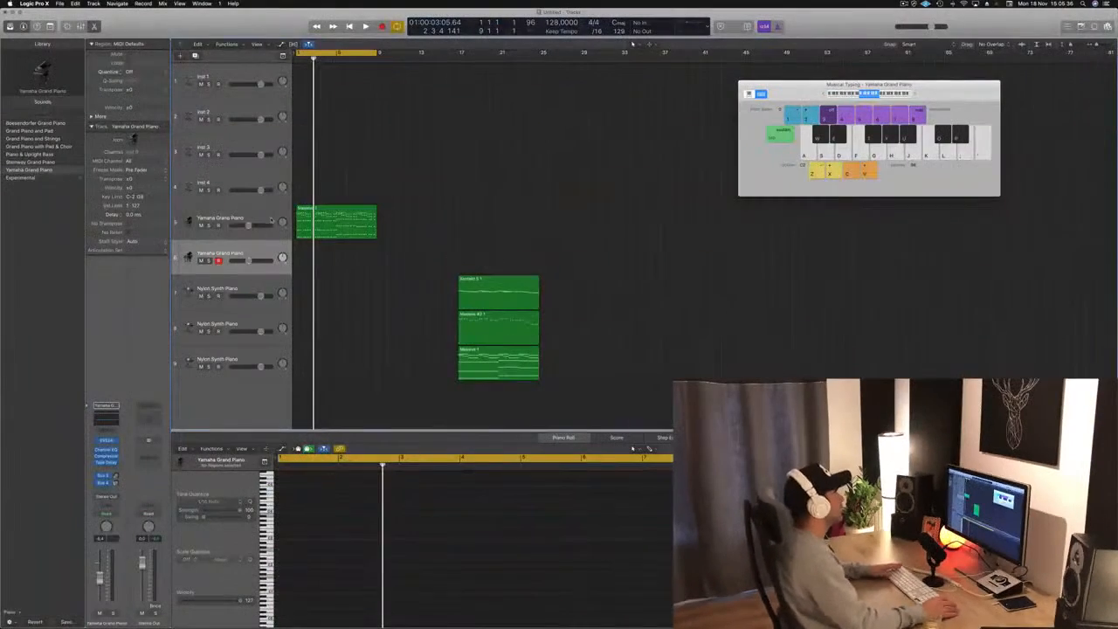
# Transpose all notes of the Massive 1 region on the upper Yamaha Grand Piano track down one octave and play it.
pyautogui.press('Up')
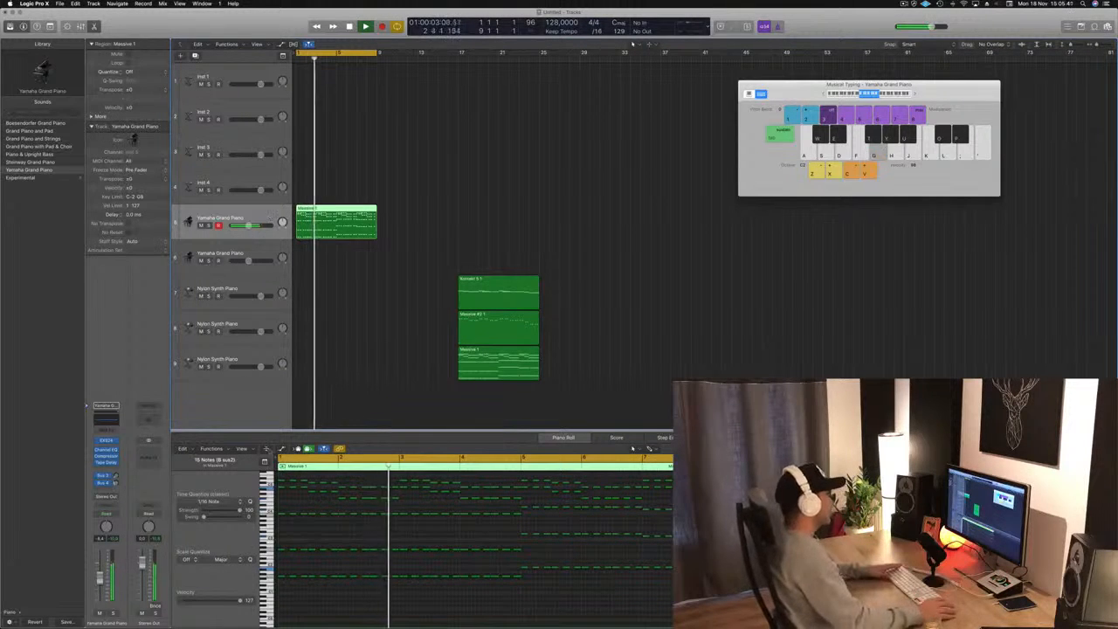
pyautogui.click(370, 599)
pyautogui.press('super+a')
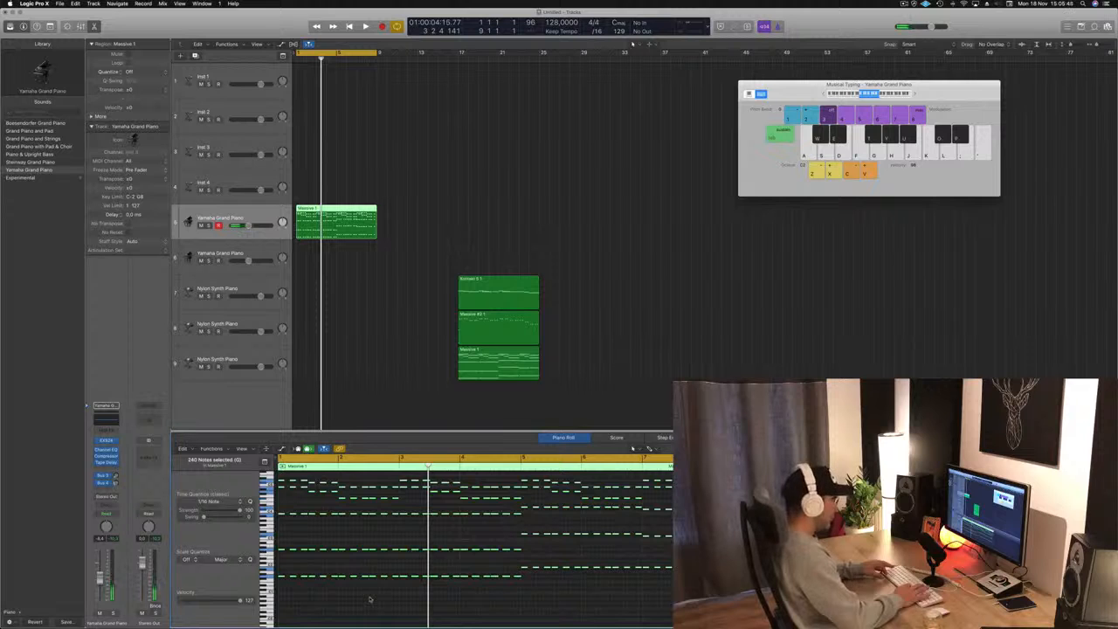
pyautogui.hotkey('alt', 'shift', 'Down')
pyautogui.press('space')
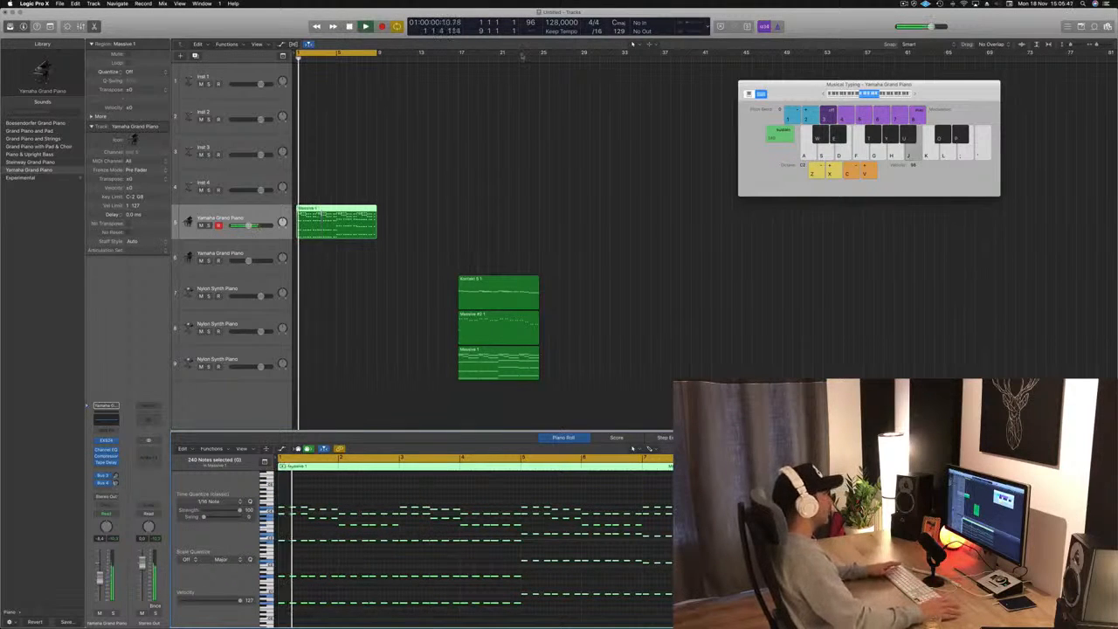
# Copy the Massive 1 region to bar 17 on the same Yamaha Grand Piano track and stop playback.
pyautogui.click(466, 212)
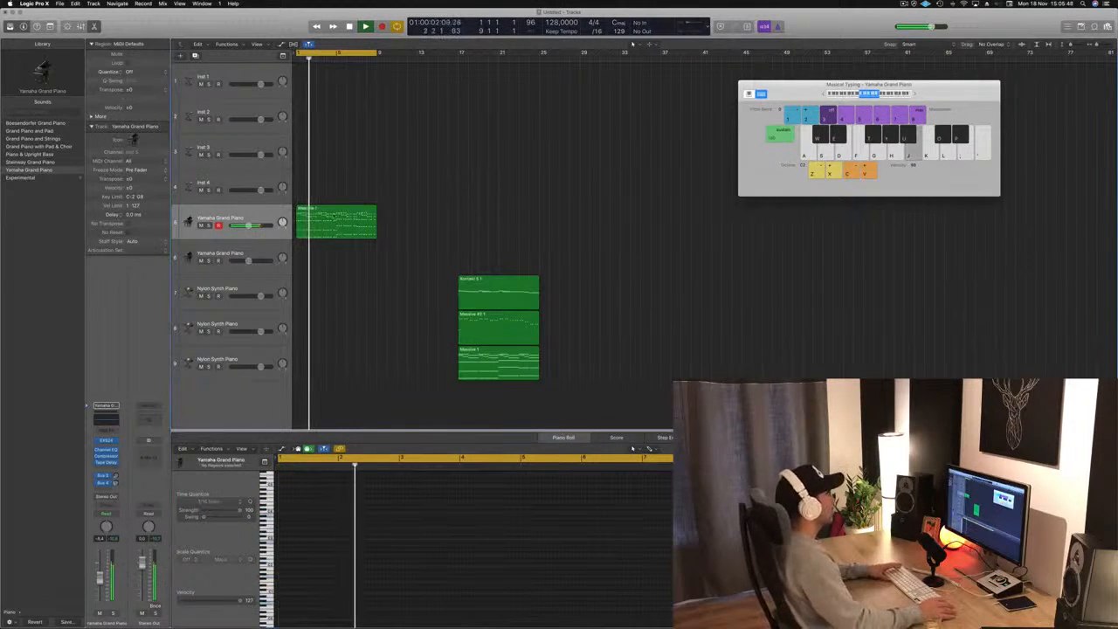
pyautogui.click(351, 220)
pyautogui.moveTo(351, 221); pyautogui.dragTo(497, 218)
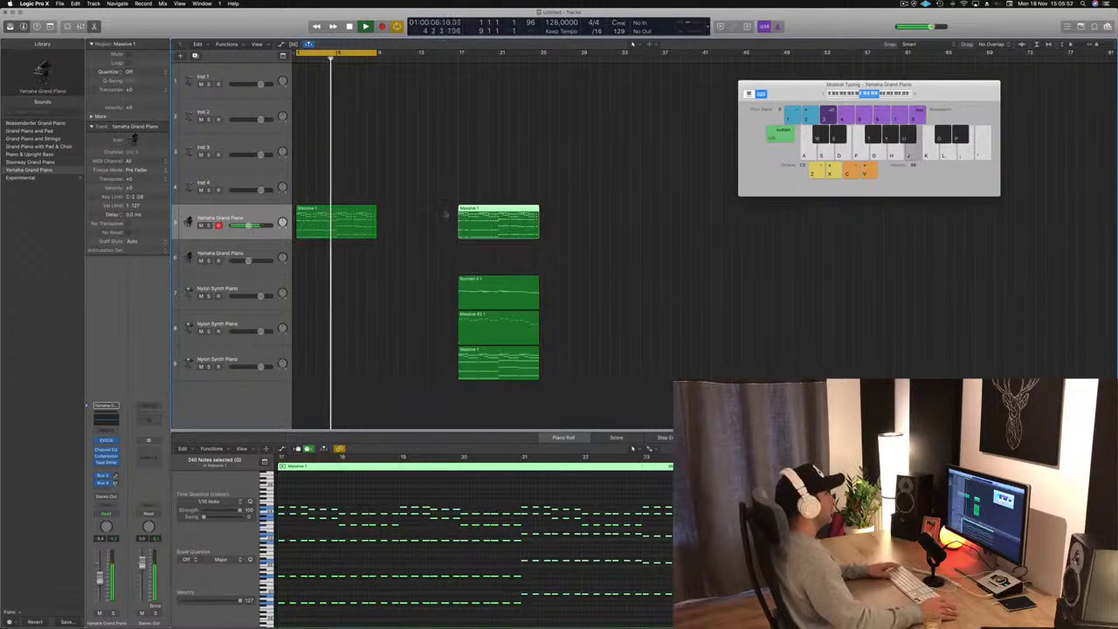
pyautogui.click(468, 495)
pyautogui.scroll(-3, 468, 495)
pyautogui.press('space')
# Load the Experimental patch Backwards Bowed Piano onto the Massive 1 track and play it.
pyautogui.click(337, 221)
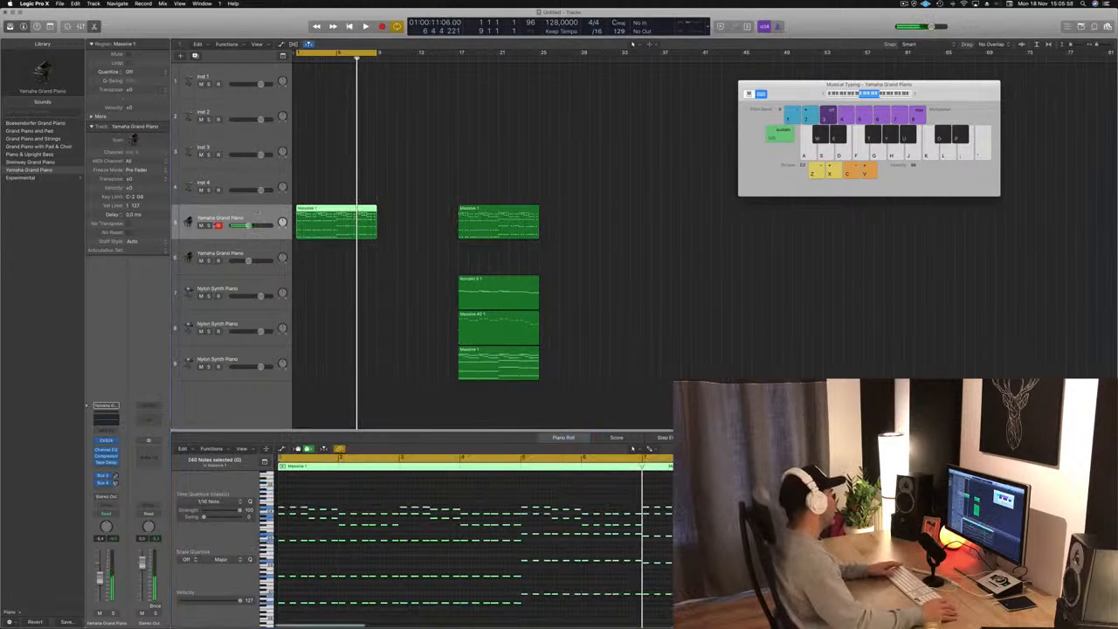
pyautogui.click(38, 178)
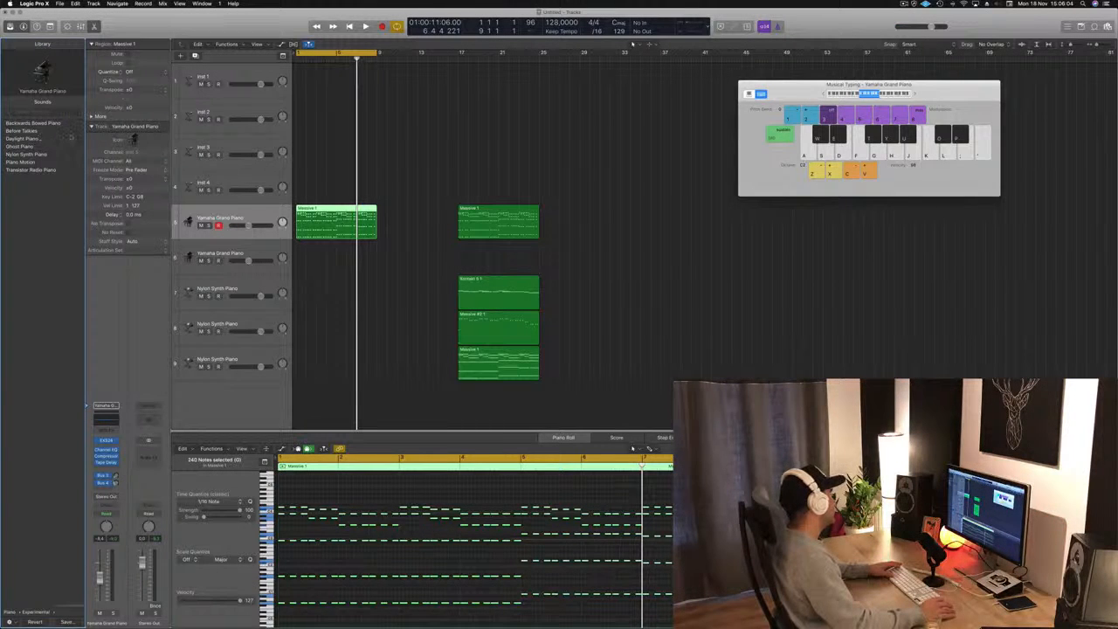
pyautogui.click(26, 124)
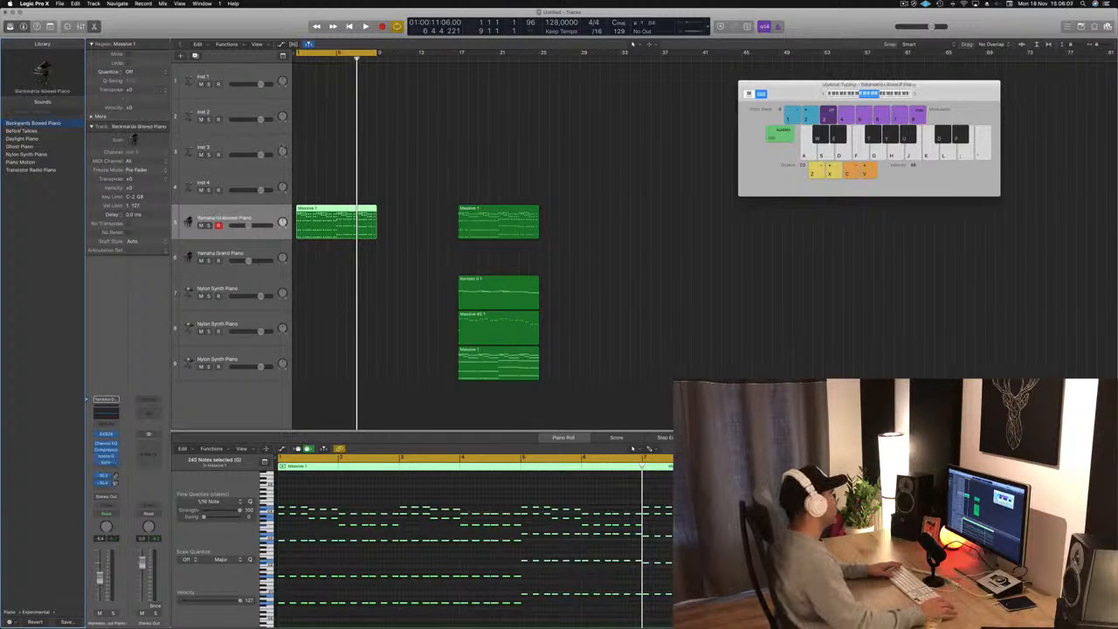
pyautogui.press('space')
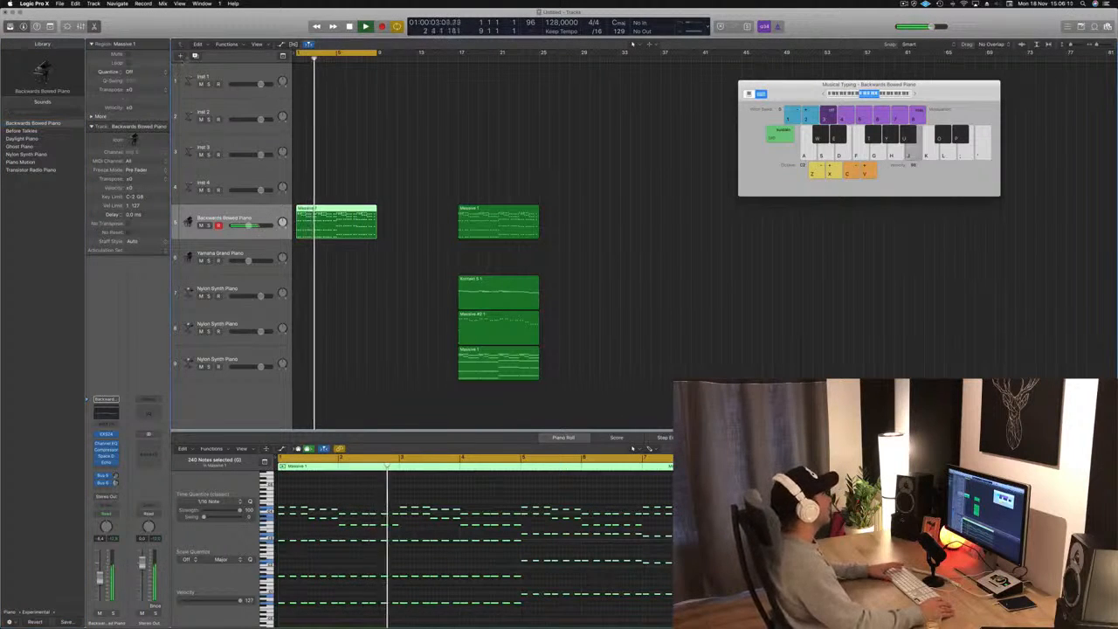
# Duplicate the Backwards Bowed Piano track and copy the Massive 1 region from bar 1 onto the new track.
pyautogui.press('super+d')
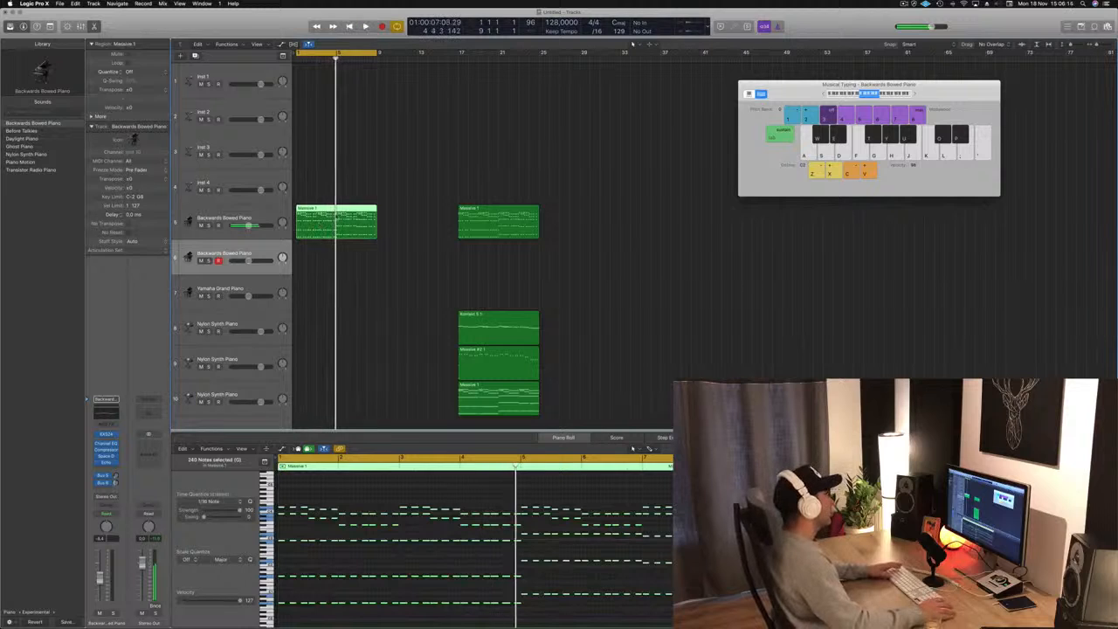
pyautogui.moveTo(336, 215); pyautogui.dragTo(335, 253)
pyautogui.press('Return')
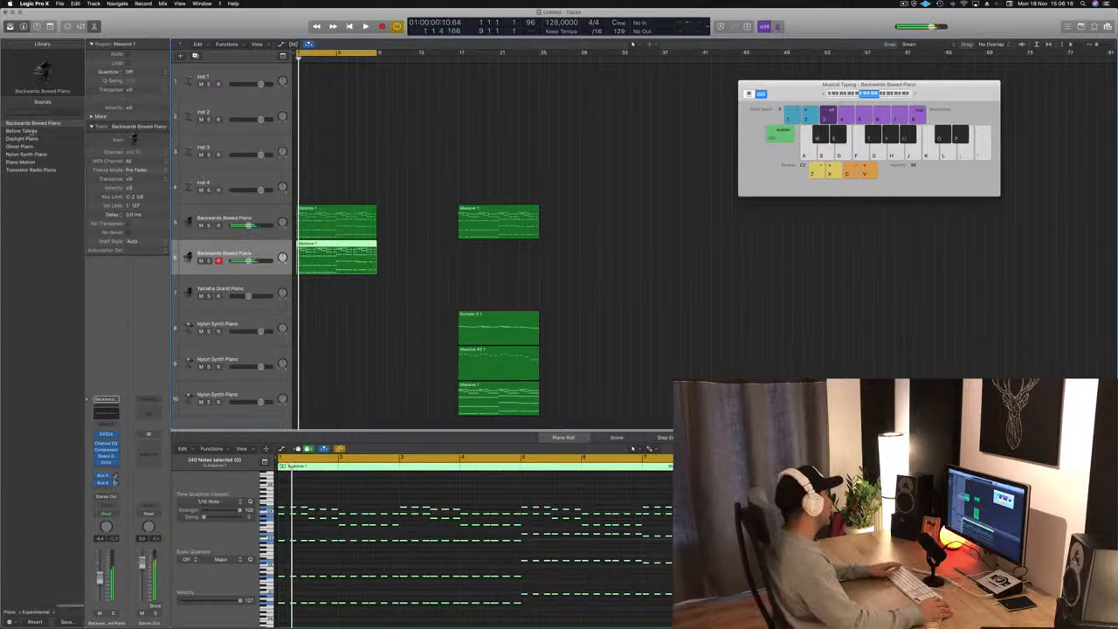
# Try Piano Motion on the duplicated track, load Nylon Synth Piano instead, and lower the track's volume during playback.
pyautogui.click(26, 162)
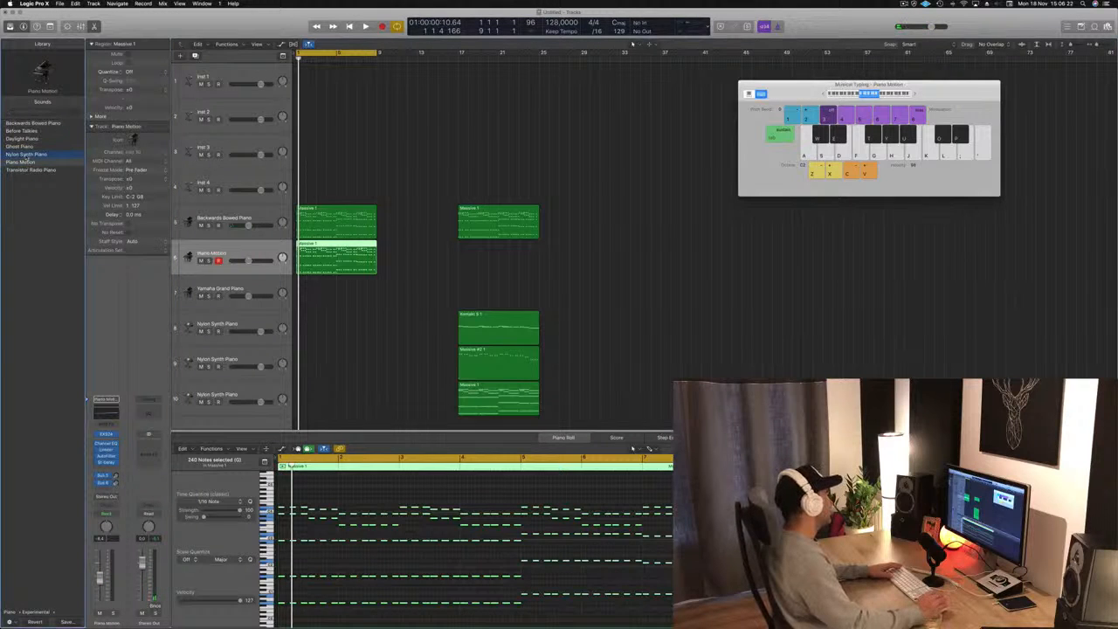
pyautogui.press('space')
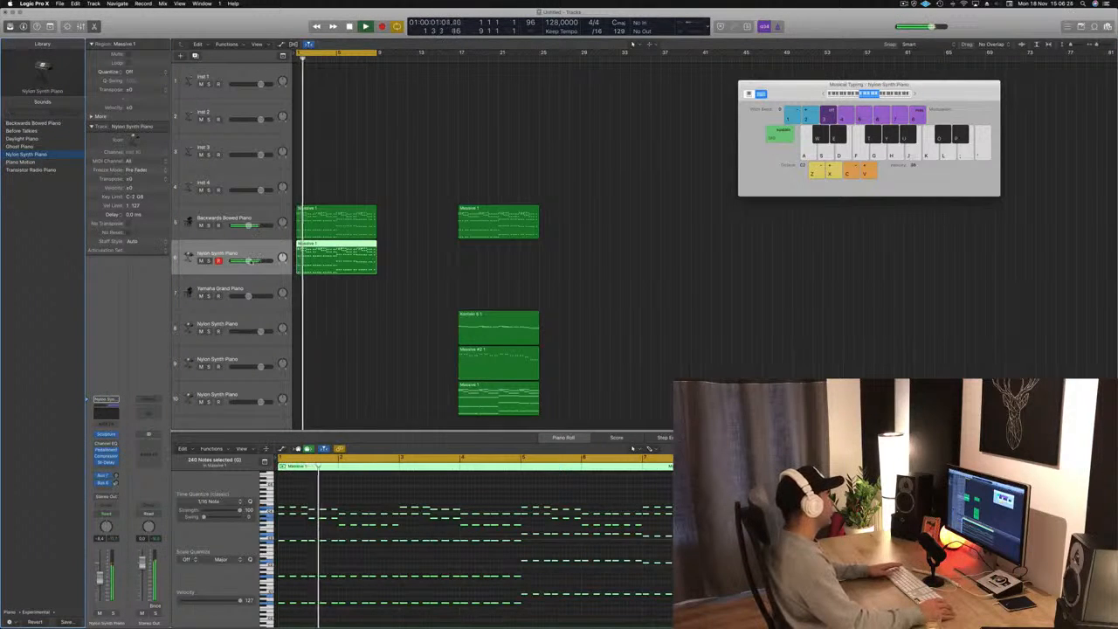
pyautogui.scroll(1, 246, 261)
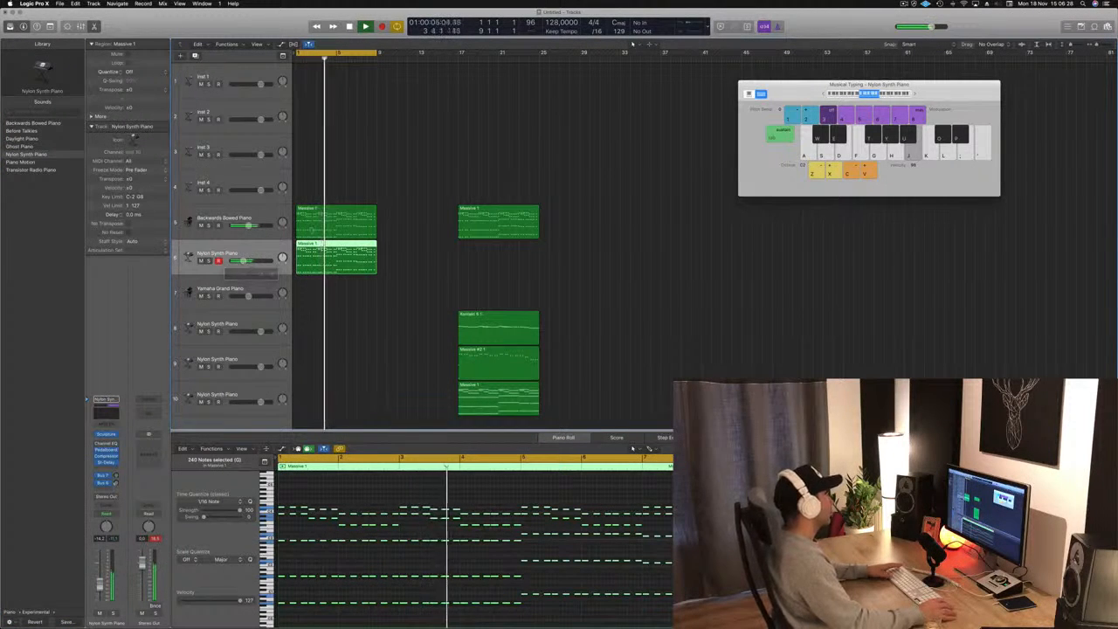
# Shift all notes of the Backwards Bowed Piano region at bar 1 slightly earlier and play both layers from the start.
pyautogui.click(326, 217)
pyautogui.click(395, 504)
pyautogui.press('super+Right')
pyautogui.press('super+Right')
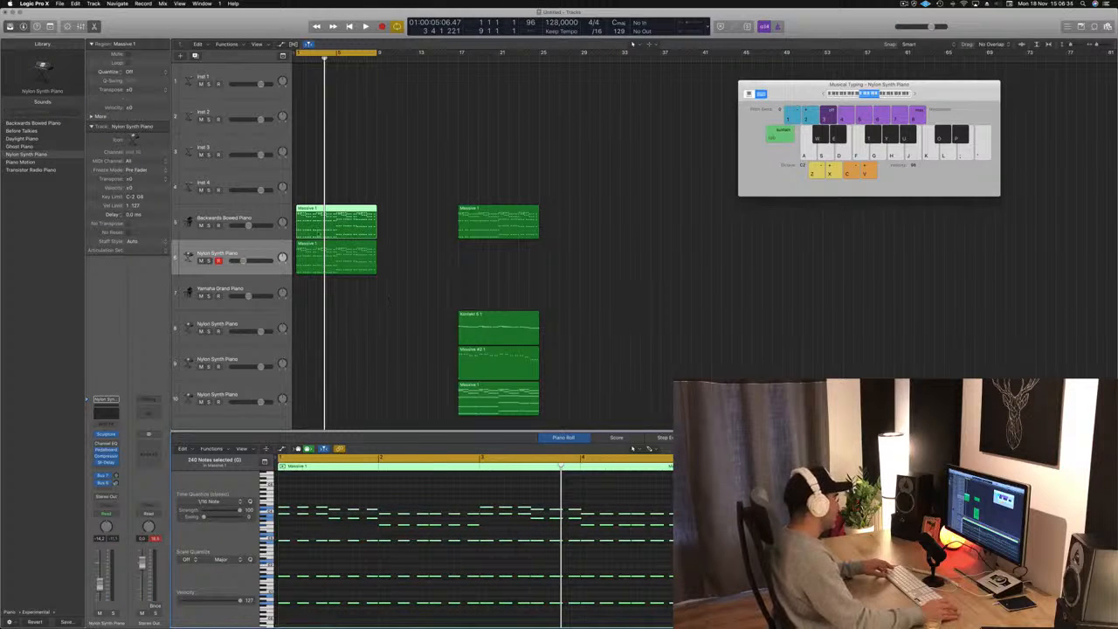
pyautogui.press('super+Right')
pyautogui.press('super+Right')
pyautogui.press('super+Right')
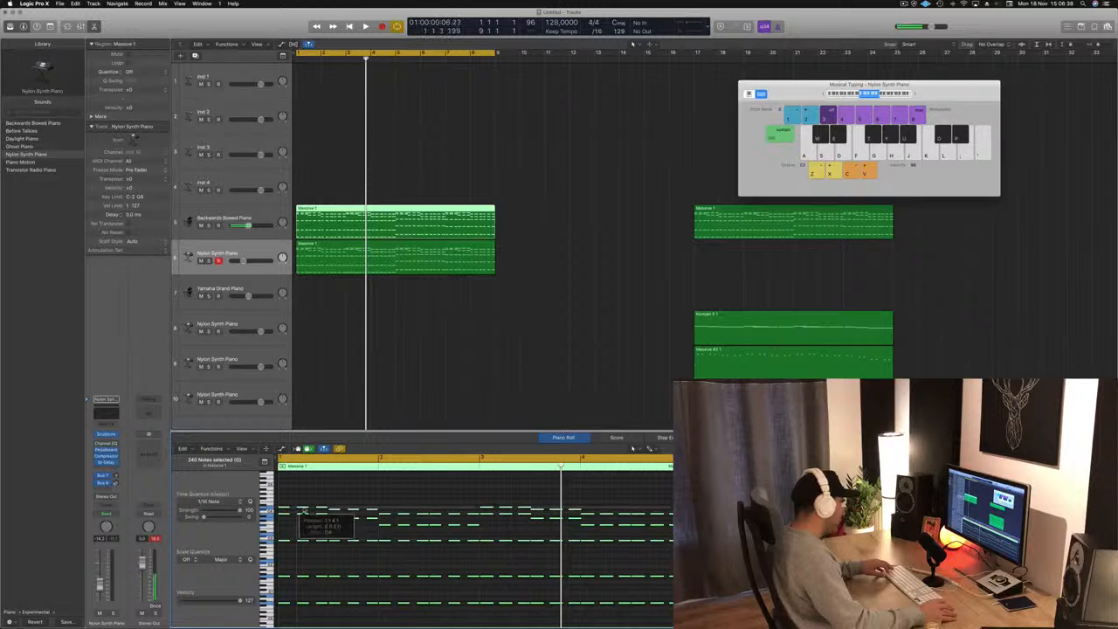
pyautogui.press('Return')
pyautogui.press('space')
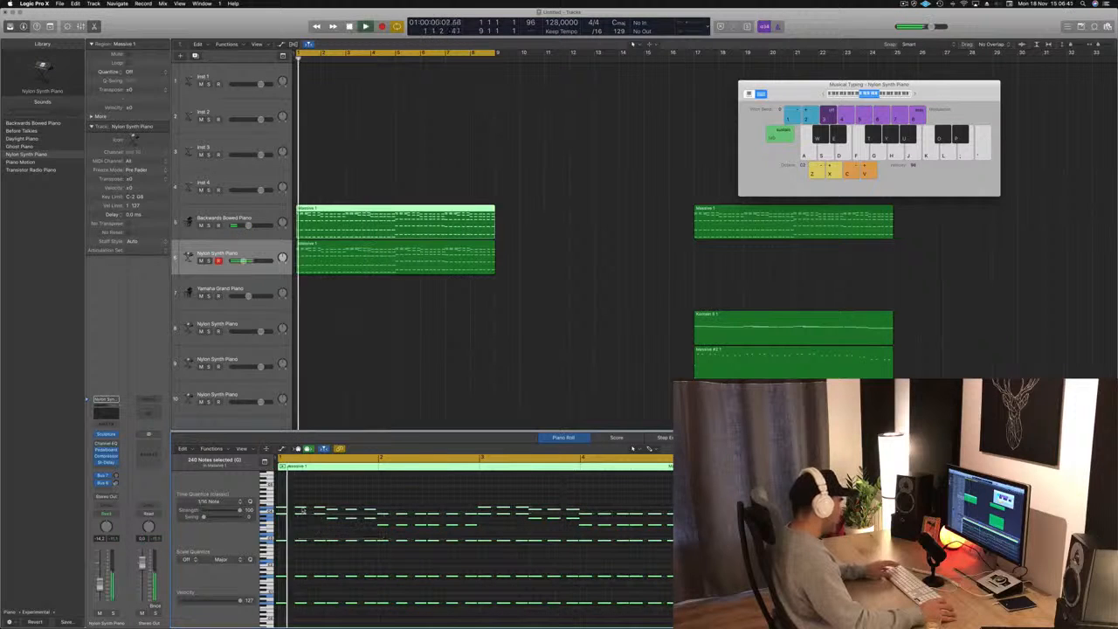
pyautogui.press('space')
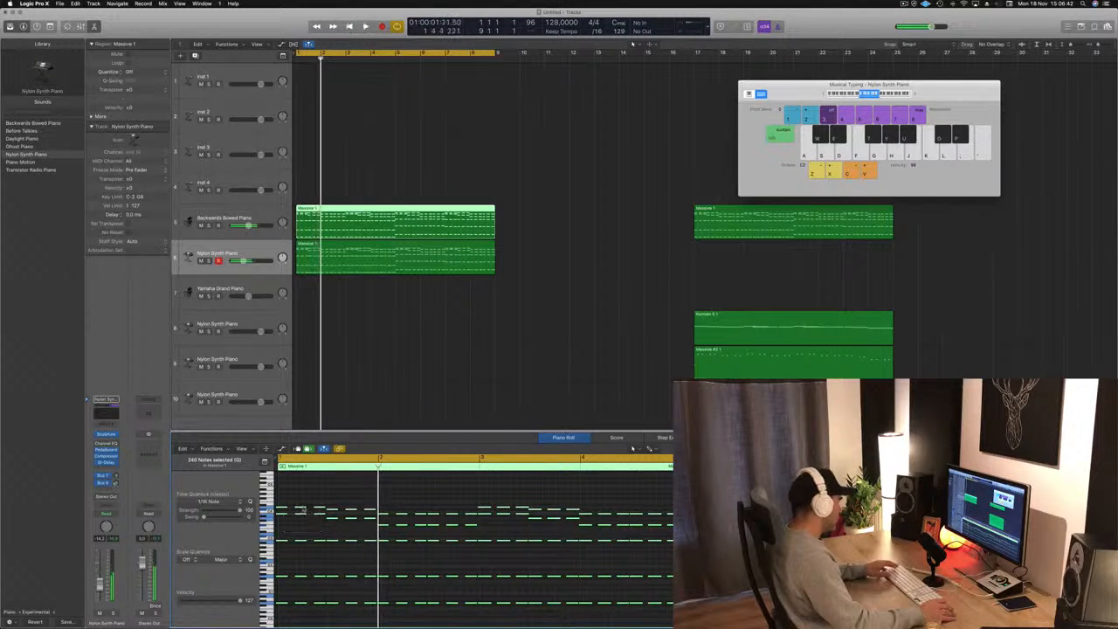
pyautogui.press('Return')
pyautogui.press('space')
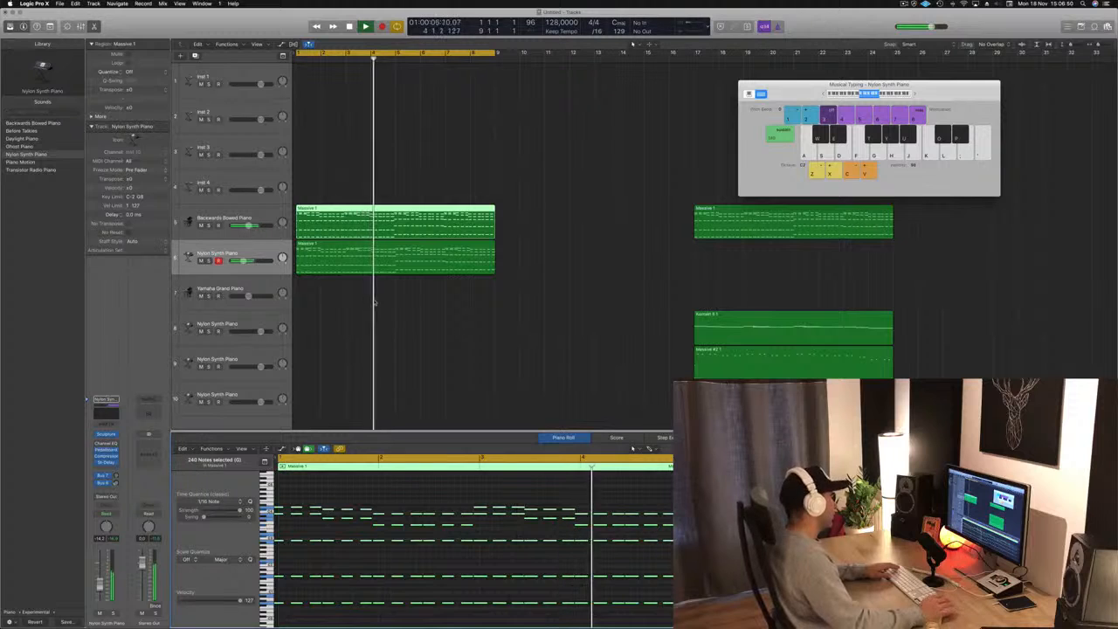
# Raise the volume of the Nylon Synth Piano layer slightly and play both layers together.
pyautogui.press('space')
pyautogui.moveTo(243, 260); pyautogui.dragTo(254, 260)
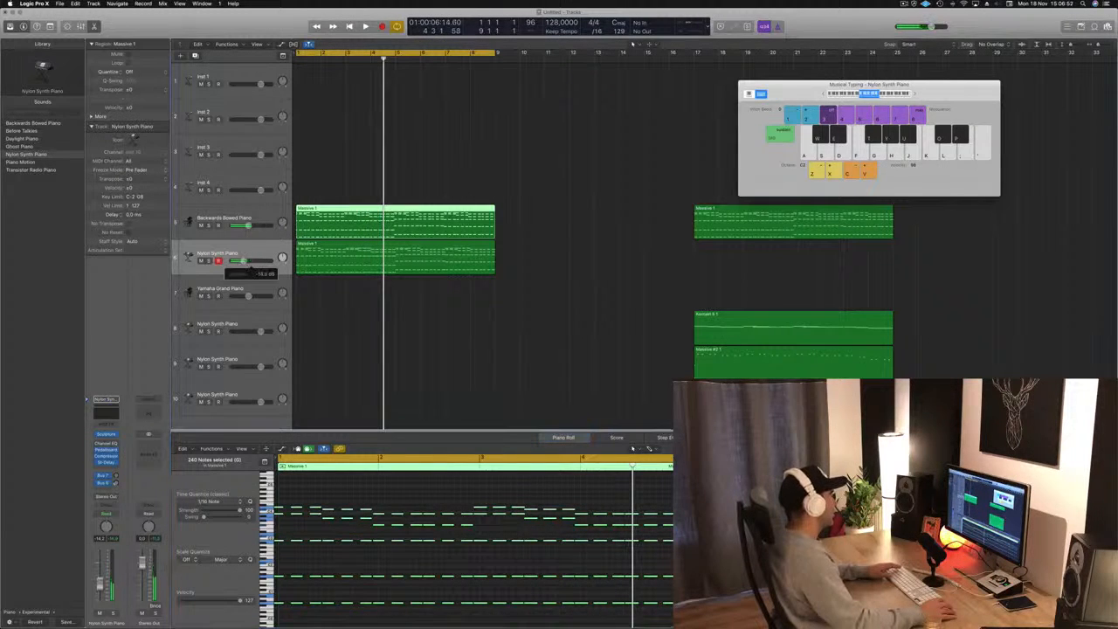
pyautogui.press('space')
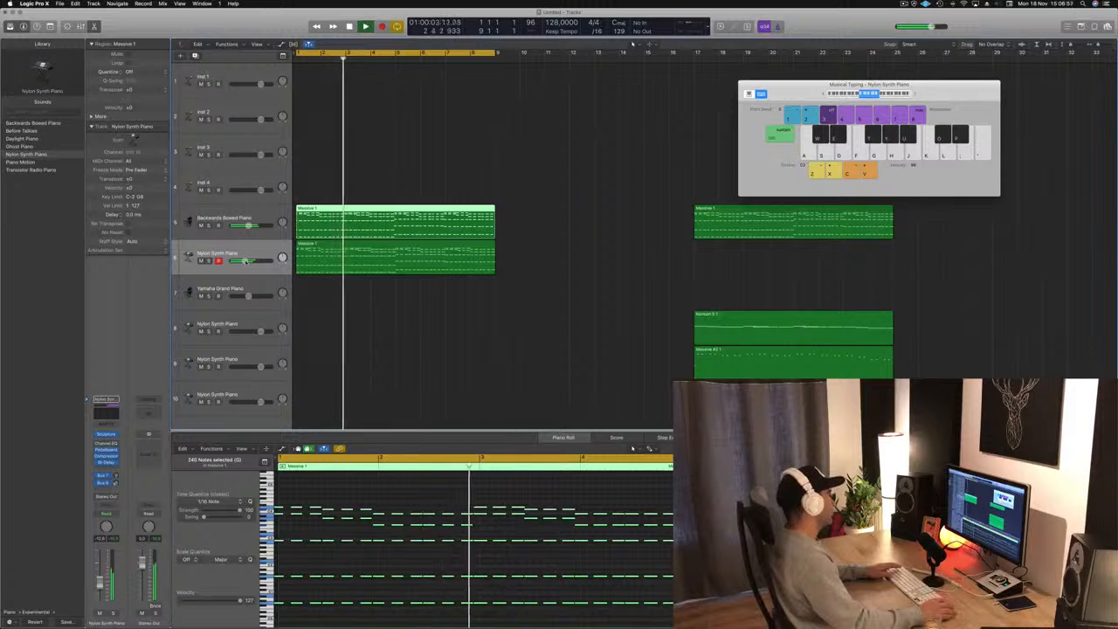
# Mute and then briefly solo the Backwards Bowed Piano track to compare the two layers.
pyautogui.press('Return')
pyautogui.click(201, 226)
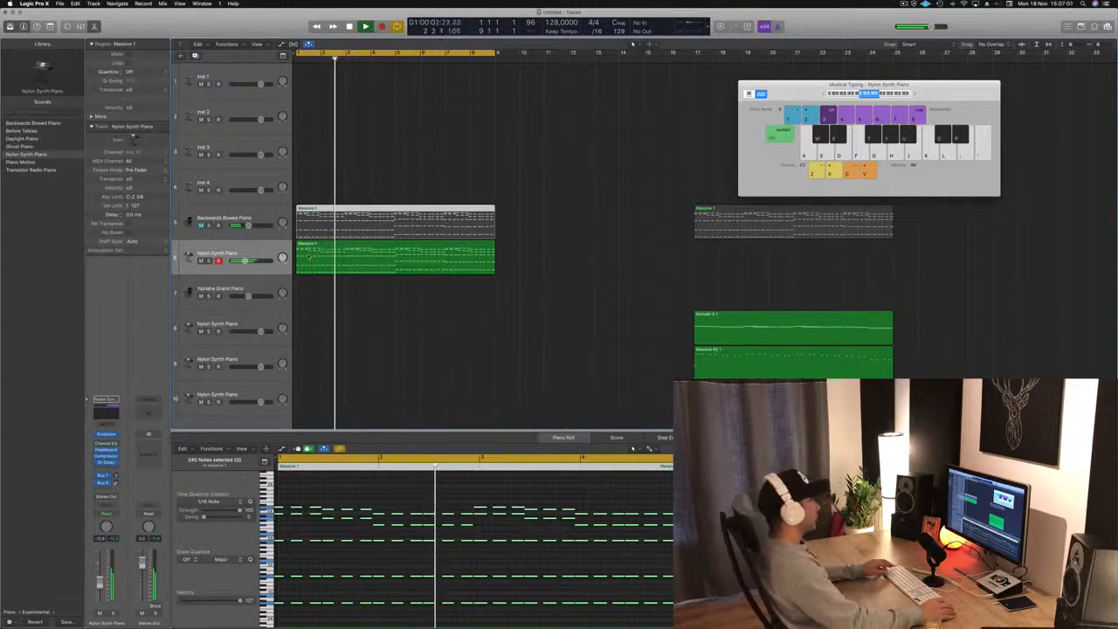
pyautogui.press('super+Left')
pyautogui.click(209, 225)
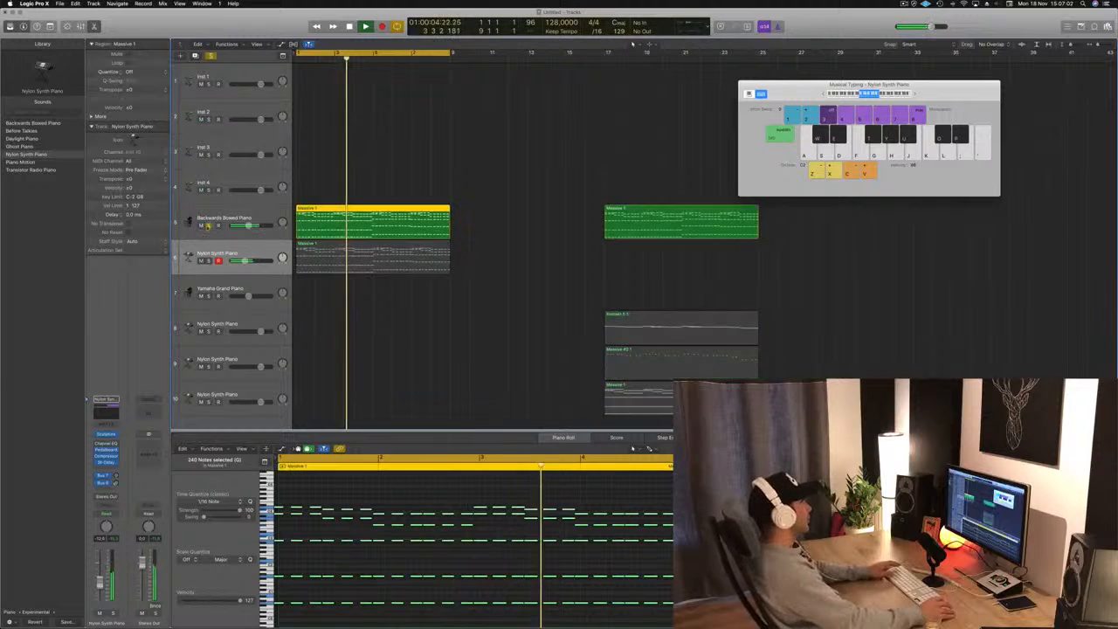
pyautogui.click(209, 225)
pyautogui.click(483, 223)
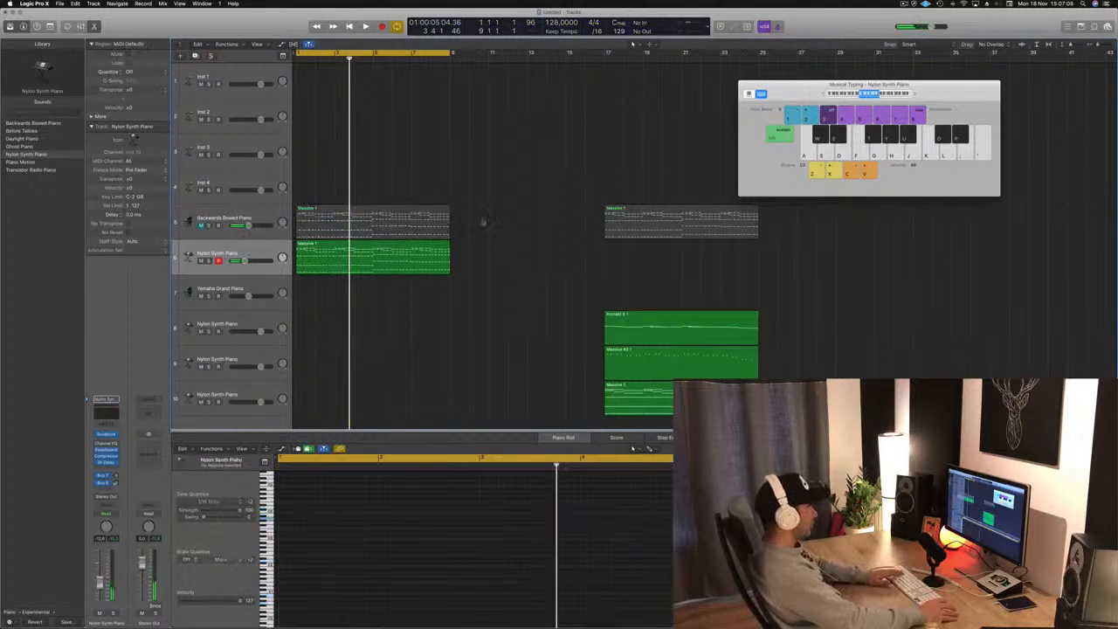
# Replace the bar 1 region on the Backwards Bowed Piano track with a copy of the Nylon Synth Piano region and unmute the track.
pyautogui.press('BackSpace')
pyautogui.click(423, 255)
pyautogui.moveTo(316, 243); pyautogui.dragTo(317, 206)
pyautogui.click(200, 224)
# Lower the Backwards Bowed Piano track's volume during playback and listen to both layers again.
pyautogui.press('space')
pyautogui.moveTo(241, 225); pyautogui.dragTo(240, 225)
pyautogui.click(389, 266)
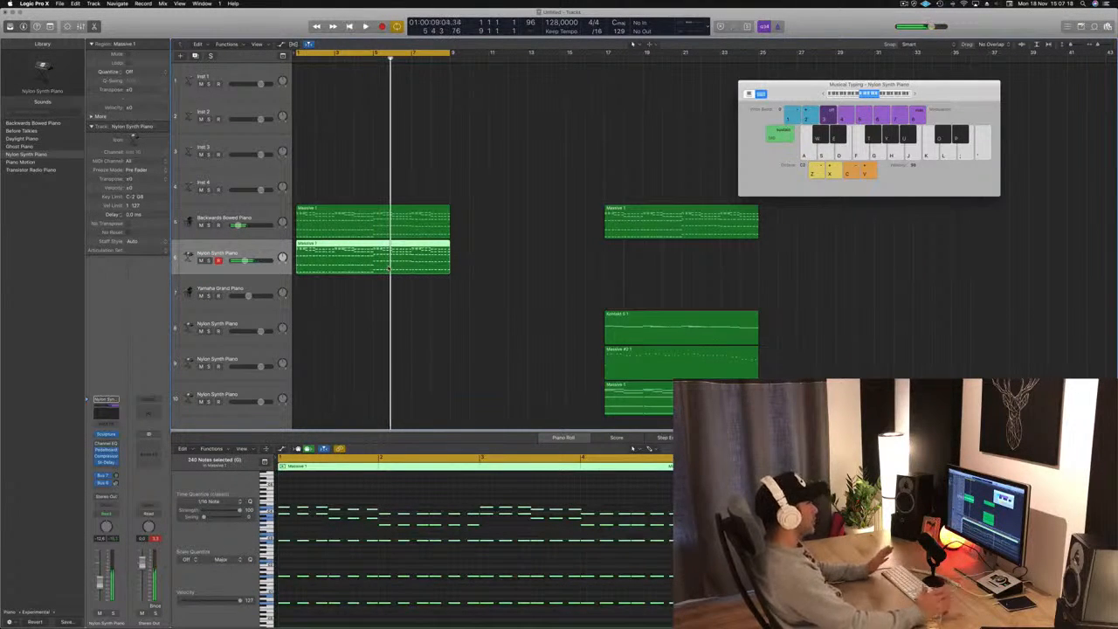
pyautogui.press('space')
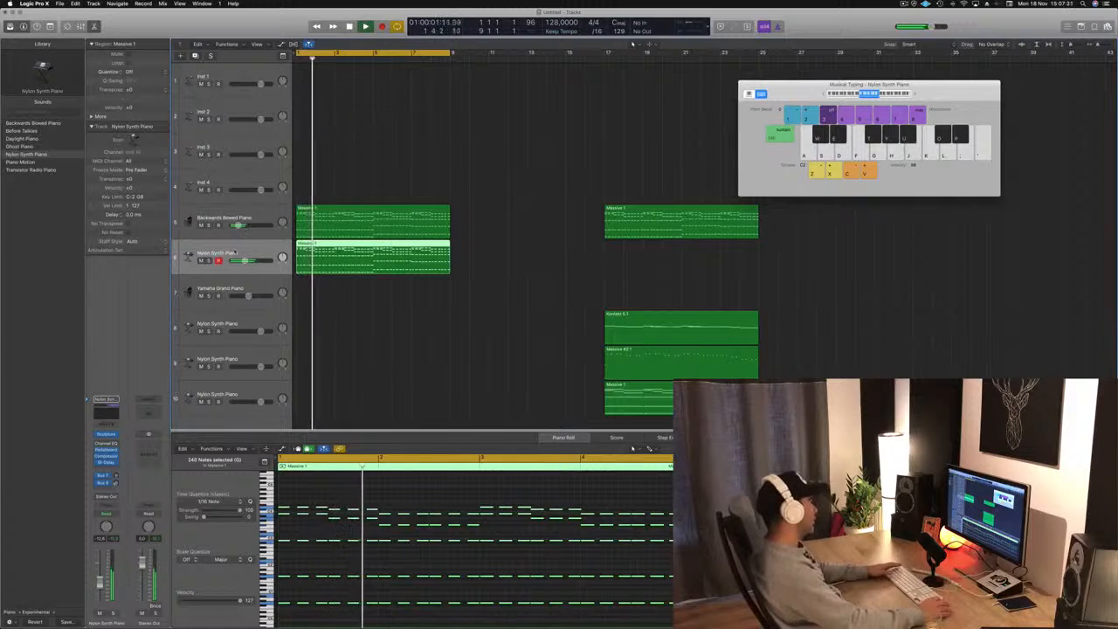
pyautogui.press('space')
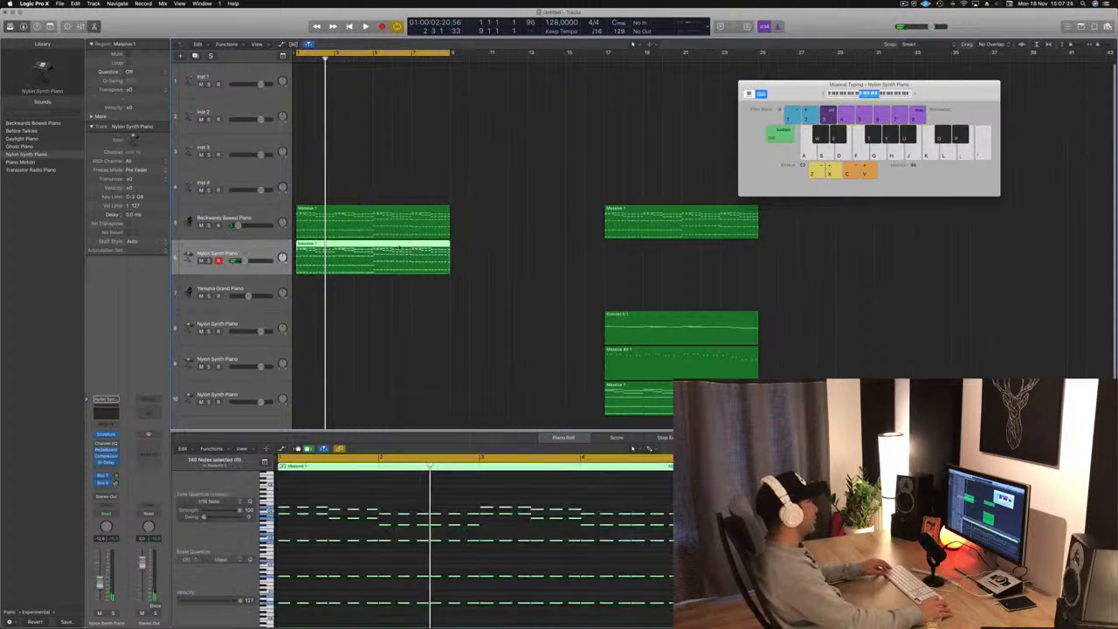
# Copy the Nylon Synth Piano region to bar 1 of the Inst 1 track and duplicate the last Nylon Synth Piano track.
pyautogui.moveTo(392, 247); pyautogui.dragTo(392, 90)
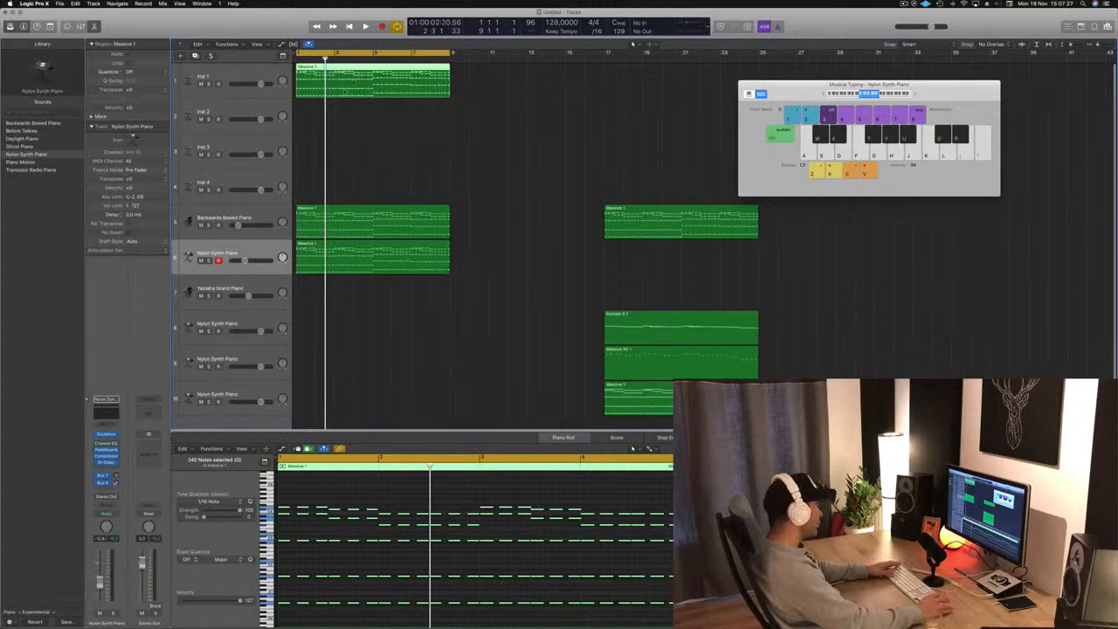
pyautogui.click(231, 69)
pyautogui.click(237, 390)
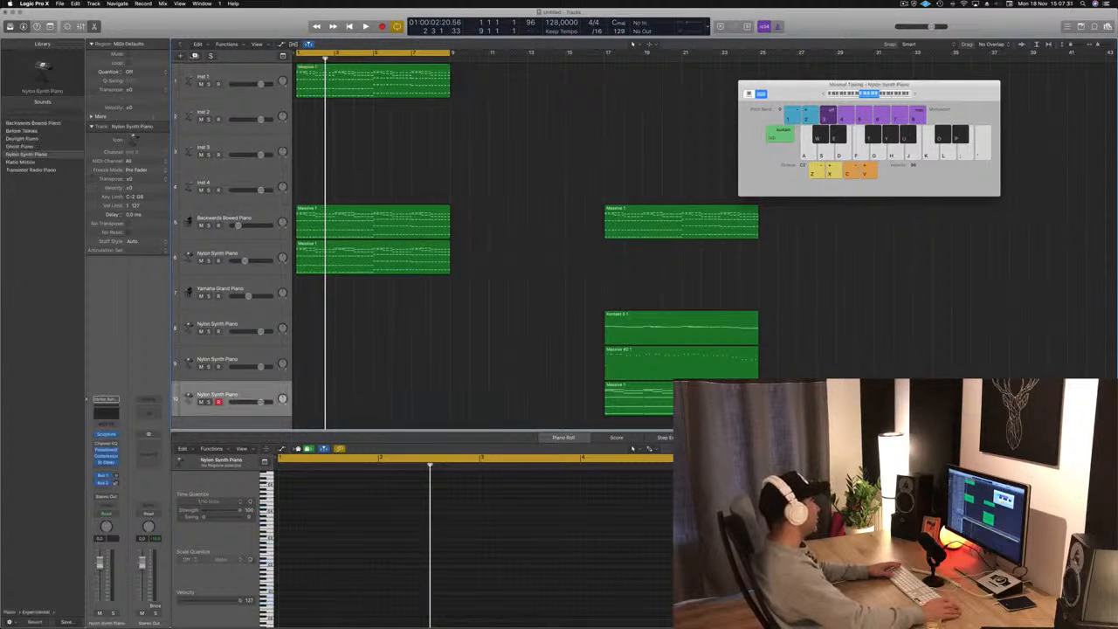
pyautogui.click(196, 57)
pyautogui.click(371, 72)
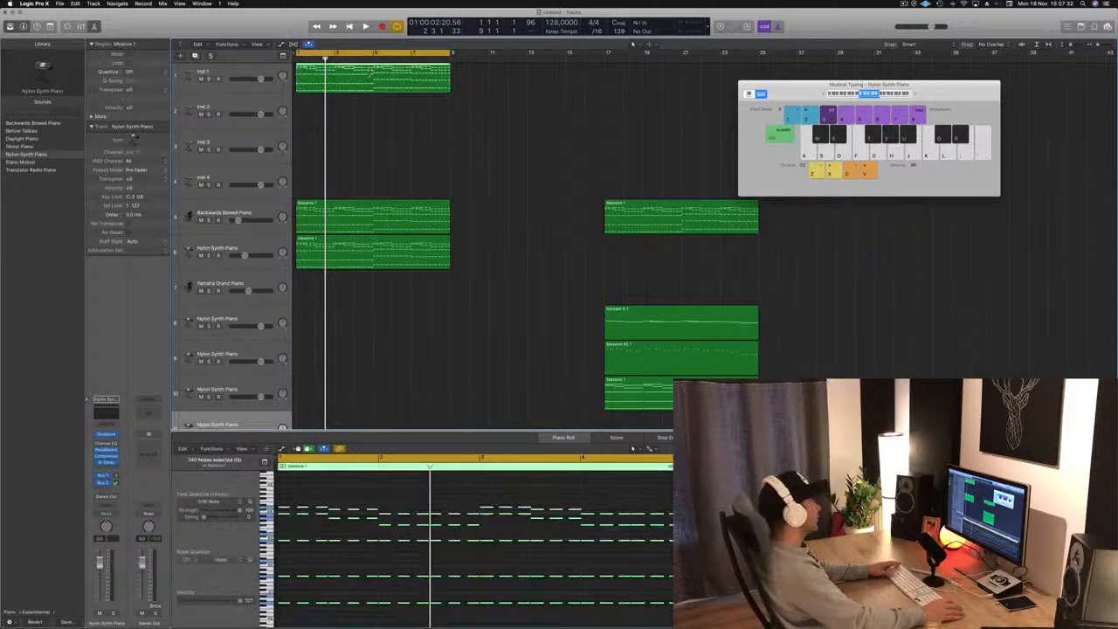
# Lower the Inst 1 track's volume to about -11.8 dB during playback, and close the Sculpture window if opened.
pyautogui.press('space')
pyautogui.press('space')
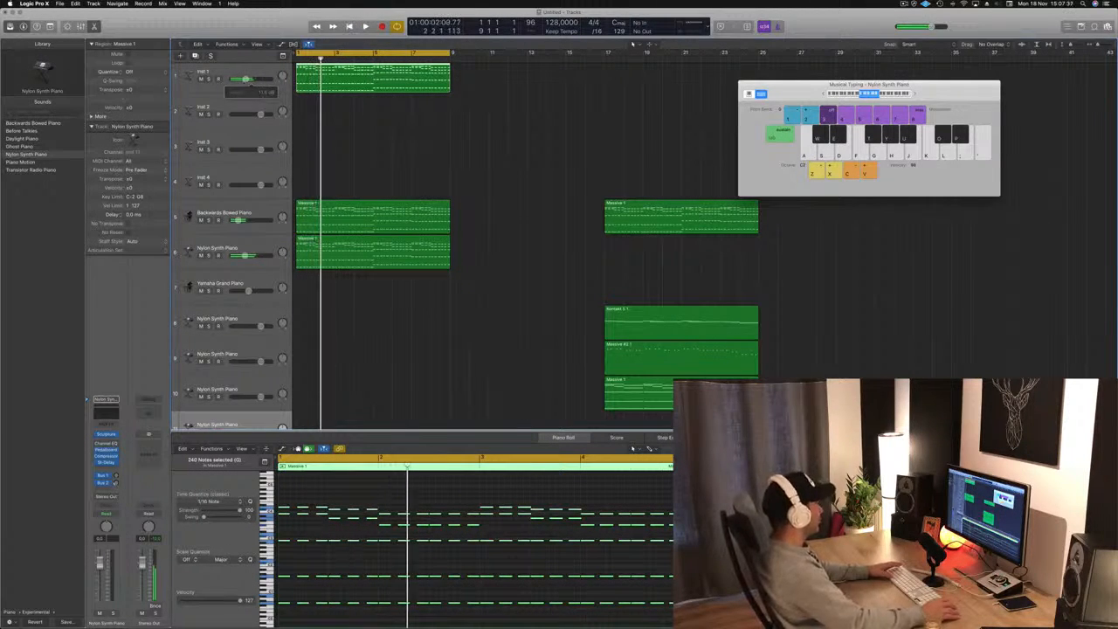
pyautogui.click(105, 434)
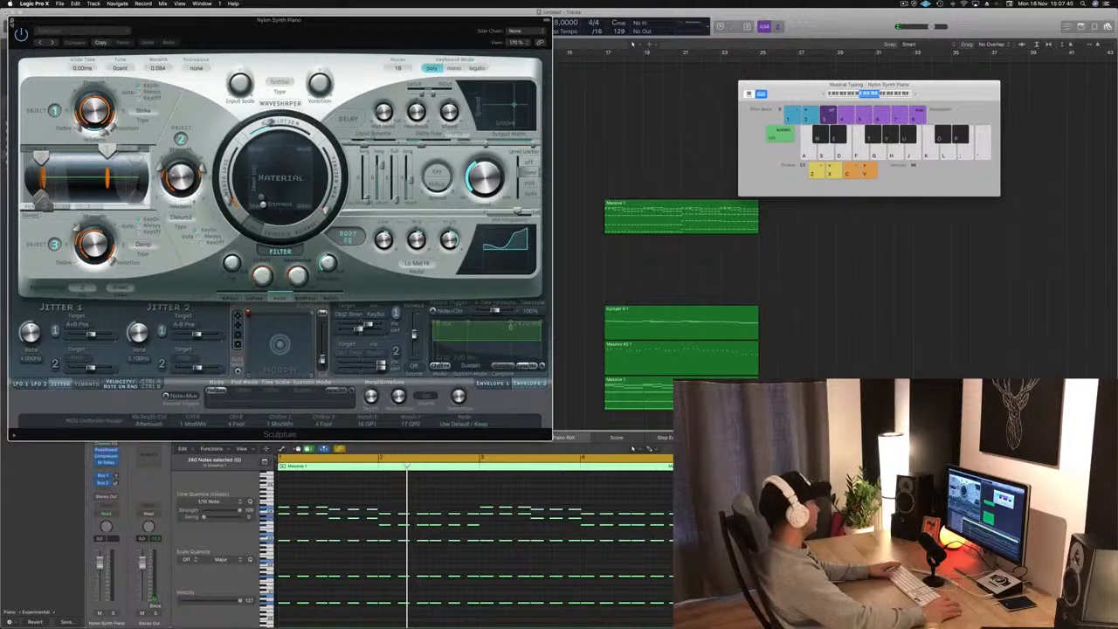
pyautogui.click(11, 21)
# Open the Alchemy synth of the Inst 1 track, move its window clear of the regions, and audition its default sound with the other layers.
pyautogui.click(207, 79)
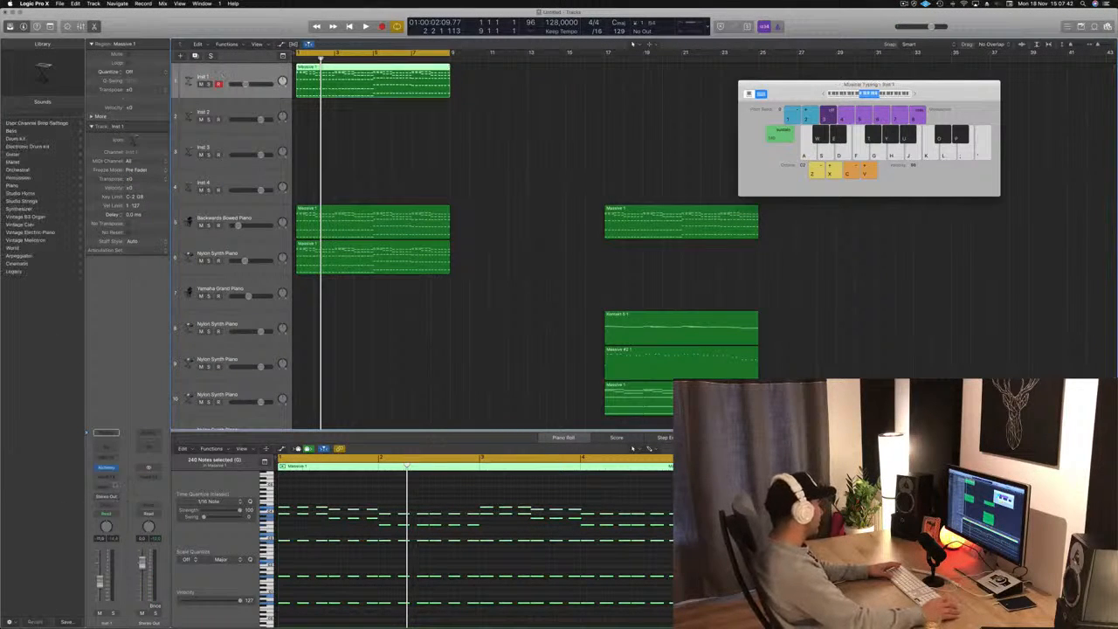
pyautogui.click(106, 468)
pyautogui.moveTo(188, 30); pyautogui.dragTo(647, 123)
pyautogui.press('space')
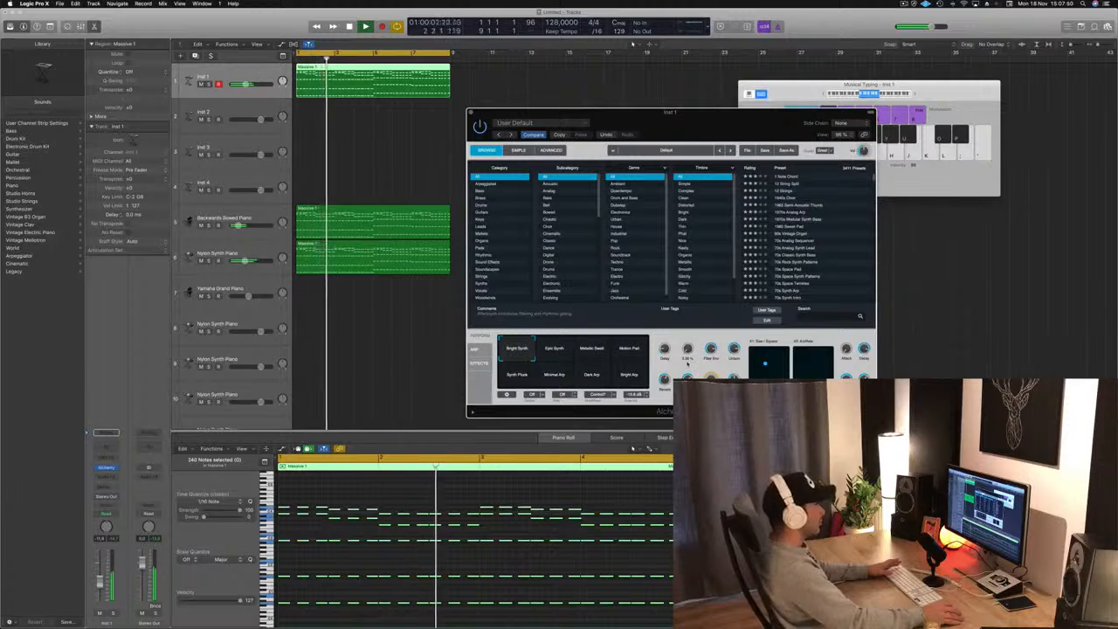
pyautogui.press('space')
pyautogui.press('space')
pyautogui.press('space')
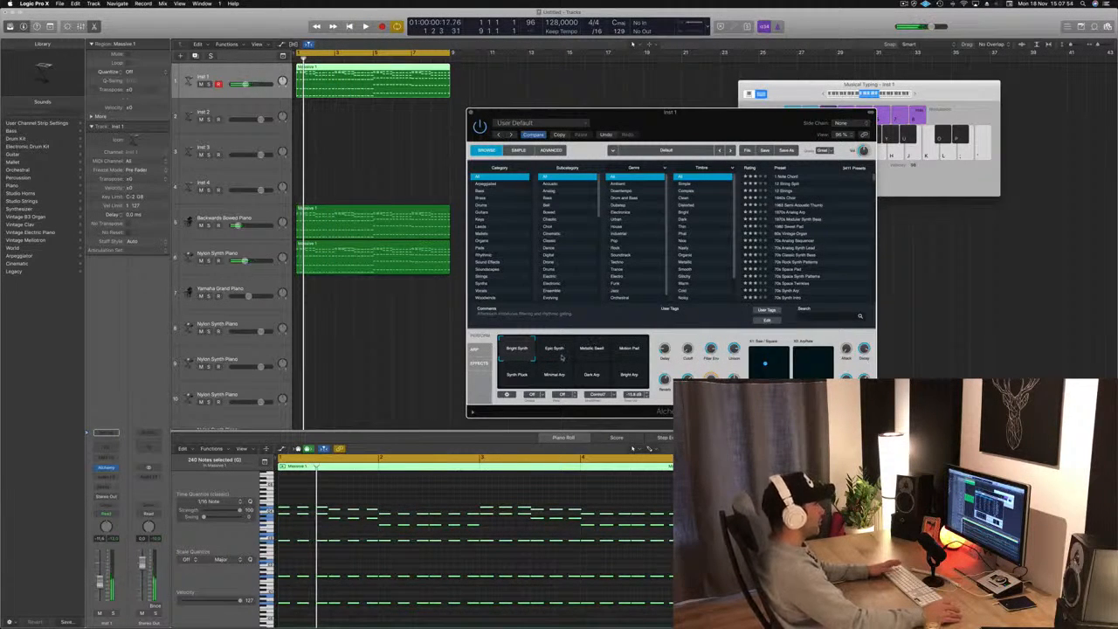
# Audition the Dark Arp performance variation of the Inst 1 track's Alchemy sound together with the piano layers.
pyautogui.press('space')
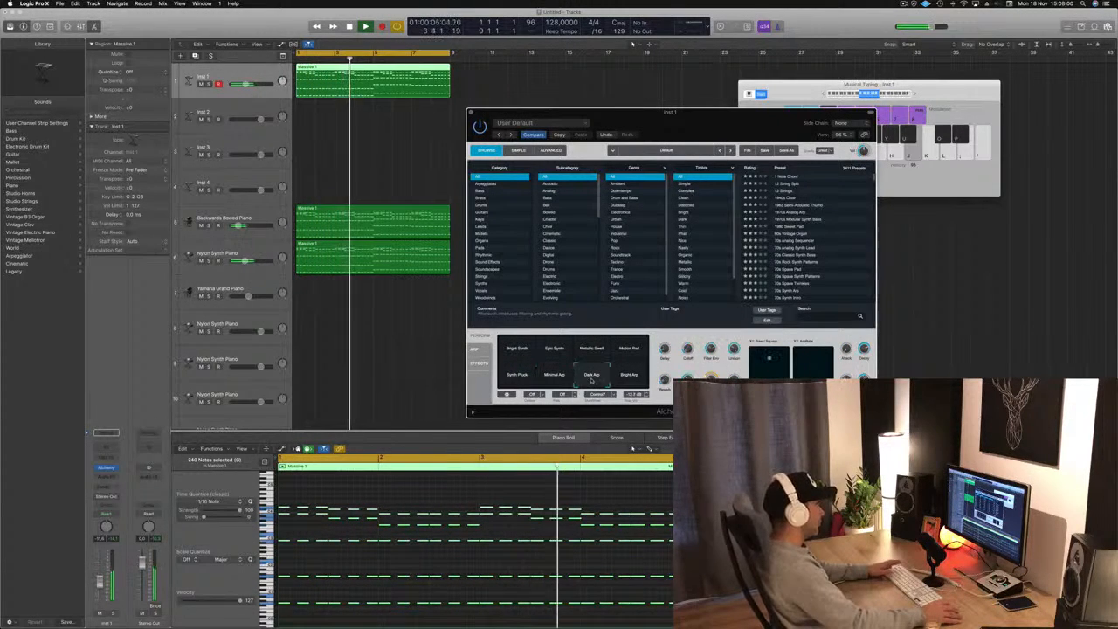
pyautogui.press('space')
pyautogui.press('space')
pyautogui.press('space')
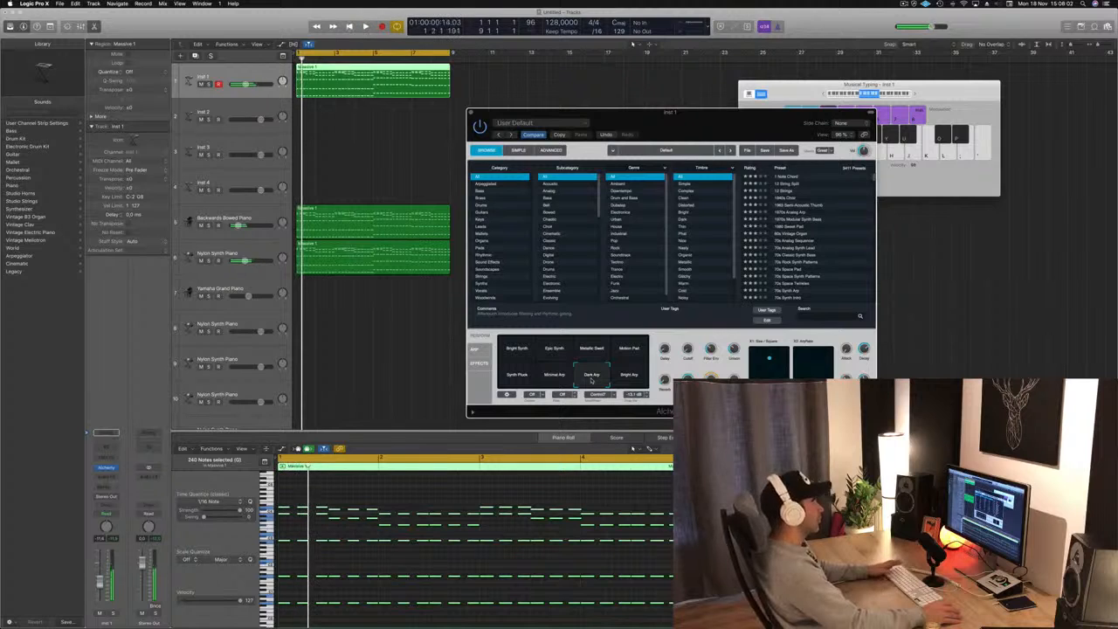
# Quit both Chrome browsers running in the background.
pyautogui.rightClick(408, 610)
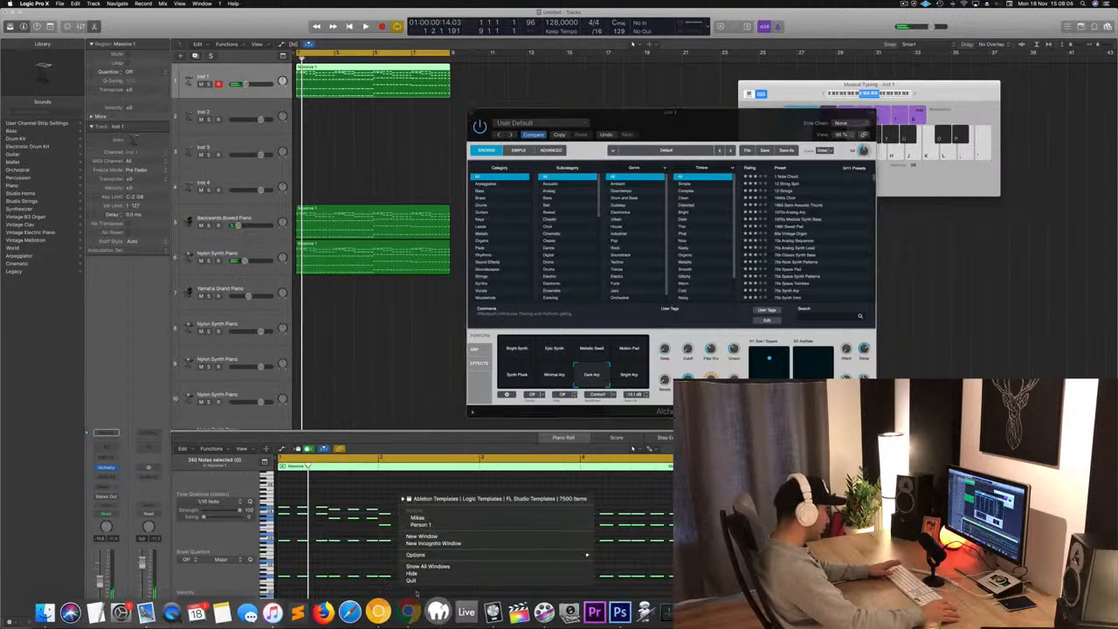
pyautogui.click(413, 581)
pyautogui.rightClick(380, 611)
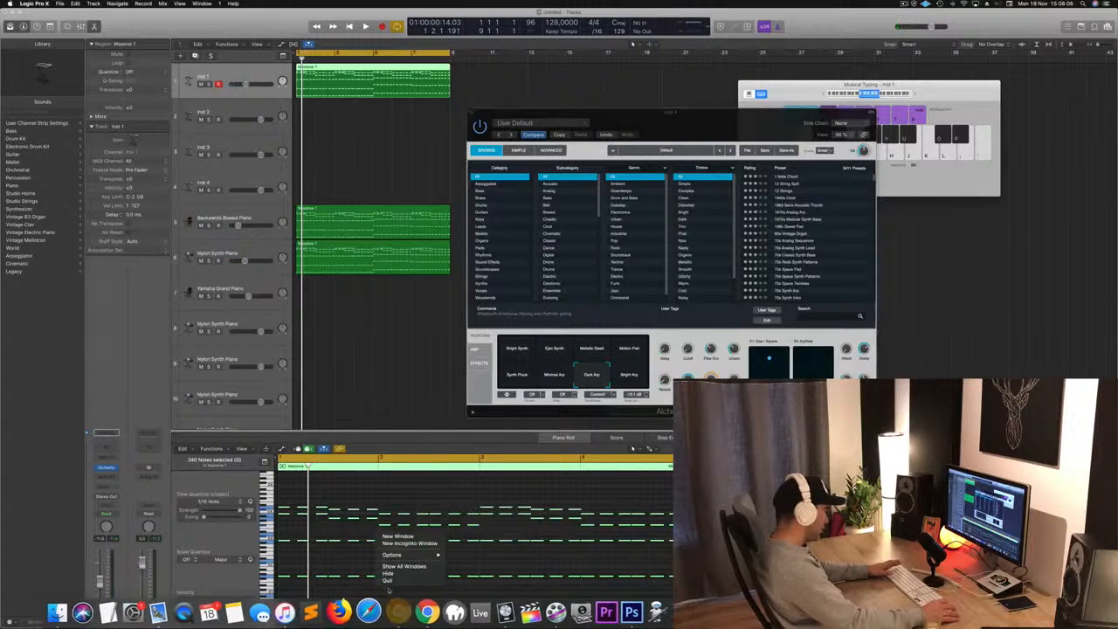
pyautogui.click(386, 581)
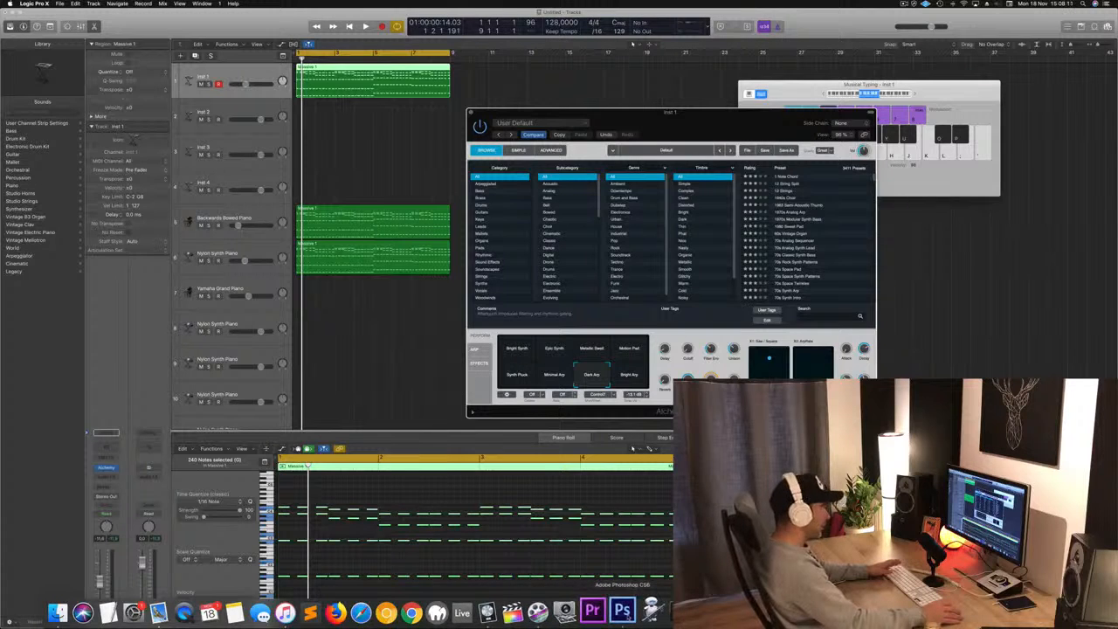
# Select the Massive 1 region on the Inst 1 track and replay all layers from the start.
pyautogui.click(373, 348)
pyautogui.press('space')
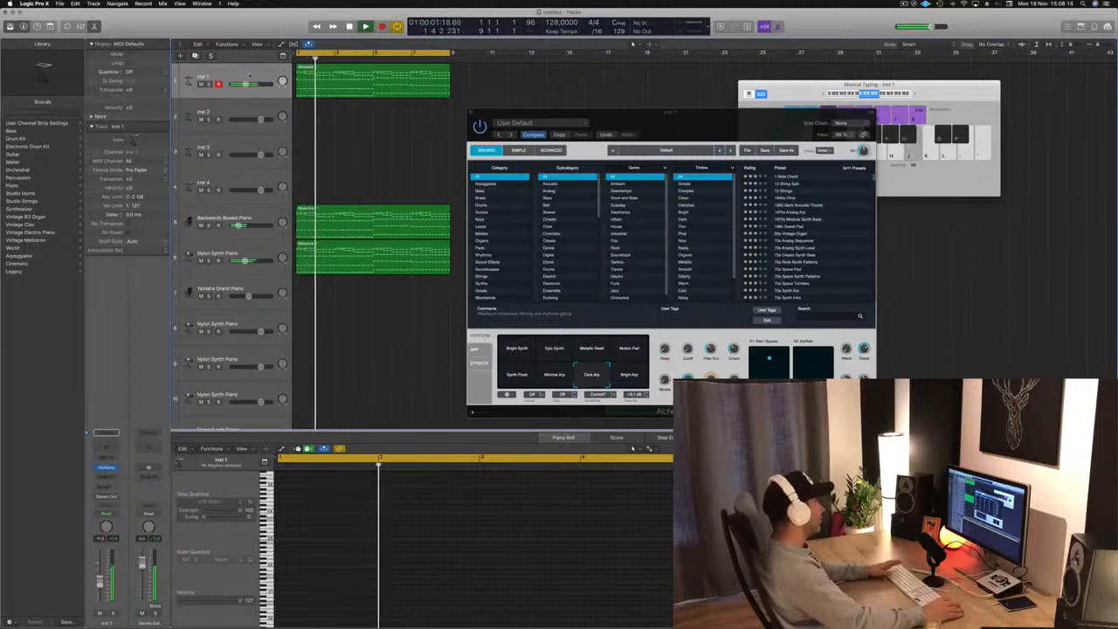
pyautogui.press('super+a')
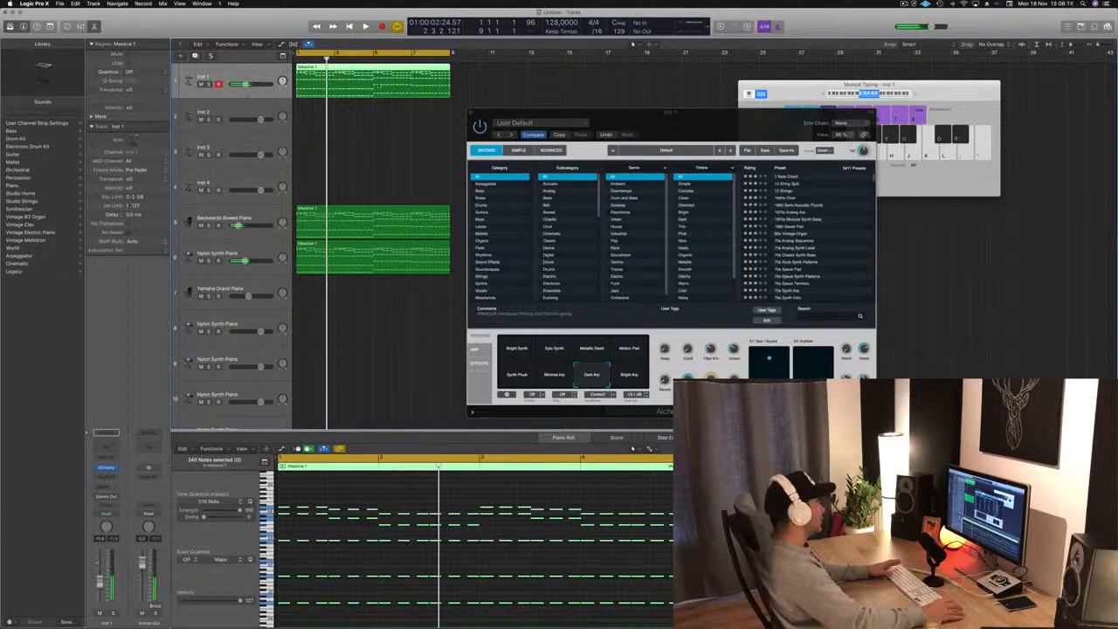
pyautogui.press('Return')
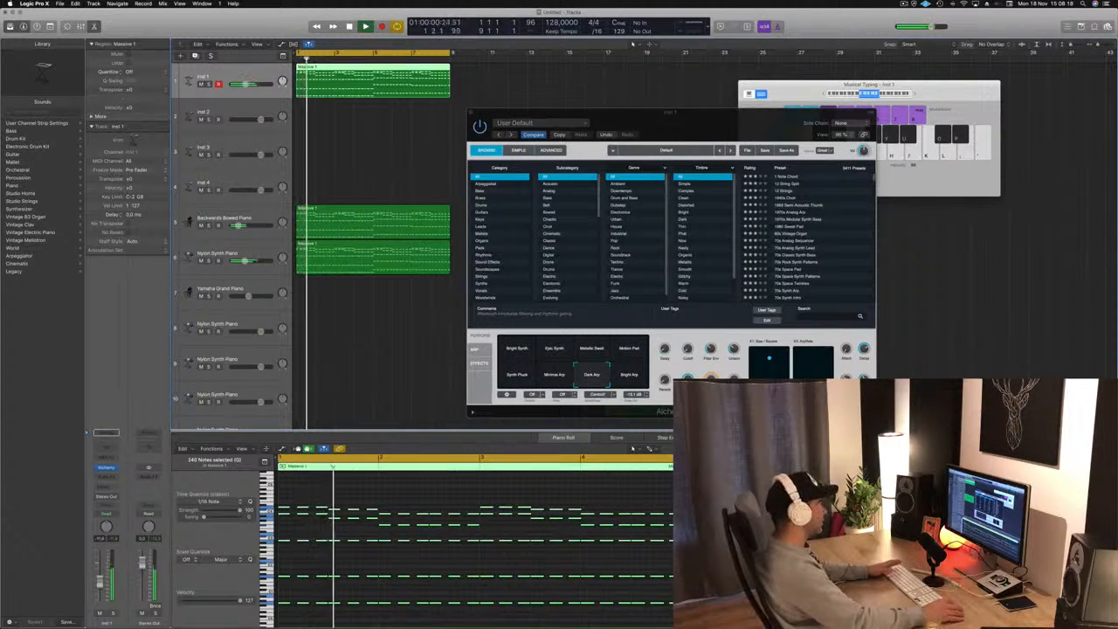
# Filter Alchemy's presets to Keys and audition Adding, Afterthought and Analog EP with the other layers.
pyautogui.click(491, 219)
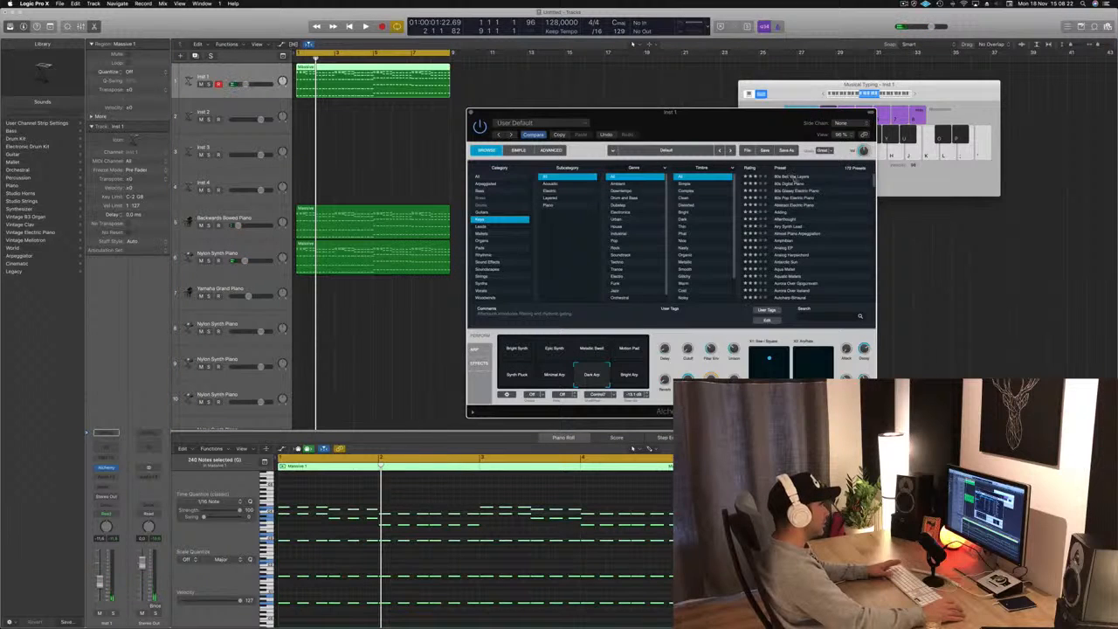
pyautogui.scroll(-1, 813, 210)
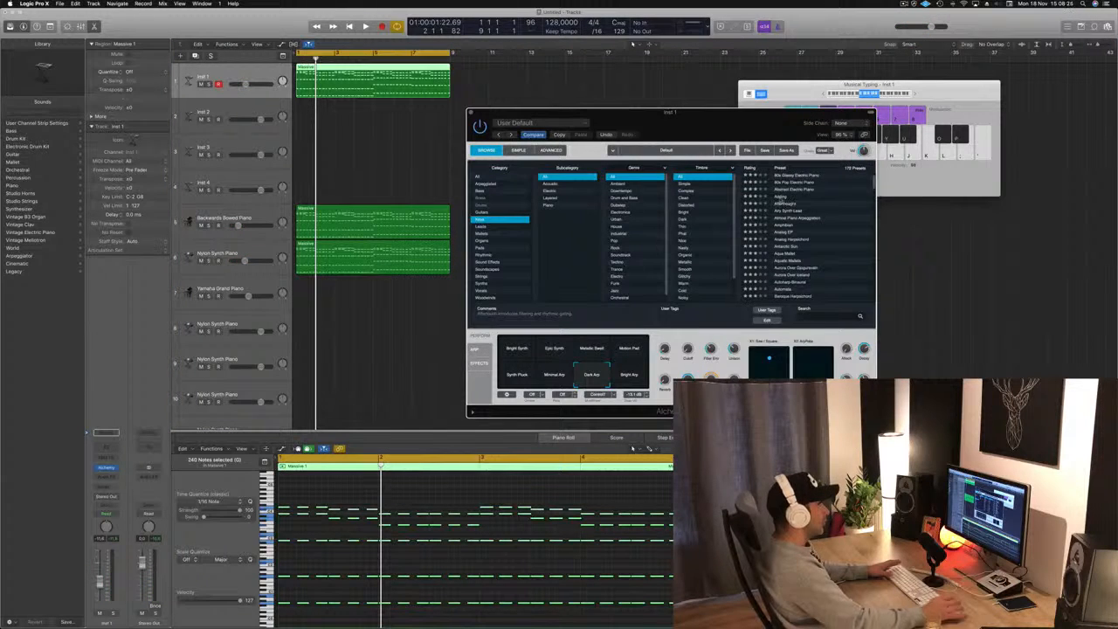
pyautogui.press('space')
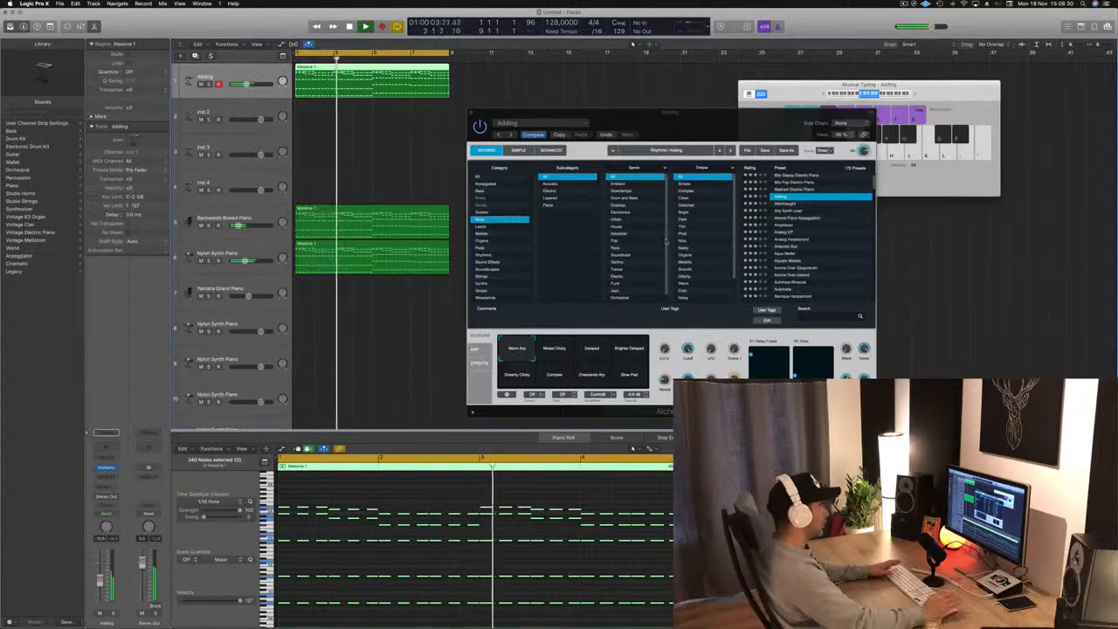
pyautogui.click(793, 205)
pyautogui.moveTo(631, 124); pyautogui.dragTo(606, 115)
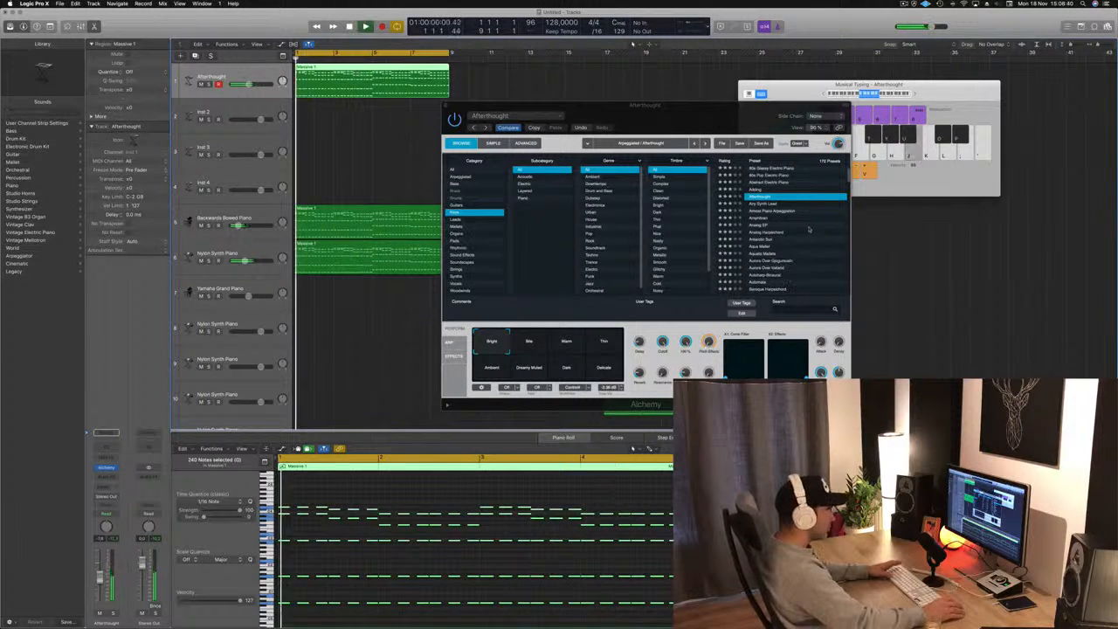
pyautogui.click(758, 225)
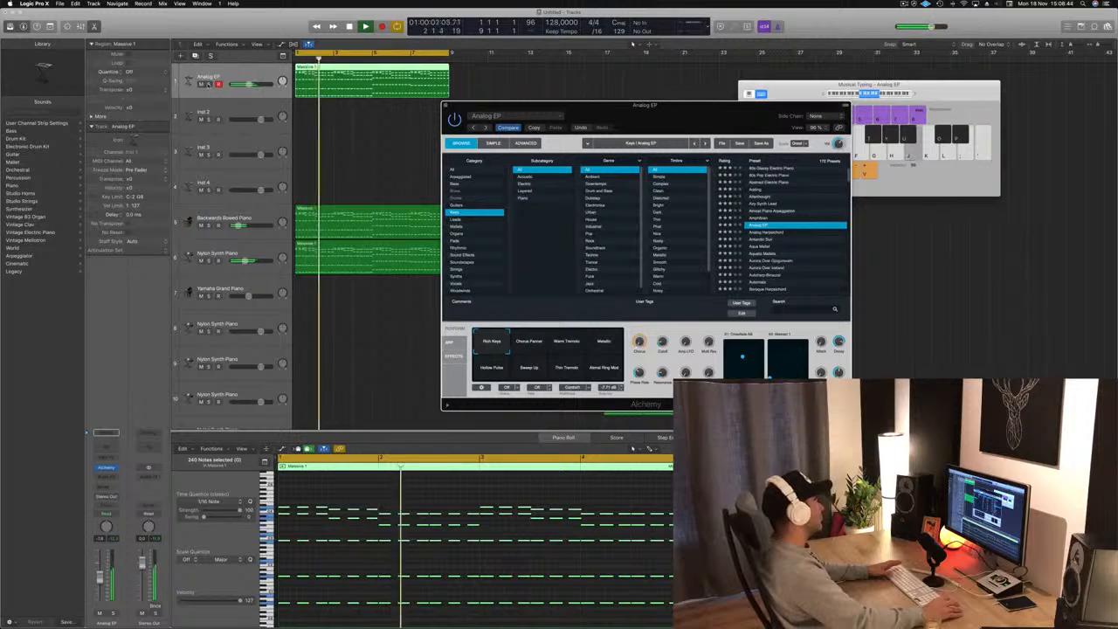
# Solo the Analog EP track to hear it alone and move its Alchemy window clear of the regions.
pyautogui.press('s')
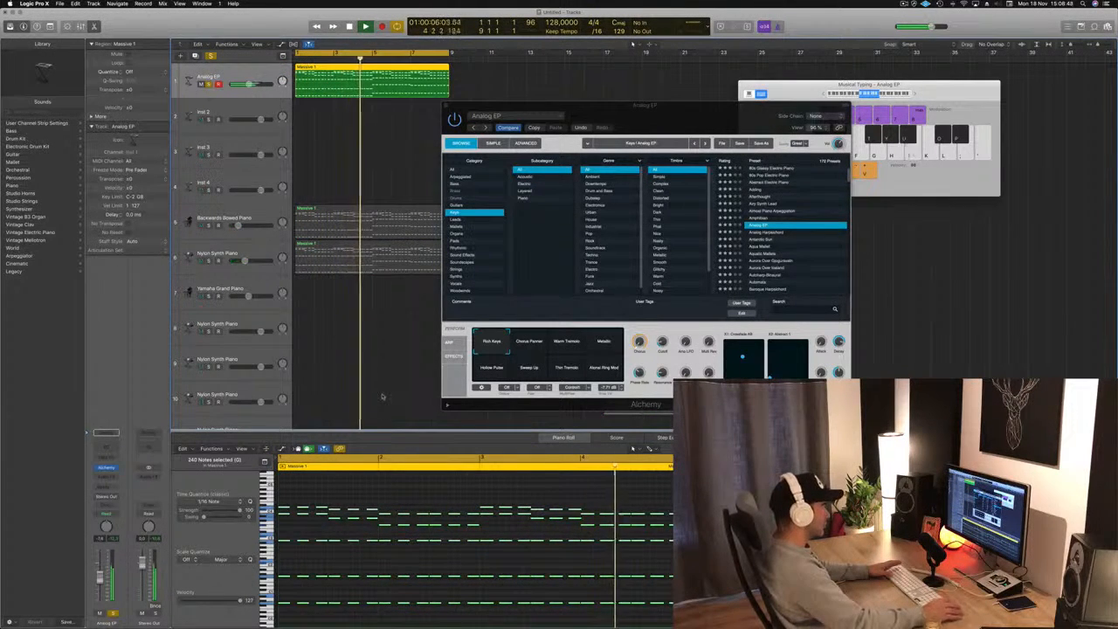
pyautogui.moveTo(813, 119); pyautogui.dragTo(795, 114)
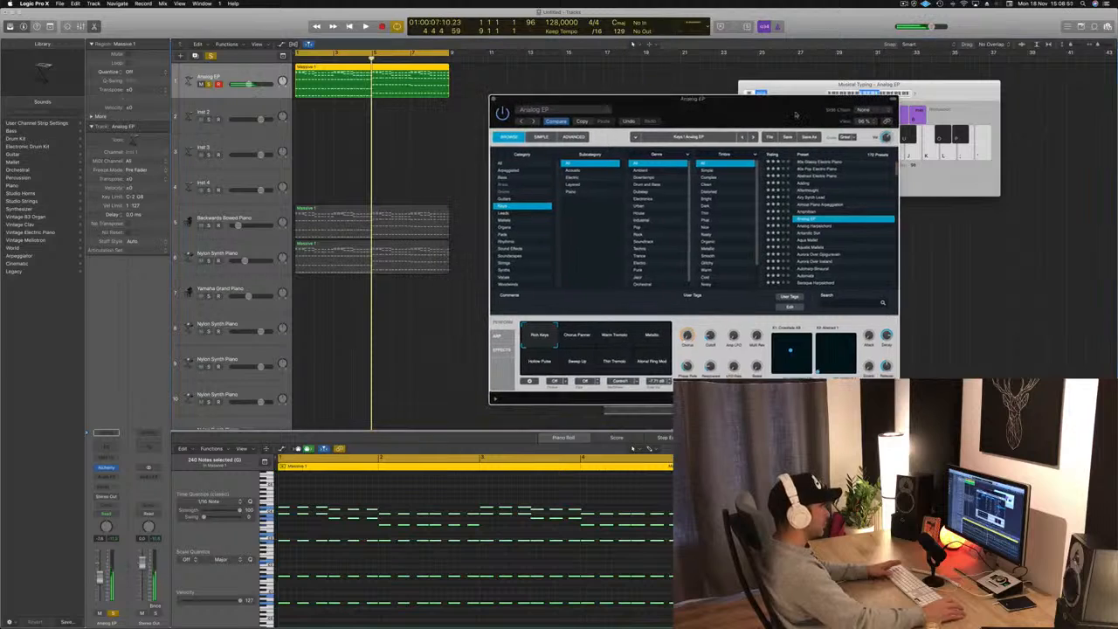
pyautogui.press('super+h')
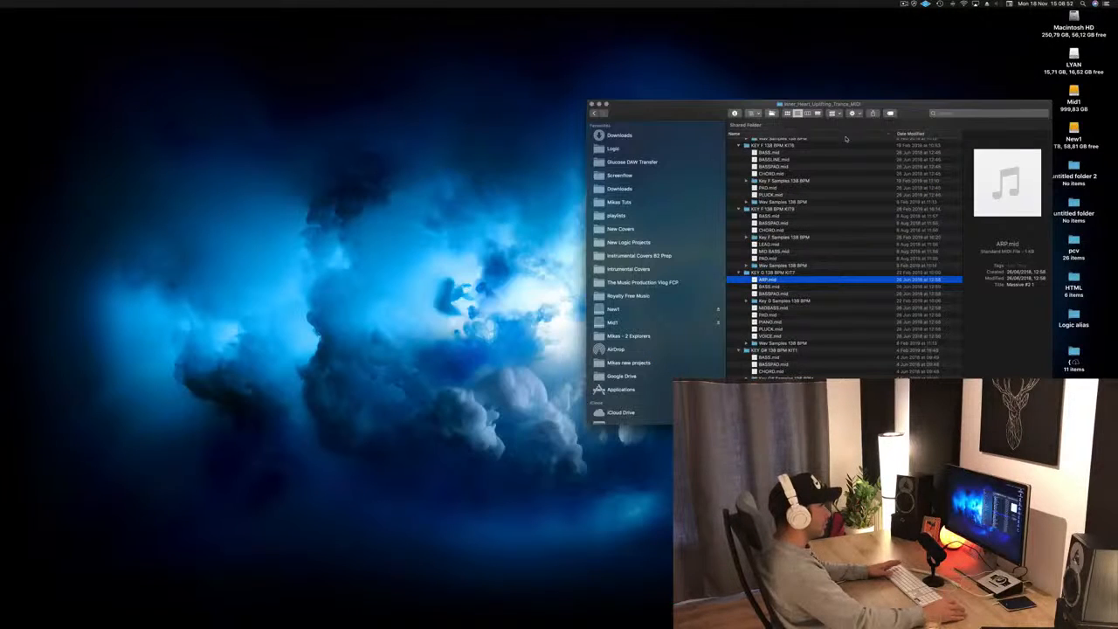
# Reopen Logic Pro X from the crash report and close the Finder window with the MIDI files.
pyautogui.moveTo(786, 627)
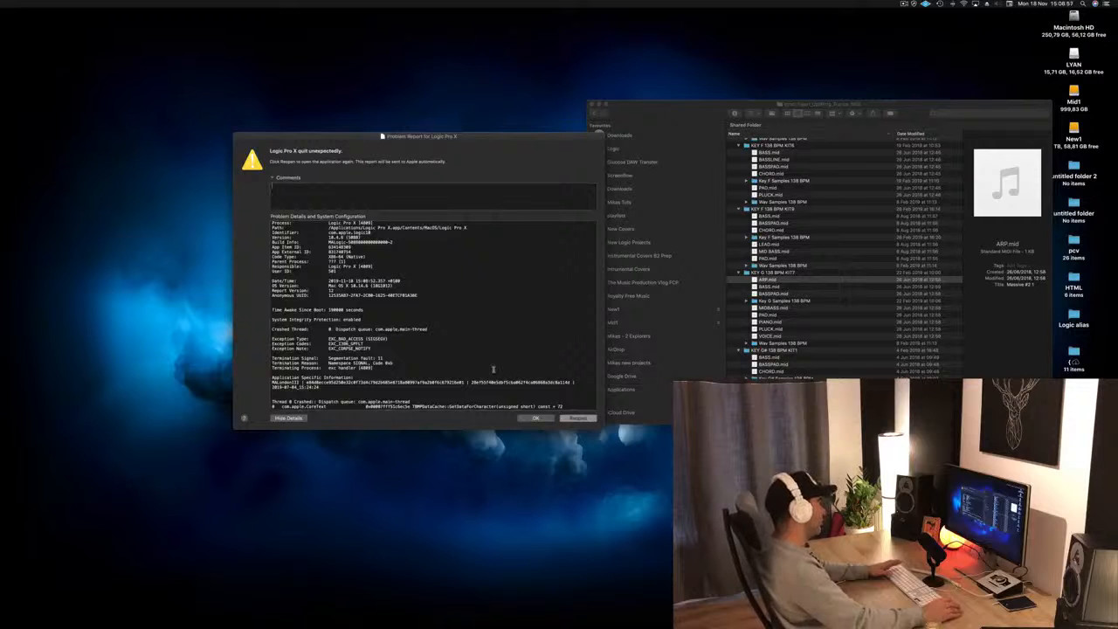
pyautogui.click(577, 420)
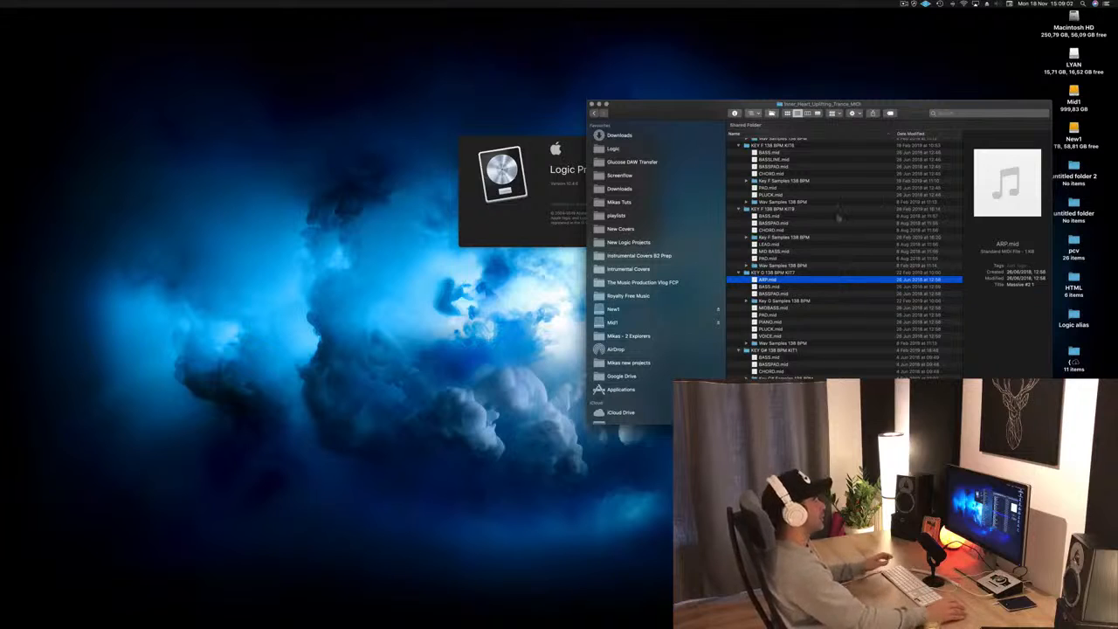
pyautogui.click(590, 105)
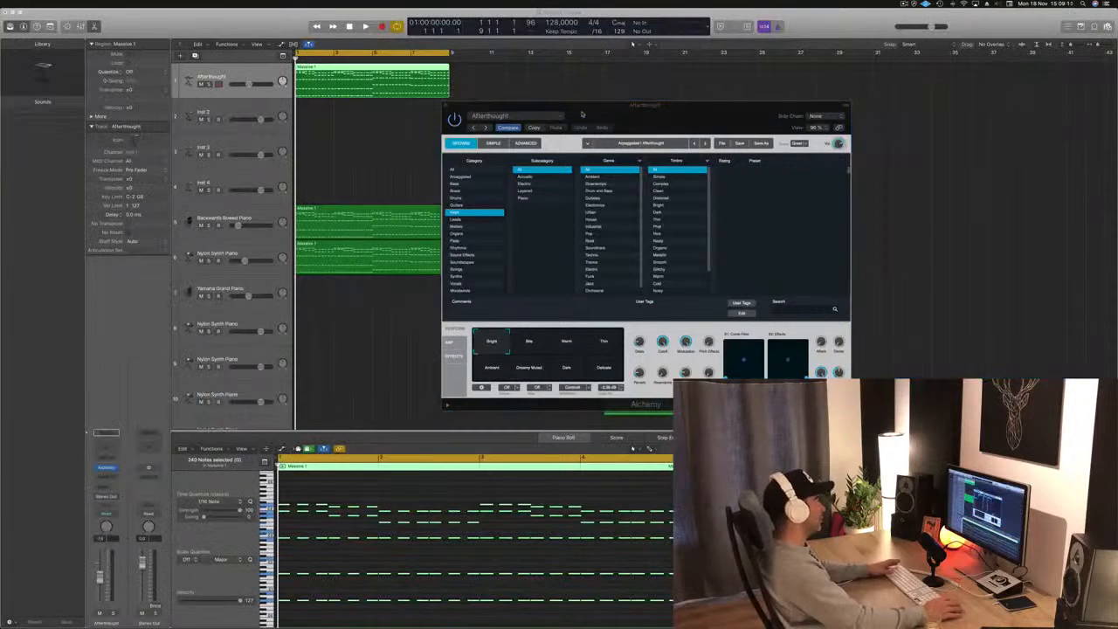
# Load the Analog EP preset in the first track's Alchemy and move its window clear of the regions.
pyautogui.press('space')
pyautogui.moveTo(582, 115); pyautogui.dragTo(516, 110)
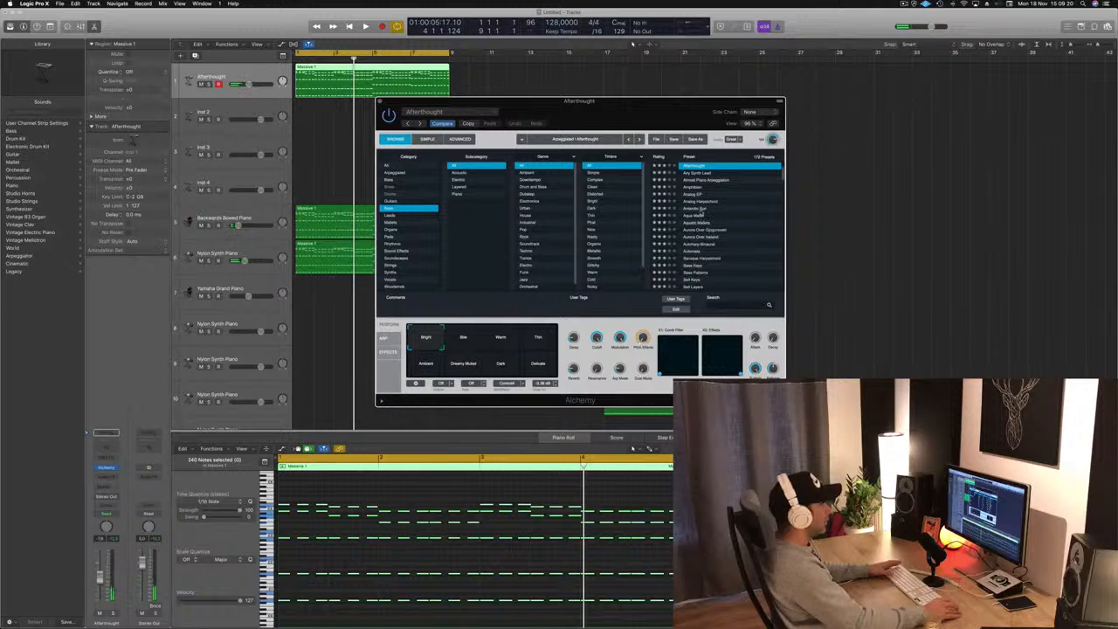
pyautogui.click(690, 194)
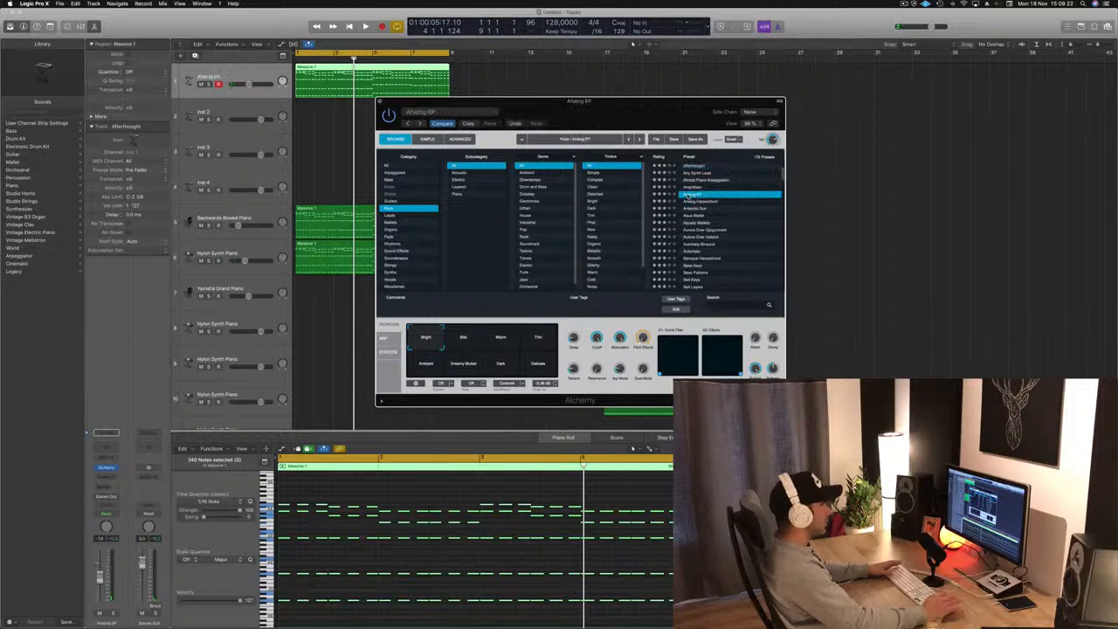
pyautogui.moveTo(377, 104); pyautogui.dragTo(529, 114)
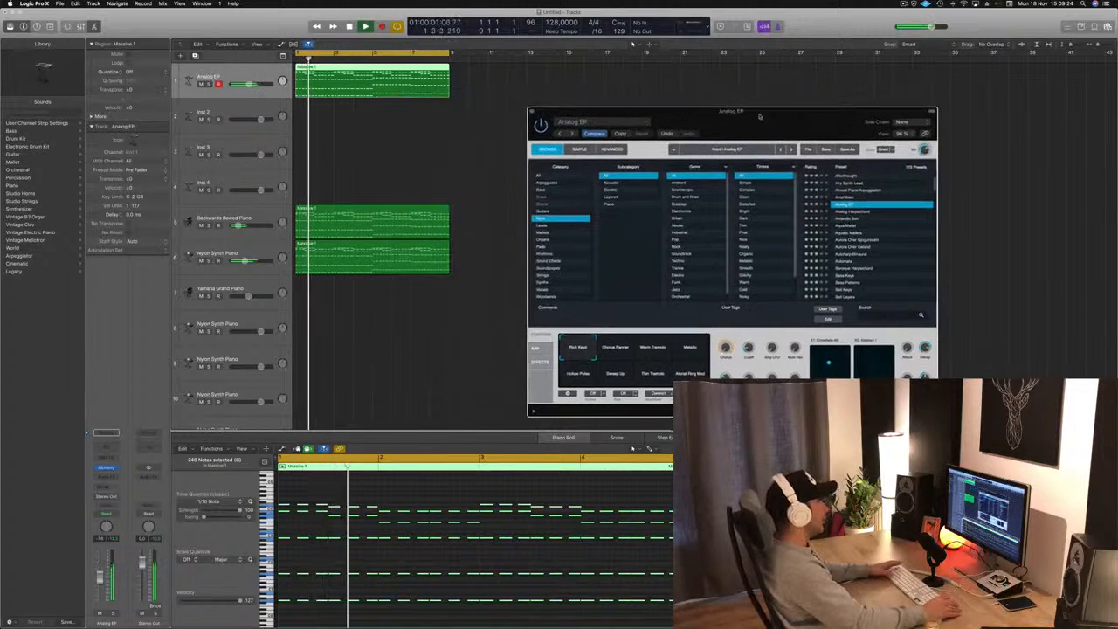
# Close the Alchemy window and compare the Analog EP track soloed with the full layered sound.
pyautogui.click(533, 112)
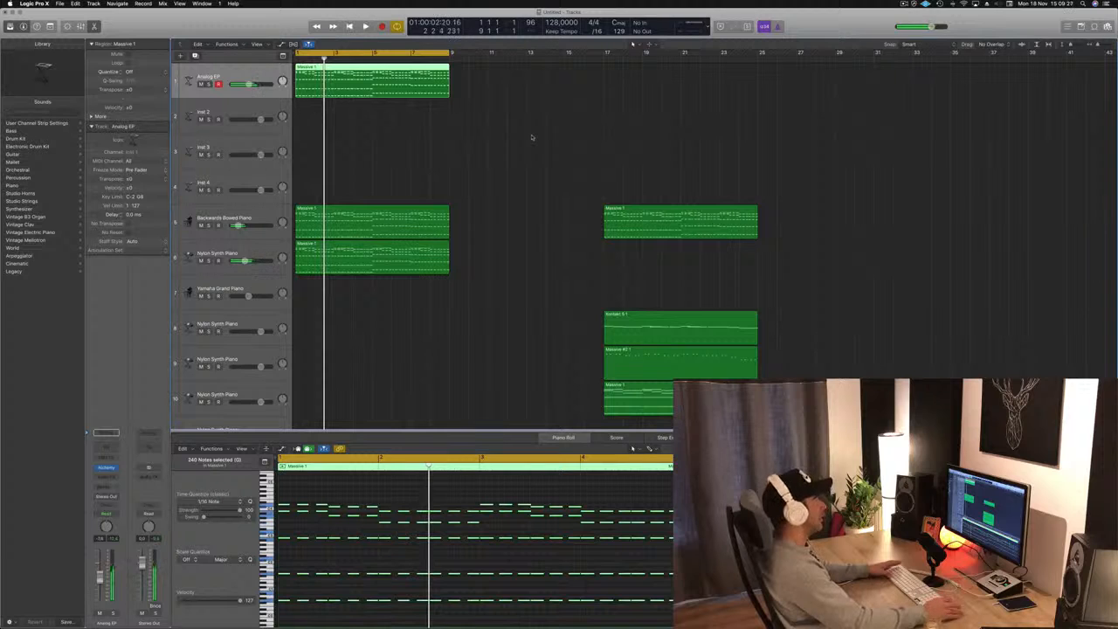
pyautogui.click(209, 84)
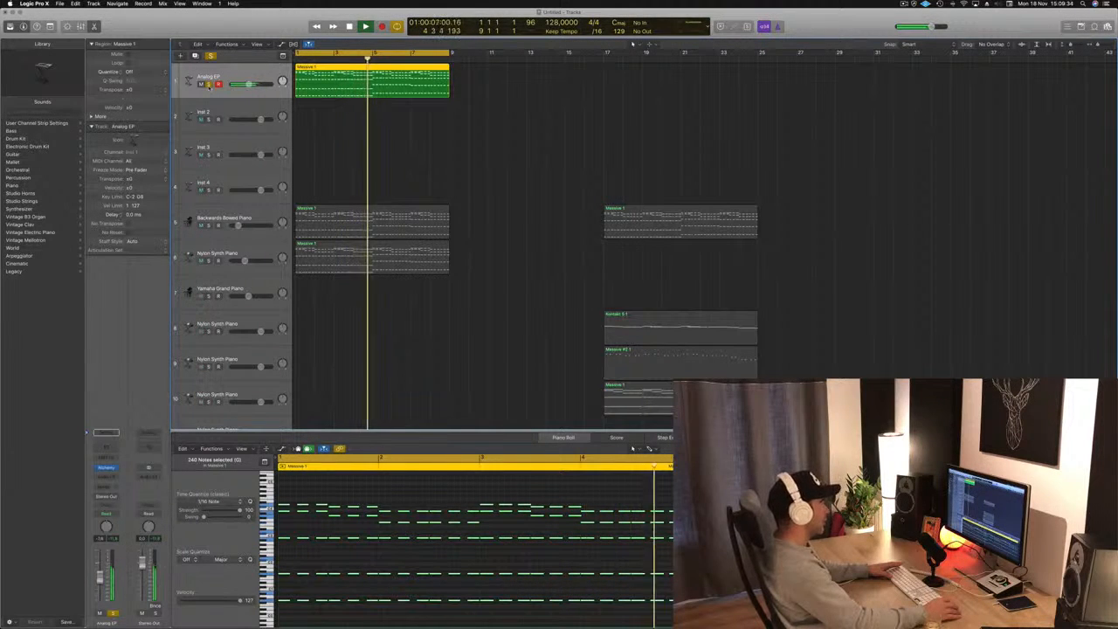
pyautogui.click(209, 84)
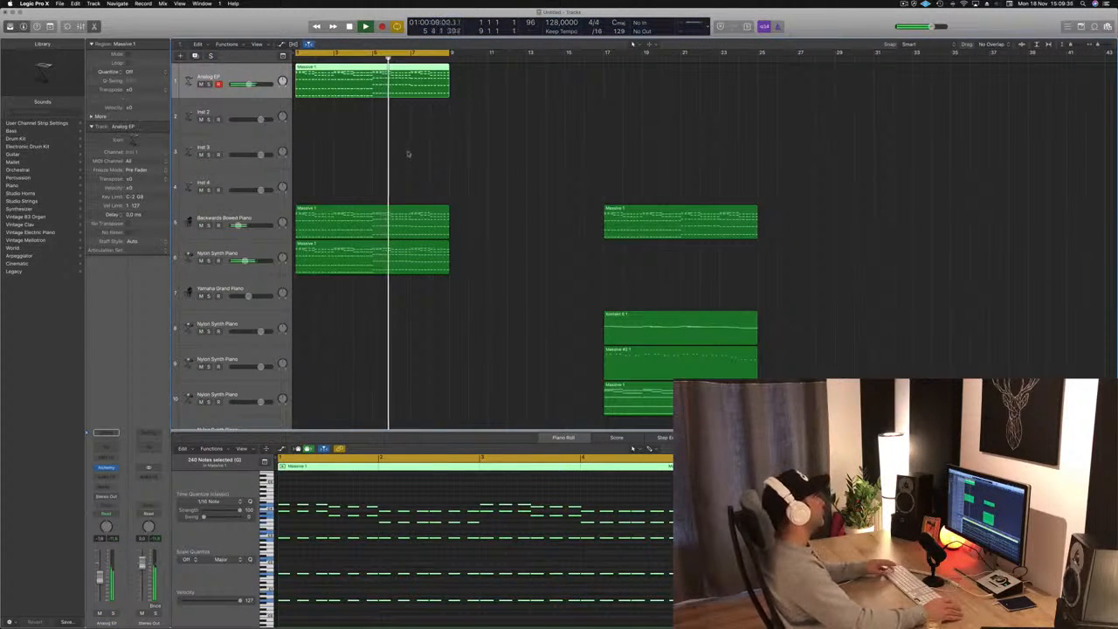
# Replace the last Nylon Synth Piano track's instrument with Drum Machine Designer and move its window off the bar 1 regions.
pyautogui.scroll(-5, 429, 175)
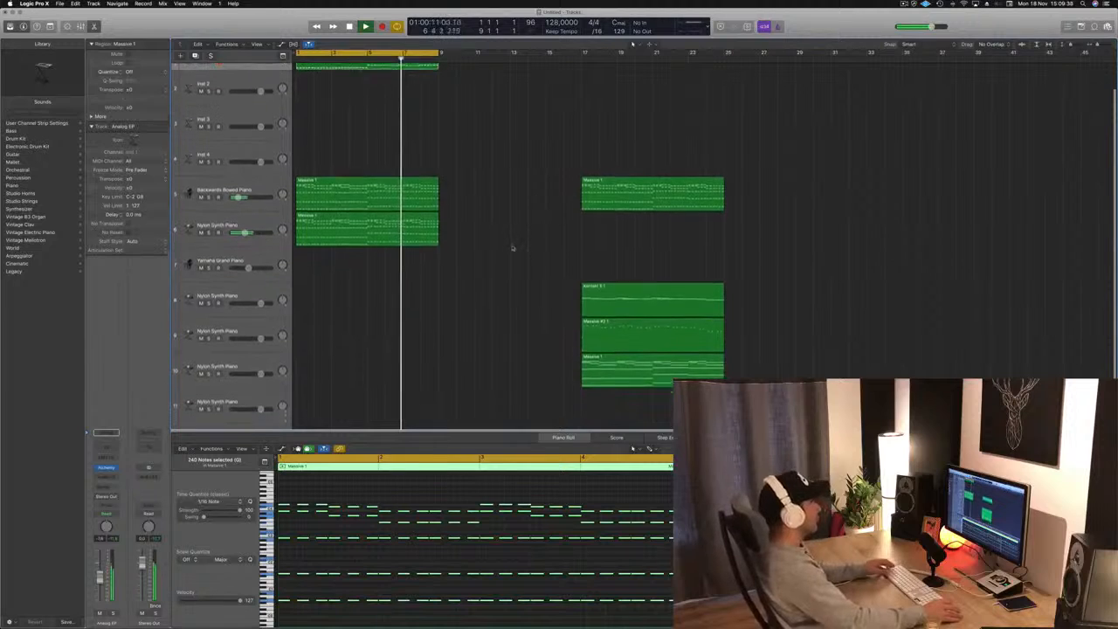
pyautogui.scroll(-3, 432, 254)
pyautogui.scroll(-1, 439, 247)
pyautogui.press('space')
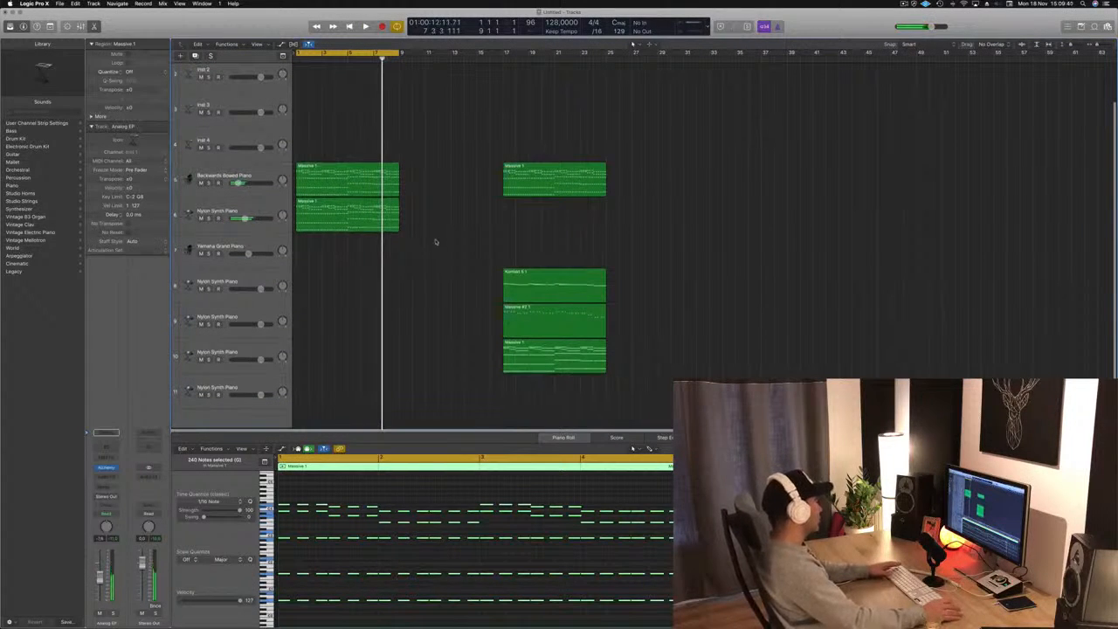
pyautogui.press('Down')
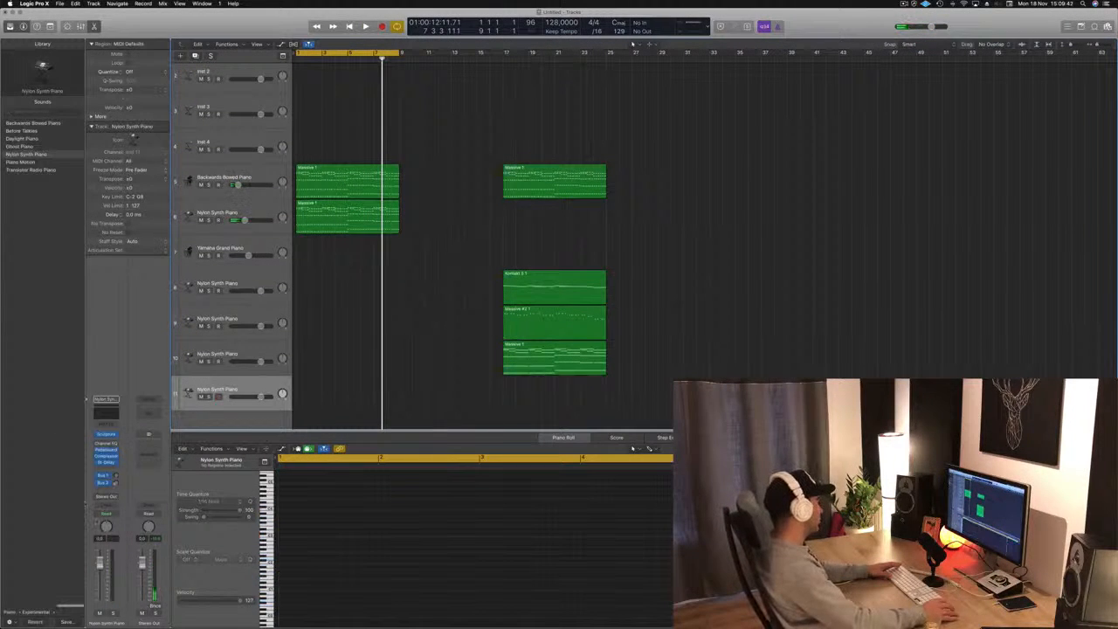
pyautogui.click(115, 434)
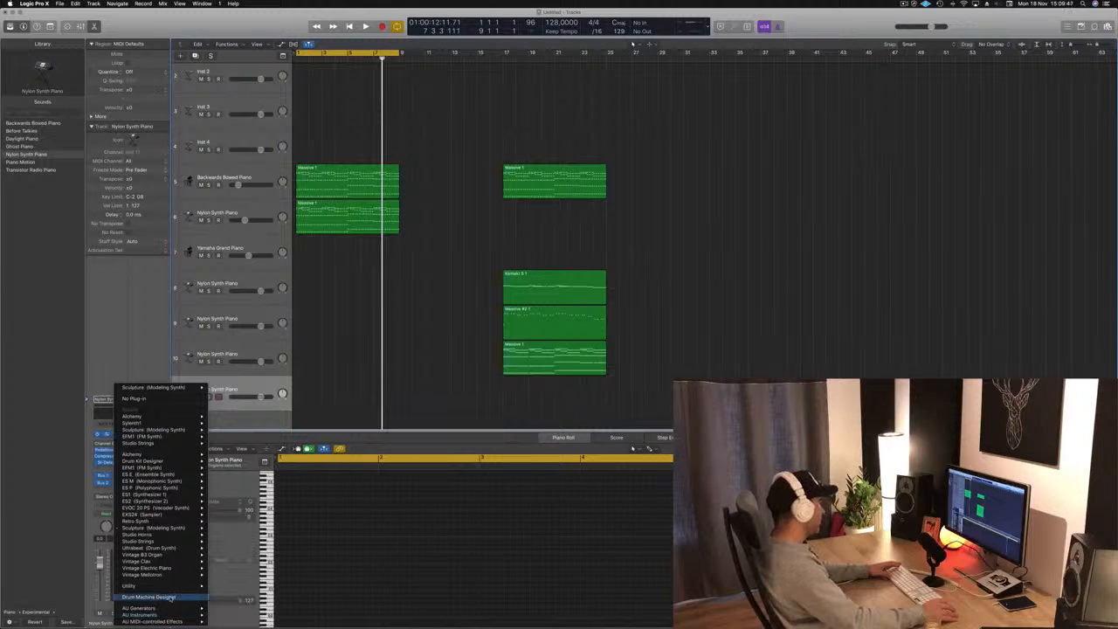
pyautogui.click(186, 597)
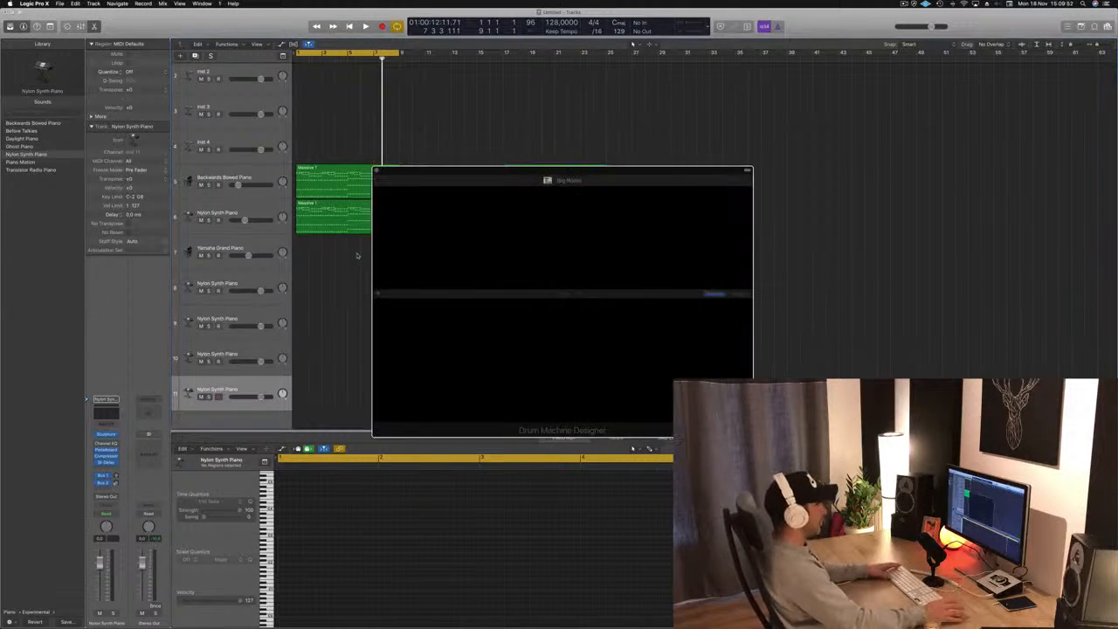
pyautogui.moveTo(511, 166); pyautogui.dragTo(690, 114)
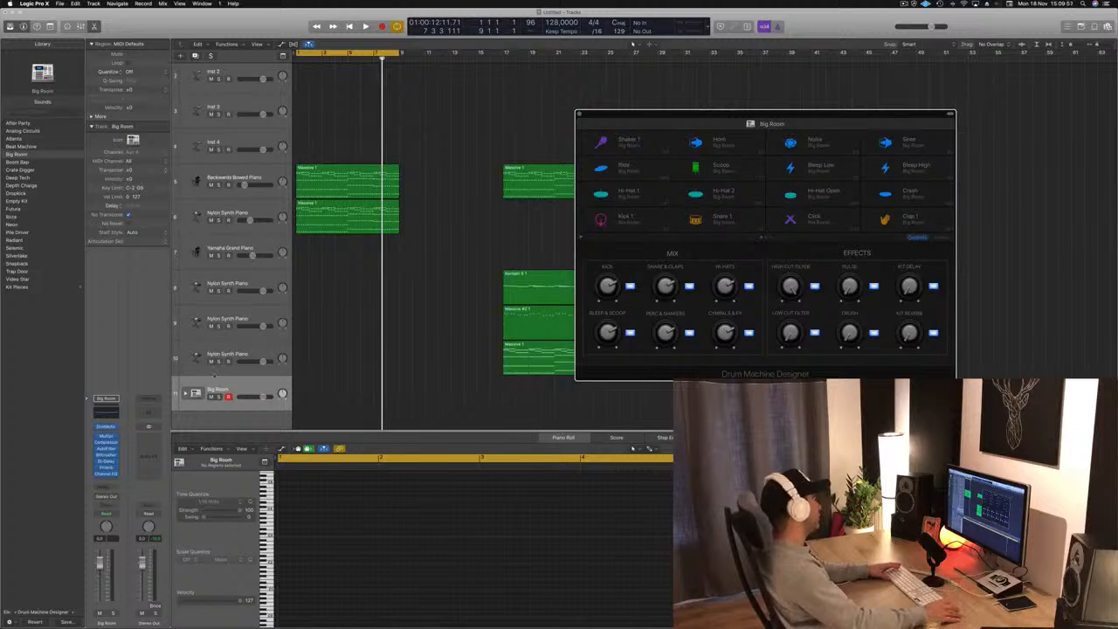
# Expand the Big Room drum track to show its kit pieces and select the Kick 1 track.
pyautogui.click(345, 334)
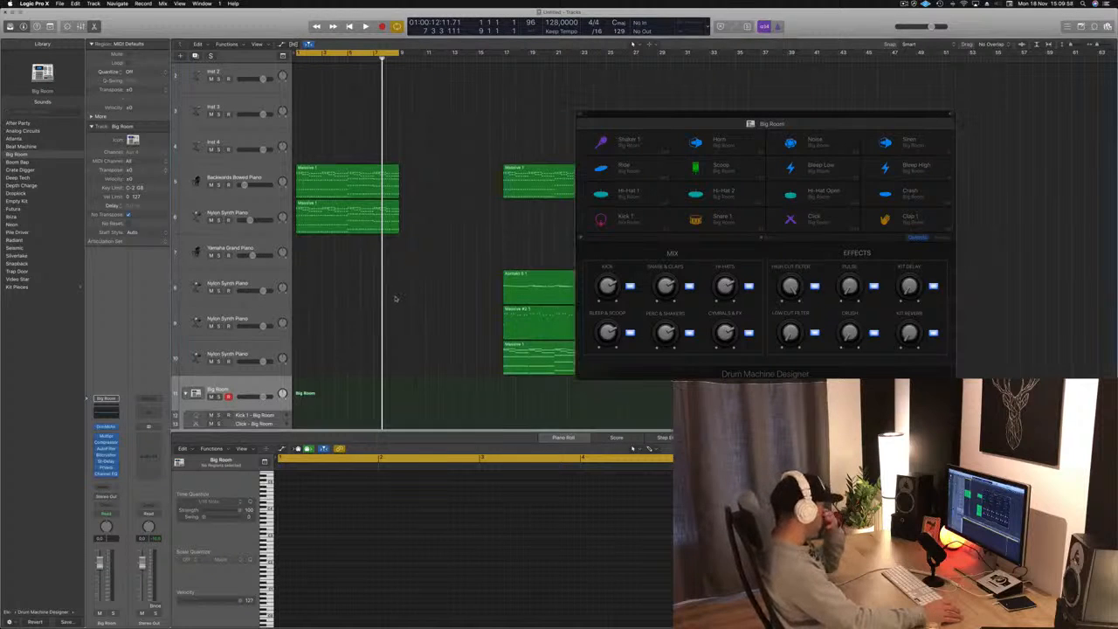
pyautogui.scroll(-3, 345, 334)
pyautogui.click(272, 357)
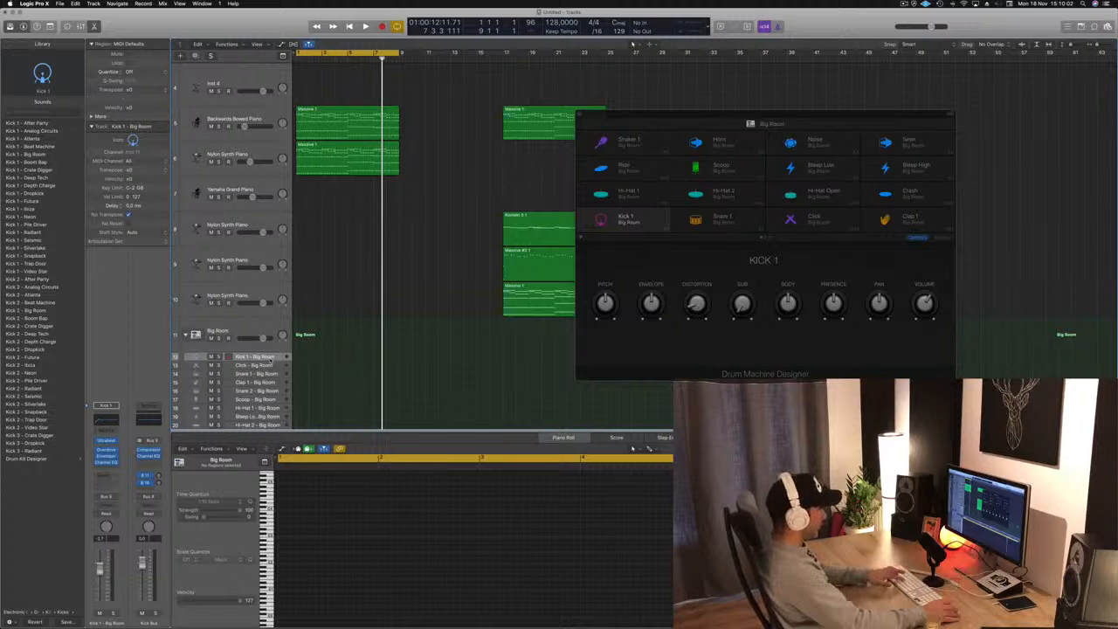
# Record a one-bar, four-hit kick pattern at bar 1 on the Kick 1 track using Musical Typing.
pyautogui.press('super+k')
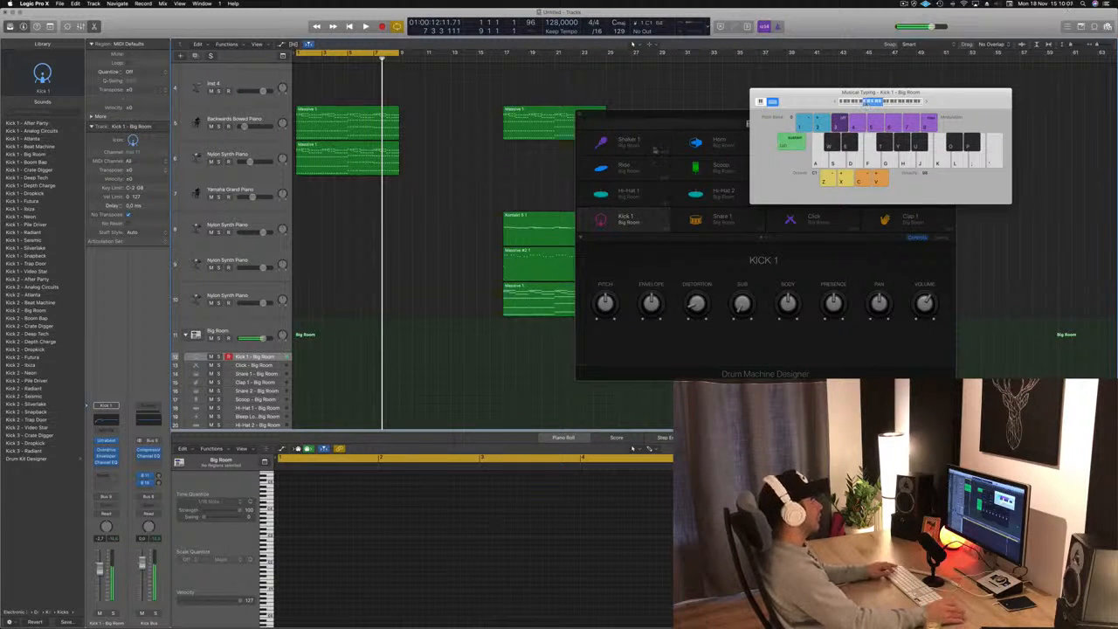
pyautogui.press('r')
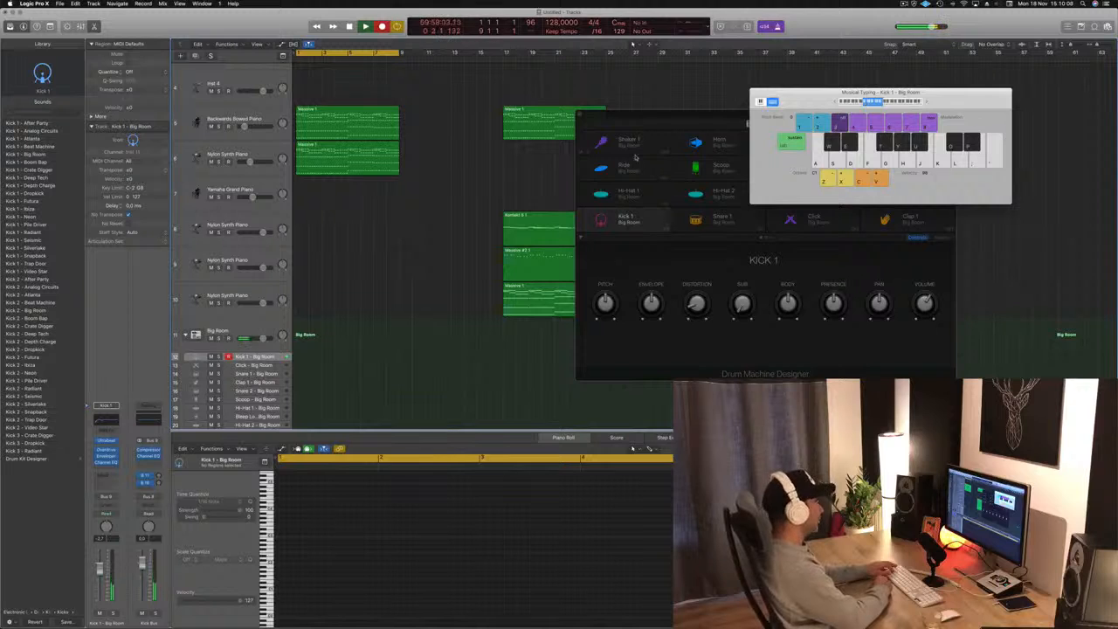
pyautogui.press('a')
pyautogui.press('a')
pyautogui.press('a')
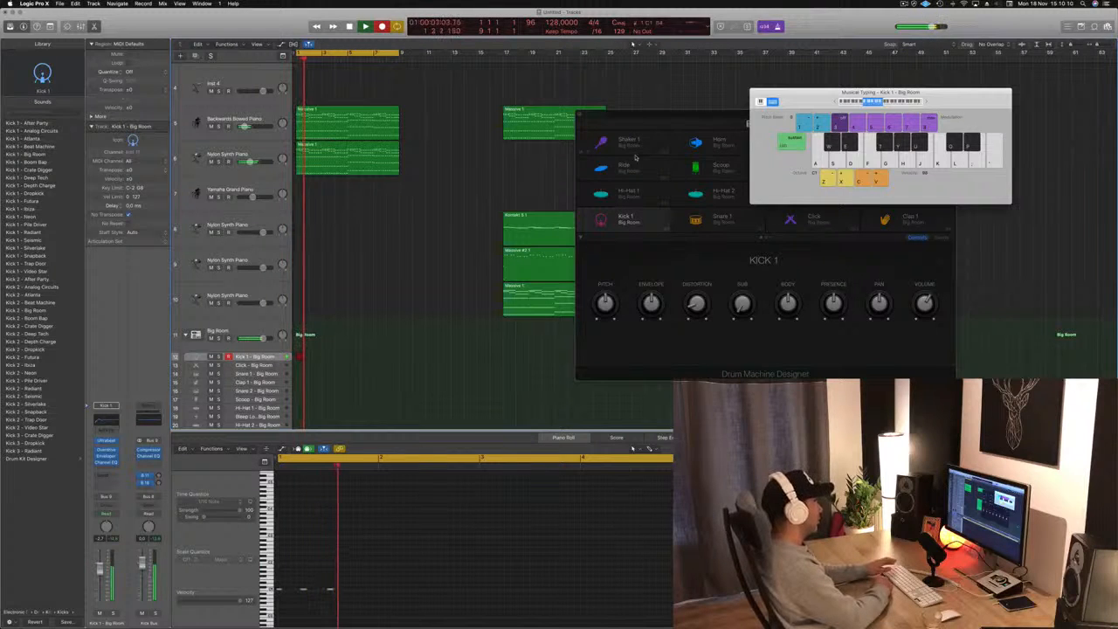
pyautogui.press('space')
pyautogui.click(528, 299)
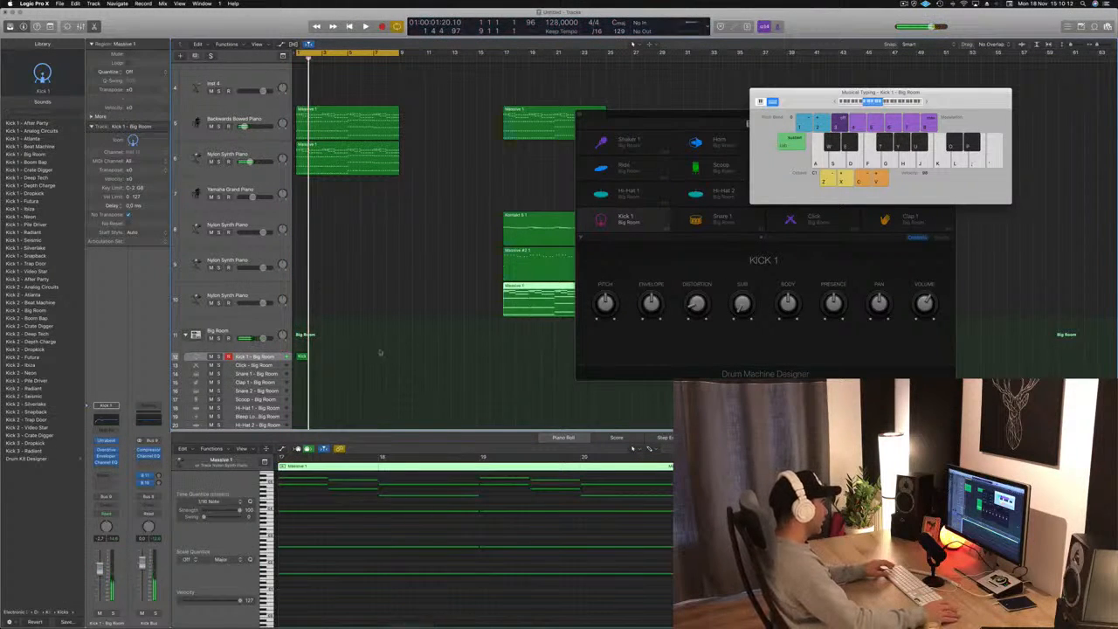
# Select the recorded kick notes, audition them, and copy the one-bar kick region to fill bars 1 through 8.
pyautogui.click(302, 356)
pyautogui.click(301, 521)
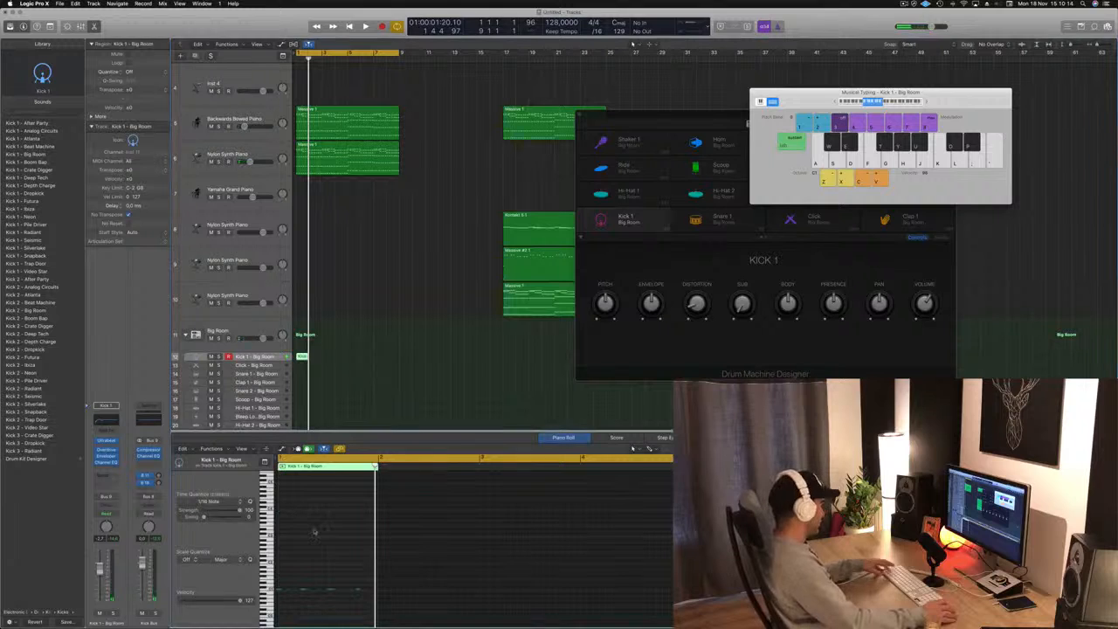
pyautogui.press('space')
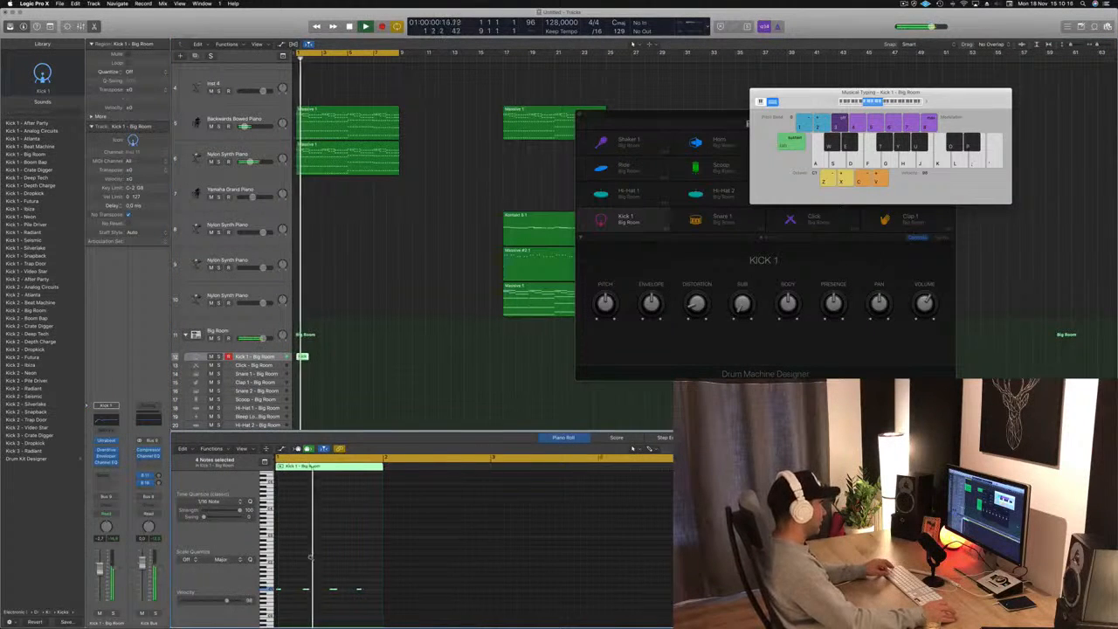
pyautogui.press('space')
pyautogui.moveTo(302, 357); pyautogui.dragTo(354, 361)
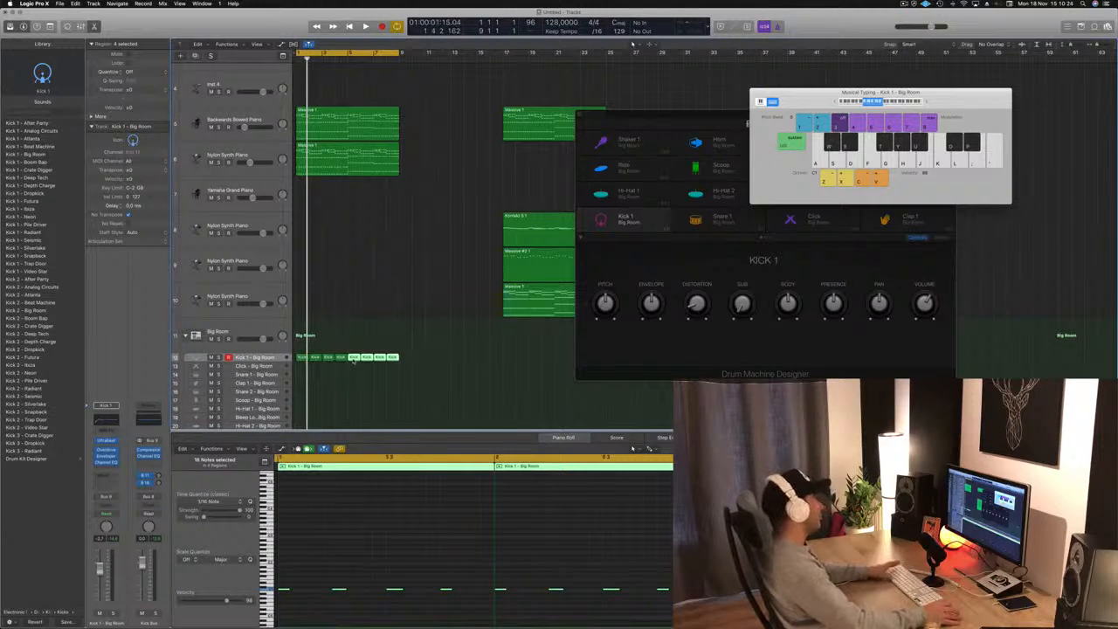
pyautogui.press('space')
pyautogui.press('super+a')
pyautogui.press('super+Left')
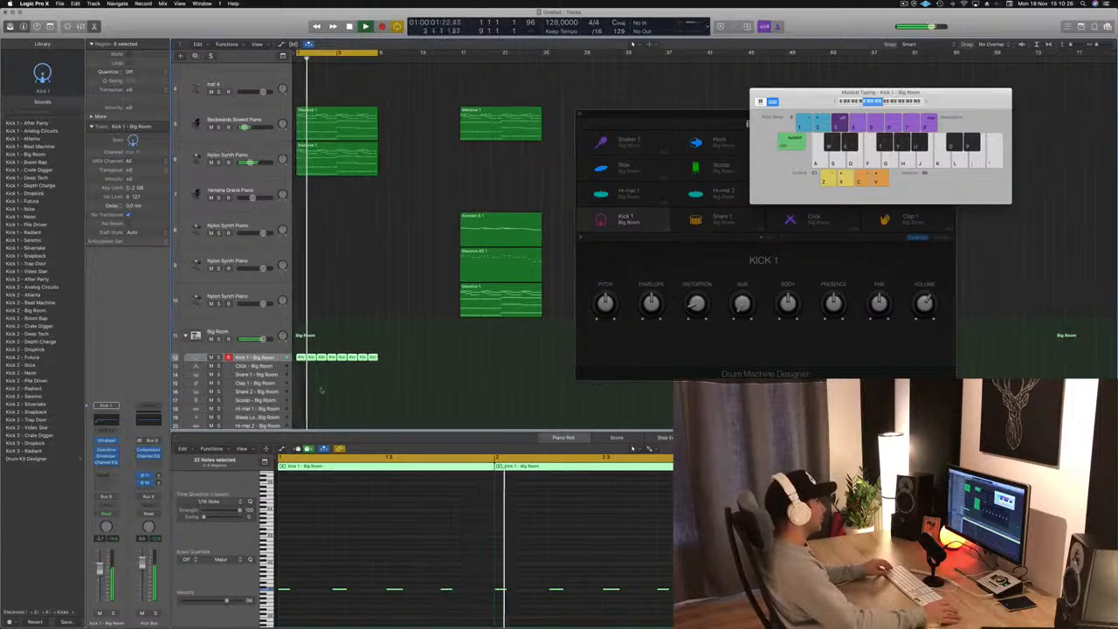
pyautogui.click(320, 390)
# Copy the first kick region to the Snare 1 track, keep only beats 2 and 4, and raise them to the snare pitch.
pyautogui.scroll(-5, 321, 391)
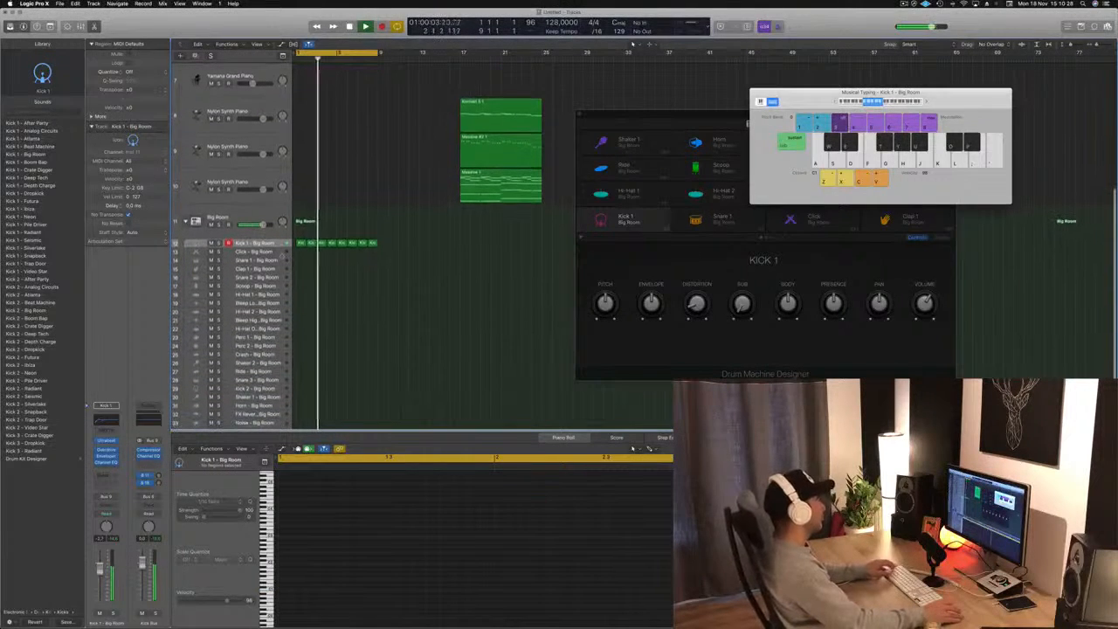
pyautogui.click(300, 243)
pyautogui.moveTo(300, 243); pyautogui.dragTo(301, 260)
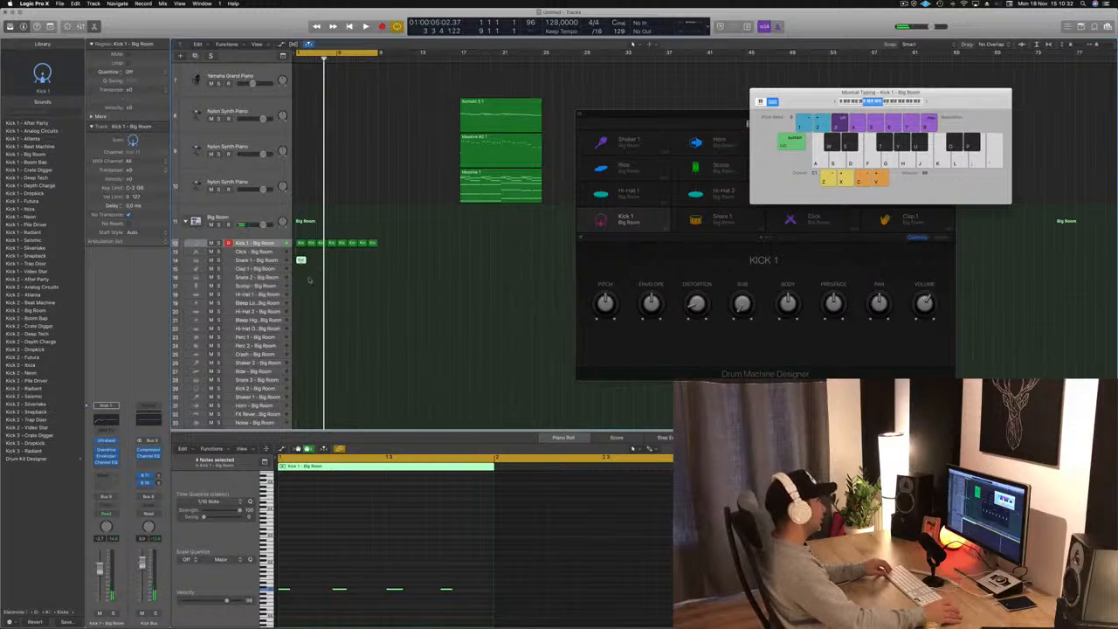
pyautogui.moveTo(306, 566); pyautogui.dragTo(278, 612)
pyautogui.moveTo(464, 586); pyautogui.dragTo(297, 607)
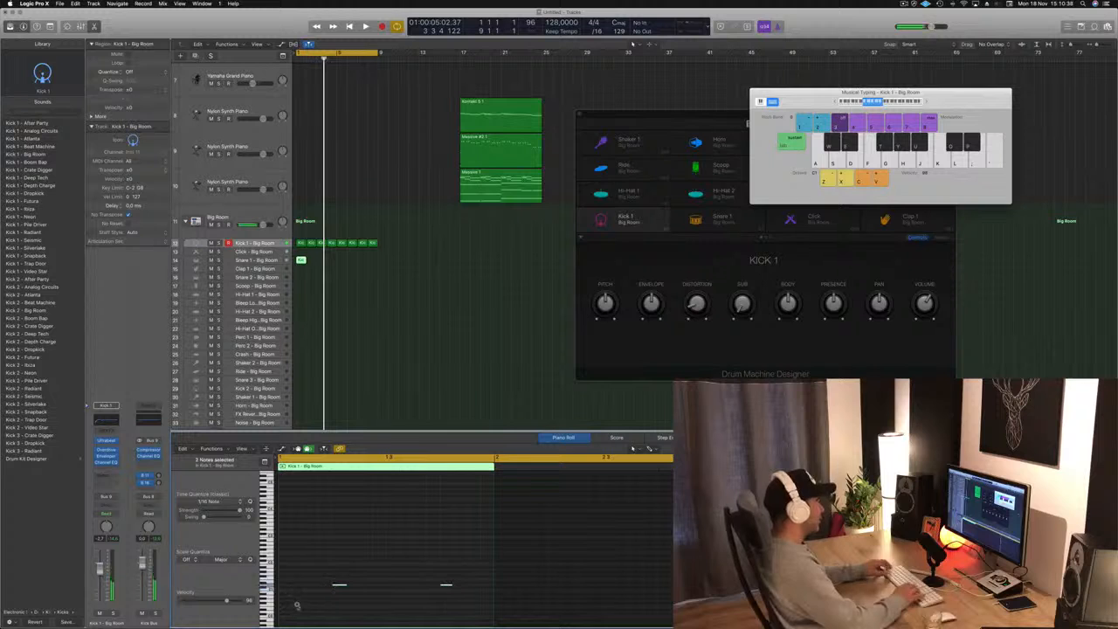
pyautogui.press('space')
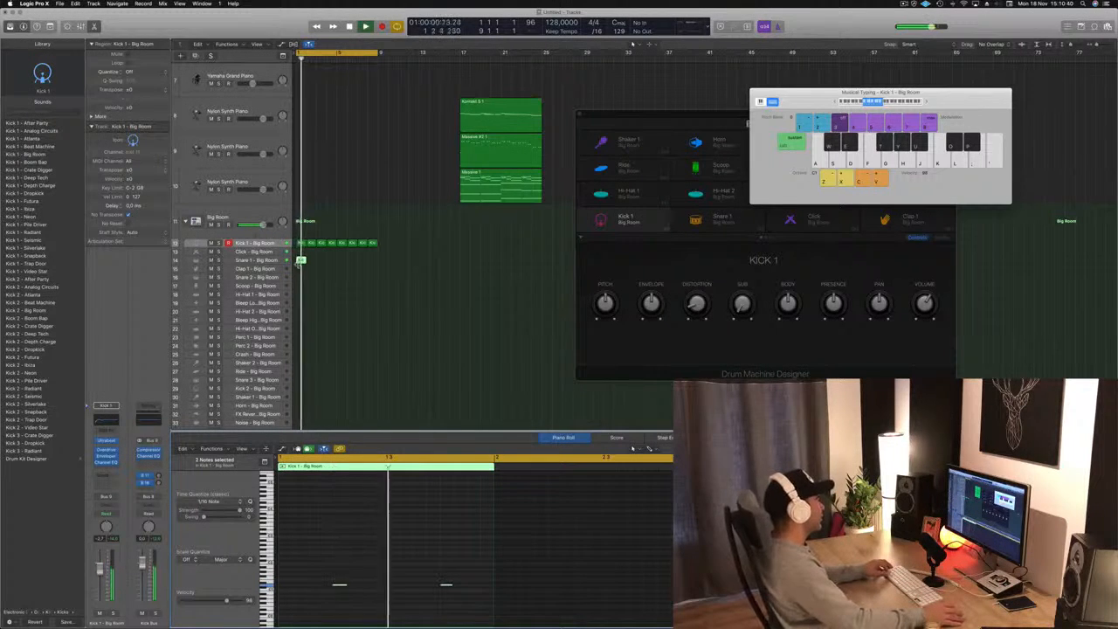
# Copy the one-bar snare region along the Snare 1 track through bar 8 while the loop plays.
pyautogui.moveTo(304, 260); pyautogui.dragTo(323, 263)
pyautogui.moveTo(348, 260)
pyautogui.mouseDown()
pyautogui.moveTo(303, 262)
pyautogui.moveTo(347, 269)
pyautogui.mouseUp()
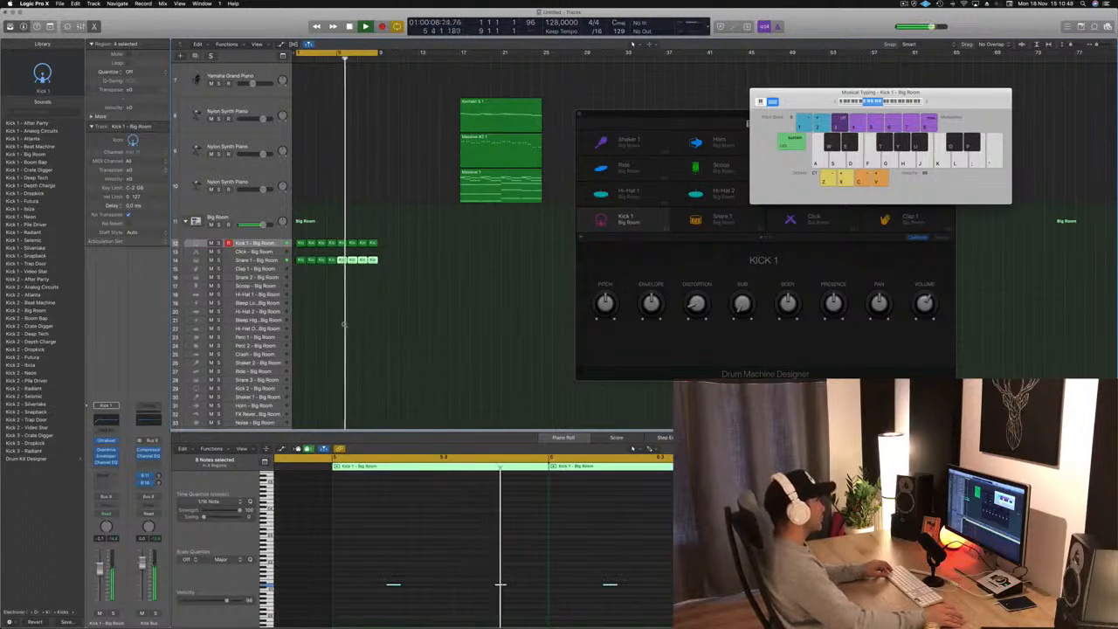
pyautogui.scroll(-1, 356, 323)
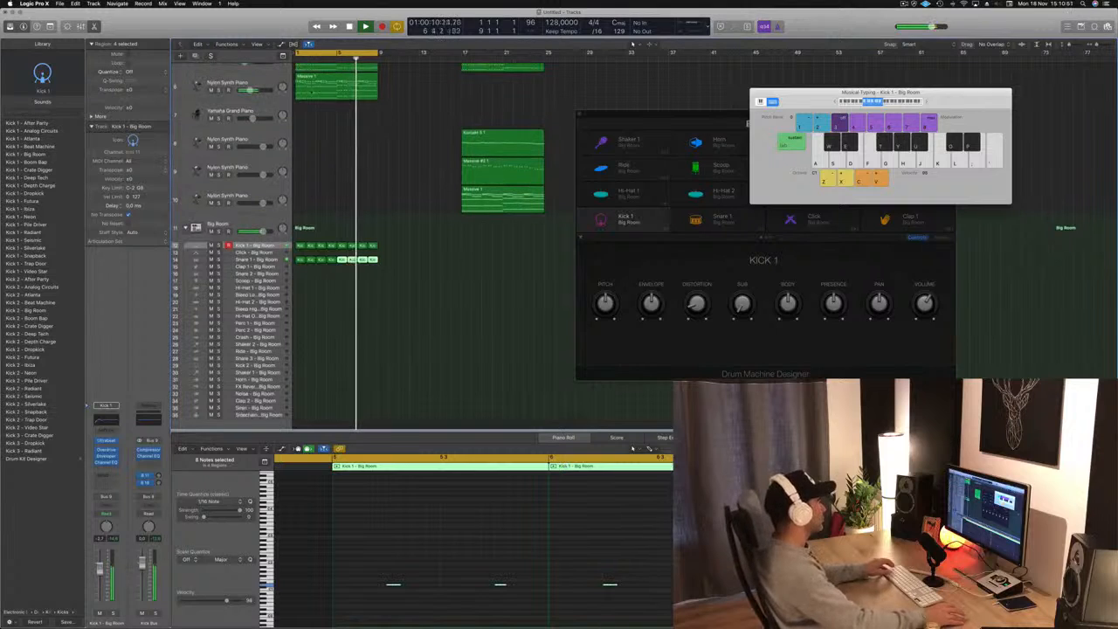
pyautogui.click(336, 89)
pyautogui.press('space')
# Copy the first snare region to the Hi-Hat 1 track and turn it into four offbeat notes at the hi-hat pitch.
pyautogui.click(298, 259)
pyautogui.moveTo(298, 259); pyautogui.dragTo(300, 295)
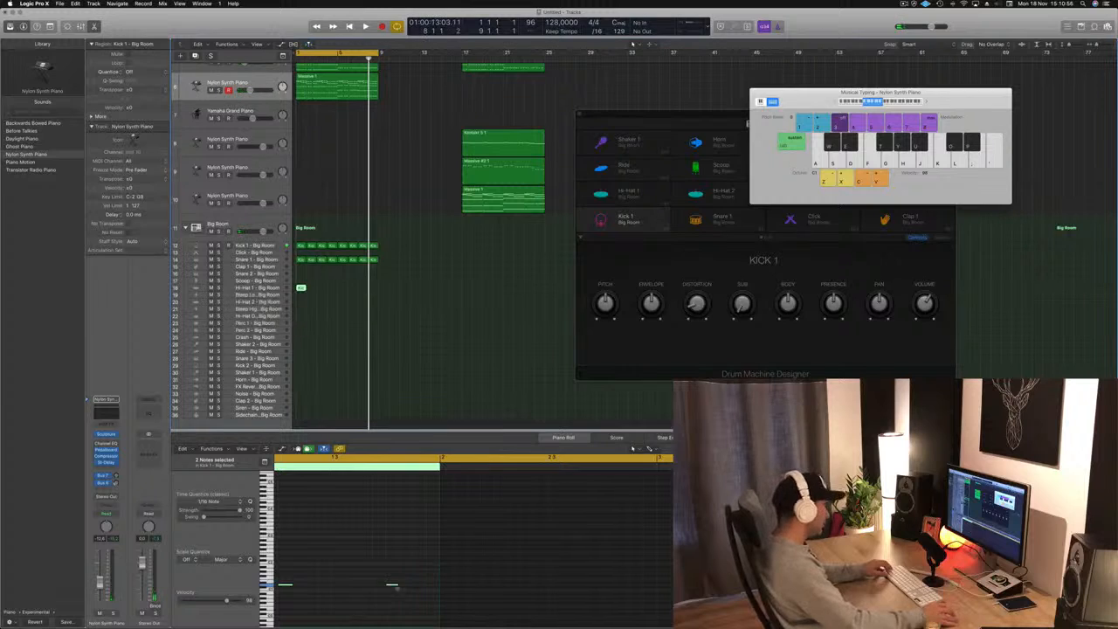
pyautogui.moveTo(283, 593); pyautogui.dragTo(282, 591)
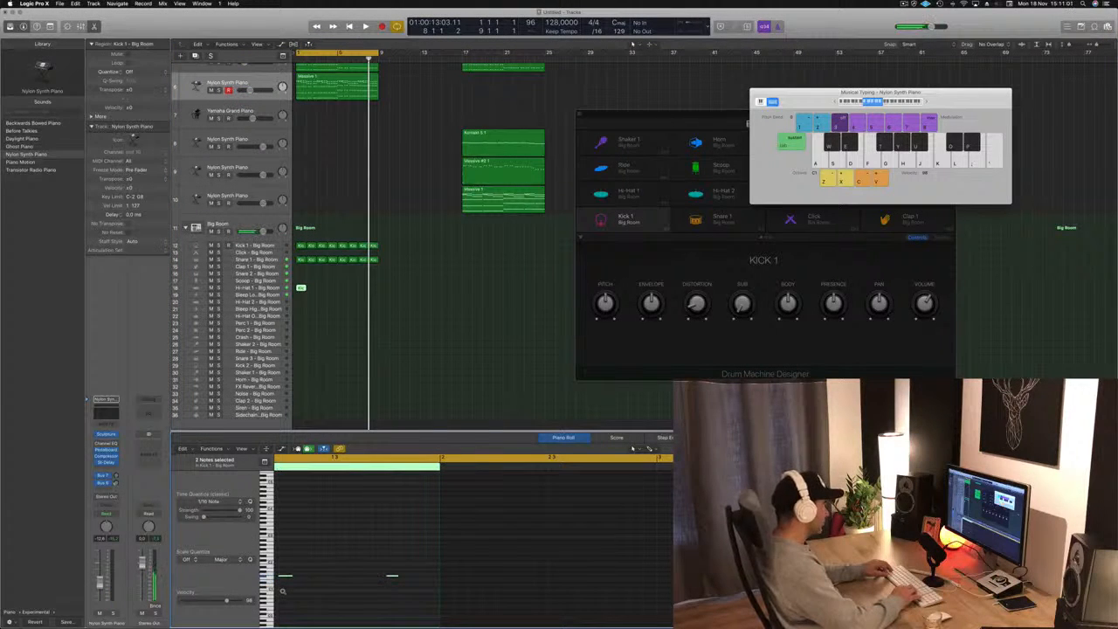
pyautogui.hotkey('alt', 'Right')
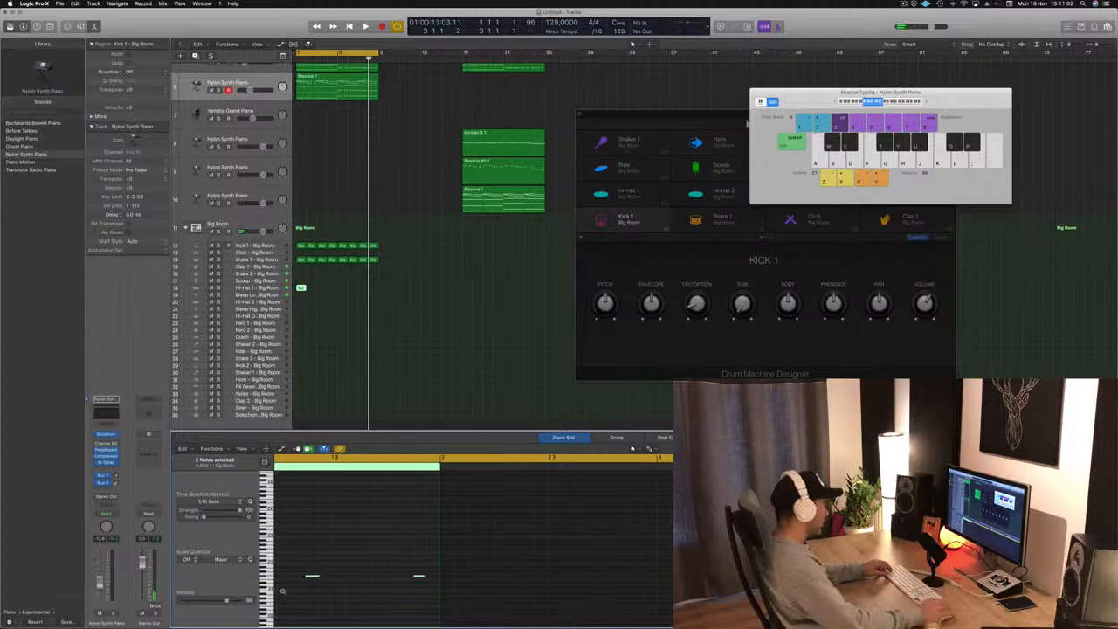
pyautogui.hscroll(-3, 370, 553)
pyautogui.moveTo(367, 579); pyautogui.dragTo(313, 580)
pyautogui.press('space')
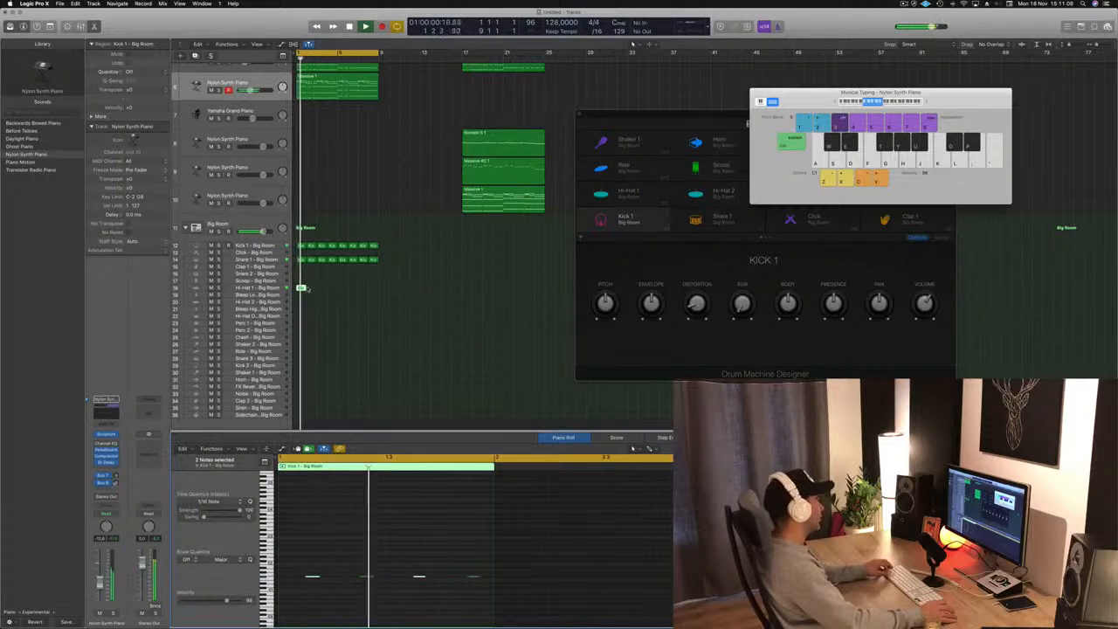
# Fill bars 1 through 8 of the Hi-Hat 1 track with copies of its one-bar region and play the loop.
pyautogui.moveTo(301, 289); pyautogui.dragTo(347, 296)
pyautogui.click(296, 289)
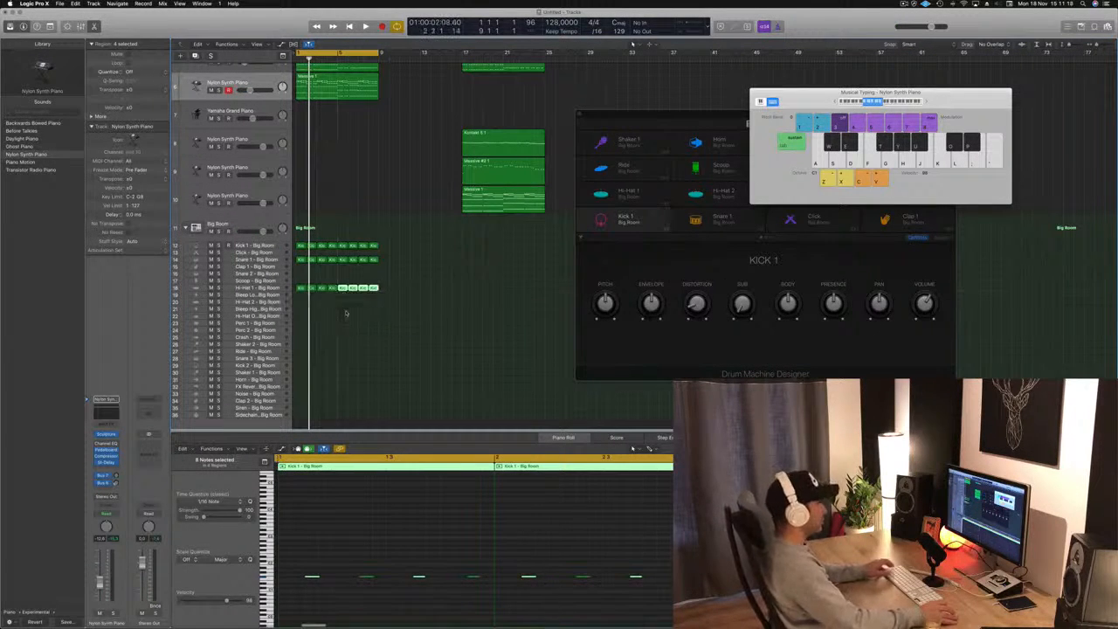
pyautogui.click(409, 284)
pyautogui.press('space')
pyautogui.press('super+Left')
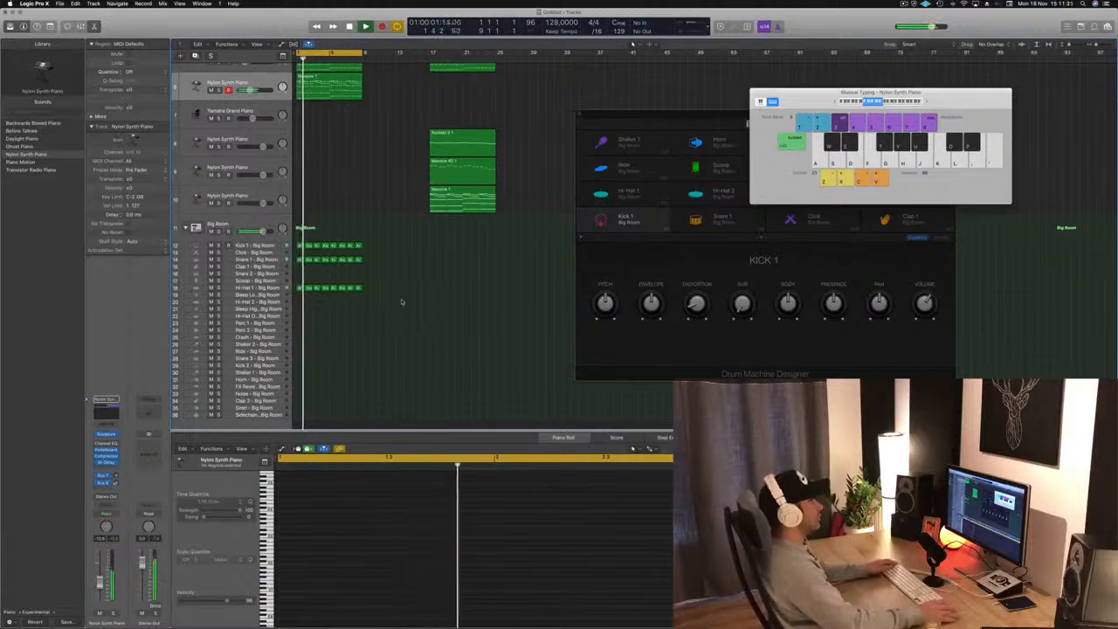
# Adjust the Hi-Hat 1 track's volume during playback and check the mix with the Backwards Bowed Piano muted.
pyautogui.click(276, 289)
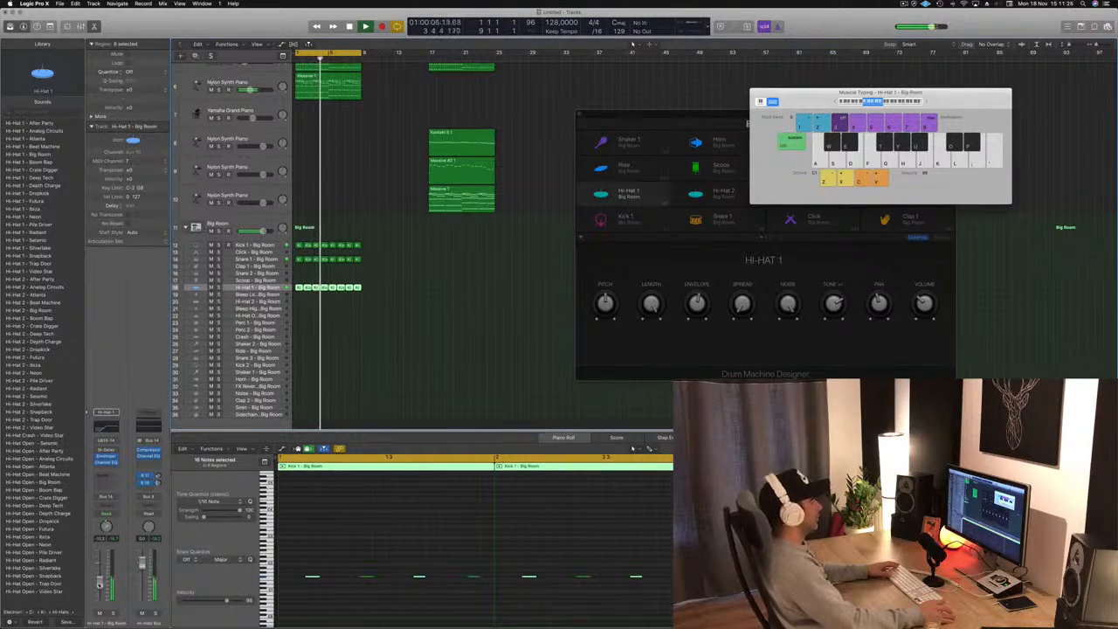
pyautogui.press('super+Right')
pyautogui.press('super+Right')
pyautogui.press('super+Right')
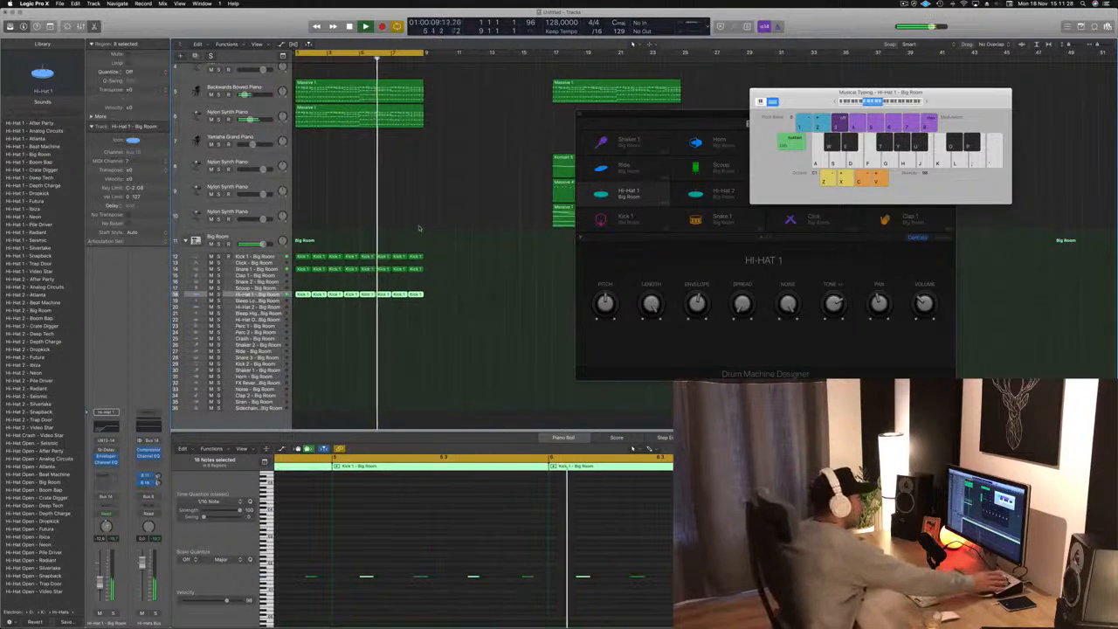
pyautogui.scroll(5, 418, 228)
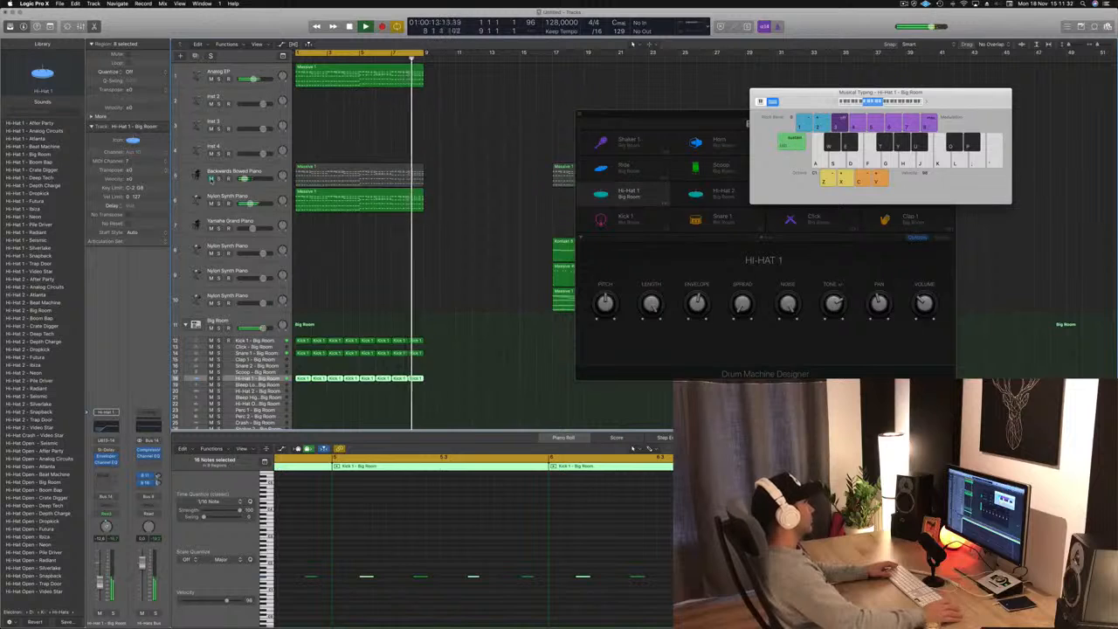
# Copy the Nylon Synth Piano's bar 1 Massive 1 region to the Inst 2 track and move that track below Nylon Synth Piano.
pyautogui.click(278, 200)
pyautogui.press('space')
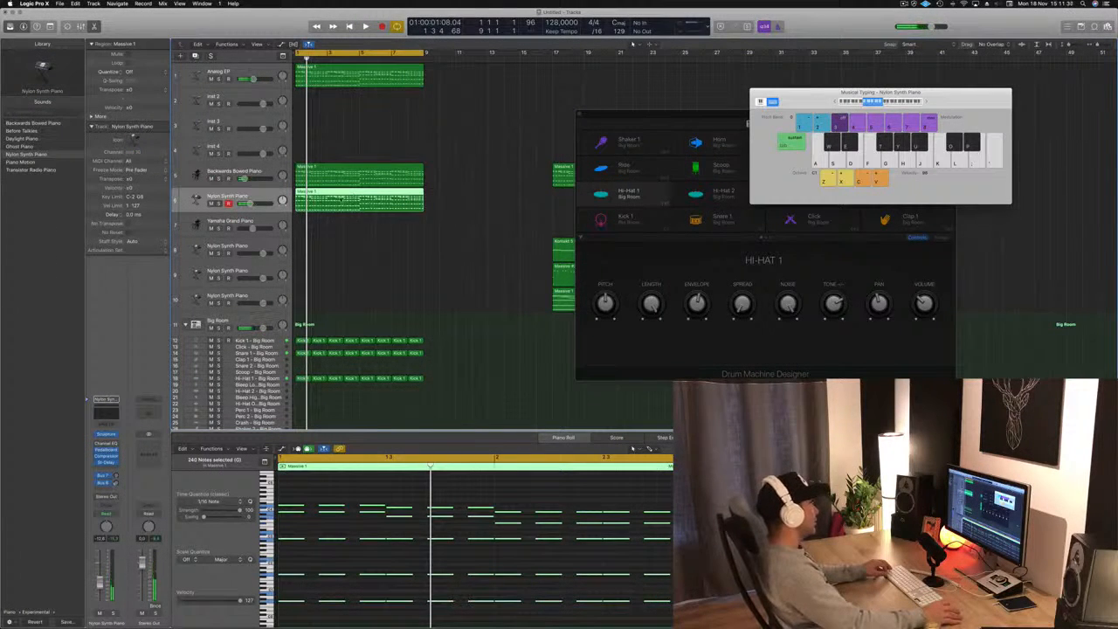
pyautogui.moveTo(342, 197); pyautogui.dragTo(341, 110)
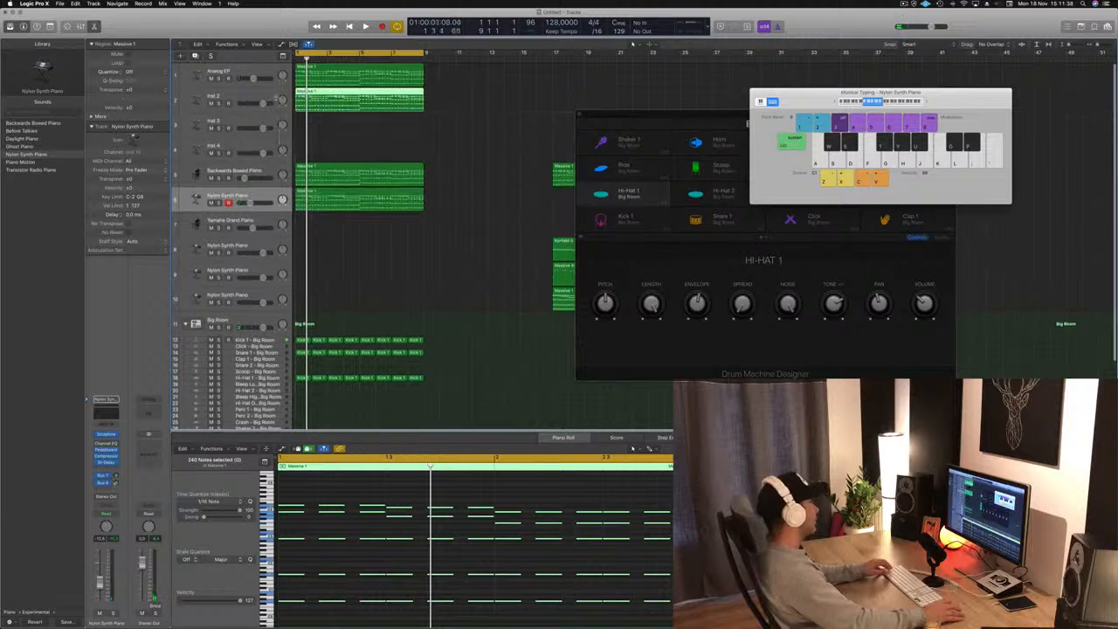
pyautogui.moveTo(255, 127); pyautogui.dragTo(280, 201)
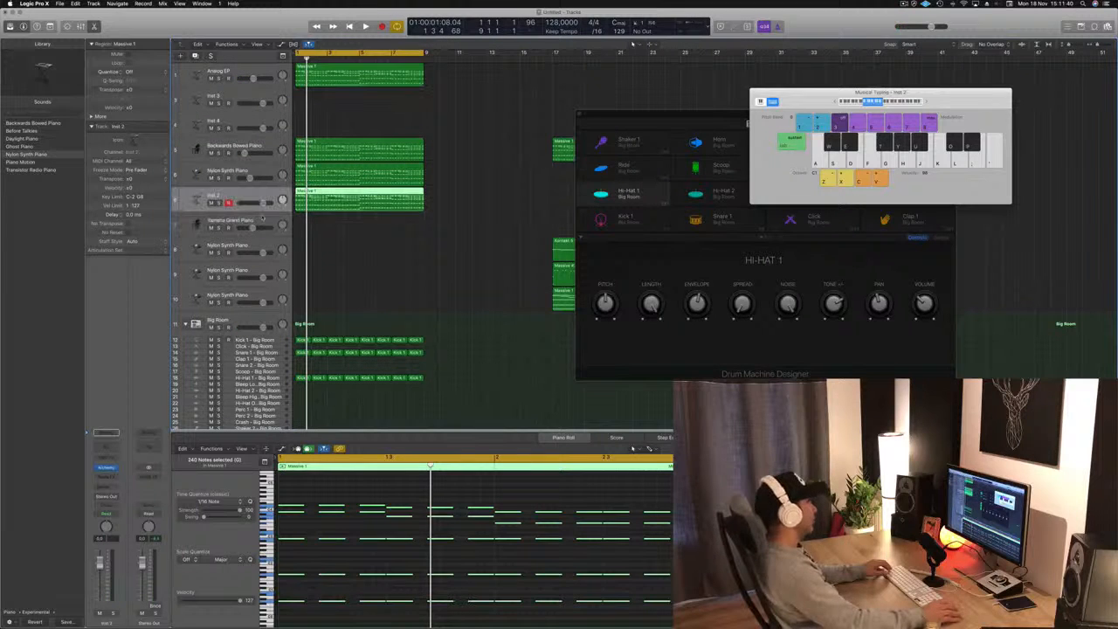
# Delete all upper chord notes from the Inst 2 region, keeping only the lowest line of notes as a bass part.
pyautogui.scroll(-6, 354, 502)
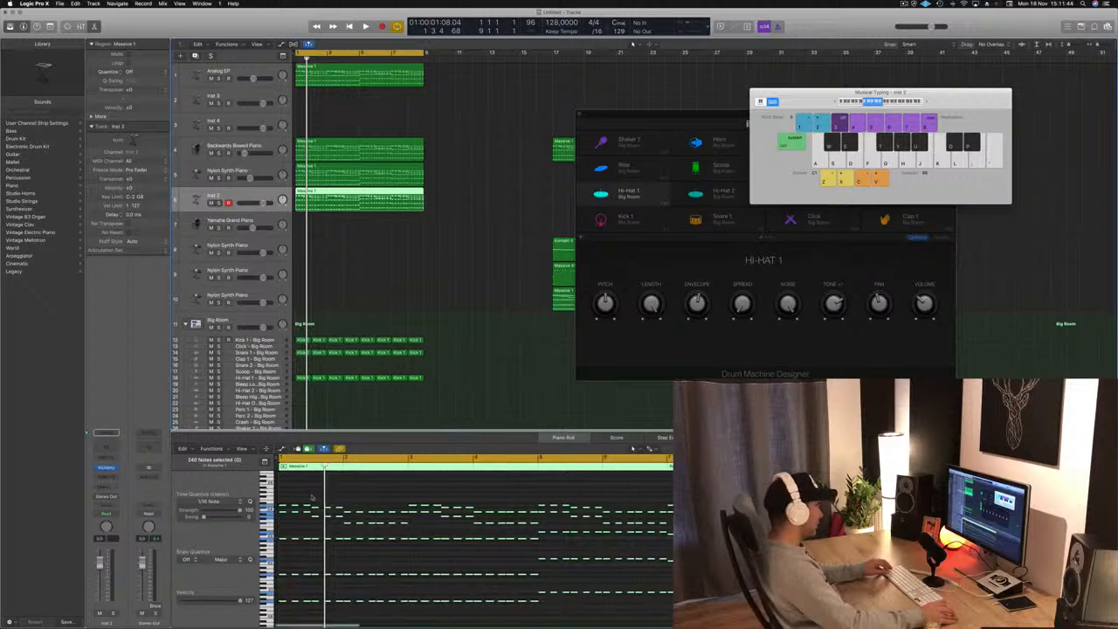
pyautogui.moveTo(287, 492); pyautogui.dragTo(419, 510)
pyautogui.moveTo(528, 500); pyautogui.dragTo(677, 573)
pyautogui.press('Delete')
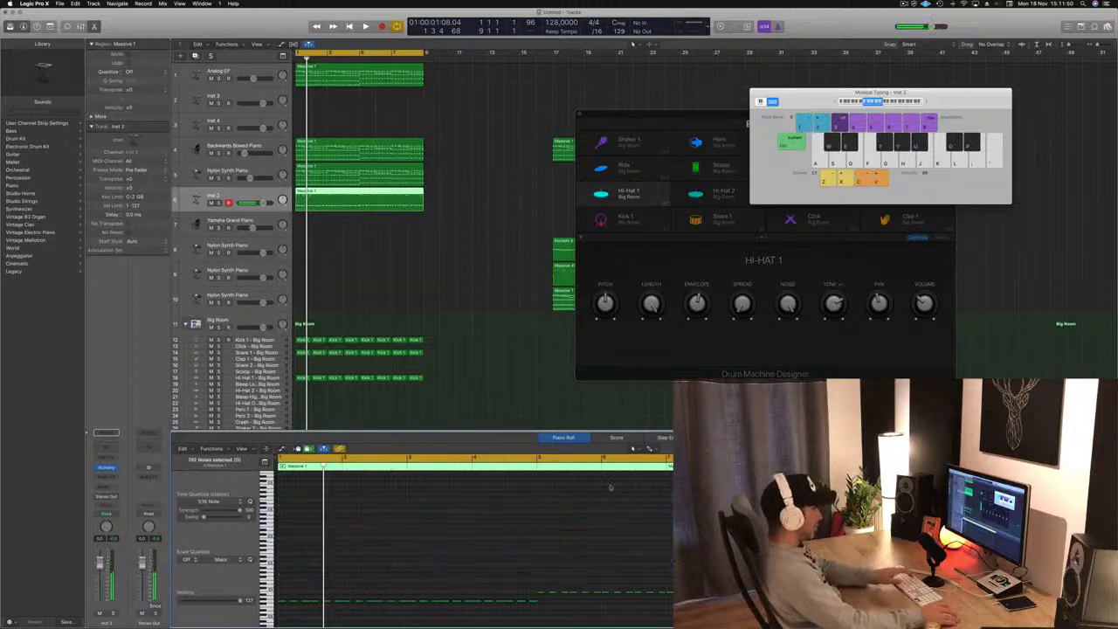
pyautogui.hscroll(2, 407, 585)
pyautogui.hscroll(-2, 392, 577)
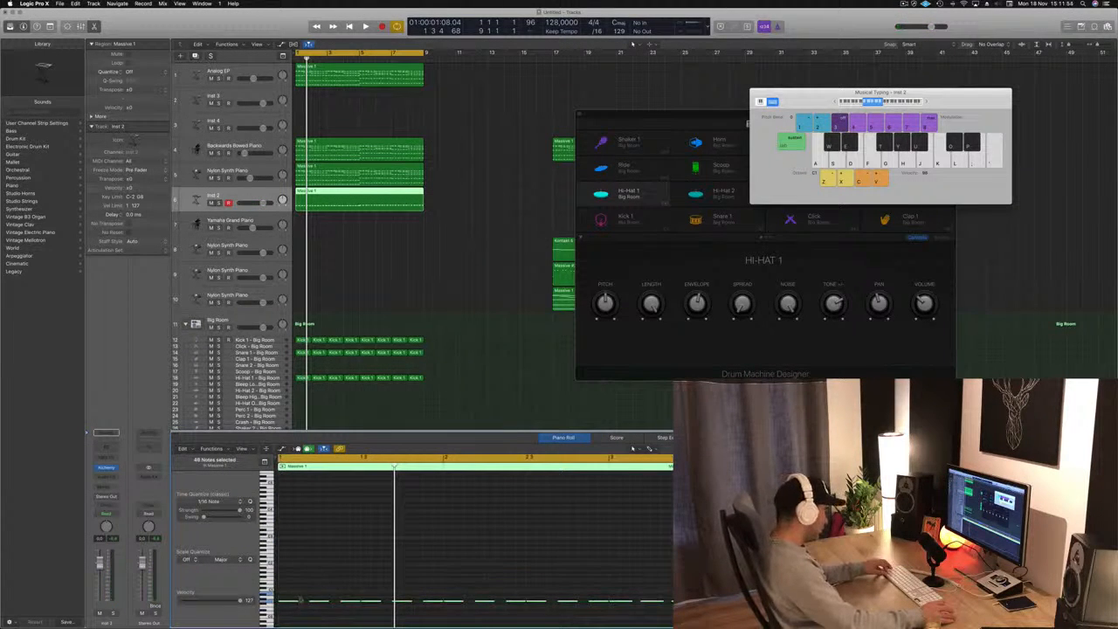
# Shorten all the remaining bass notes on Inst 2 so they start just after the beat, and play the result.
pyautogui.click(295, 601)
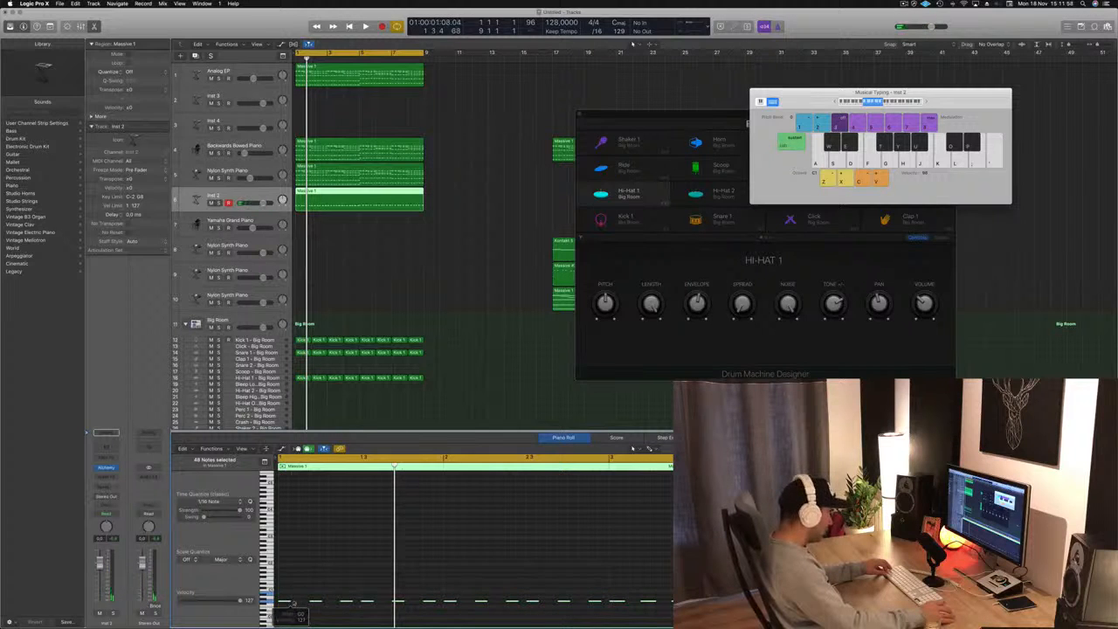
pyautogui.click(287, 601)
pyautogui.click(294, 608)
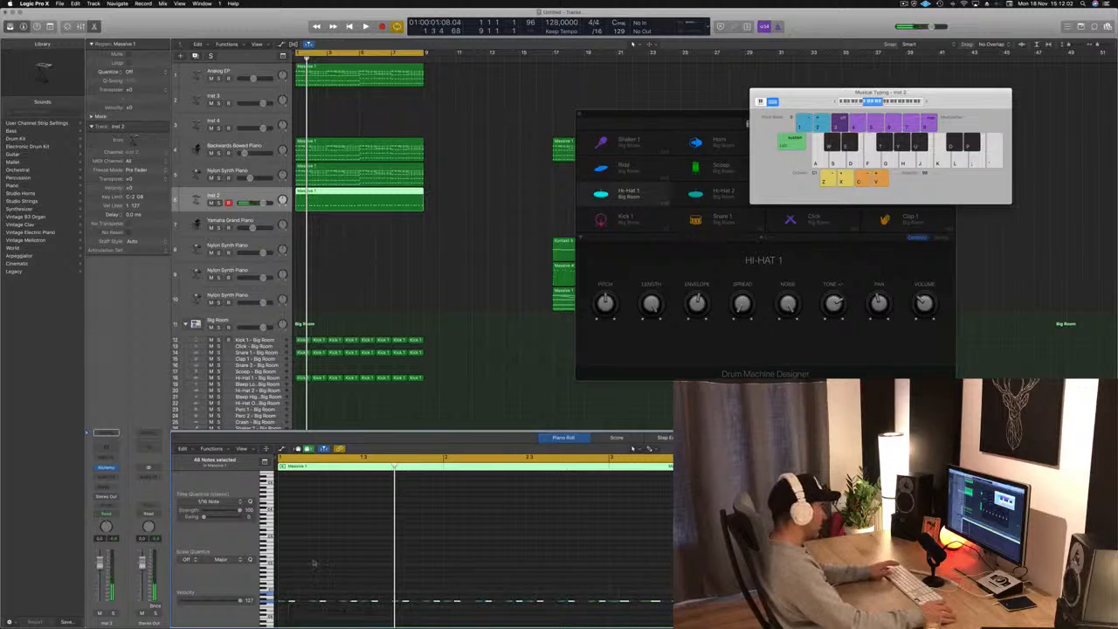
pyautogui.press('space')
pyautogui.press('space')
# Open Alchemy on the Inst 2 track and load the bass preset 70s Classic Synth Bass.
pyautogui.click(264, 193)
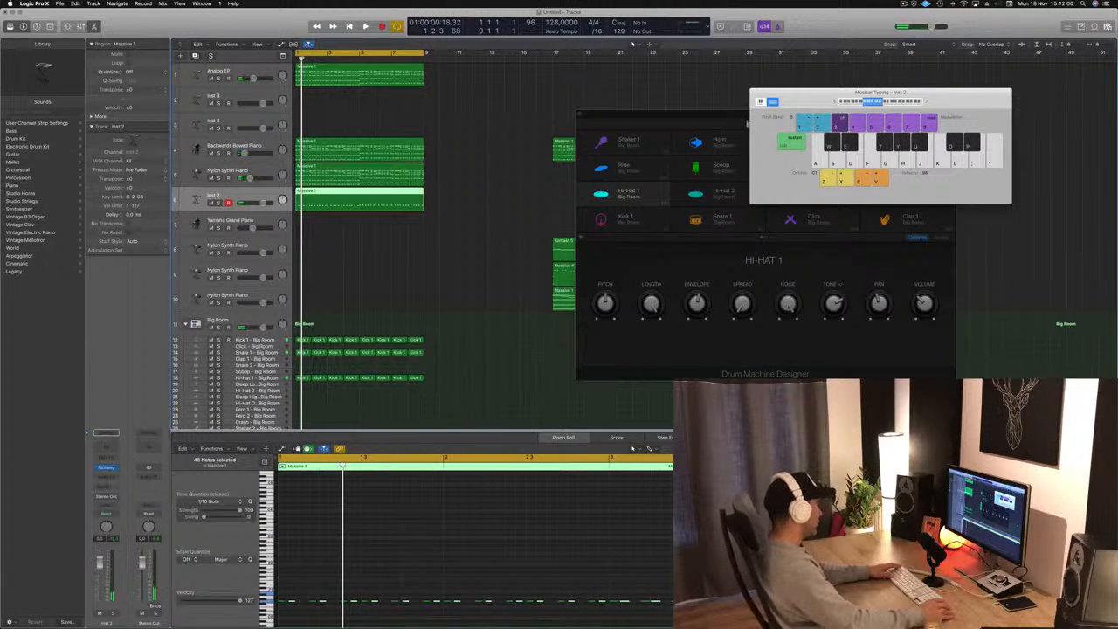
pyautogui.click(107, 468)
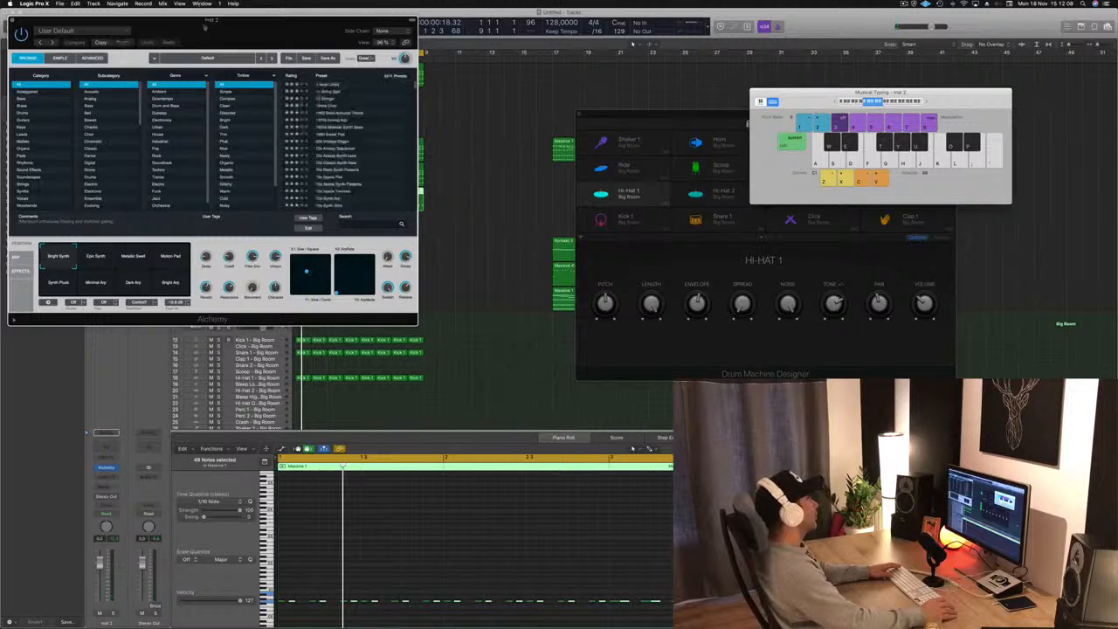
pyautogui.moveTo(190, 37); pyautogui.dragTo(583, 84)
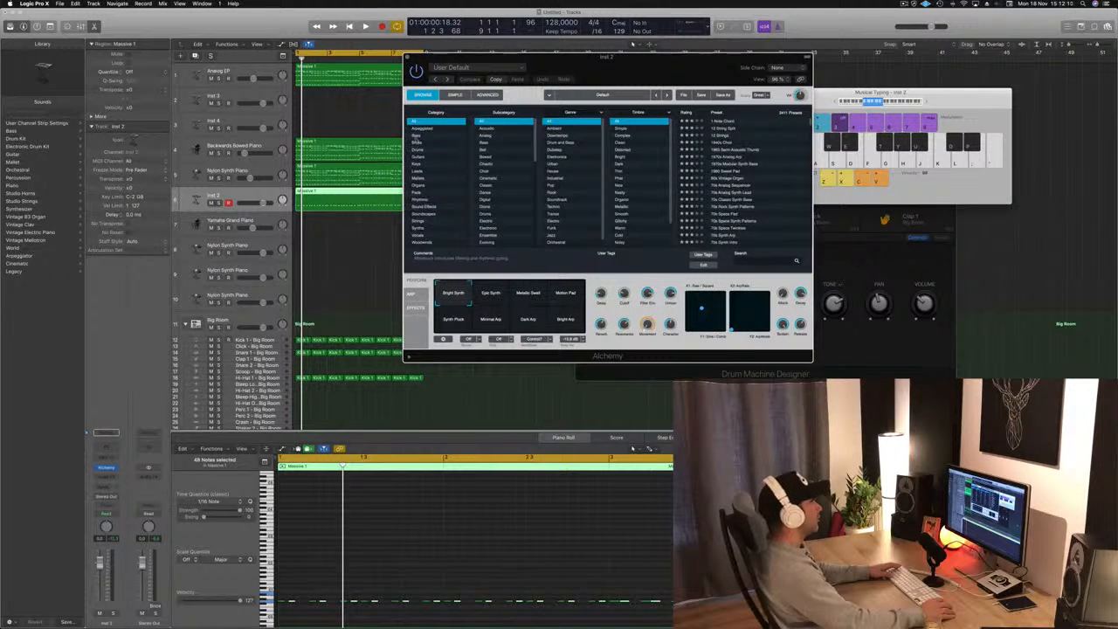
pyautogui.click(418, 136)
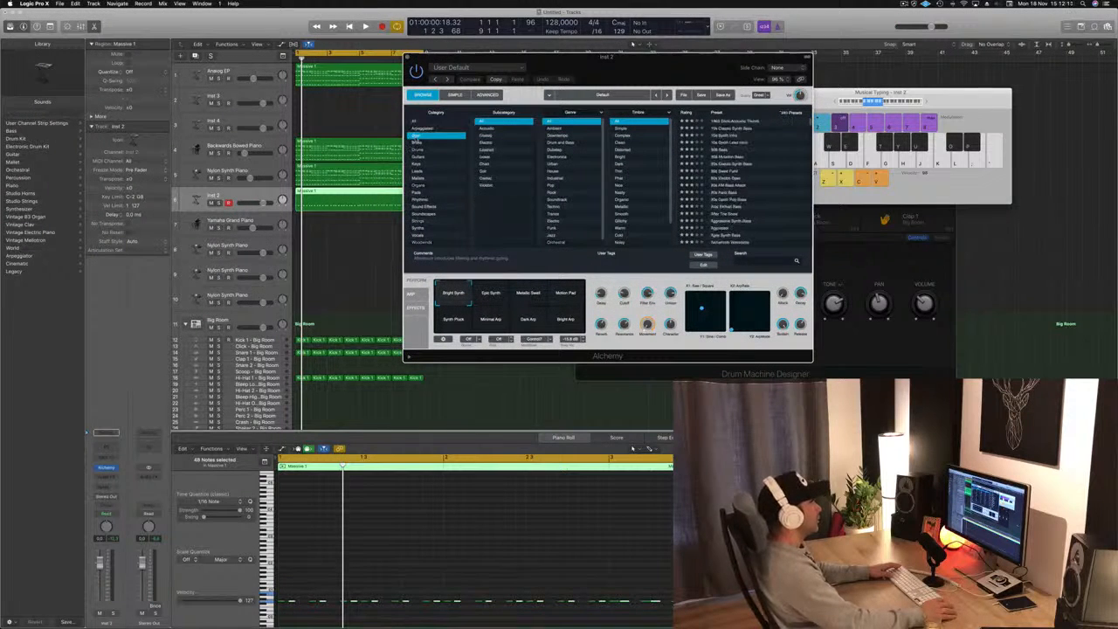
pyautogui.click(741, 129)
# Lower the bass track's volume during playback and move all the region's bass notes up to a higher pitch.
pyautogui.click(266, 202)
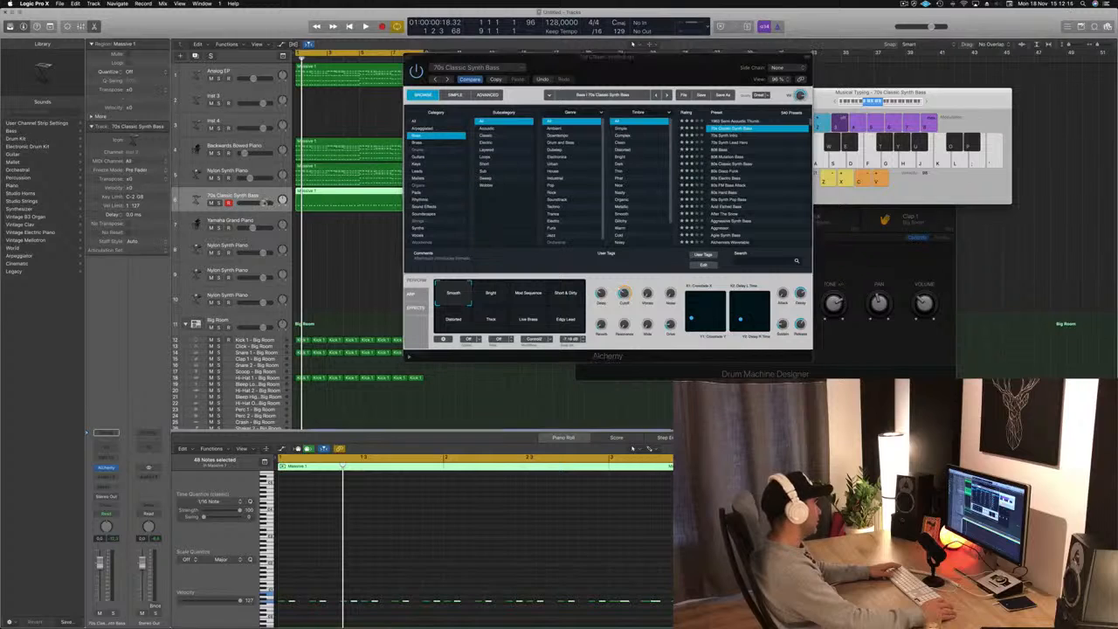
pyautogui.press('space')
pyautogui.moveTo(267, 203); pyautogui.dragTo(271, 203)
pyautogui.click(427, 569)
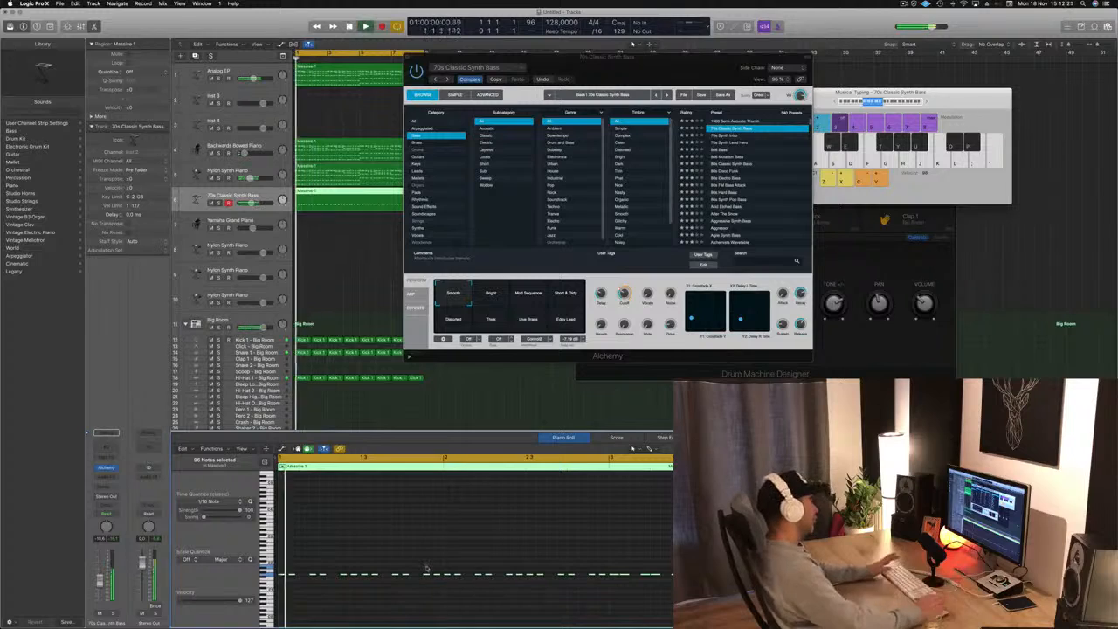
# Uncover the note editor, select the bass notes in bars 3 and 4, and play the track from the start.
pyautogui.moveTo(703, 81); pyautogui.dragTo(689, 158)
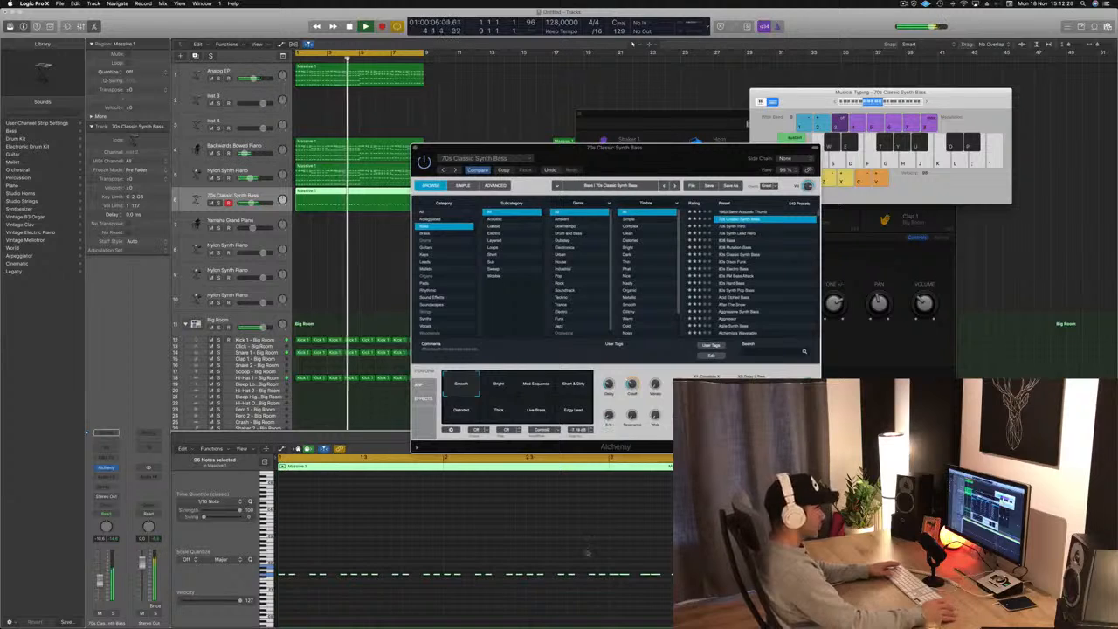
pyautogui.click(494, 529)
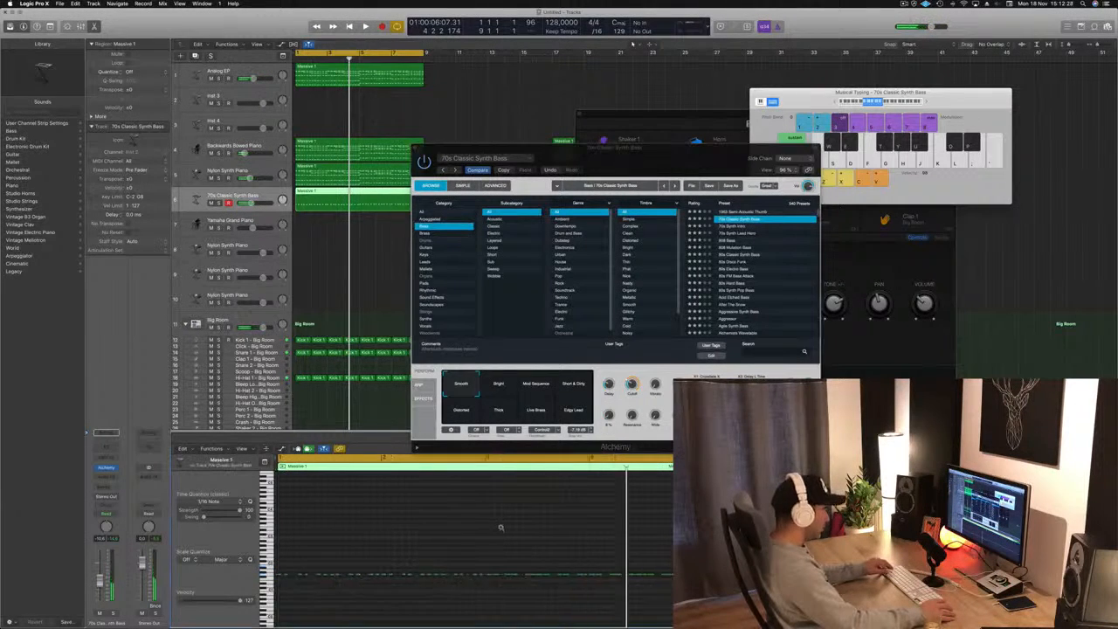
pyautogui.click(302, 244)
pyautogui.click(347, 199)
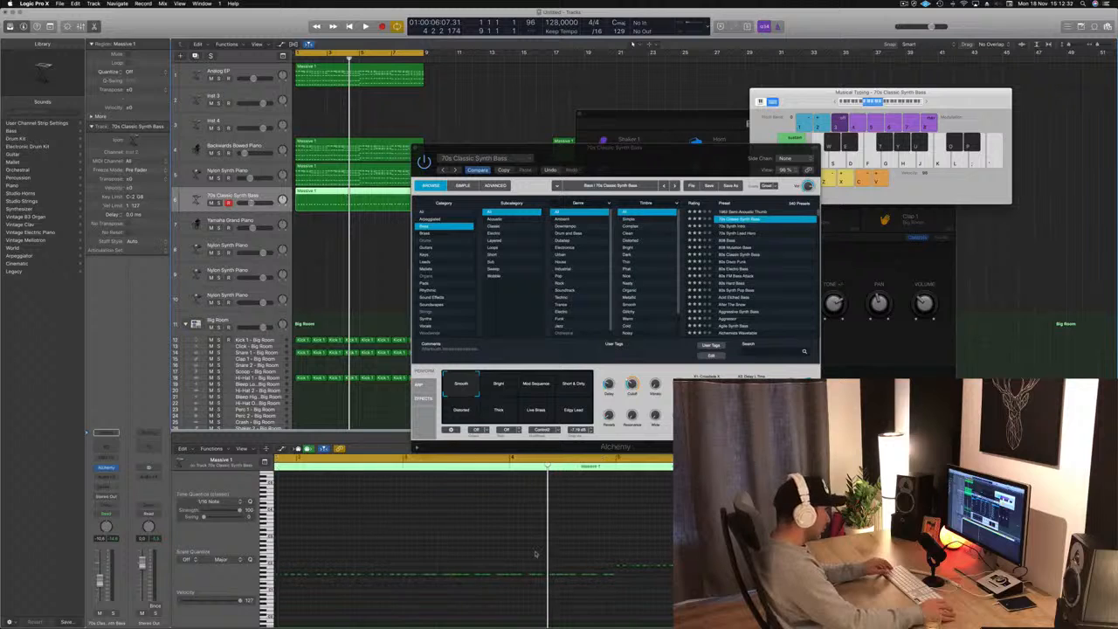
pyautogui.hscroll(-2, 350, 552)
pyautogui.moveTo(339, 560); pyautogui.dragTo(669, 592)
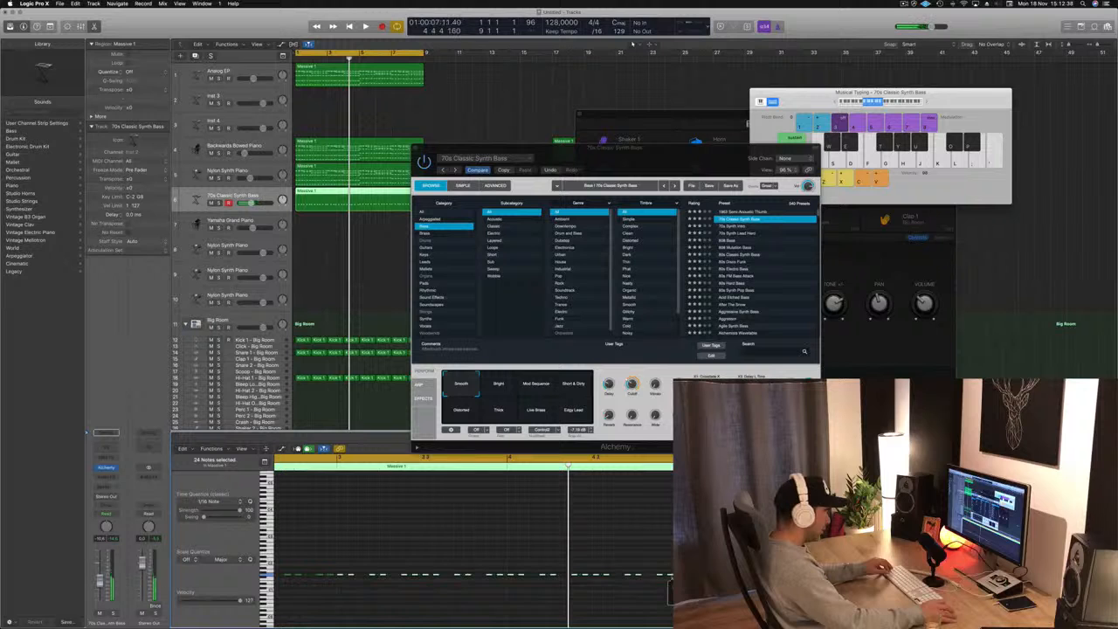
pyautogui.press('Return')
pyautogui.press('space')
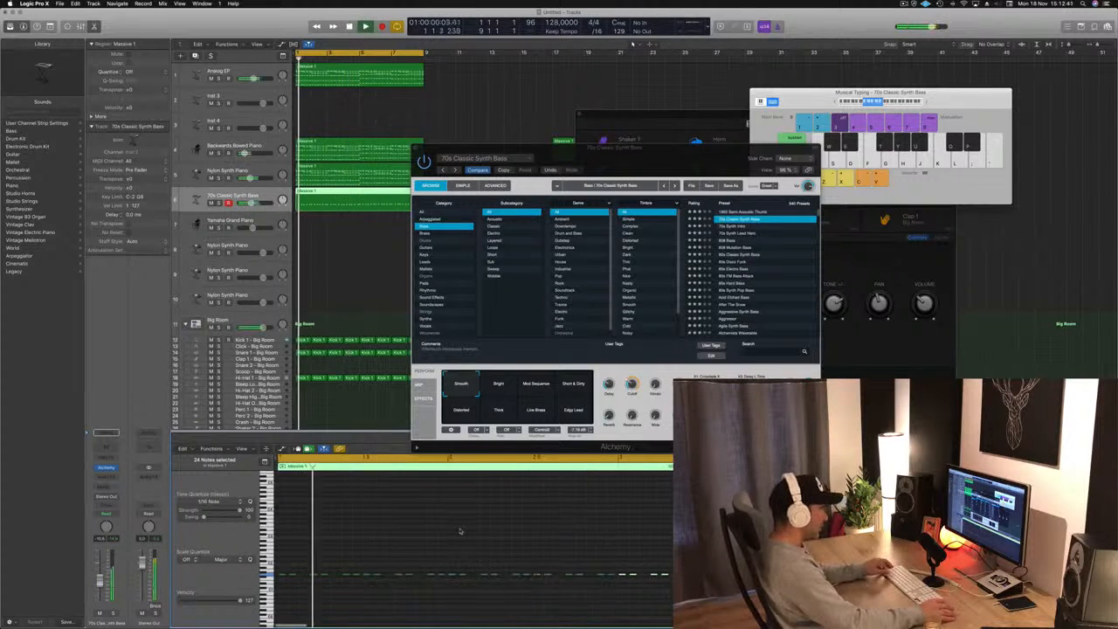
# Try the 70s Synth Lead Hero preset on the bass track and narrow the bass presets to the Clean timbre.
pyautogui.moveTo(614, 147); pyautogui.dragTo(893, 94)
pyautogui.press('space')
pyautogui.press('space')
pyautogui.moveTo(1009, 115); pyautogui.dragTo(751, 108)
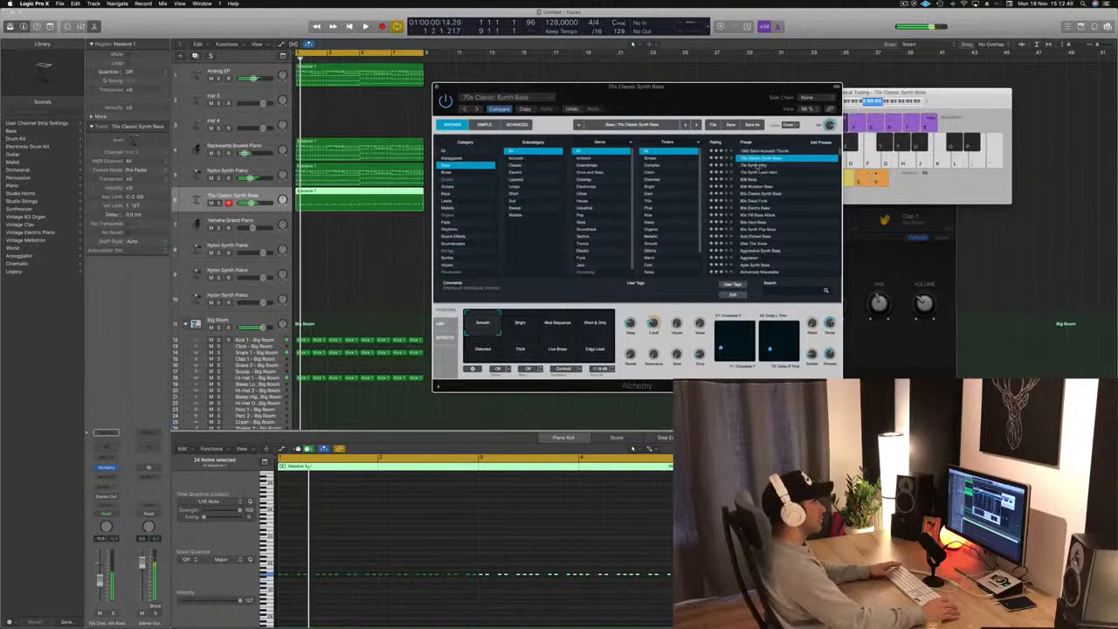
pyautogui.press('Down')
pyautogui.press('Down')
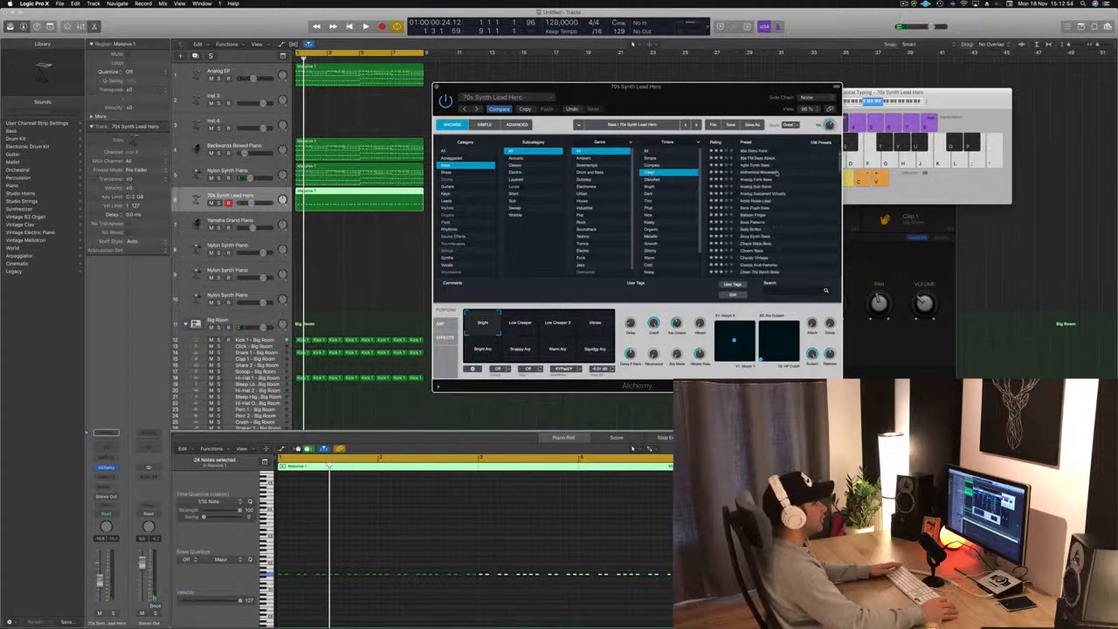
# Audition the clean bass presets from Agile Synth Bass to Analog Funk Bass with the track playing.
pyautogui.moveTo(706, 96); pyautogui.dragTo(804, 89)
pyautogui.press('Return')
pyautogui.click(633, 43)
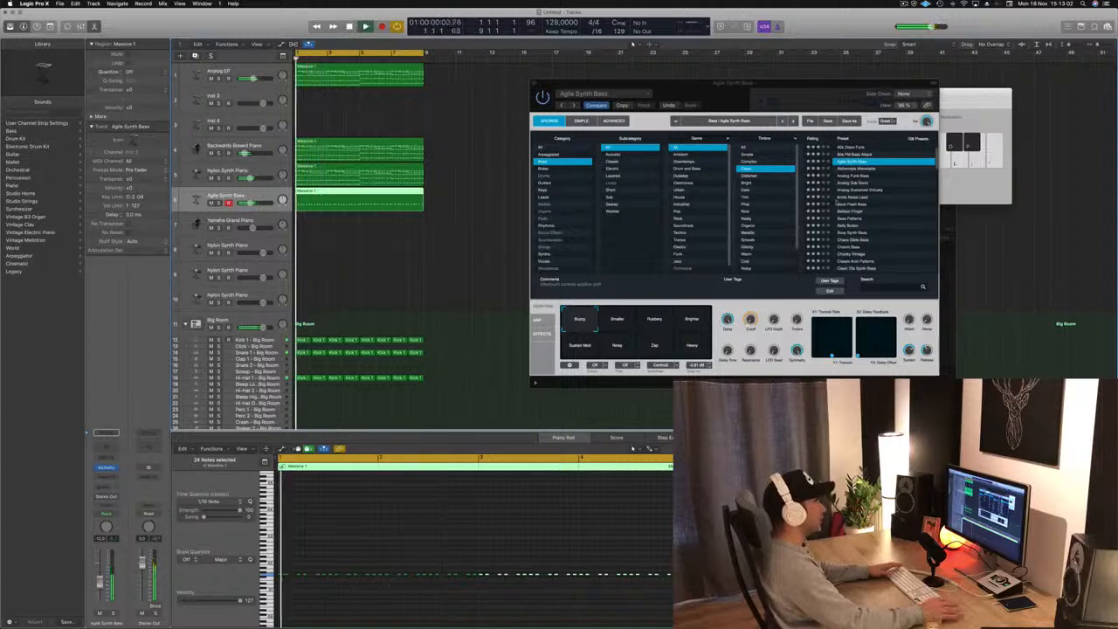
pyautogui.click(853, 167)
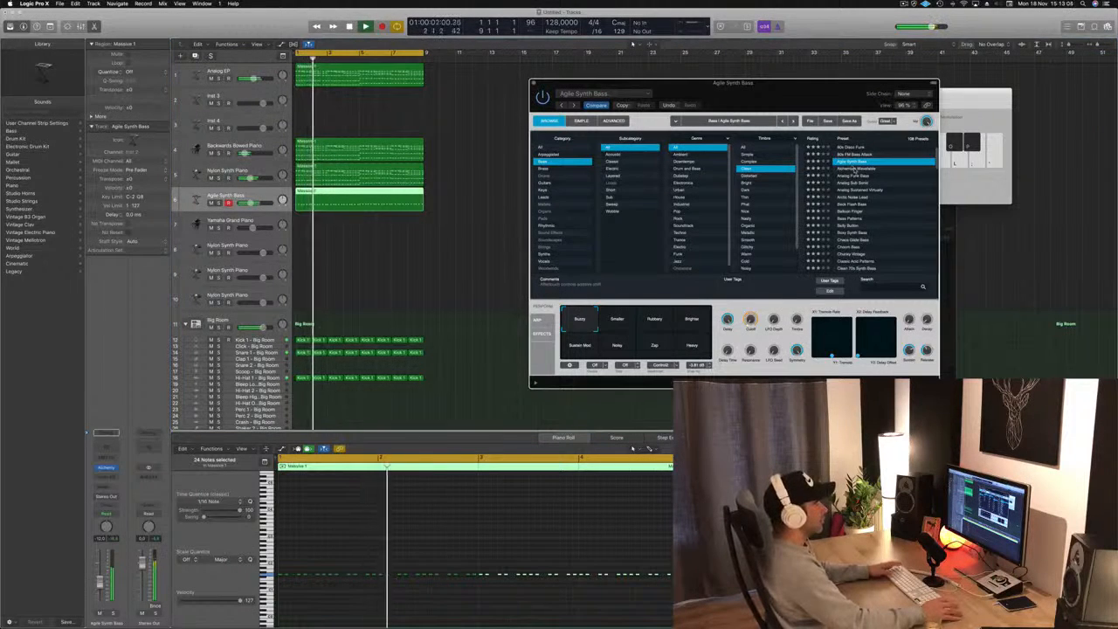
pyautogui.click(852, 168)
pyautogui.click(853, 178)
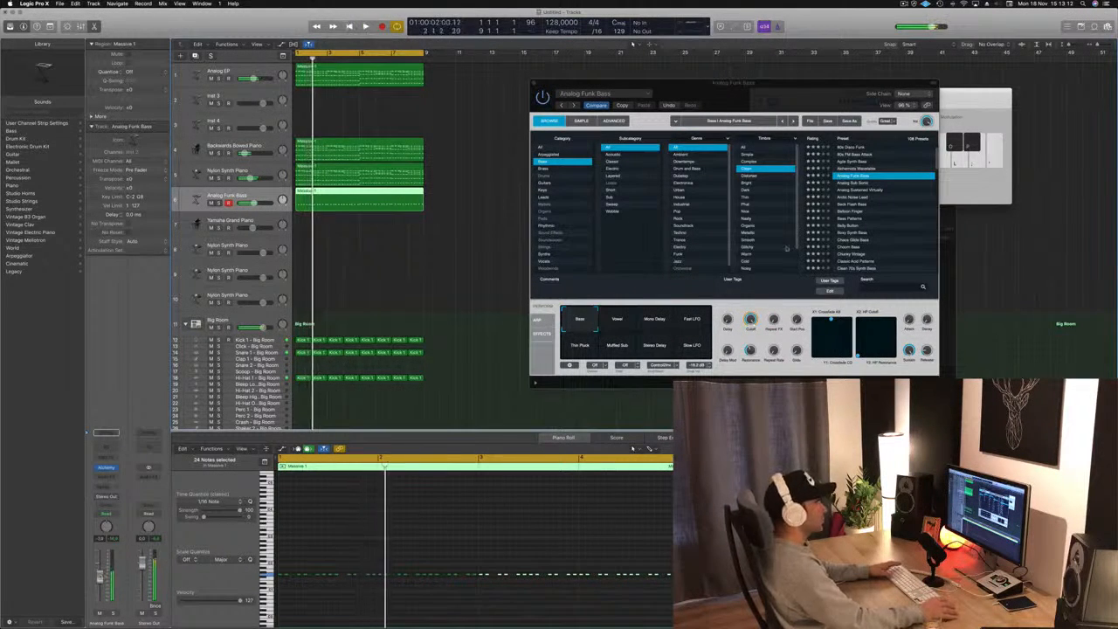
# Audition the clean bass presets from Belly Button to Chunky Vintage and raise the bass track's volume during playback.
pyautogui.click(869, 225)
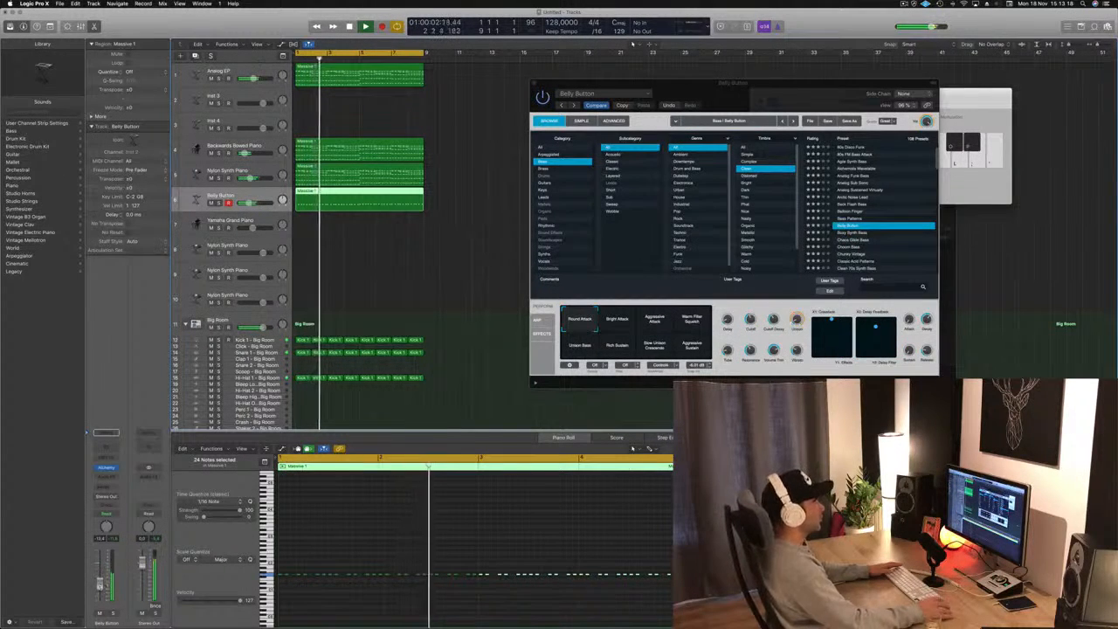
pyautogui.click(851, 234)
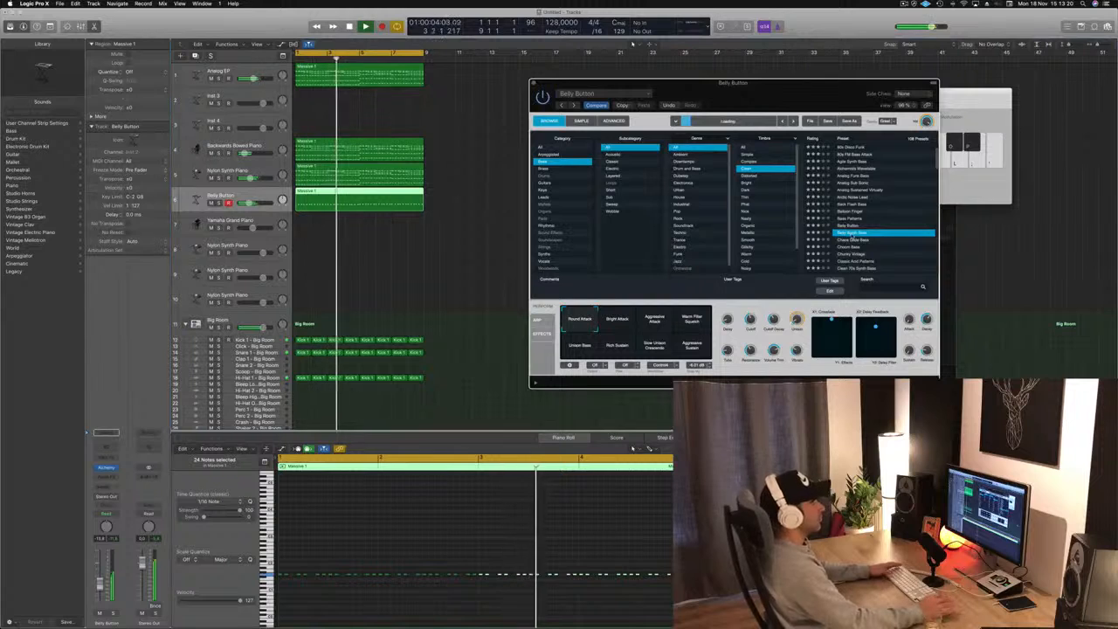
pyautogui.click(851, 240)
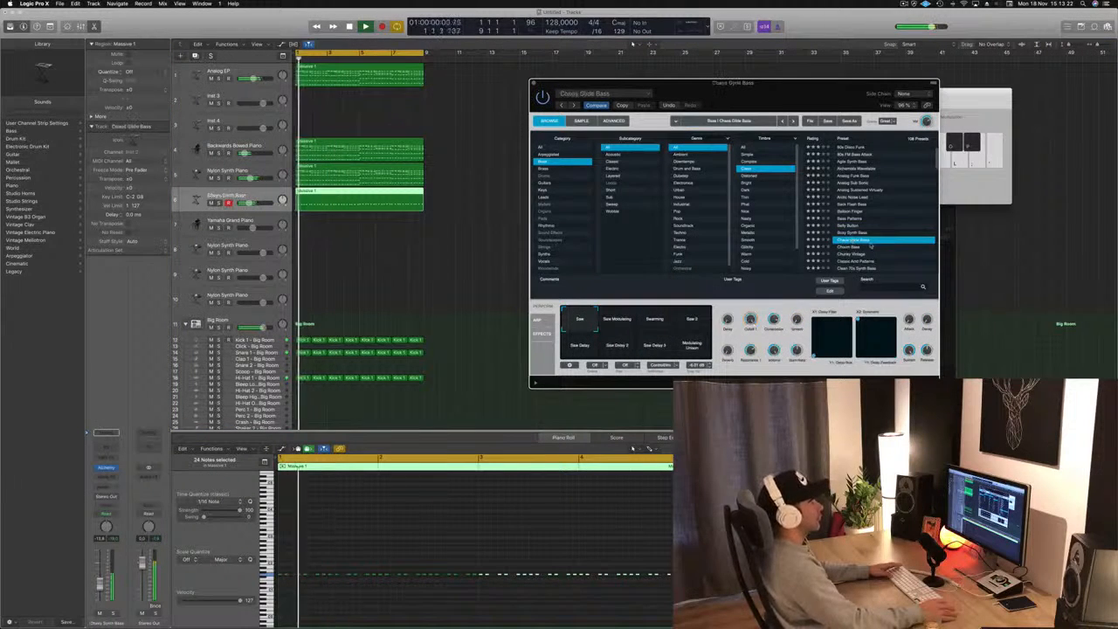
pyautogui.scroll(-2, 870, 247)
pyautogui.click(852, 224)
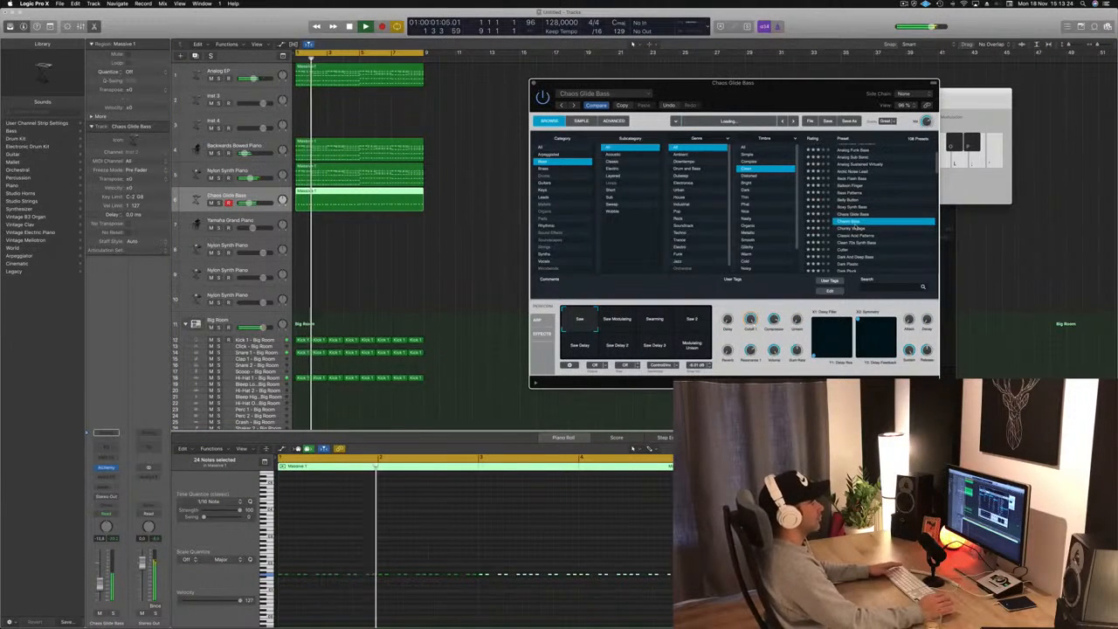
pyautogui.click(853, 230)
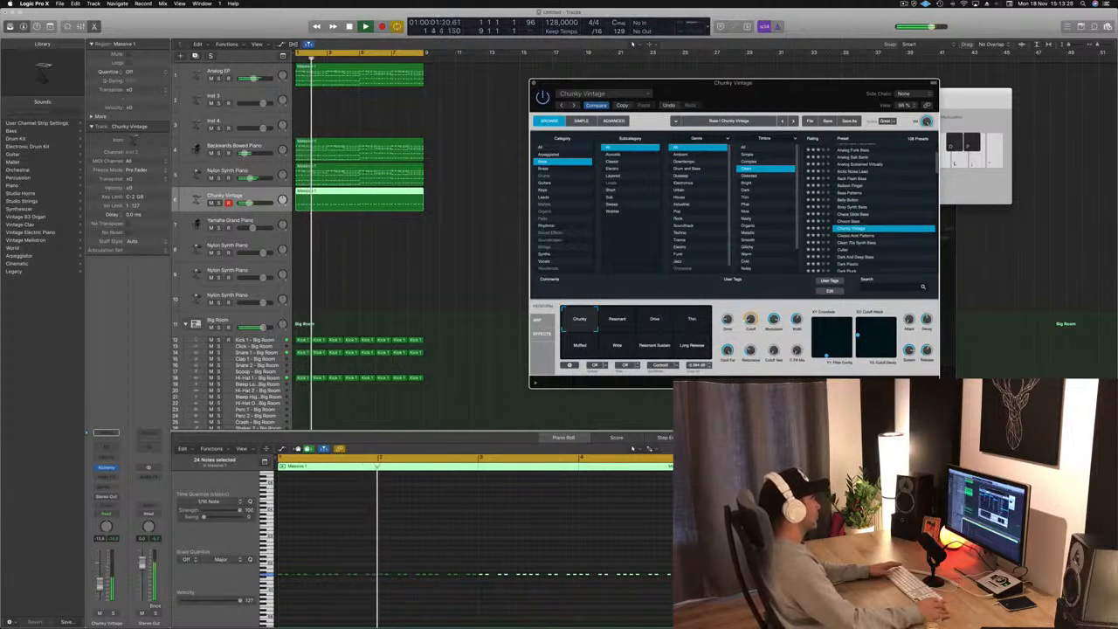
pyautogui.click(633, 42)
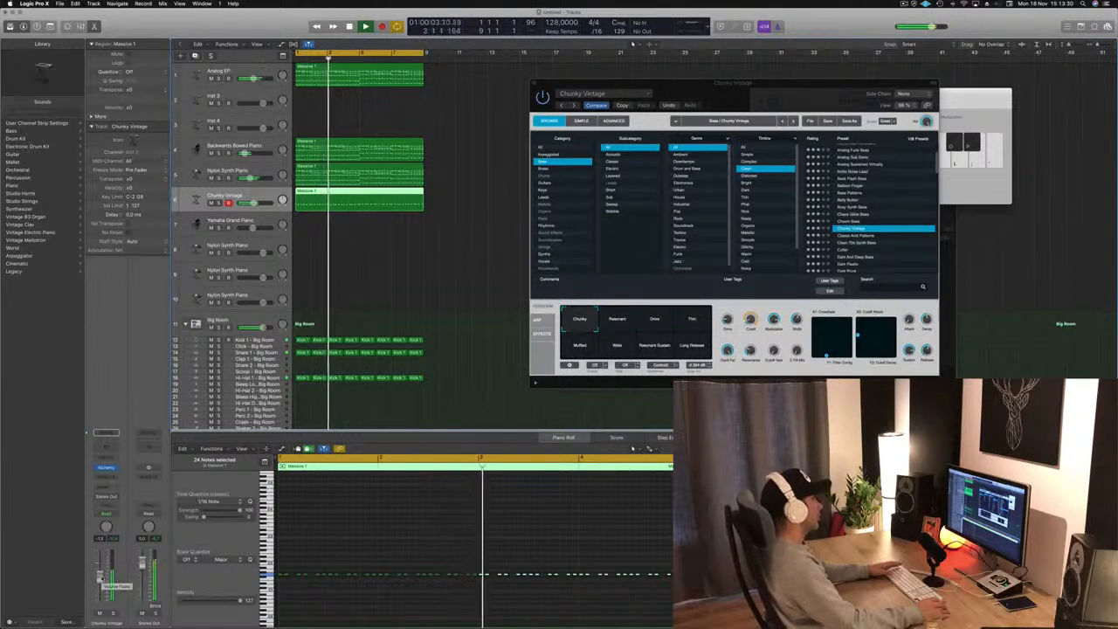
pyautogui.press('space')
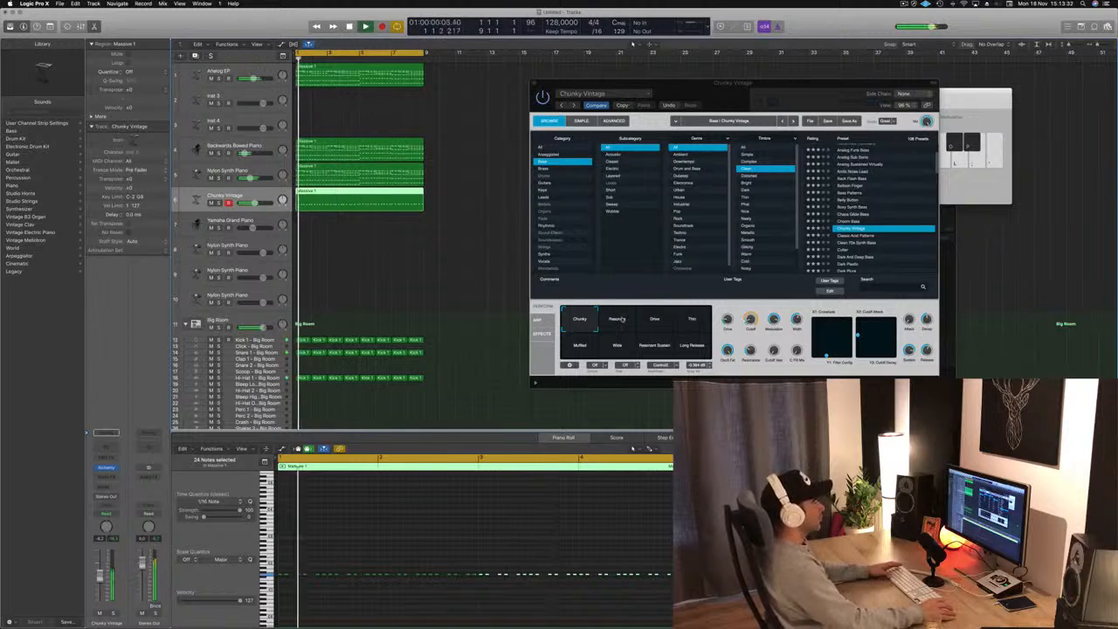
# Audition all of Chunky Vintage's performance variations from Resonant to Long Release and go back to Wide.
pyautogui.click(617, 320)
pyautogui.click(653, 320)
pyautogui.click(694, 320)
pyautogui.click(580, 345)
pyautogui.click(617, 346)
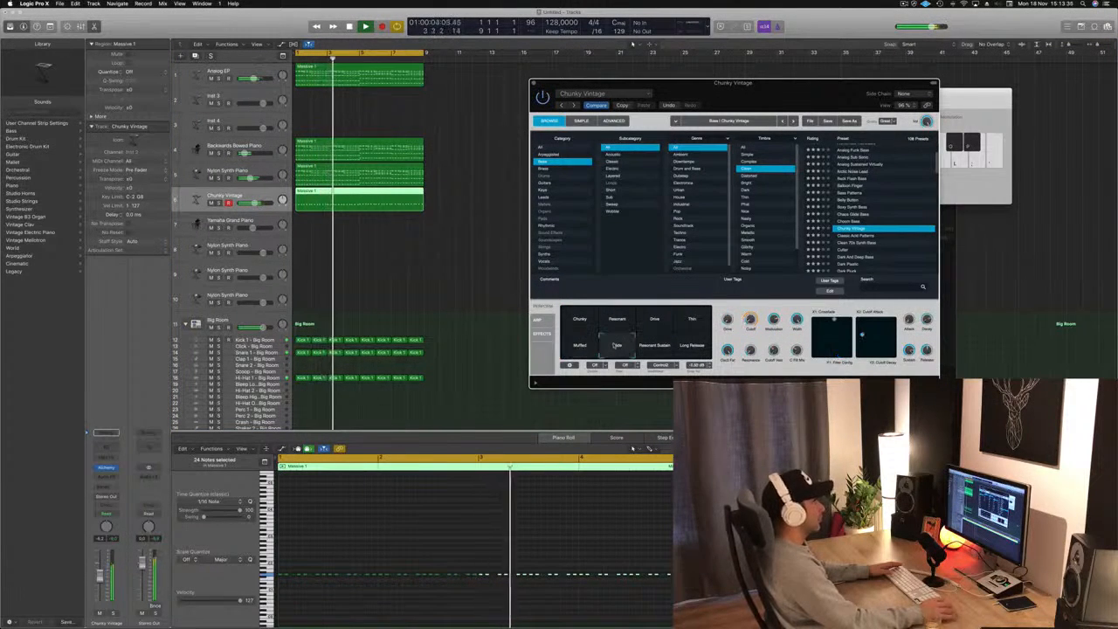
pyautogui.click(651, 347)
pyautogui.click(693, 345)
pyautogui.click(617, 346)
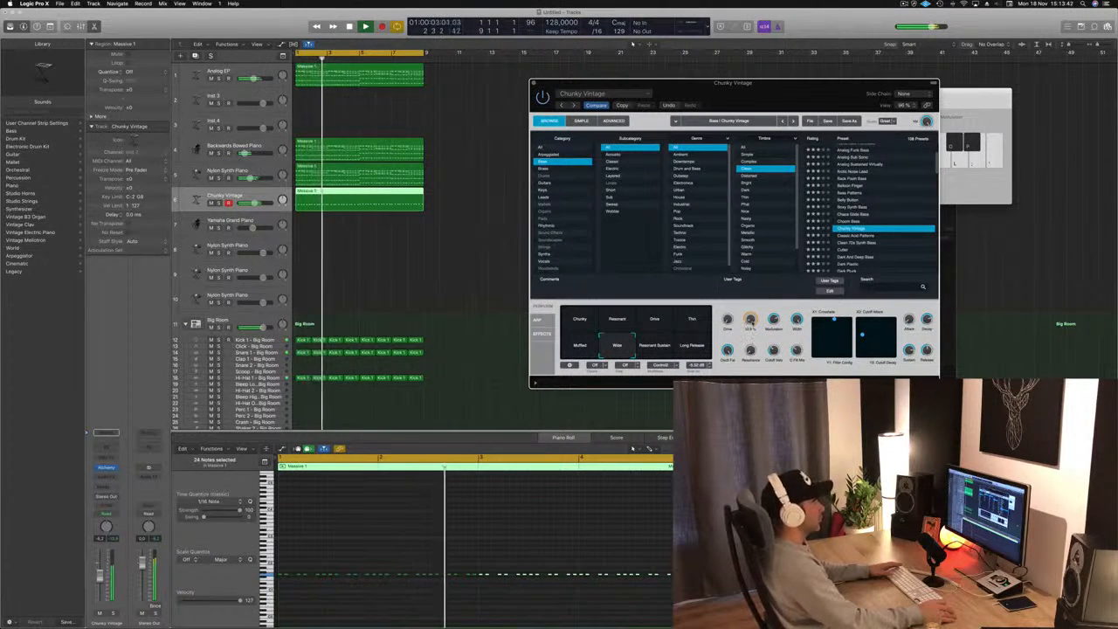
# Audition Dark And Deep Bass, load the Dark Plastic preset instead, and restart playback from the beginning.
pyautogui.scroll(-2, 851, 210)
pyautogui.click(850, 211)
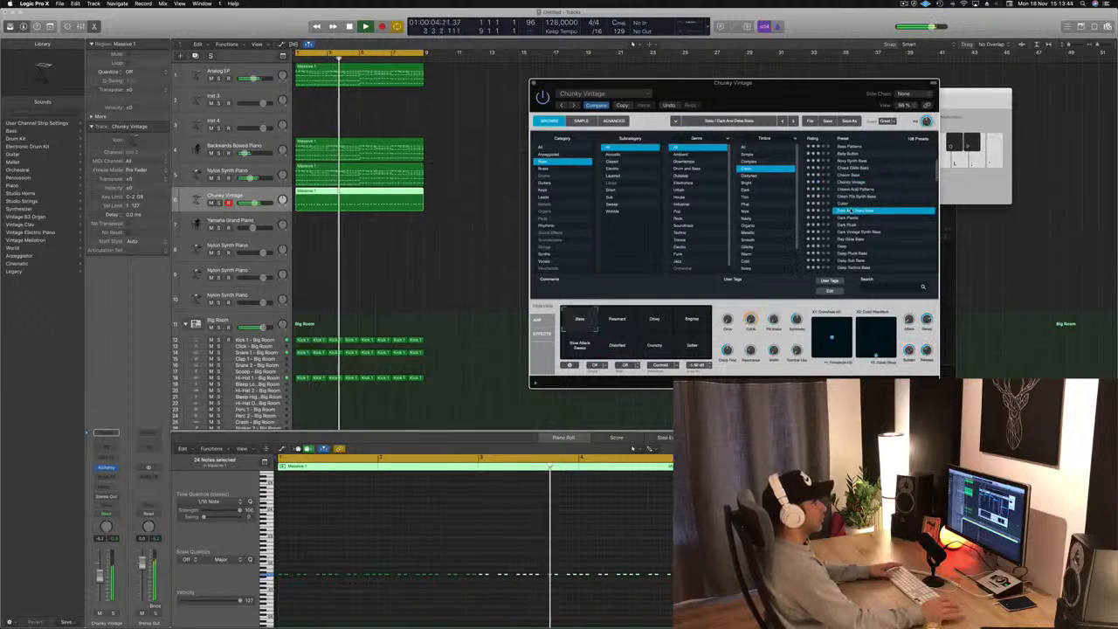
pyautogui.press('space')
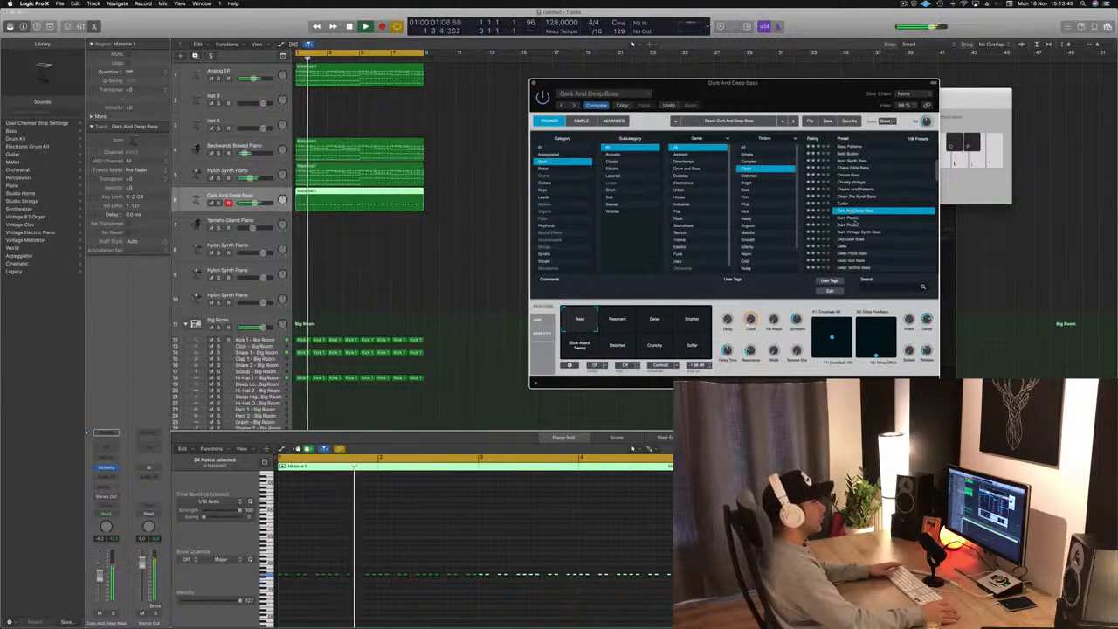
pyautogui.click(852, 217)
pyautogui.press('Return')
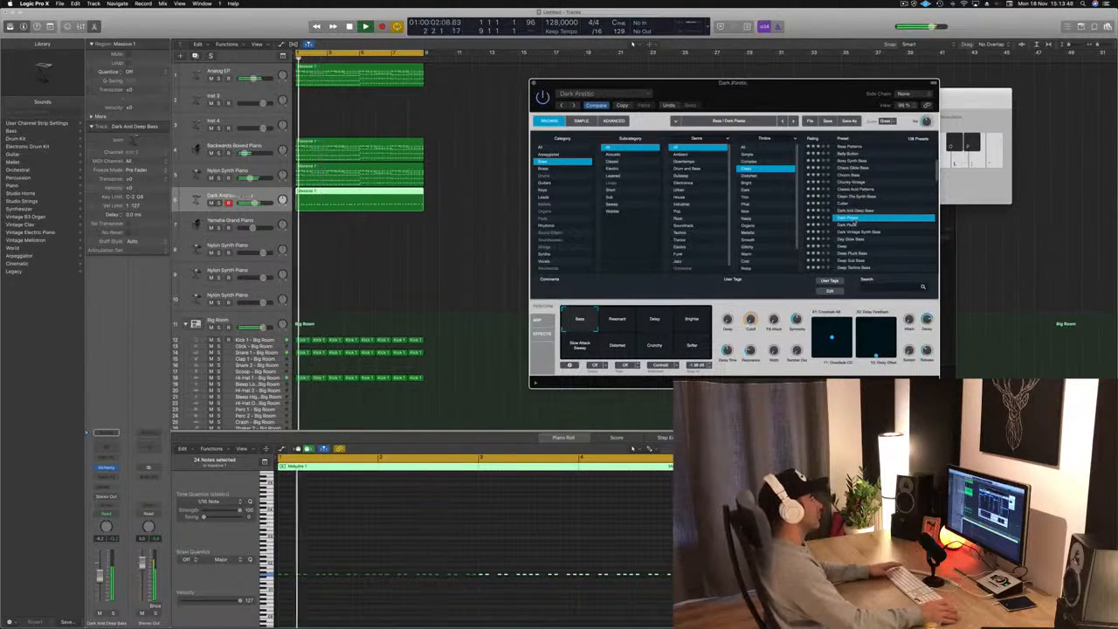
# Check the Dark Plastic bass in the mix using solo and mute, and close the Alchemy window.
pyautogui.click(113, 614)
pyautogui.click(112, 614)
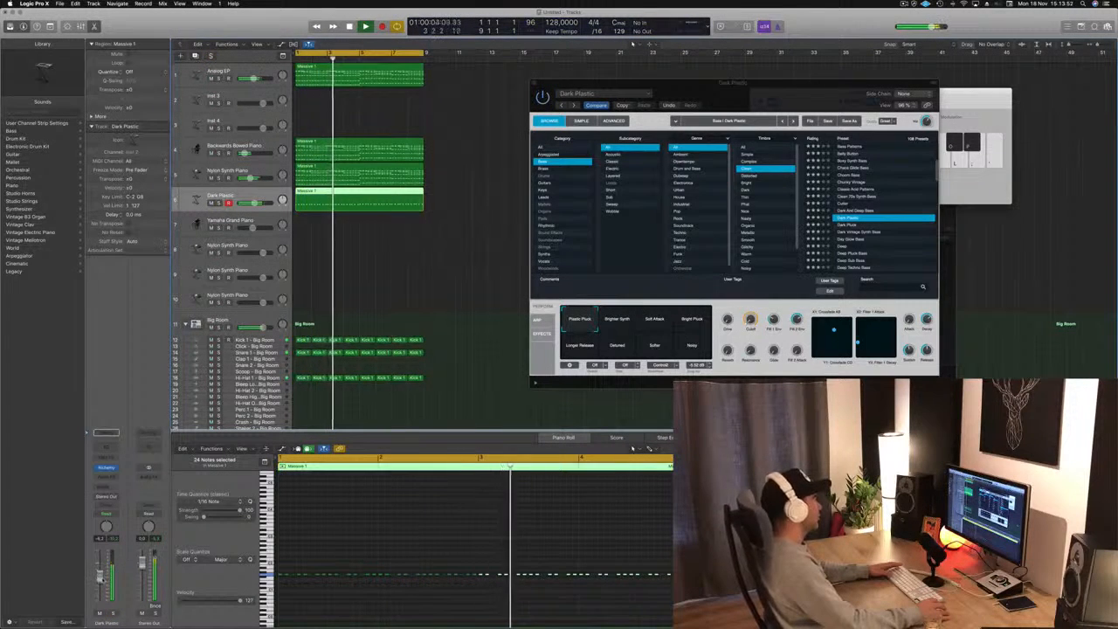
pyautogui.click(99, 614)
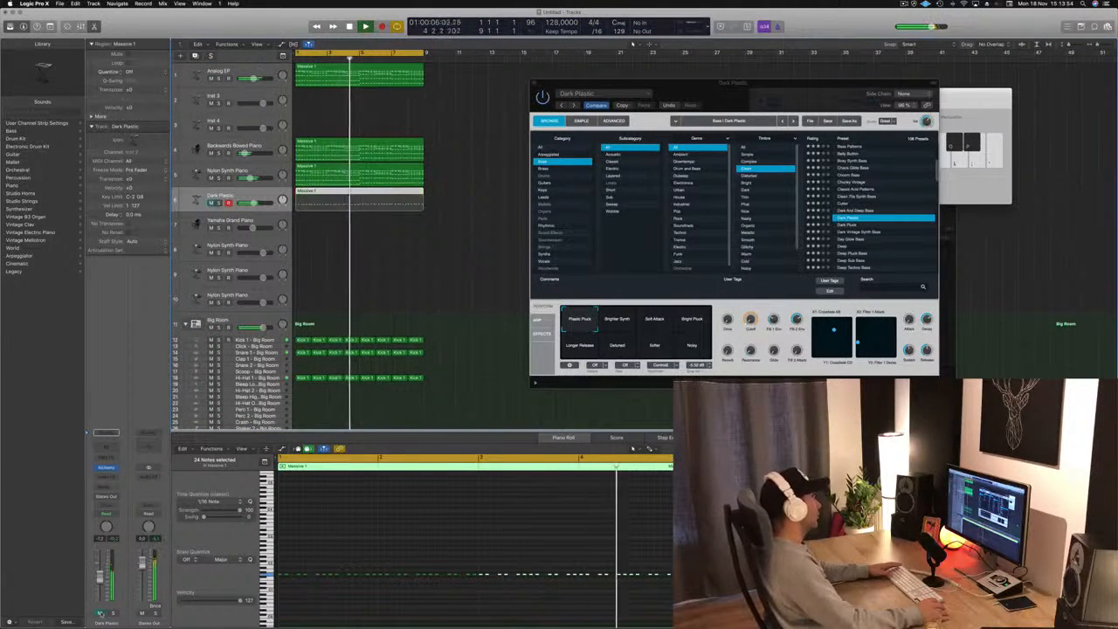
pyautogui.click(100, 614)
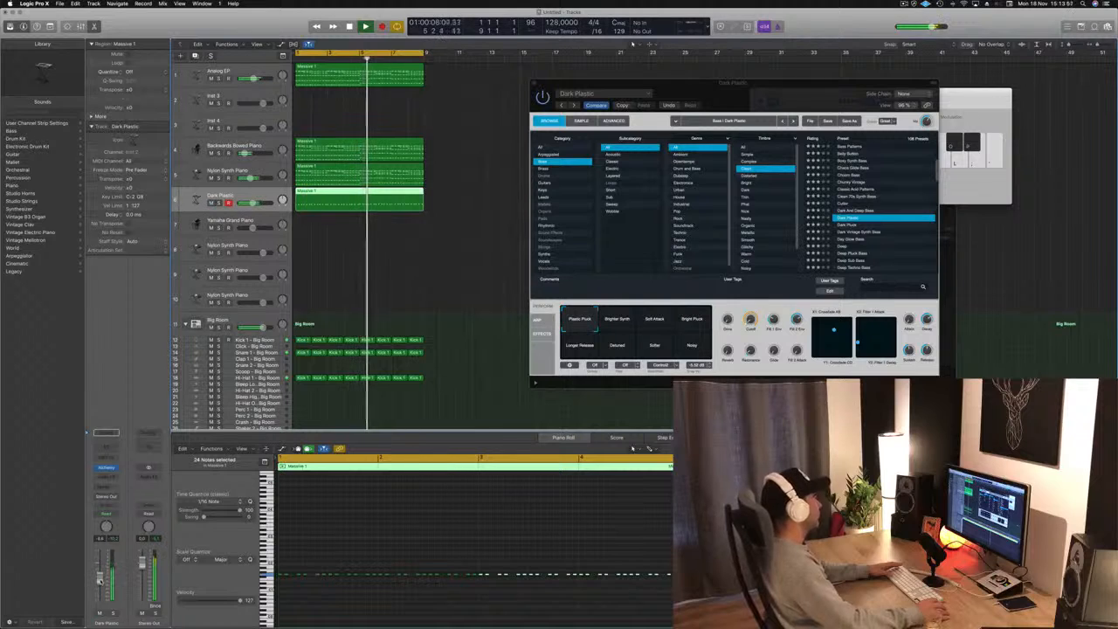
pyautogui.moveTo(735, 88); pyautogui.dragTo(691, 89)
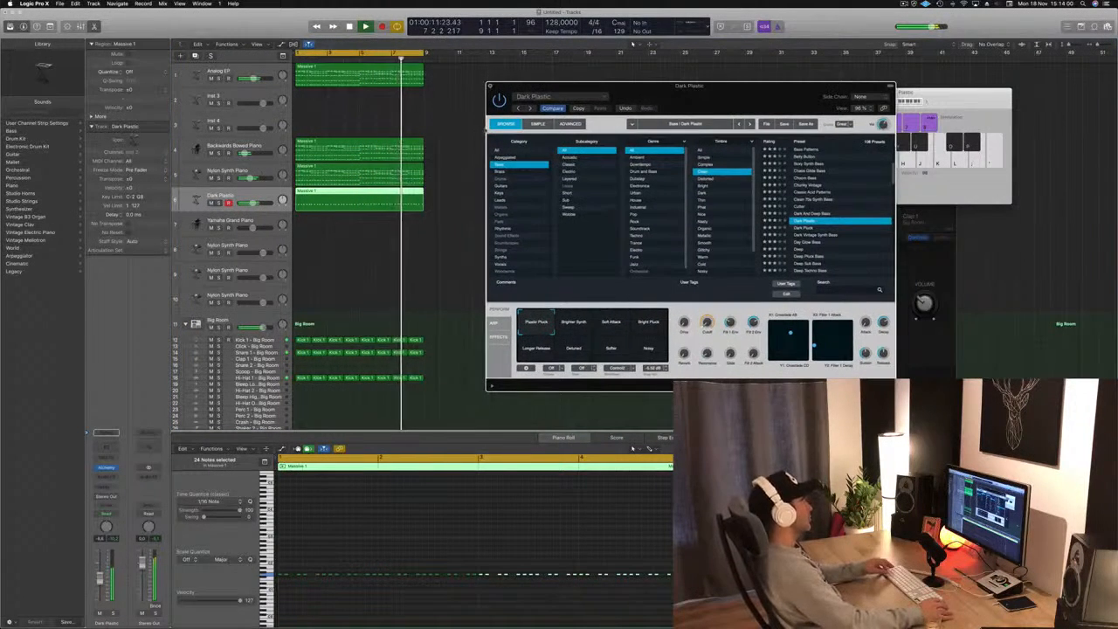
pyautogui.click(491, 83)
# Compare the mix with and without the Analog EP and lower that track's volume.
pyautogui.hscroll(-3, 471, 139)
pyautogui.scroll(-5, 441, 142)
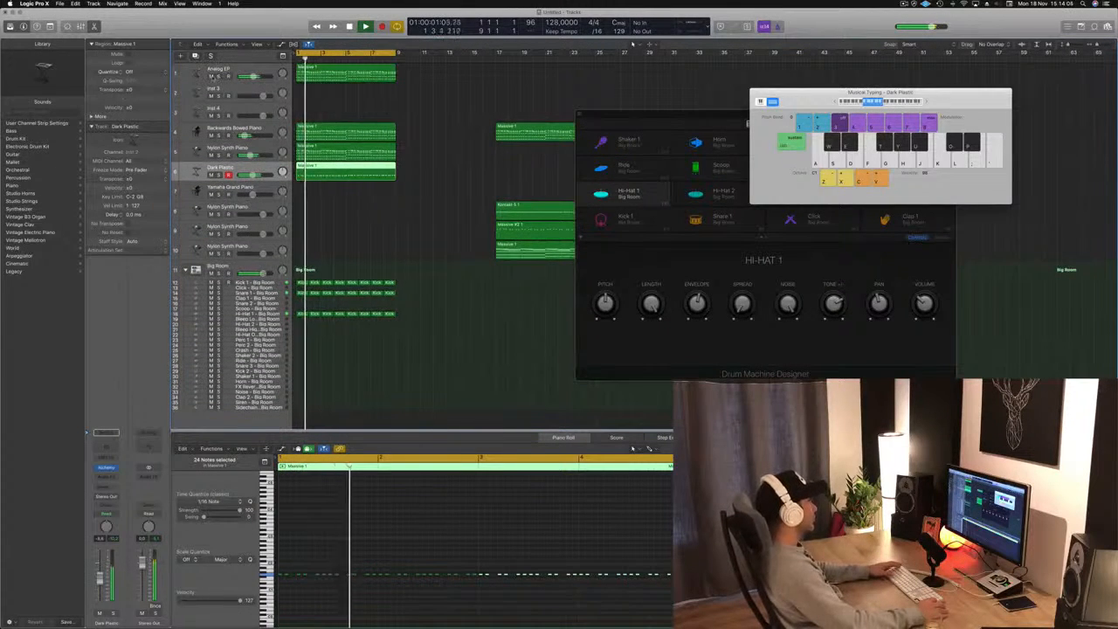
pyautogui.click(211, 76)
pyautogui.click(211, 77)
pyautogui.click(254, 76)
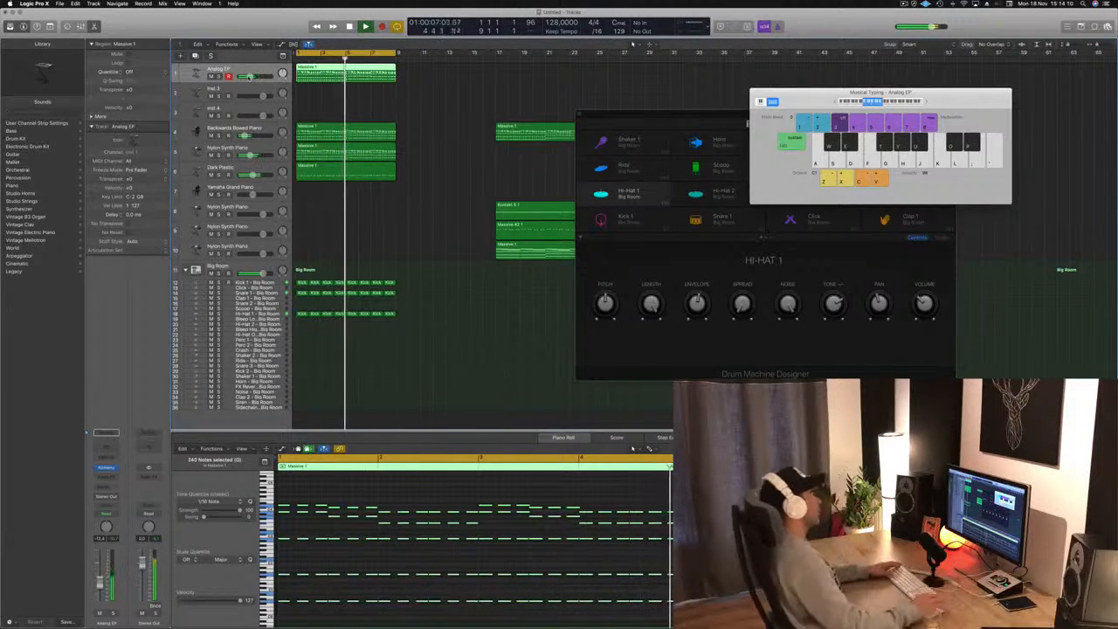
# Move the Drum Machine Designer window off the arrangement, stop playback and clear the region selection.
pyautogui.moveTo(657, 113); pyautogui.dragTo(849, 100)
pyautogui.press('space')
pyautogui.click(471, 270)
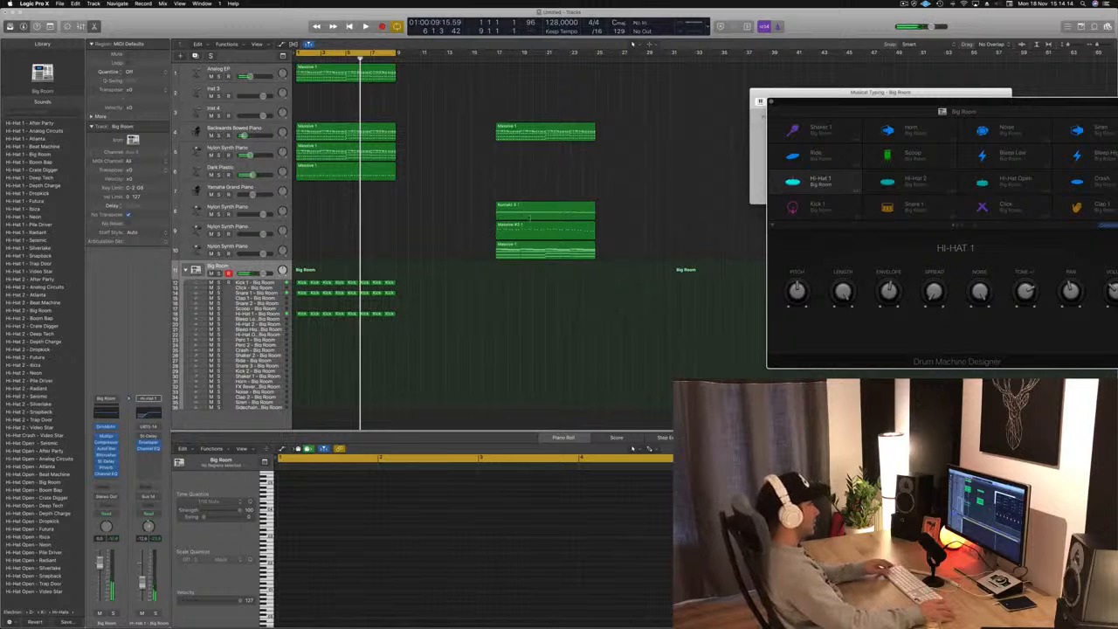
# Copy the Massive #2 region from bar 17 to bar 1 on the lowest Nylon Synth Piano track and play from the beginning.
pyautogui.click(570, 233)
pyautogui.moveTo(559, 229); pyautogui.dragTo(350, 252)
pyautogui.press('Return')
pyautogui.press('space')
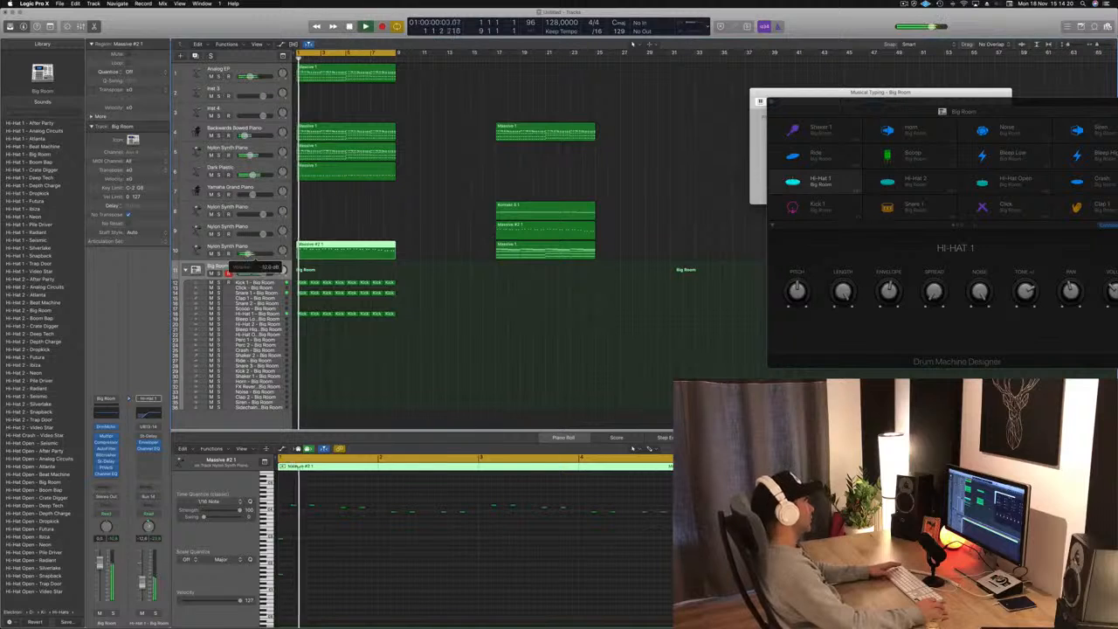
# Lower the volume of the Nylon Synth Piano track holding the copied region and check it soloed and in the mix.
pyautogui.click(255, 251)
pyautogui.press('space')
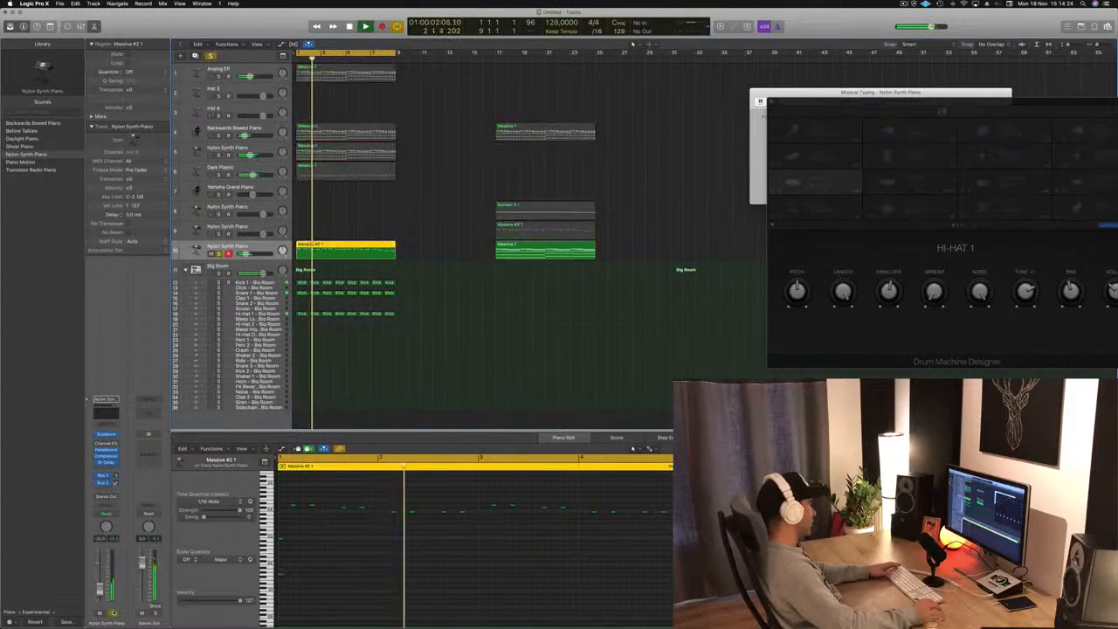
pyautogui.press('Return')
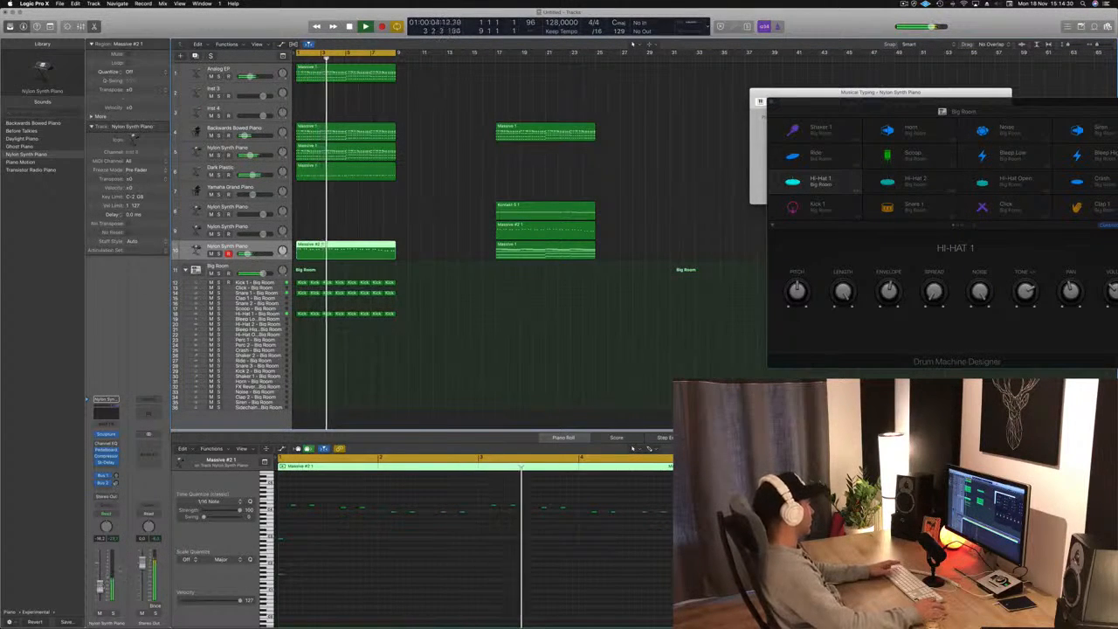
pyautogui.press('Return')
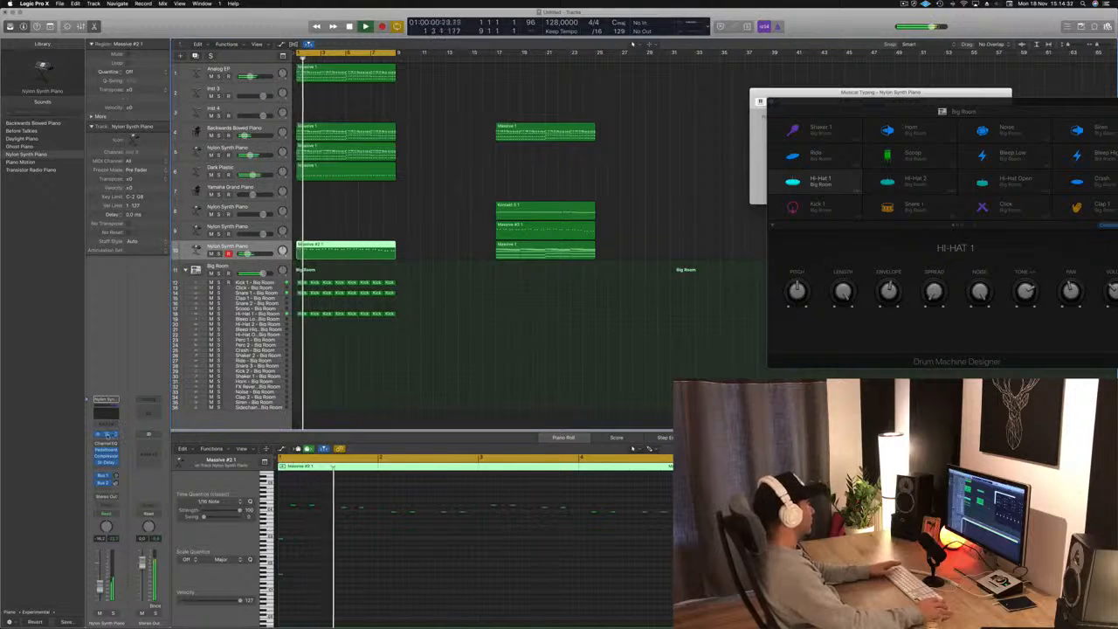
# Try the Lean on 2 preset in the track's Sculpture synth, load Lean on instead, and raise the track's volume.
pyautogui.click(105, 434)
pyautogui.moveTo(49, 26); pyautogui.dragTo(478, 69)
pyautogui.click(499, 77)
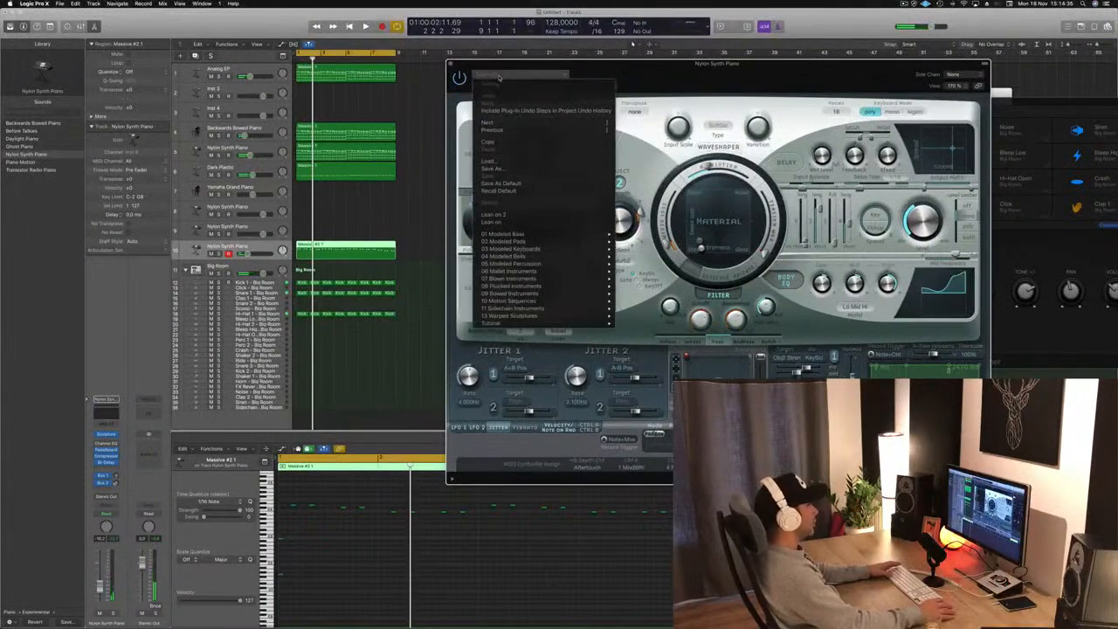
pyautogui.click(542, 218)
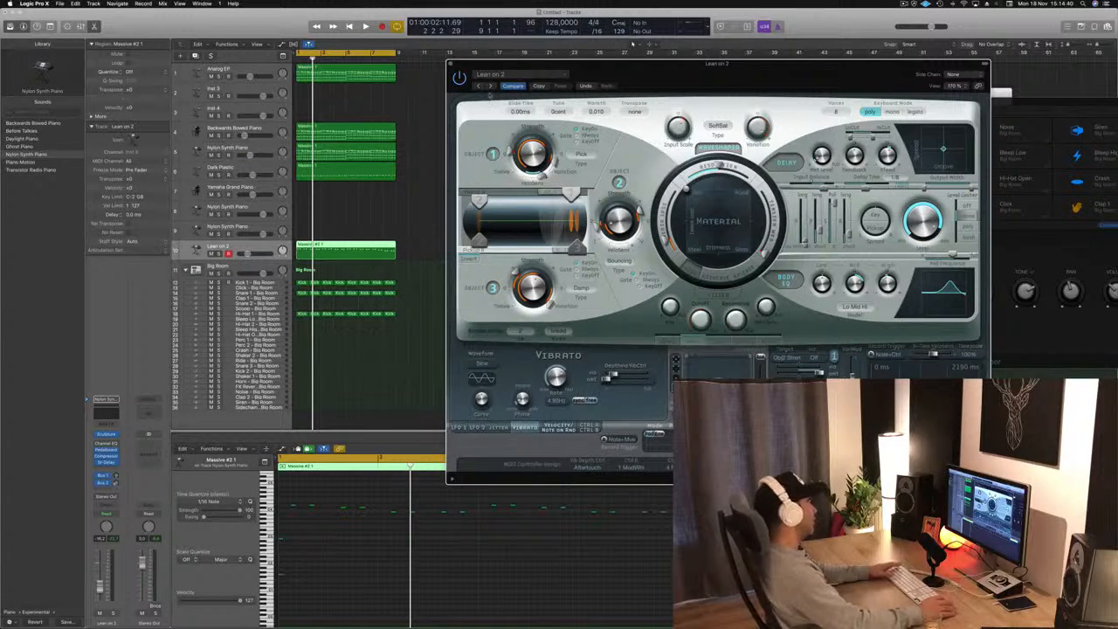
pyautogui.press('space')
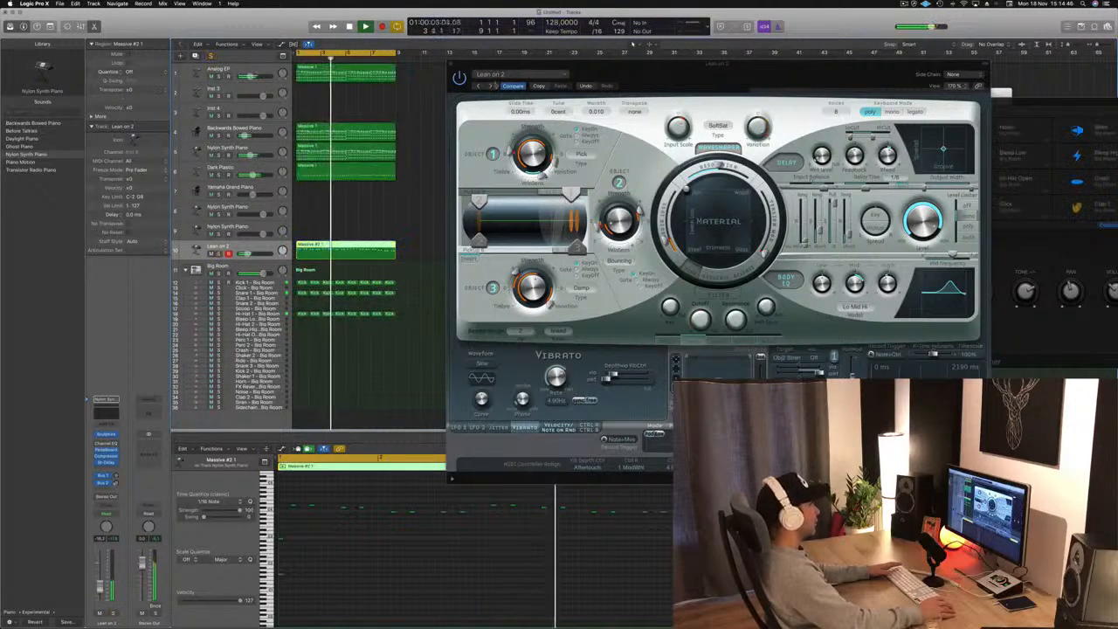
pyautogui.click(480, 86)
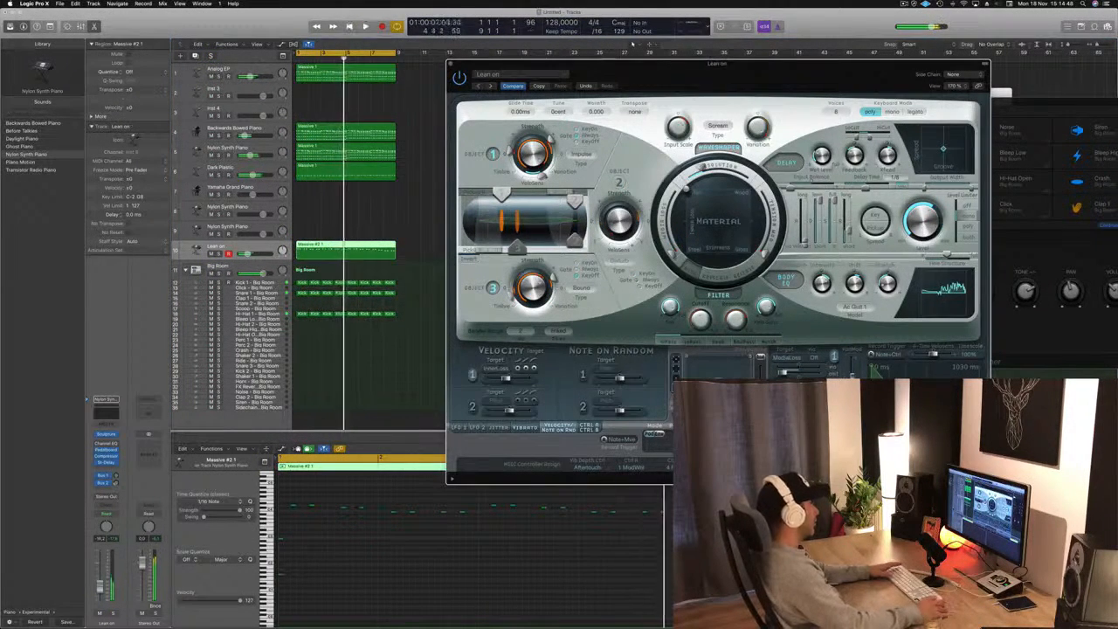
pyautogui.moveTo(100, 588); pyautogui.dragTo(100, 579)
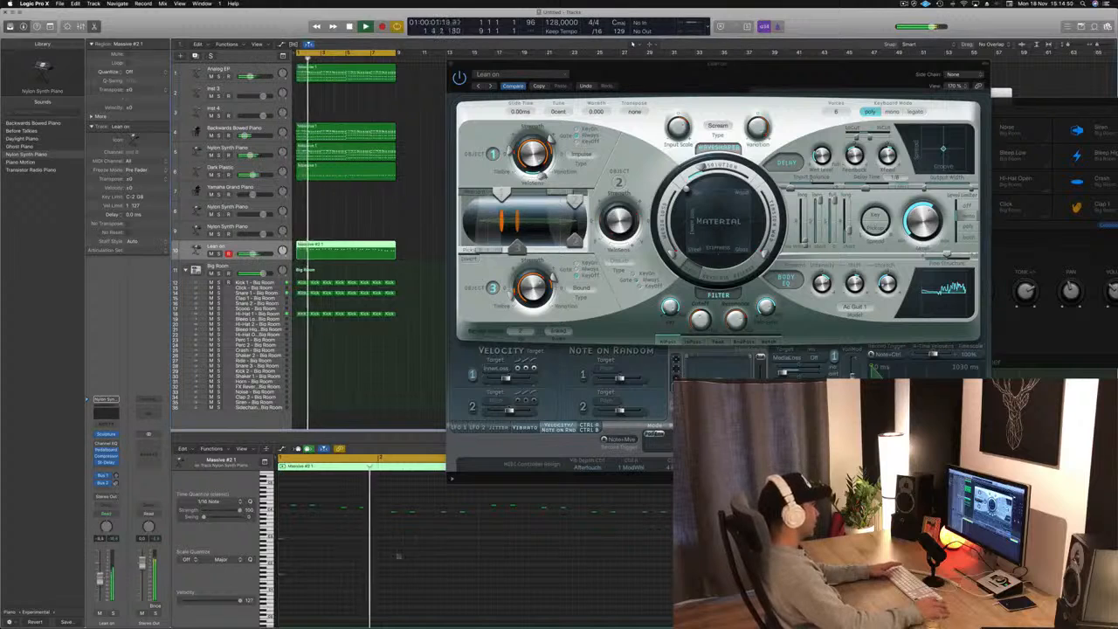
# Remove the low notes at the start of the Massive #2 region and try the rest in several octaves, leaving them one octave lower.
pyautogui.moveTo(309, 542); pyautogui.dragTo(277, 591)
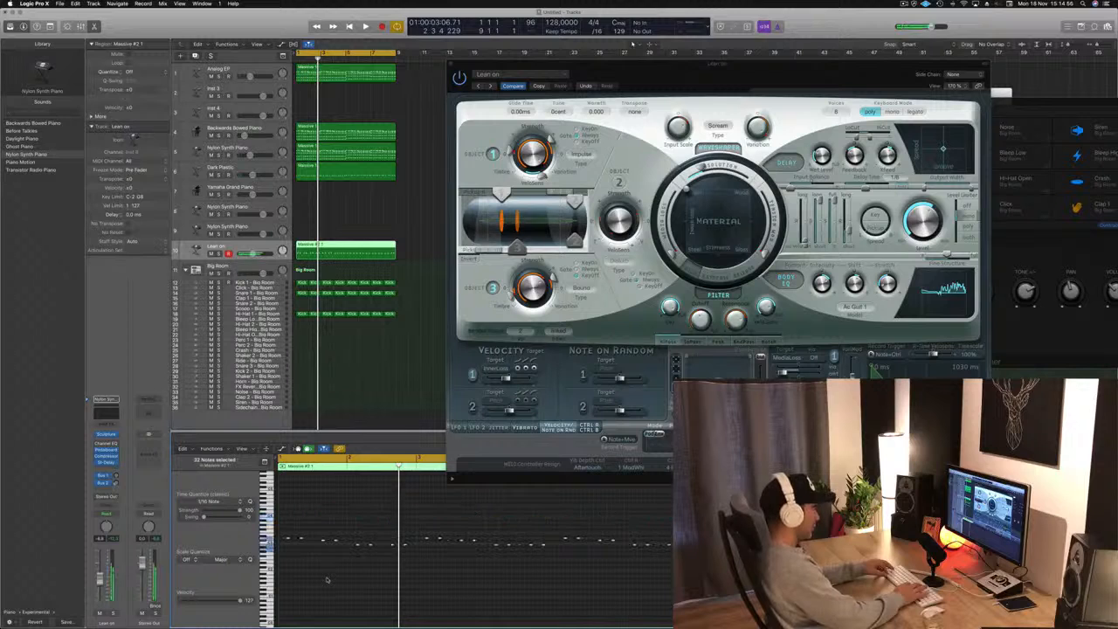
pyautogui.press('space')
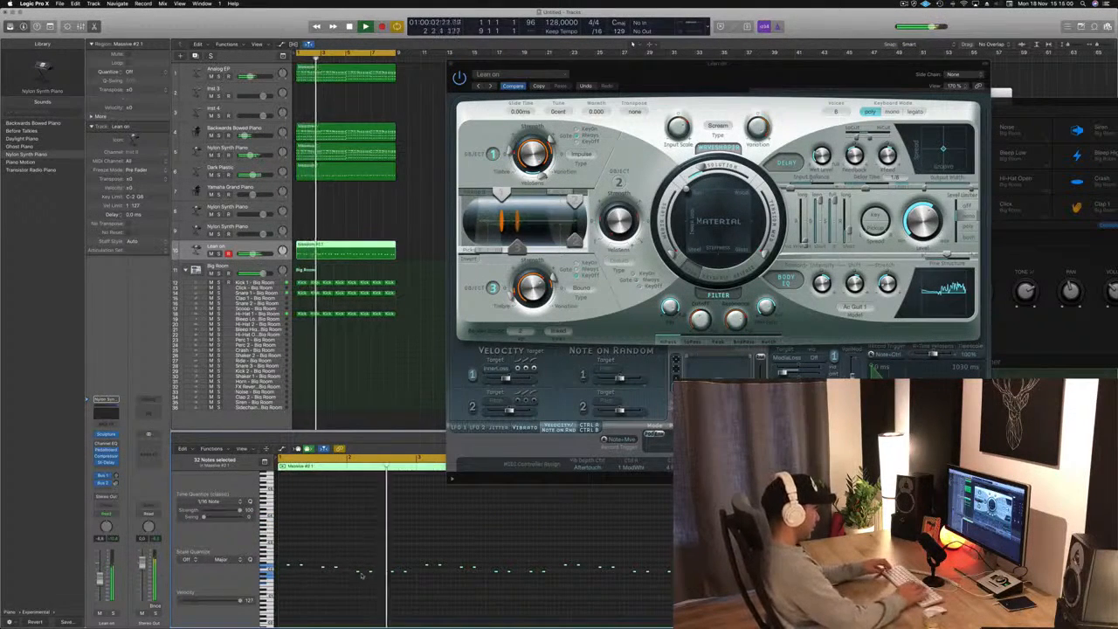
pyautogui.hotkey('alt', 'shift', 'Up')
pyautogui.hotkey('alt', 'shift', 'Up')
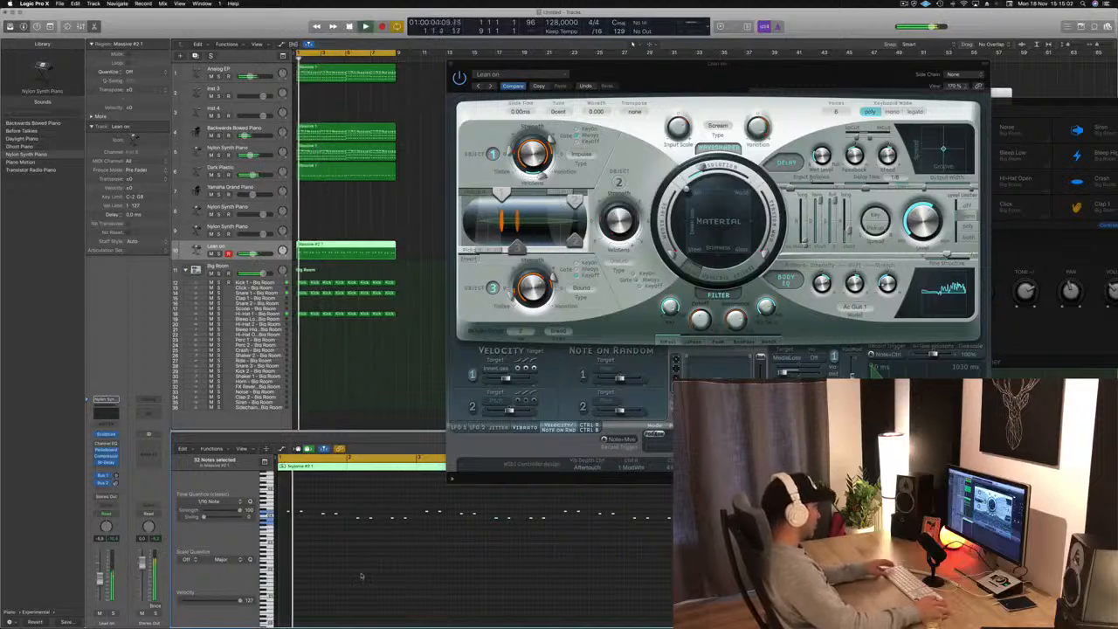
pyautogui.hotkey('alt', 'shift', 'Down')
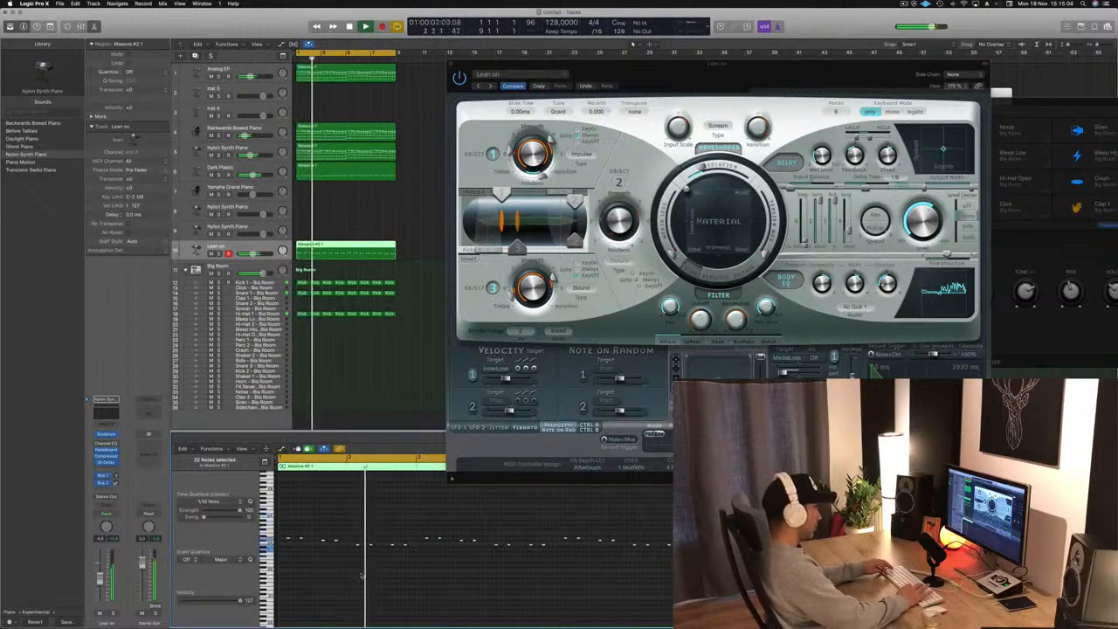
pyautogui.press('space')
pyautogui.press('space')
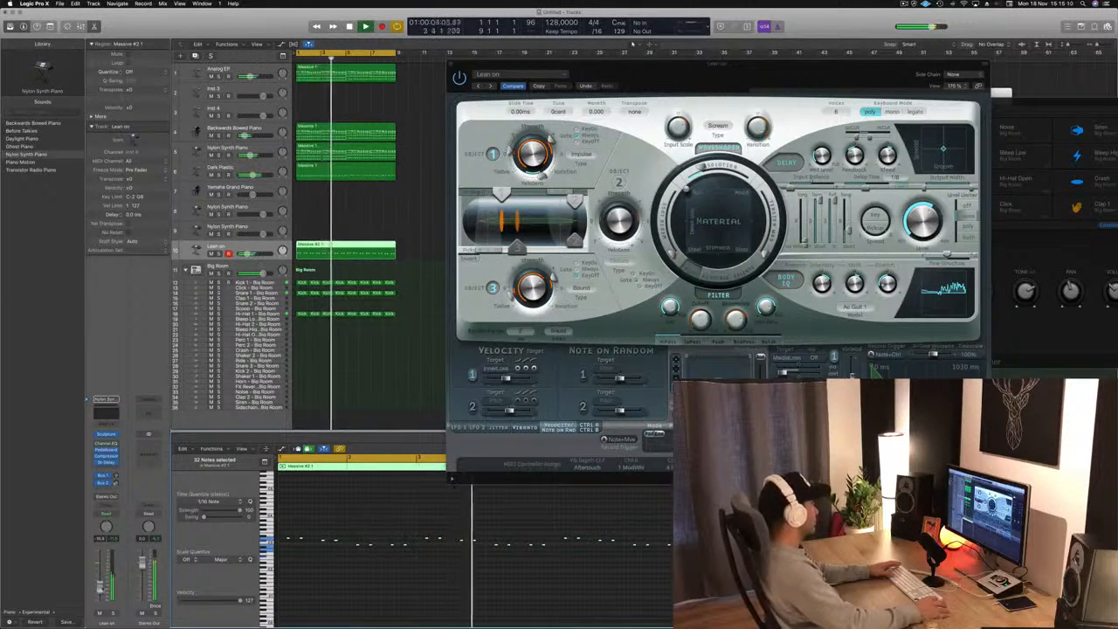
# Audition Sculpture's modeled bass presets during playback, from Breathing Hollow Bass through Hollow Bass and Mayday Bass to Muted Bass Picked.
pyautogui.moveTo(684, 76)
pyautogui.mouseDown()
pyautogui.moveTo(589, 76)
pyautogui.moveTo(645, 74)
pyautogui.moveTo(624, 114)
pyautogui.mouseUp()
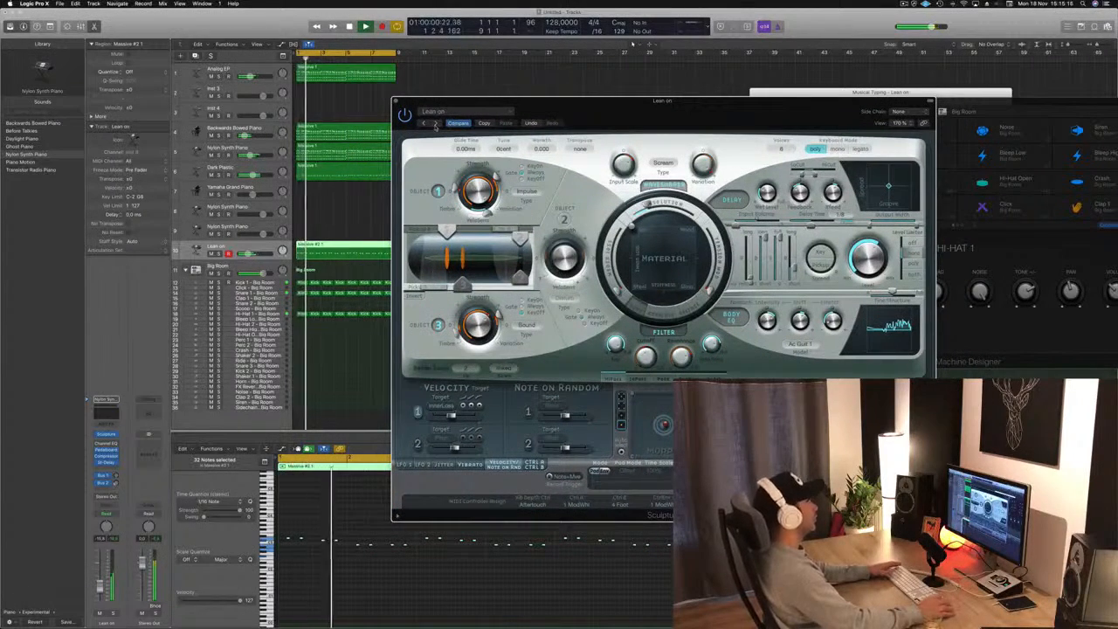
pyautogui.click(435, 124)
pyautogui.click(435, 124)
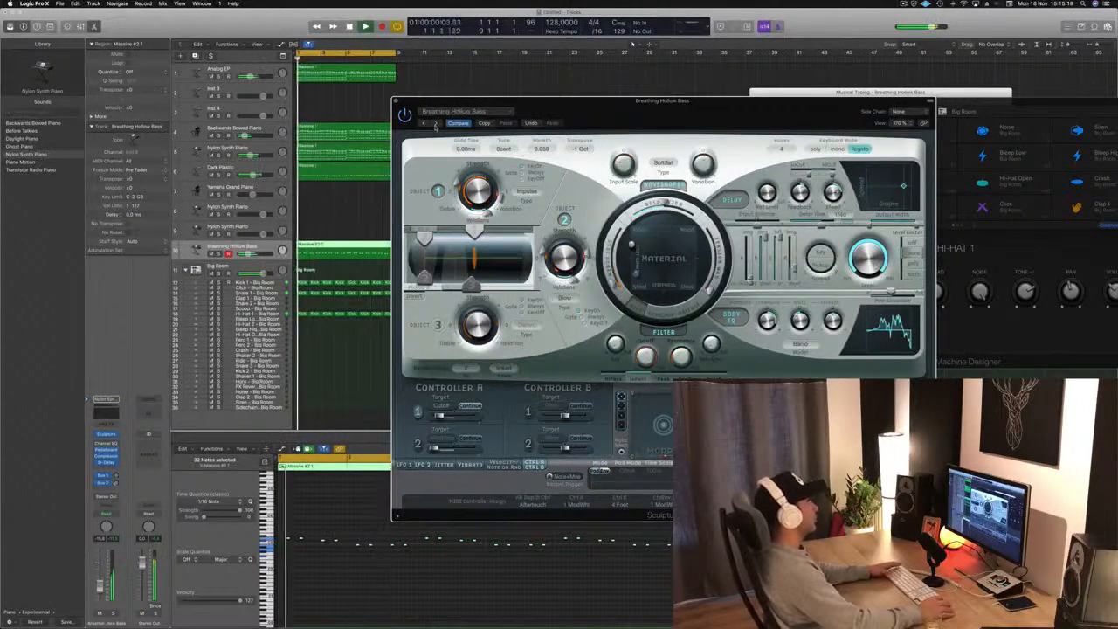
pyautogui.click(435, 124)
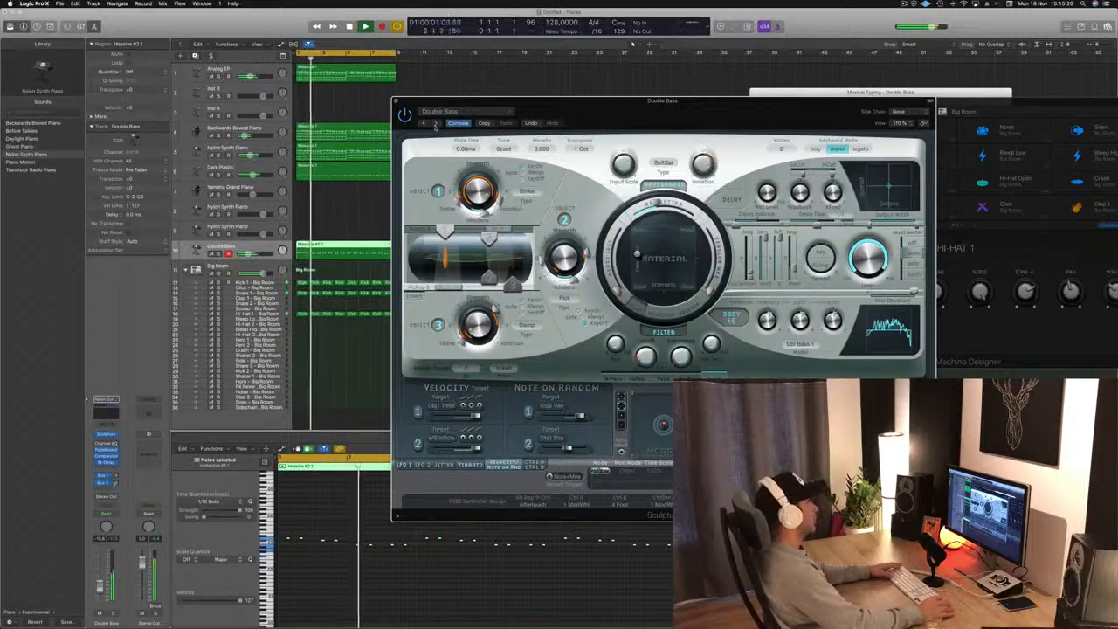
pyautogui.click(435, 124)
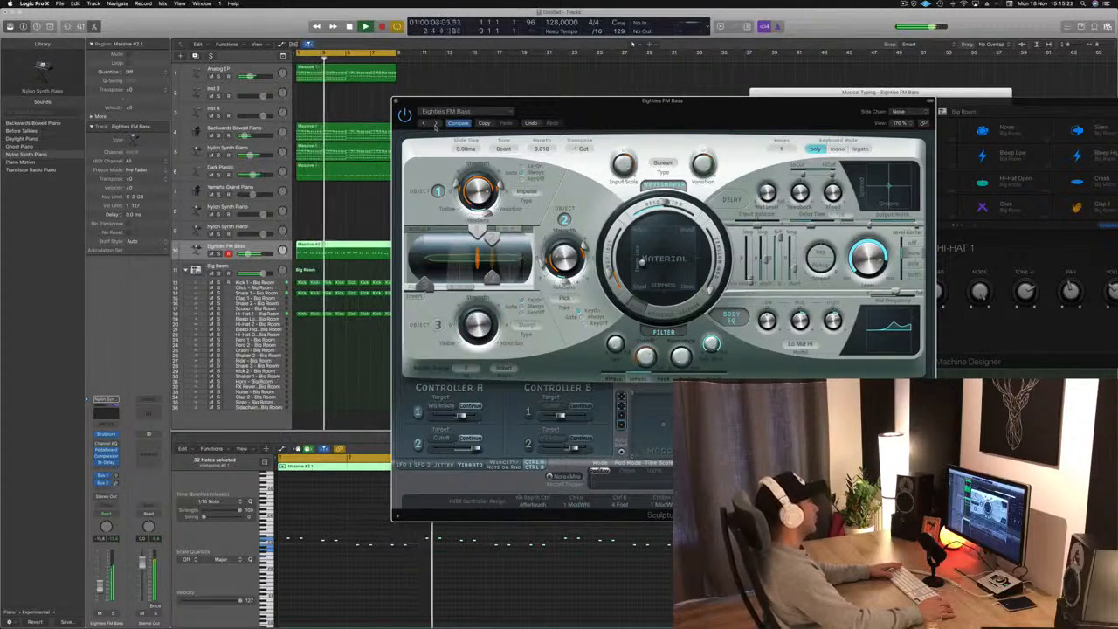
pyautogui.moveTo(435, 124); pyautogui.dragTo(394, 110)
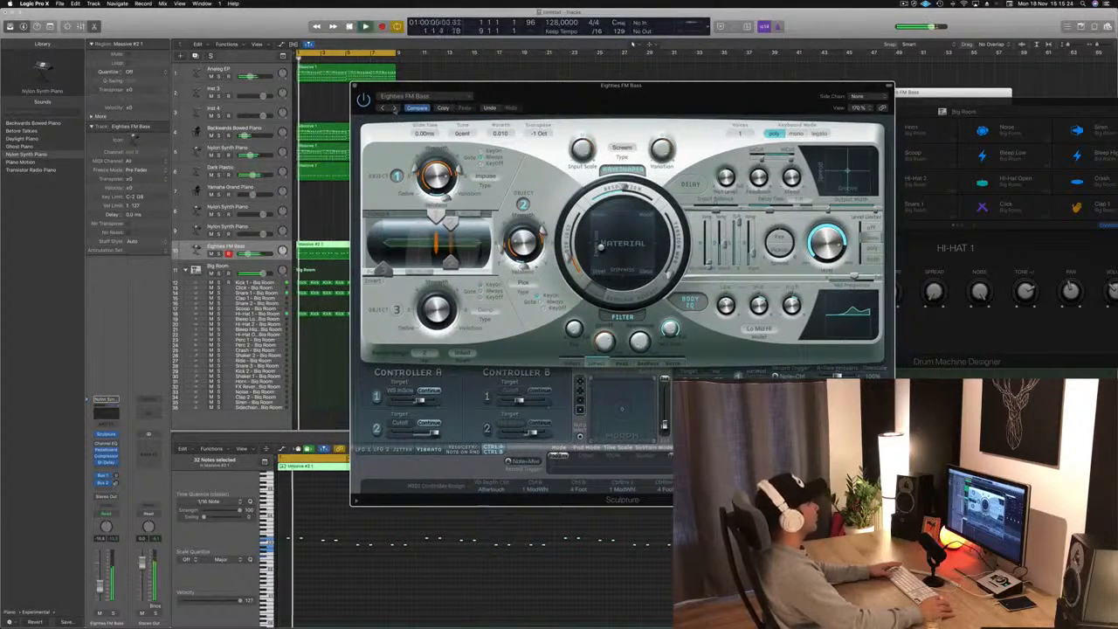
pyautogui.click(394, 108)
pyautogui.click(394, 109)
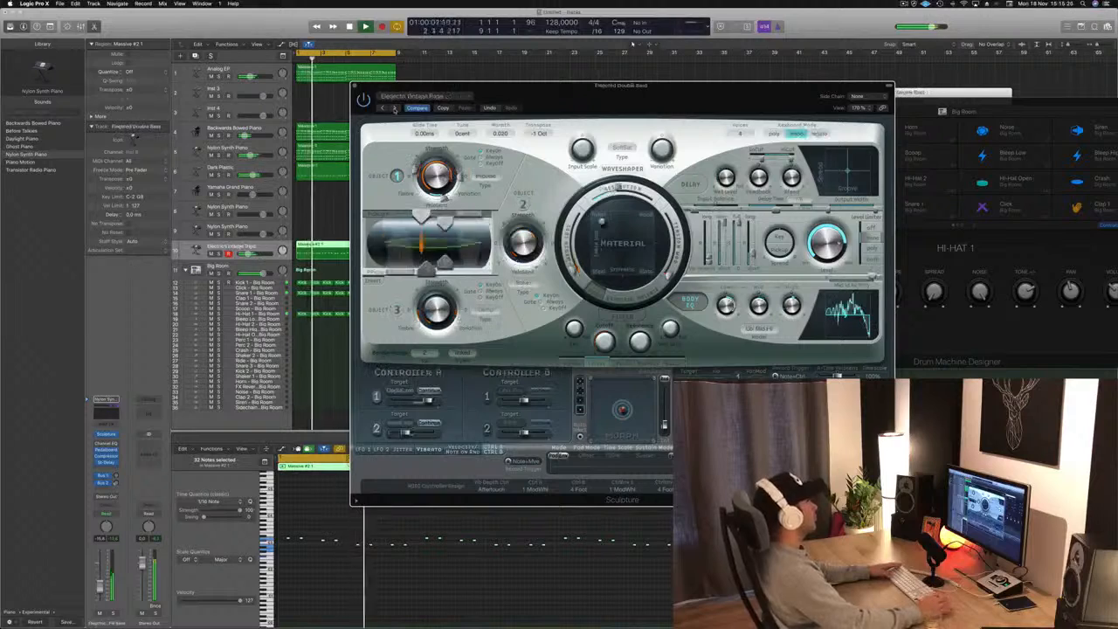
pyautogui.click(394, 108)
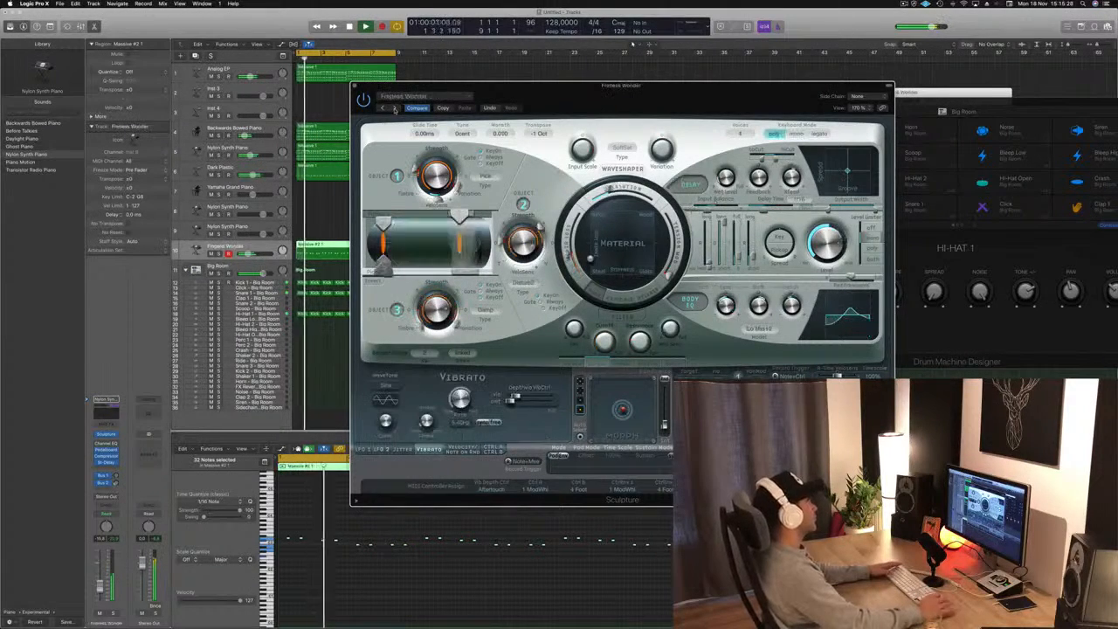
pyautogui.click(394, 108)
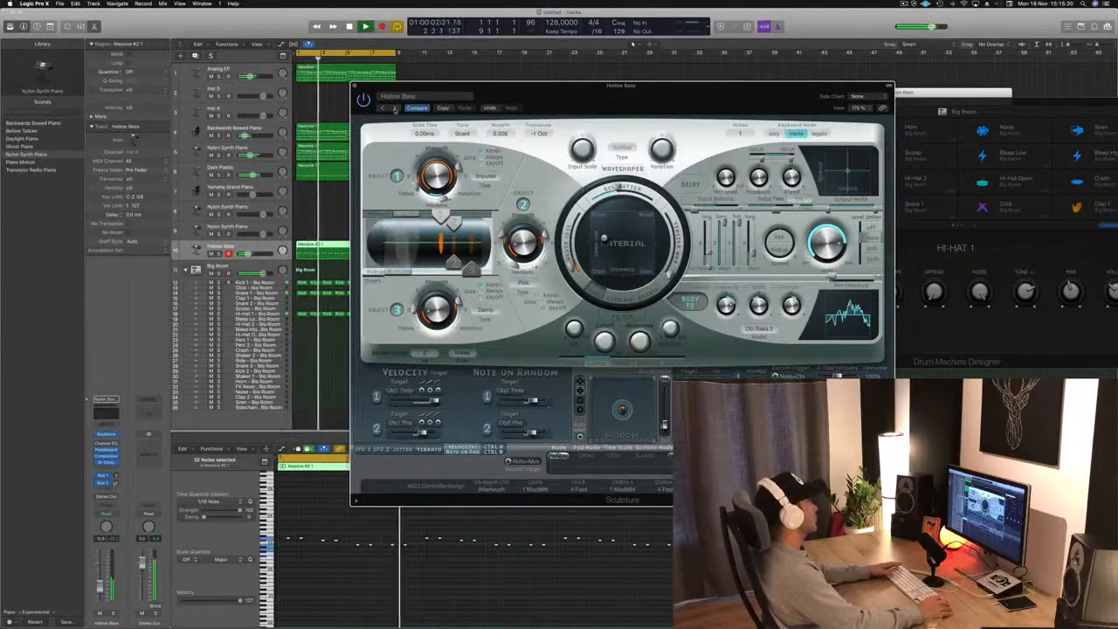
pyautogui.click(393, 109)
pyautogui.moveTo(582, 100); pyautogui.dragTo(550, 98)
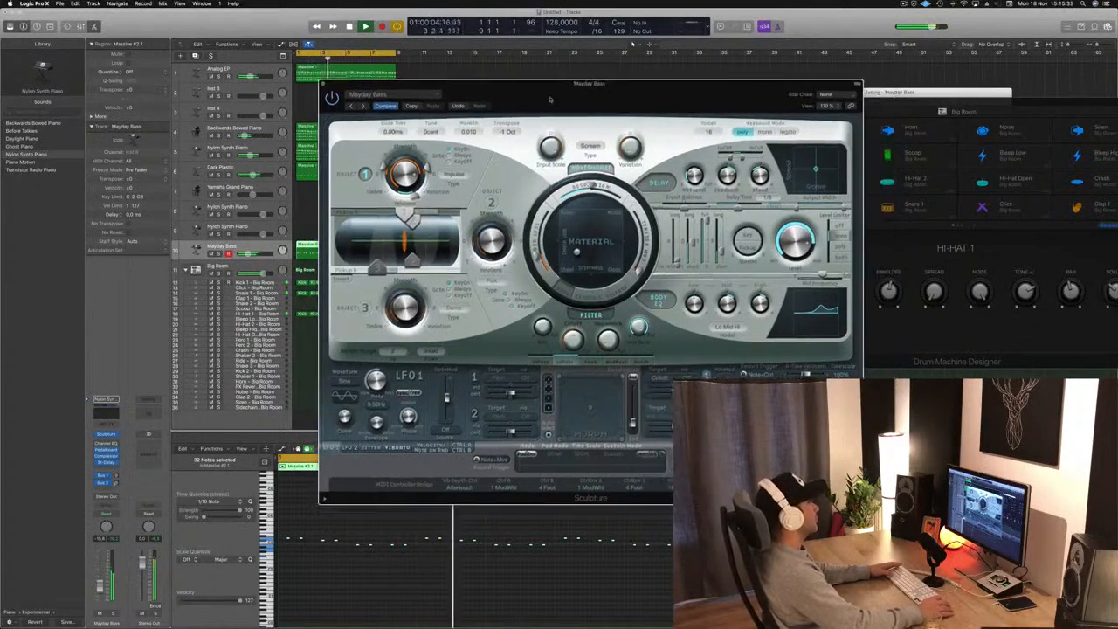
pyautogui.click(362, 107)
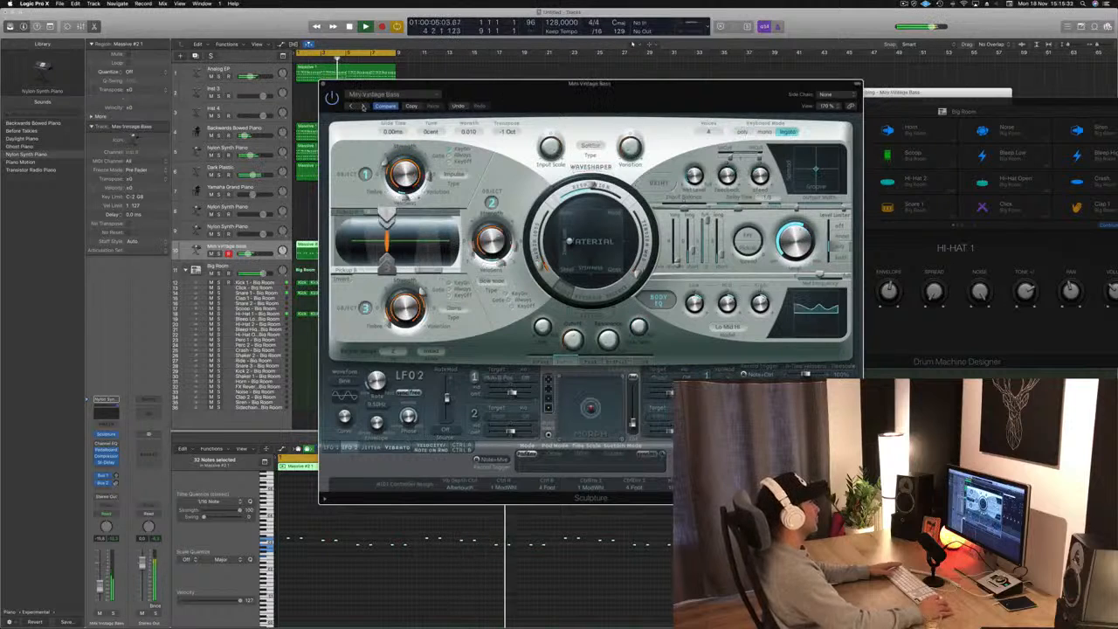
# Load the Angel Bells preset from Sculpture's Modeled Bells category and compare the track soloed and in the mix.
pyautogui.click(401, 94)
pyautogui.moveTo(443, 263)
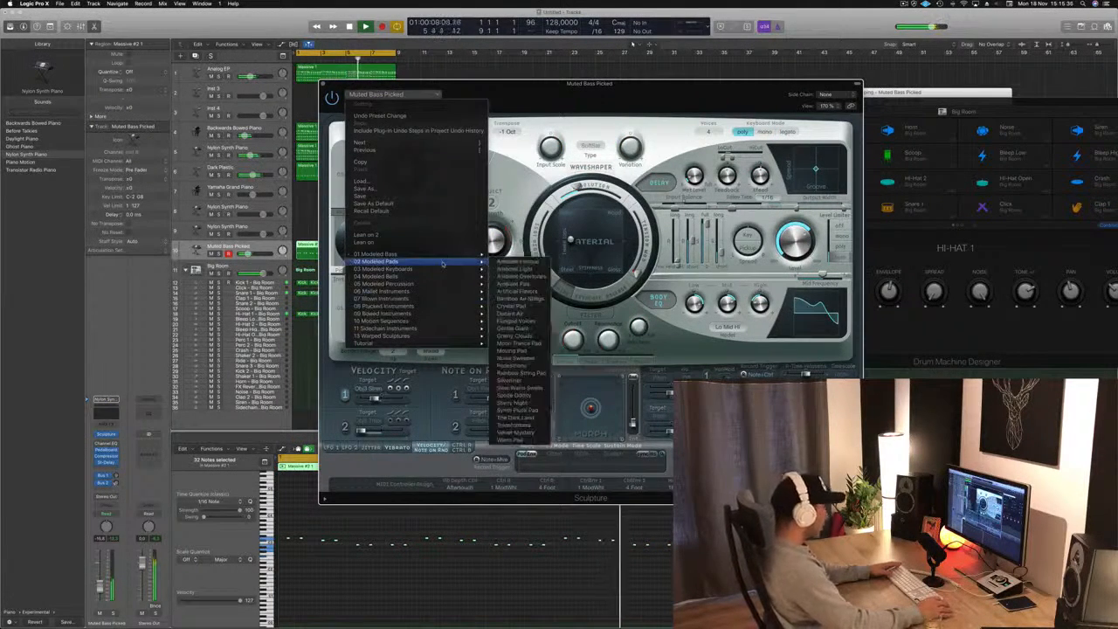
pyautogui.moveTo(434, 289)
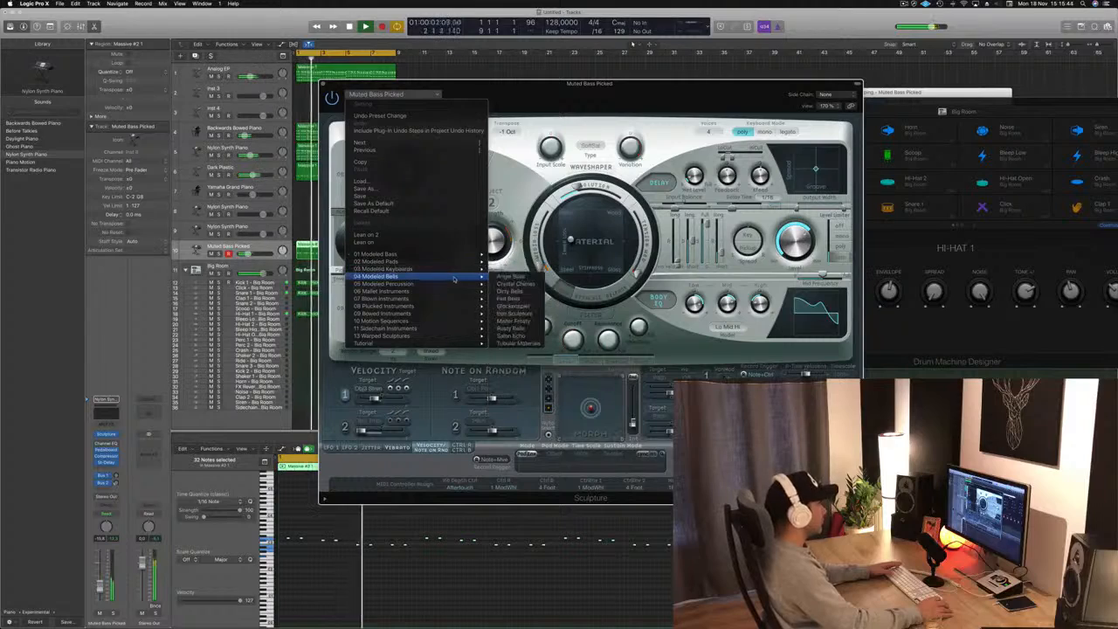
pyautogui.click(632, 92)
pyautogui.moveTo(633, 93); pyautogui.dragTo(745, 70)
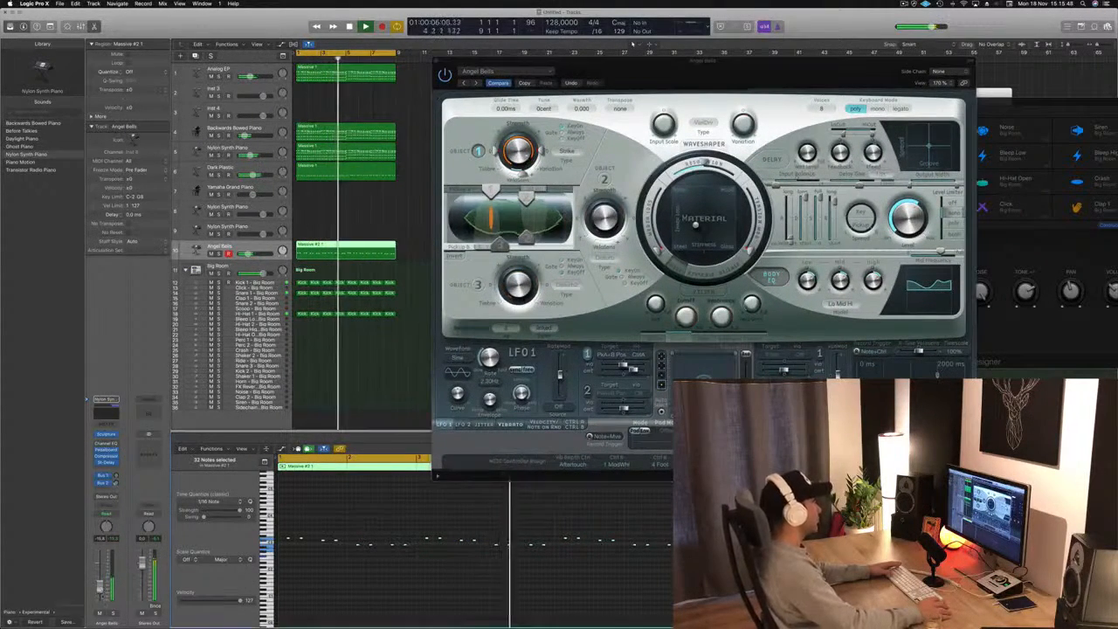
pyautogui.press('s')
pyautogui.press('s')
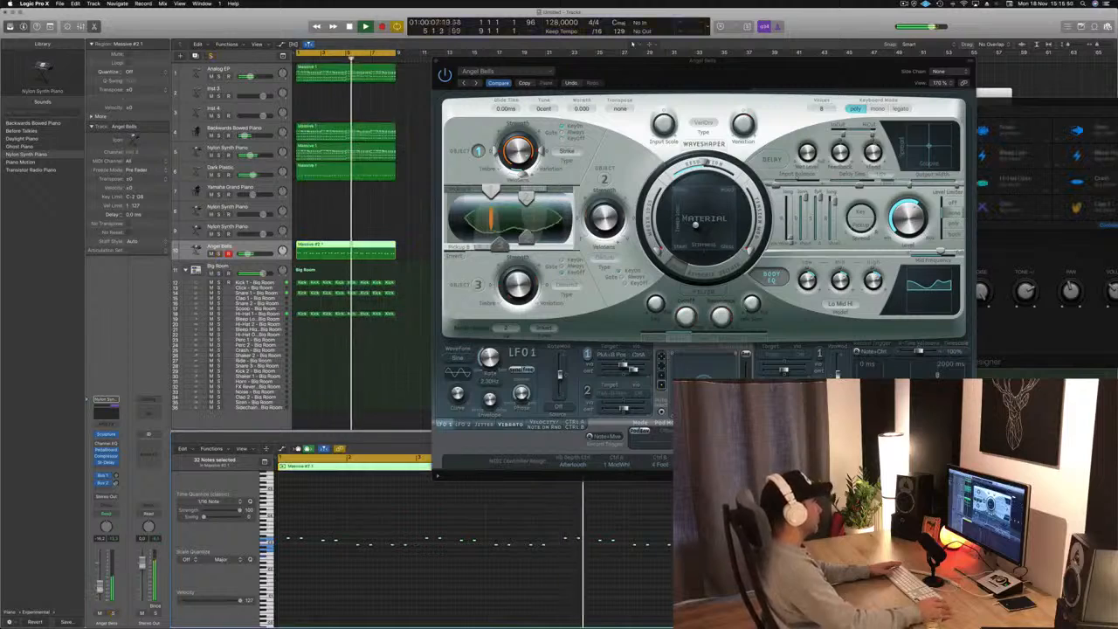
# Audition the following Modeled Bells presets during playback, including Dirty Bells and Iron Sculpture, and stop at Rusty Bells.
pyautogui.click(475, 84)
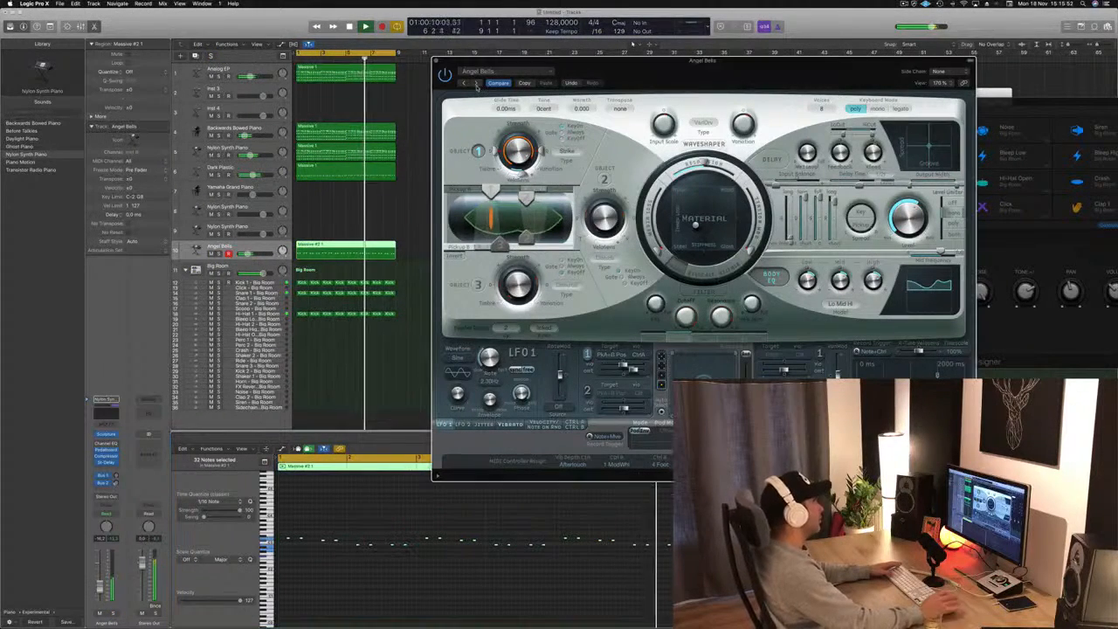
pyautogui.click(475, 84)
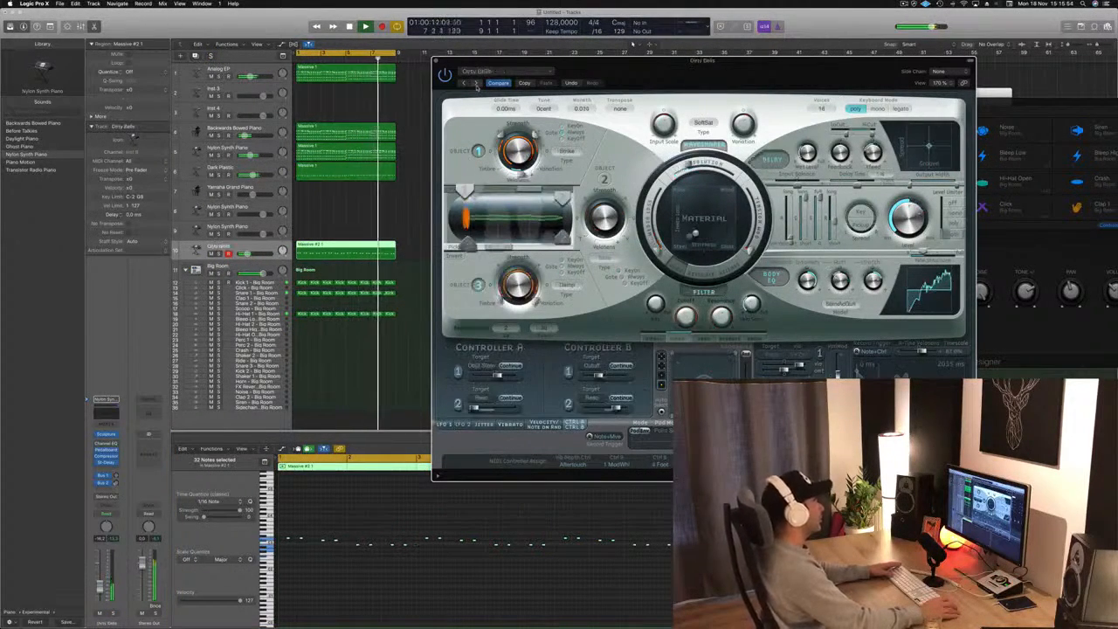
pyautogui.click(475, 84)
pyautogui.click(475, 84)
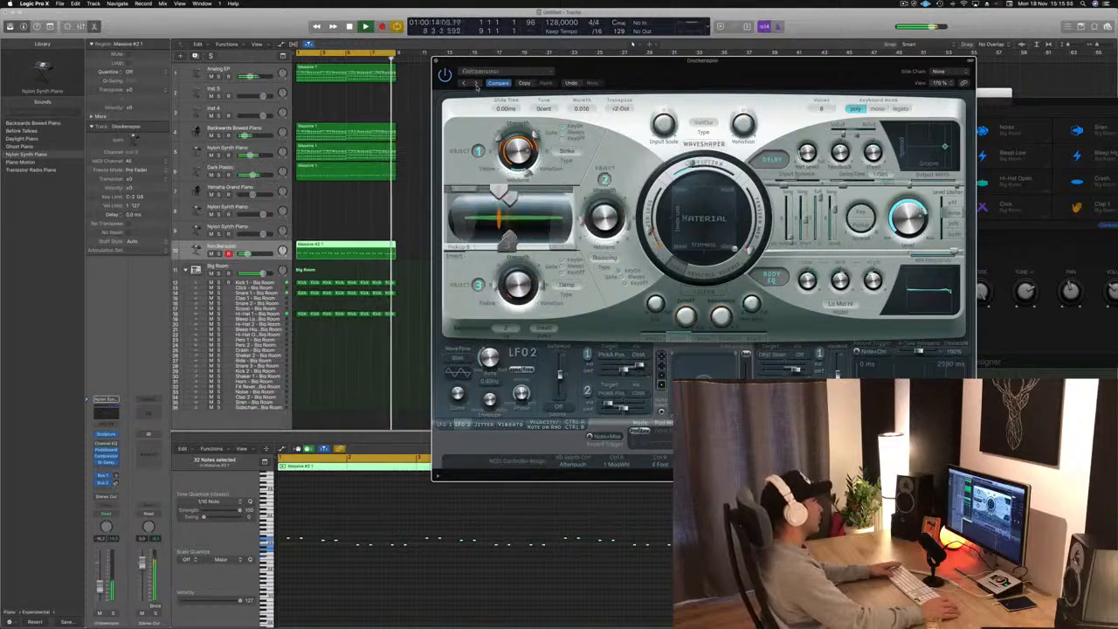
pyautogui.click(475, 84)
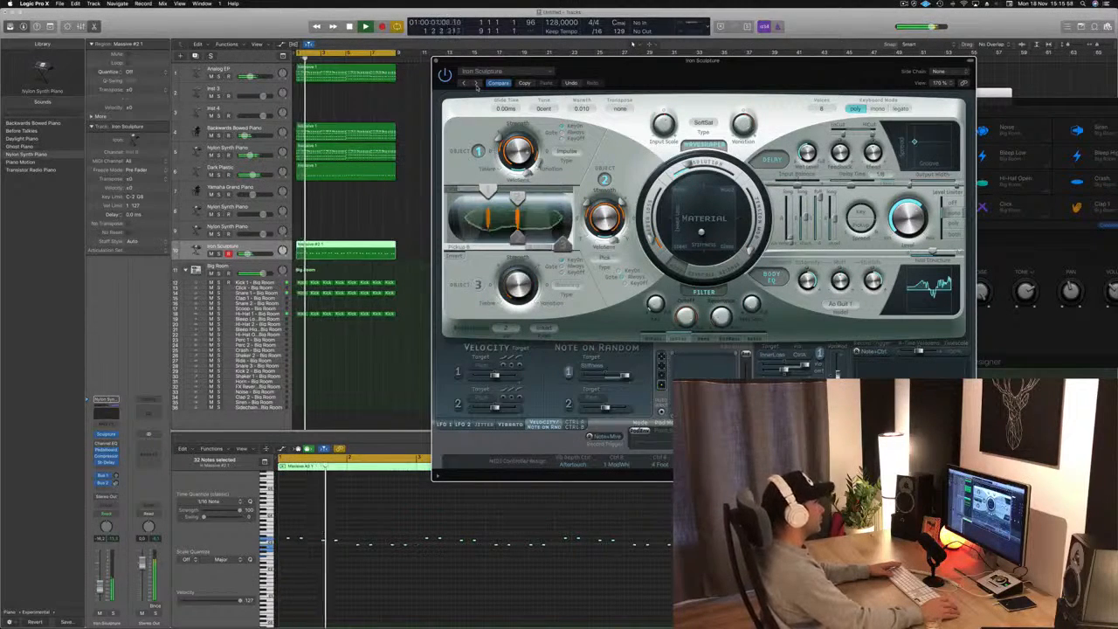
pyautogui.click(475, 84)
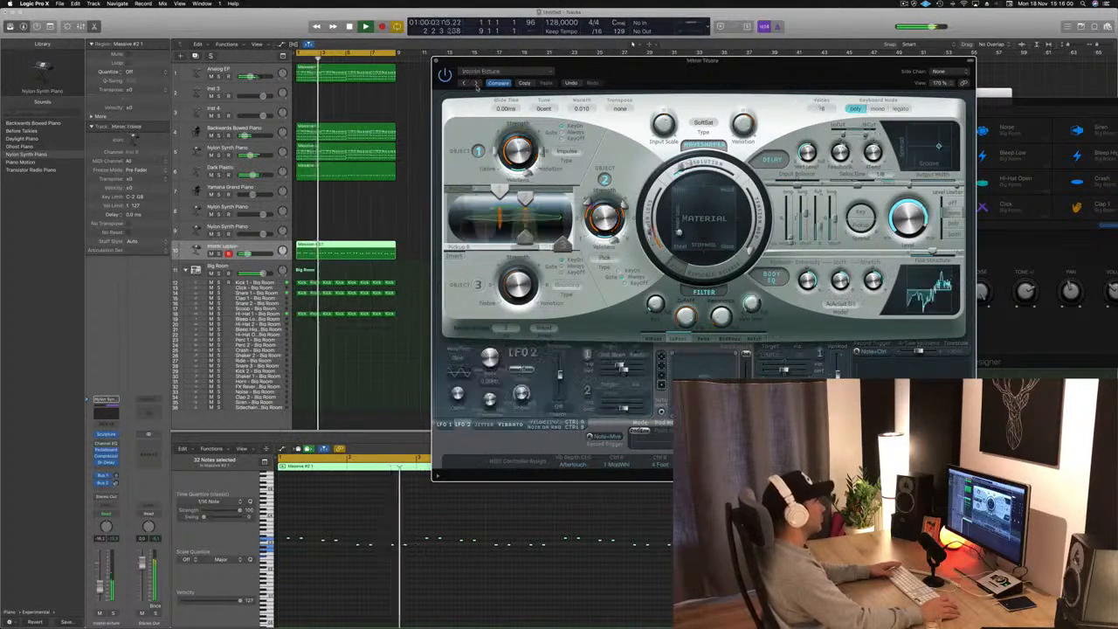
pyautogui.click(475, 84)
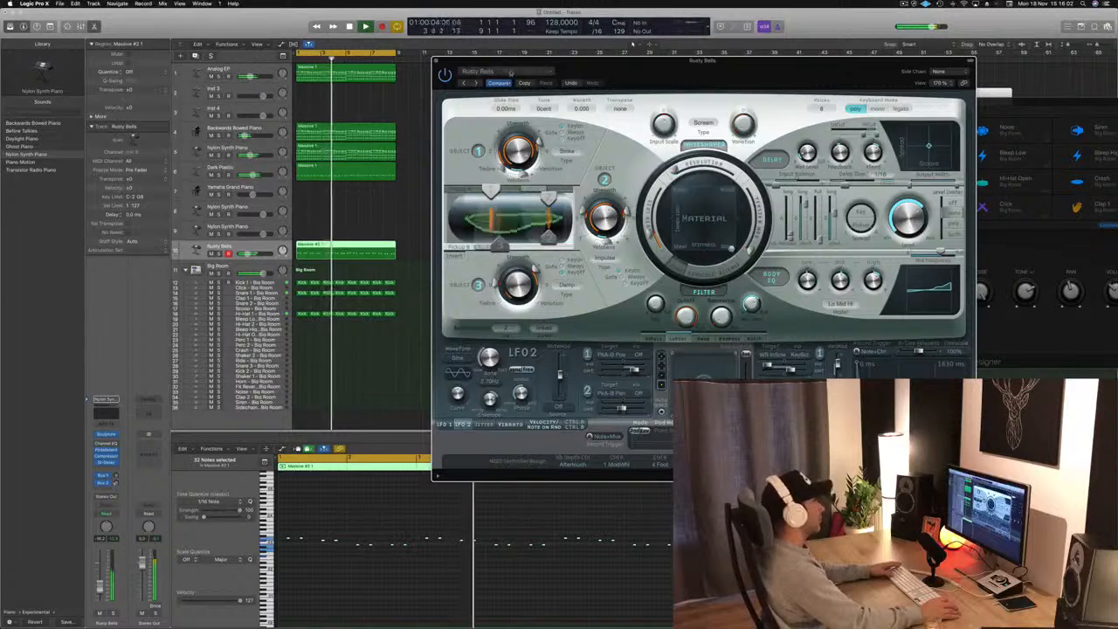
# Reload Sculpture's Angel Bells preset, close the instrument window, and compare the melody soloed and in the mix.
pyautogui.click(510, 72)
pyautogui.moveTo(559, 254)
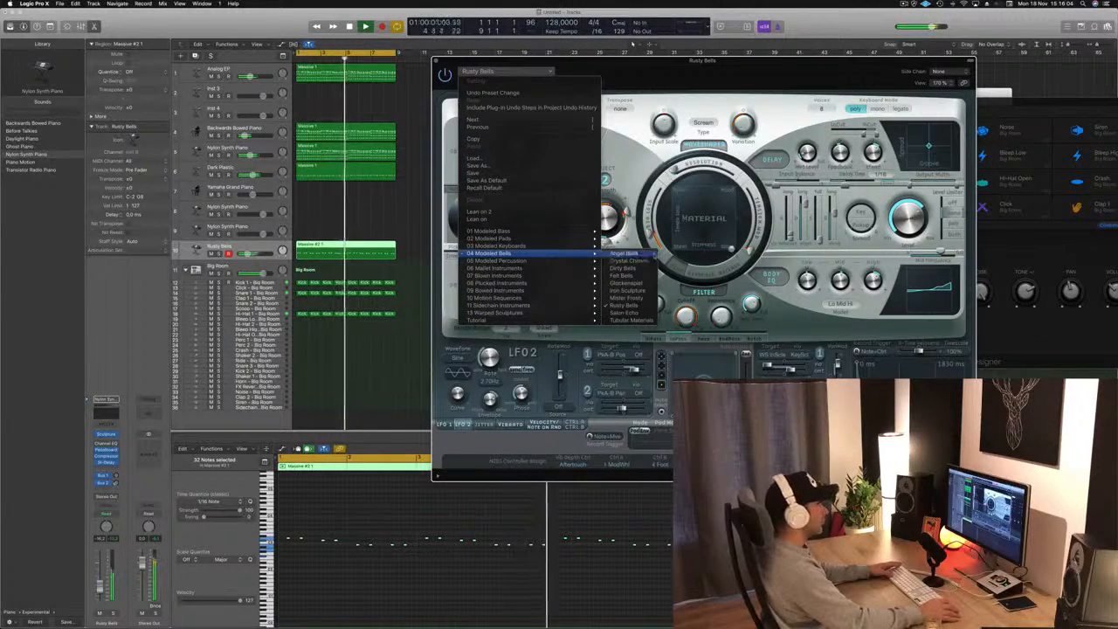
pyautogui.click(643, 255)
pyautogui.moveTo(620, 70)
pyautogui.mouseDown()
pyautogui.moveTo(569, 77)
pyautogui.moveTo(613, 82)
pyautogui.mouseUp()
pyautogui.press('super+w')
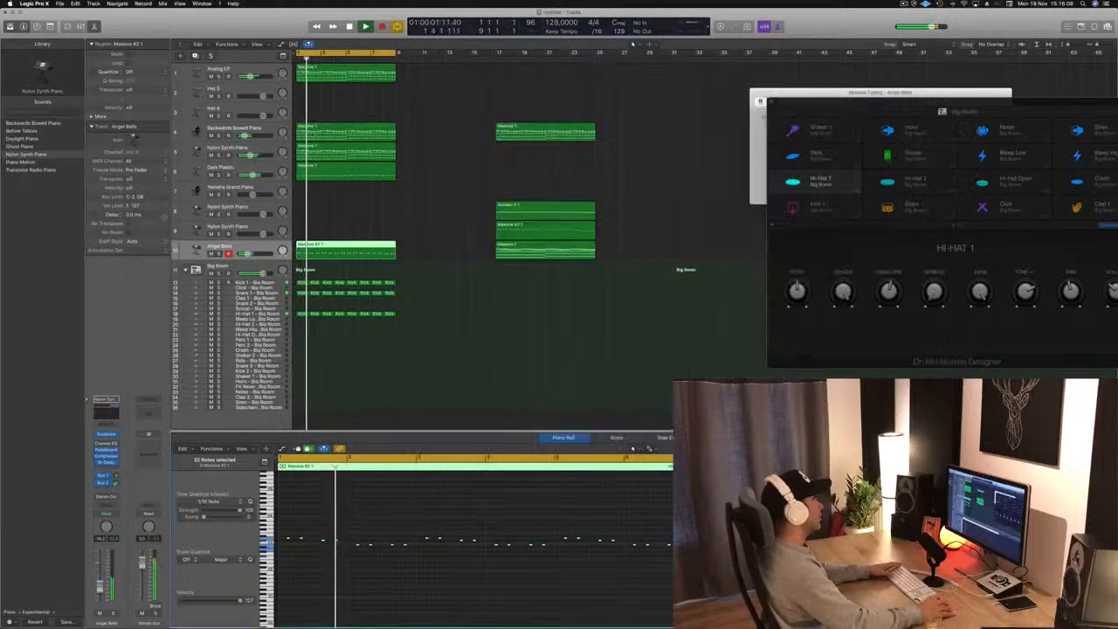
pyautogui.click(219, 254)
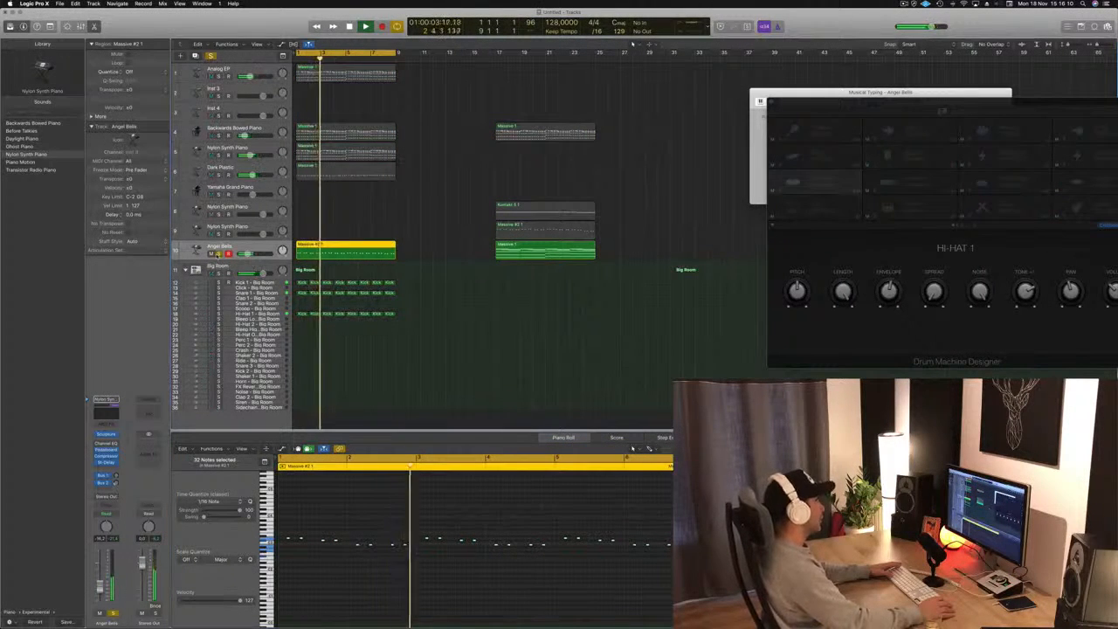
pyautogui.click(218, 253)
pyautogui.press('Return')
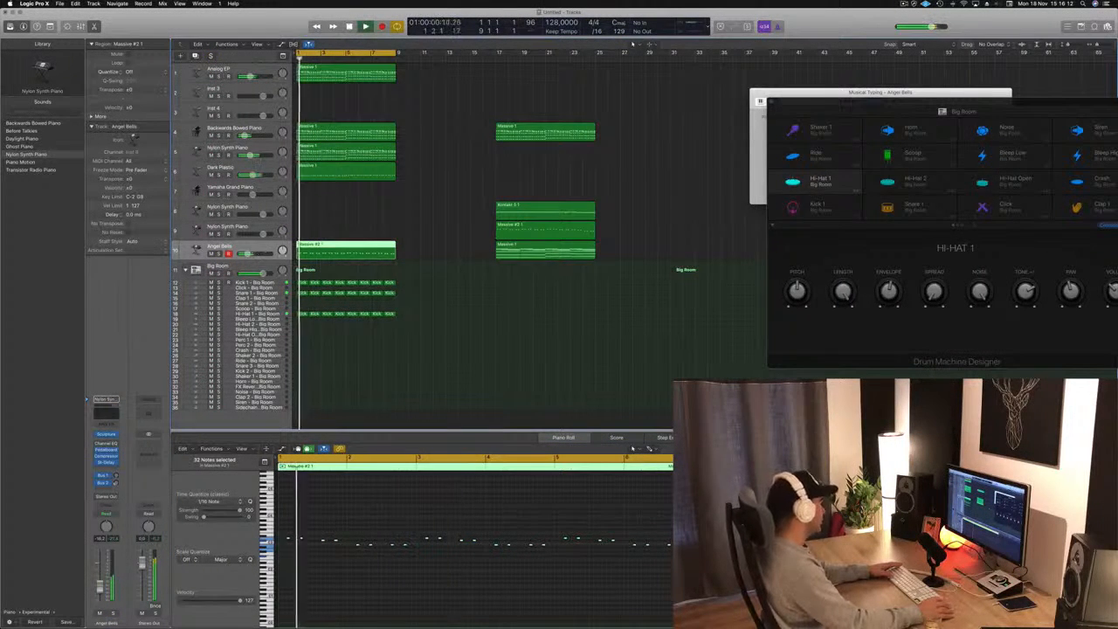
# Reopen Sculpture and audition the Tubular Materials preset from Modeled Bells, both soloed and in the mix.
pyautogui.press('v')
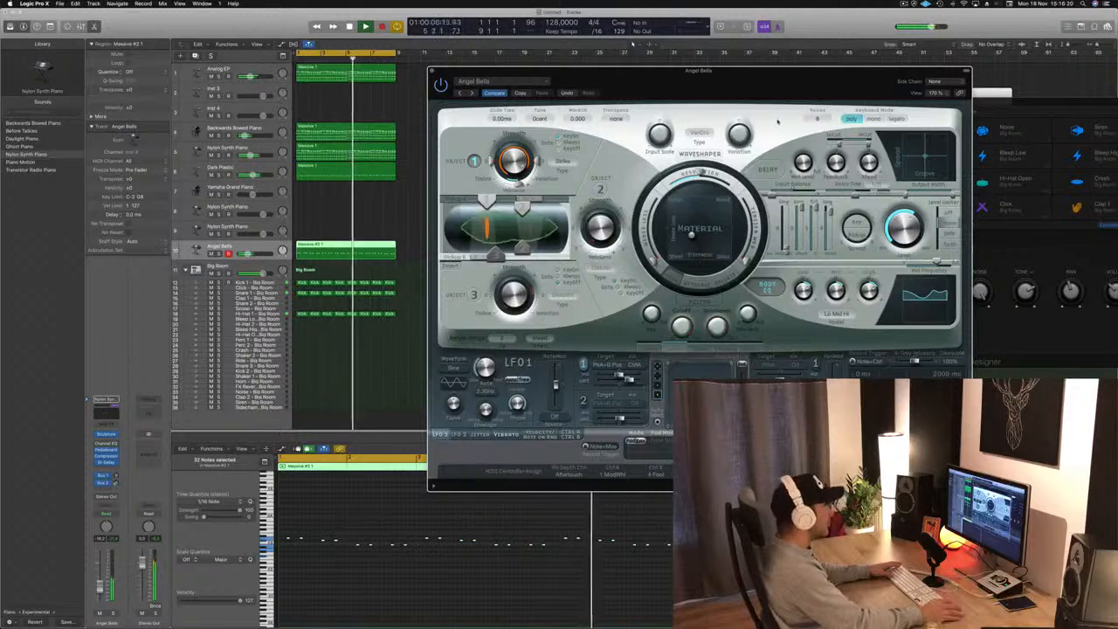
pyautogui.click(497, 81)
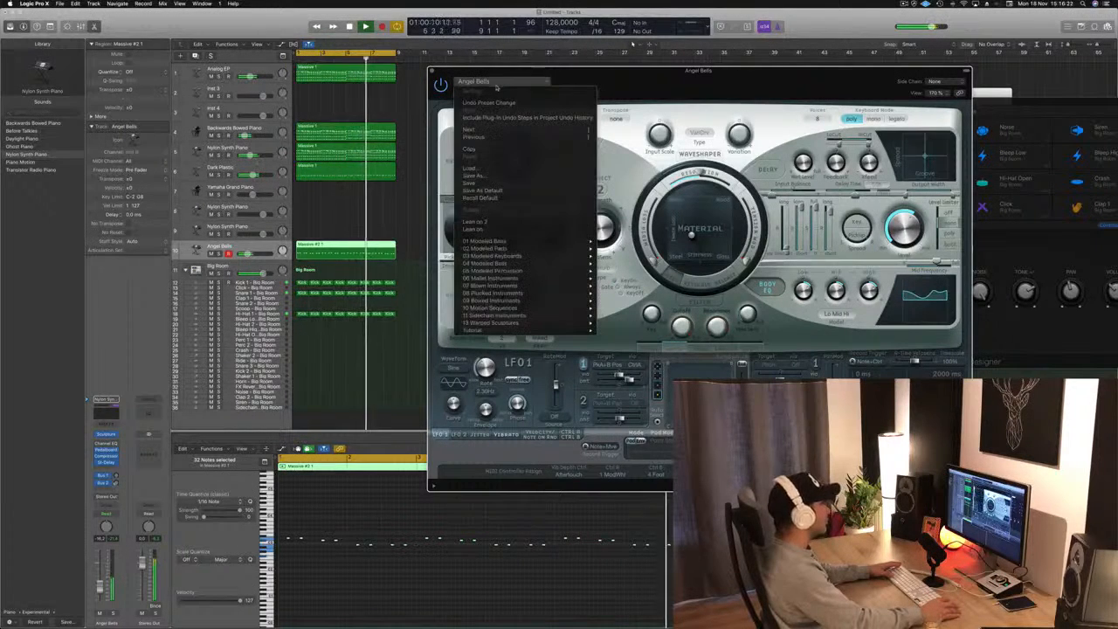
pyautogui.moveTo(542, 267)
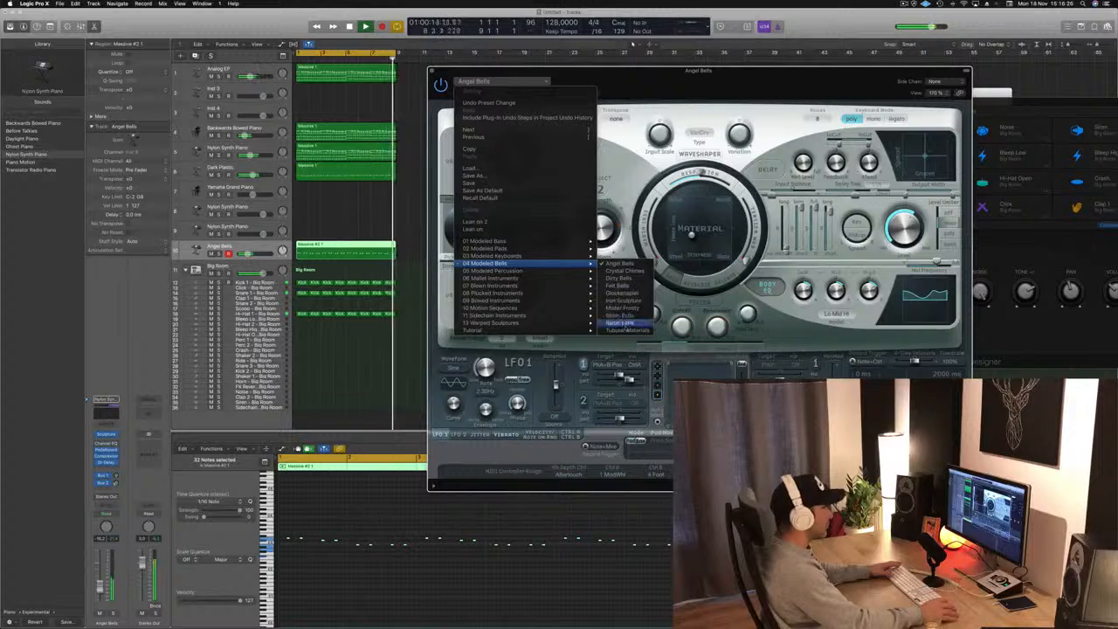
pyautogui.click(625, 330)
pyautogui.moveTo(738, 79); pyautogui.dragTo(759, 50)
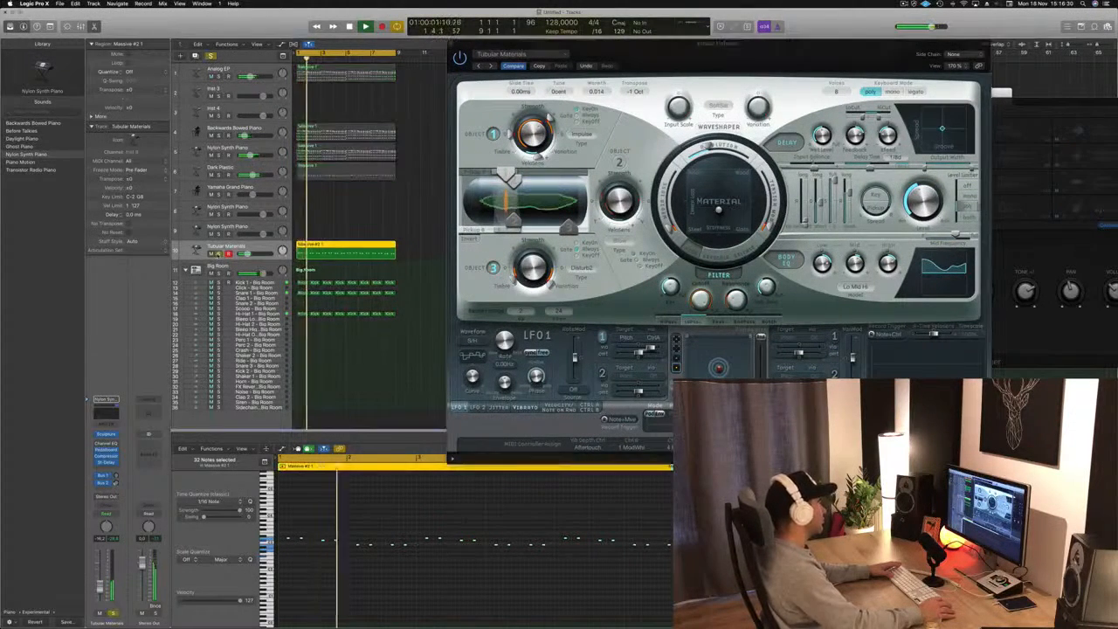
pyautogui.moveTo(727, 54); pyautogui.dragTo(671, 54)
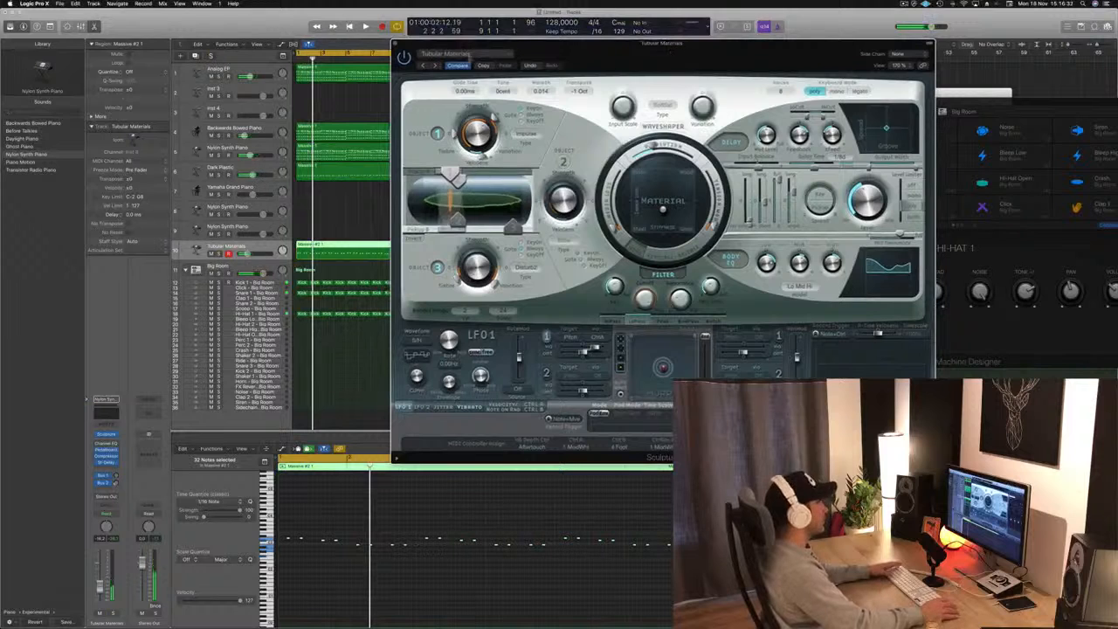
# Load the Metallic Percussion preset from the Modeled Percussion category and play it with the track.
pyautogui.click(435, 66)
pyautogui.click(450, 54)
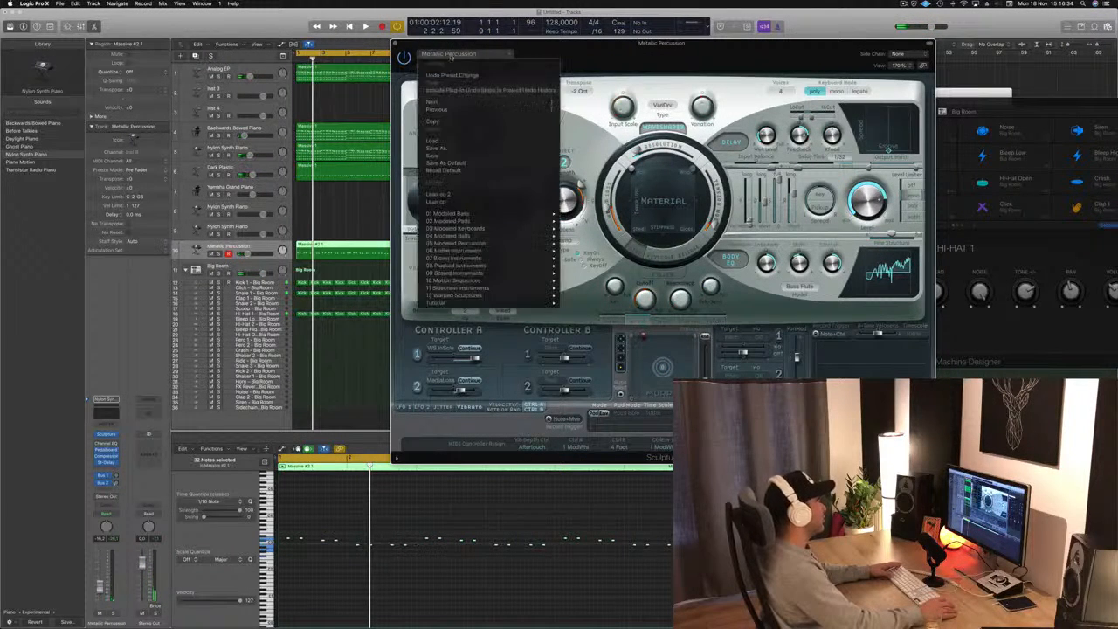
pyautogui.moveTo(517, 273)
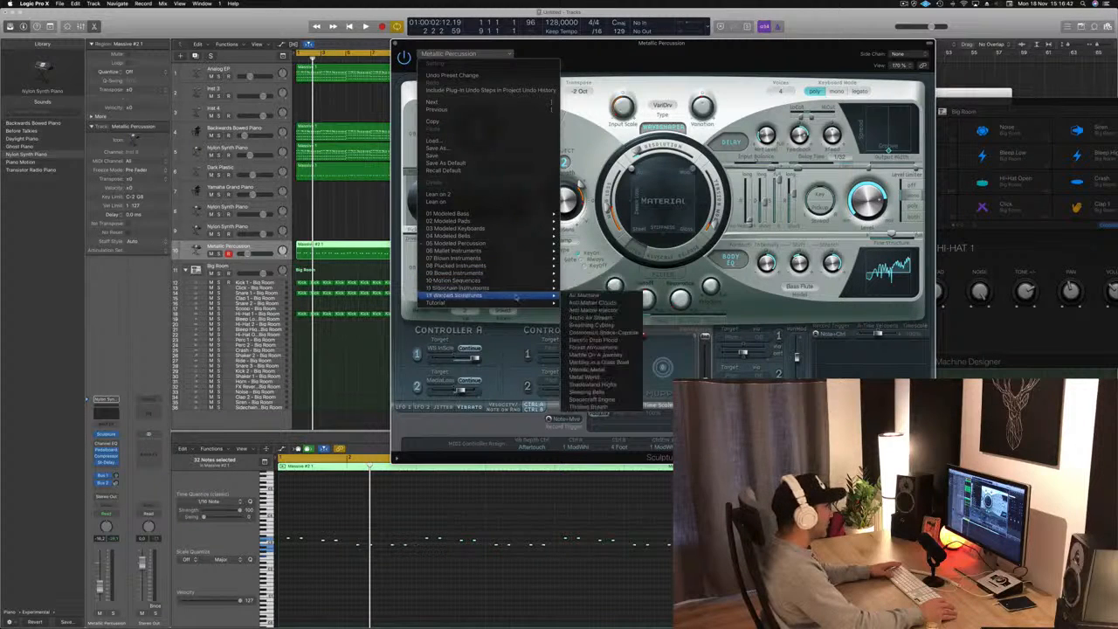
pyautogui.moveTo(520, 247)
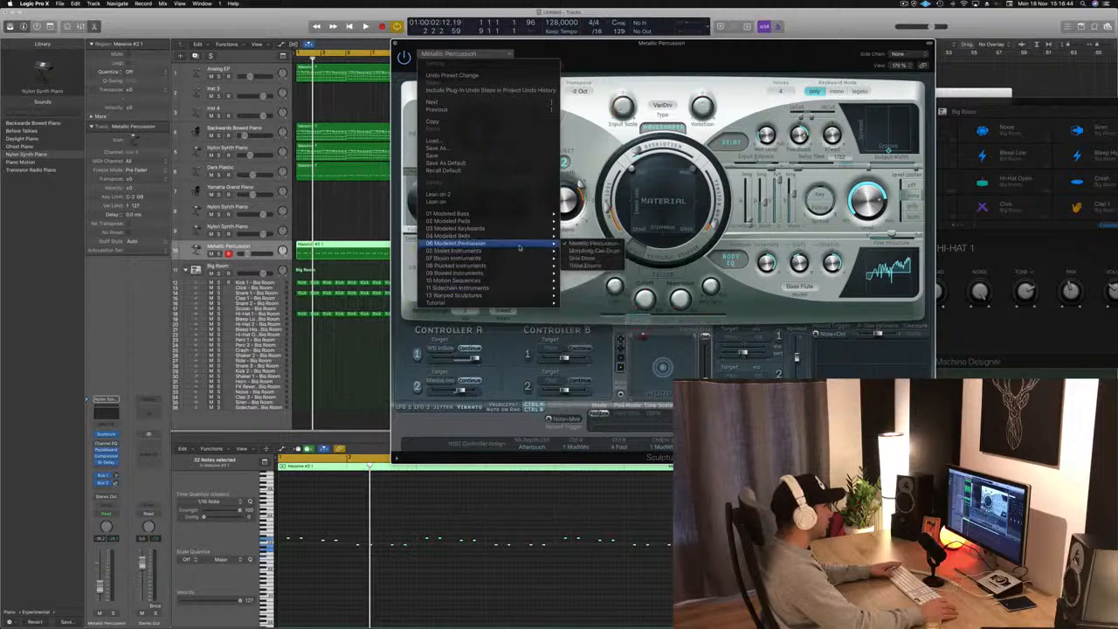
pyautogui.click(594, 243)
pyautogui.press('space')
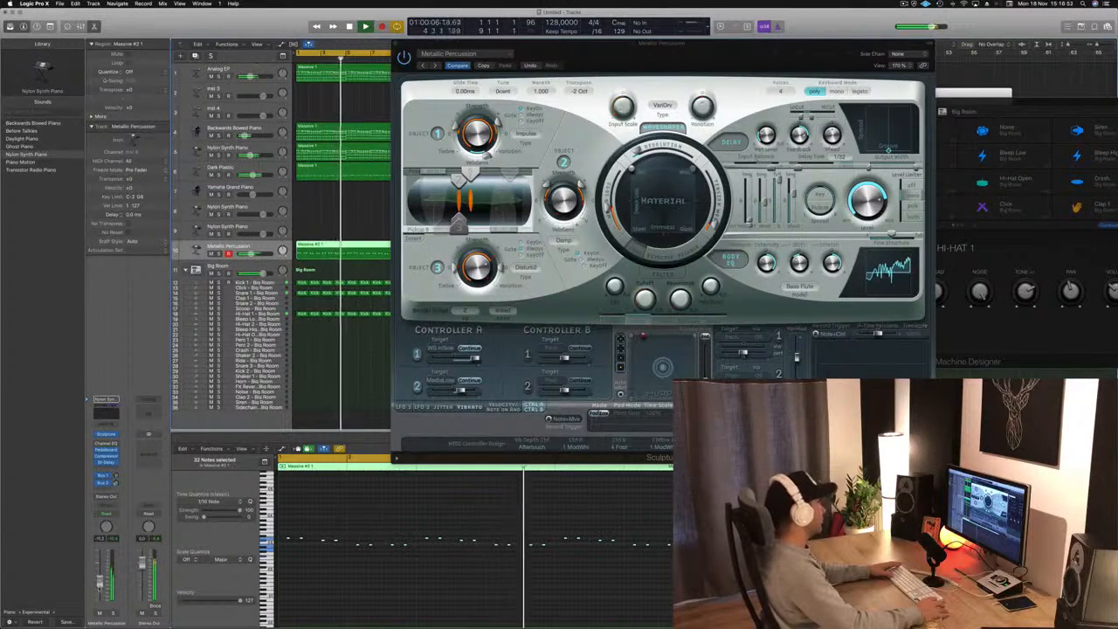
pyautogui.press('space')
pyautogui.press('space')
# Audition Morphing Can Drum, Skin Drum and the preset after Tribal Drums, then return to Tribal Drums, checking it soloed and in the mix.
pyautogui.click(434, 65)
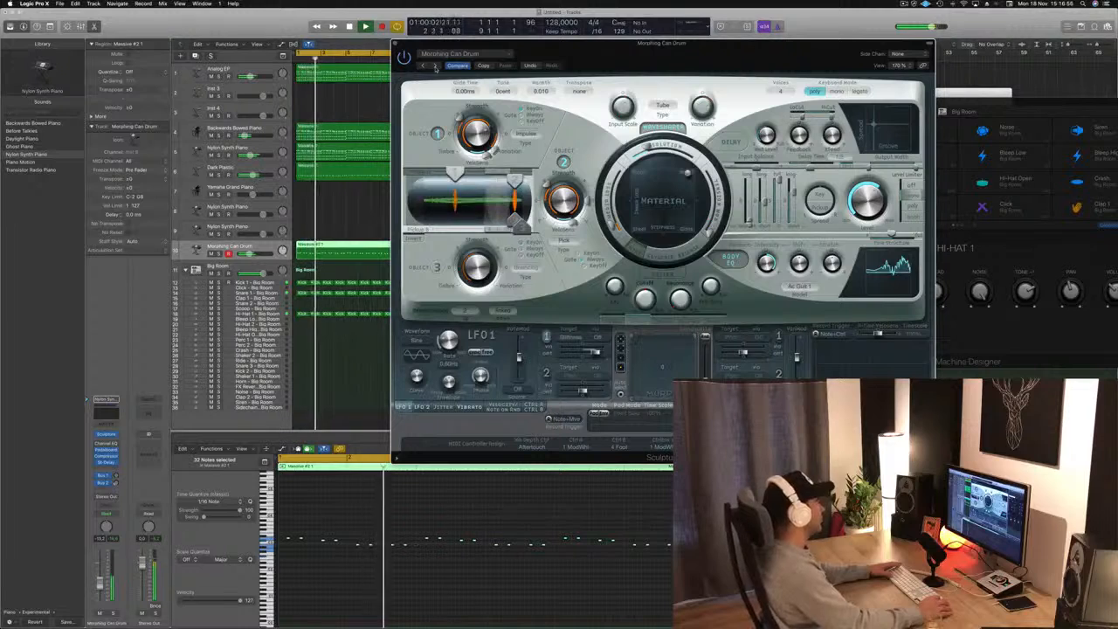
pyautogui.click(436, 67)
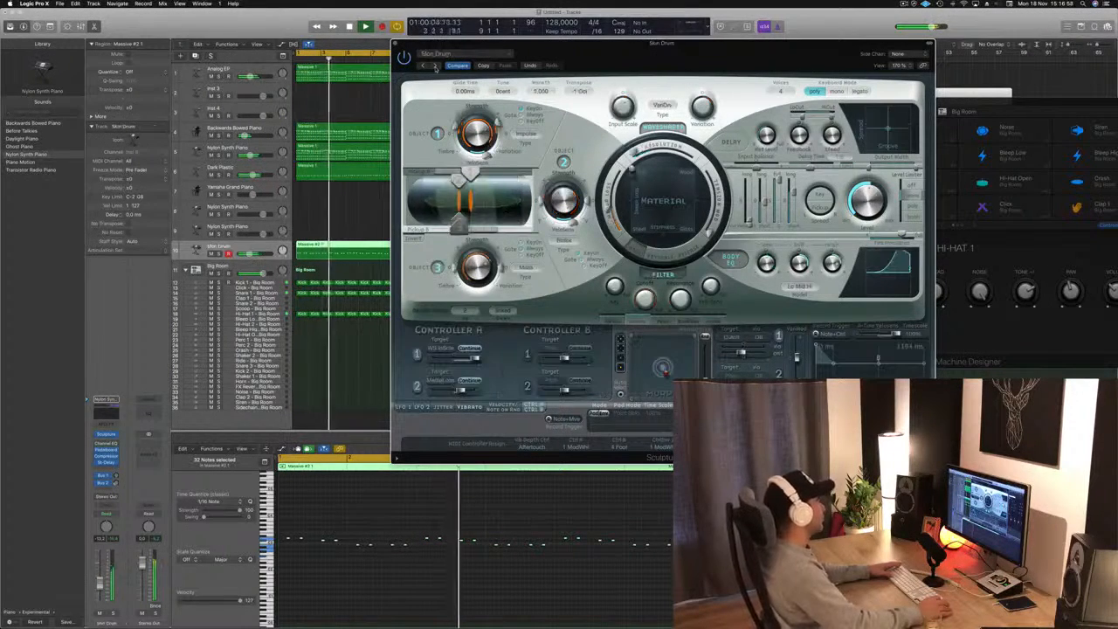
pyautogui.click(435, 67)
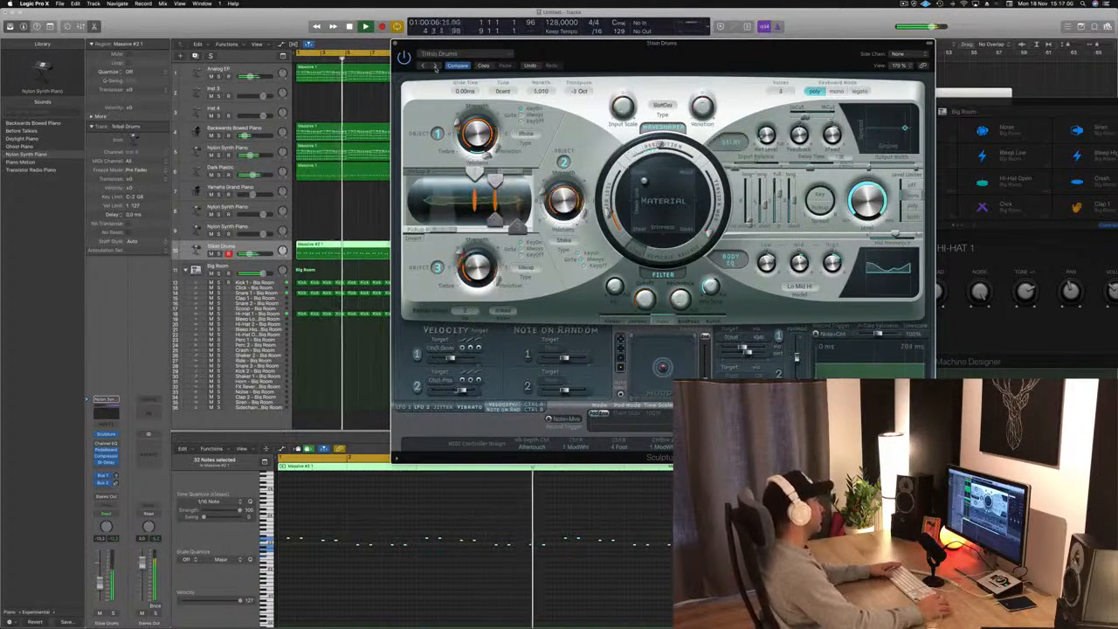
pyautogui.click(113, 615)
pyautogui.click(113, 614)
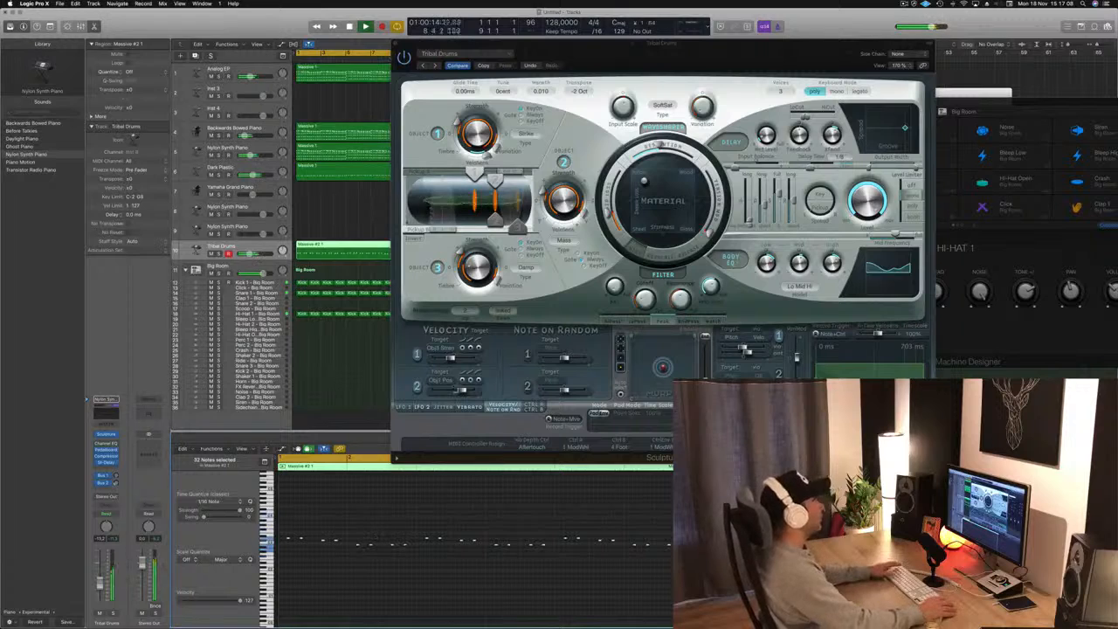
pyautogui.click(434, 65)
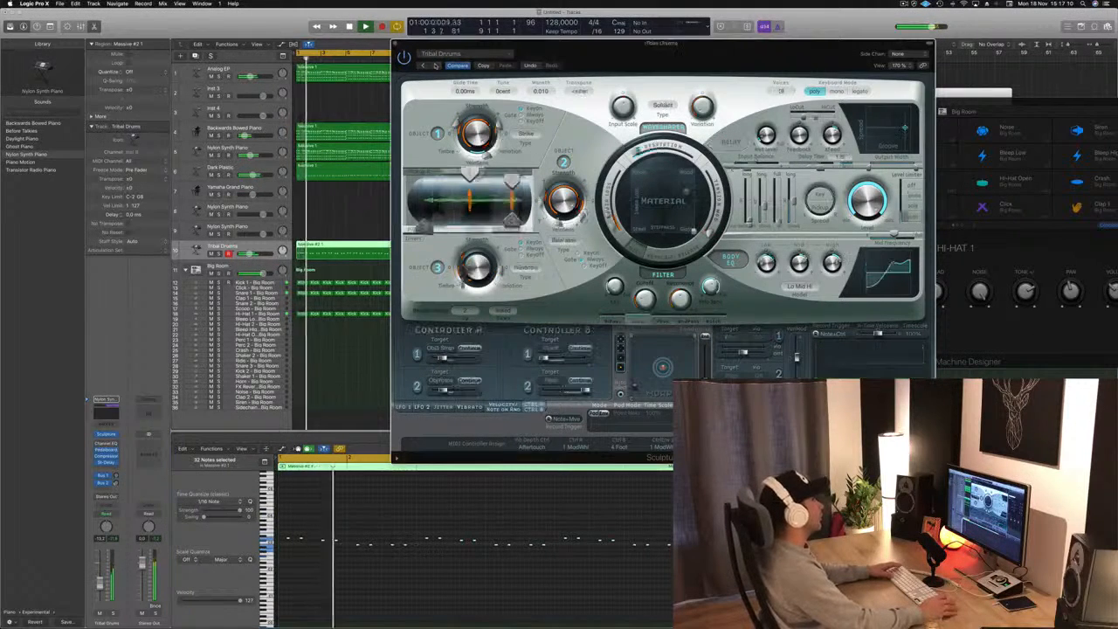
pyautogui.click(422, 67)
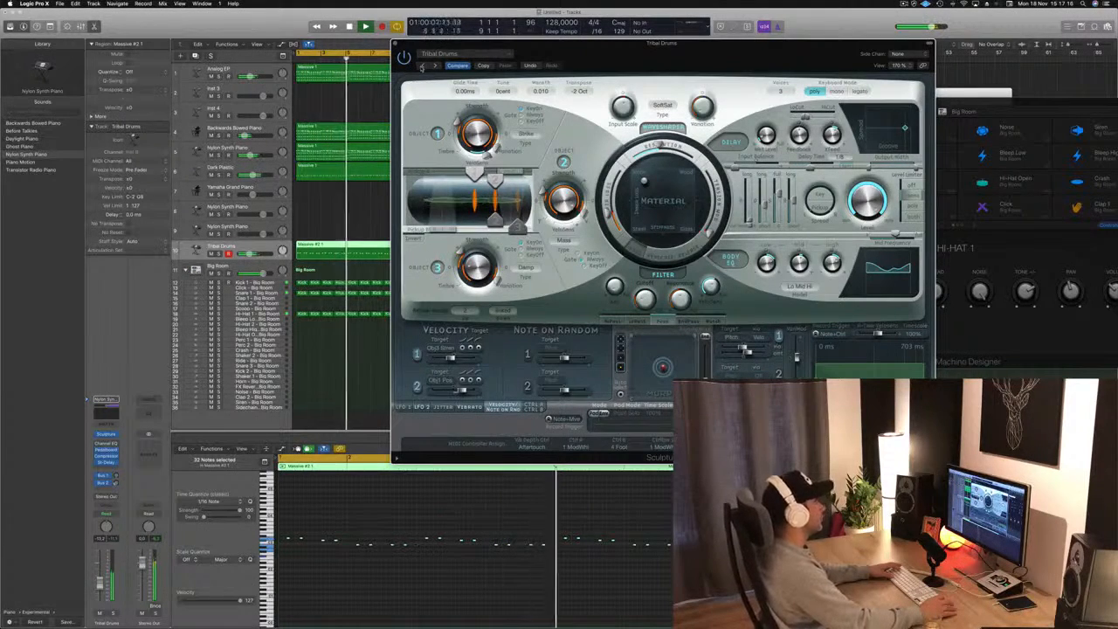
# Audition Sculpture's Modeled Keyboards presets during playback, from Air Stream Keyboard through Bright Keys and Cascade to Curly Wurly.
pyautogui.moveTo(635, 58); pyautogui.dragTo(456, 59)
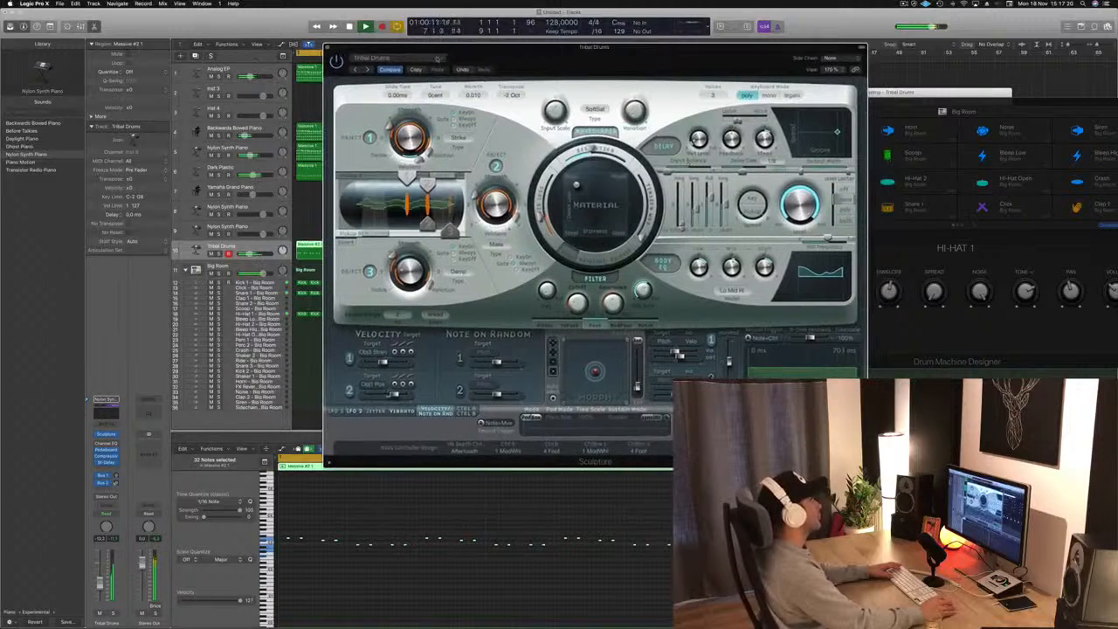
pyautogui.click(386, 59)
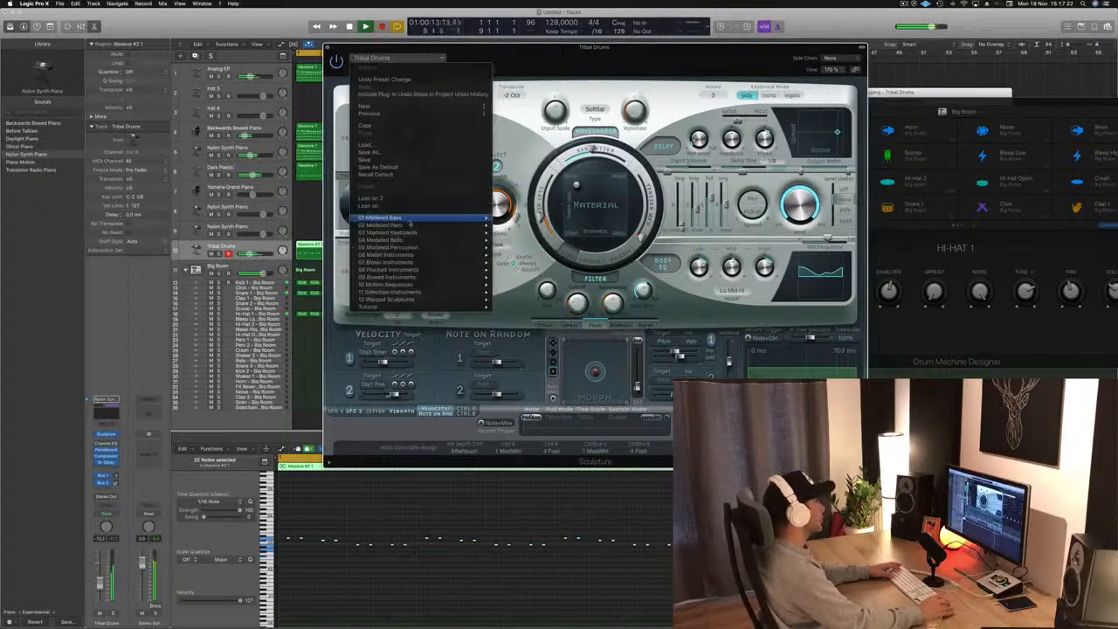
pyautogui.moveTo(406, 227)
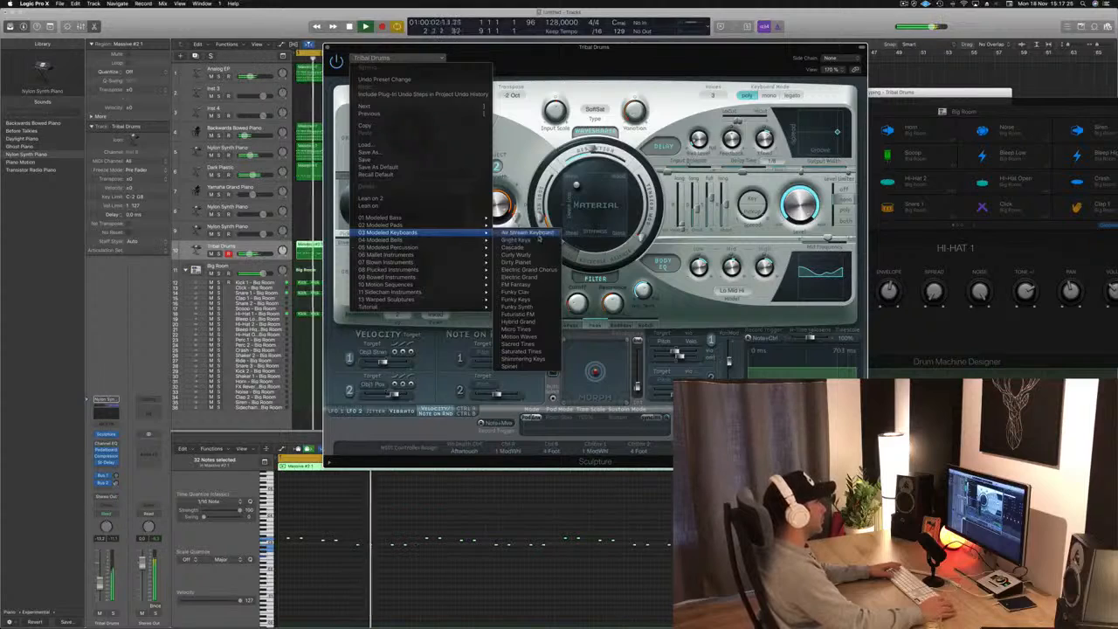
pyautogui.click(538, 234)
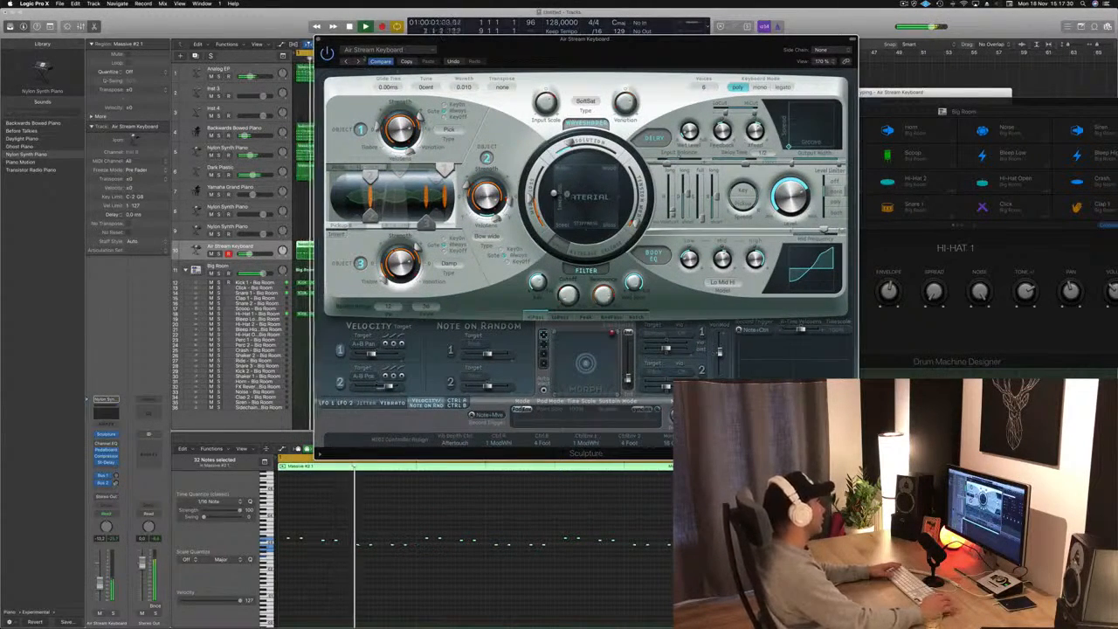
pyautogui.click(357, 62)
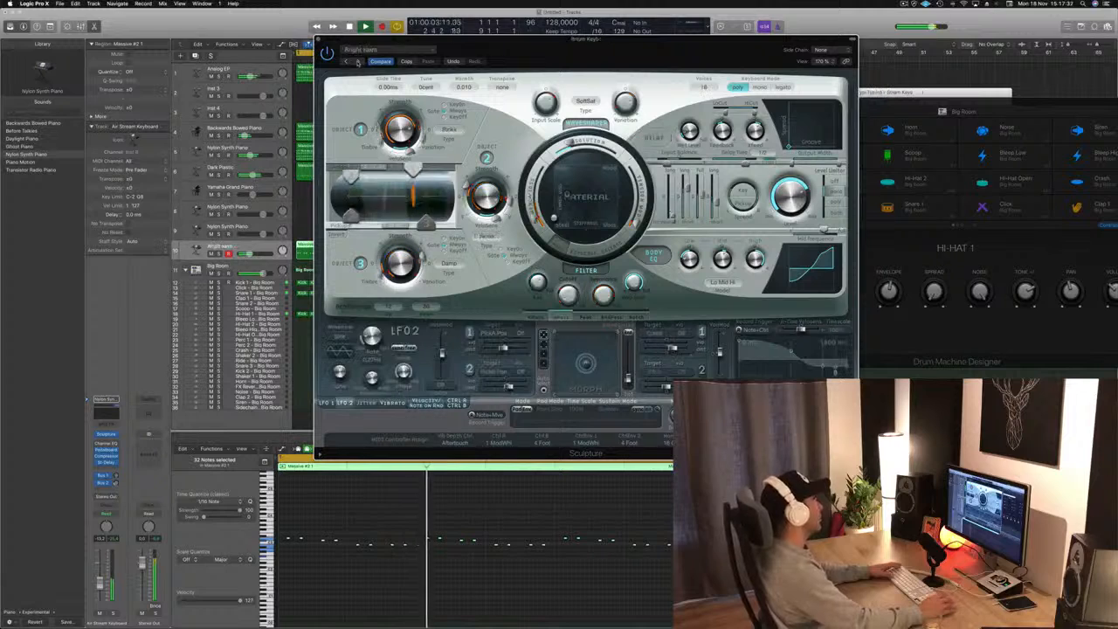
pyautogui.click(357, 62)
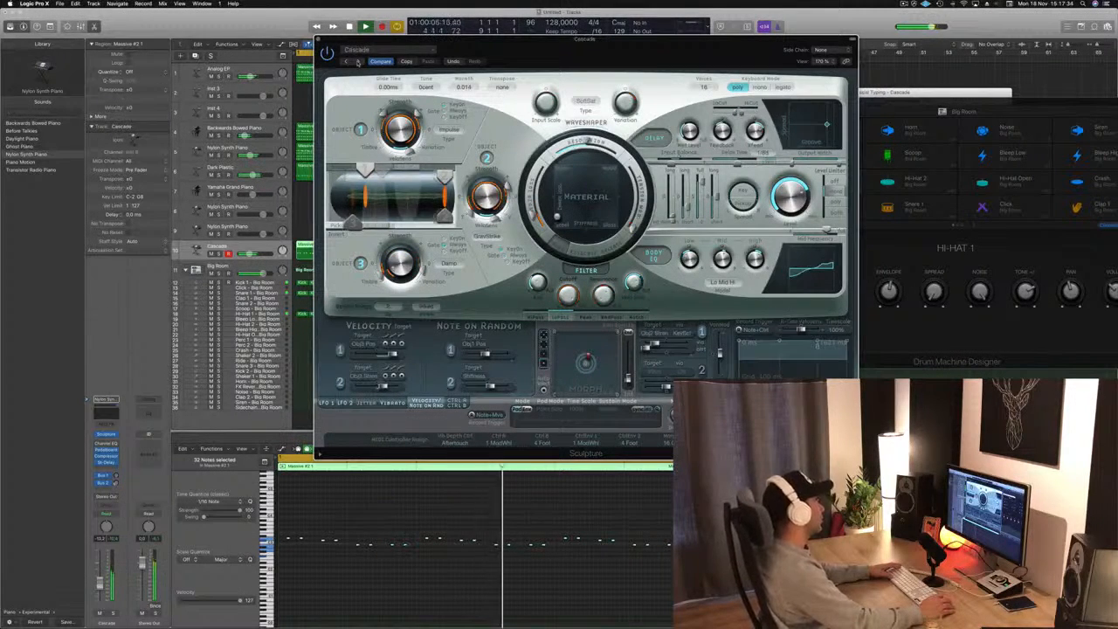
pyautogui.click(357, 62)
pyautogui.moveTo(545, 52); pyautogui.dragTo(550, 52)
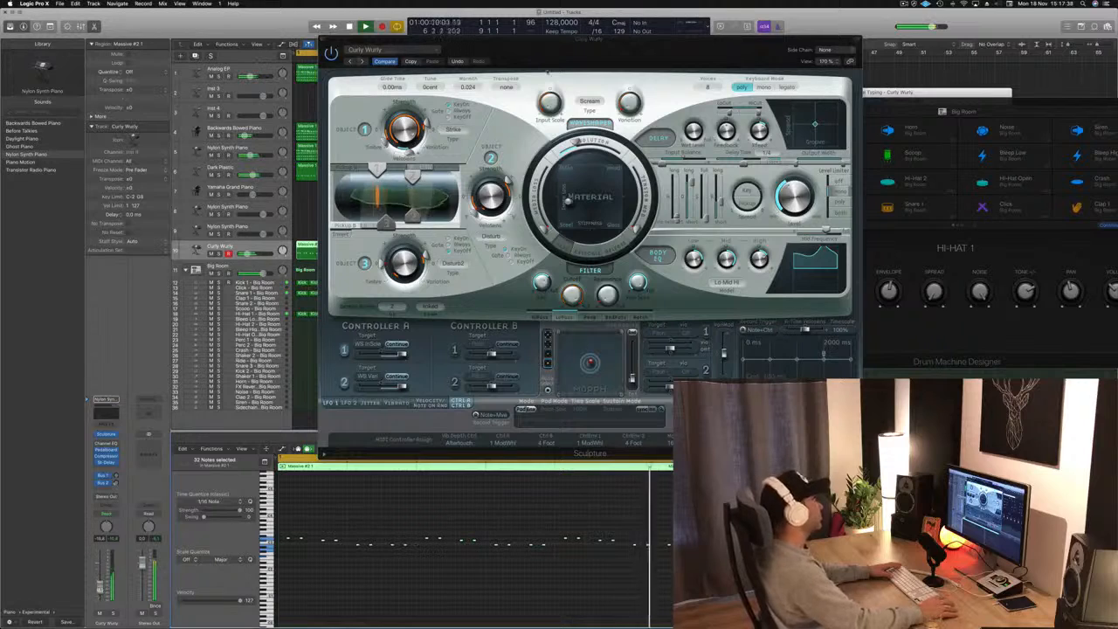
# Continue through the Modeled Keyboards presets during playback, including Electric Grand, FM Fantasy, Funky Keys and Micro Tines, stopping at Motion Waves.
pyautogui.click(360, 62)
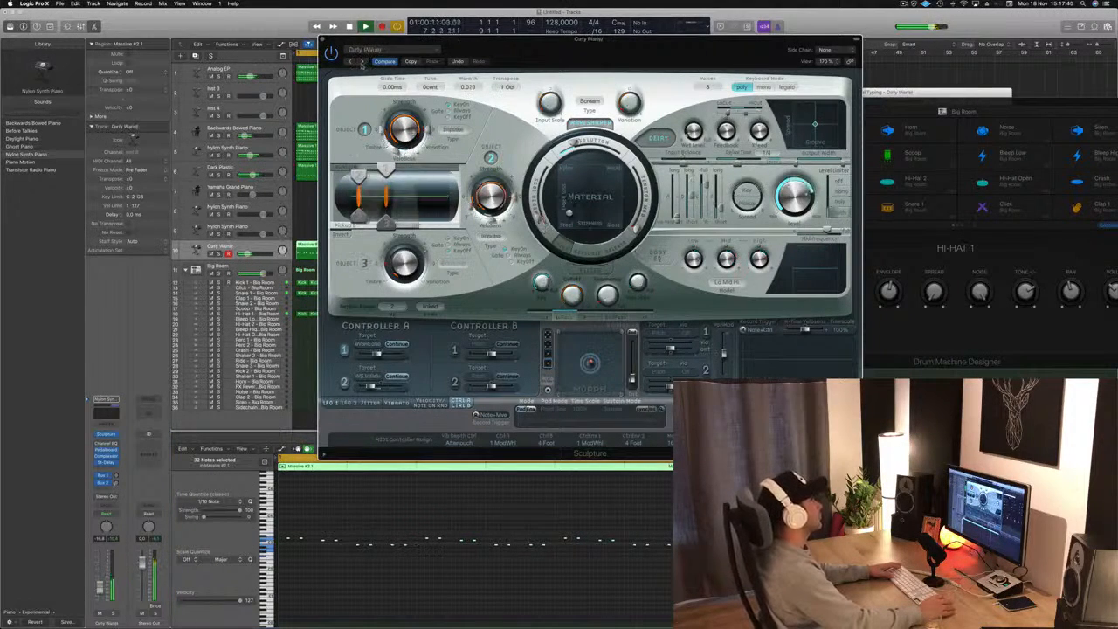
pyautogui.click(363, 63)
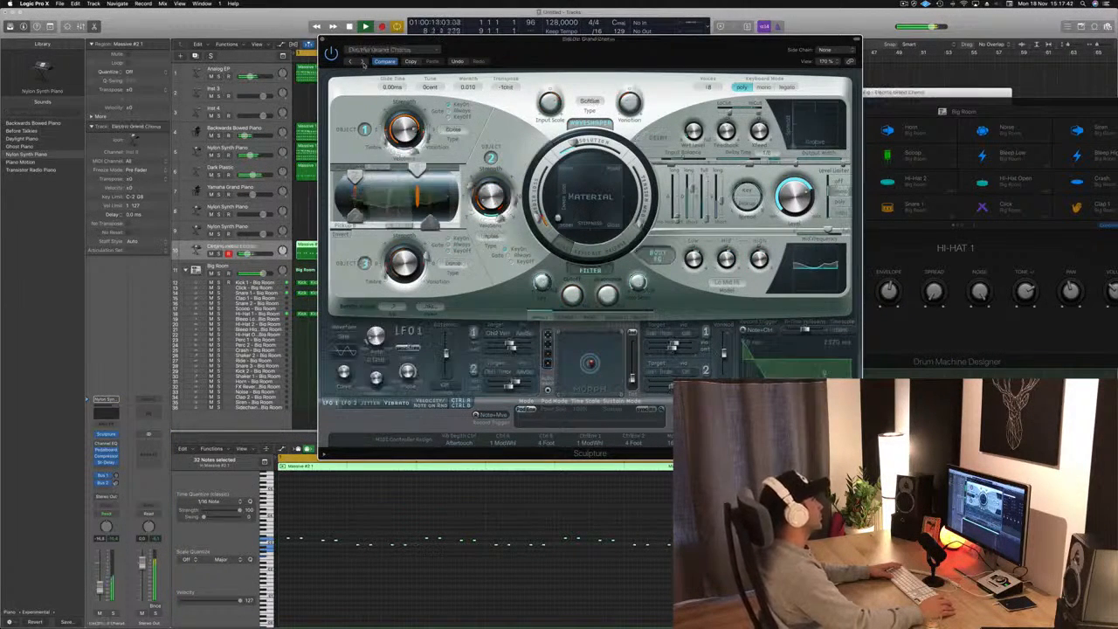
pyautogui.click(362, 63)
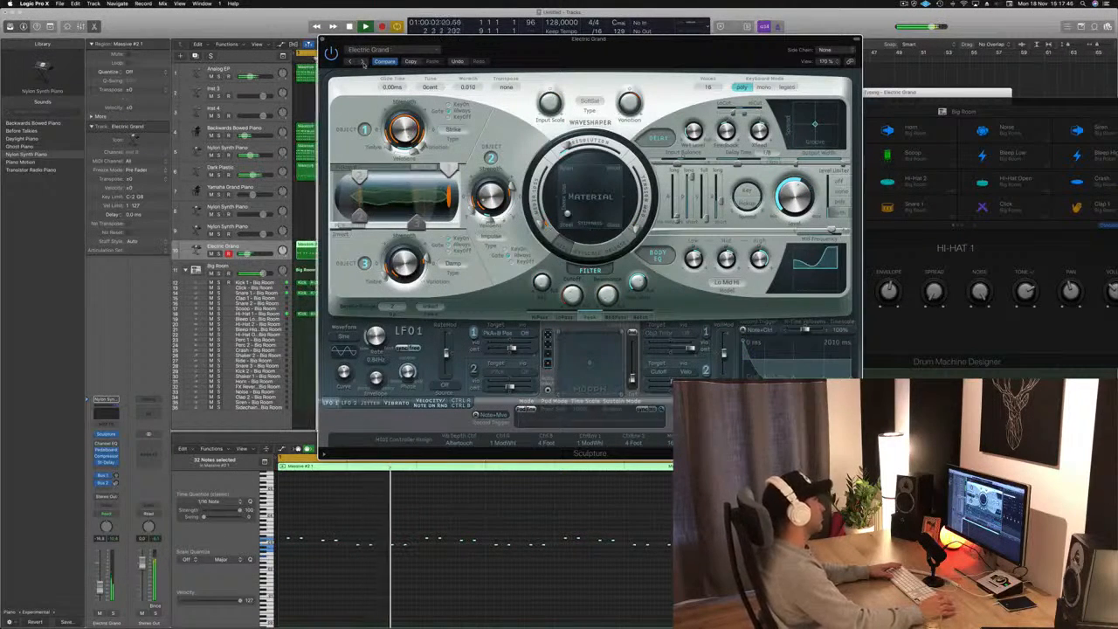
pyautogui.click(363, 63)
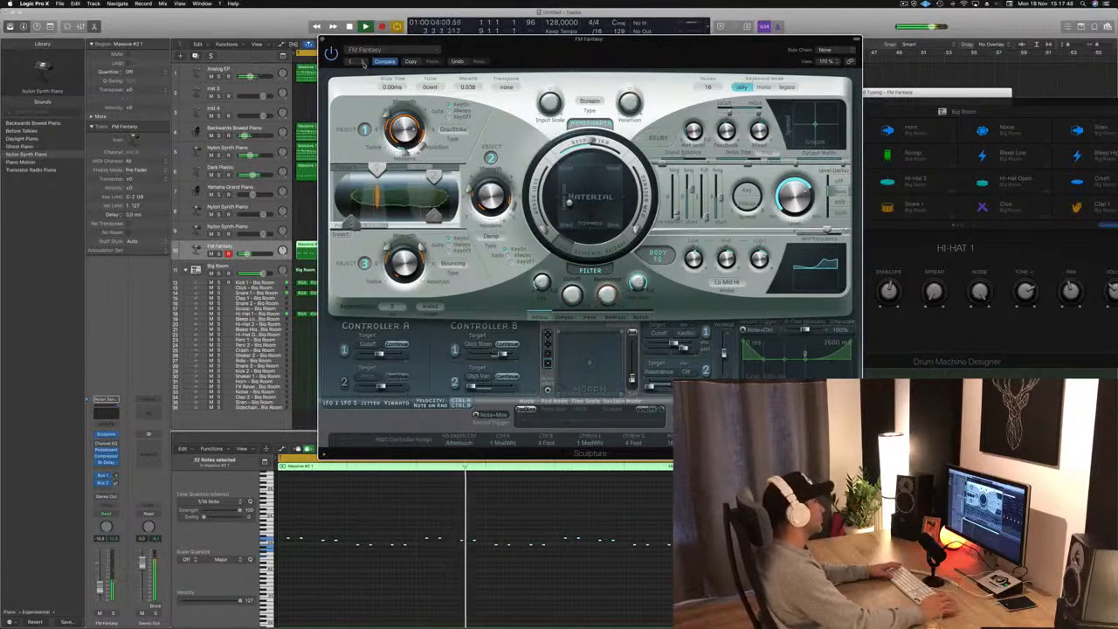
pyautogui.click(363, 63)
pyautogui.click(363, 63)
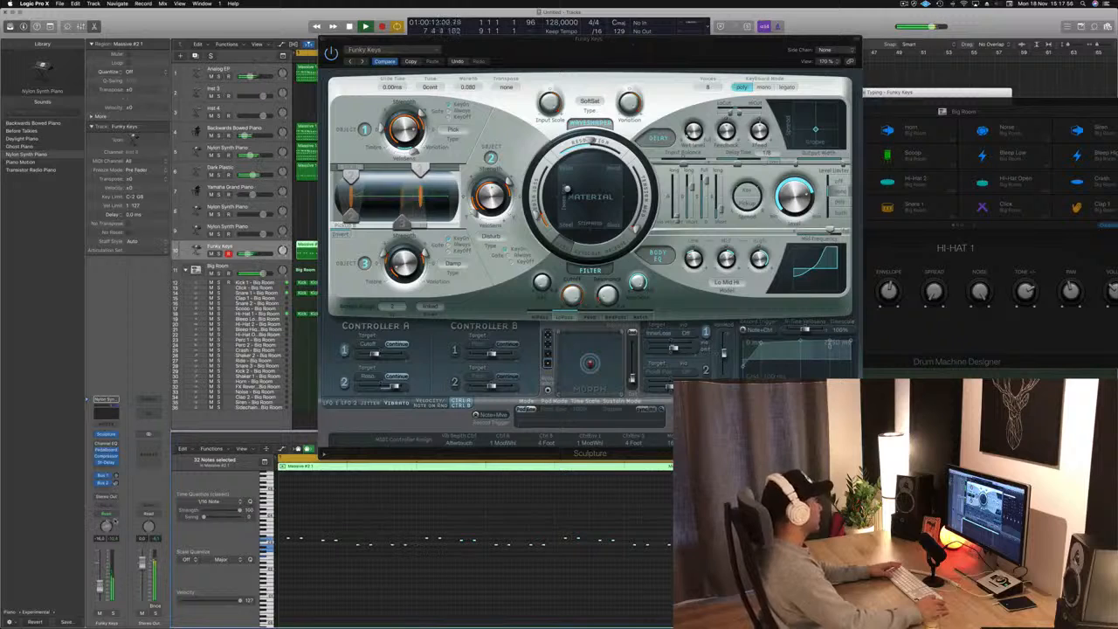
pyautogui.click(363, 63)
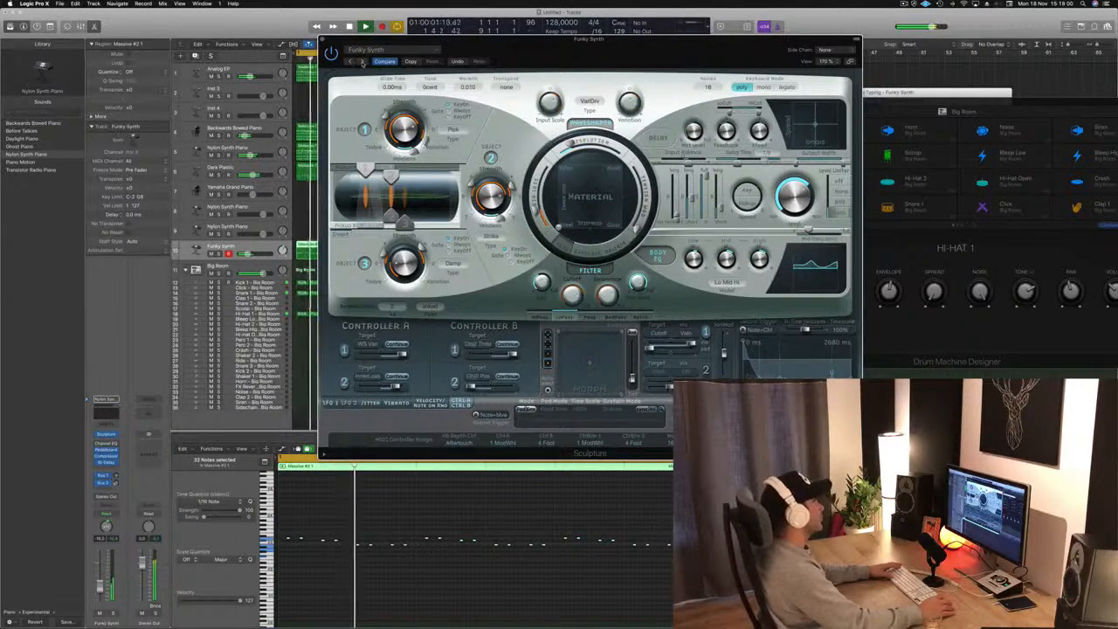
pyautogui.click(363, 63)
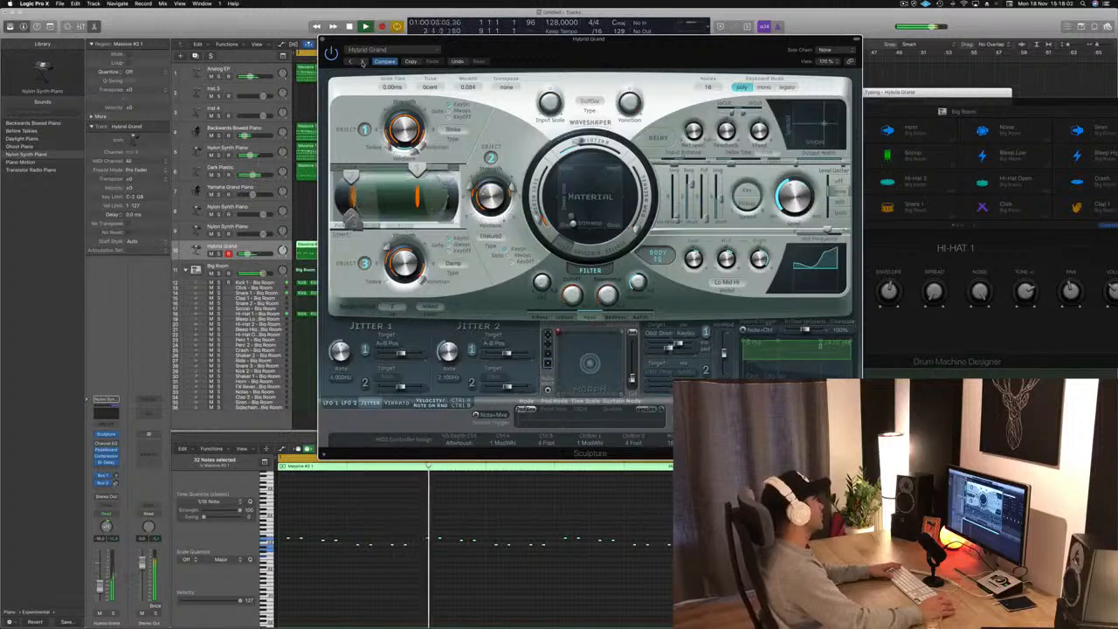
pyautogui.click(364, 63)
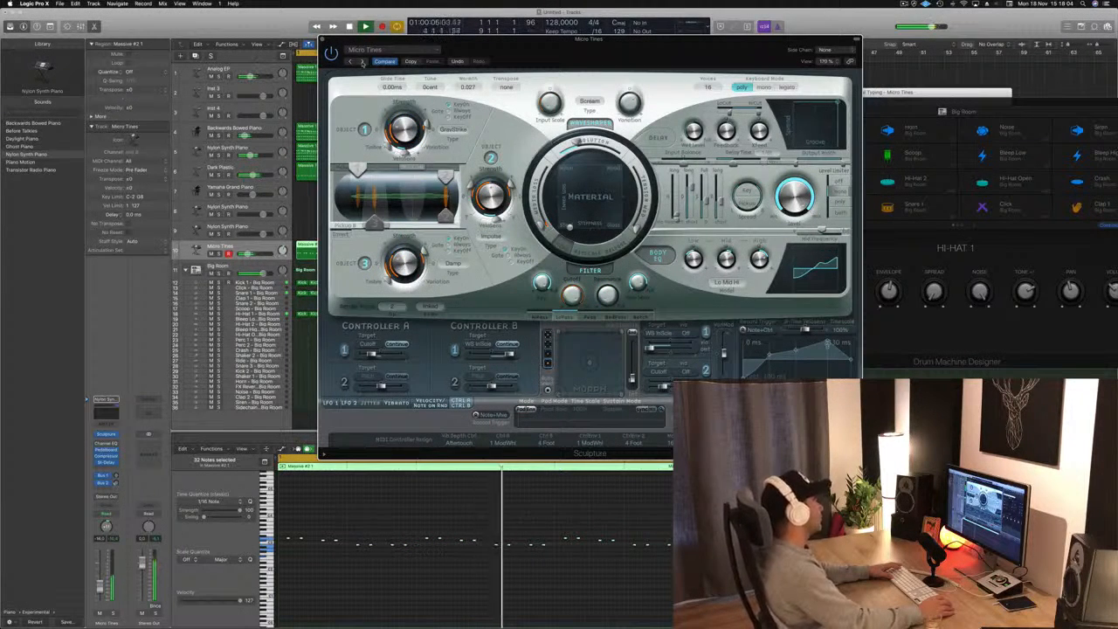
pyautogui.click(364, 63)
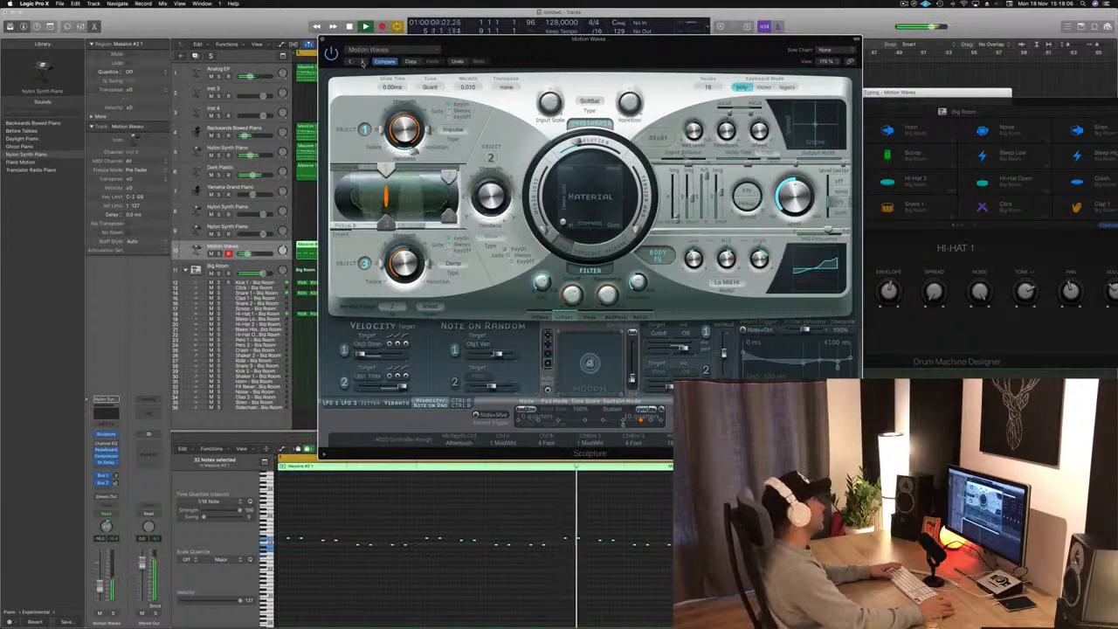
# Continue auditioning Sculpture presets during playback, through Sacred Tines and Saturated Tines, and settle on Angel Bells.
pyautogui.click(363, 62)
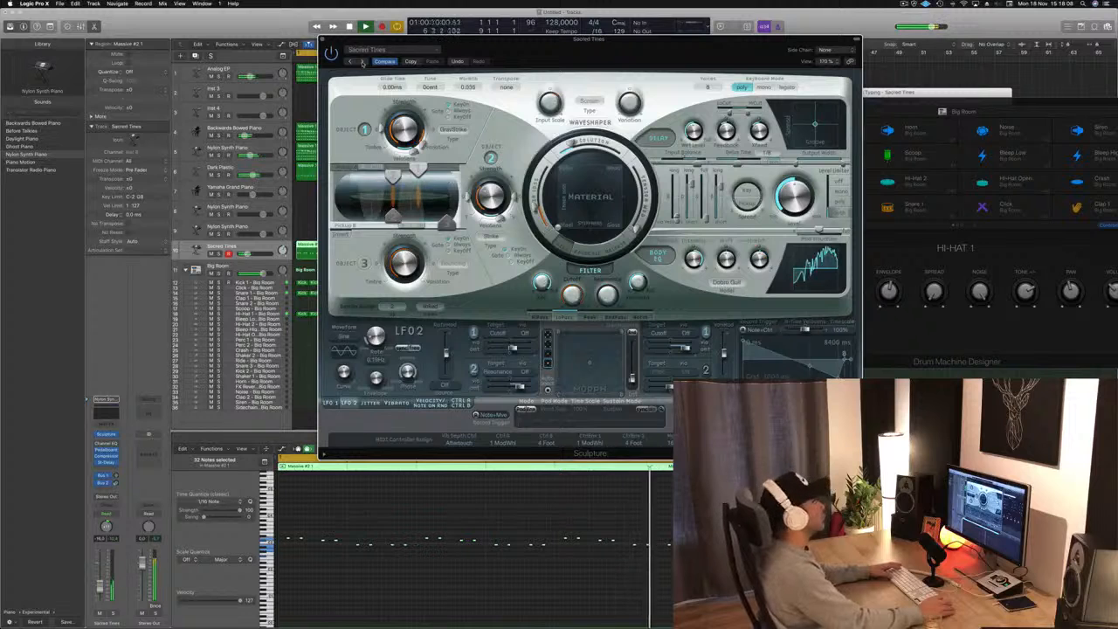
pyautogui.click(363, 63)
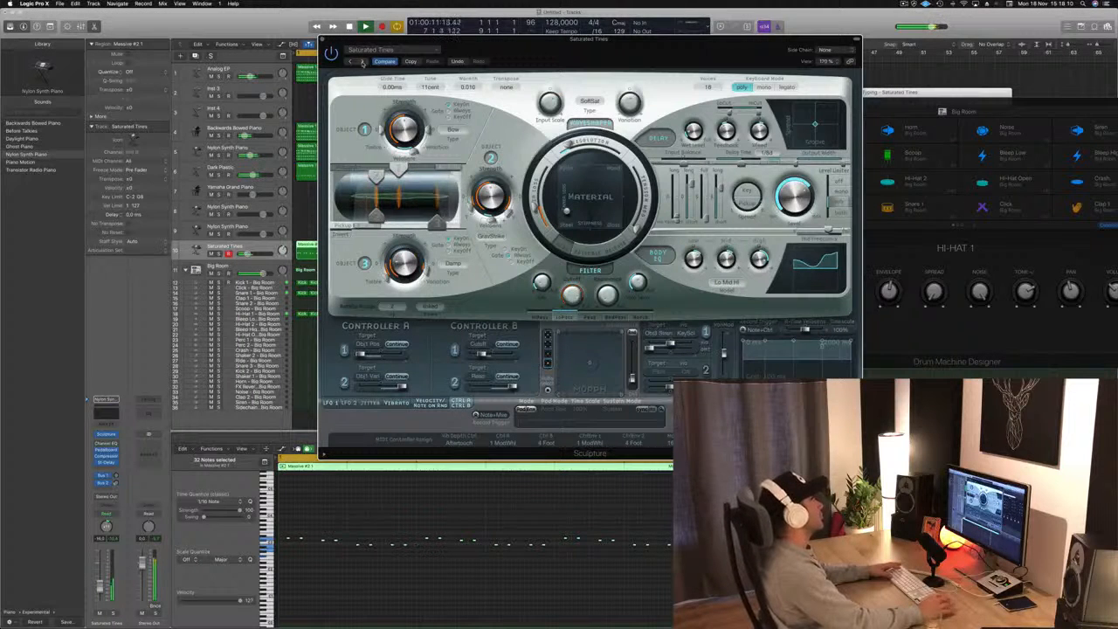
pyautogui.click(363, 62)
pyautogui.click(364, 63)
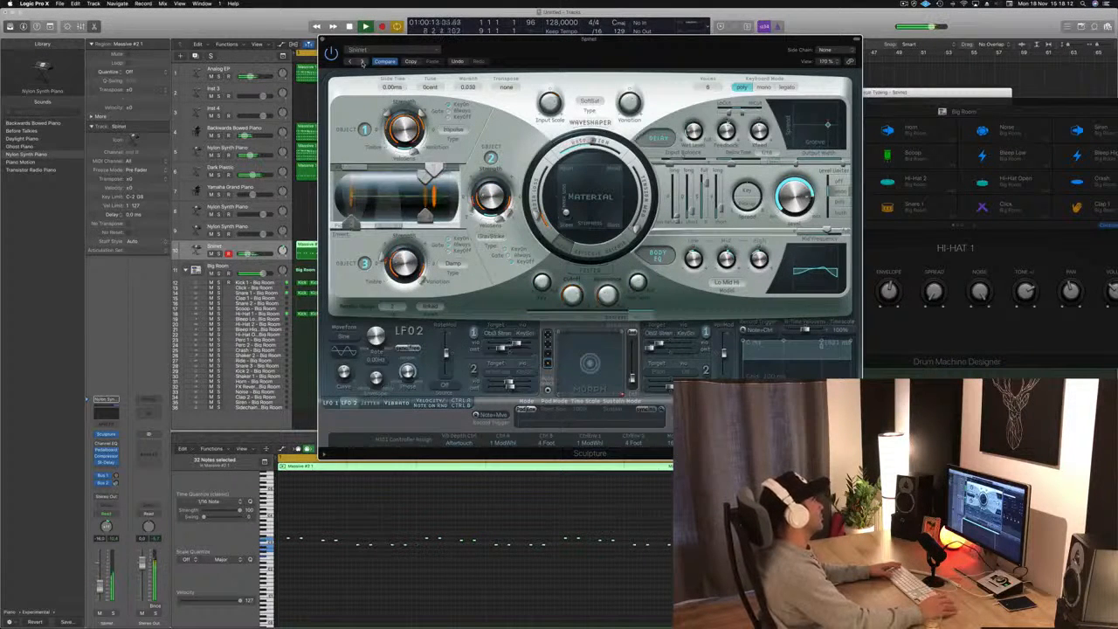
pyautogui.click(363, 63)
pyautogui.moveTo(548, 49)
pyautogui.mouseDown()
pyautogui.moveTo(520, 40)
pyautogui.moveTo(576, 39)
pyautogui.mouseUp()
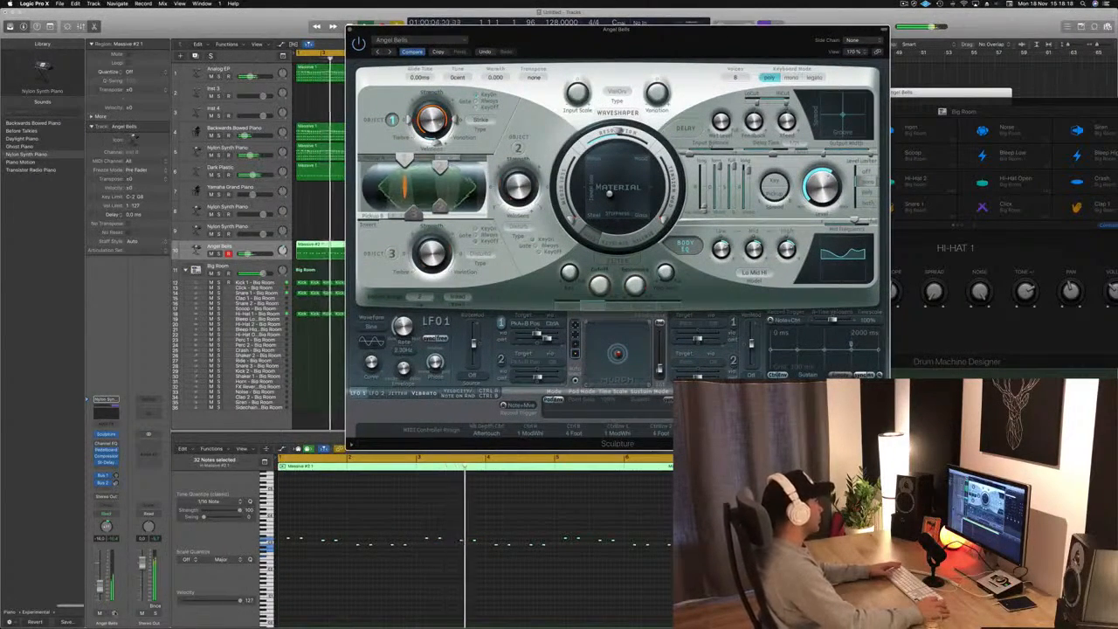
# Compare the Angel Bells melody soloed and in the mix, then lower its track volume slightly.
pyautogui.press('s')
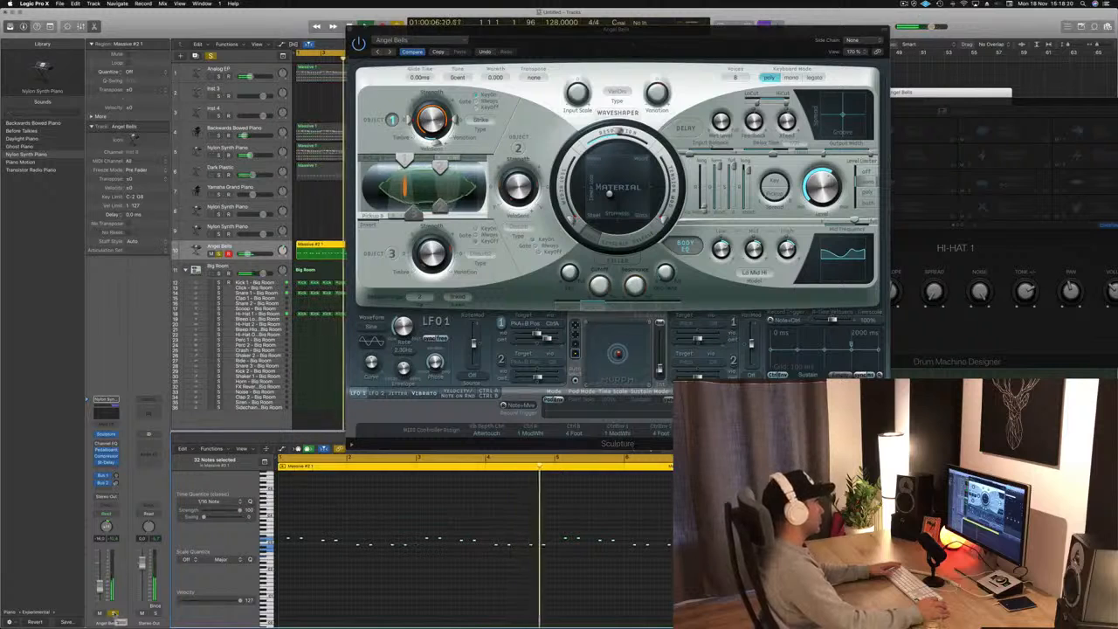
pyautogui.press('s')
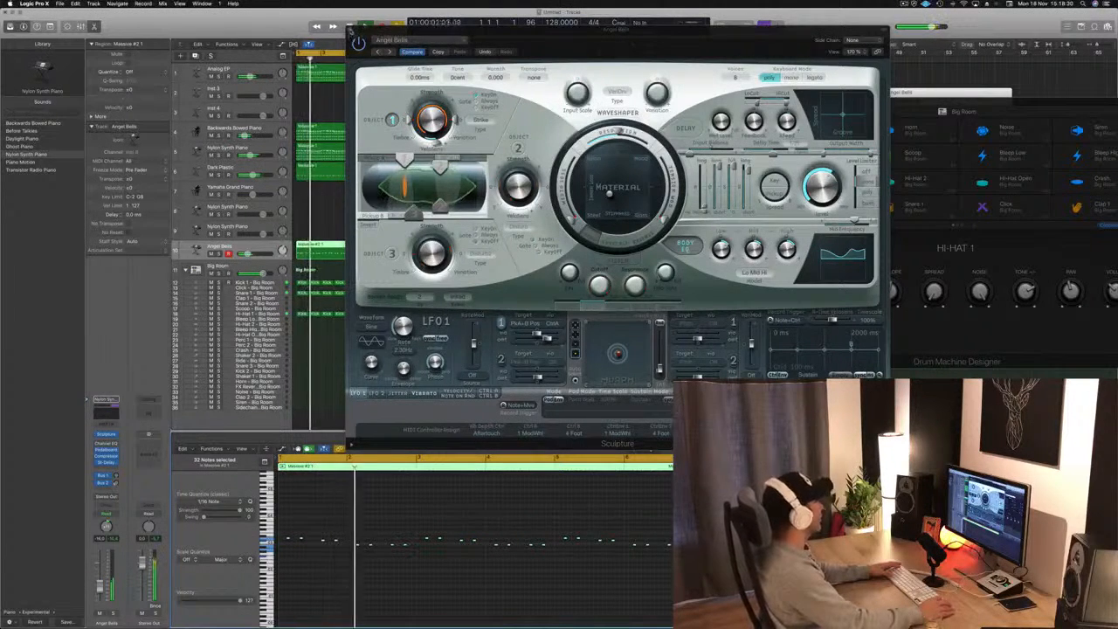
pyautogui.click(351, 30)
pyautogui.click(218, 253)
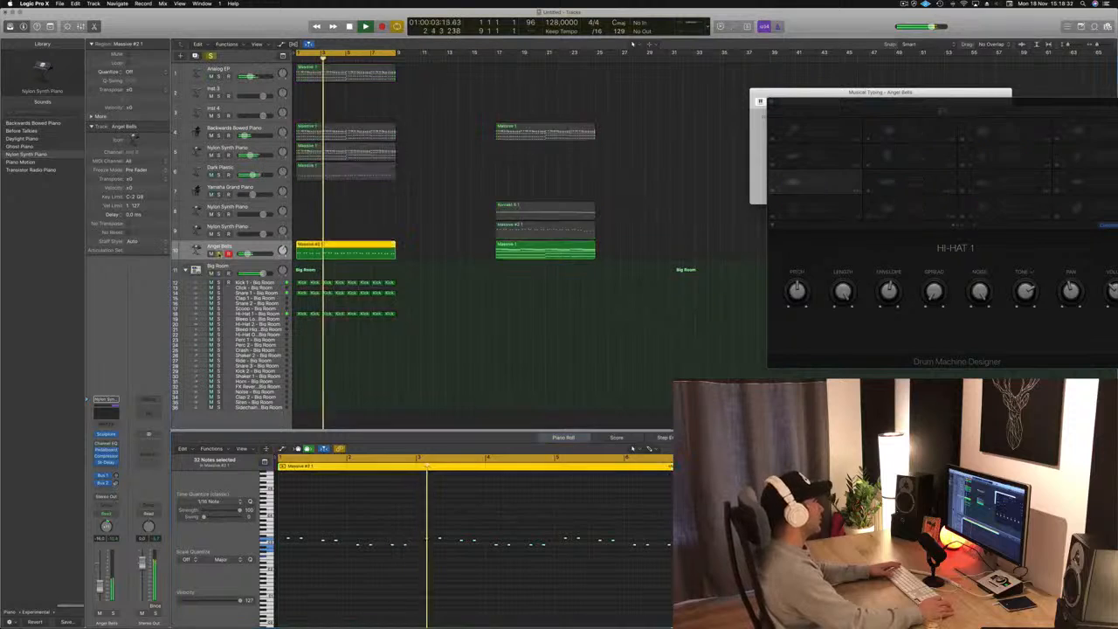
pyautogui.press('s')
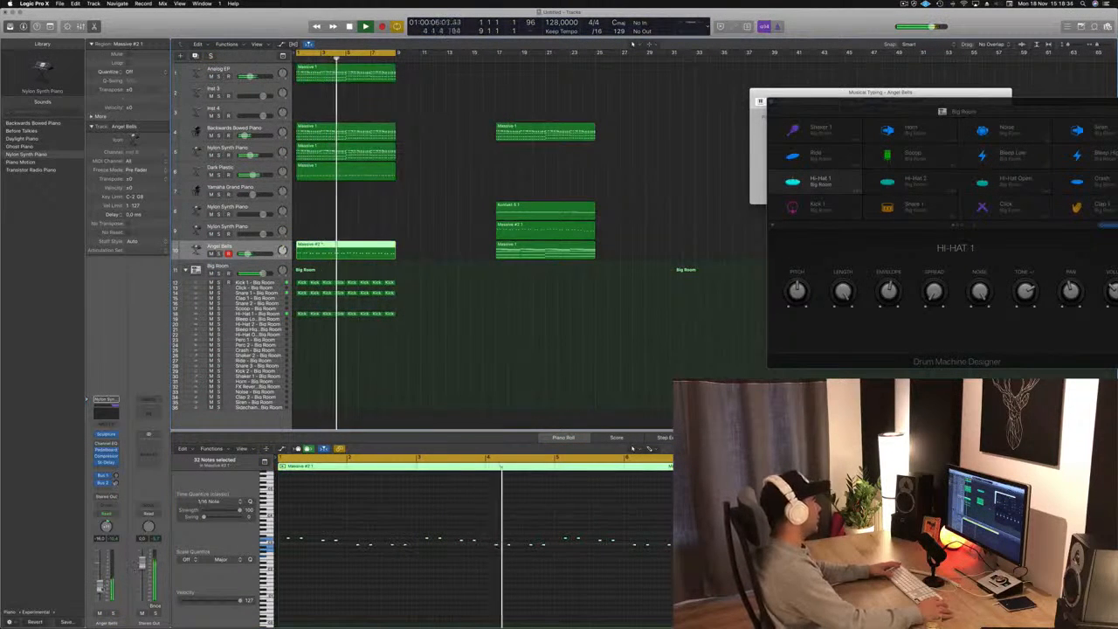
pyautogui.press('Return')
pyautogui.press('space')
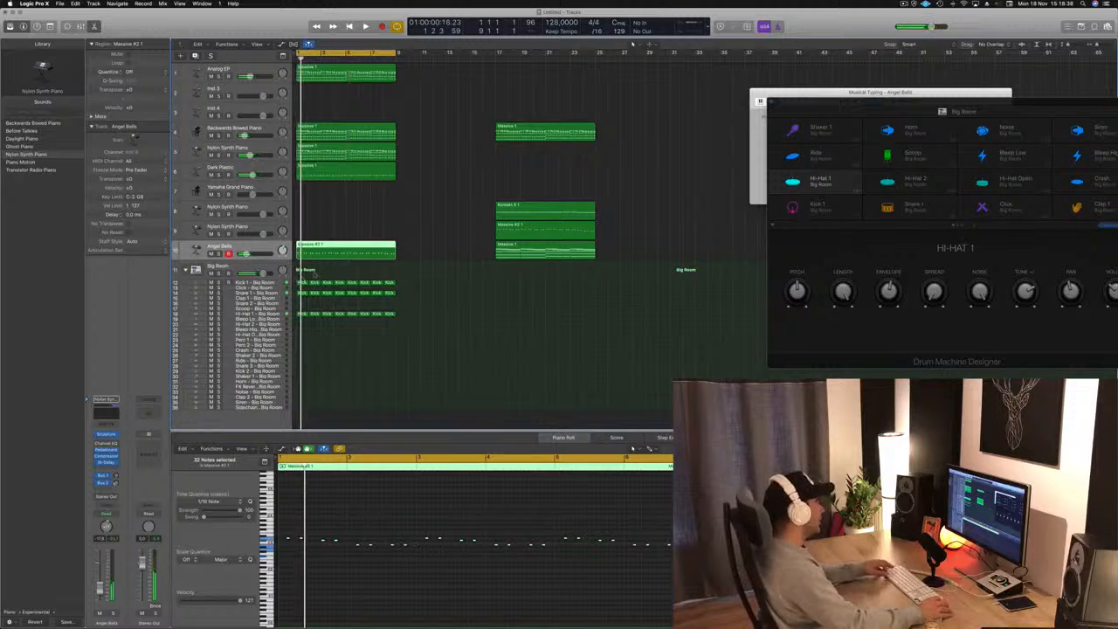
# Copy the first one-bar Hi-Hat 1 region onto the Shaker 2 track at bar 1.
pyautogui.click(302, 314)
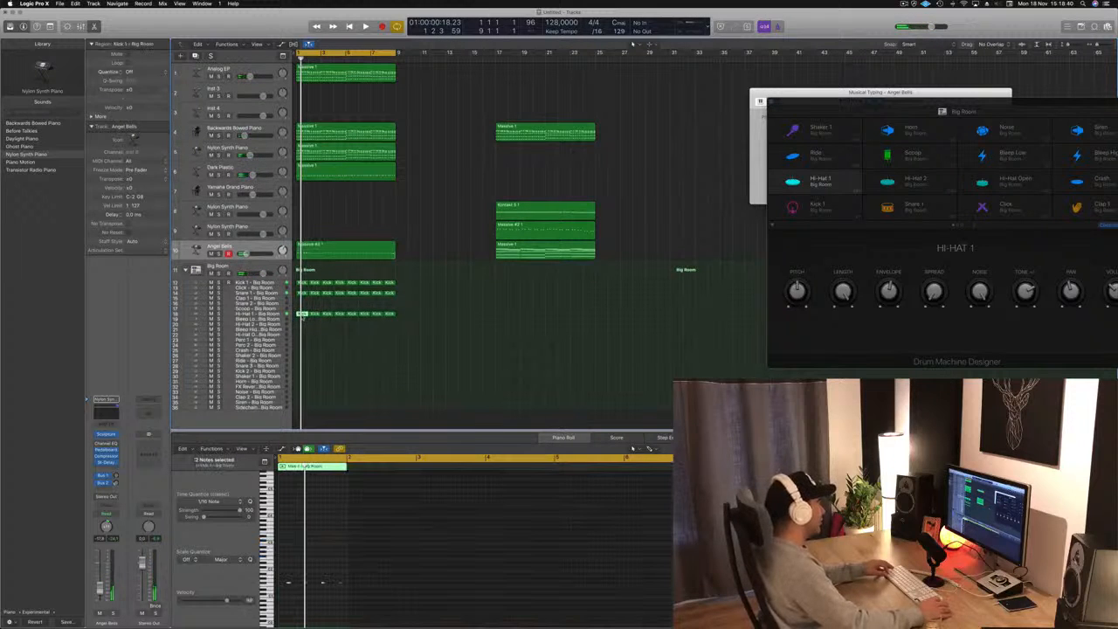
pyautogui.moveTo(301, 316); pyautogui.dragTo(299, 365)
pyautogui.press('space')
# Duplicate the notes in the Shaker 2 region into eight evenly spaced hits, shift them a sixteenth note off the beat, and play them back.
pyautogui.moveTo(287, 548); pyautogui.dragTo(359, 613)
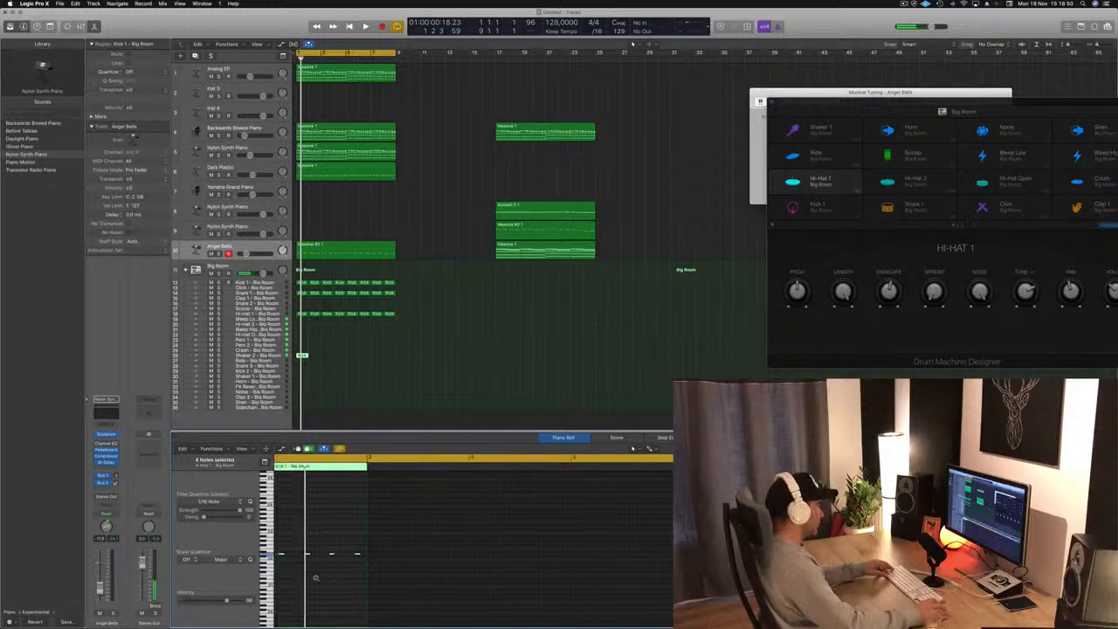
pyautogui.hscroll(-3, 332, 579)
pyautogui.moveTo(328, 556); pyautogui.dragTo(289, 551)
pyautogui.moveTo(288, 547); pyautogui.dragTo(602, 576)
pyautogui.moveTo(298, 555); pyautogui.dragTo(313, 555)
pyautogui.press('space')
pyautogui.press('space')
pyautogui.press('space')
# Repeat the one-bar Shaker 2 region across the eight-bar loop and lower the channel's volume during playback.
pyautogui.click(210, 355)
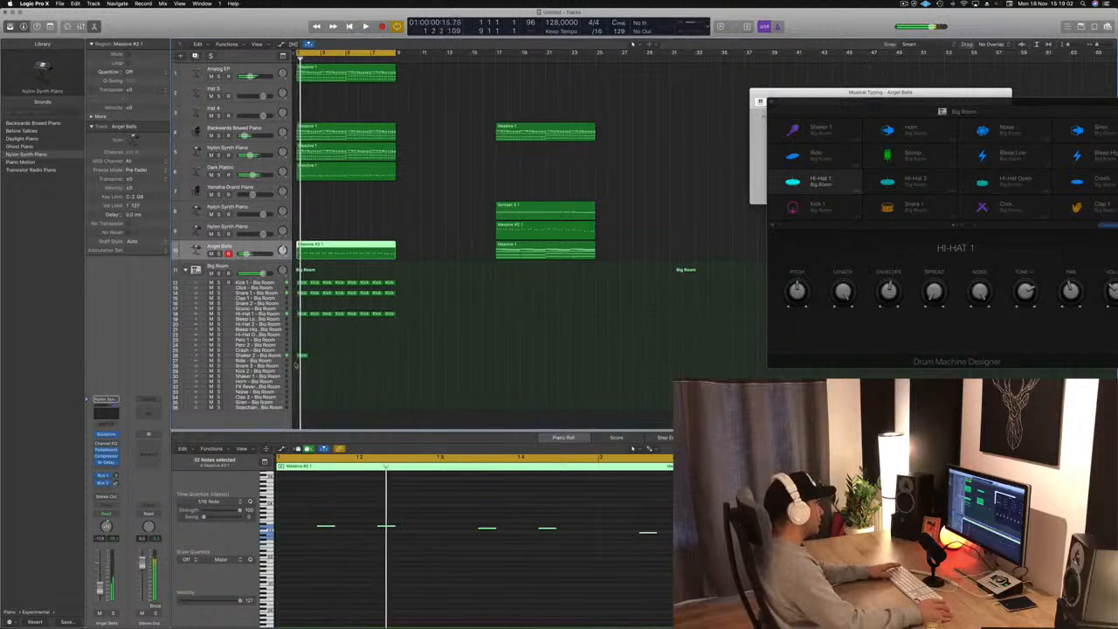
pyautogui.click(301, 355)
pyautogui.moveTo(302, 357); pyautogui.dragTo(354, 359)
pyautogui.press('space')
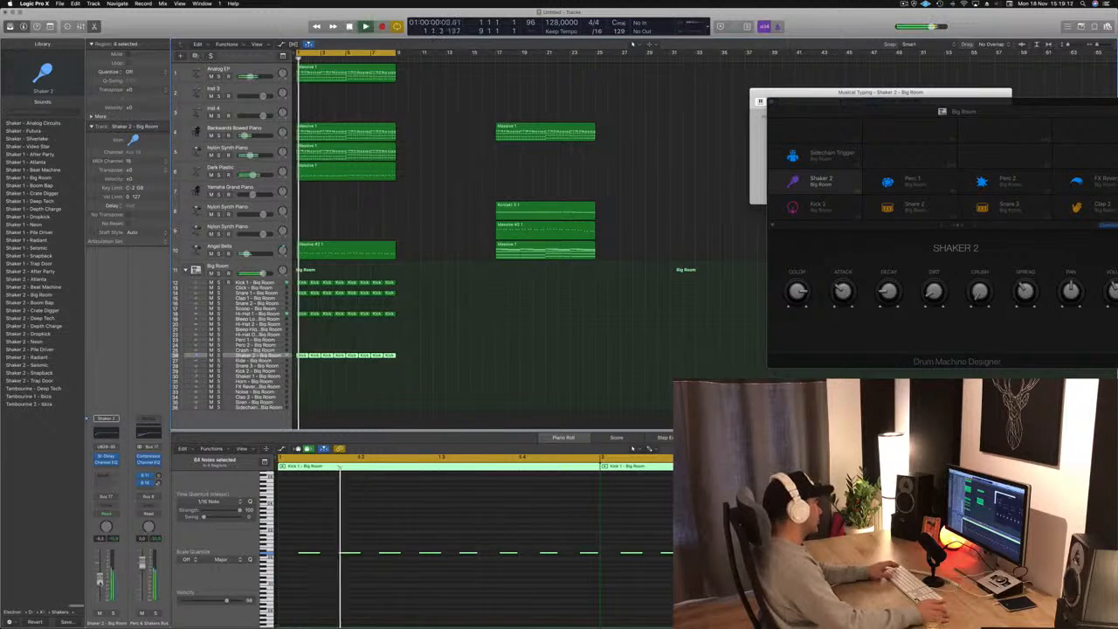
pyautogui.press('space')
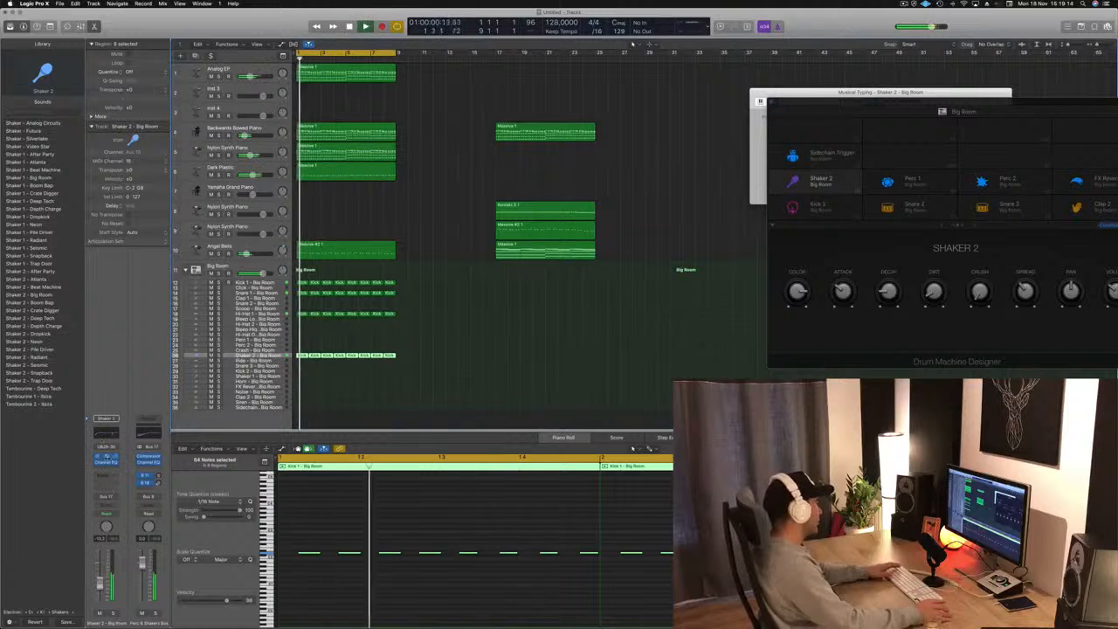
# Audition Stereo Delay presets on Shaker 2, including Dual 1/16 Slap, 1/8 Note and Dual 1/2 Note Dotted, and settle on 1/16 Note.
pyautogui.click(106, 456)
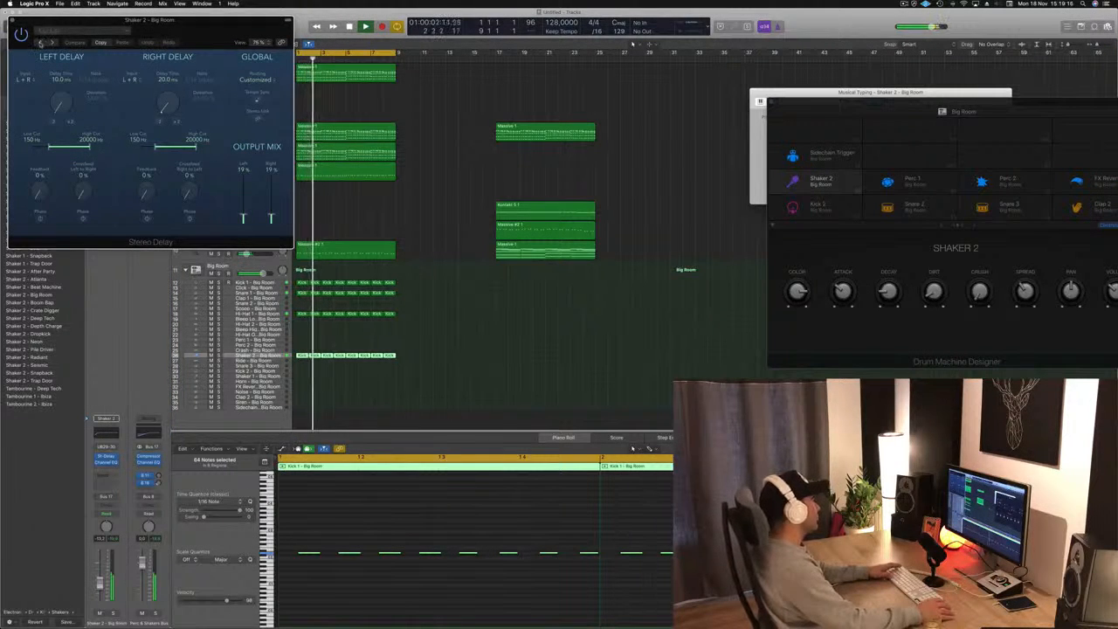
pyautogui.click(40, 43)
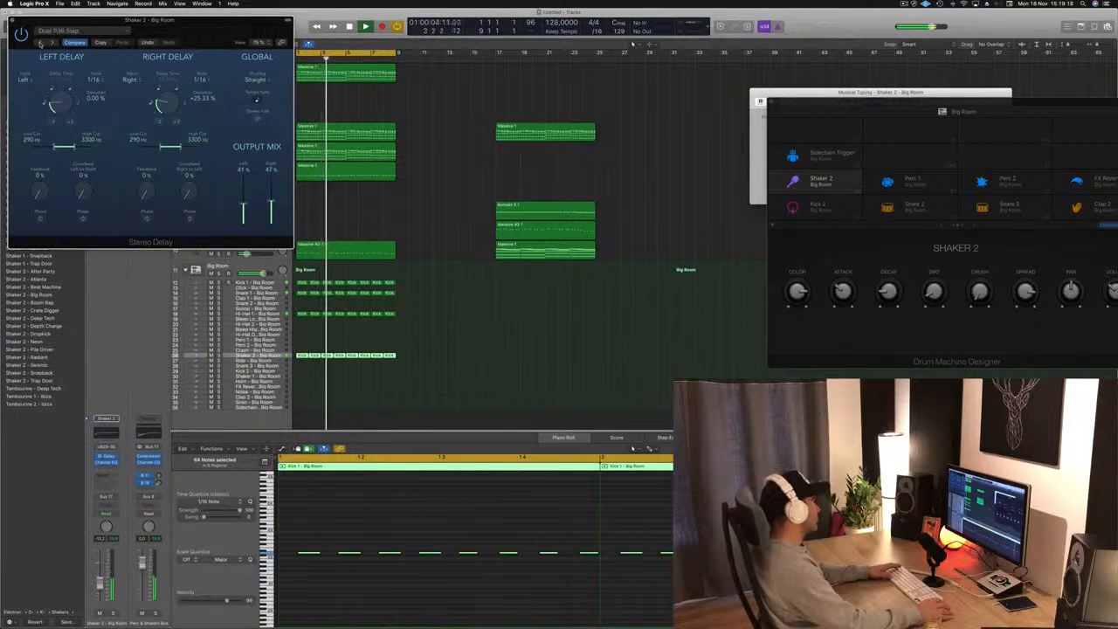
pyautogui.click(39, 42)
pyautogui.click(79, 30)
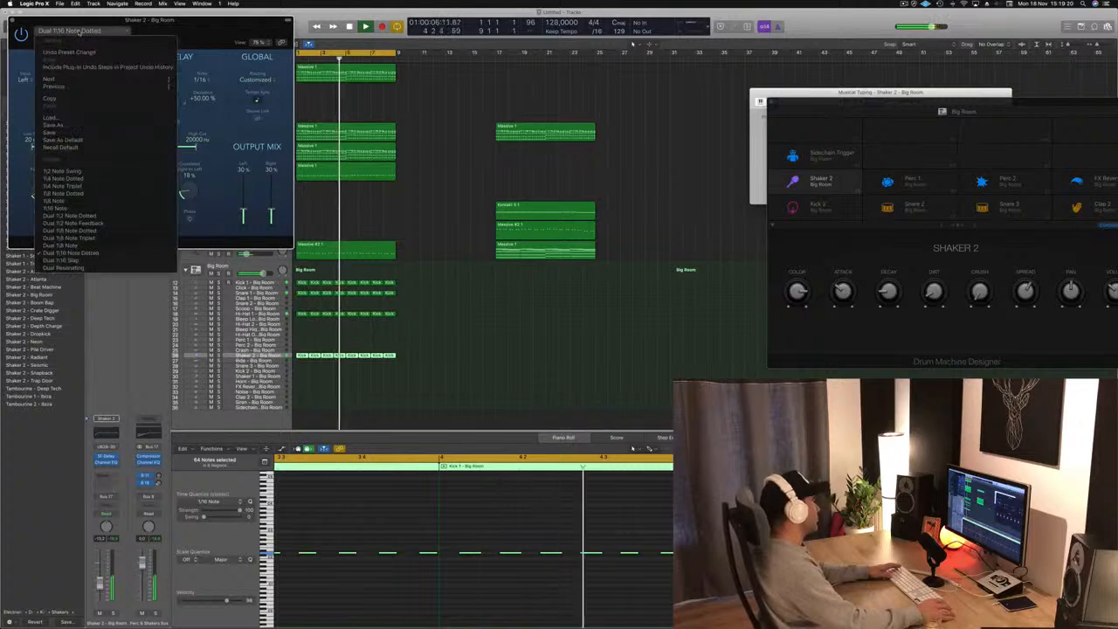
pyautogui.click(104, 203)
pyautogui.moveTo(149, 20); pyautogui.dragTo(462, 128)
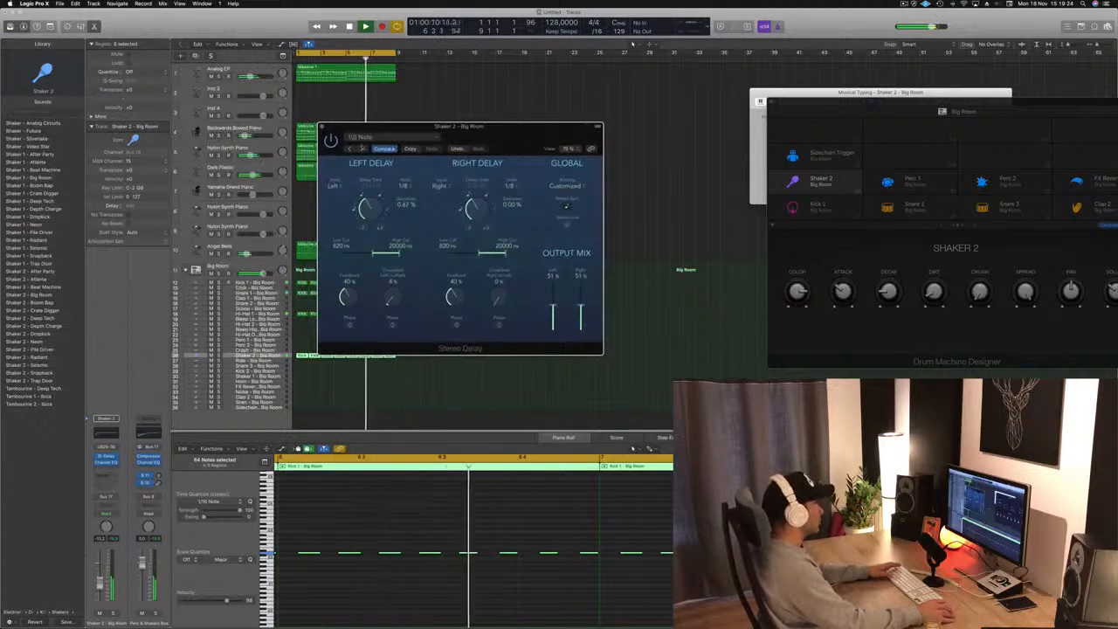
pyautogui.click(348, 149)
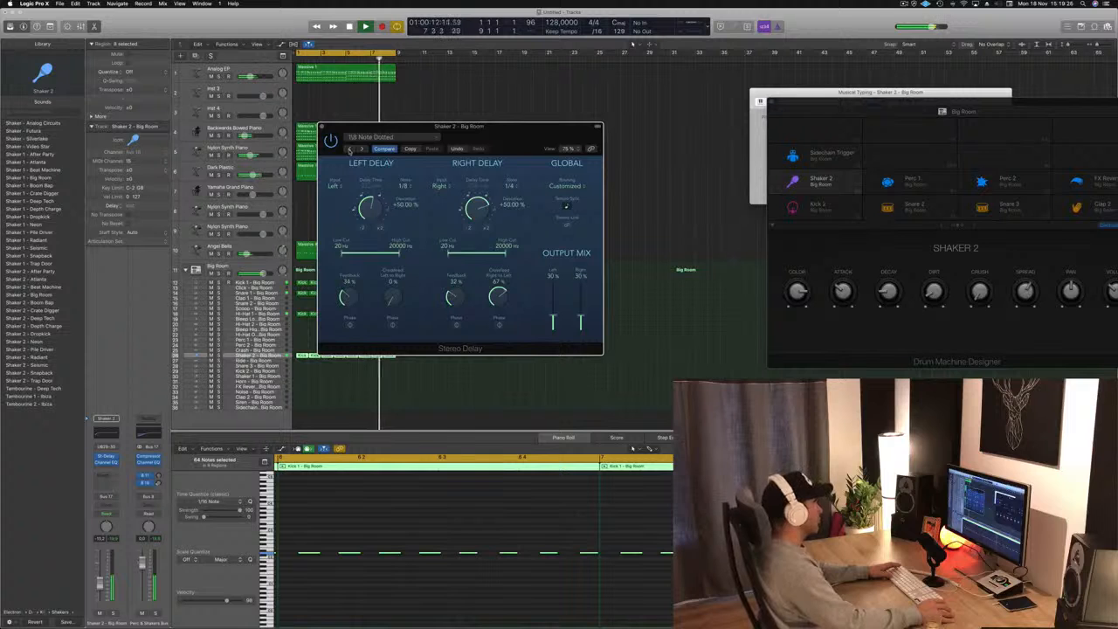
pyautogui.click(363, 150)
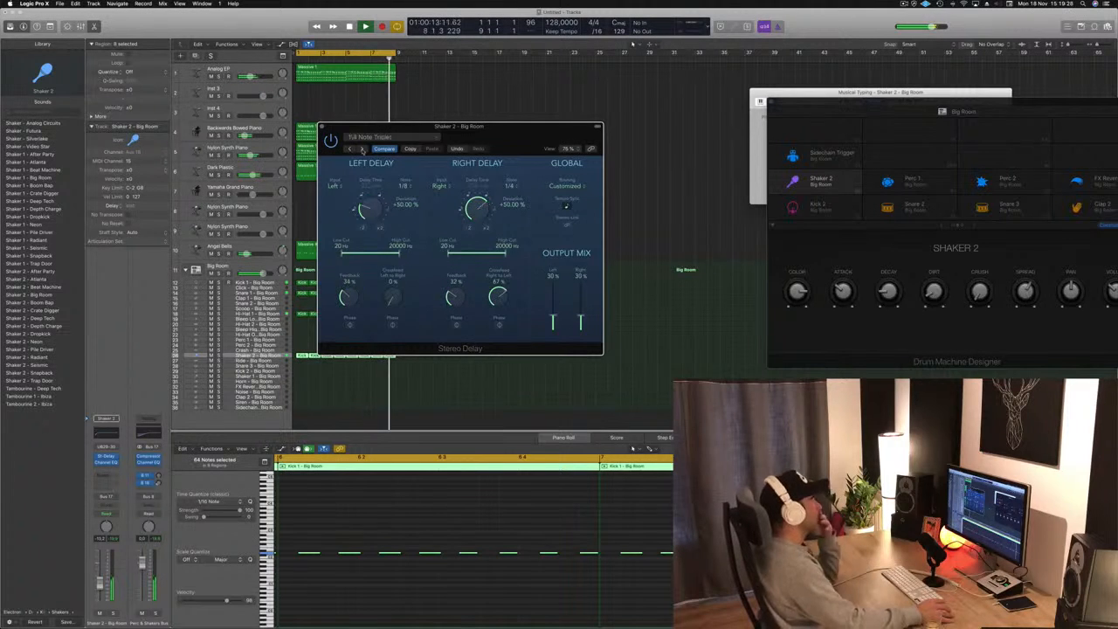
pyautogui.click(353, 150)
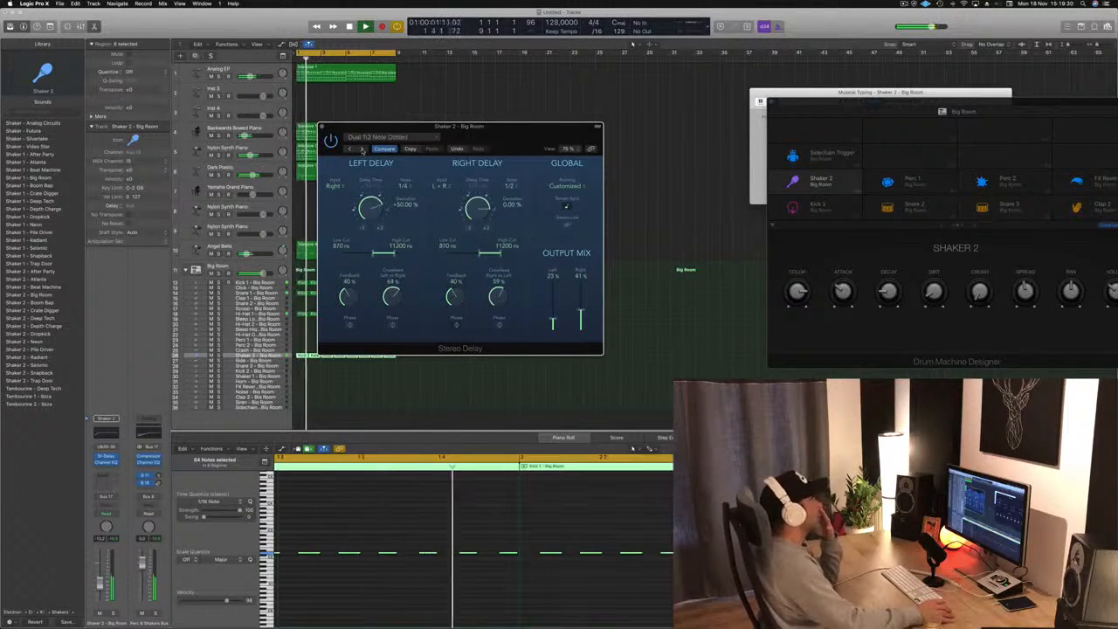
pyautogui.click(353, 149)
pyautogui.moveTo(410, 127); pyautogui.dragTo(317, 110)
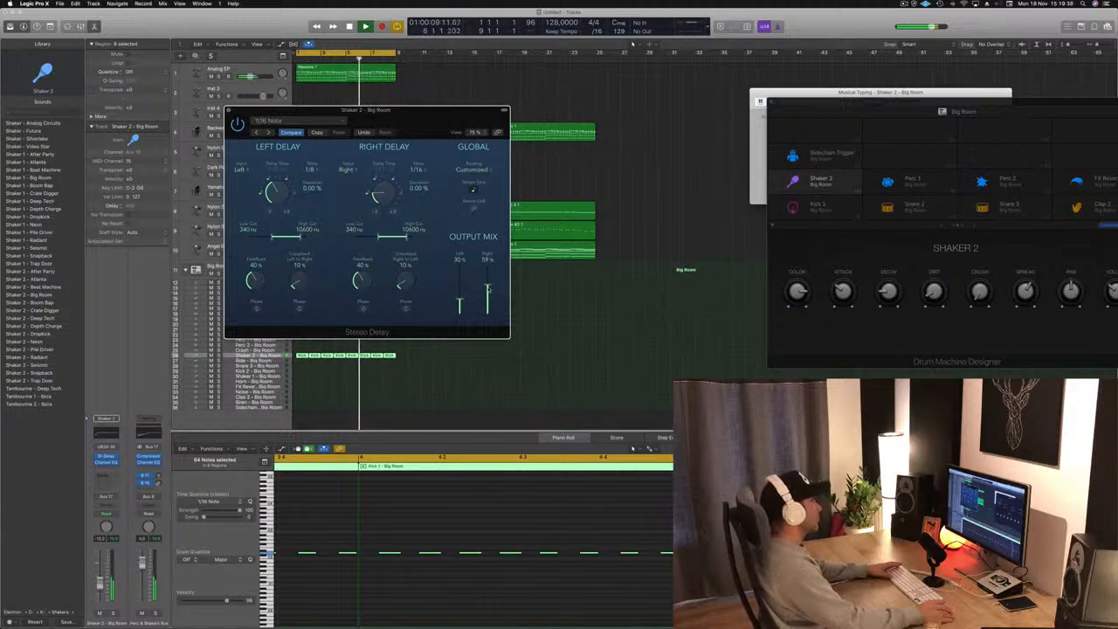
# Set the Shaker 2 delay's output mix to 100% left and 46% right, then close the plug-in window.
pyautogui.moveTo(461, 317); pyautogui.dragTo(460, 284)
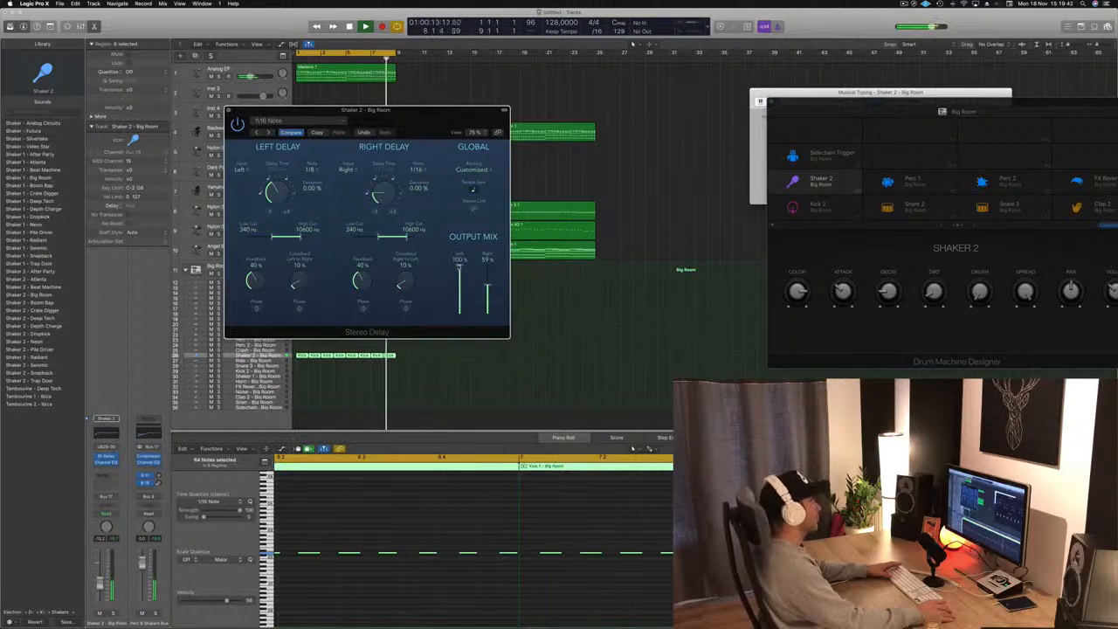
pyautogui.moveTo(479, 283); pyautogui.dragTo(487, 264)
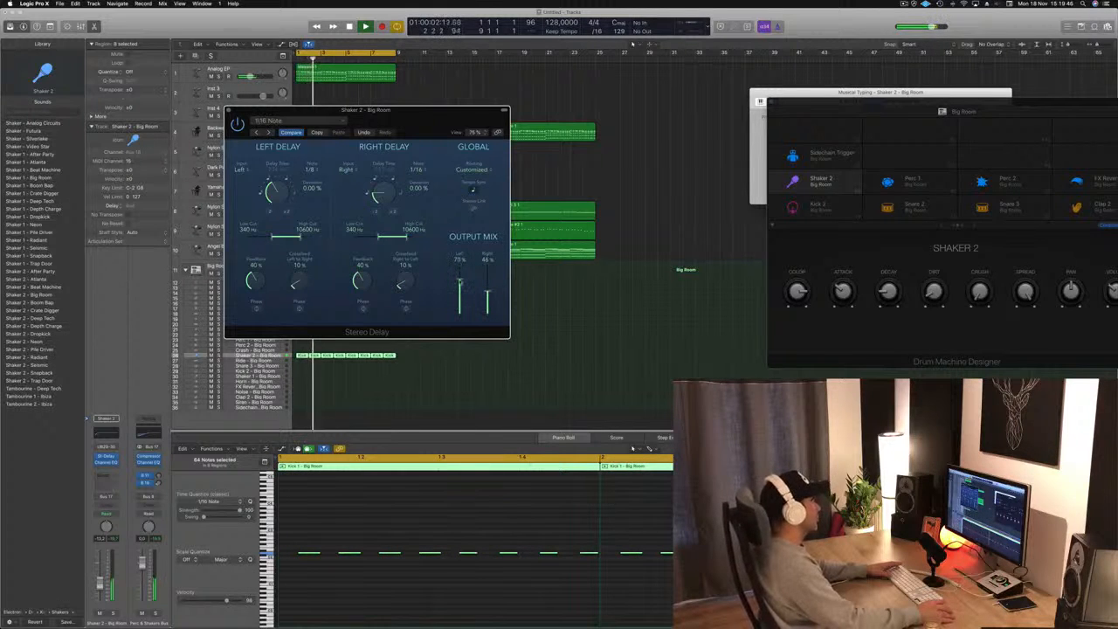
pyautogui.moveTo(415, 115); pyautogui.dragTo(527, 133)
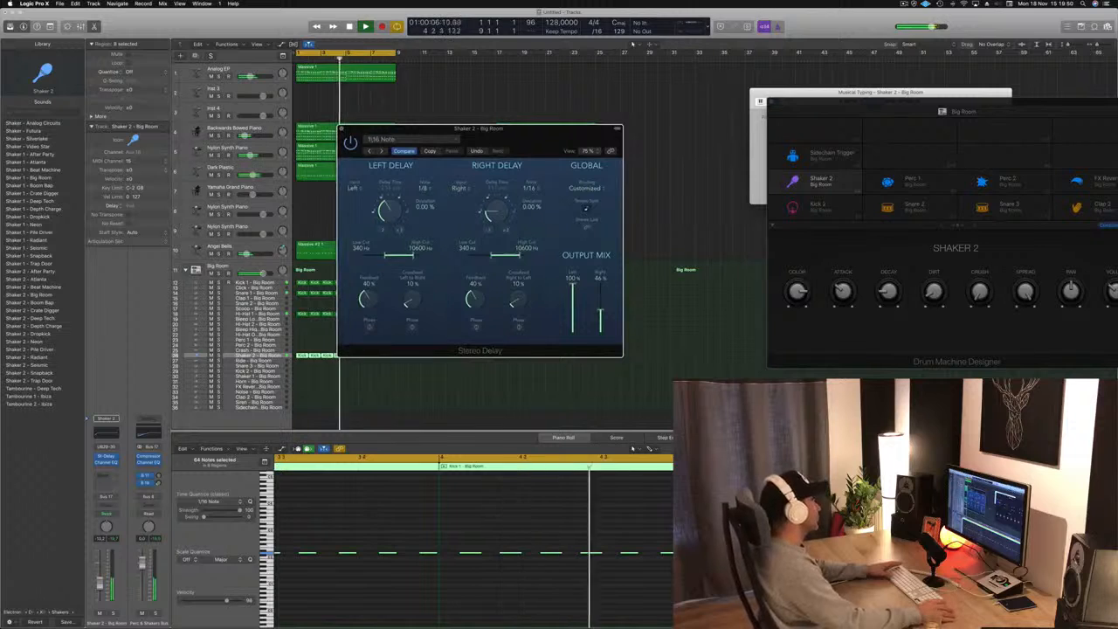
pyautogui.press('super+w')
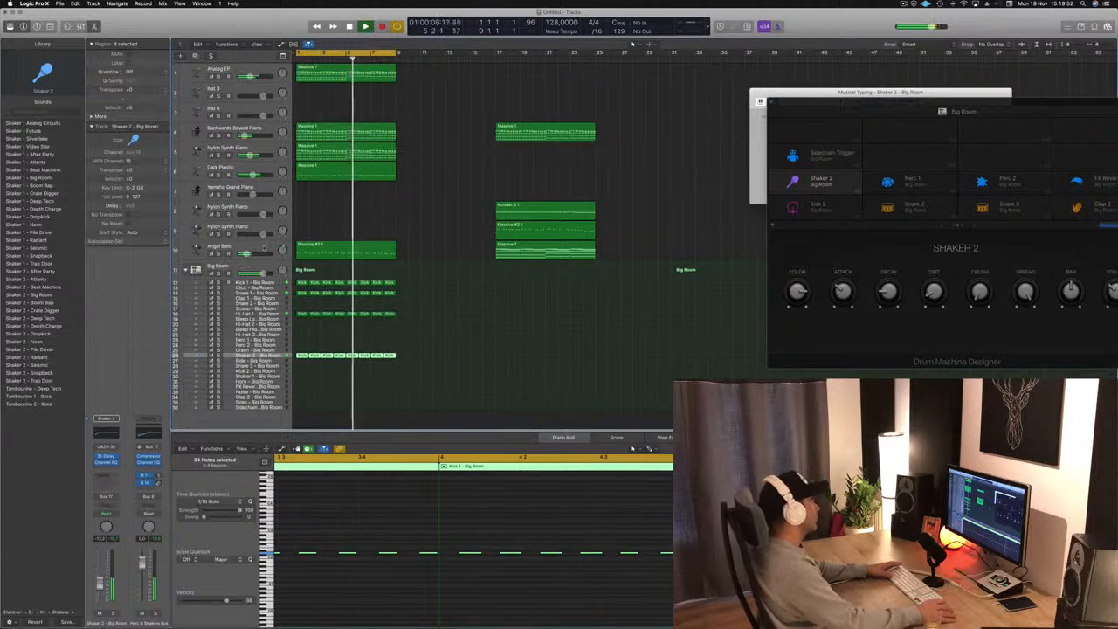
# Listen to the Shaker 2 track soloed, then back in the full mix.
pyautogui.click(264, 247)
pyautogui.click(237, 356)
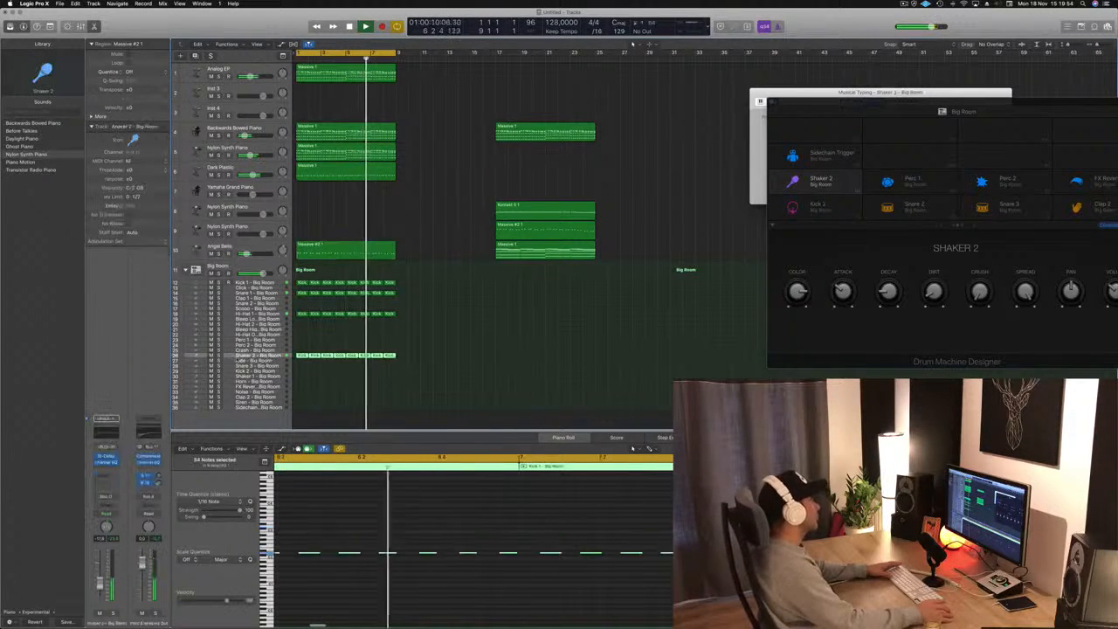
pyautogui.press('s')
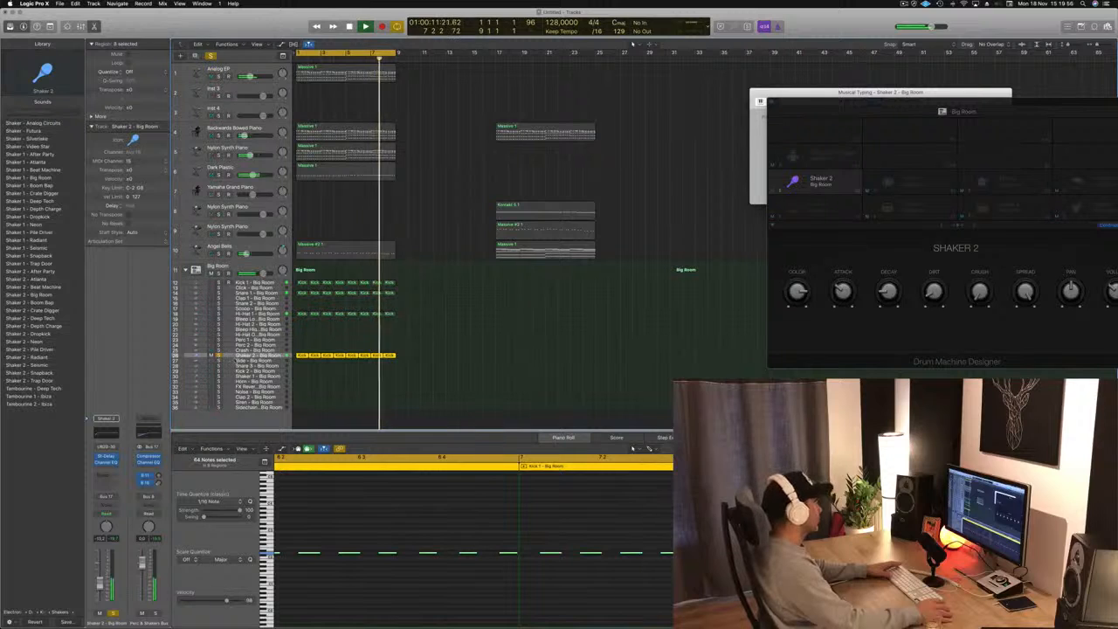
pyautogui.press('s')
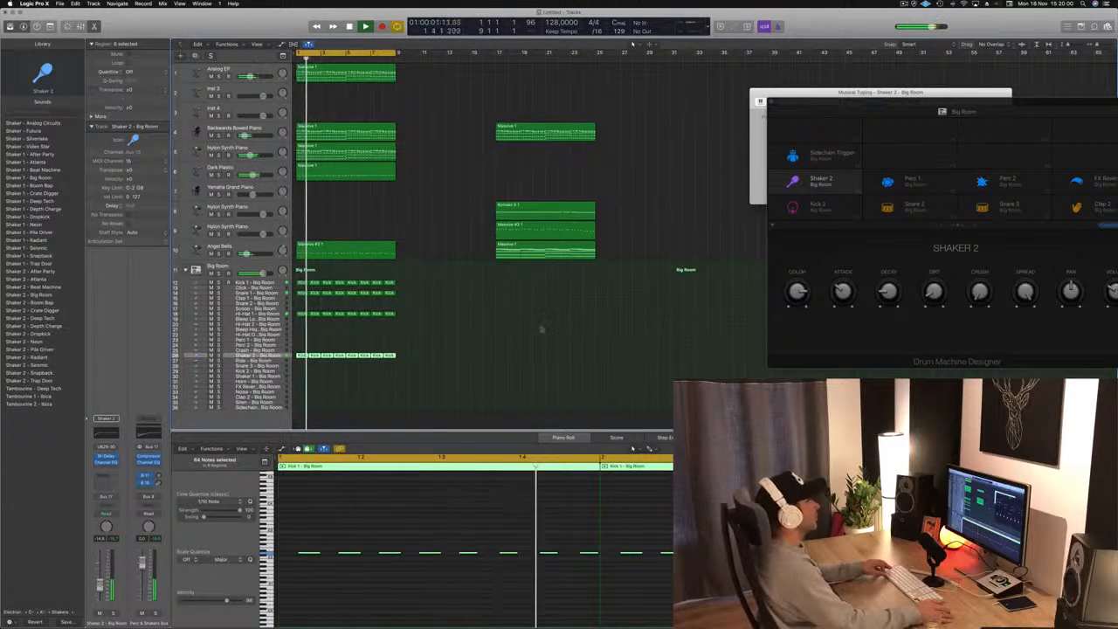
# Move the four spare regions at bar 17 further along the timeline to about bar 35.
pyautogui.press('super+Left')
pyautogui.moveTo(526, 266); pyautogui.dragTo(437, 94)
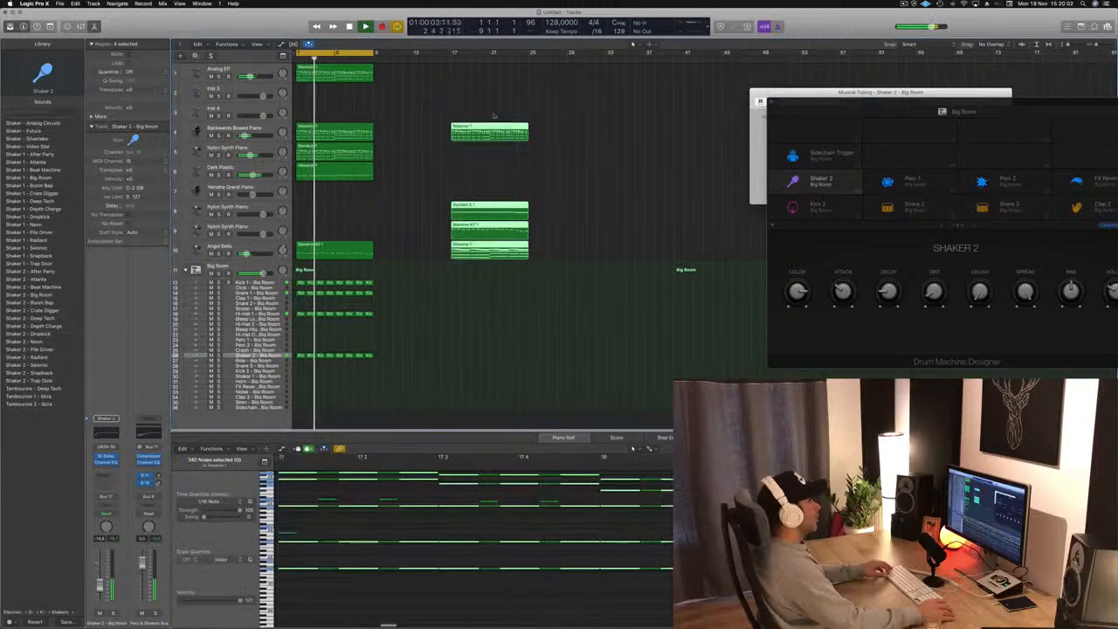
pyautogui.moveTo(494, 128); pyautogui.dragTo(674, 129)
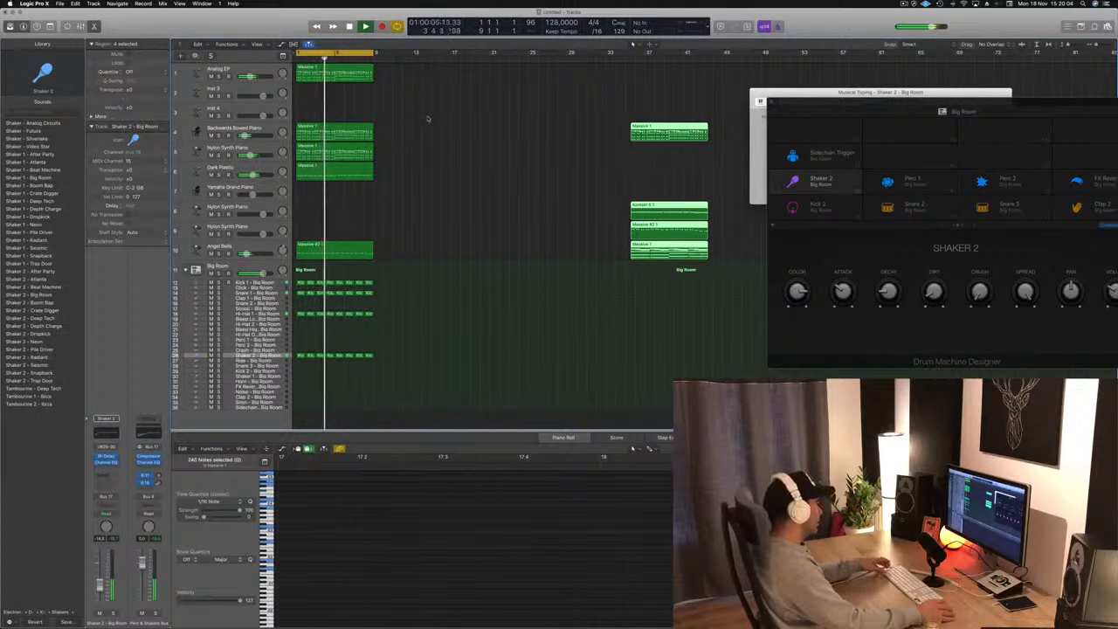
# Repeat the whole opening eight-bar section three times so the arrangement runs to bar 33.
pyautogui.click(423, 131)
pyautogui.press('ctrl+super+r')
pyautogui.press('ctrl+super+r')
pyautogui.press('ctrl+super+r')
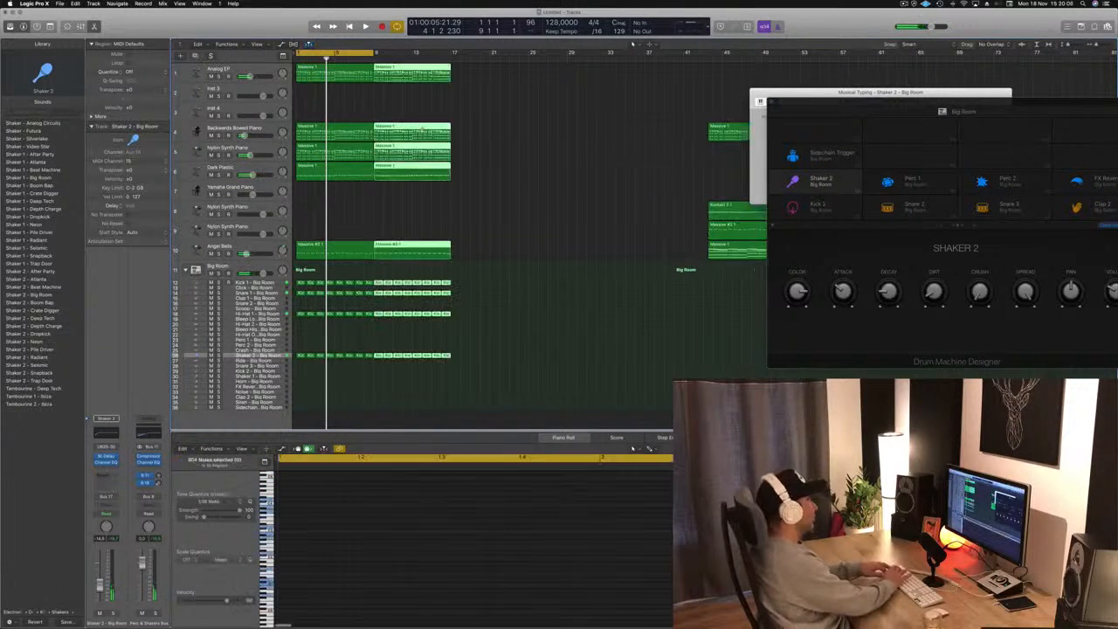
# Extend the cycle range to bar 33 and play the start of the longer arrangement.
pyautogui.press('space')
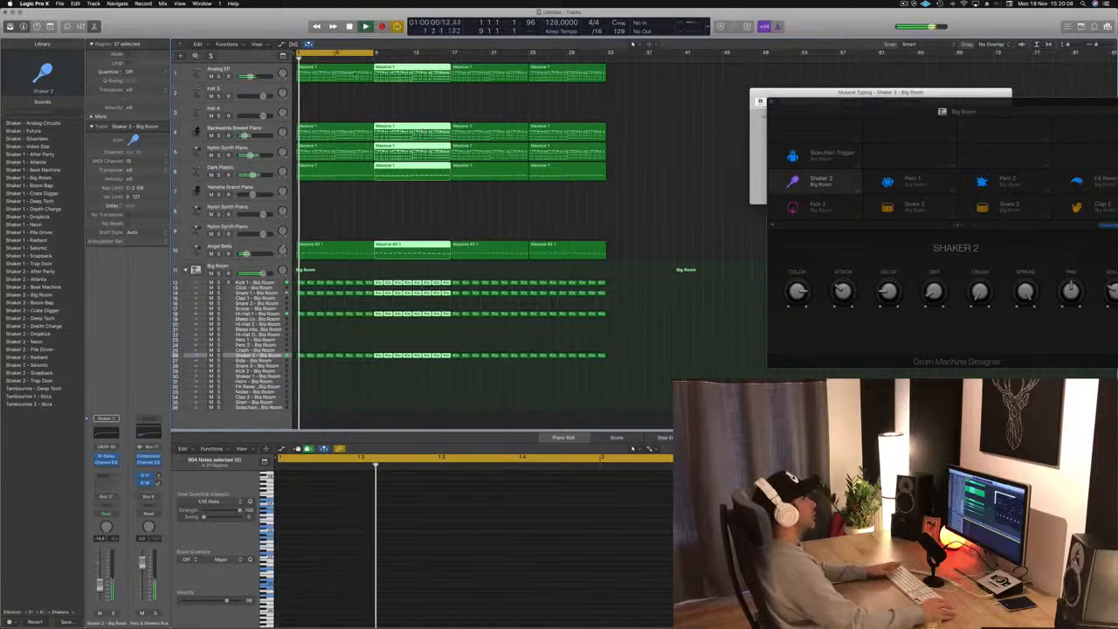
pyautogui.moveTo(375, 53); pyautogui.dragTo(609, 54)
pyautogui.click(506, 97)
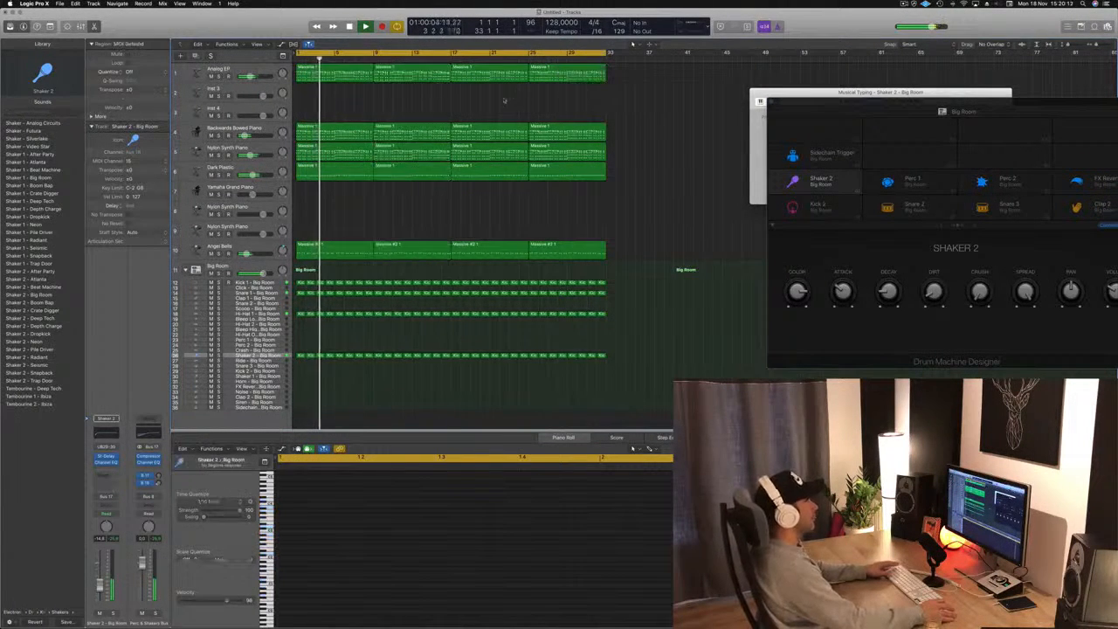
pyautogui.press('space')
# Lower the Shaker 2 track's volume while the arrangement plays from the start.
pyautogui.click(200, 357)
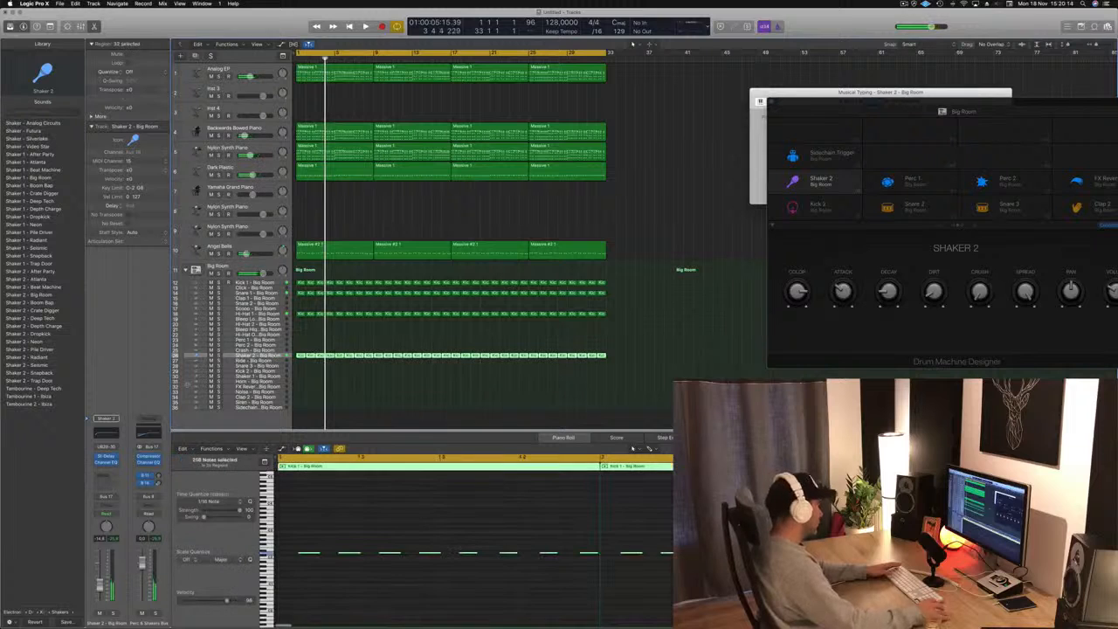
pyautogui.press('space')
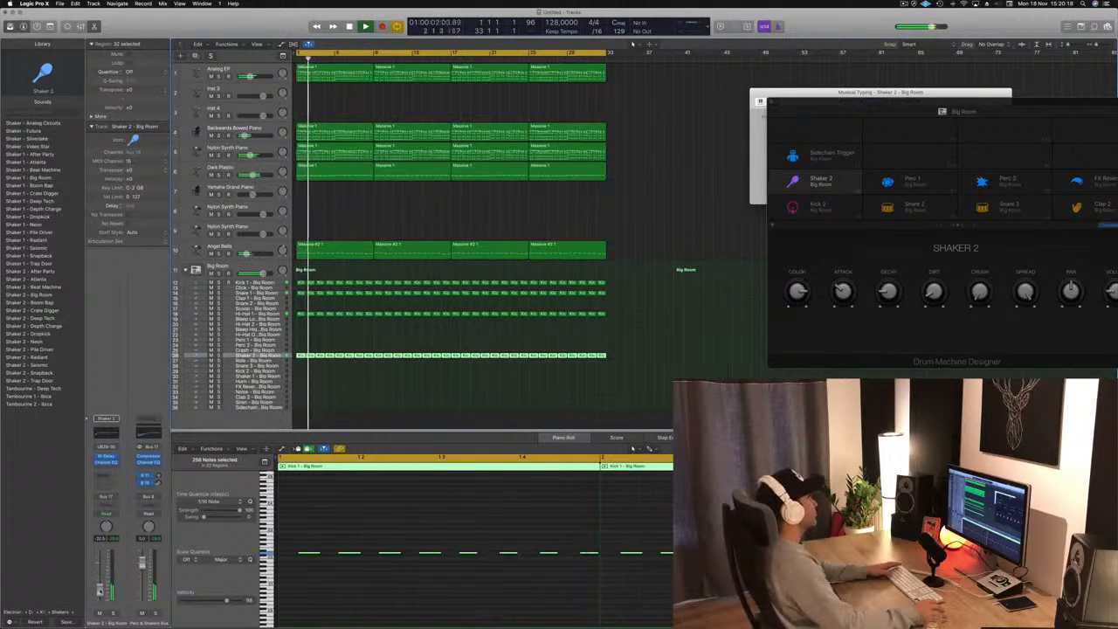
pyautogui.click(393, 383)
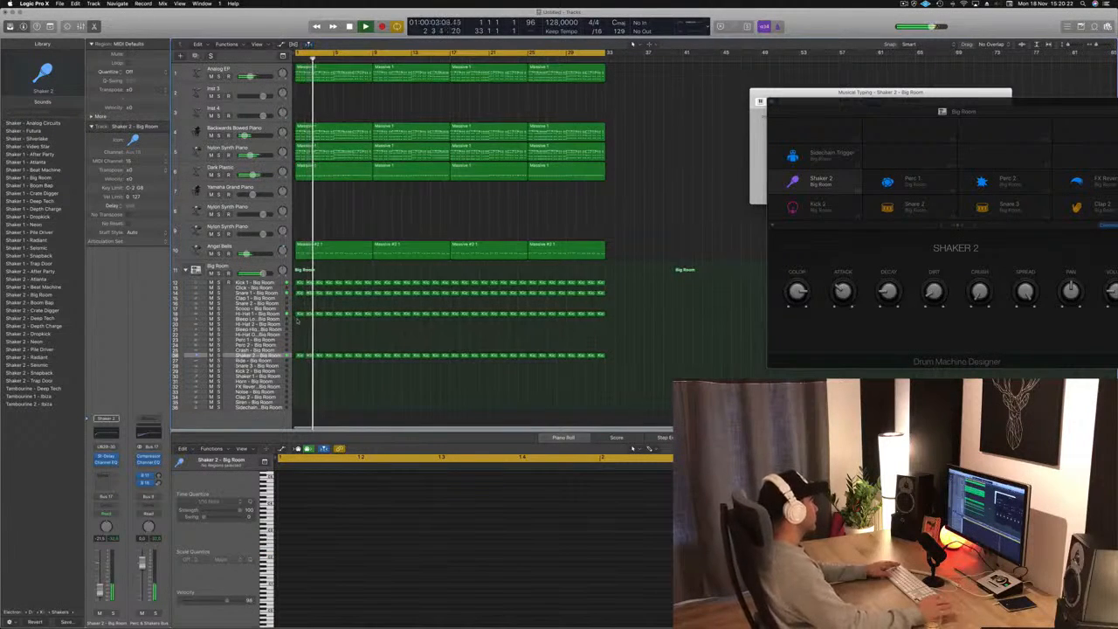
# Copy the first Snare 1 region onto the Clap 1 track and delete its note on beat 4.
pyautogui.scroll(5, 298, 318)
pyautogui.press('space')
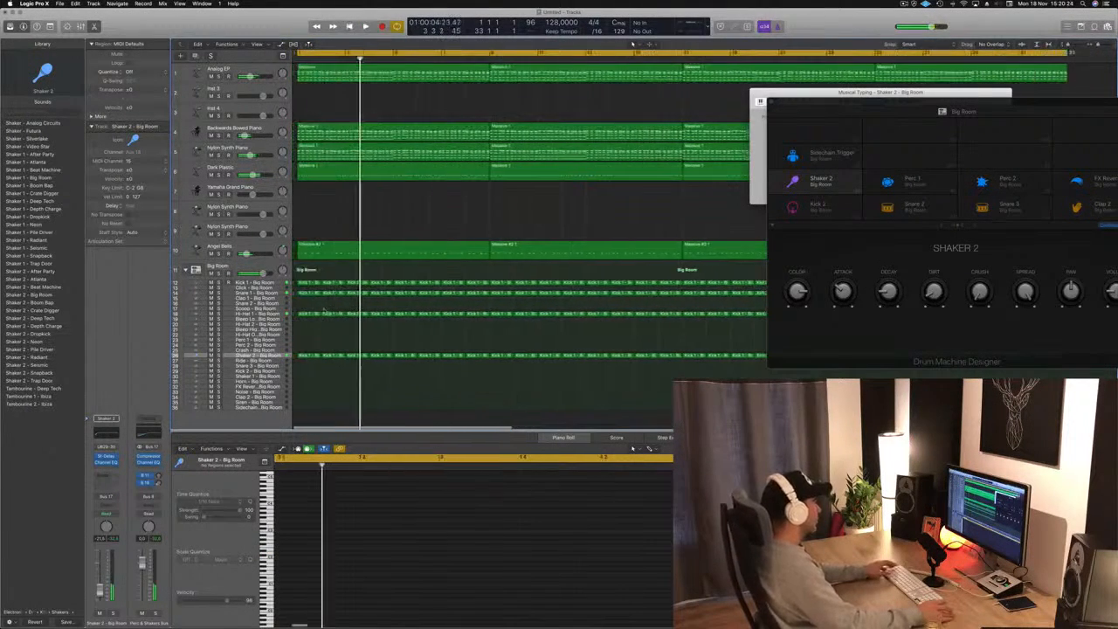
pyautogui.moveTo(305, 293); pyautogui.dragTo(305, 298)
pyautogui.moveTo(372, 549); pyautogui.dragTo(463, 602)
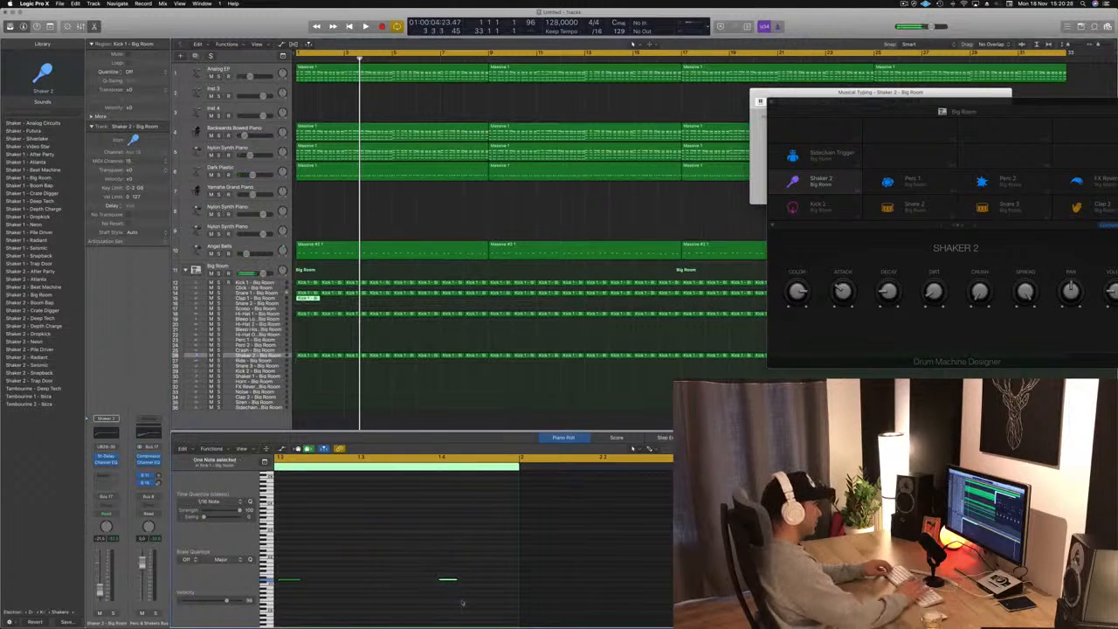
pyautogui.moveTo(288, 604); pyautogui.dragTo(281, 608)
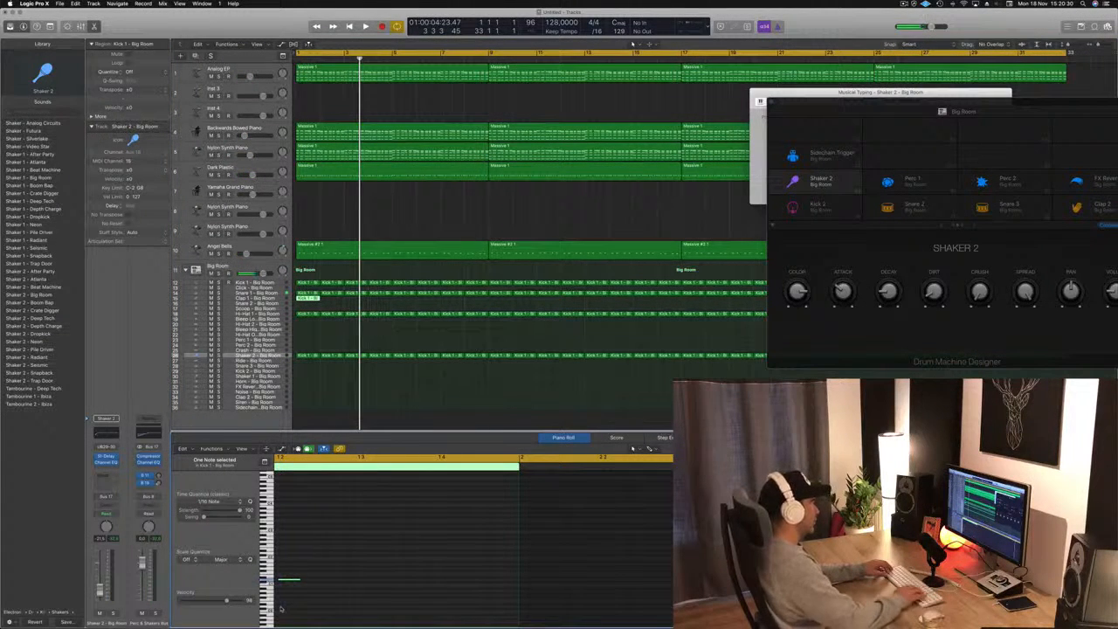
# Transpose the remaining beat 2 note in the new Clap 1 region to the clap's pitch.
pyautogui.press('super+v')
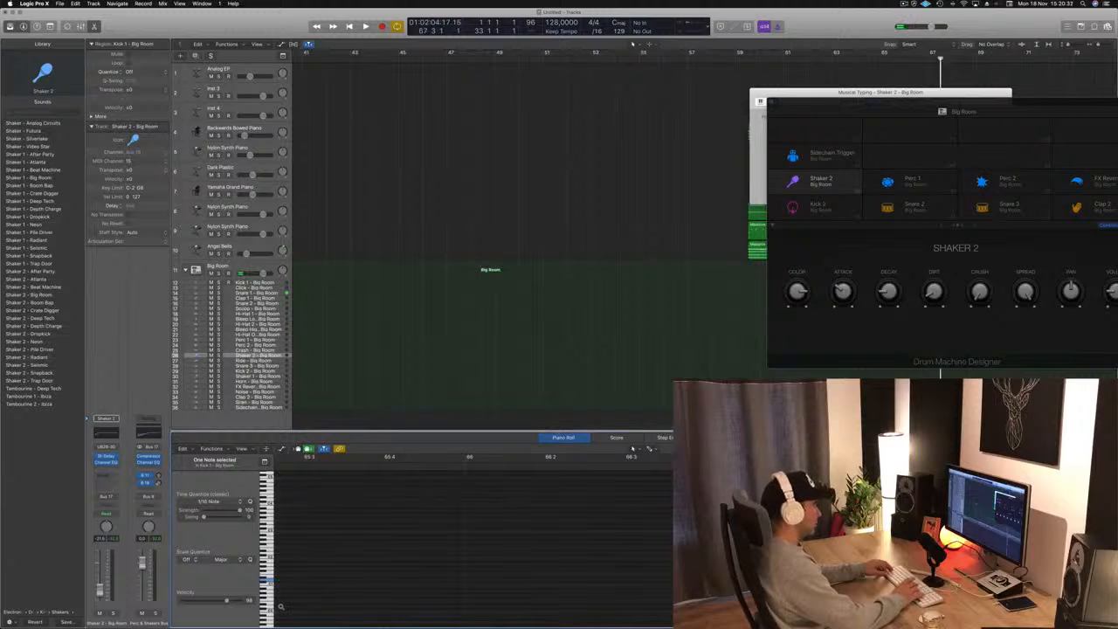
pyautogui.hscroll(-8, 456, 227)
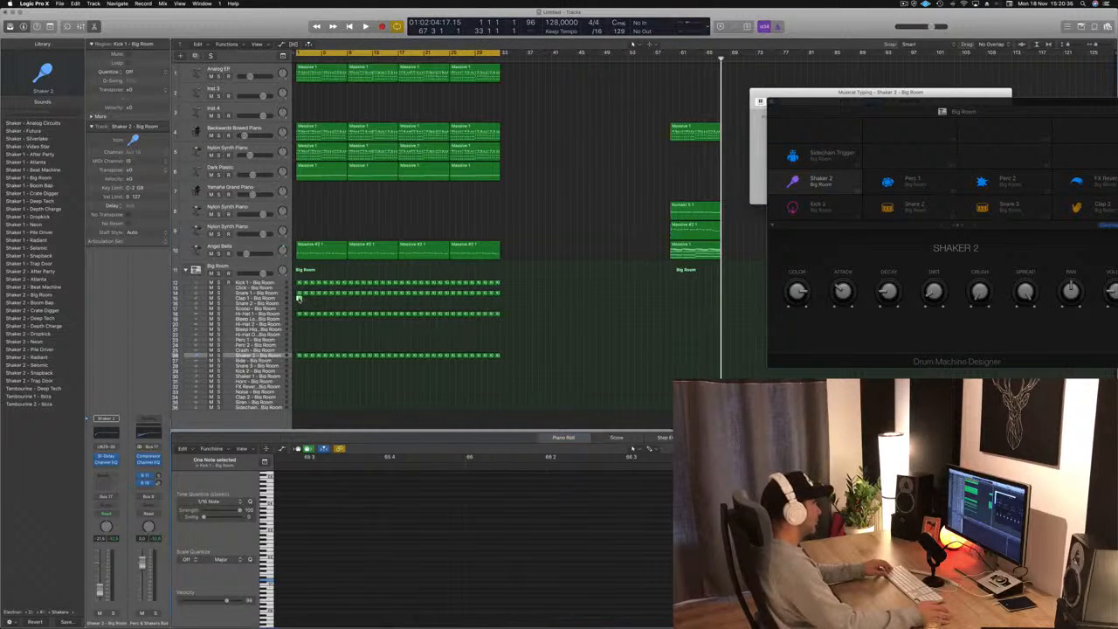
pyautogui.press('e')
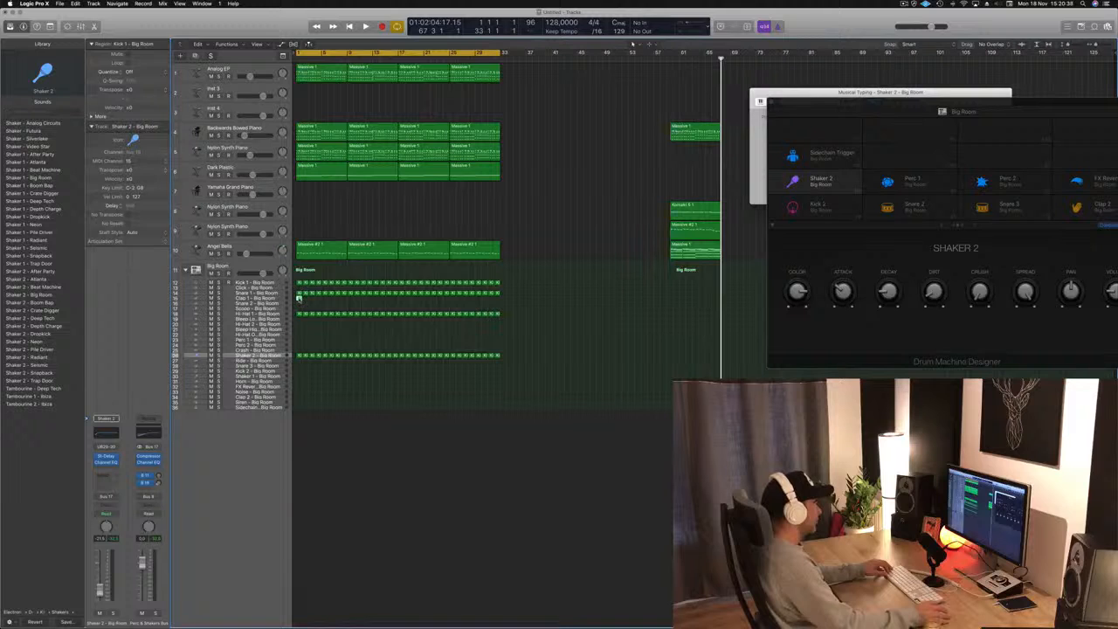
pyautogui.press('e')
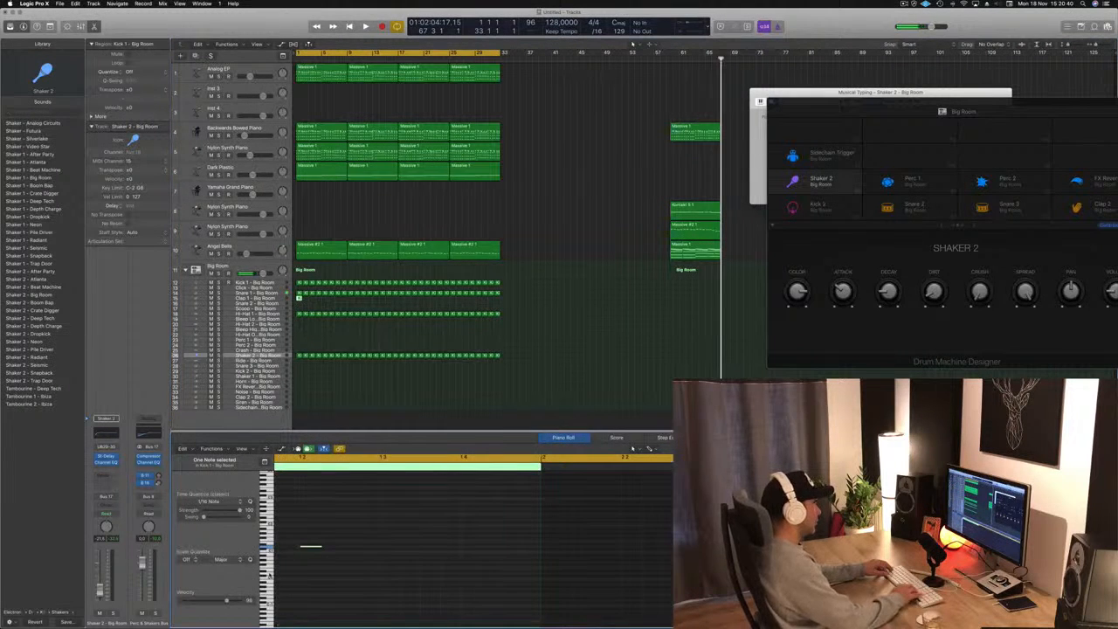
# Play the clap in the mix and repeat its one-bar region across the arrangement to bar 33.
pyautogui.press('space')
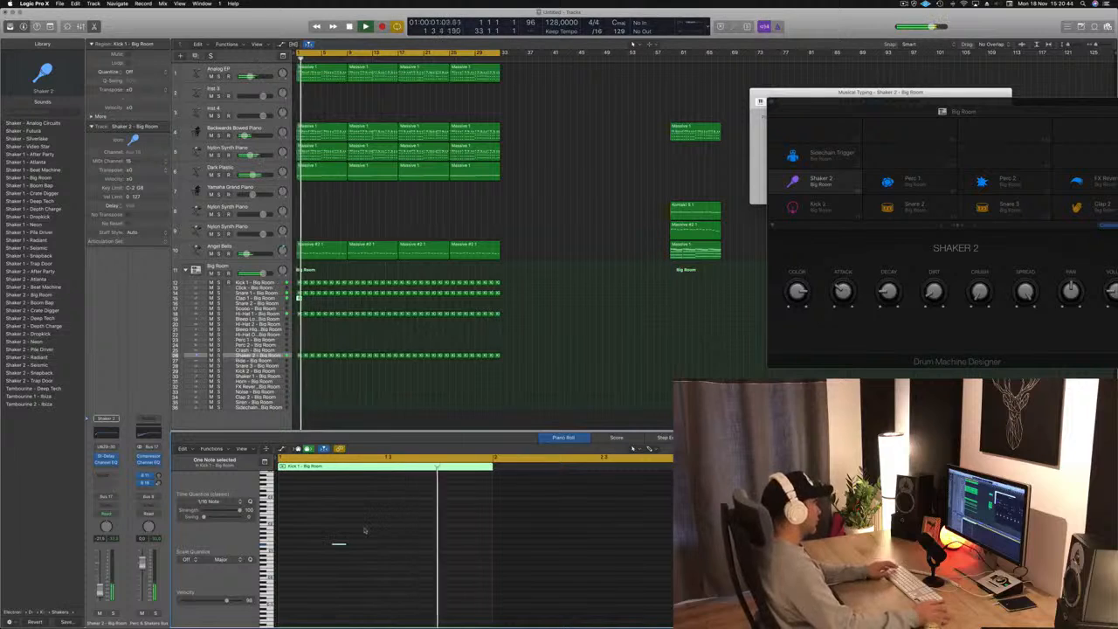
pyautogui.moveTo(300, 298); pyautogui.dragTo(477, 305)
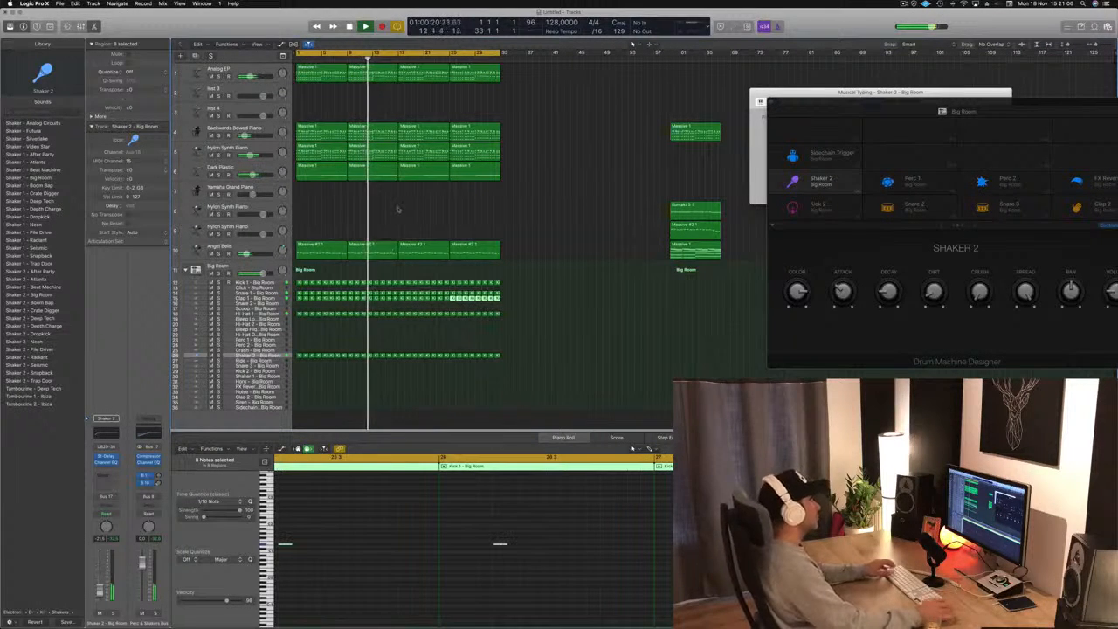
pyautogui.click(524, 207)
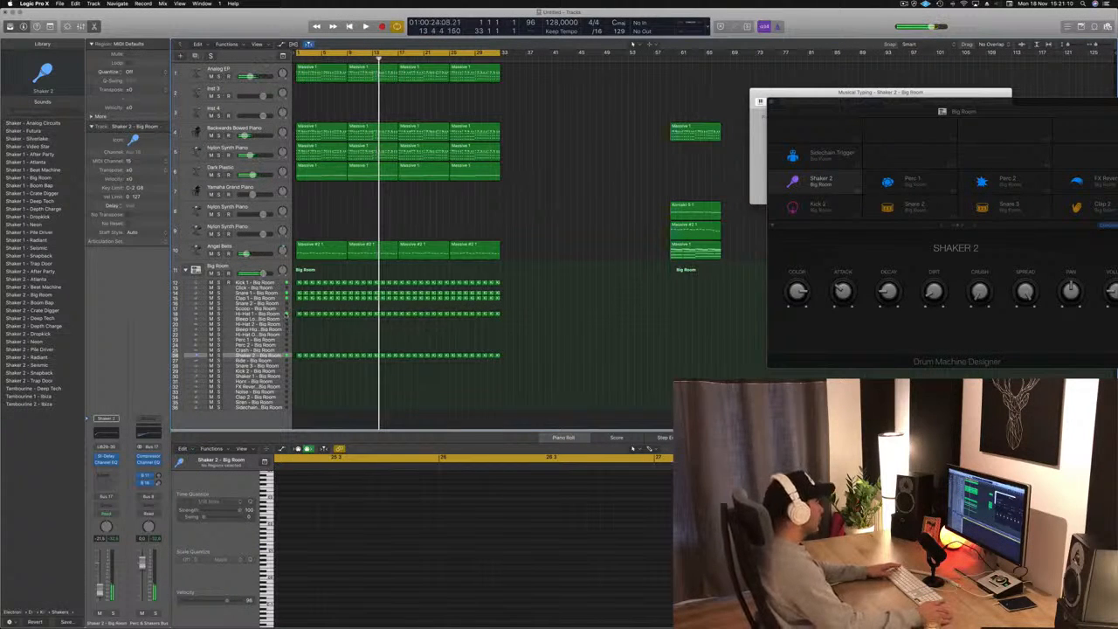
# Copy the first Hi-Hat 1 region onto the Snare 3 track at bar 1.
pyautogui.click(298, 314)
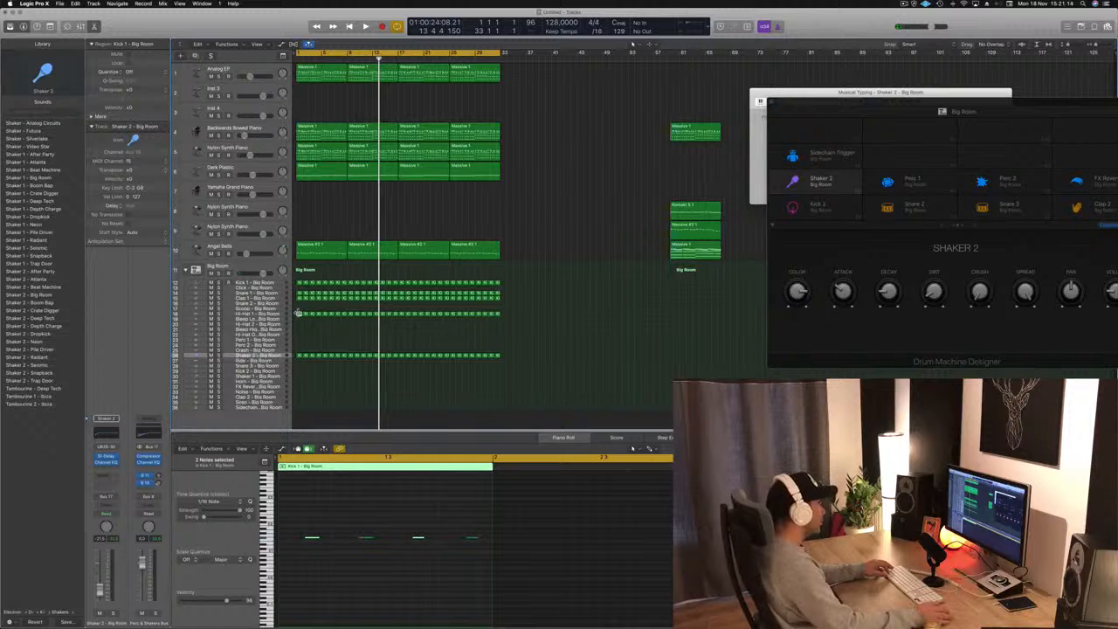
pyautogui.moveTo(297, 312); pyautogui.dragTo(297, 313)
pyautogui.moveTo(297, 359); pyautogui.dragTo(300, 373)
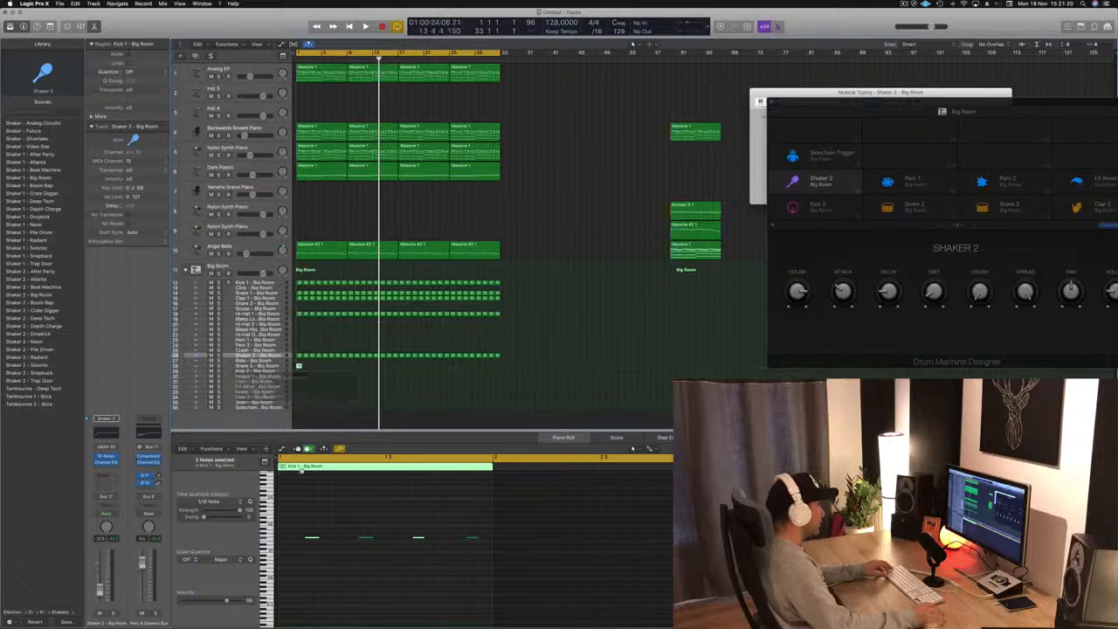
pyautogui.click(300, 374)
pyautogui.click(300, 365)
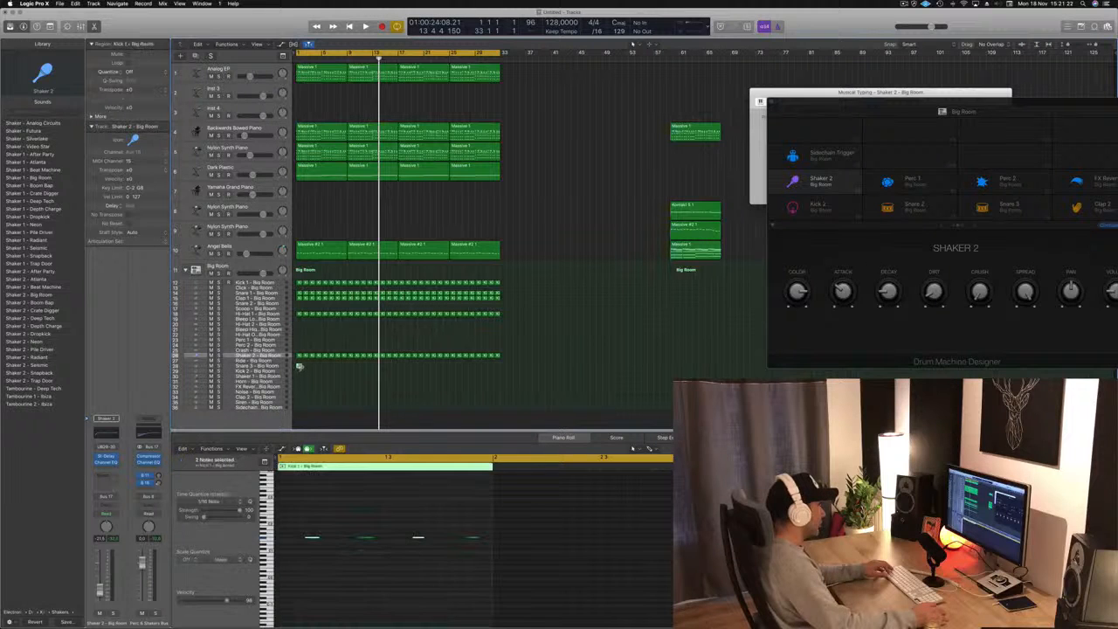
# Delete all but the last off-beat note in the Snare 3 region and transpose that note to the snare's pitch.
pyautogui.moveTo(310, 513); pyautogui.dragTo(480, 554)
pyautogui.press('Delete')
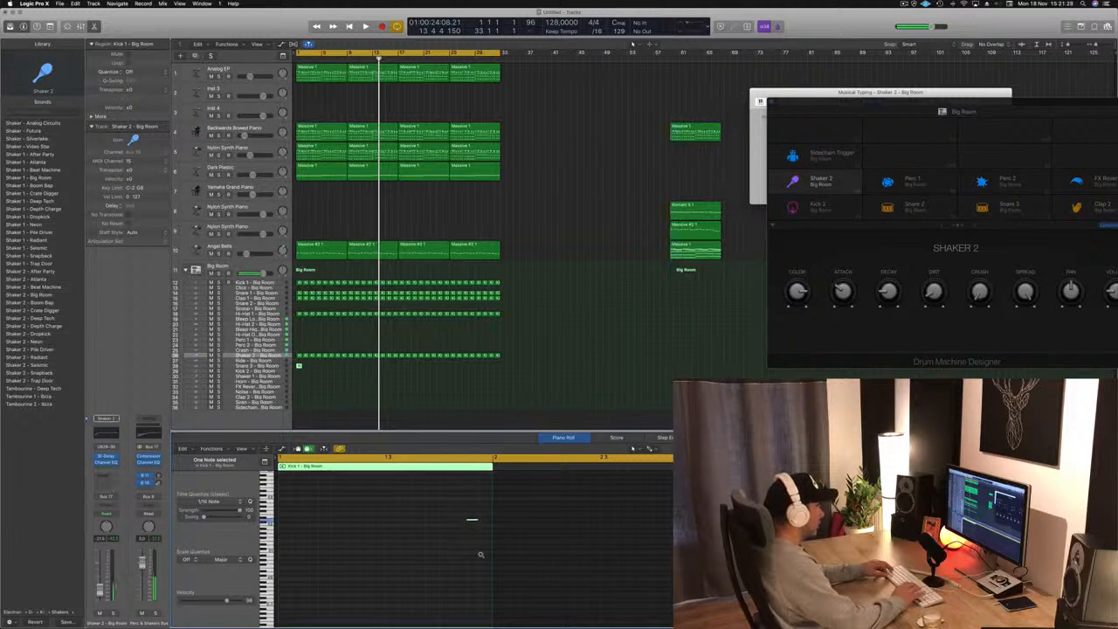
pyautogui.press('Return')
pyautogui.press('space')
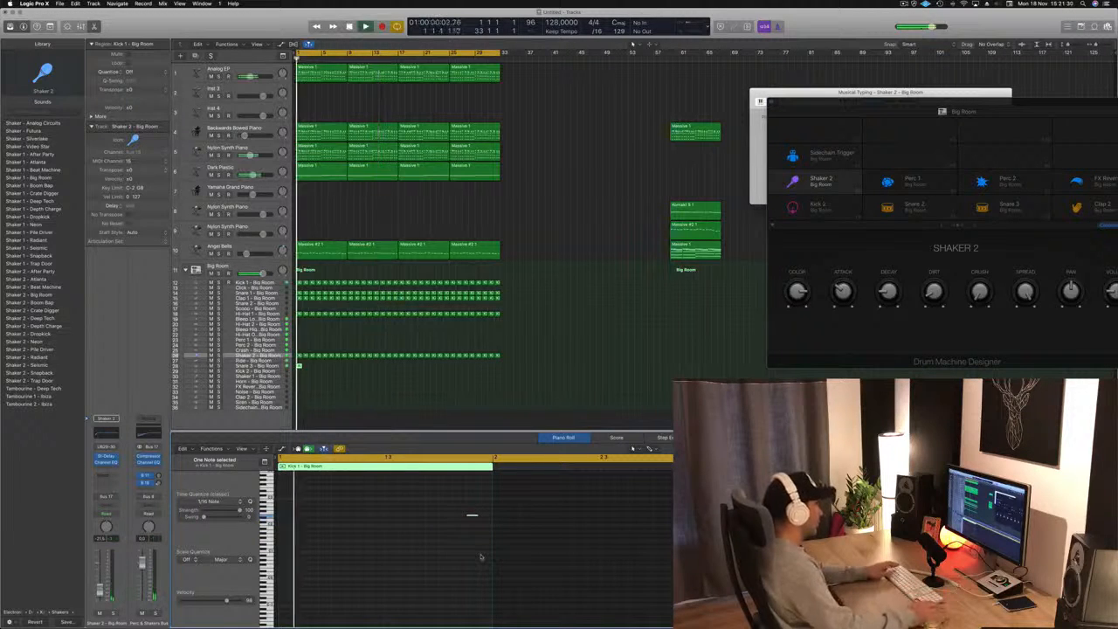
# Play the Snare 3 hit in the mix and lower its track volume to about −11 dB.
pyautogui.press('space')
pyautogui.press('space')
pyautogui.scroll(5, 349, 387)
pyautogui.click(256, 366)
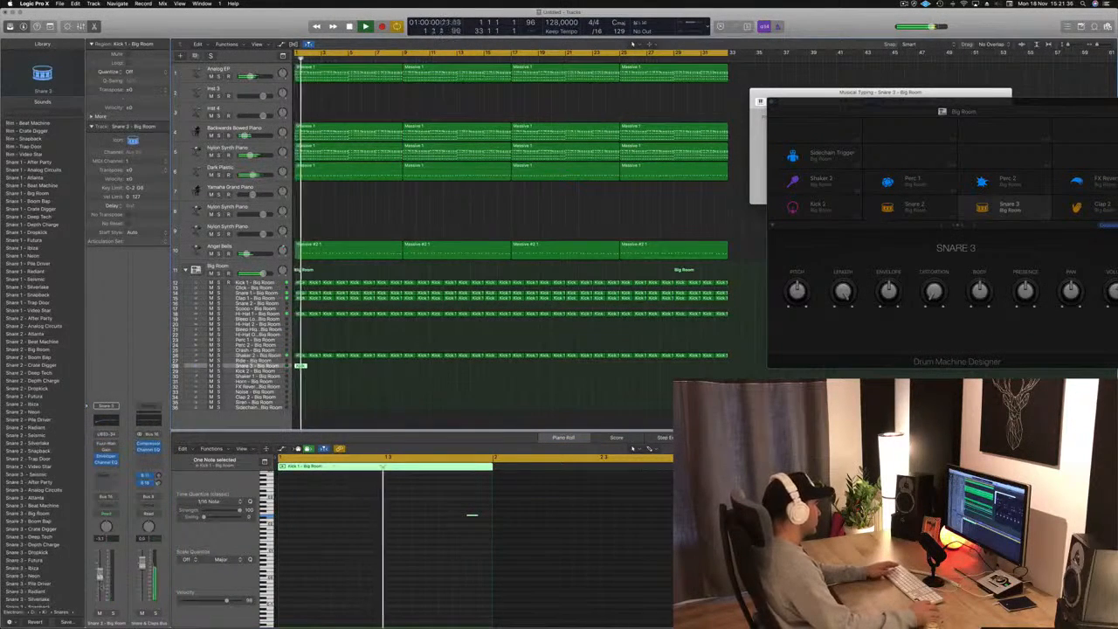
pyautogui.moveTo(99, 582); pyautogui.dragTo(99, 580)
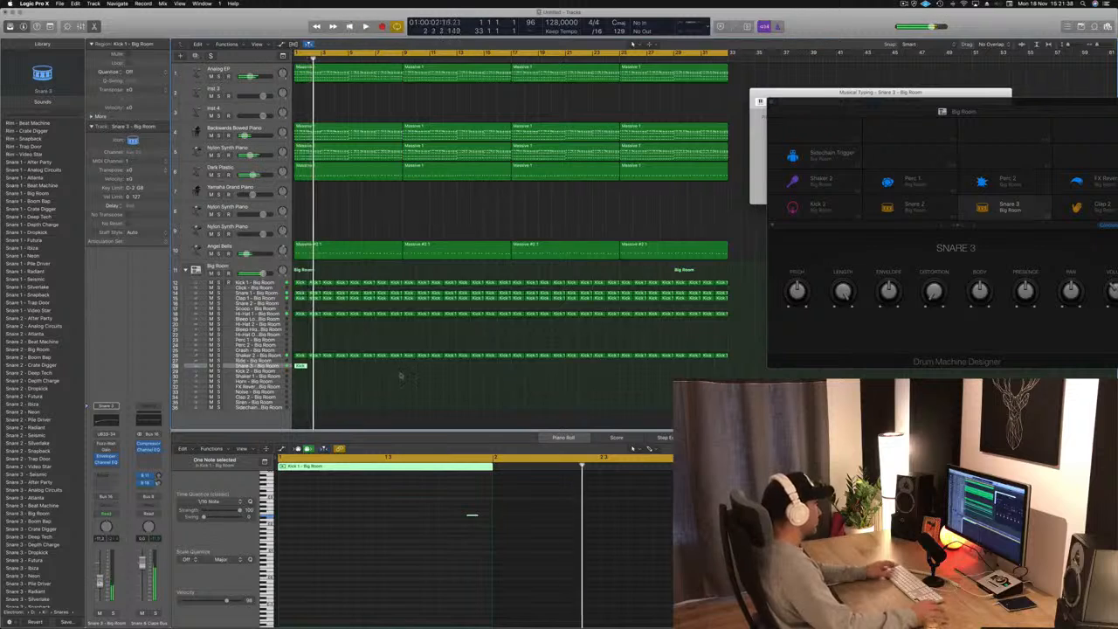
# Repeat the one-bar Snare 3 region across the arrangement until bar 33.
pyautogui.moveTo(302, 366); pyautogui.dragTo(359, 373)
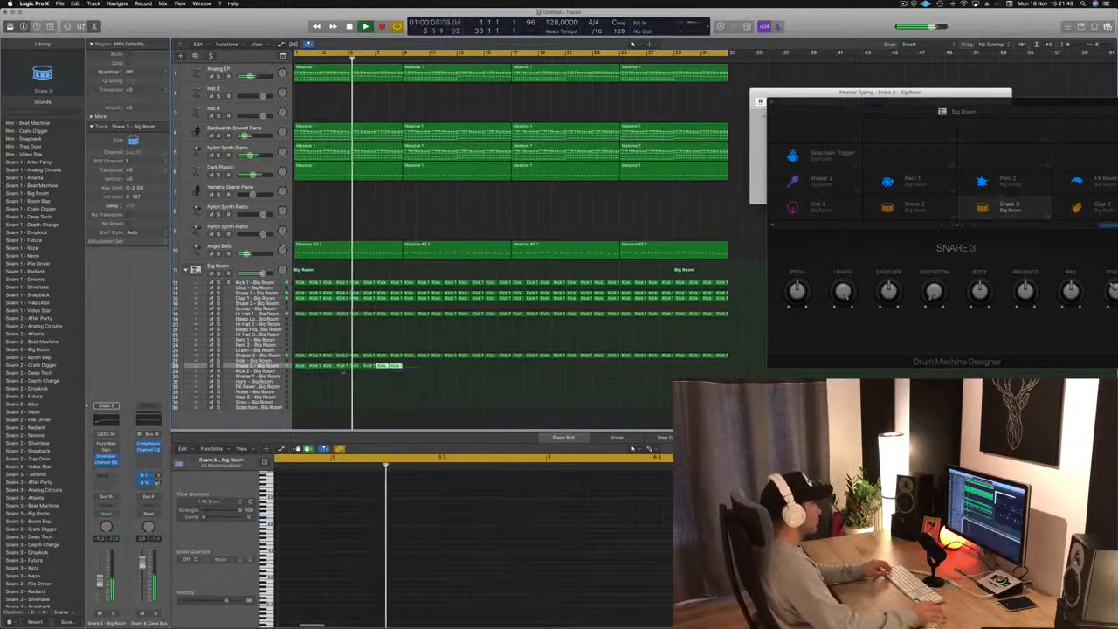
pyautogui.moveTo(344, 372); pyautogui.dragTo(633, 374)
pyautogui.press('super+Left')
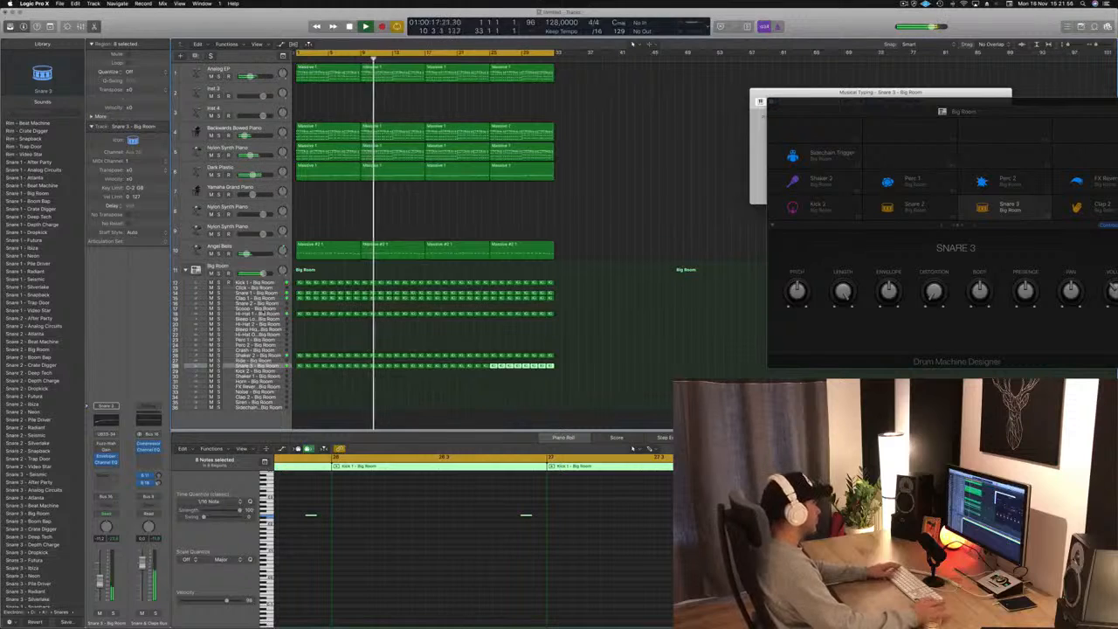
# Check the Clap 1 track against Snare 3 and lower the Snare 3 volume to about −14.8 dB.
pyautogui.click(268, 299)
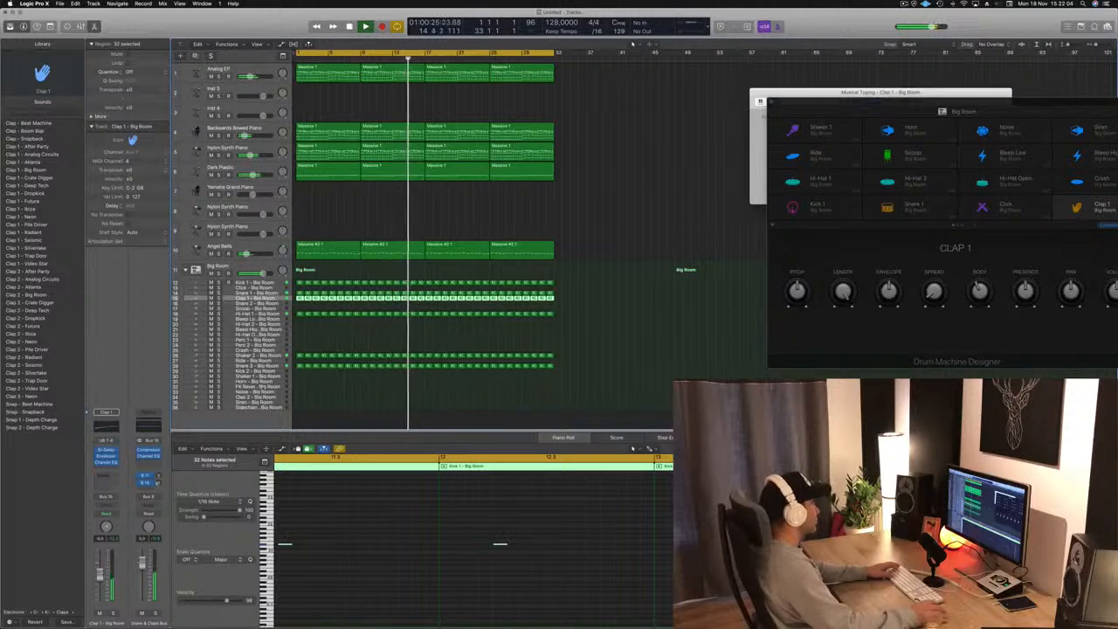
pyautogui.click(261, 366)
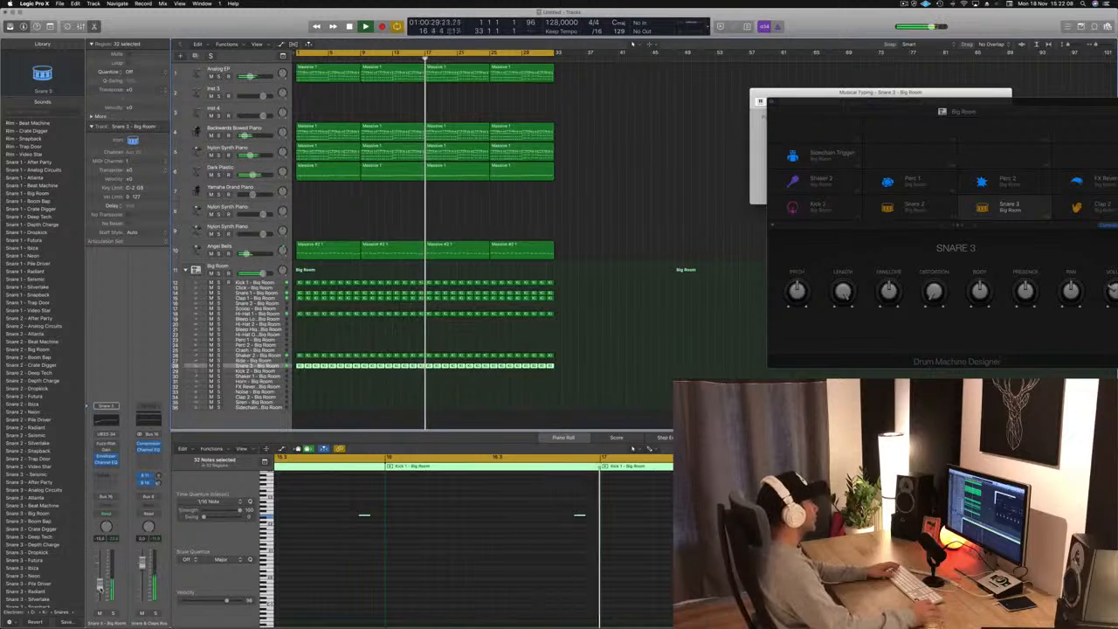
pyautogui.press('super+Left')
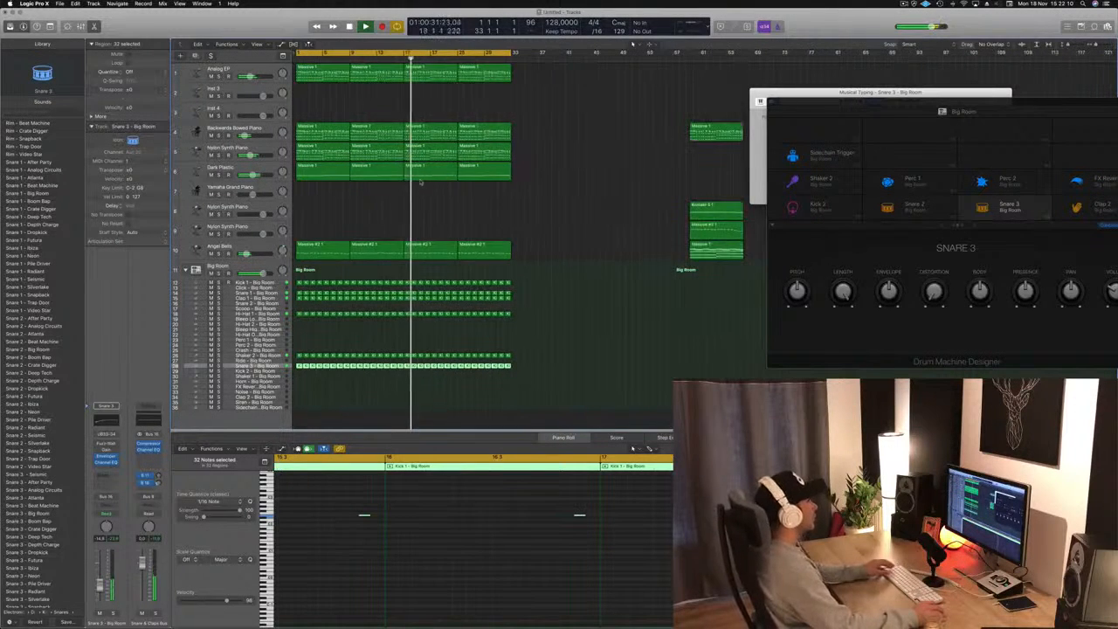
pyautogui.press('super+Left')
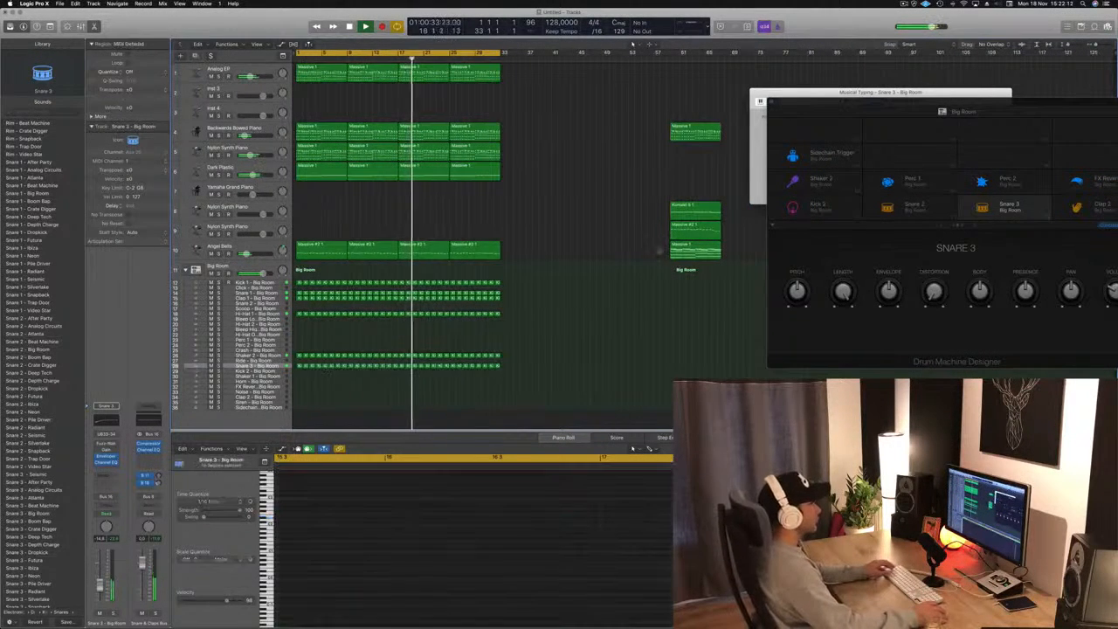
# Copy the spare Massive 1 region from the Angel Bells track to bar 1 of Yamaha Grand Piano and lower the piano to about −12.8 dB.
pyautogui.click(692, 250)
pyautogui.moveTo(644, 243); pyautogui.dragTo(315, 190)
pyautogui.press('space')
pyautogui.click(261, 188)
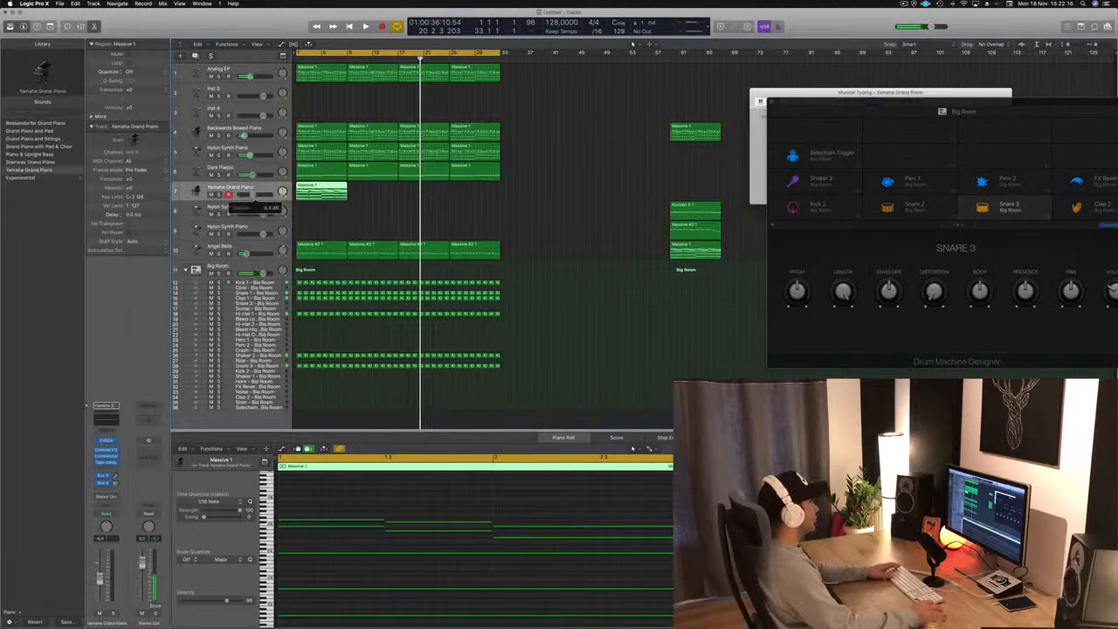
pyautogui.press('space')
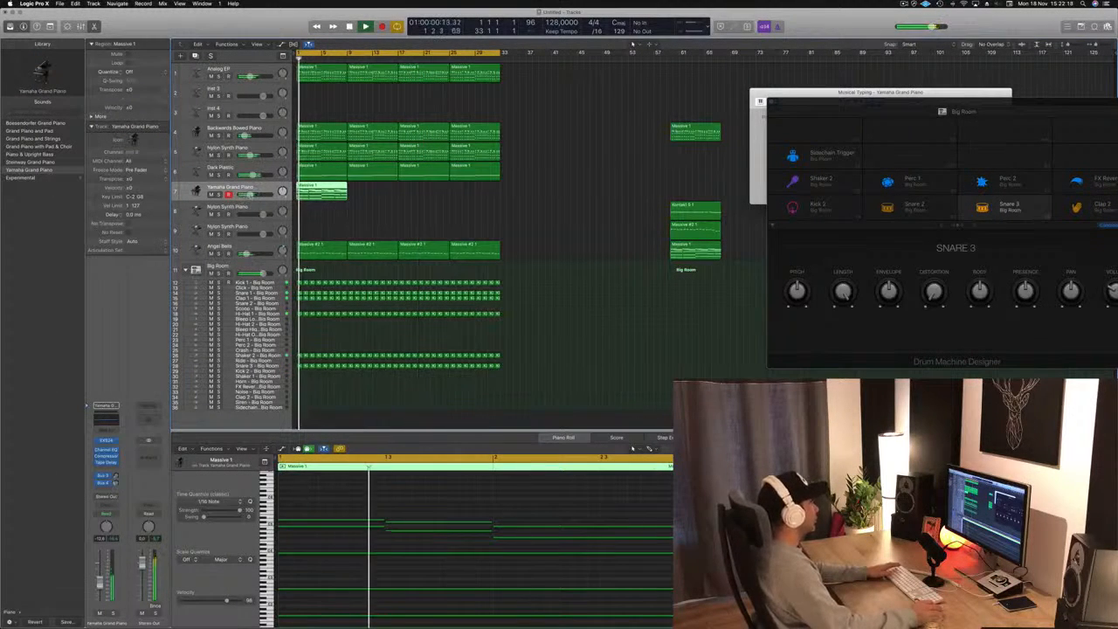
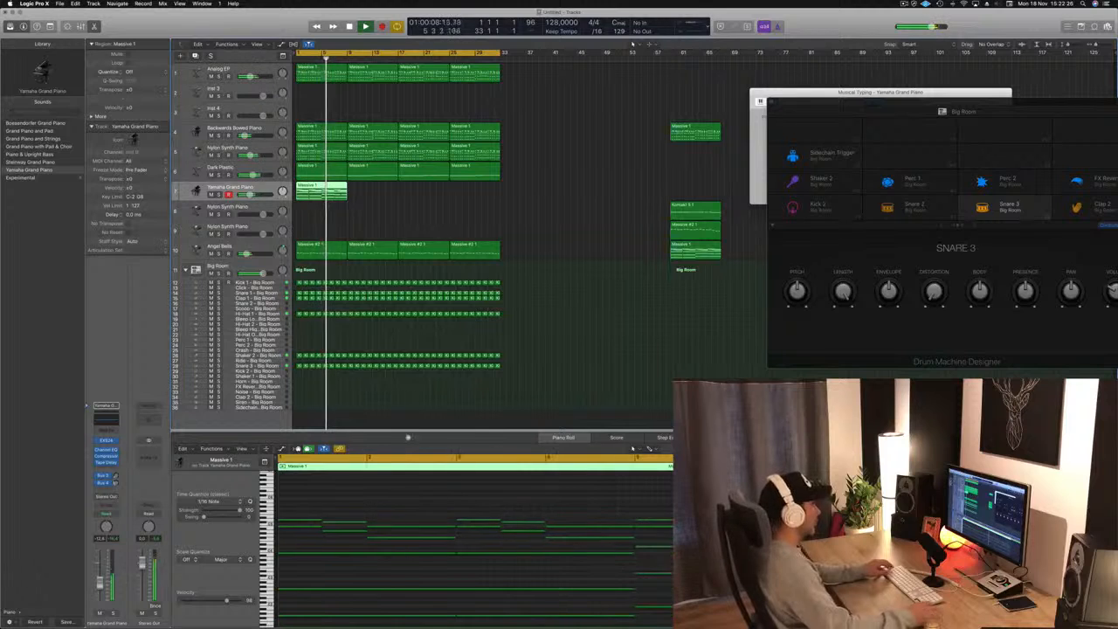
# Listen to the Yamaha Grand Piano track soloed, then return to the full mix.
pyautogui.hotkey('ctrl', 's')
pyautogui.press('space')
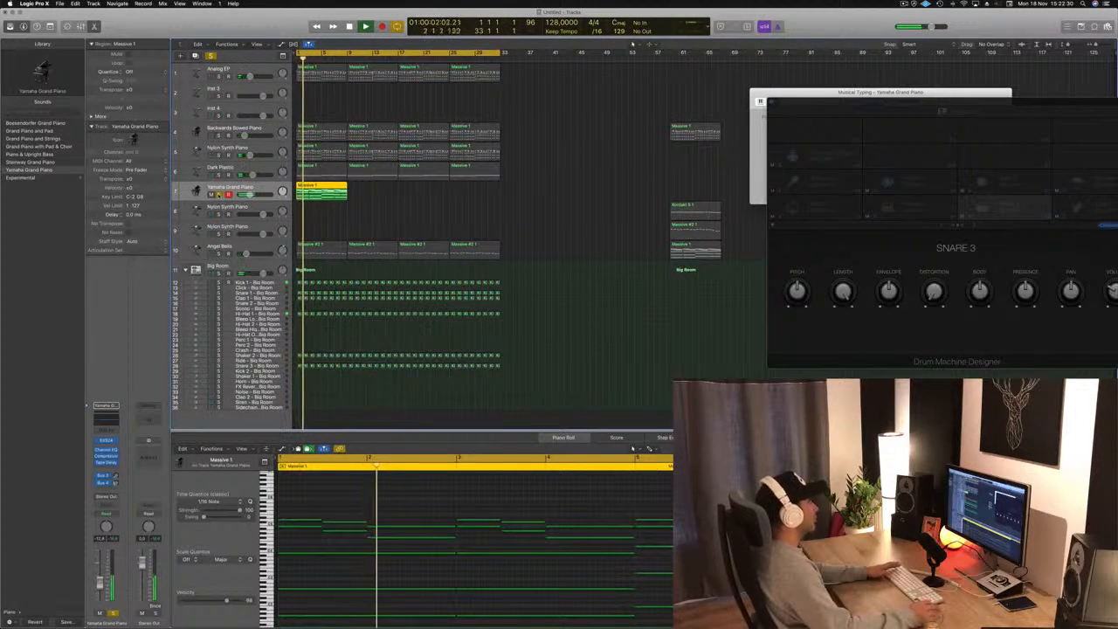
pyautogui.hotkey('ctrl', 's')
pyautogui.press('Return')
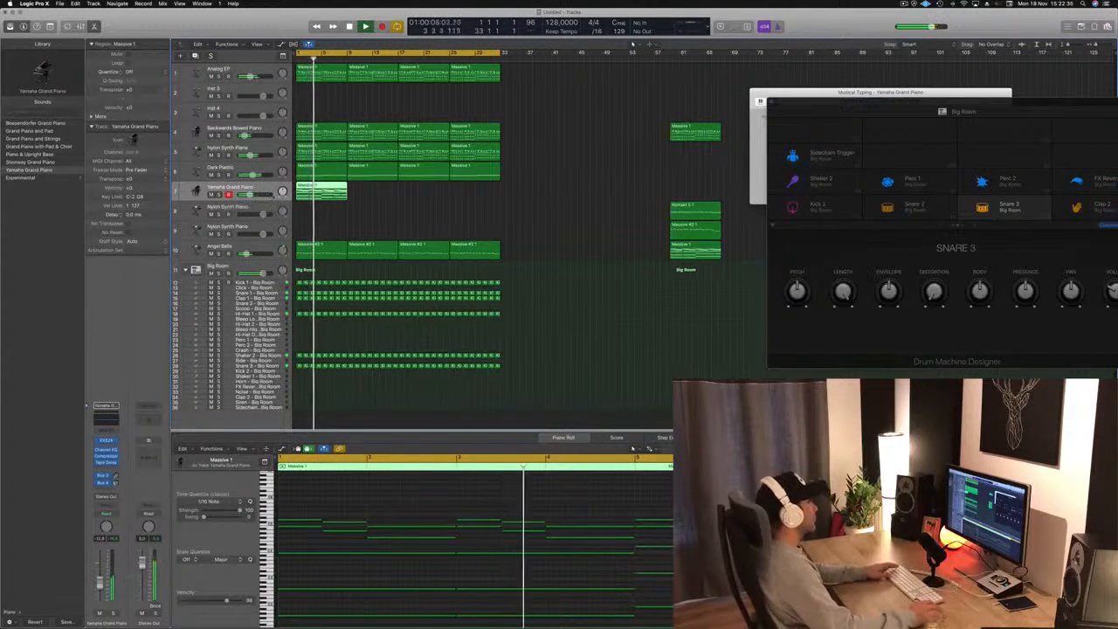
# Repeat the eight-bar Yamaha Grand Piano region three times to bar 33 and play it from the start.
pyautogui.moveTo(328, 186)
pyautogui.mouseDown()
pyautogui.moveTo(438, 190)
pyautogui.moveTo(328, 187)
pyautogui.mouseUp()
pyautogui.press('space')
pyautogui.press('Return')
pyautogui.press('space')
pyautogui.click(259, 187)
pyautogui.press('space')
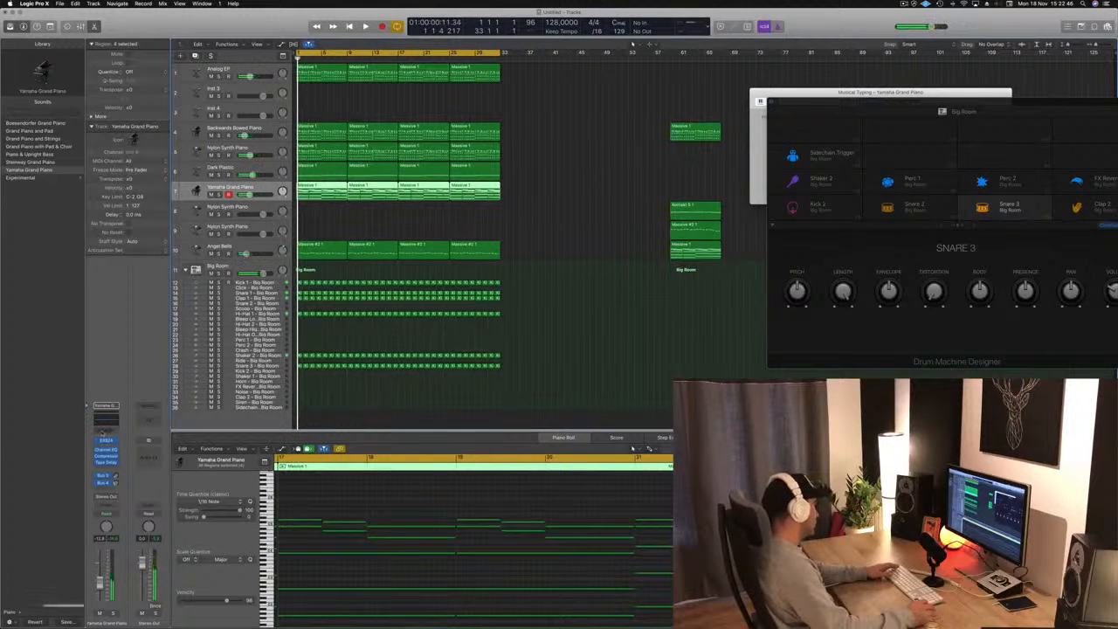
# Add an Arpeggiator MIDI effect to the Yamaha Grand Piano track, move its window aside and play the piano soloed.
pyautogui.click(103, 433)
pyautogui.click(110, 444)
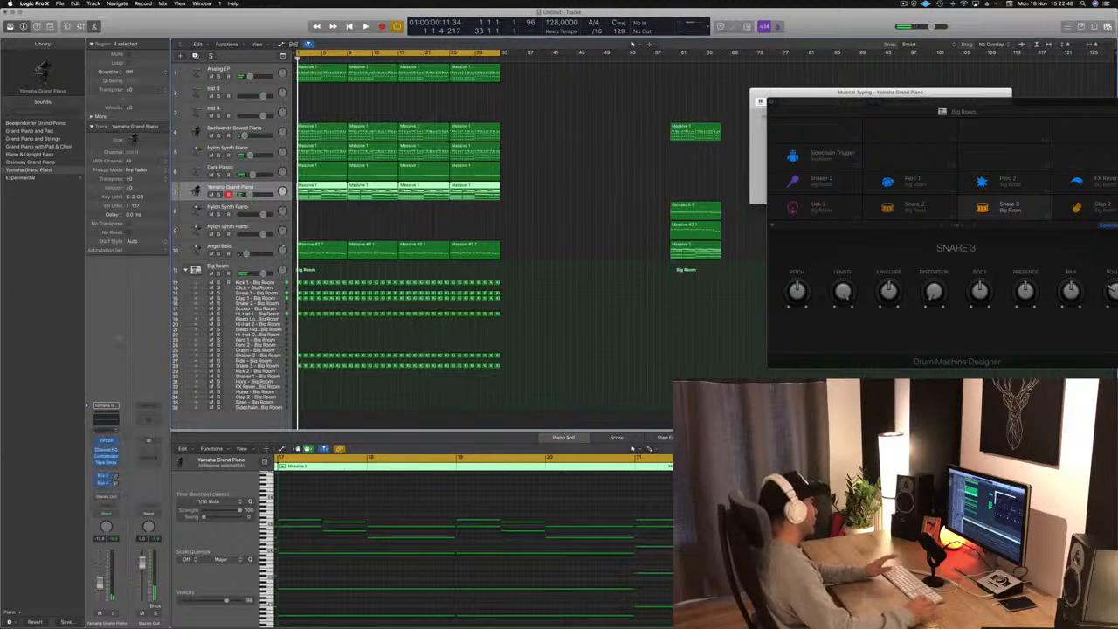
pyautogui.moveTo(208, 33); pyautogui.dragTo(918, 129)
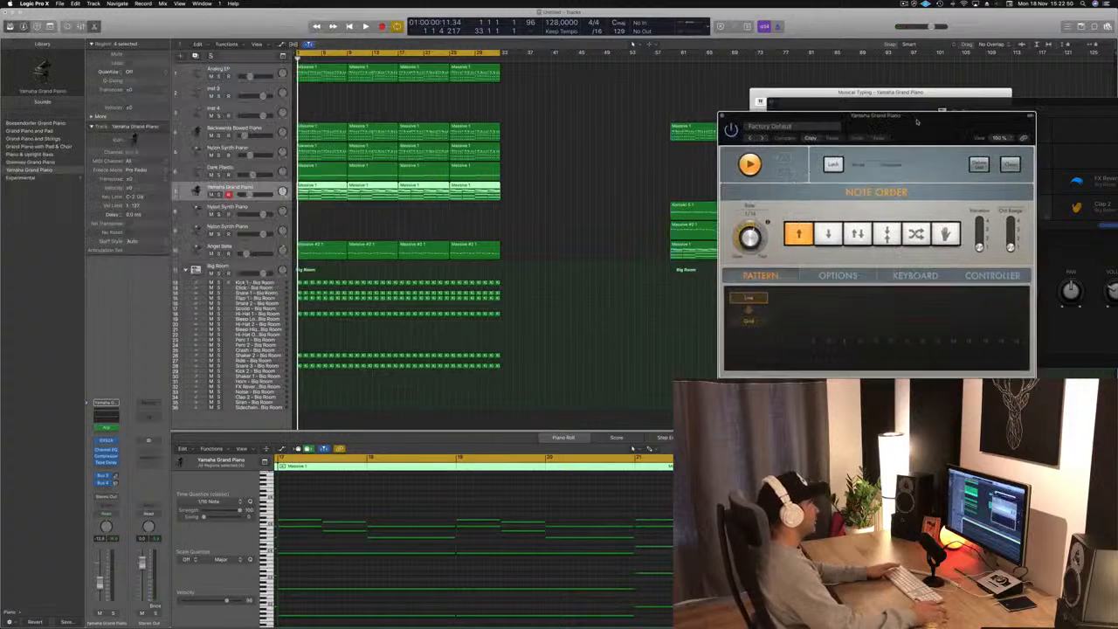
pyautogui.press('space')
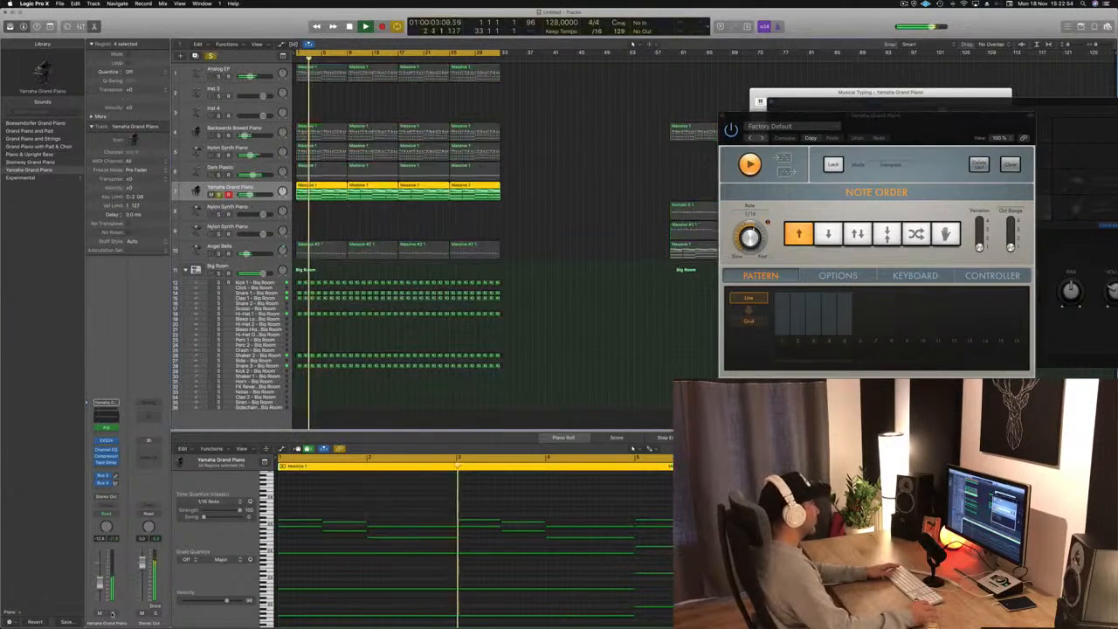
# Close the Arpeggiator window and duplicate the Yamaha Grand Piano track together with its four Massive 1 regions from bar 1.
pyautogui.moveTo(883, 114); pyautogui.dragTo(609, 129)
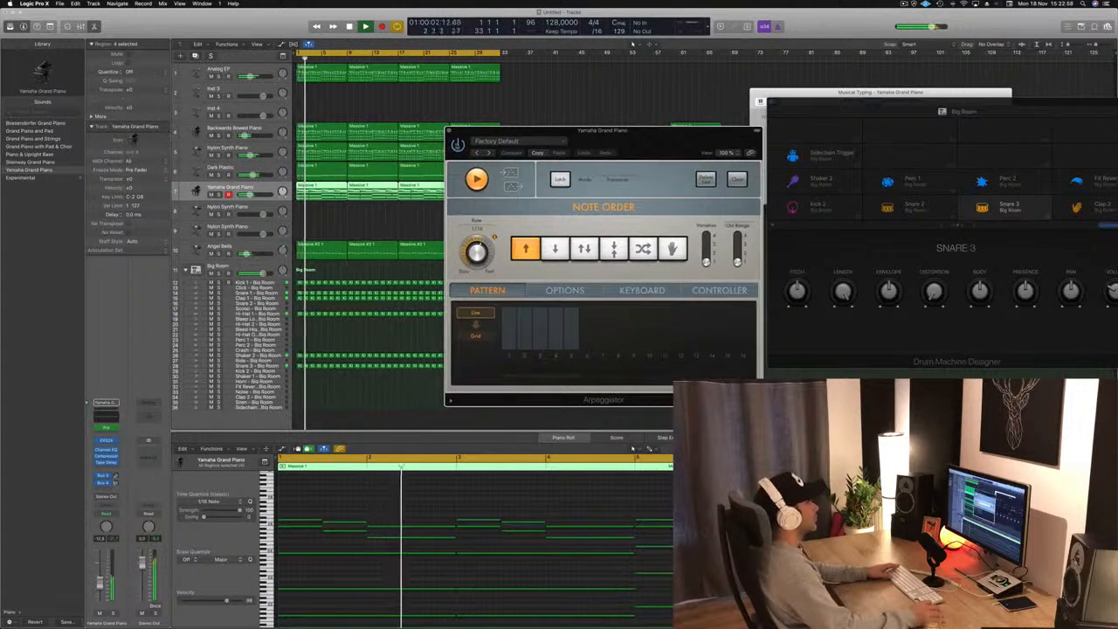
pyautogui.click(448, 132)
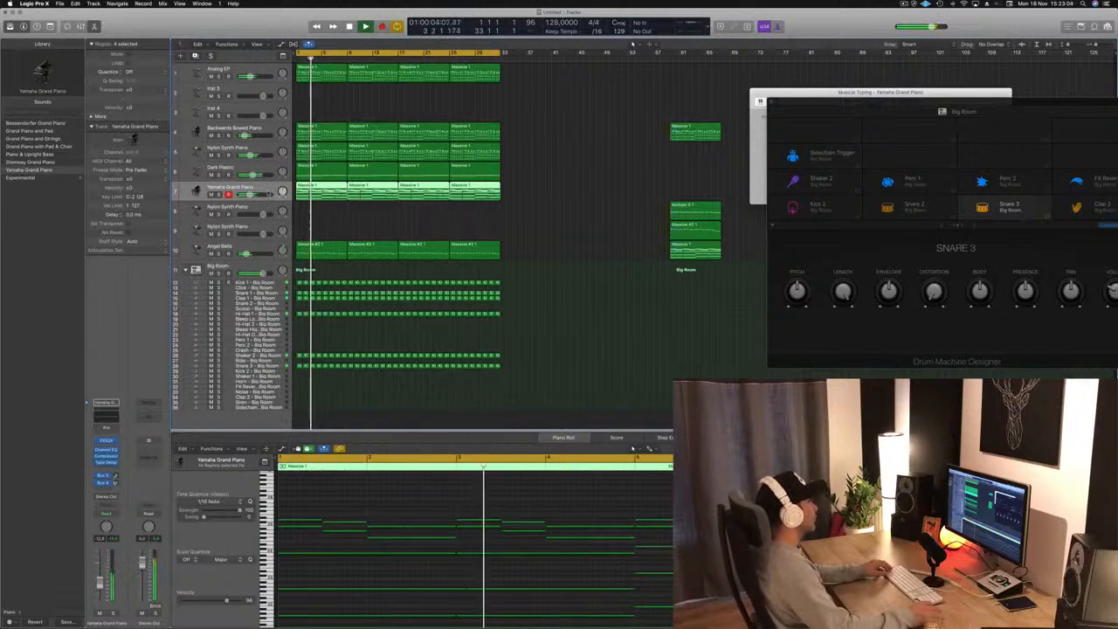
pyautogui.press('super+d')
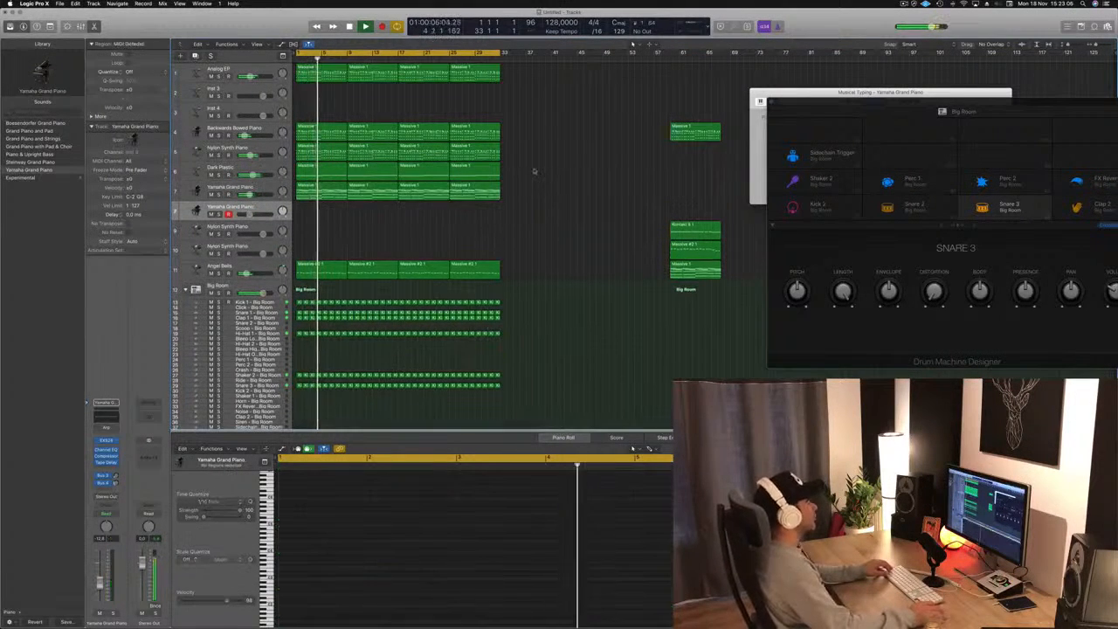
pyautogui.click(320, 188)
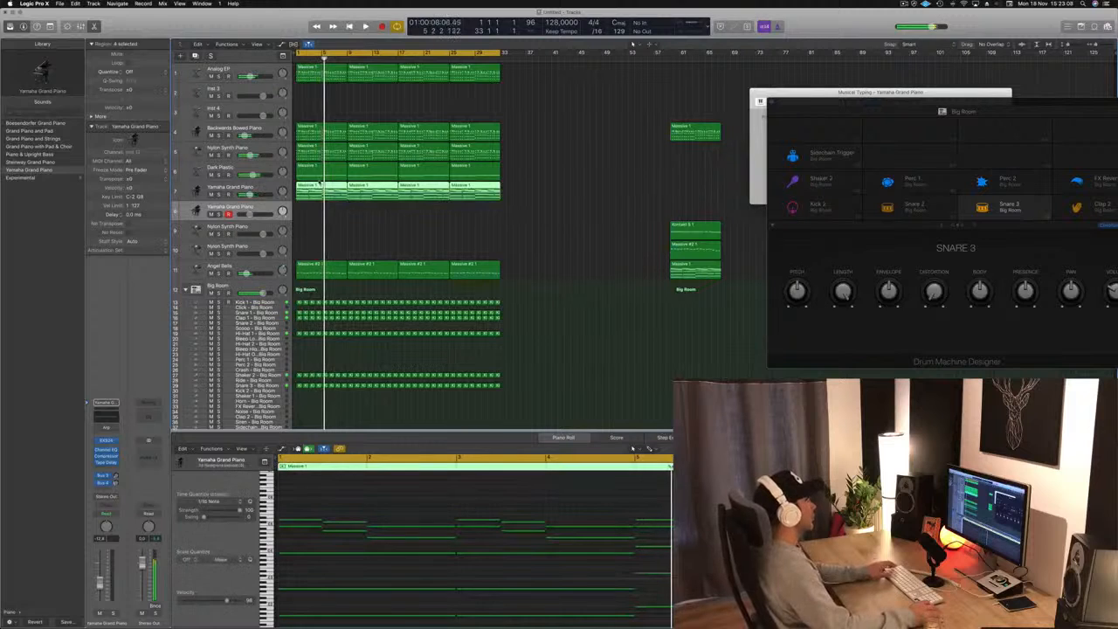
pyautogui.moveTo(316, 188)
pyautogui.mouseDown()
pyautogui.moveTo(317, 209)
pyautogui.moveTo(300, 187)
pyautogui.mouseUp()
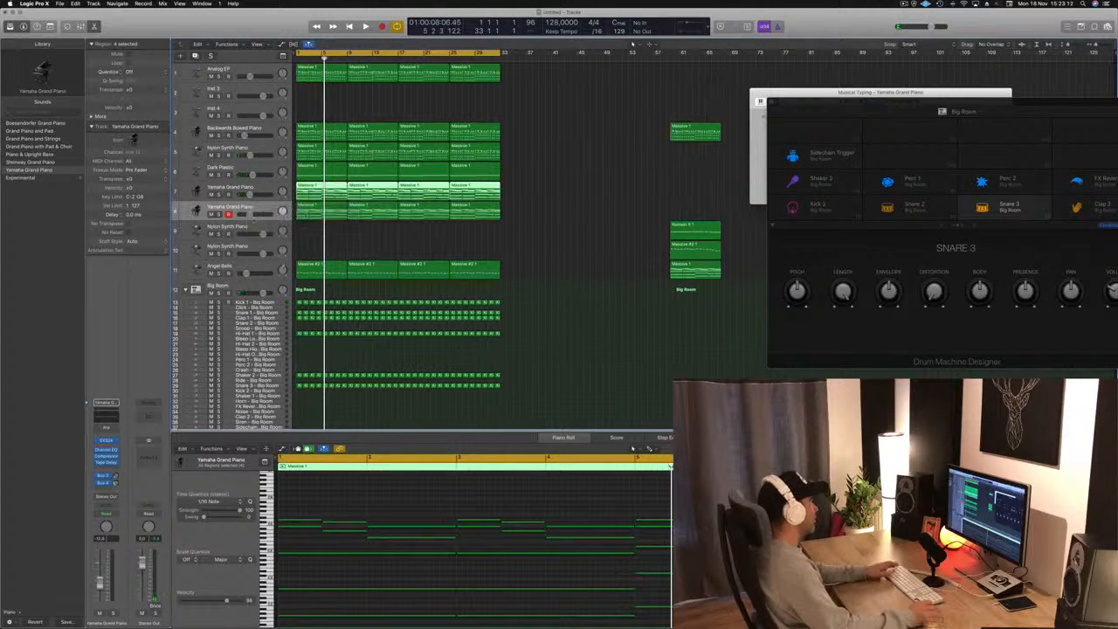
# Play the song from the start and open the instrument plug-in choices for the duplicated Yamaha Grand Piano track.
pyautogui.click(257, 210)
pyautogui.press('space')
pyautogui.click(115, 442)
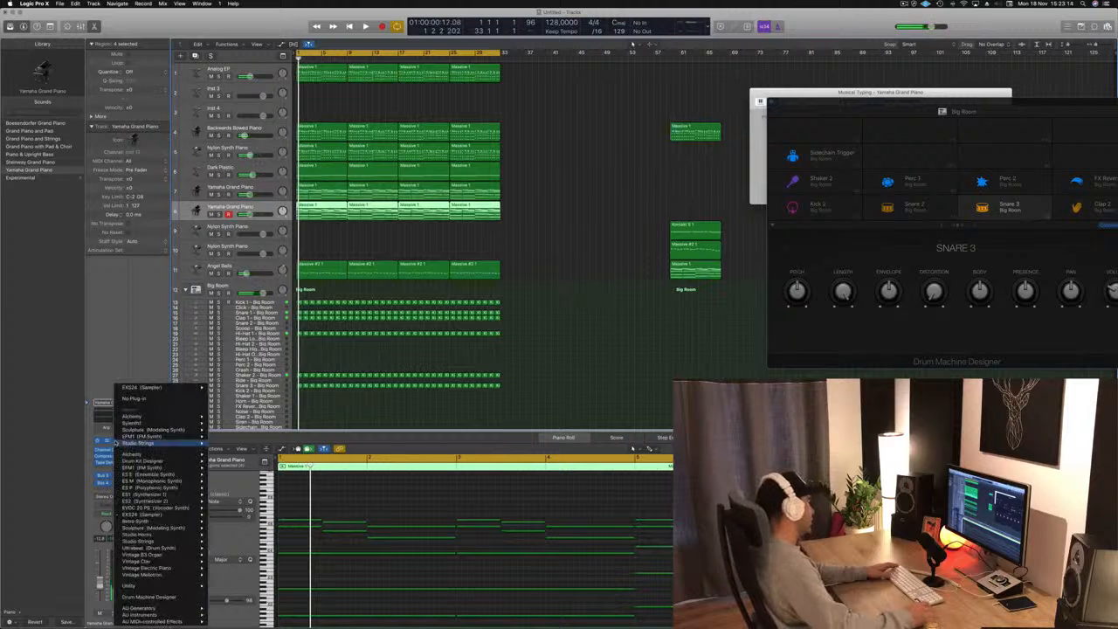
# Replace the instrument on the selected Yamaha Grand Piano track with Alchemy in stereo.
pyautogui.moveTo(136, 416)
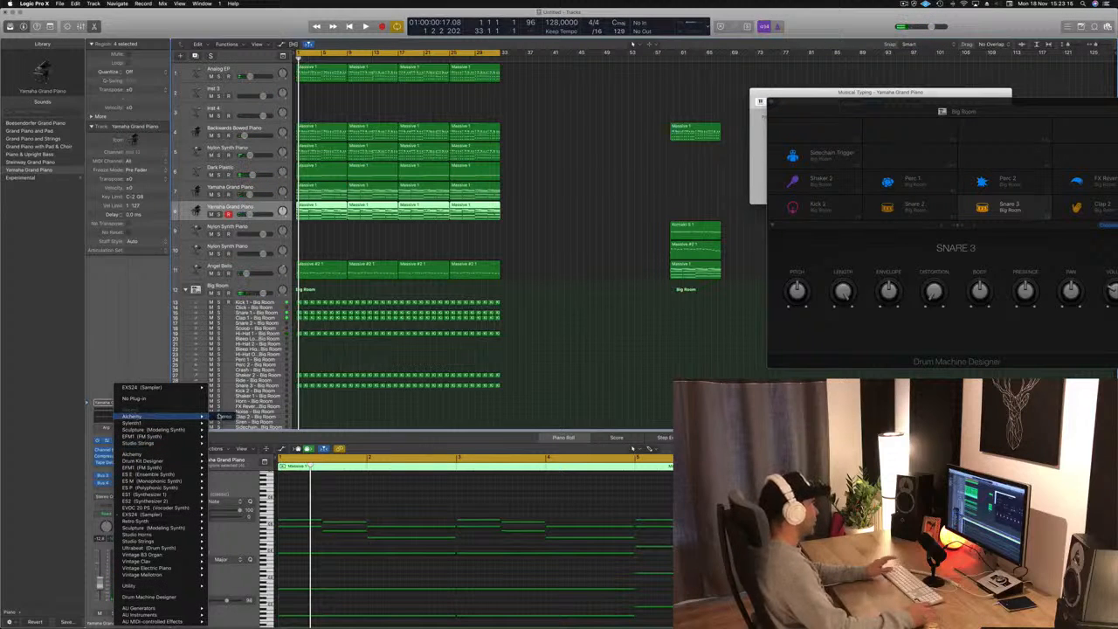
pyautogui.click(223, 416)
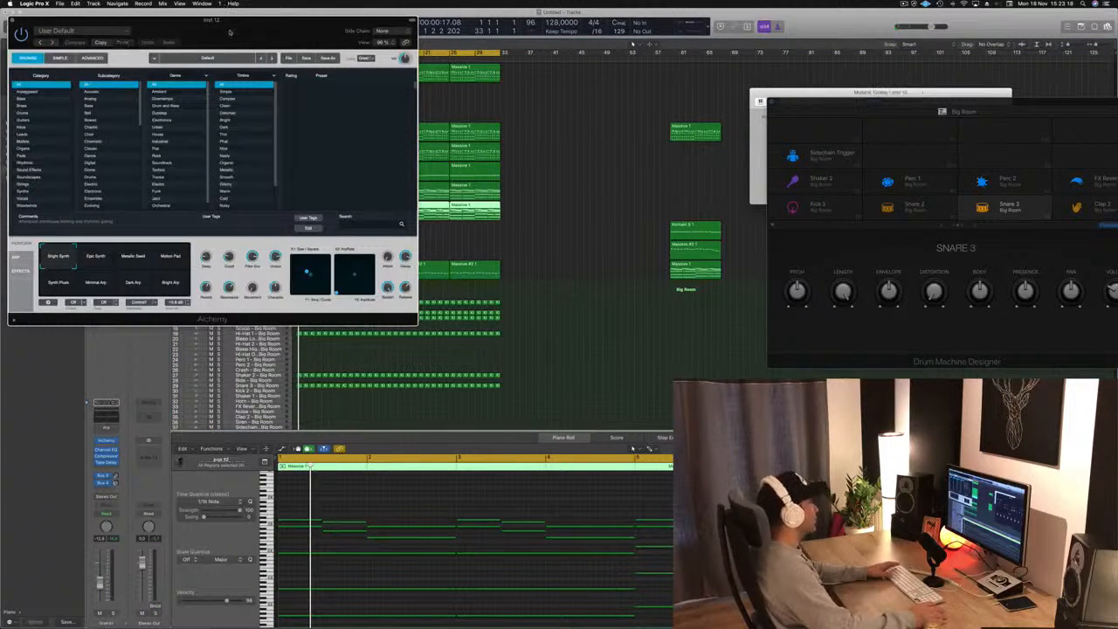
pyautogui.moveTo(225, 35); pyautogui.dragTo(528, 90)
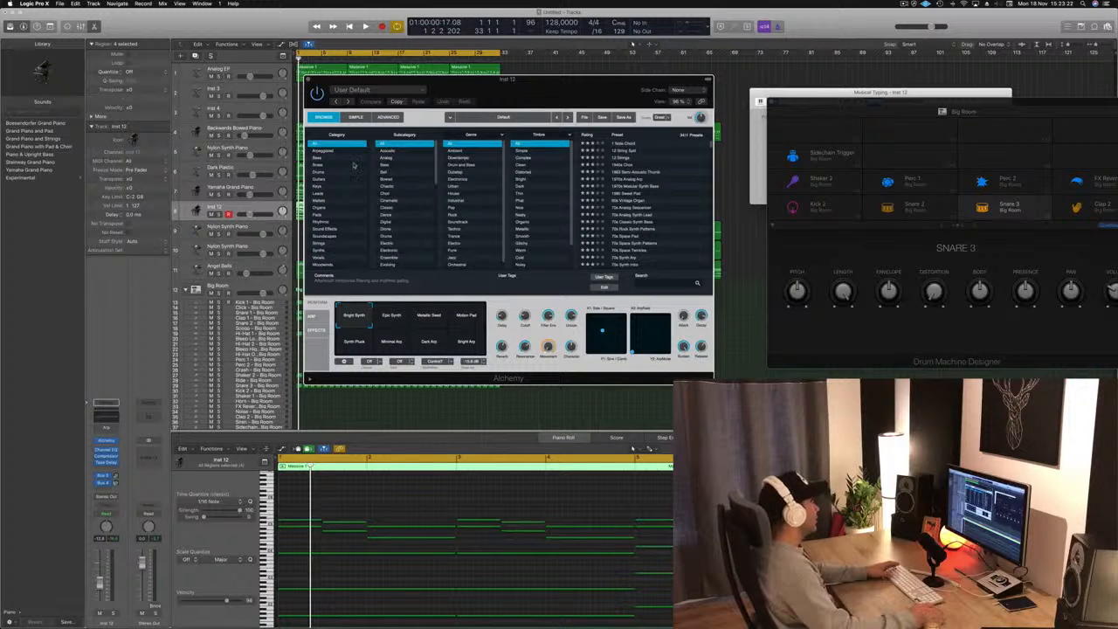
# Load the Dark Veil preset from Alchemy's Pads category and move the plug-in window clear of the tracks.
pyautogui.click(321, 215)
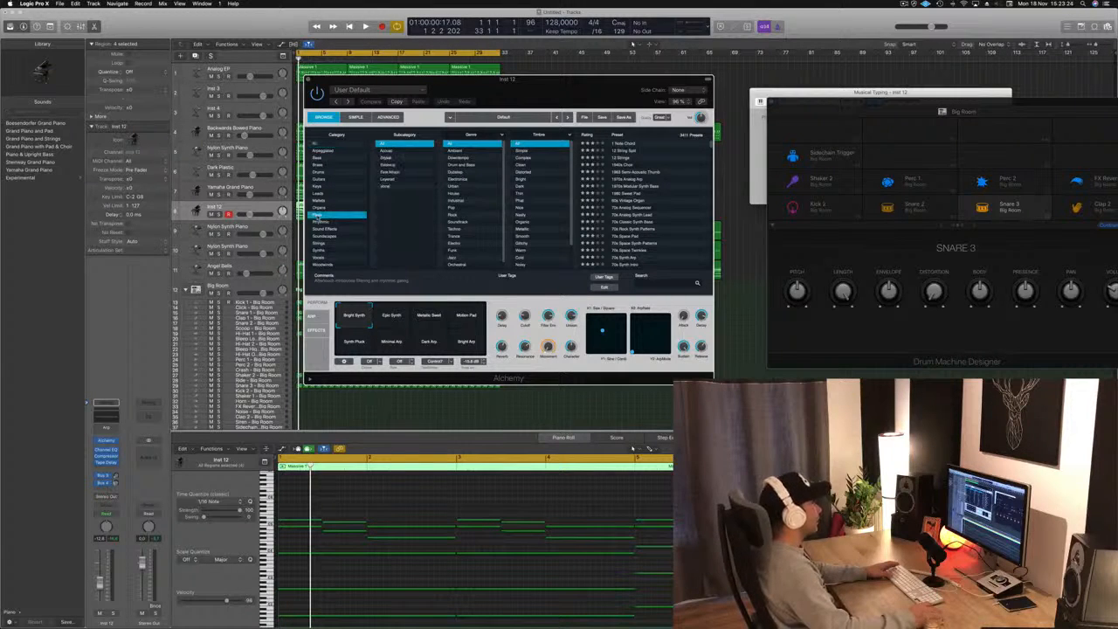
pyautogui.scroll(-5, 649, 196)
pyautogui.scroll(-5, 650, 196)
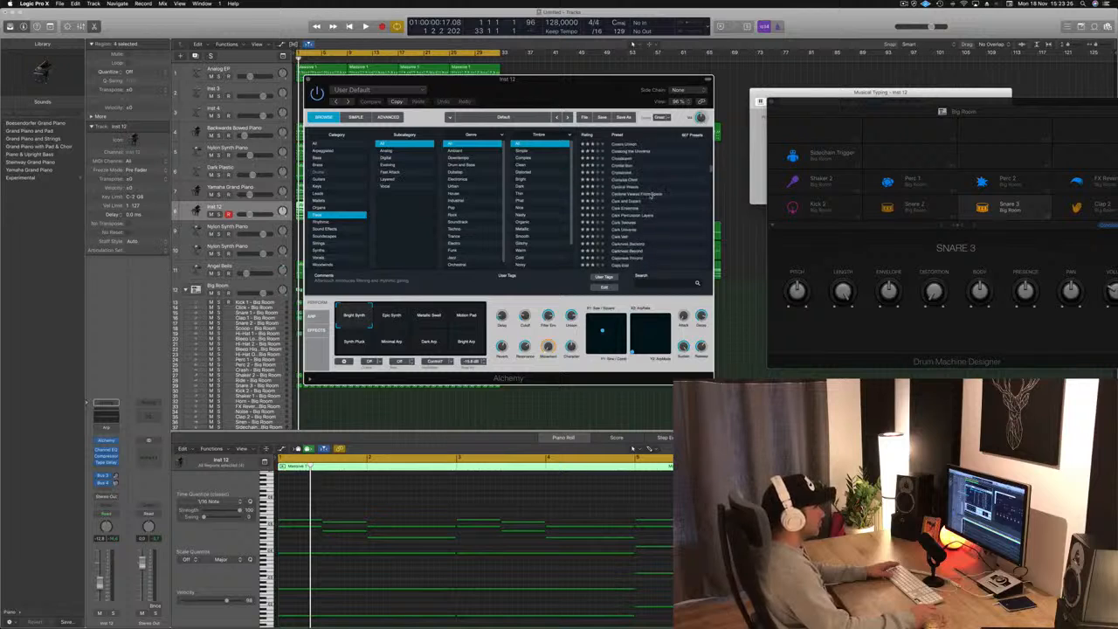
pyautogui.scroll(-3, 667, 191)
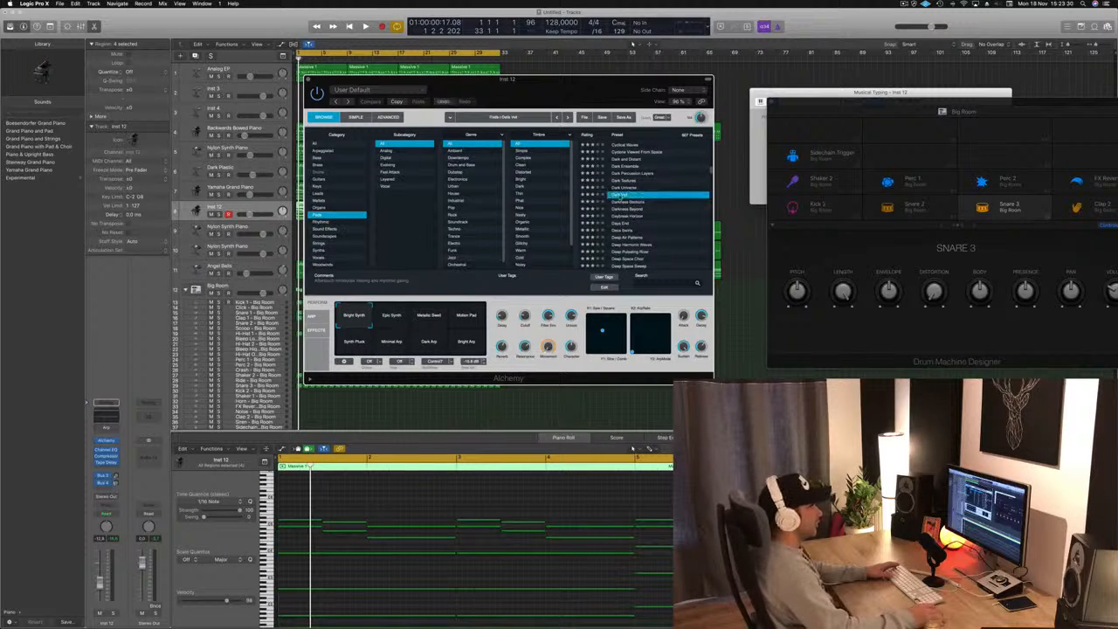
pyautogui.moveTo(624, 80); pyautogui.dragTo(921, 80)
# Play the arrangement, raise the Dark Veil track's volume slightly, and audition the track in solo.
pyautogui.press('space')
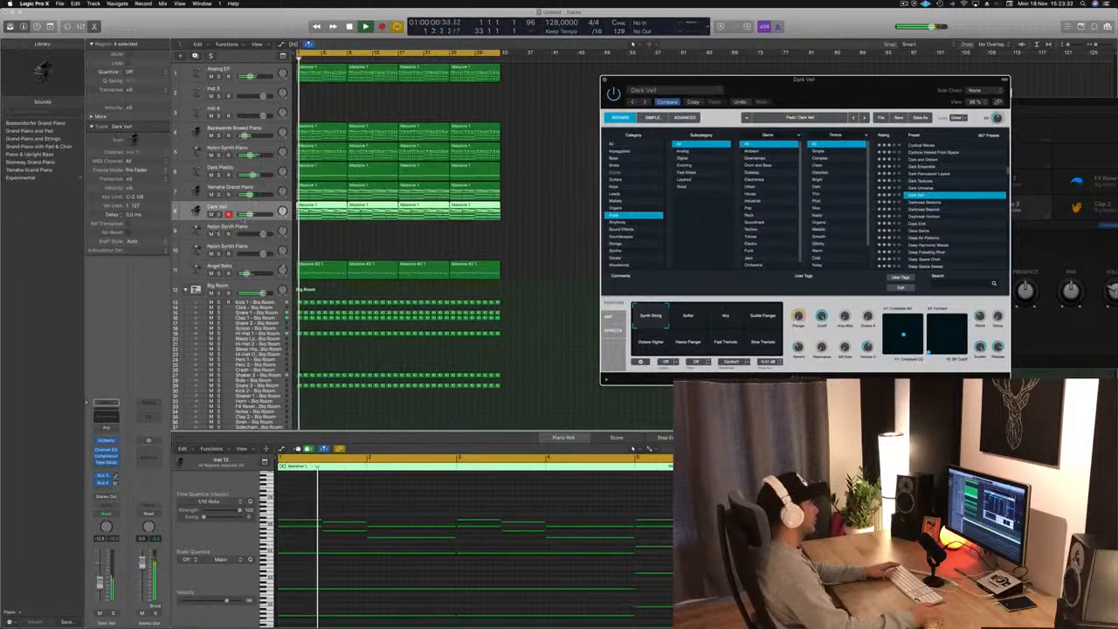
pyautogui.moveTo(250, 214); pyautogui.dragTo(252, 214)
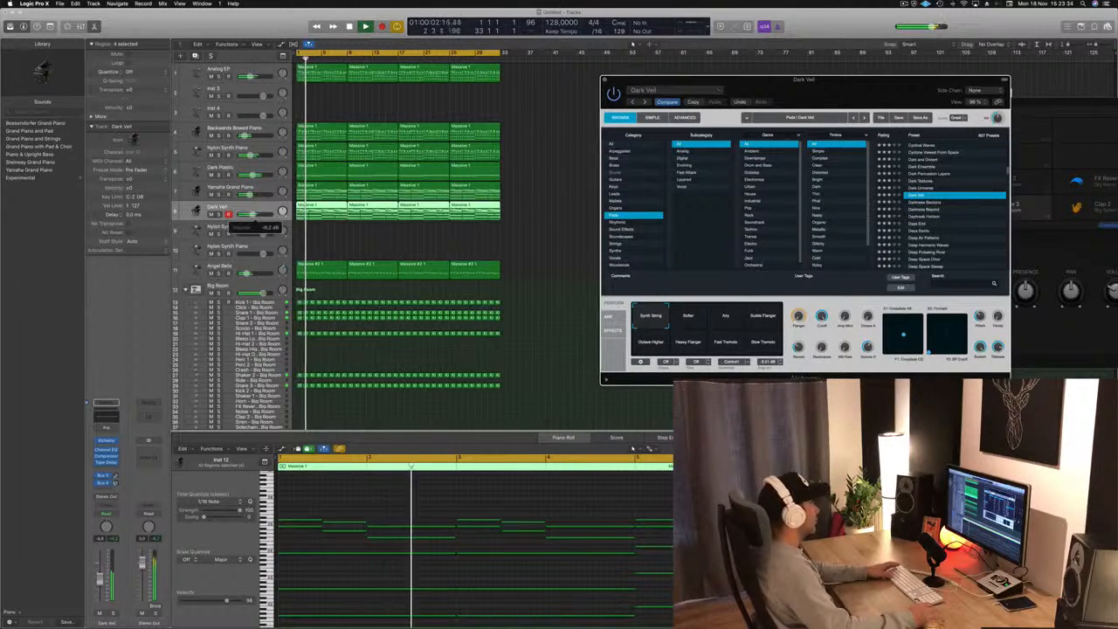
pyautogui.click(220, 214)
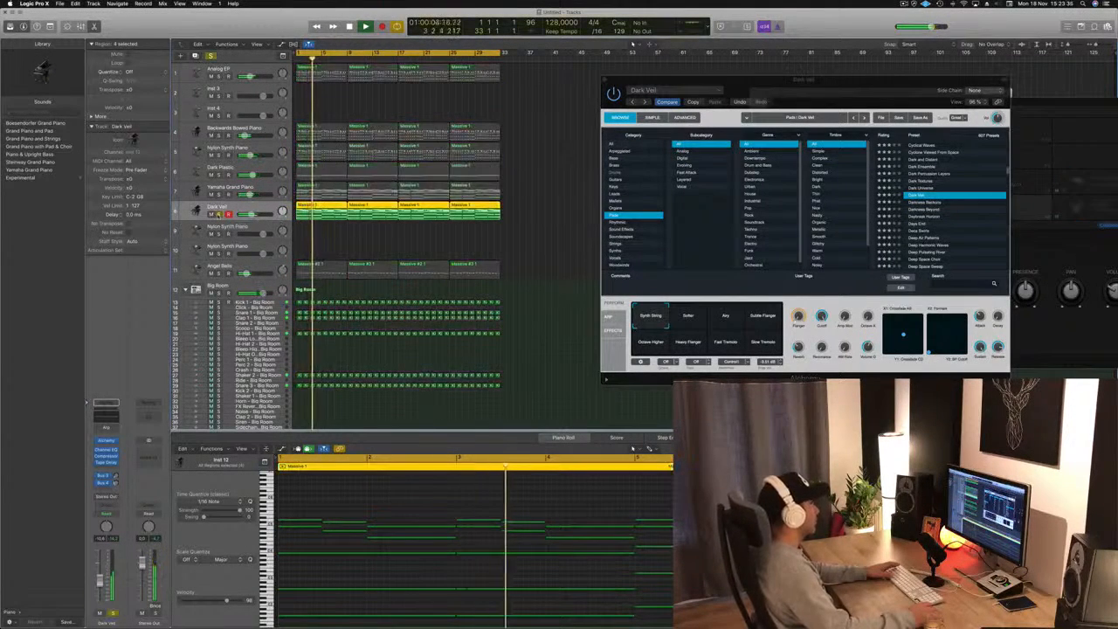
pyautogui.click(219, 214)
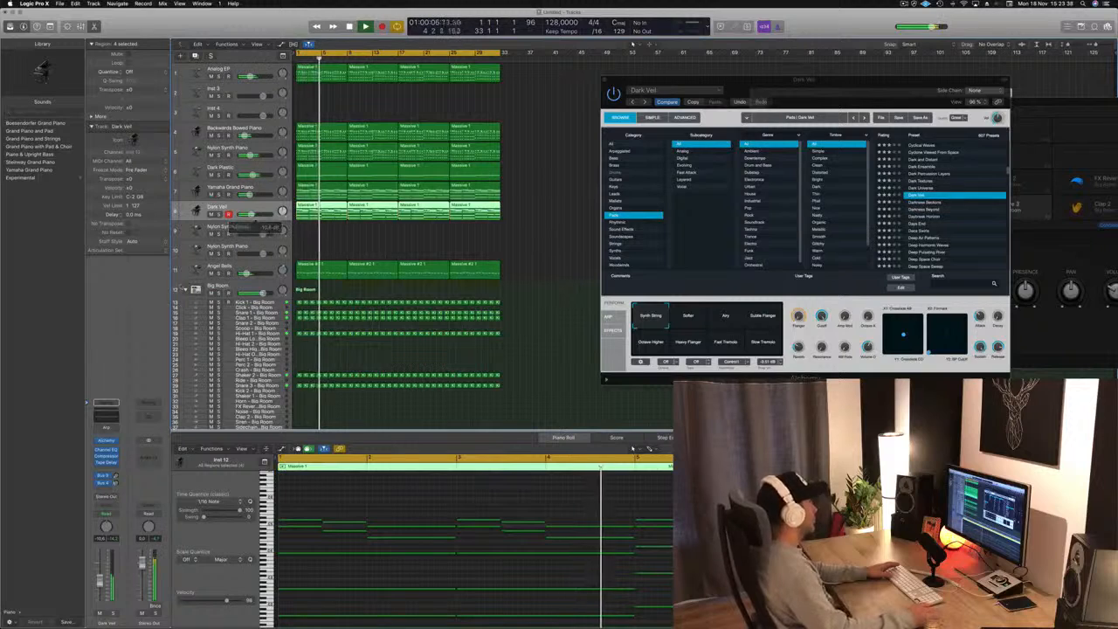
# Enable the low-cut band in the Dark Veil track's Channel EQ and raise its cutoff to slightly above 200 Hz.
pyautogui.click(105, 449)
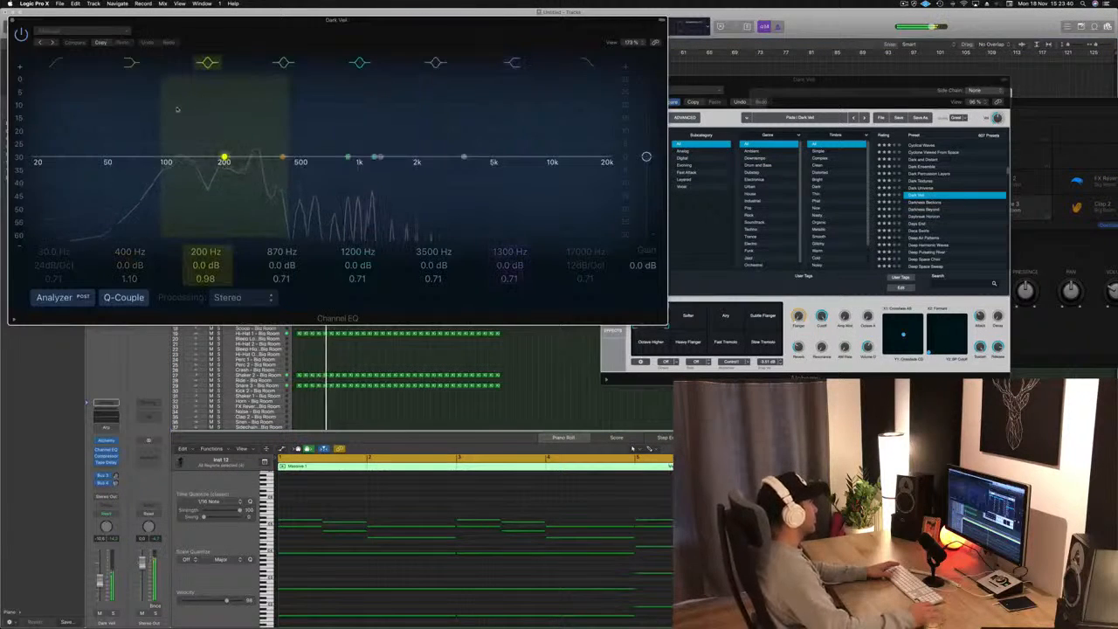
pyautogui.click(56, 63)
pyautogui.moveTo(64, 163); pyautogui.dragTo(229, 163)
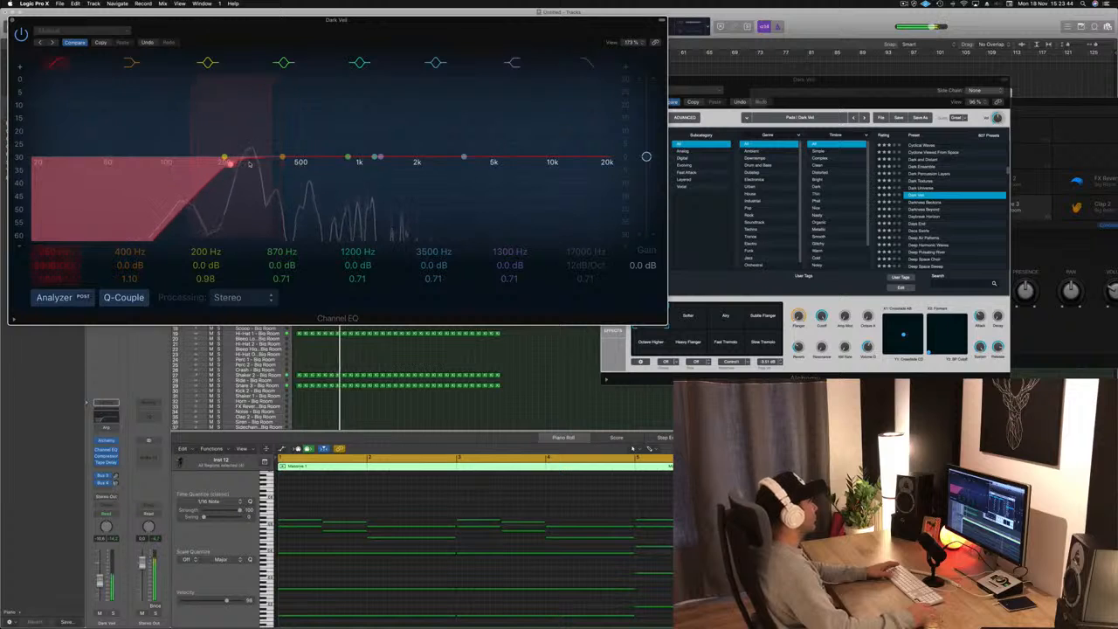
pyautogui.click(12, 21)
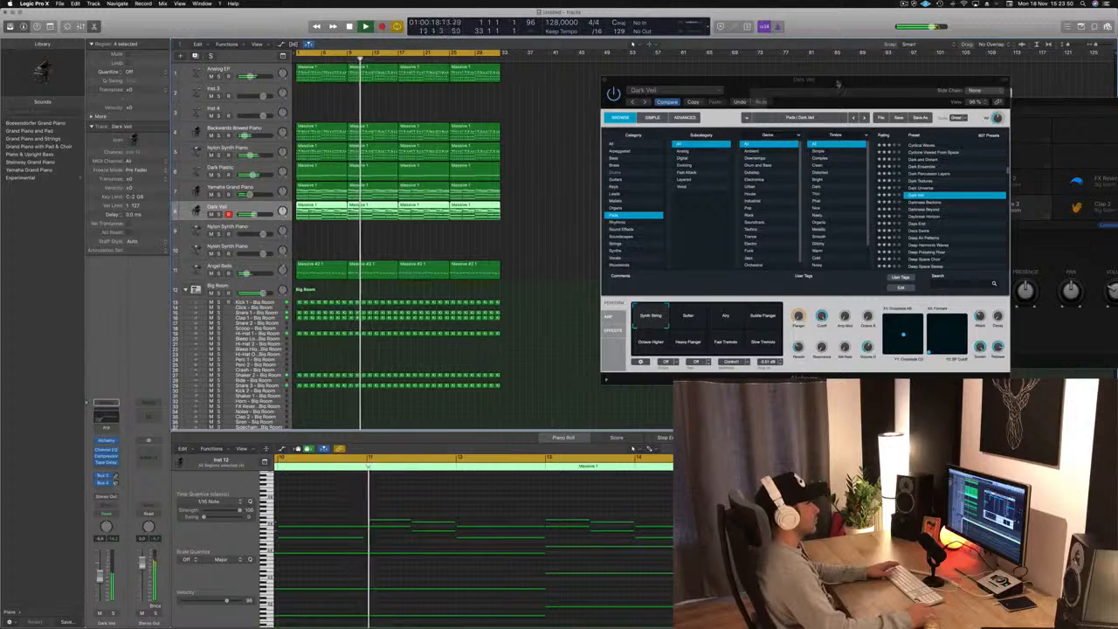
# Audition the Softer and Airy variations of the Dark Veil preset, both soloed and within the full mix.
pyautogui.moveTo(838, 83); pyautogui.dragTo(700, 67)
pyautogui.click(550, 301)
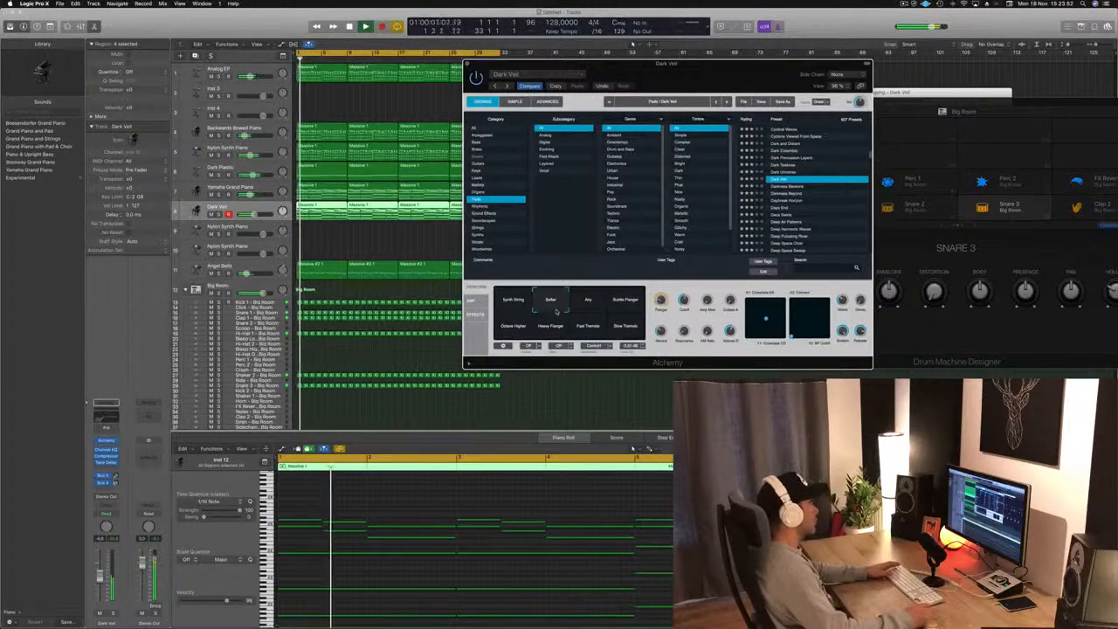
pyautogui.click(583, 304)
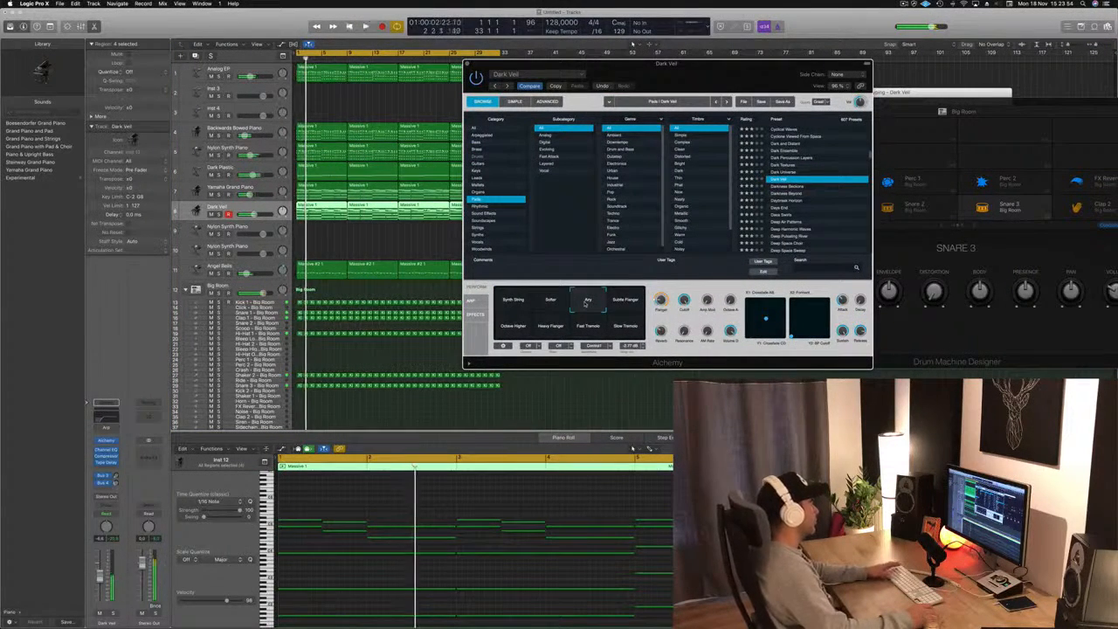
pyautogui.press('s')
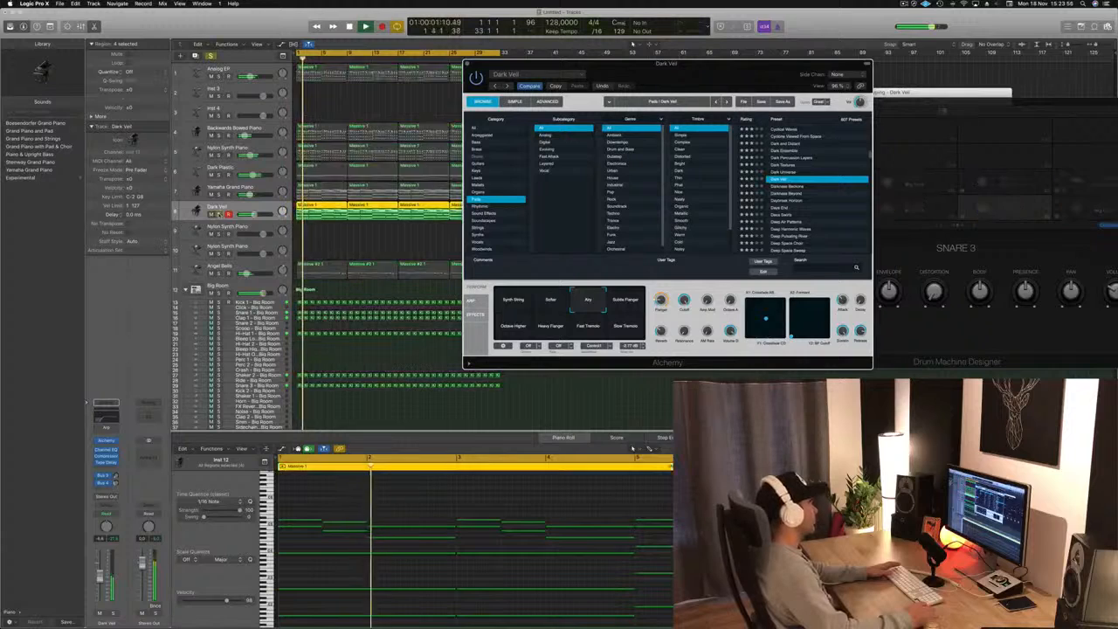
pyautogui.press('s')
pyautogui.moveTo(734, 75); pyautogui.dragTo(738, 63)
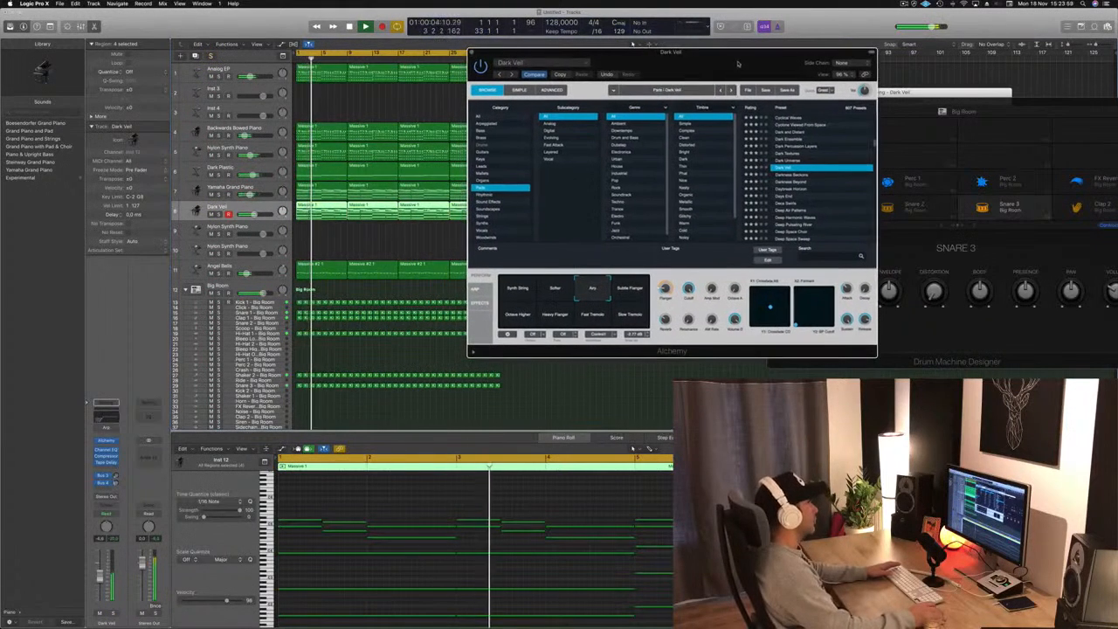
# Audition the Subtle Flanger, Octave Higher, Heavy Flanger, Fast Tremolo and Slow Tremolo variations of Dark Veil during playback.
pyautogui.click(630, 288)
pyautogui.press('space')
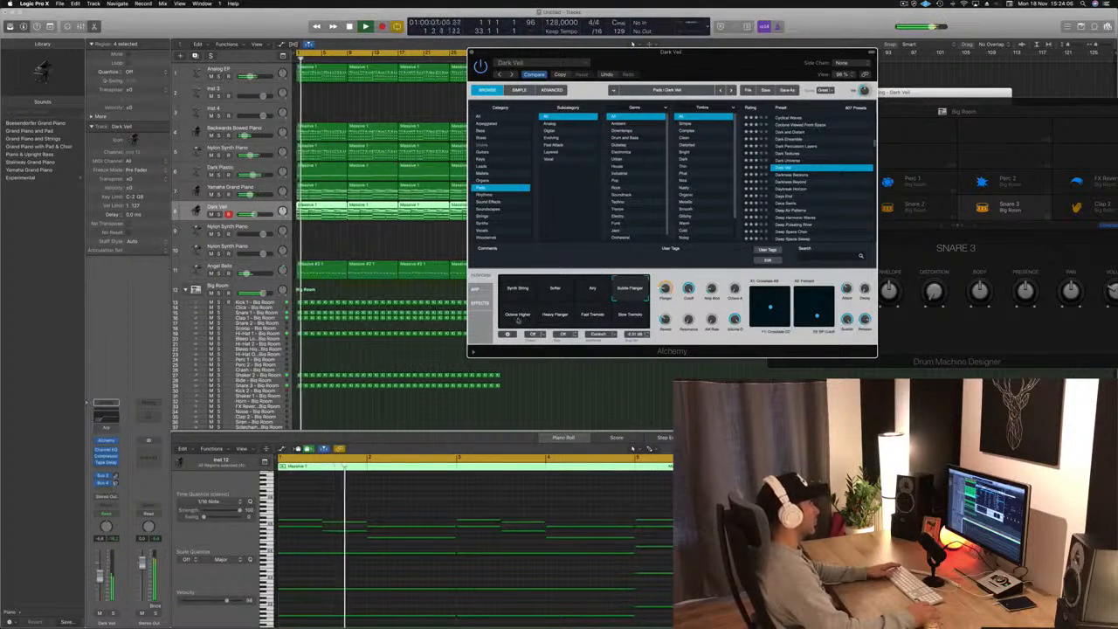
pyautogui.click(518, 316)
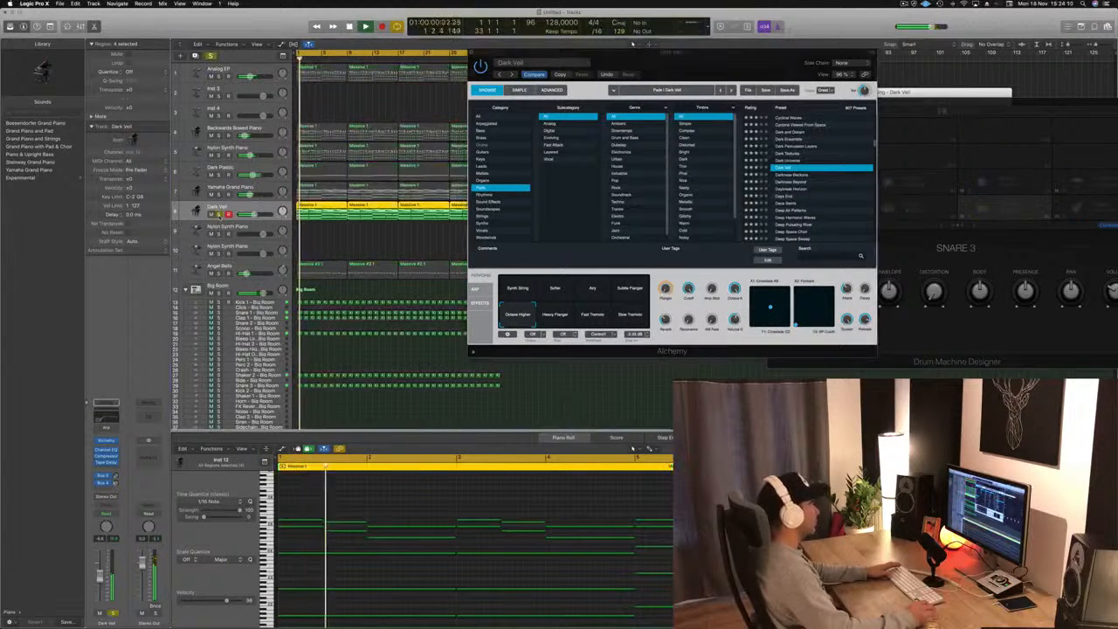
pyautogui.click(558, 318)
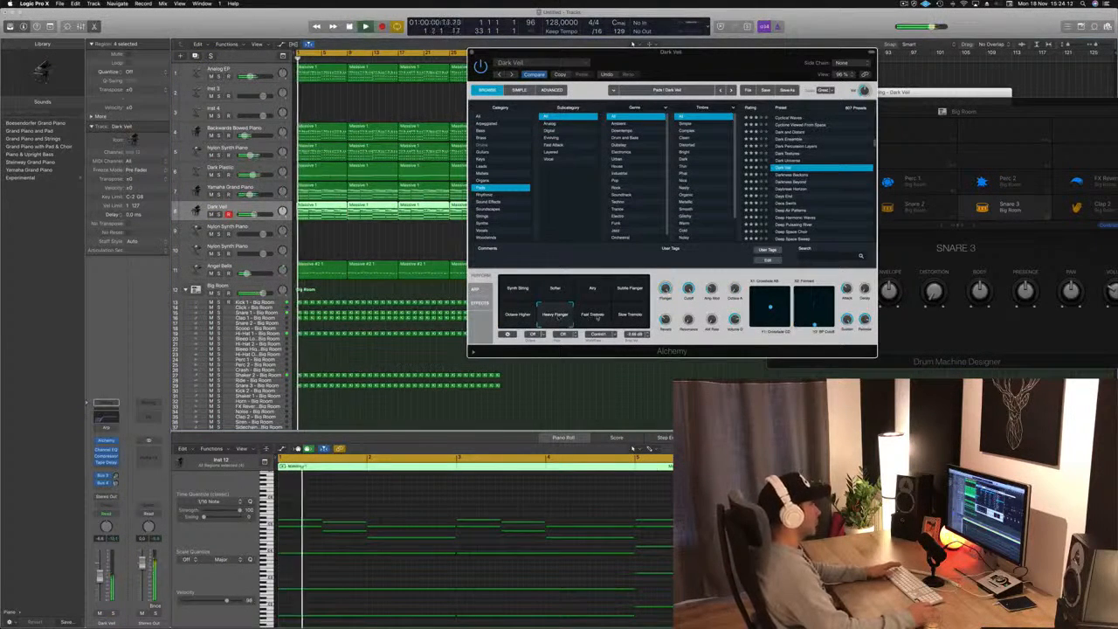
pyautogui.click(598, 319)
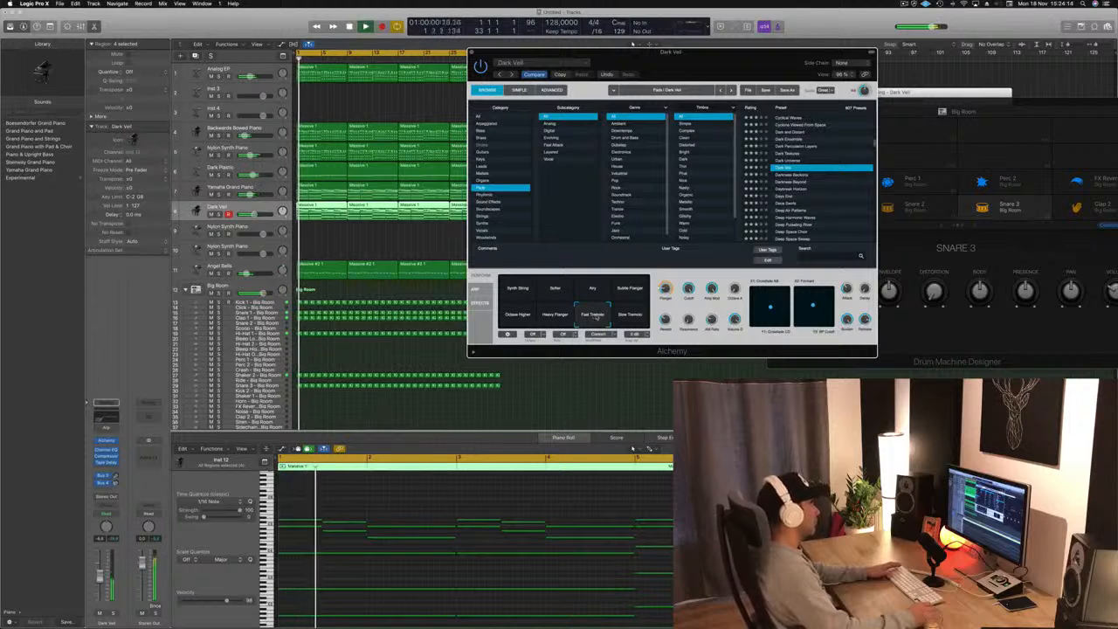
pyautogui.click(624, 320)
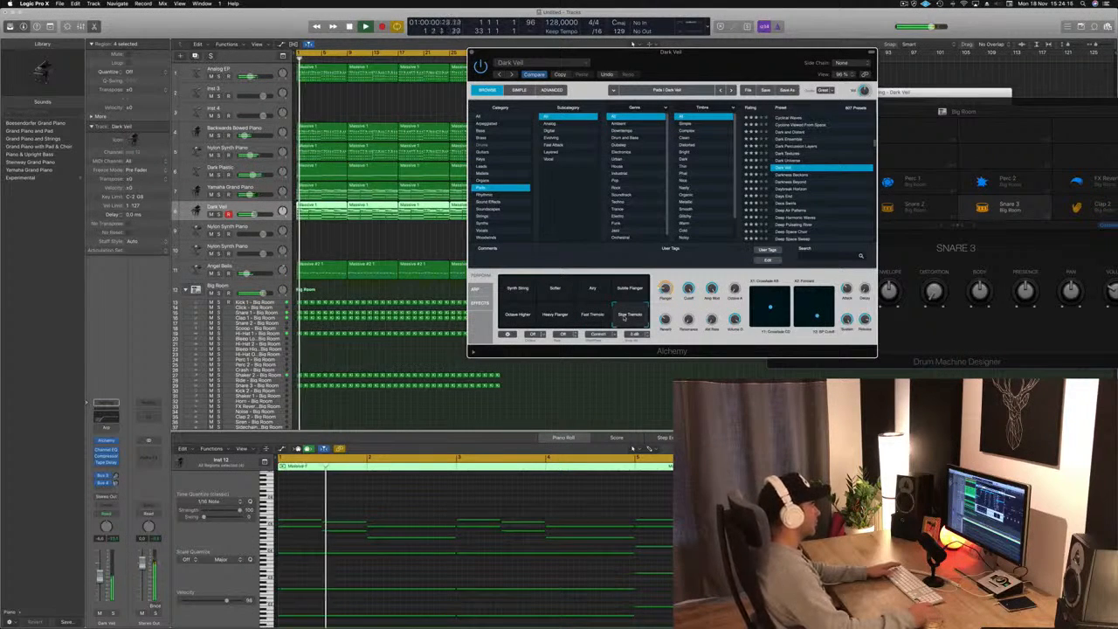
# Compare the Airy and Synth String variations of Dark Veil, keep Synth String, and close the Alchemy window.
pyautogui.click(592, 292)
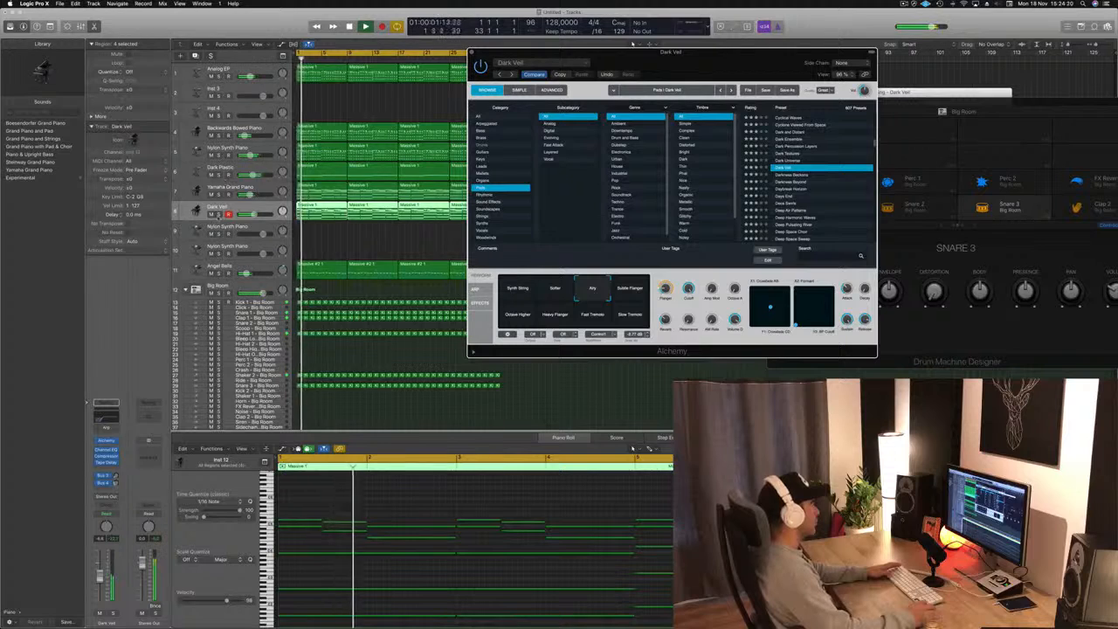
pyautogui.hotkey('ctrl', 's')
pyautogui.click(520, 291)
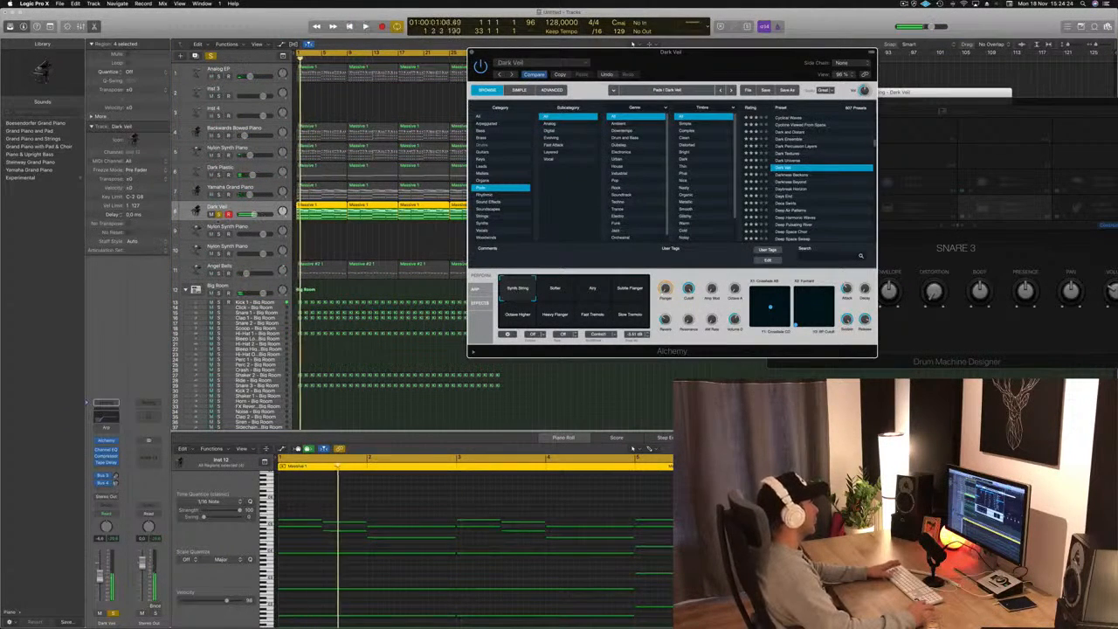
pyautogui.hotkey('ctrl', 's')
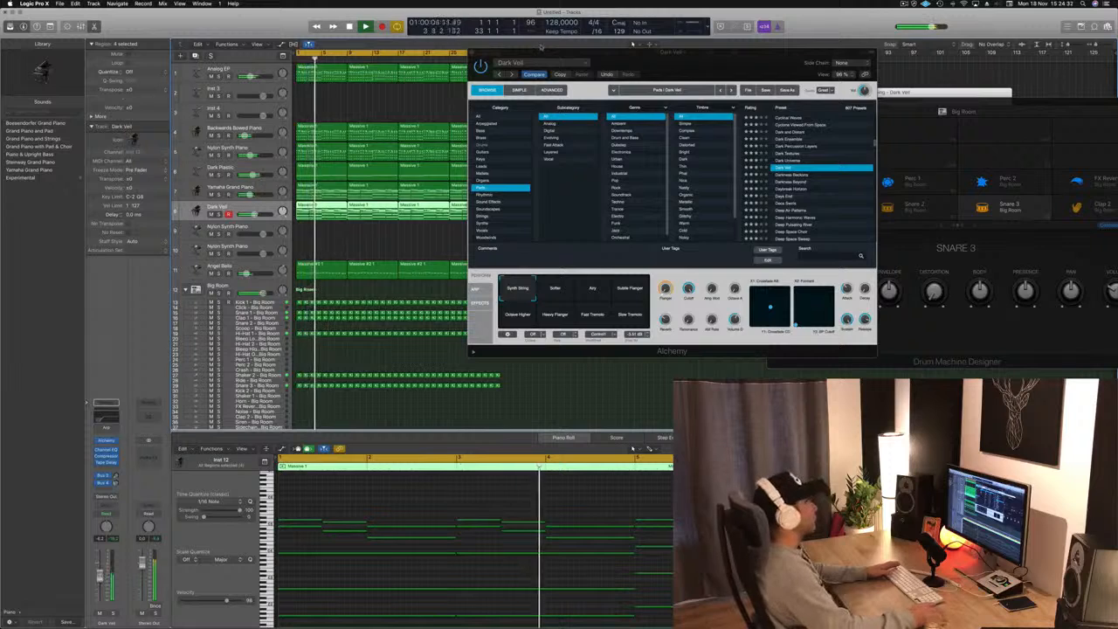
pyautogui.moveTo(706, 61); pyautogui.dragTo(635, 71)
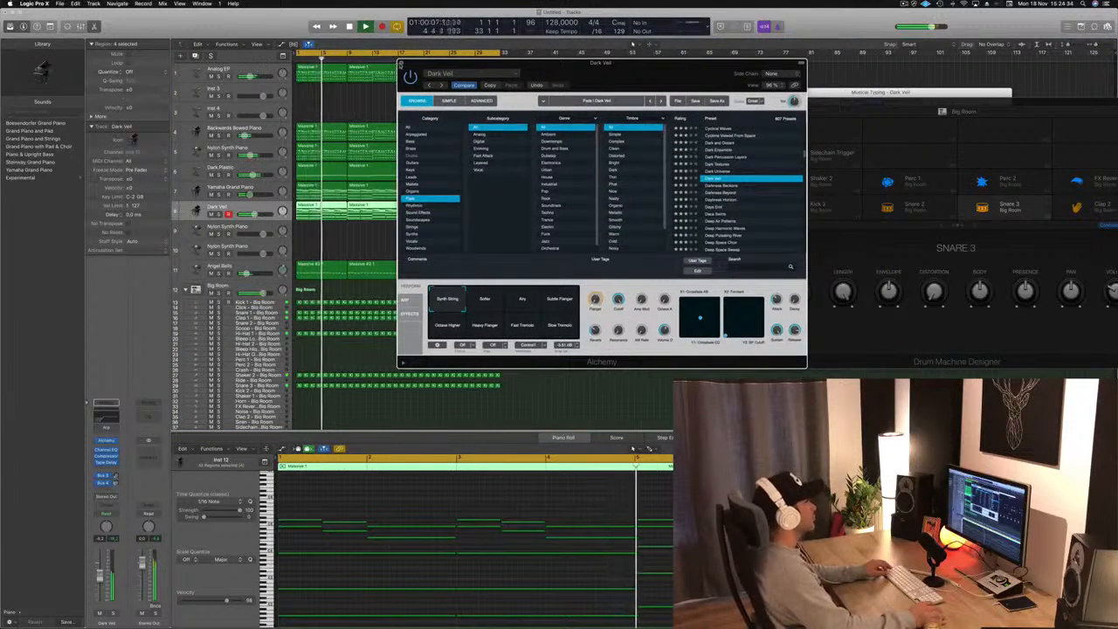
pyautogui.press('super+w')
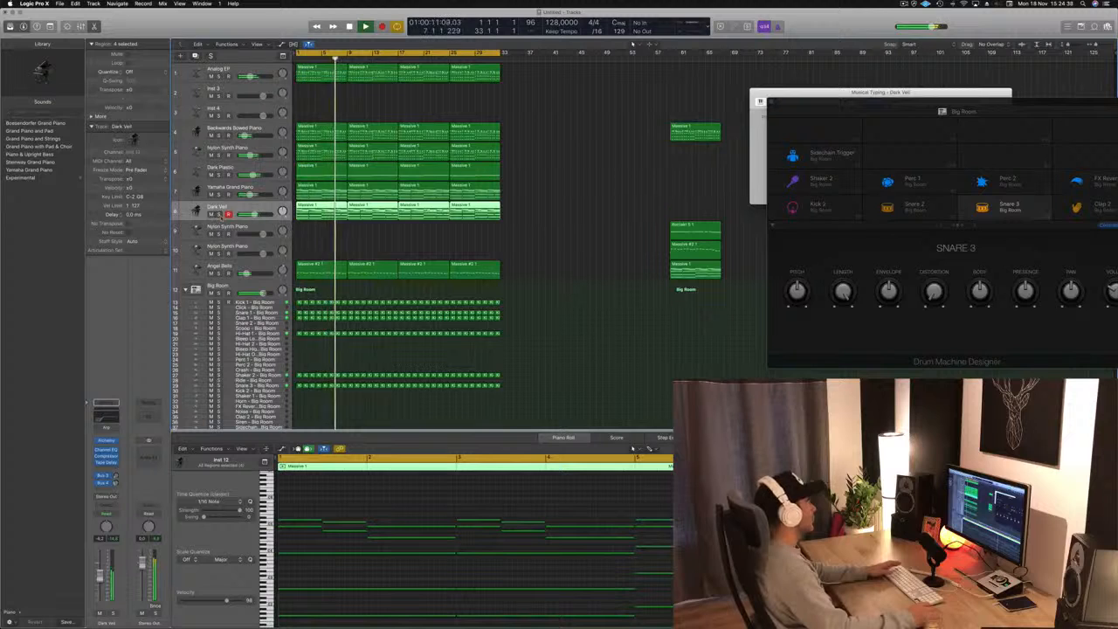
# Compare the sound of the Dark Veil track in solo and within the full mix.
pyautogui.click(219, 214)
pyautogui.click(218, 214)
pyautogui.press('space')
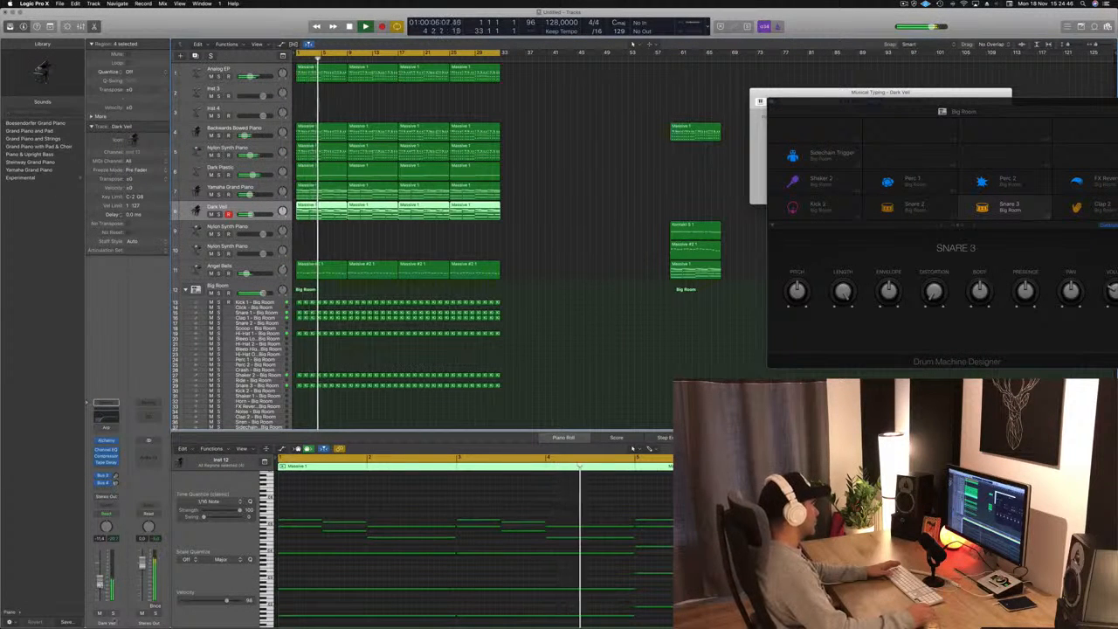
pyautogui.click(112, 614)
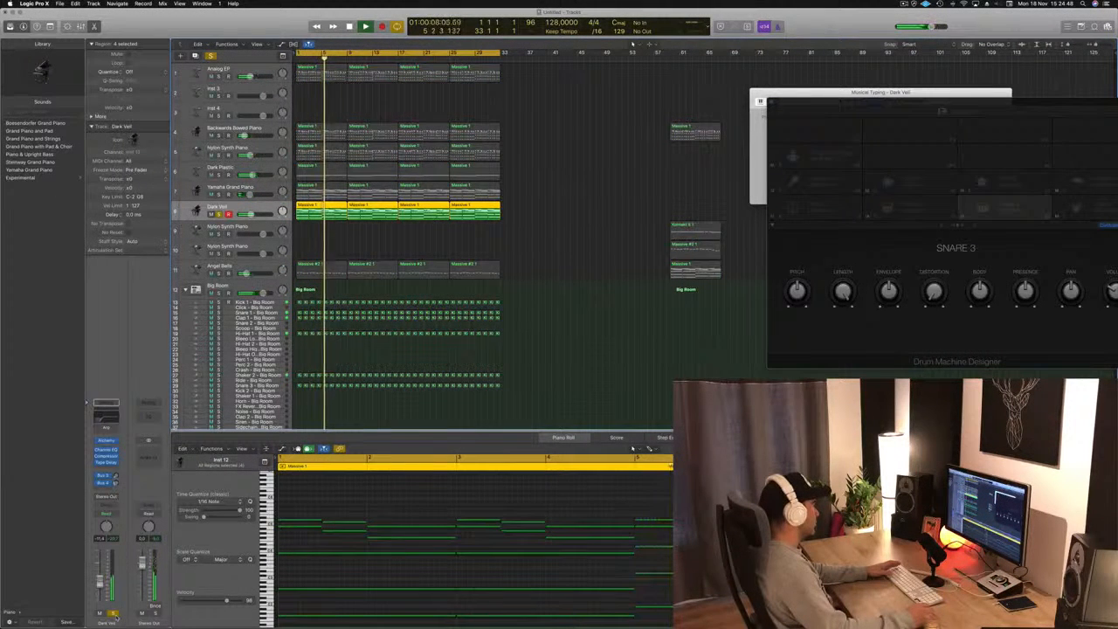
pyautogui.click(113, 614)
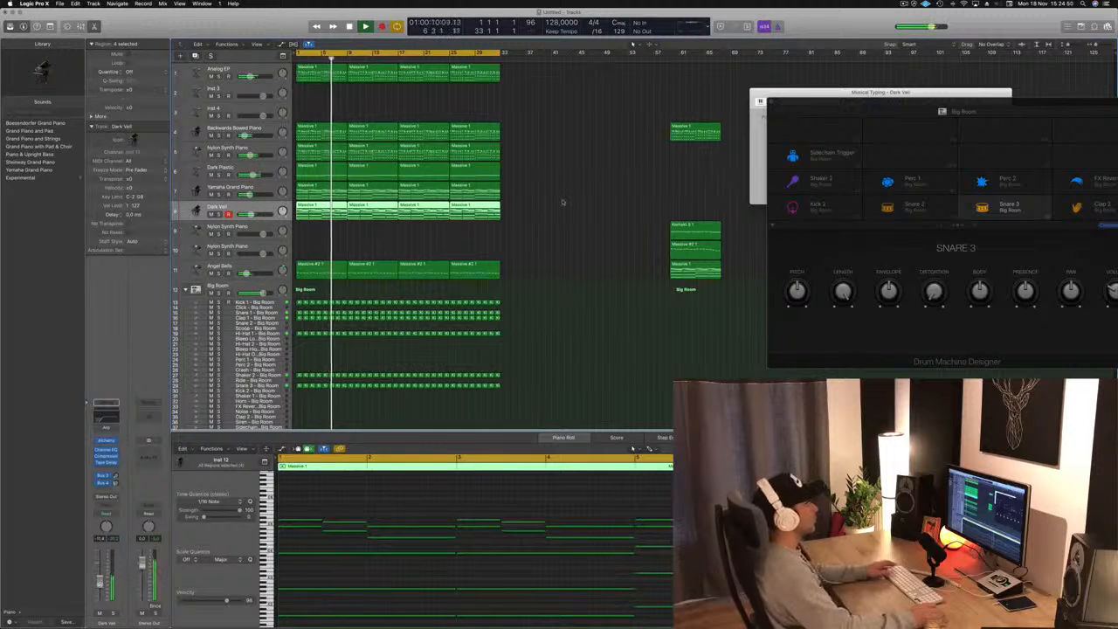
# Stop playback, move the Kontakt S 1 region to the Inst 3 track, and duplicate it into four consecutive regions from bar 1.
pyautogui.click(593, 194)
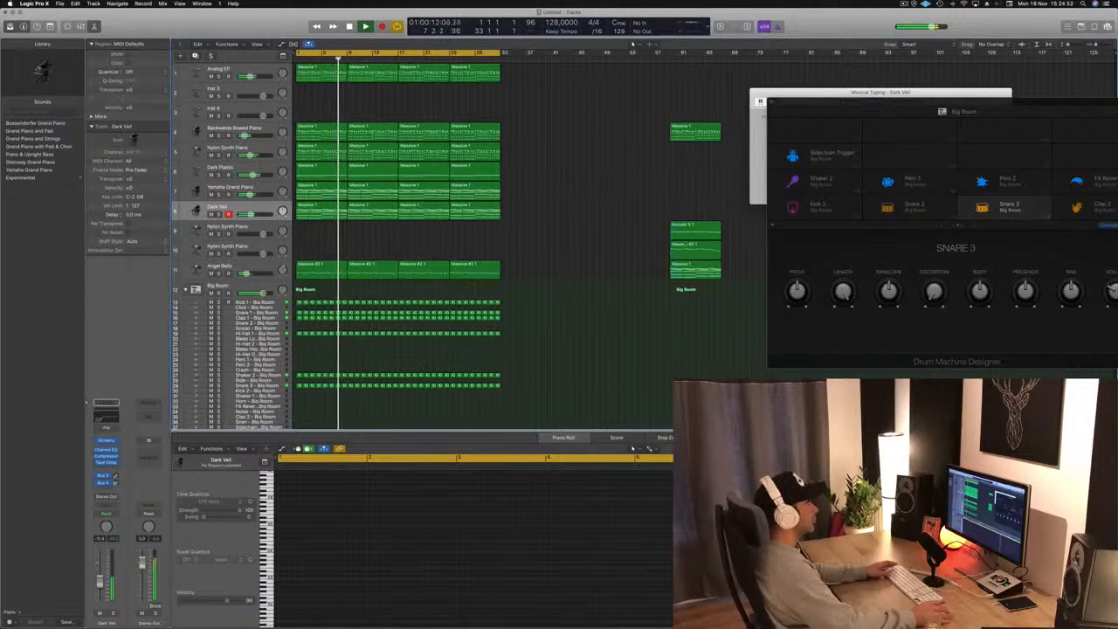
pyautogui.click(696, 250)
pyautogui.press('space')
pyautogui.click(693, 230)
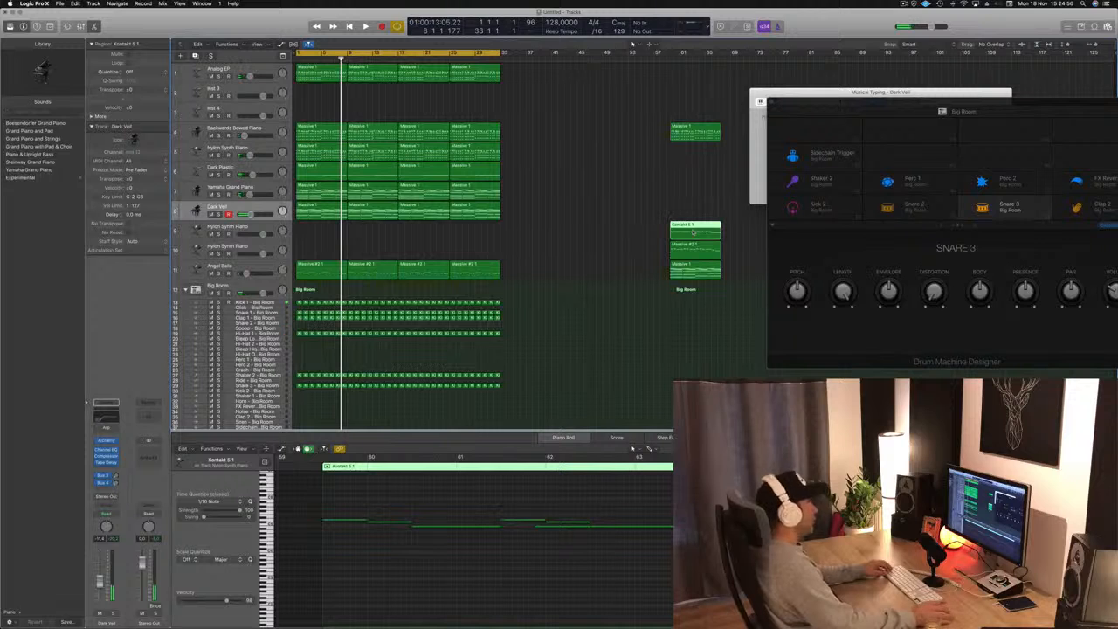
pyautogui.moveTo(694, 230); pyautogui.dragTo(397, 96)
pyautogui.keyDown('shift'); pyautogui.click(321, 93); pyautogui.keyUp('shift')
pyautogui.moveTo(321, 94); pyautogui.dragTo(424, 98)
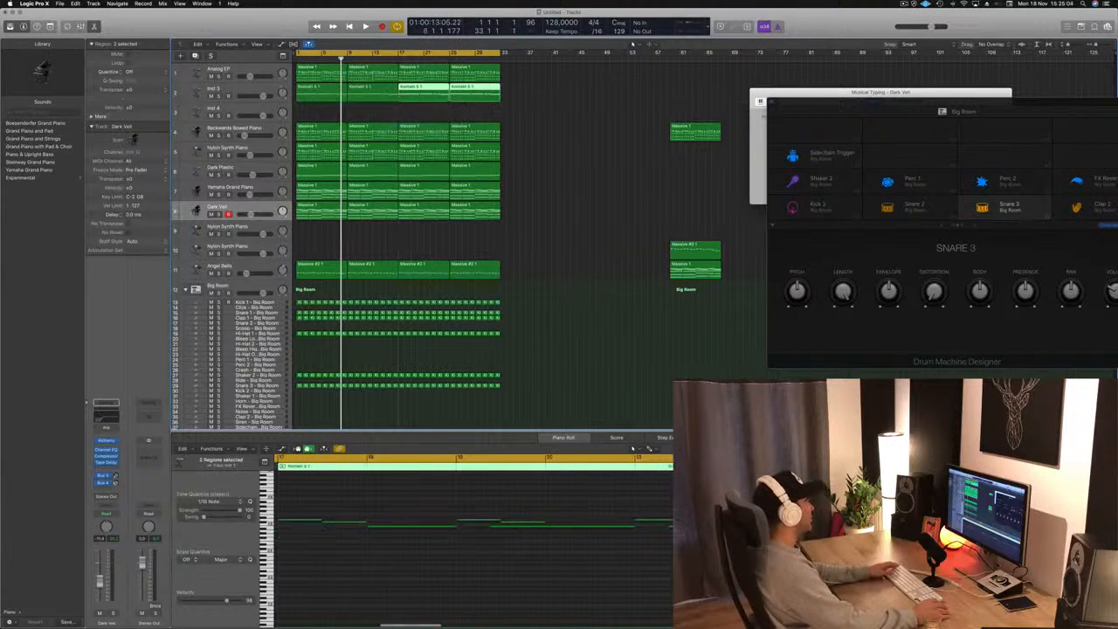
# Enlarge the height of the Inst 3 track holding the Kontakt S 1 regions.
pyautogui.moveTo(213, 103); pyautogui.dragTo(213, 185)
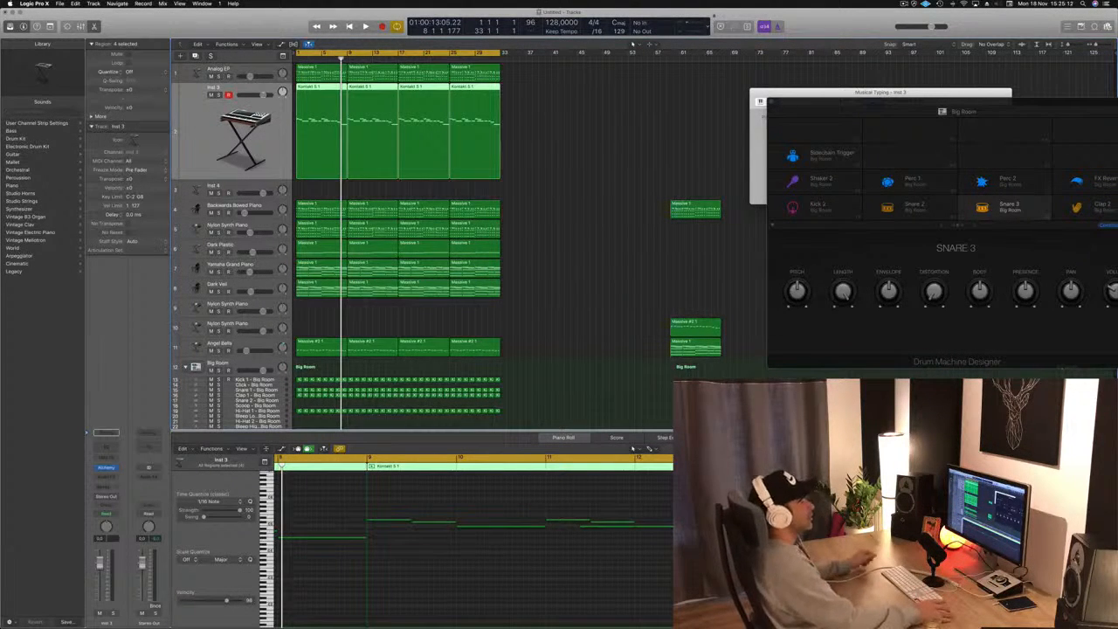
pyautogui.click(906, 5)
pyautogui.click(862, 23)
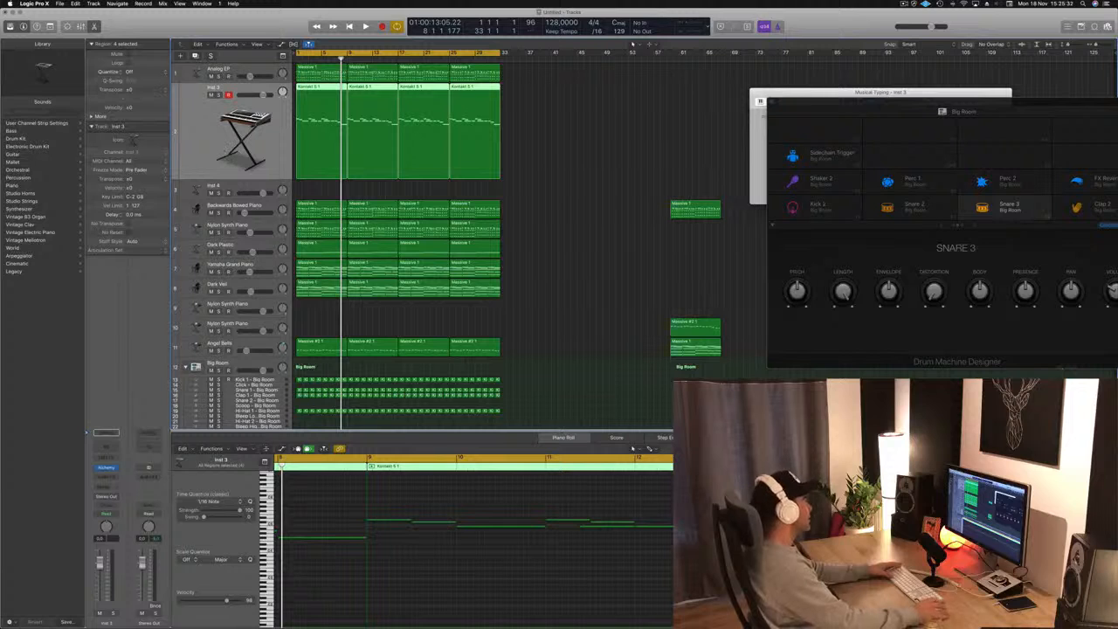
# Open the Inst 3 track's Alchemy instrument, load the Rainy Day Requiem preset from the Leads category, and move its window clear of the tracks.
pyautogui.click(105, 468)
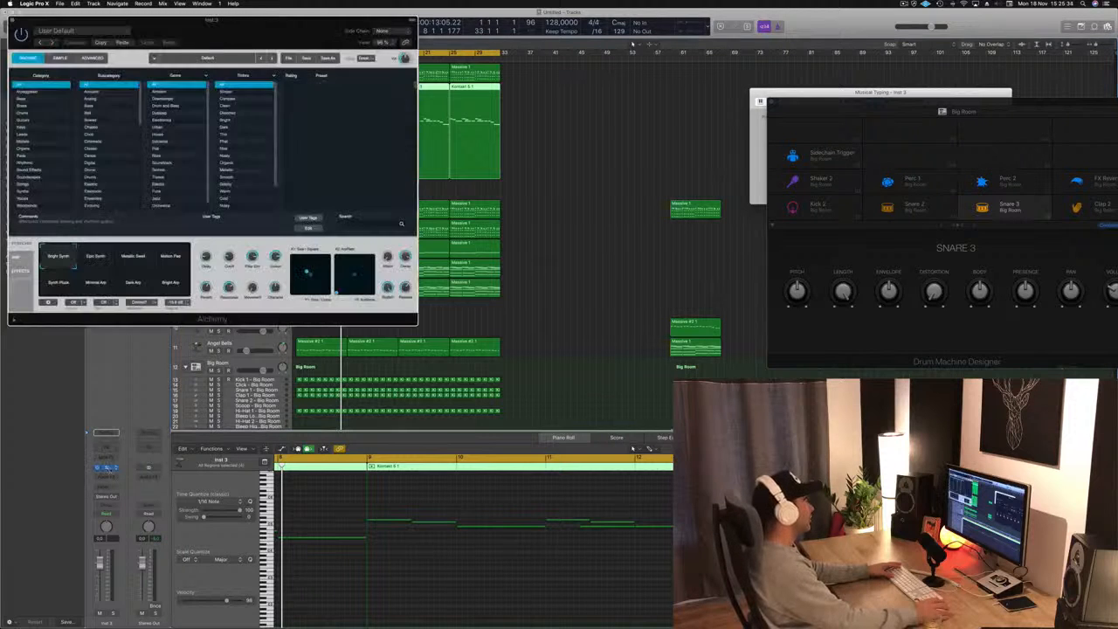
pyautogui.click(23, 133)
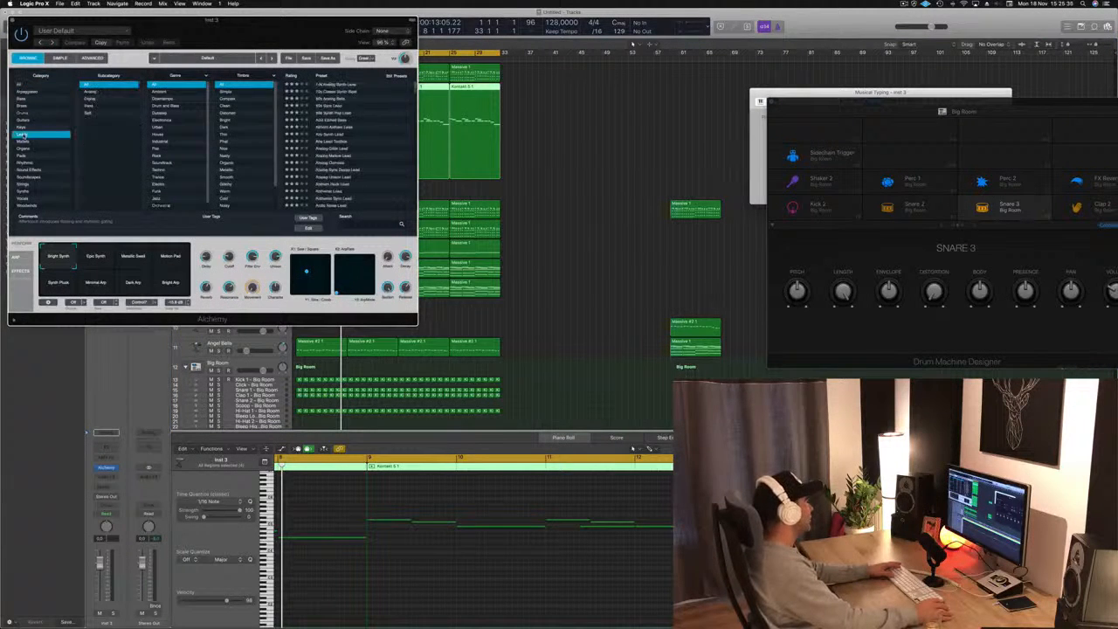
pyautogui.scroll(-15, 345, 153)
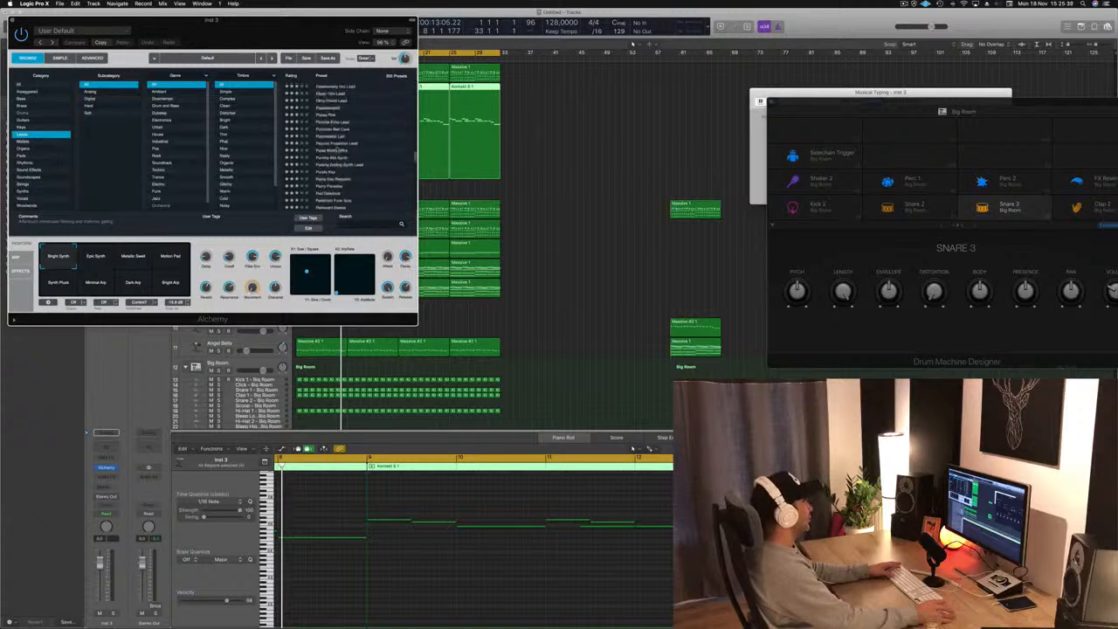
pyautogui.click(338, 148)
pyautogui.moveTo(304, 31); pyautogui.dragTo(878, 69)
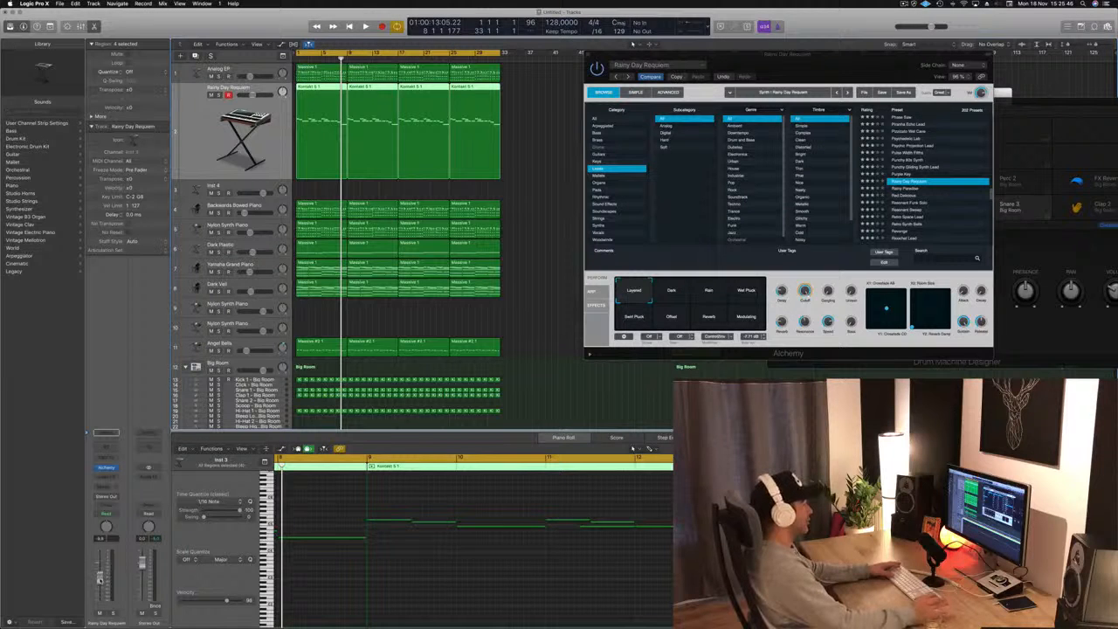
# Play the arrangement from the start to hear the Rainy Day Requiem lead with the other tracks.
pyautogui.press('Return')
pyautogui.press('space')
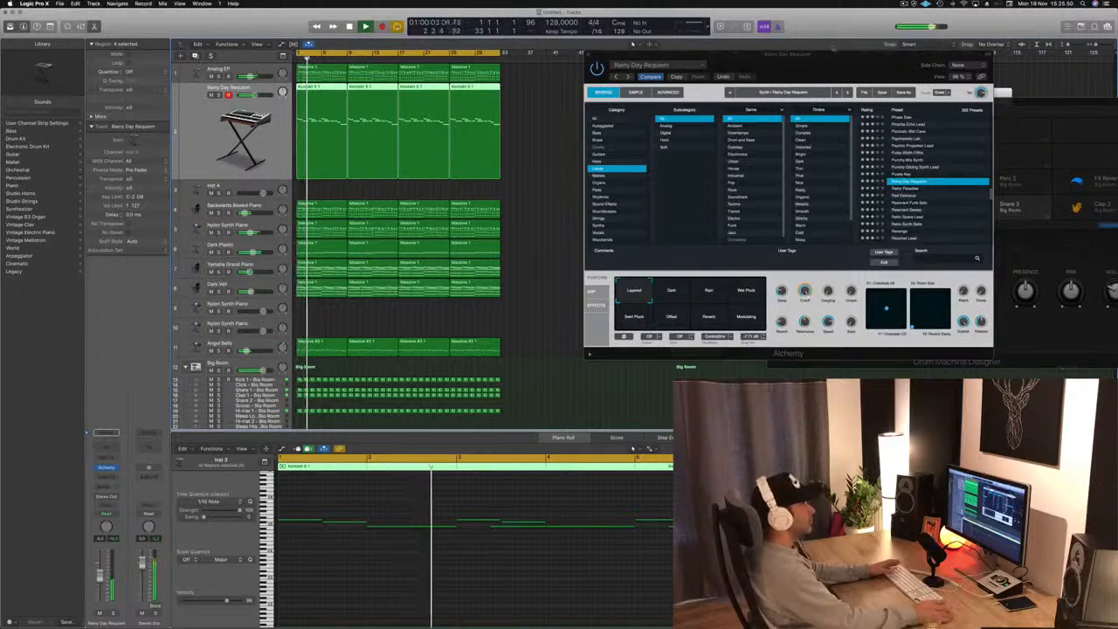
pyautogui.moveTo(834, 63)
pyautogui.mouseDown()
pyautogui.moveTo(737, 61)
pyautogui.moveTo(824, 59)
pyautogui.mouseUp()
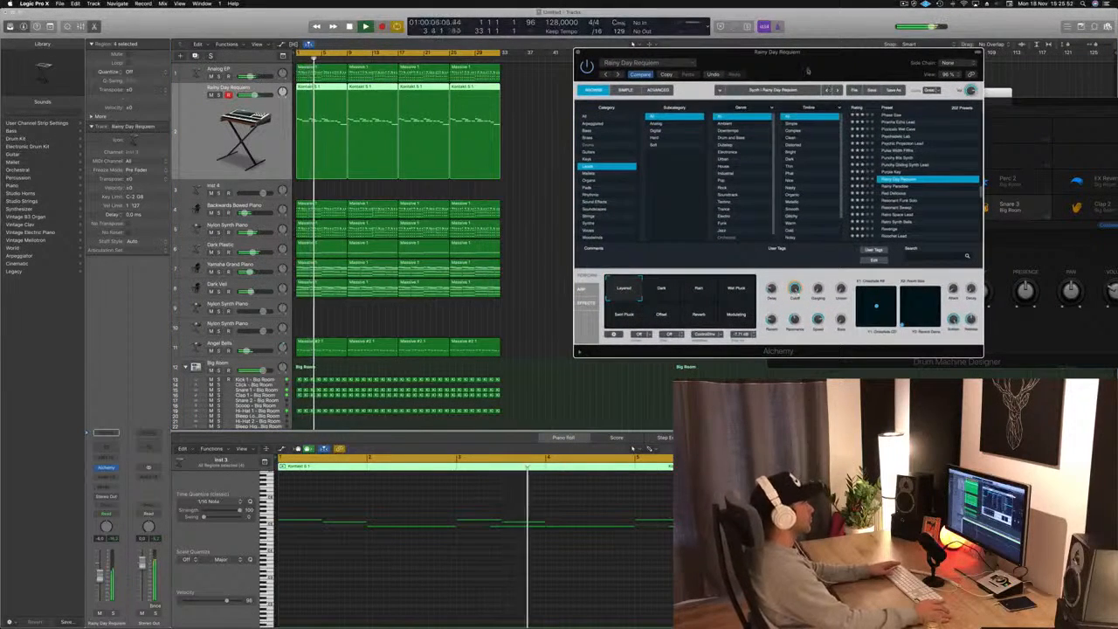
pyautogui.click(633, 43)
# Add a Channel EQ to the Rainy Day Requiem track with a 24 dB/Oct low cut at 530 Hz, and close the EQ.
pyautogui.click(106, 447)
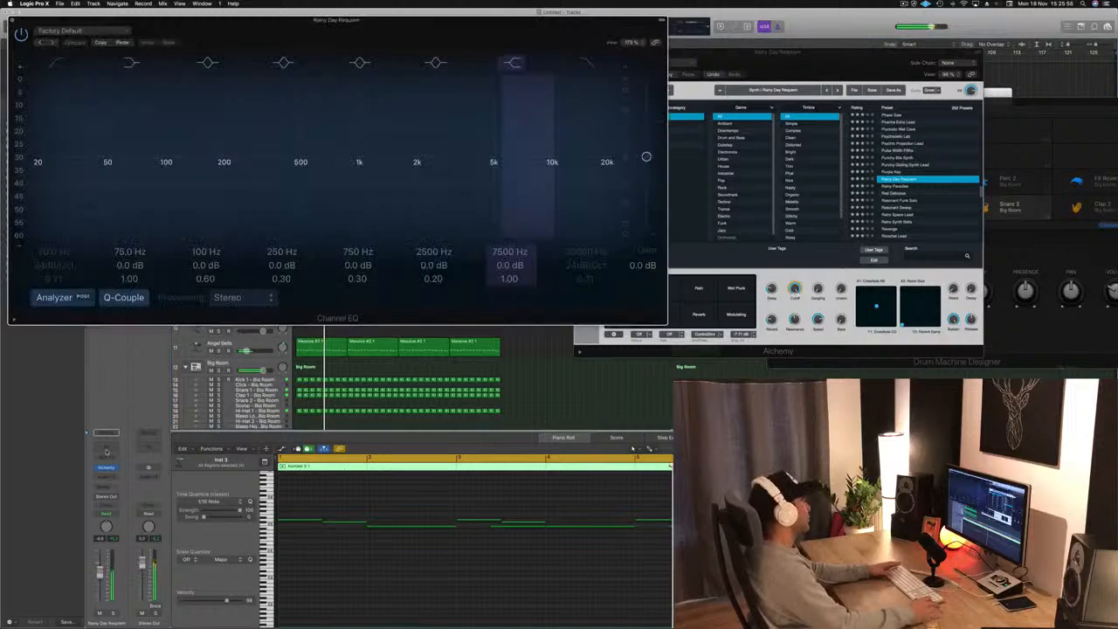
pyautogui.click(56, 62)
pyautogui.moveTo(38, 160); pyautogui.dragTo(329, 162)
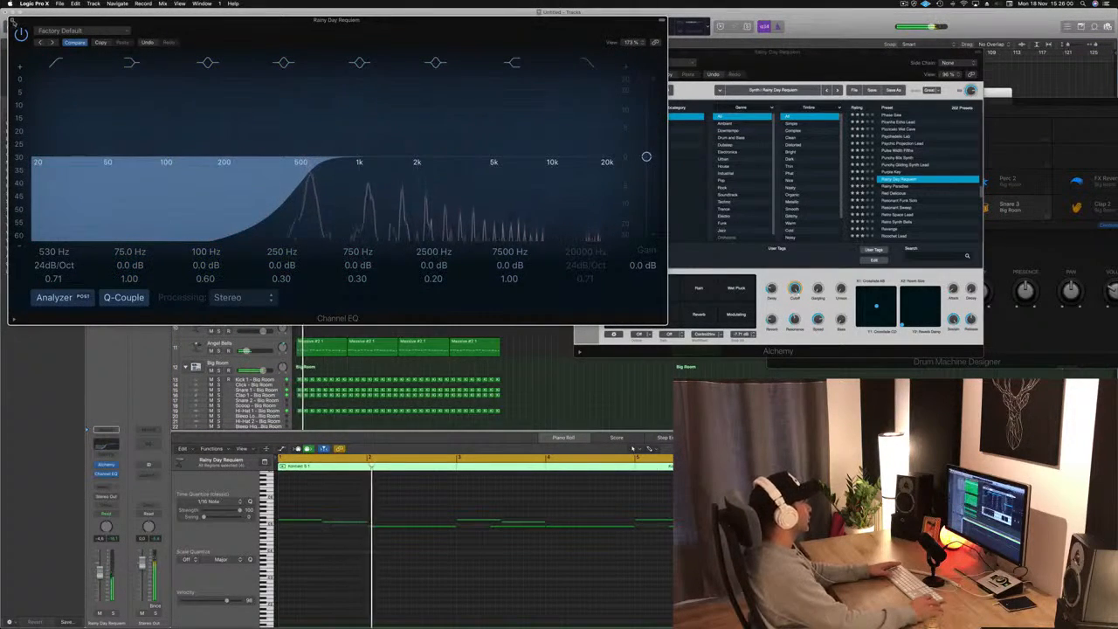
pyautogui.click(13, 19)
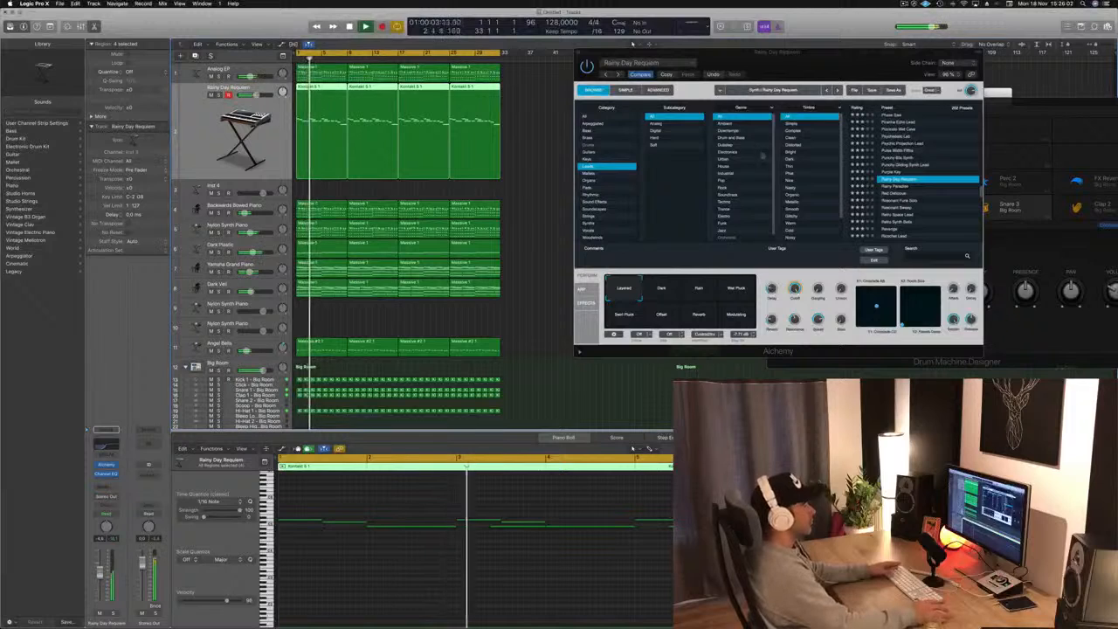
# Audition the Rainy Paradise, Red Delicious and Resonant Funk Solo presets from the start of the arrangement.
pyautogui.click(893, 187)
pyautogui.press('Return')
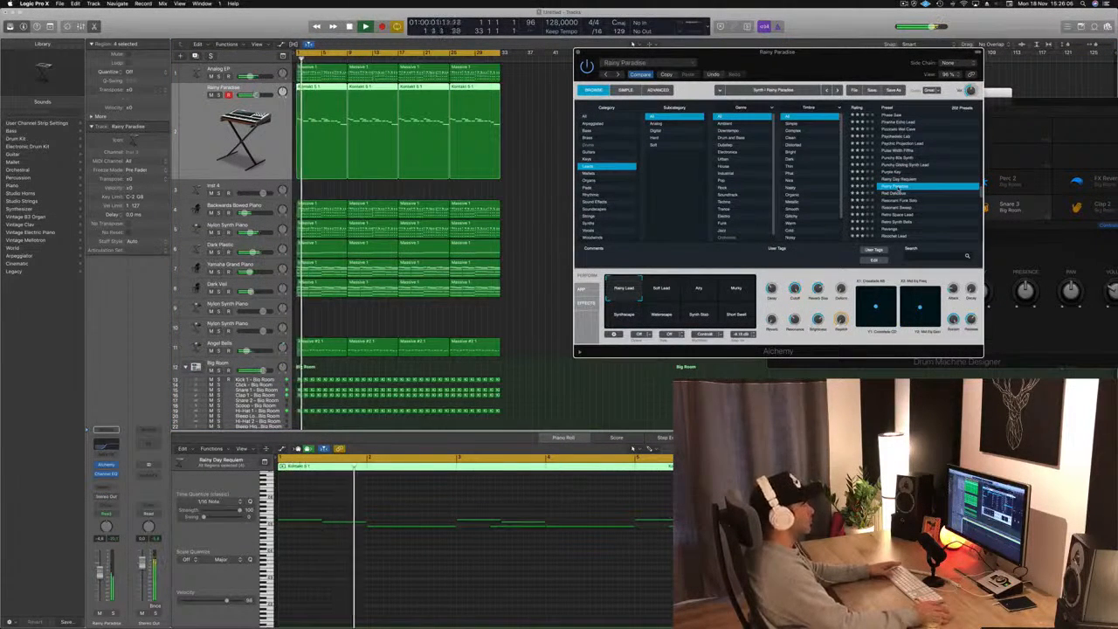
pyautogui.click(898, 193)
pyautogui.press('Return')
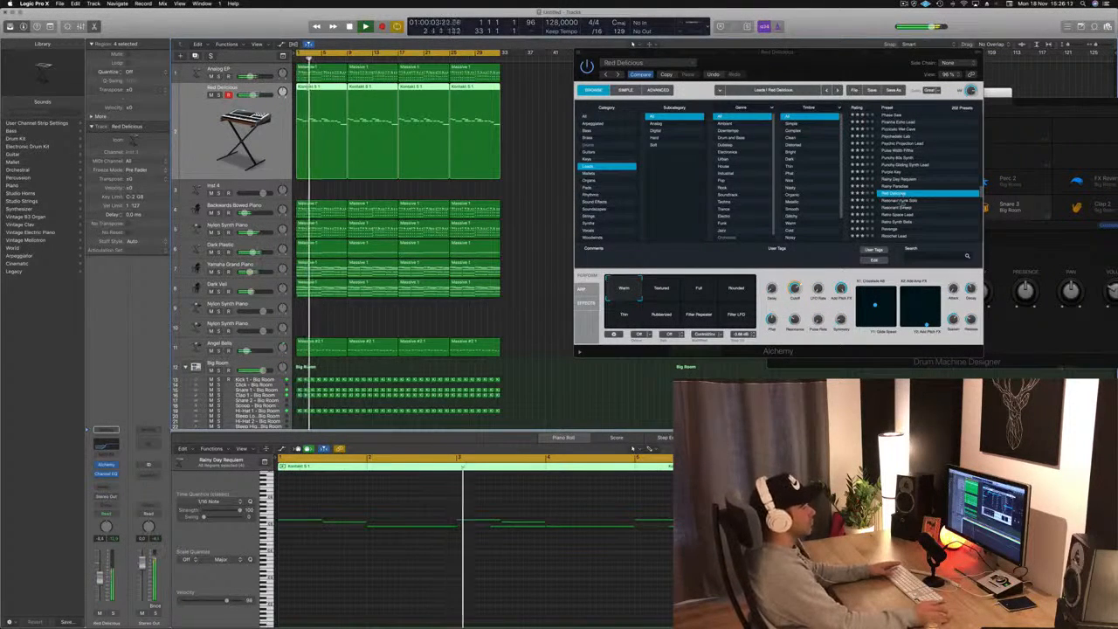
pyautogui.click(905, 202)
pyautogui.press('Return')
# Audition the Vox Box Synth, Thunder Line, Sync and Synthetic Synergy presets on the lead track.
pyautogui.scroll(-10, 938, 203)
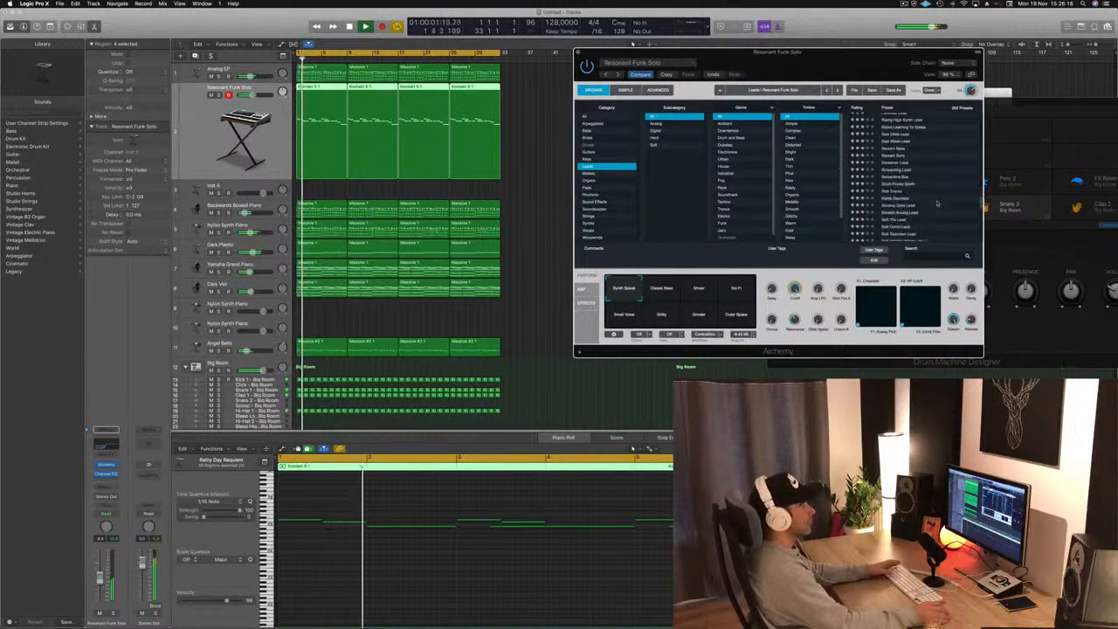
pyautogui.click(896, 173)
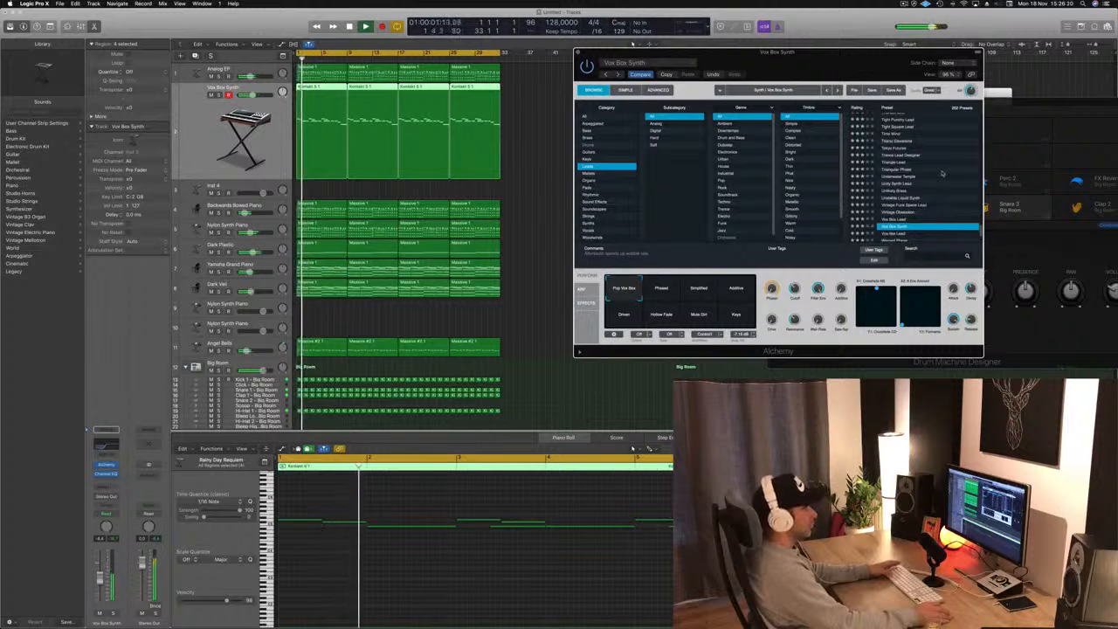
pyautogui.scroll(3, 942, 173)
pyautogui.click(917, 162)
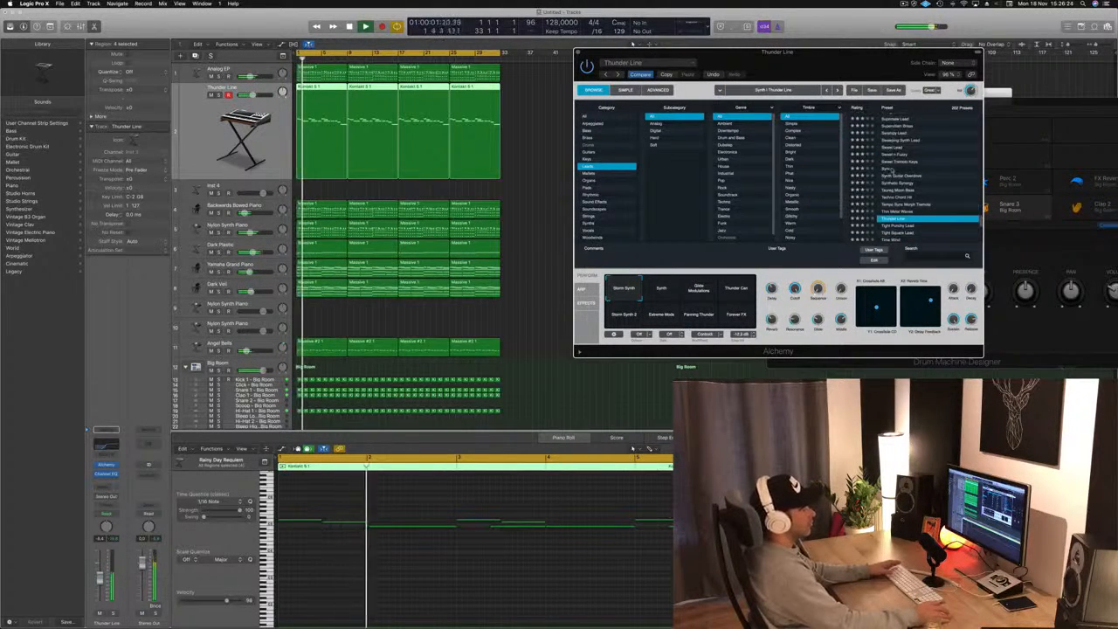
pyautogui.click(893, 169)
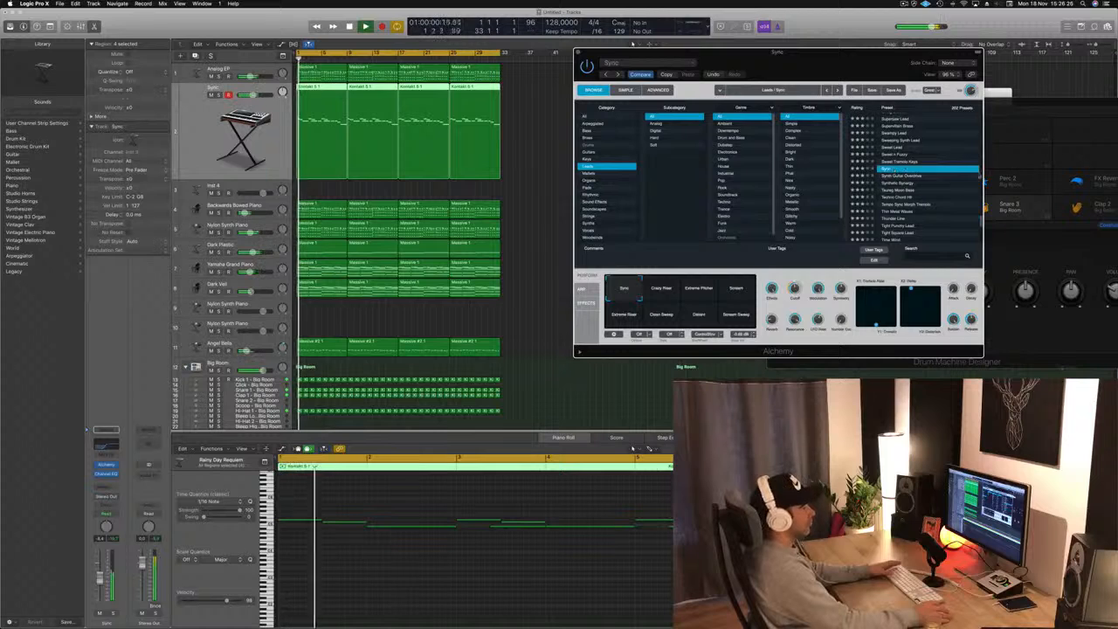
pyautogui.click(927, 183)
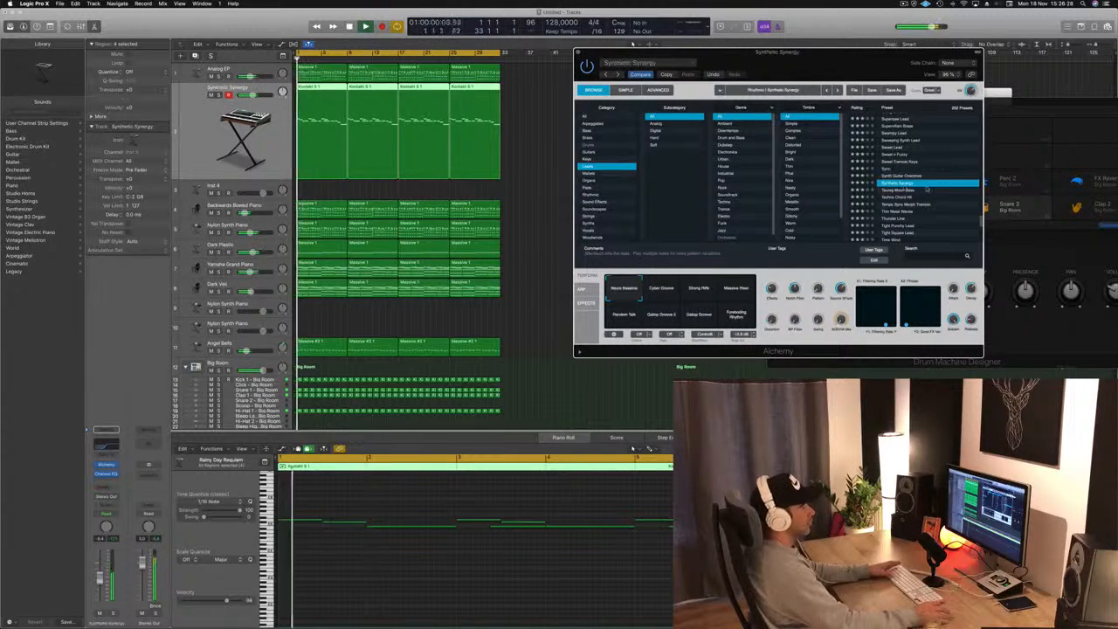
# Audition the Supersaw Lead, Splashy Waves and Analog Glide Lead presets against the playing arrangement.
pyautogui.click(894, 170)
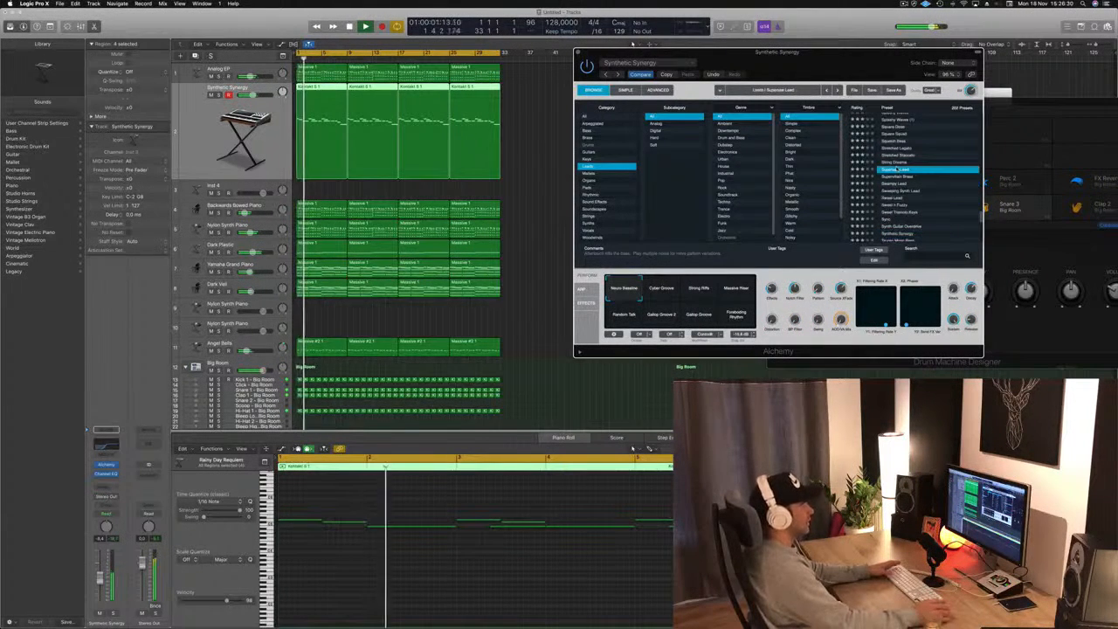
pyautogui.click(894, 167)
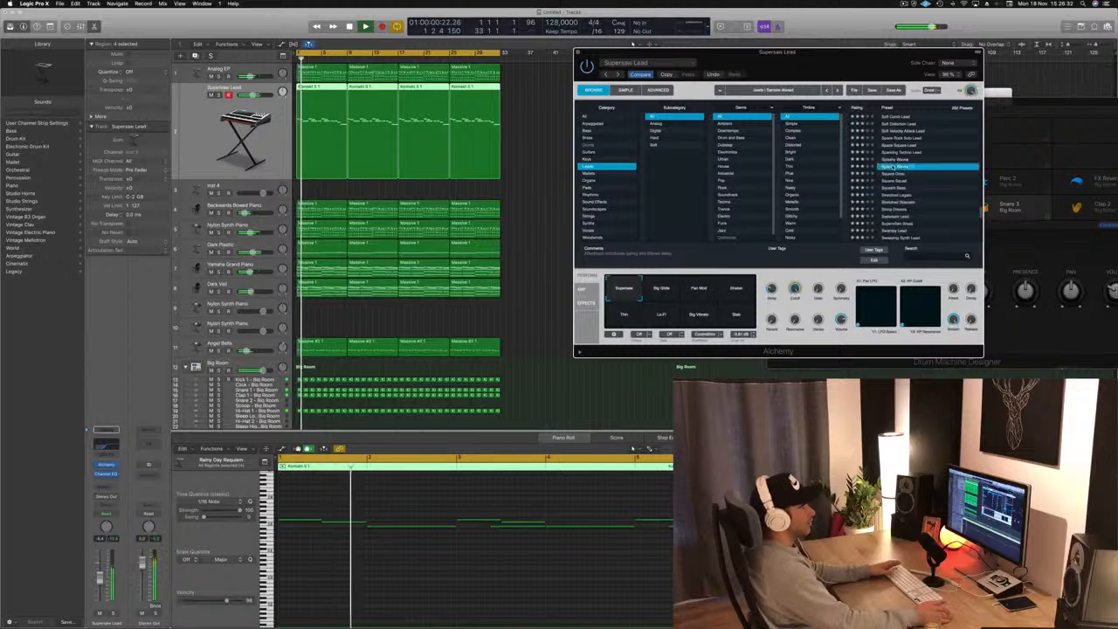
pyautogui.scroll(5, 944, 140)
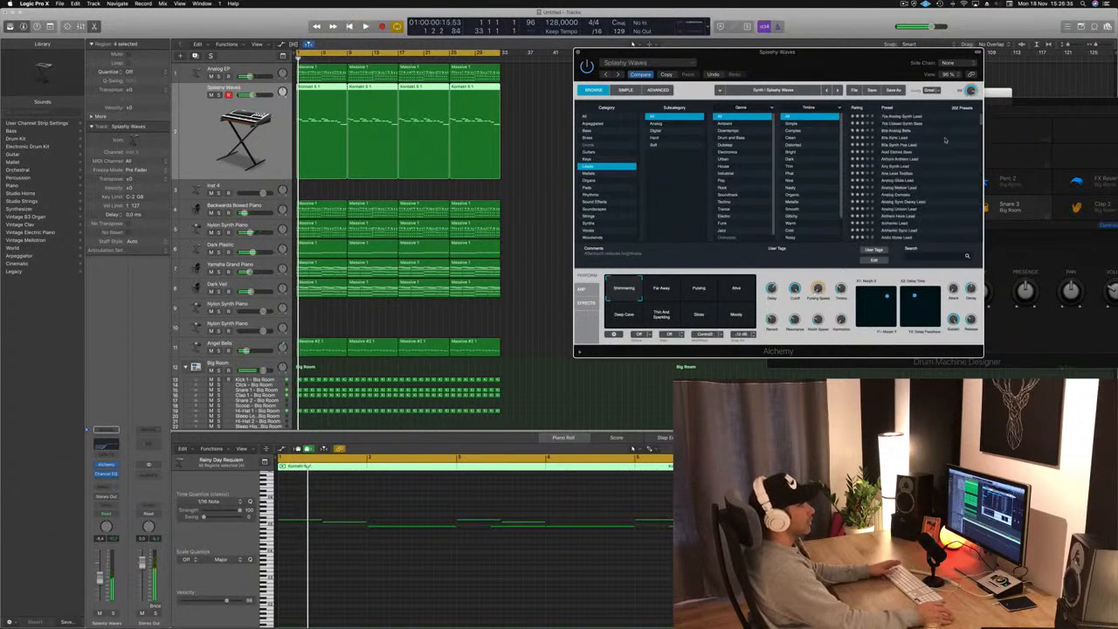
pyautogui.click(900, 180)
pyautogui.press('space')
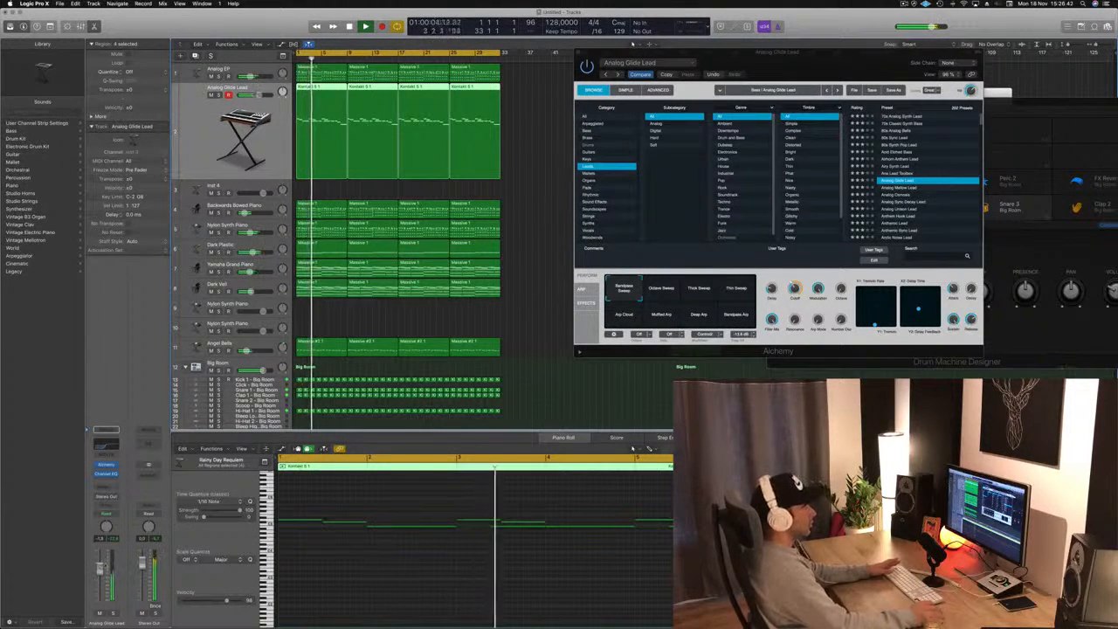
# Audition the Analog Mellow Lead, Analog Osmosis, Analog Sync Decay Lead, Anthemic Lead and Arctic Noise Lead presets.
pyautogui.click(882, 188)
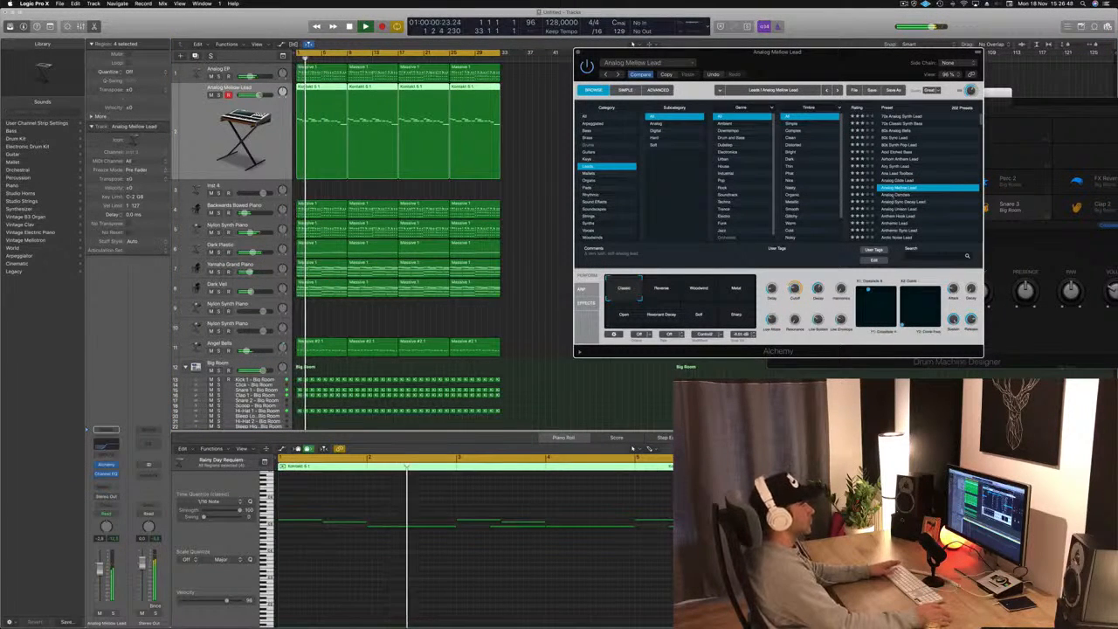
pyautogui.press('Down')
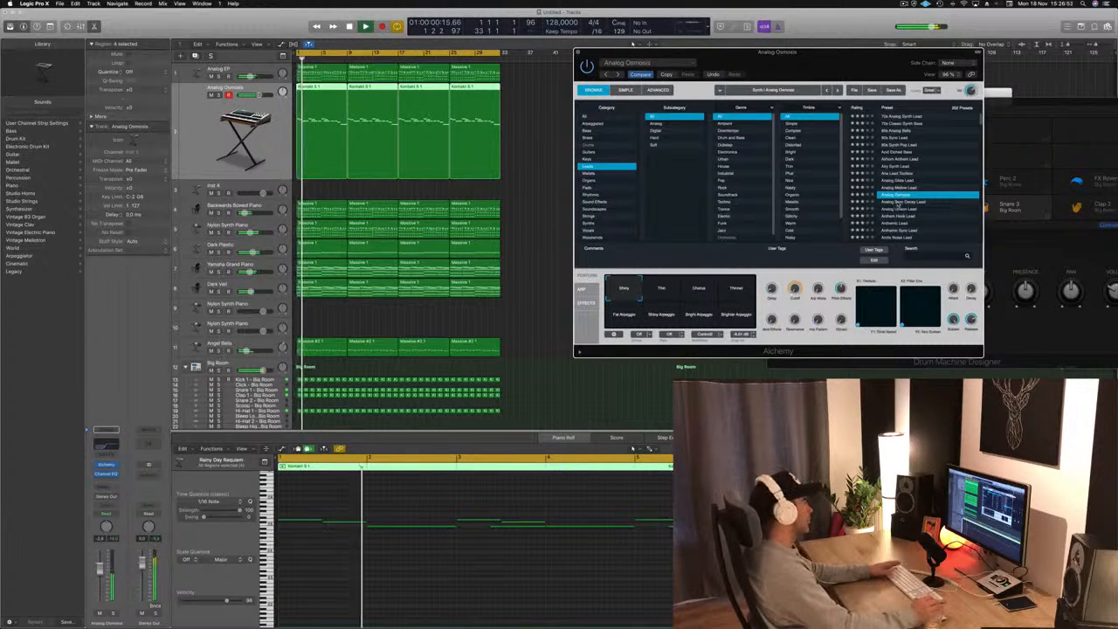
pyautogui.click(899, 202)
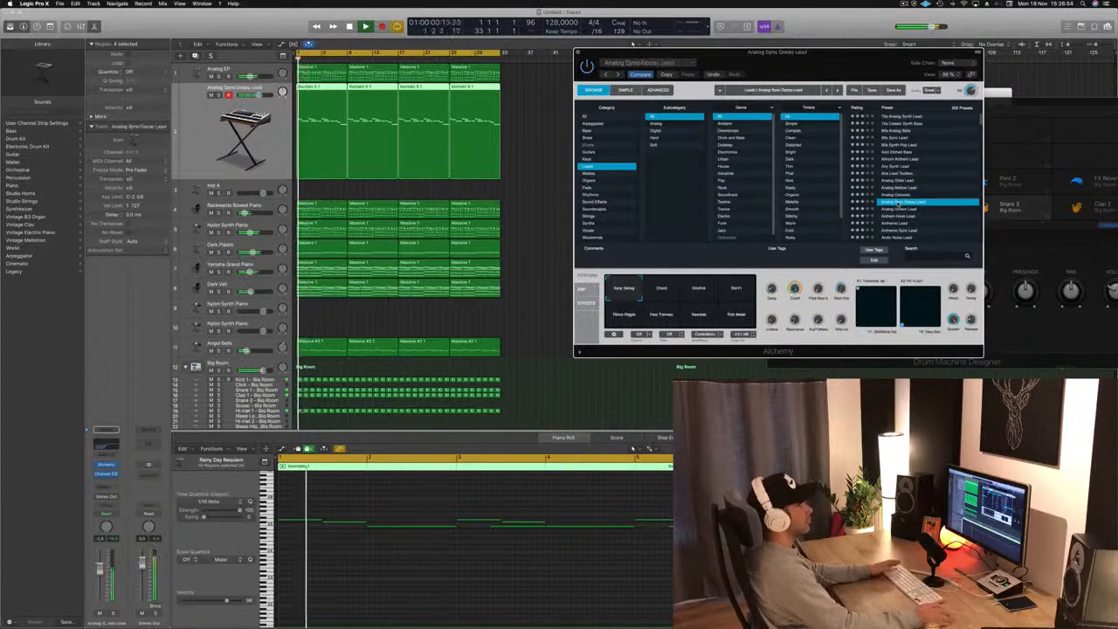
pyautogui.click(891, 224)
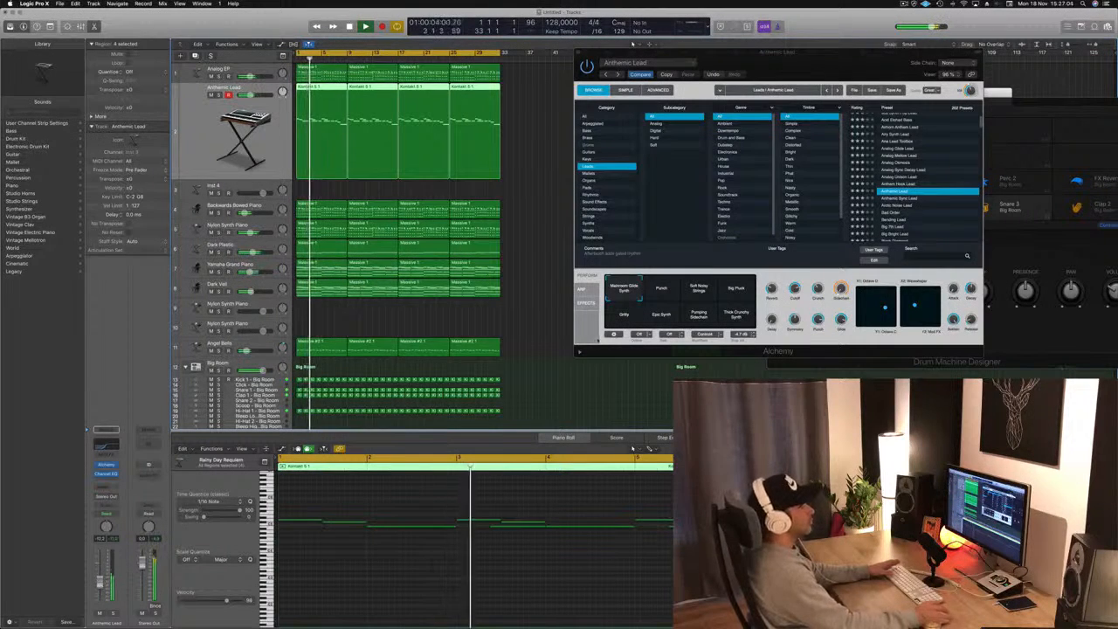
pyautogui.click(904, 206)
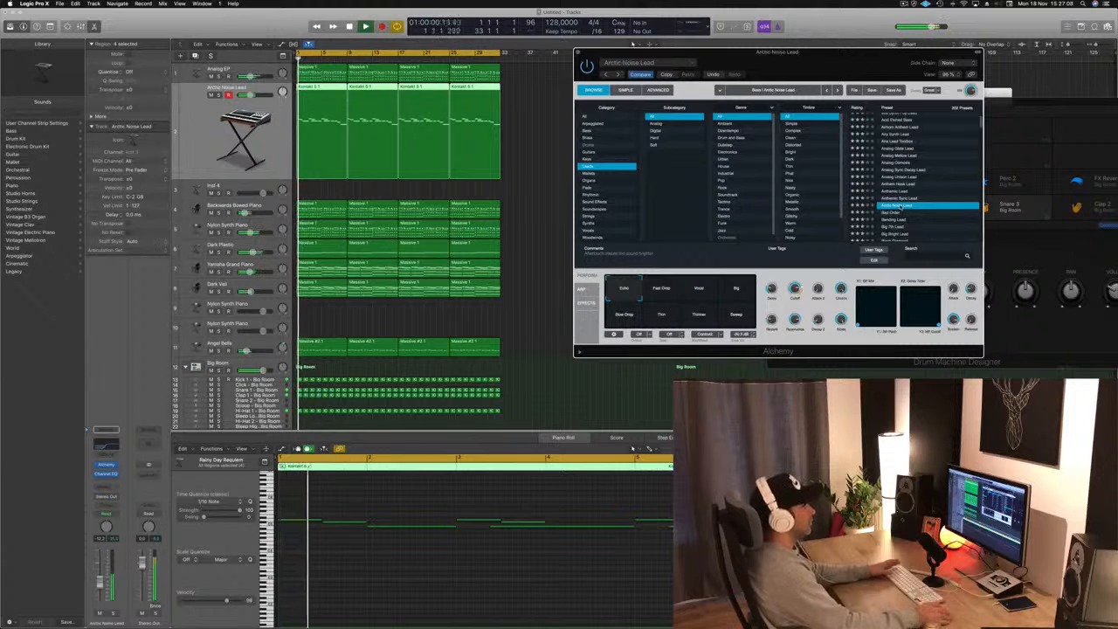
# Stop playback, mute the Backwards Bowed Piano, Yamaha Grand Piano and the Nylon Synth Piano track between them, and restart playback.
pyautogui.press('space')
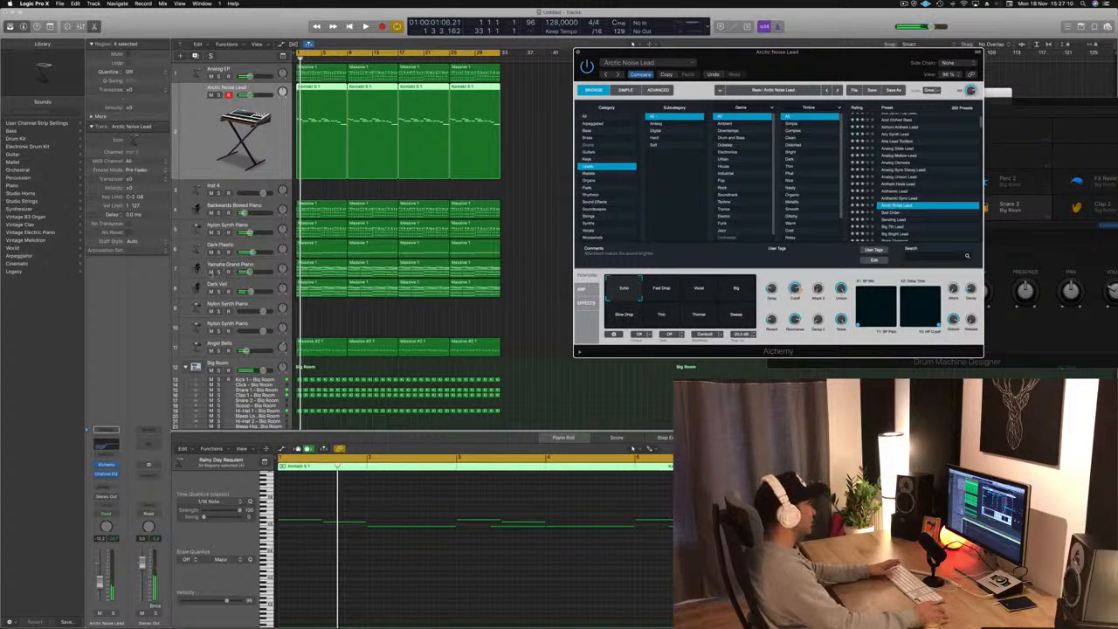
pyautogui.press('space')
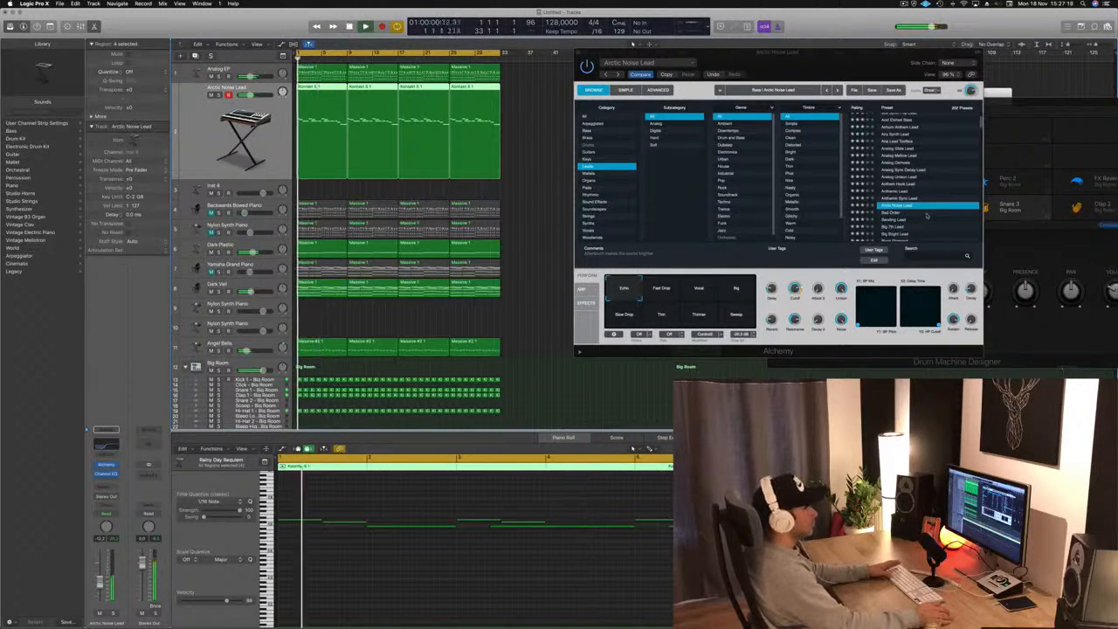
# Audition the Bending Lead, Big Bright Lead, Blue Laser Lead and Bright Glide Lead presets with the piano tracks muted.
pyautogui.click(901, 219)
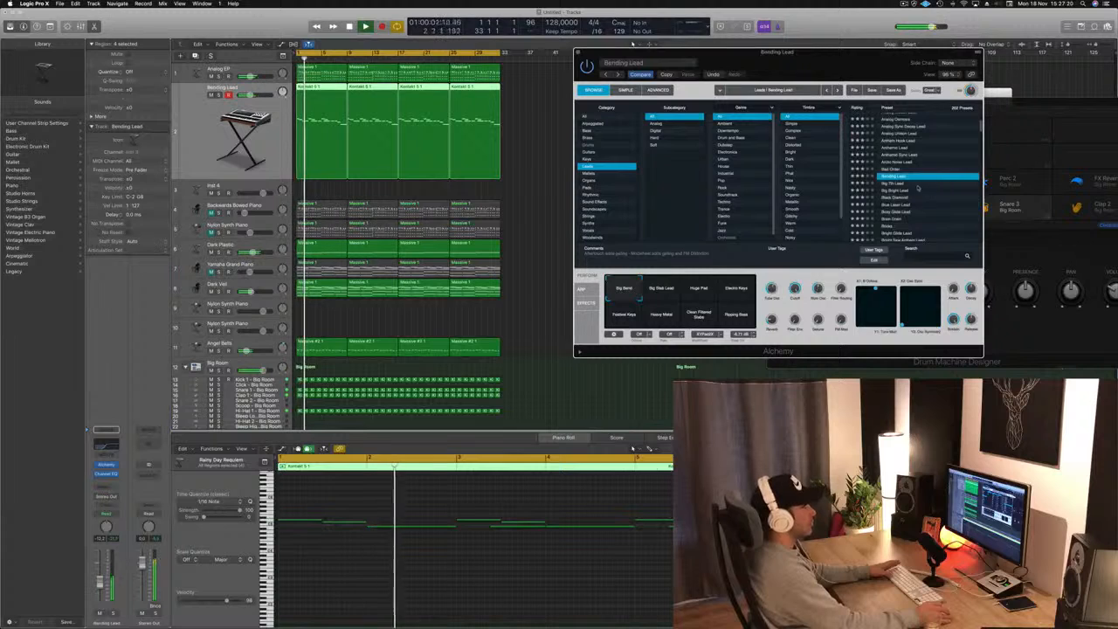
pyautogui.click(916, 190)
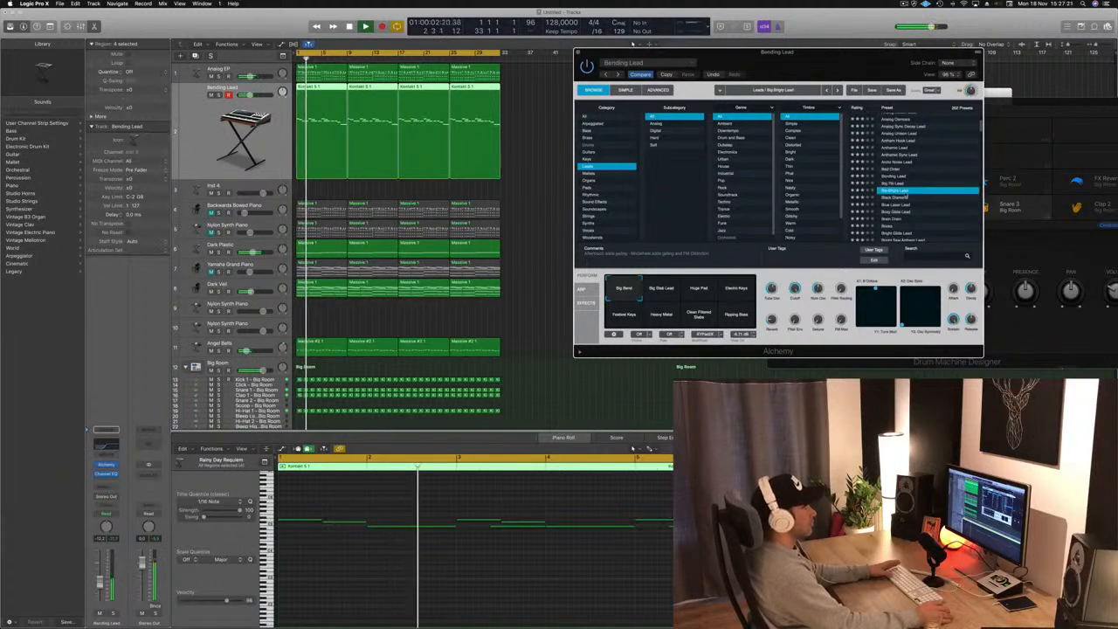
pyautogui.click(910, 175)
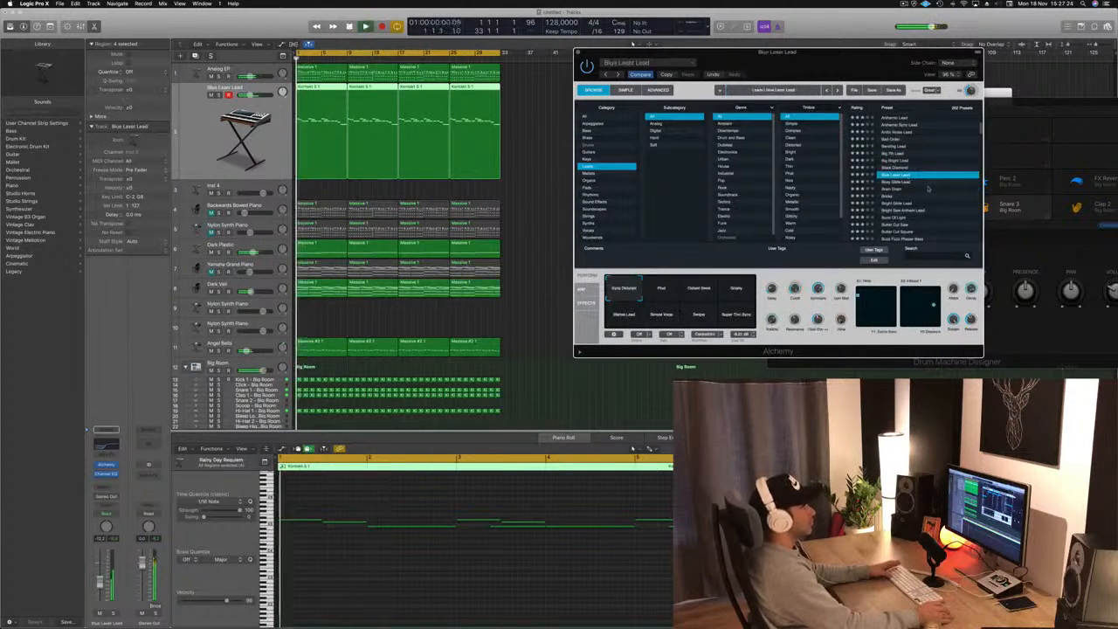
pyautogui.click(885, 186)
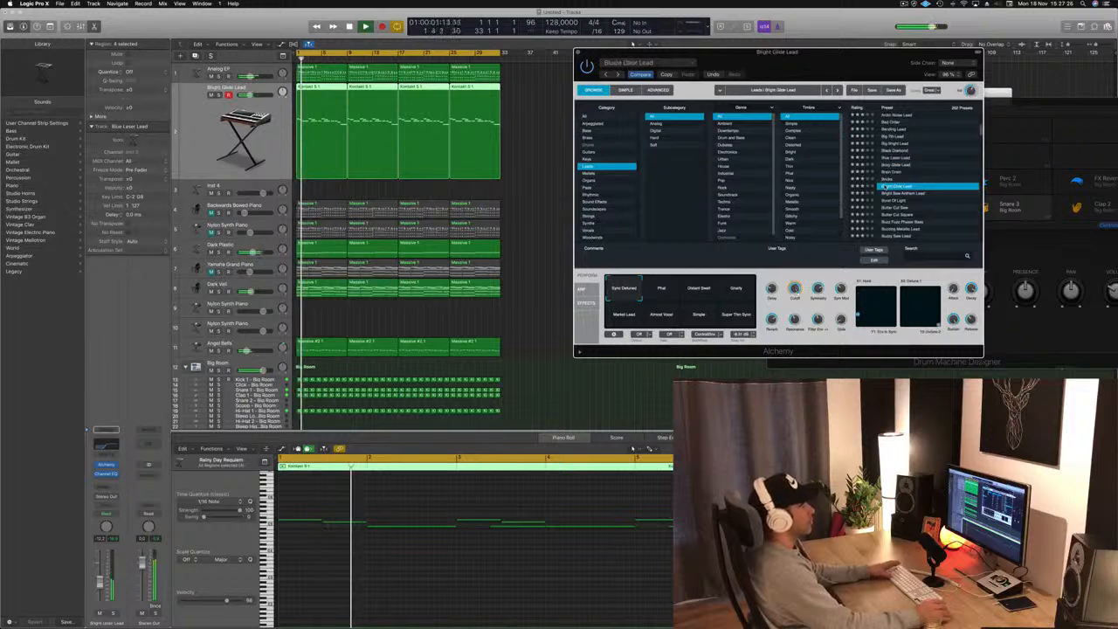
# Audition the Butter Cut Square, Buzzing Metallic Lead and Classic presets, and load Classic Super Saw on the lead track.
pyautogui.scroll(-3, 886, 186)
pyautogui.click(893, 185)
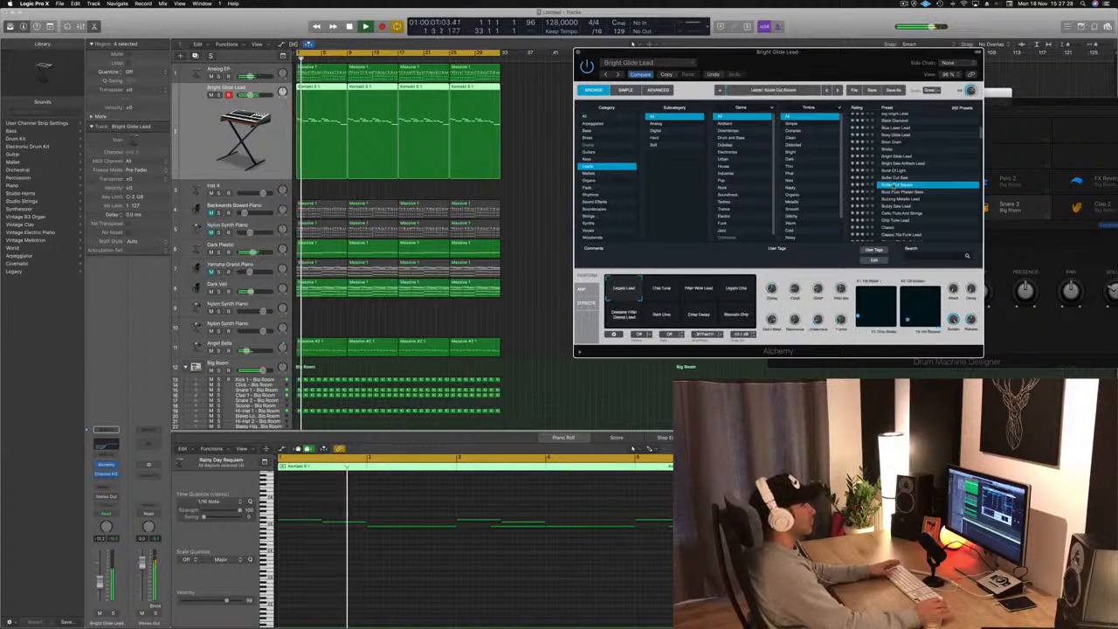
pyautogui.click(908, 174)
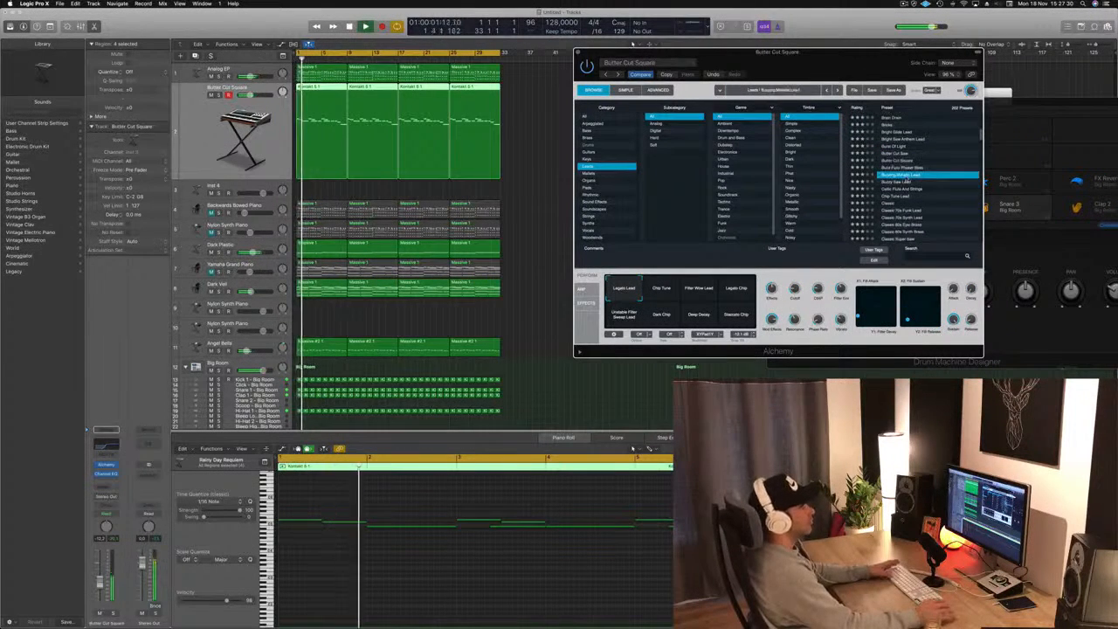
pyautogui.click(909, 174)
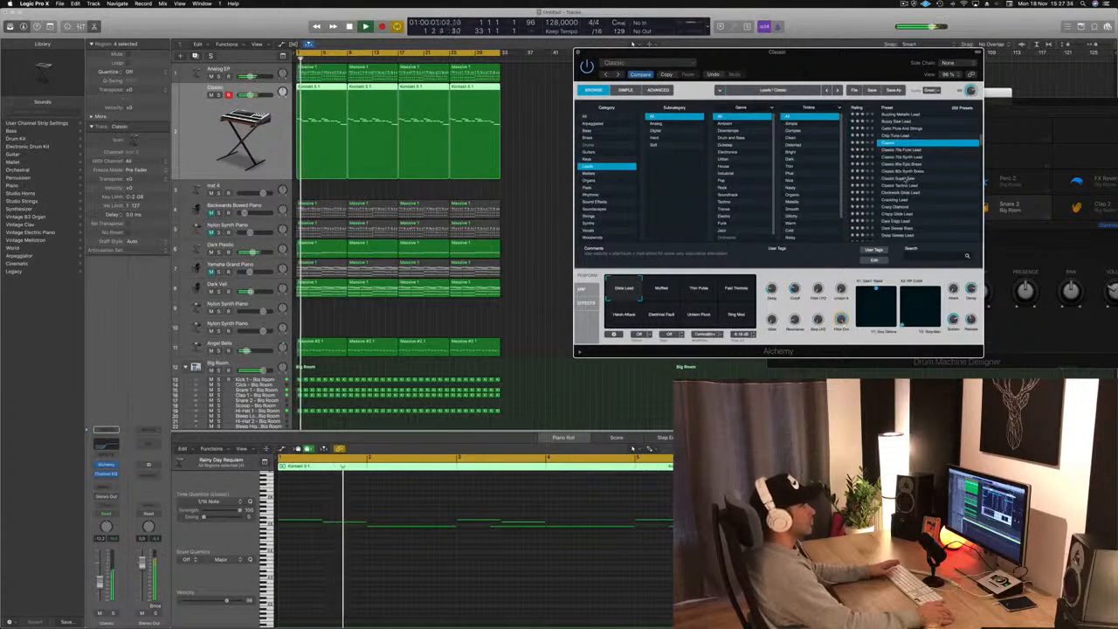
pyautogui.click(910, 178)
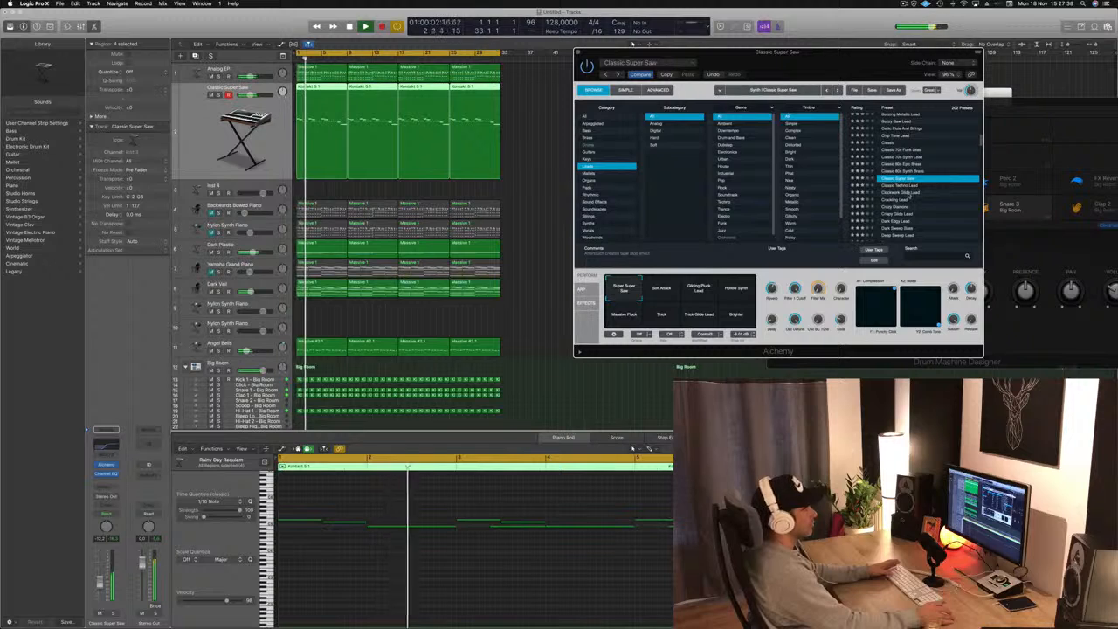
# Load the Clockwork Glide Lead preset on the lead track and add a send to Bus 20.
pyautogui.click(910, 193)
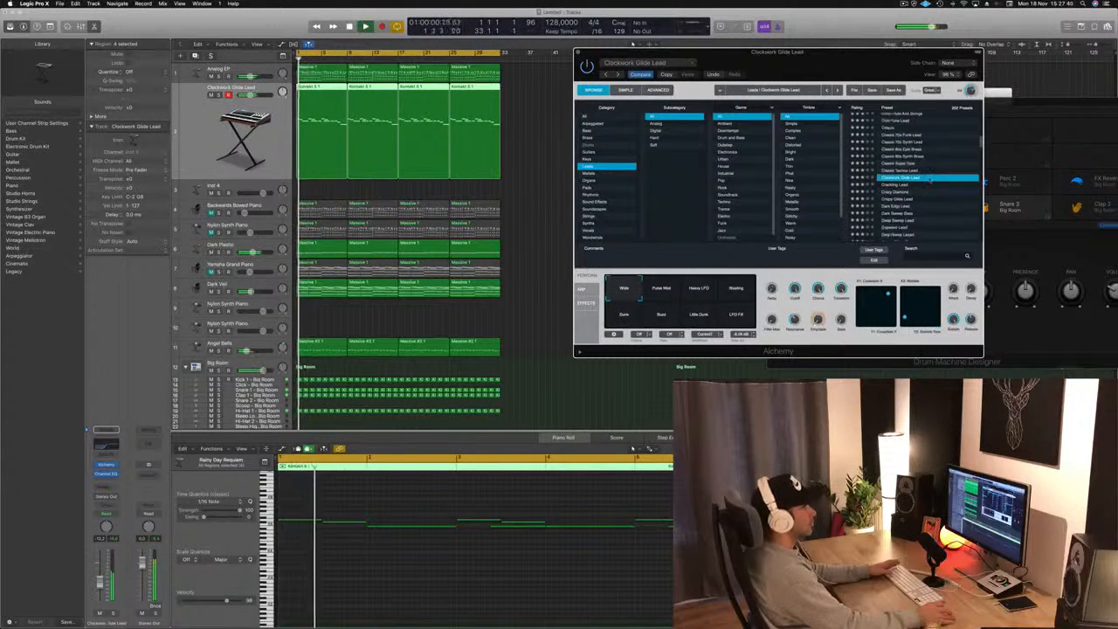
pyautogui.scroll(-3, 930, 179)
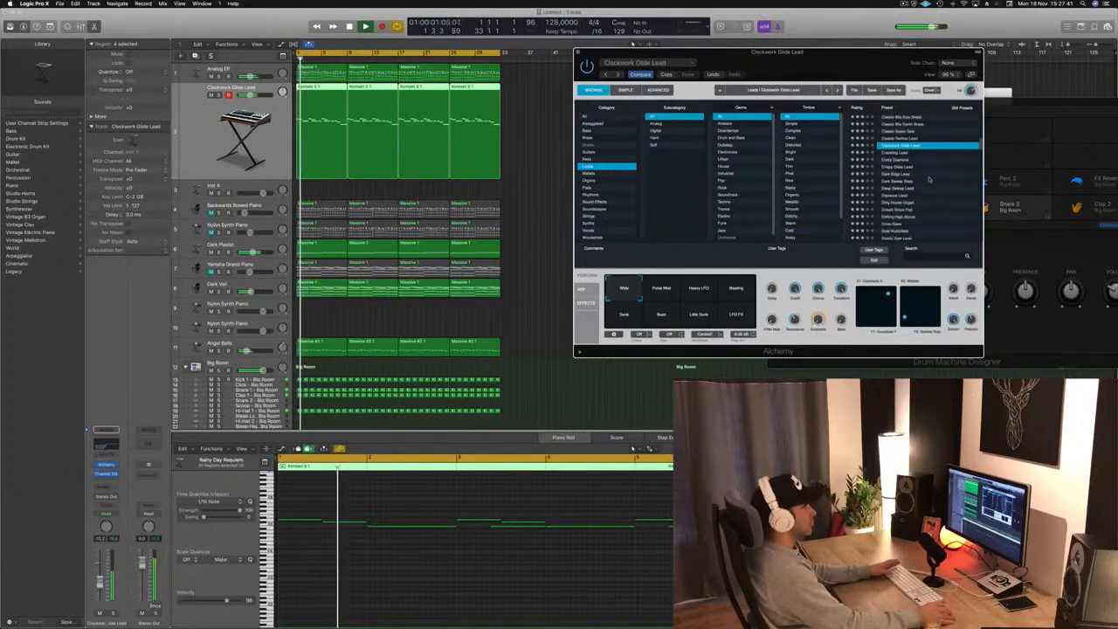
pyautogui.click(106, 487)
pyautogui.moveTo(114, 500)
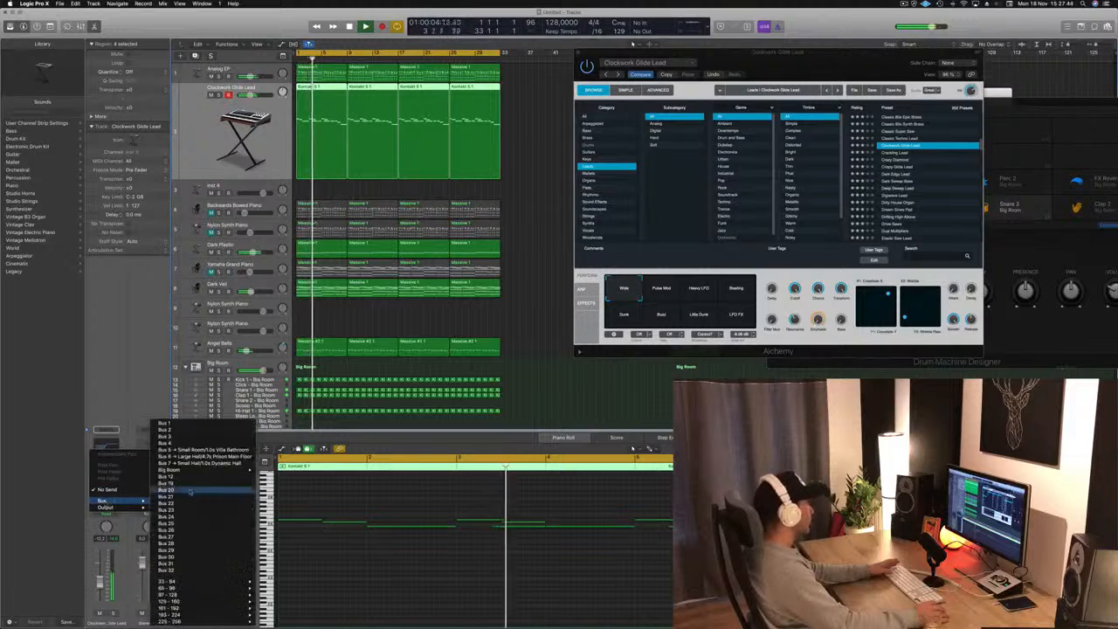
pyautogui.click(184, 492)
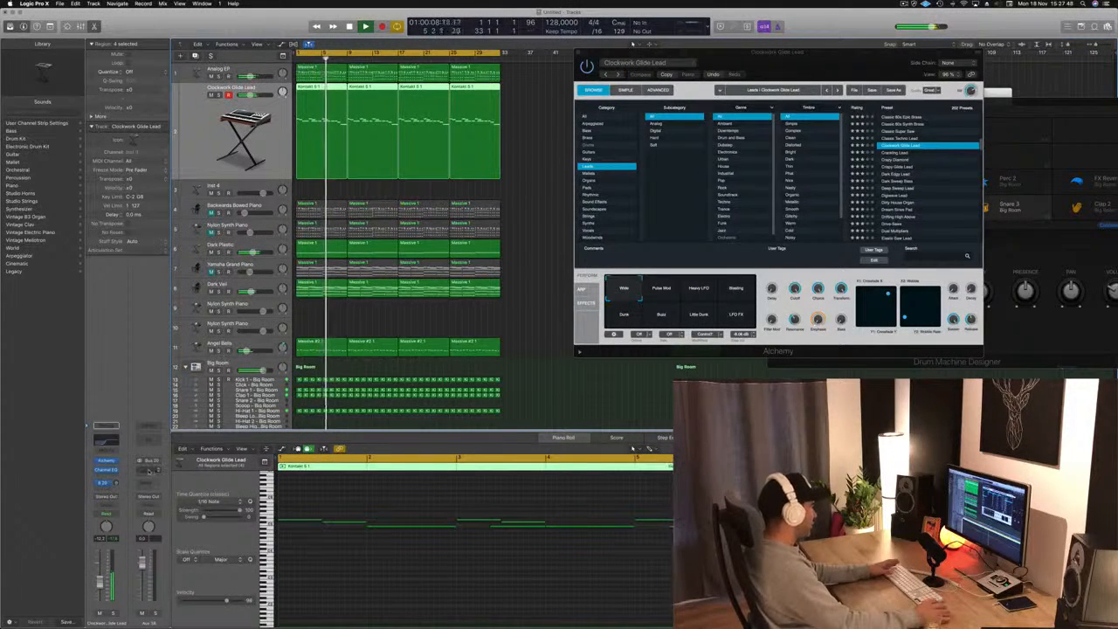
# Insert a stereo SilverVerb reverb on the aux channel fed by Bus 20.
pyautogui.click(150, 470)
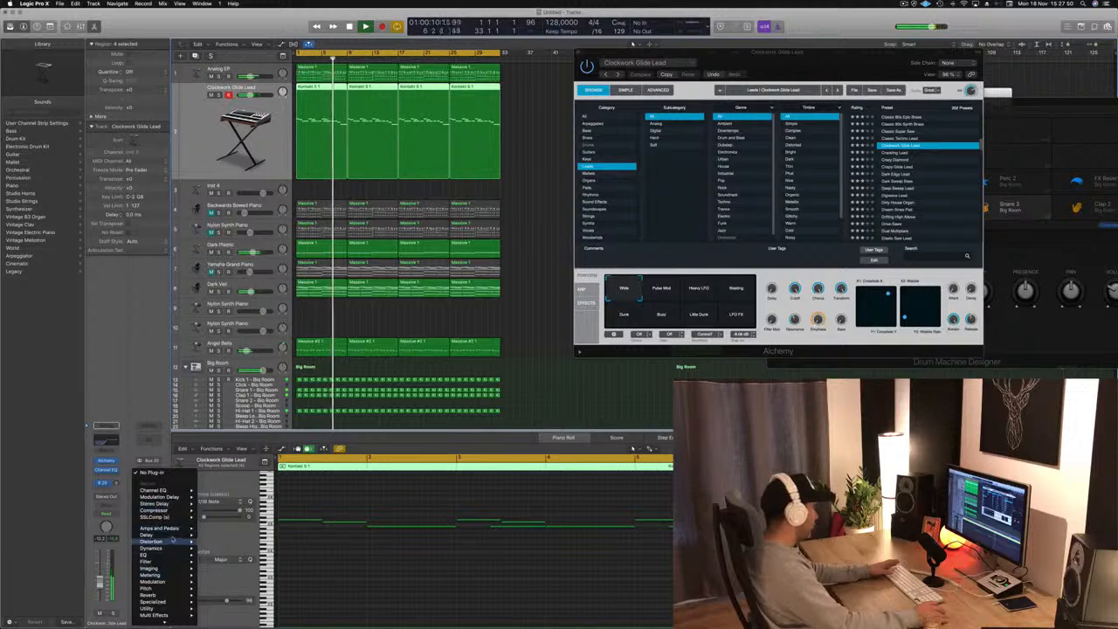
pyautogui.moveTo(174, 595)
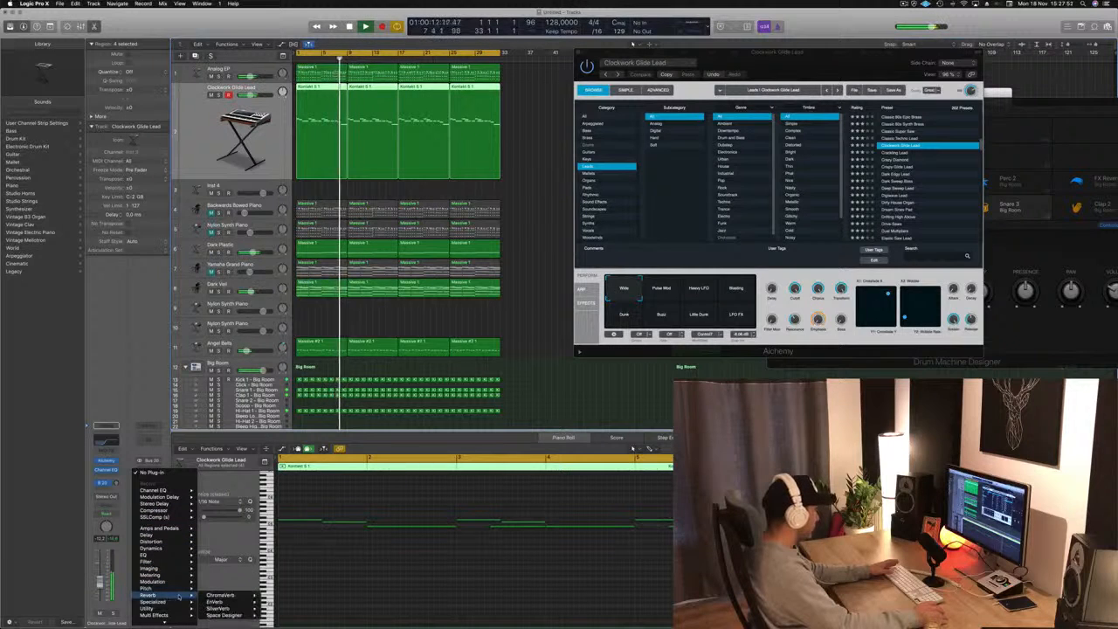
pyautogui.moveTo(235, 609)
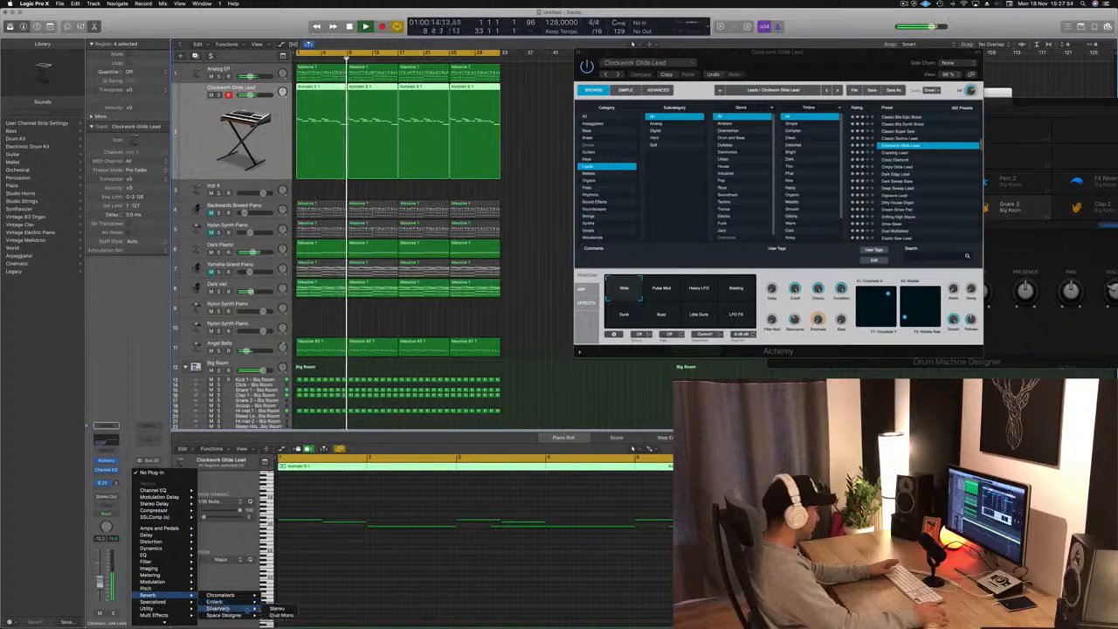
pyautogui.click(278, 609)
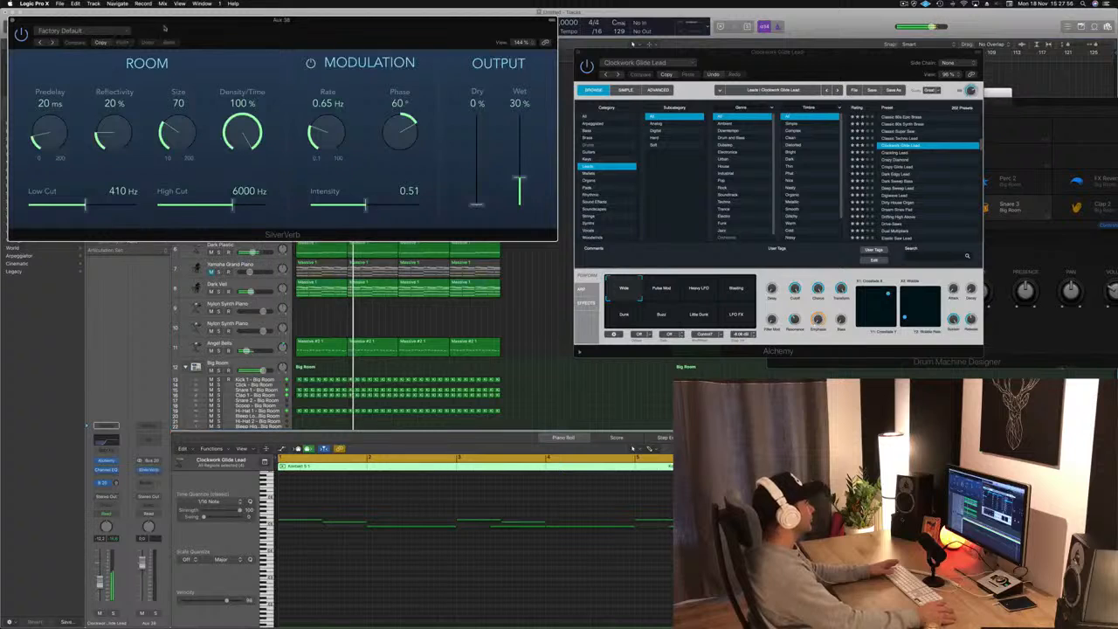
# Load the grandiose setting in SilverVerb and close the reverb's window.
pyautogui.moveTo(163, 28); pyautogui.dragTo(198, 28)
pyautogui.click(131, 31)
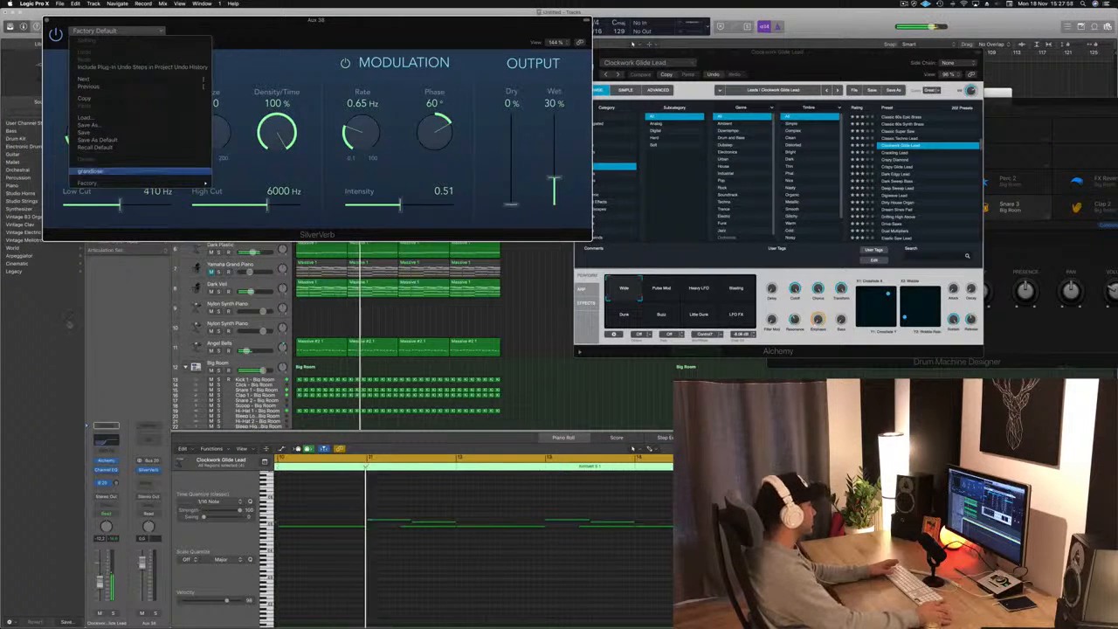
pyautogui.press('Return')
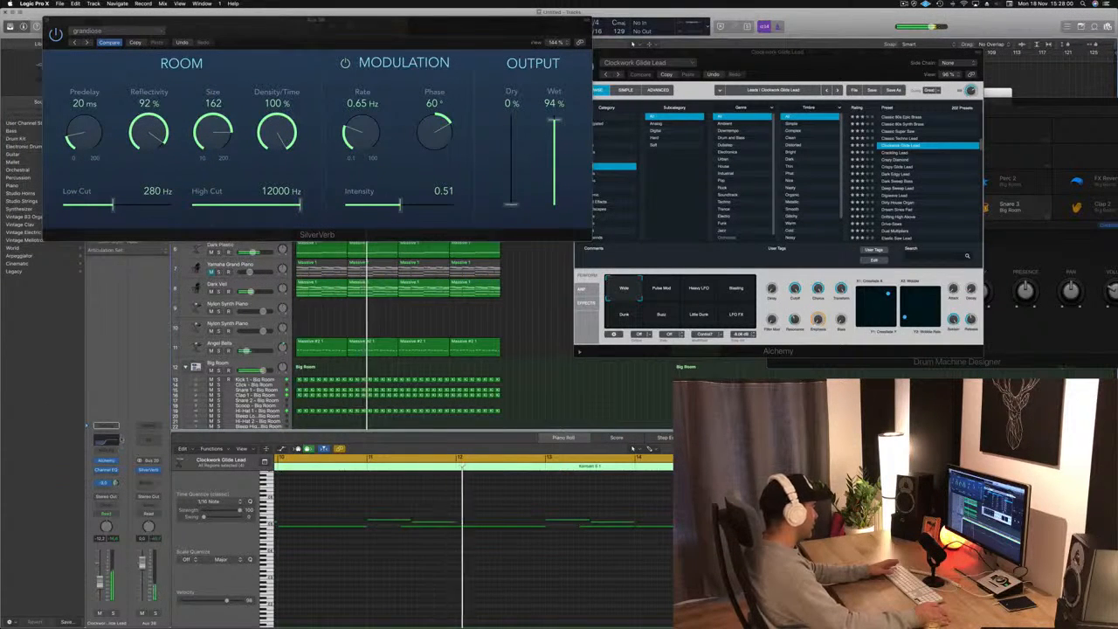
pyautogui.moveTo(234, 17); pyautogui.dragTo(678, 100)
pyautogui.click(491, 103)
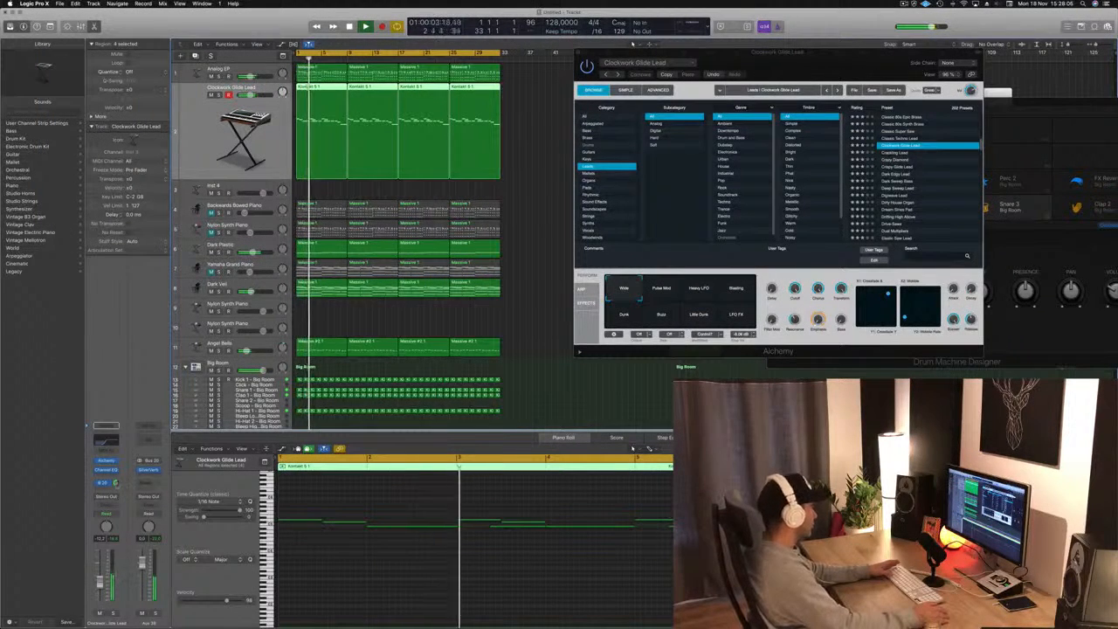
# Audition the Dark Sweep Bass, Deep Sweep Lead, Dirty House Organ and Drive-Saws presets on the lead track.
pyautogui.press('space')
pyautogui.click(896, 183)
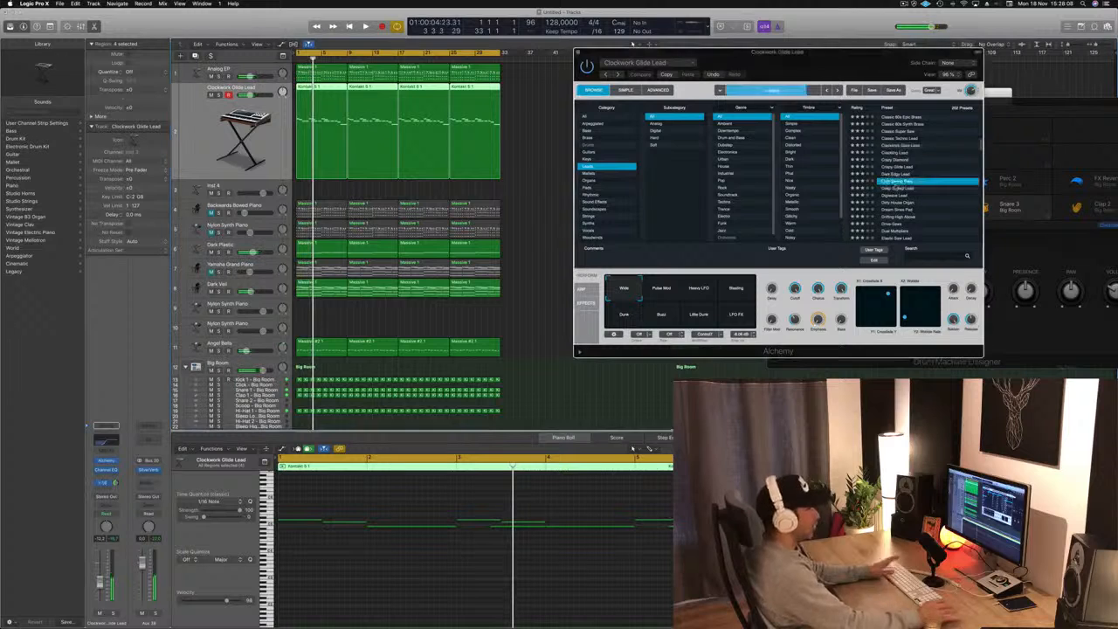
pyautogui.press('space')
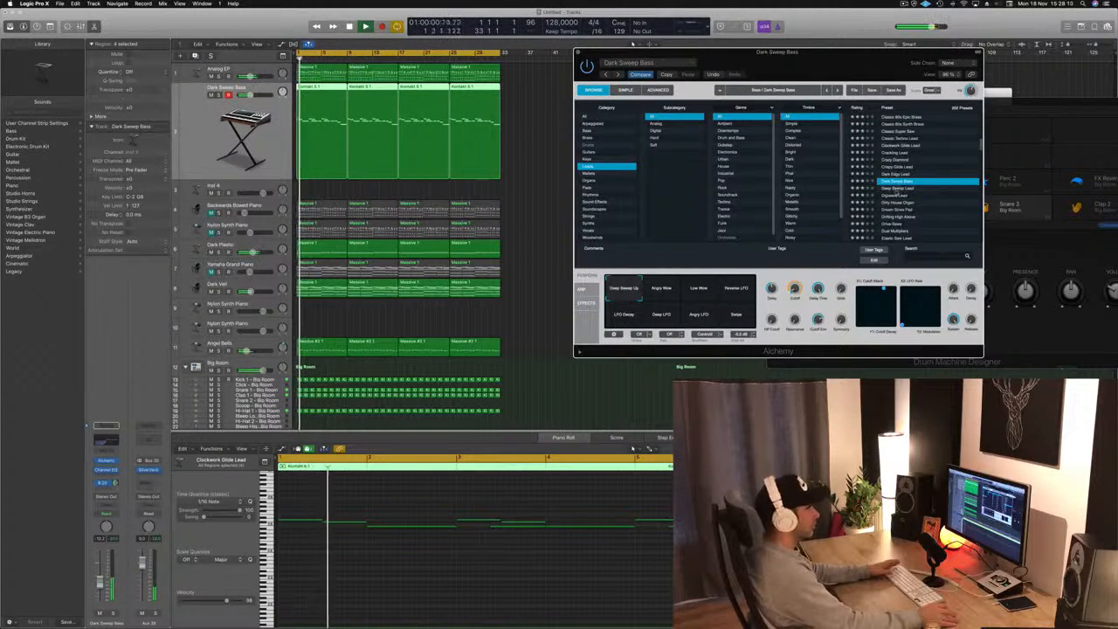
pyautogui.click(896, 188)
pyautogui.click(900, 202)
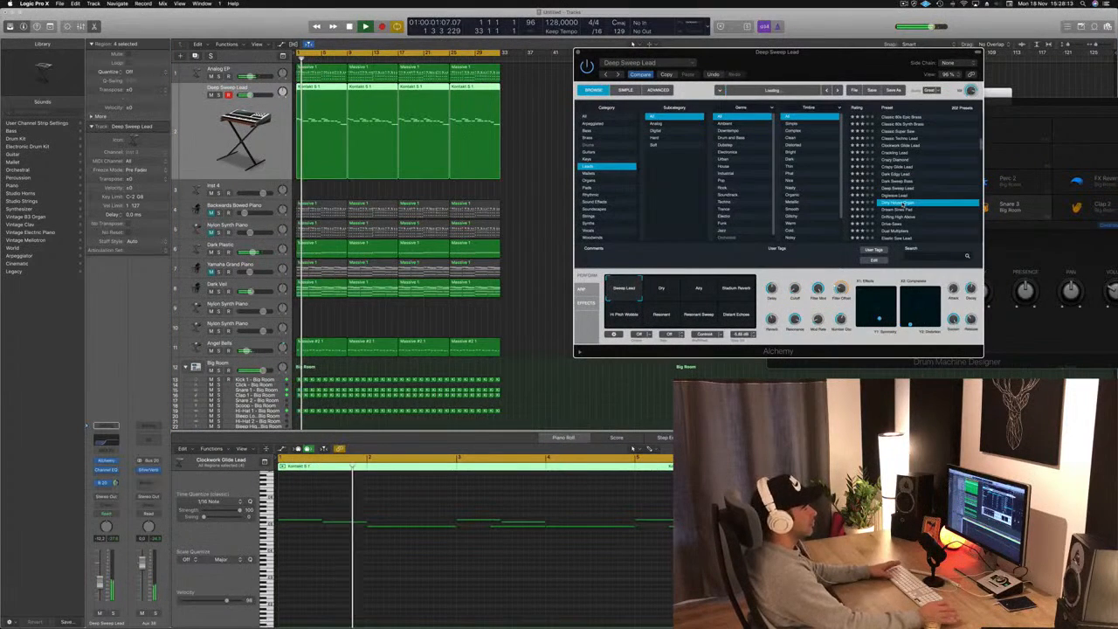
pyautogui.scroll(-2, 900, 202)
pyautogui.click(892, 200)
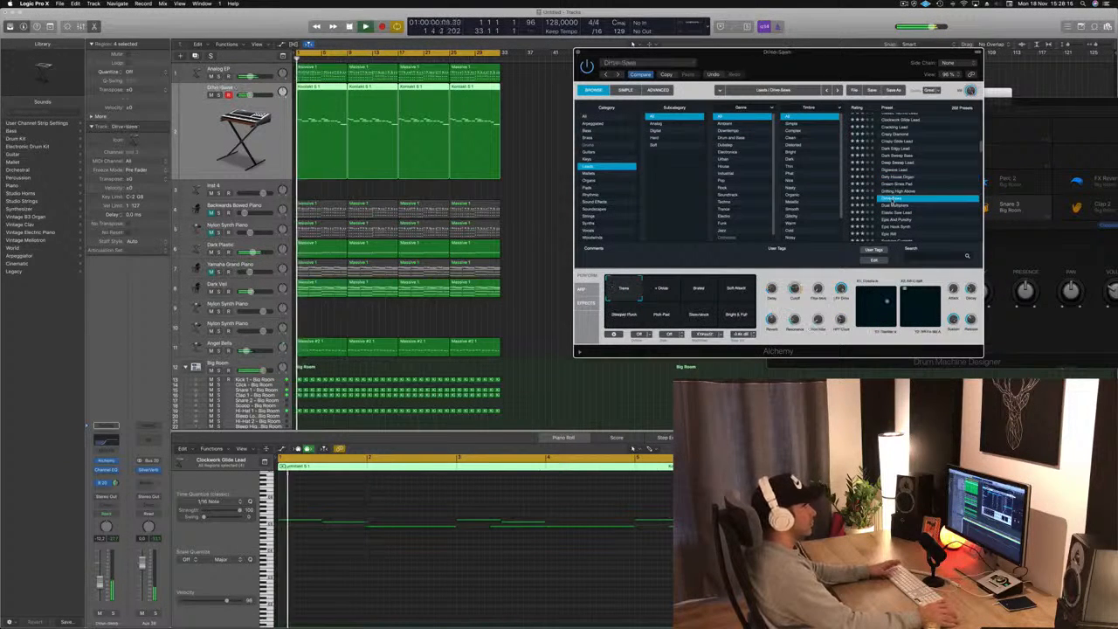
pyautogui.scroll(-2, 913, 185)
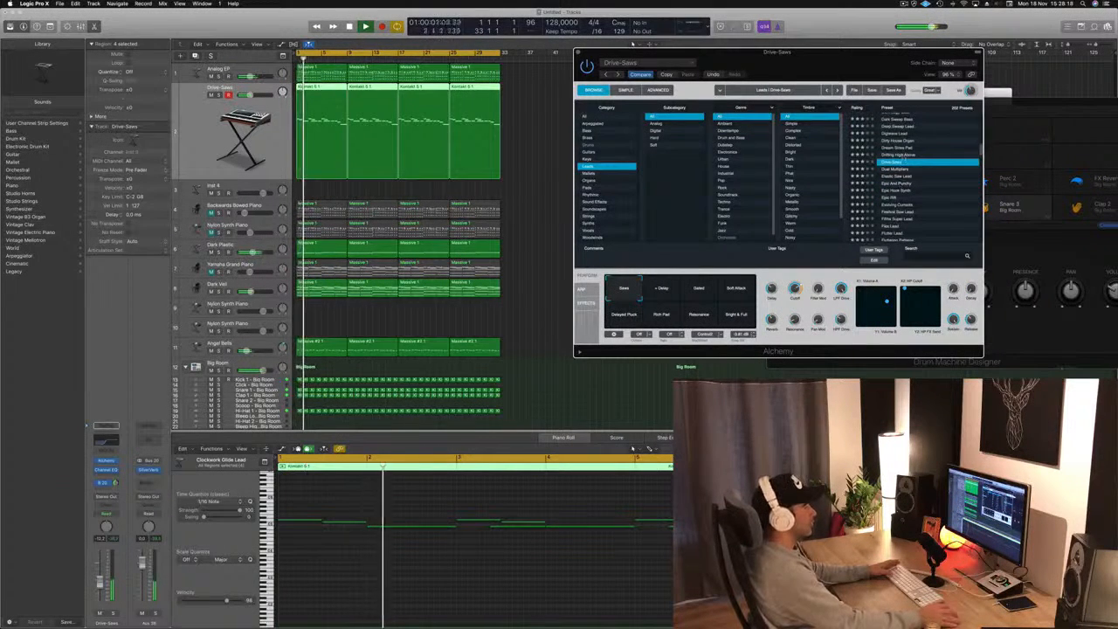
# Show the Musical Typing window and audition further lead presets, including Fifths Super Lead and Funk Splash Lead.
pyautogui.press('super+k')
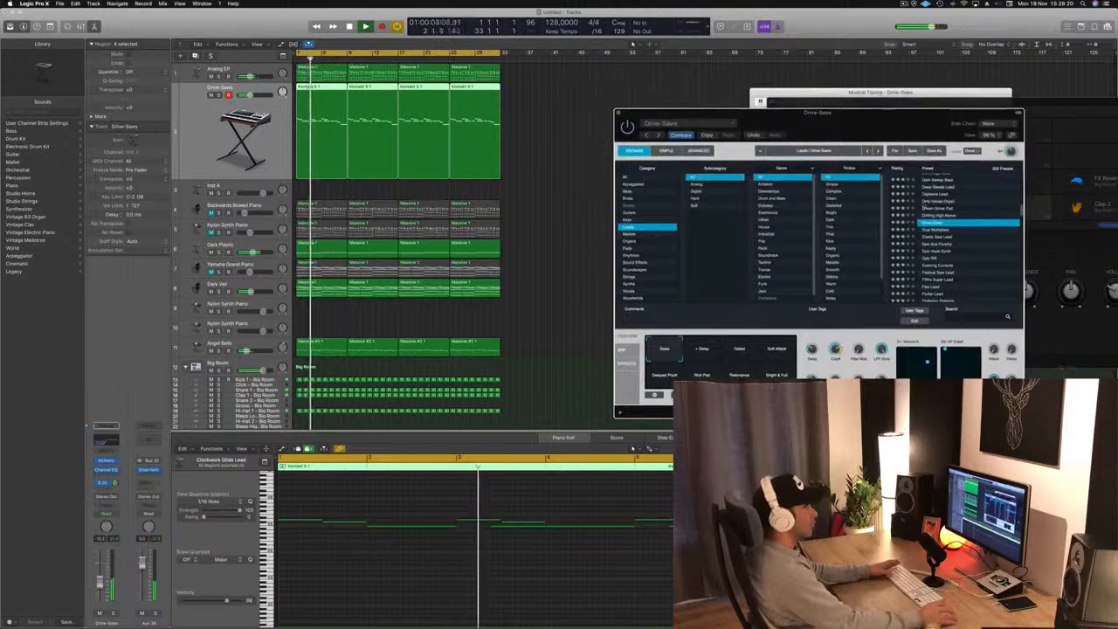
pyautogui.scroll(-1, 948, 230)
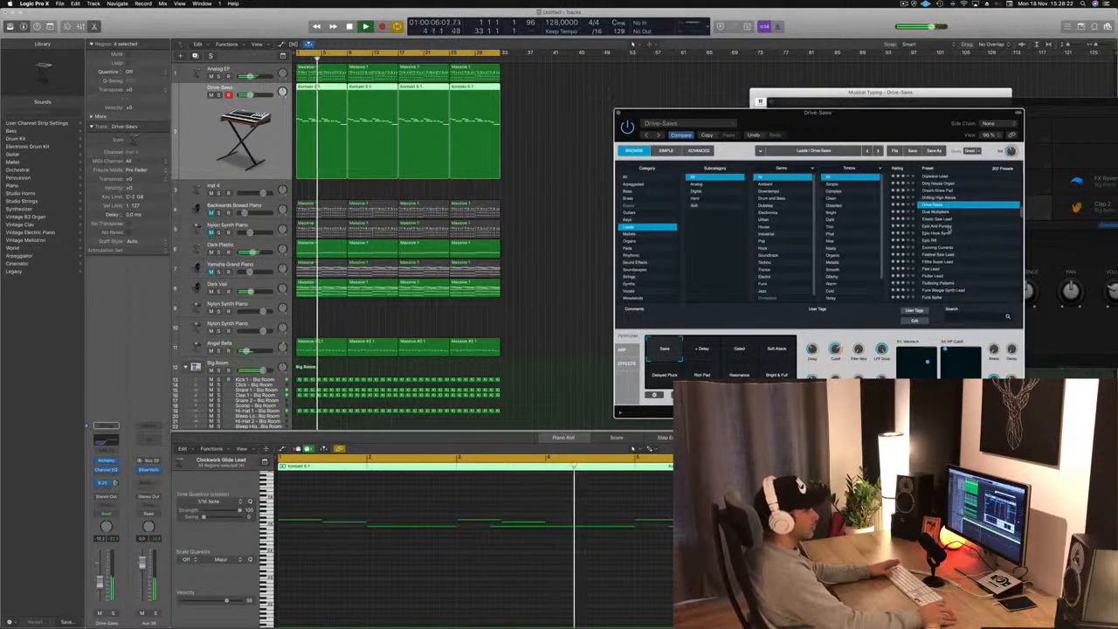
pyautogui.click(948, 227)
pyautogui.scroll(-2, 943, 229)
pyautogui.click(940, 225)
pyautogui.scroll(-1, 970, 230)
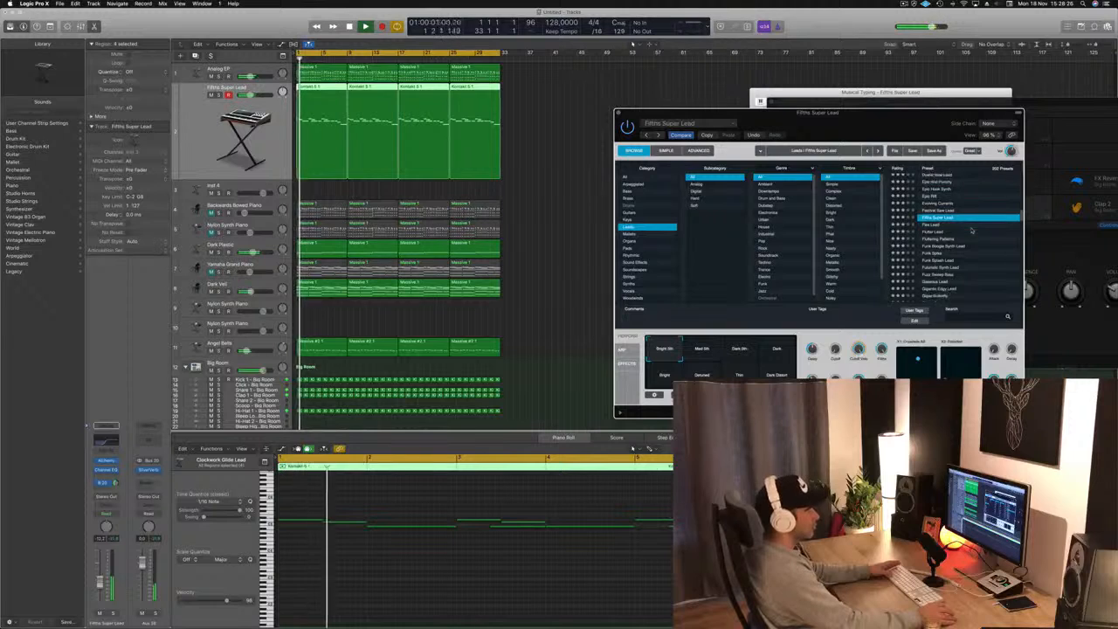
pyautogui.scroll(-2, 971, 229)
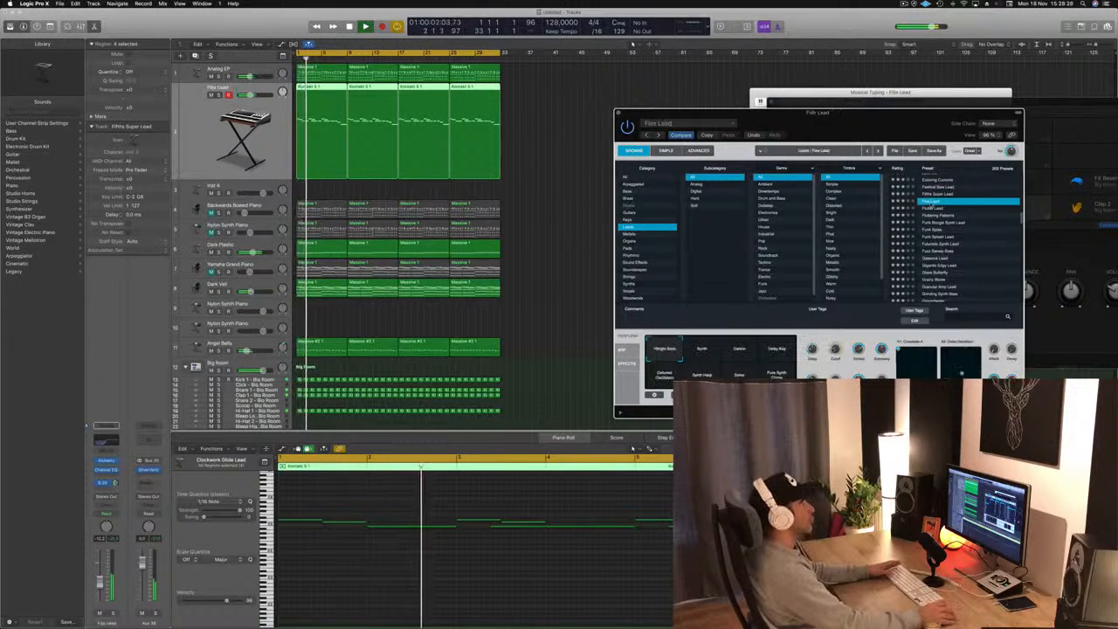
pyautogui.click(945, 237)
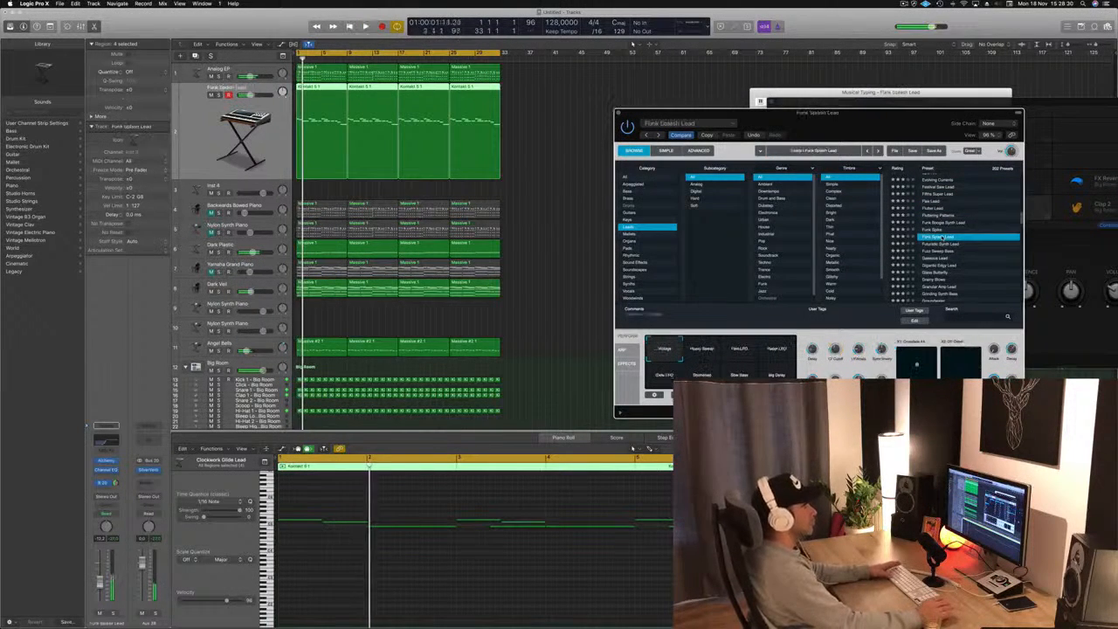
# Audition the Grainy Blows and Granular Amp Lead presets, and load Hard Metal Lead on the lead track.
pyautogui.scroll(-2, 943, 236)
pyautogui.click(936, 251)
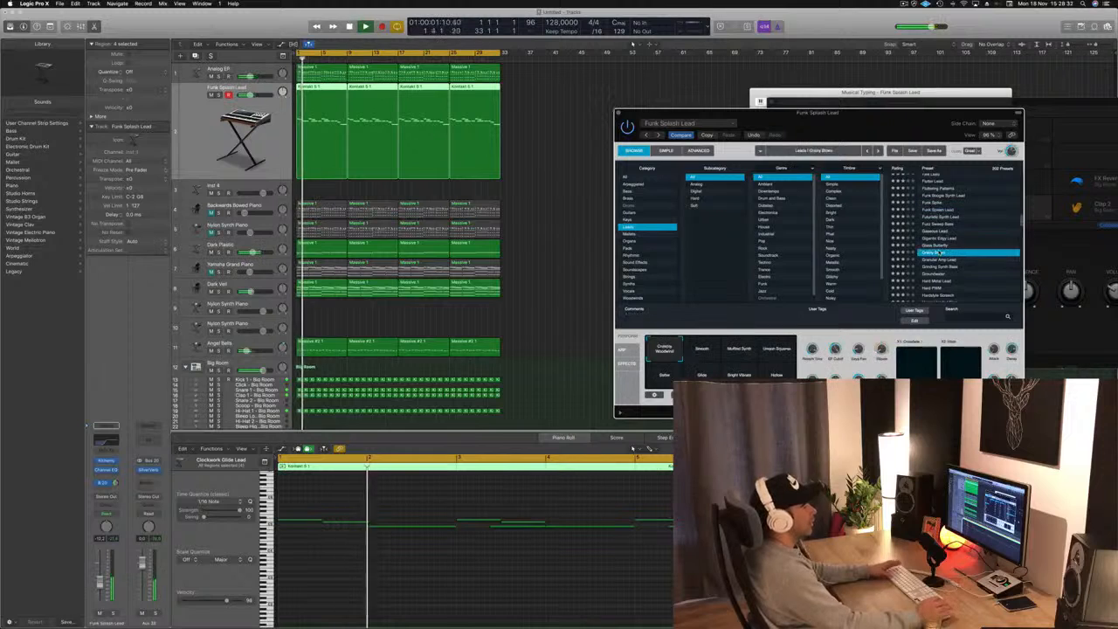
pyautogui.scroll(-1, 952, 245)
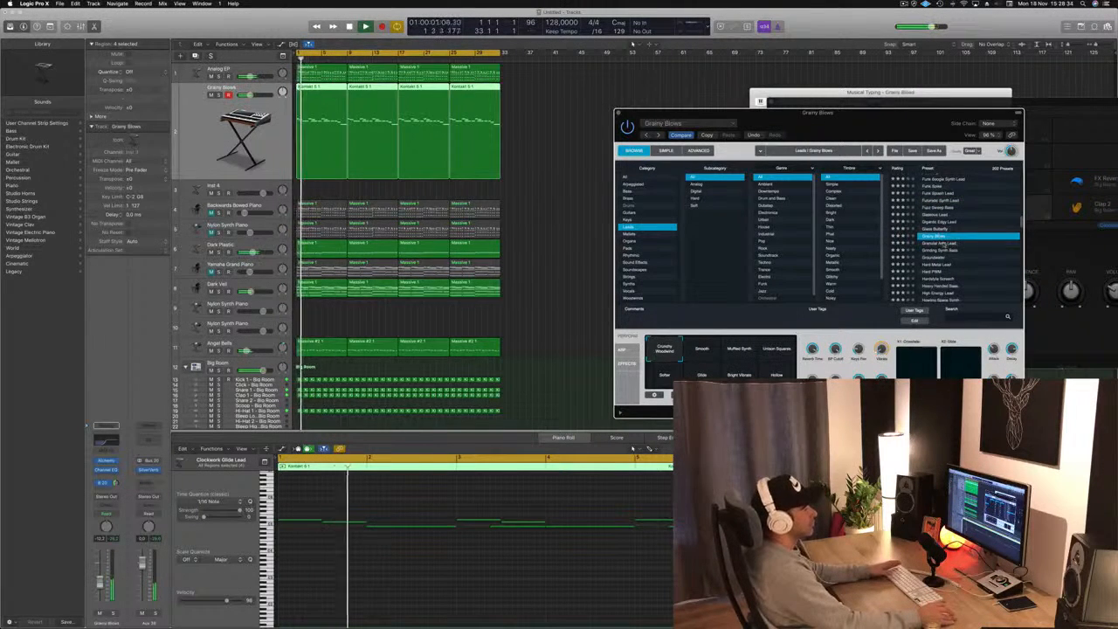
pyautogui.click(944, 242)
pyautogui.scroll(-2, 961, 229)
pyautogui.click(936, 237)
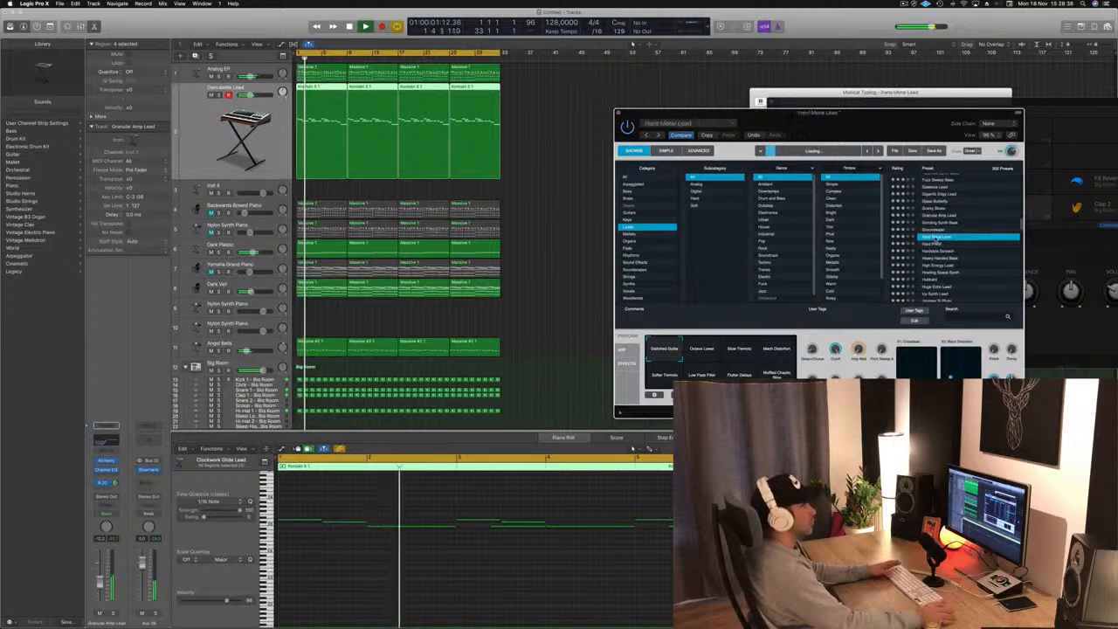
pyautogui.scroll(-1, 961, 229)
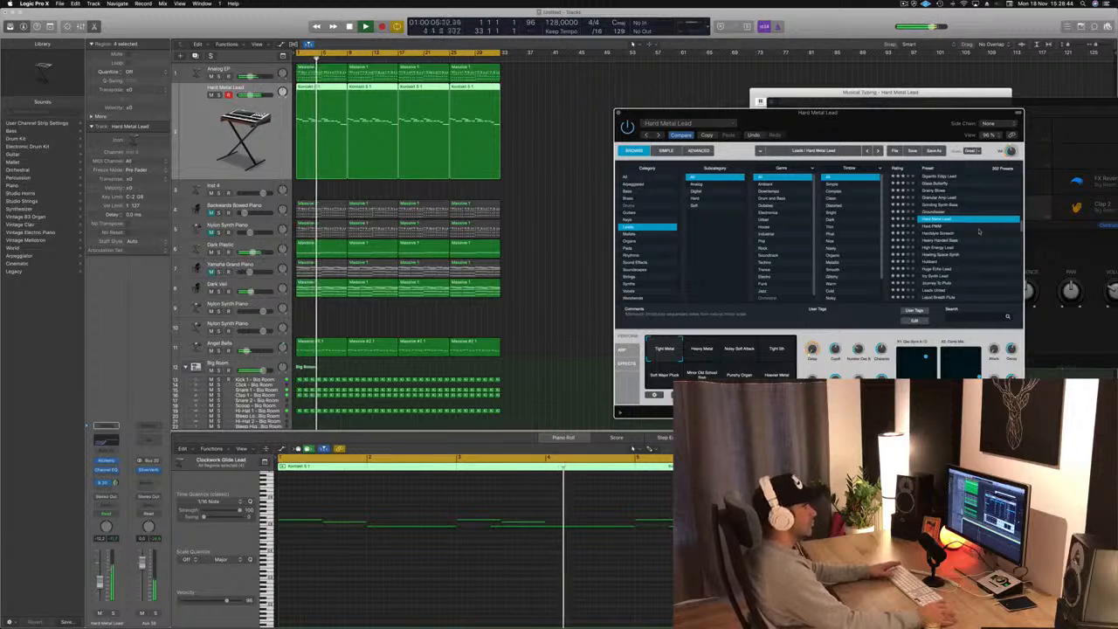
# Close the Alchemy window and deselect the lead track's regions.
pyautogui.moveTo(918, 111); pyautogui.dragTo(875, 108)
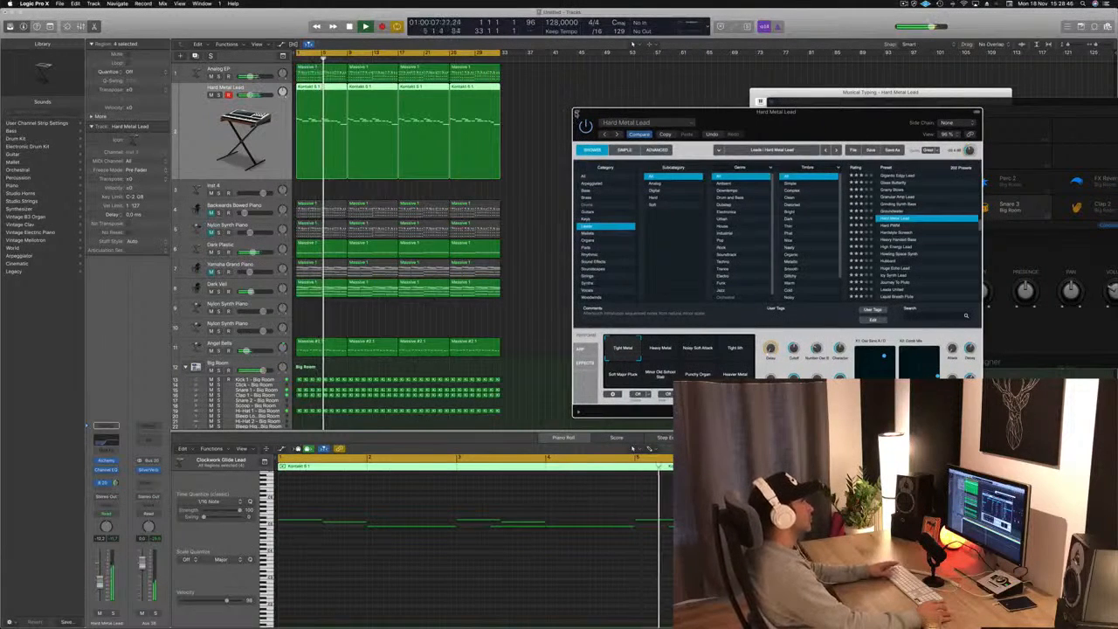
pyautogui.click(576, 110)
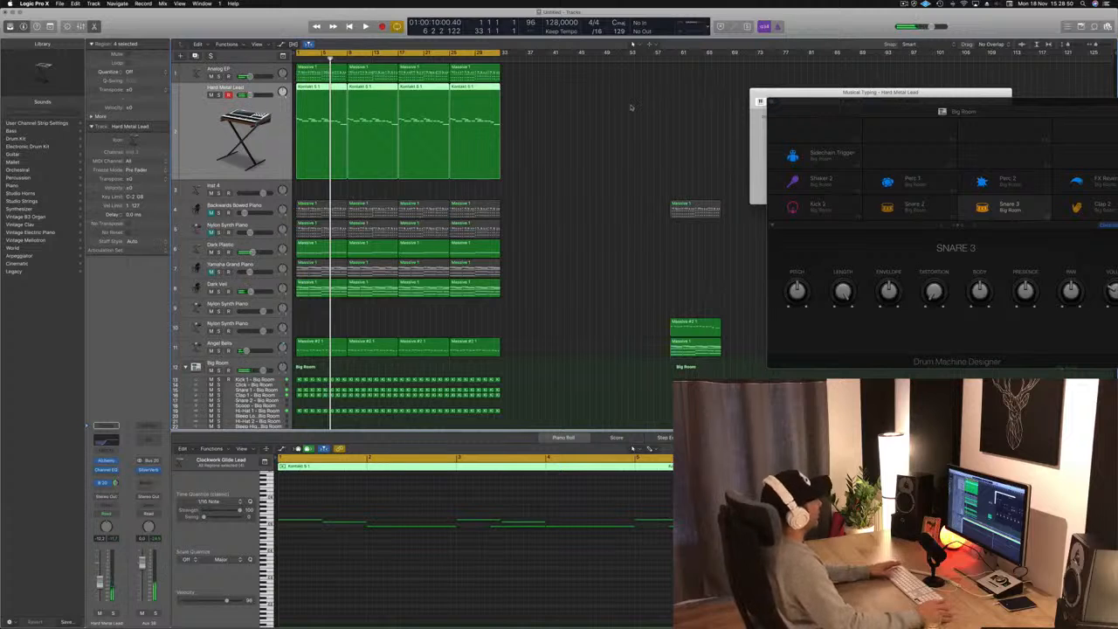
pyautogui.click(594, 152)
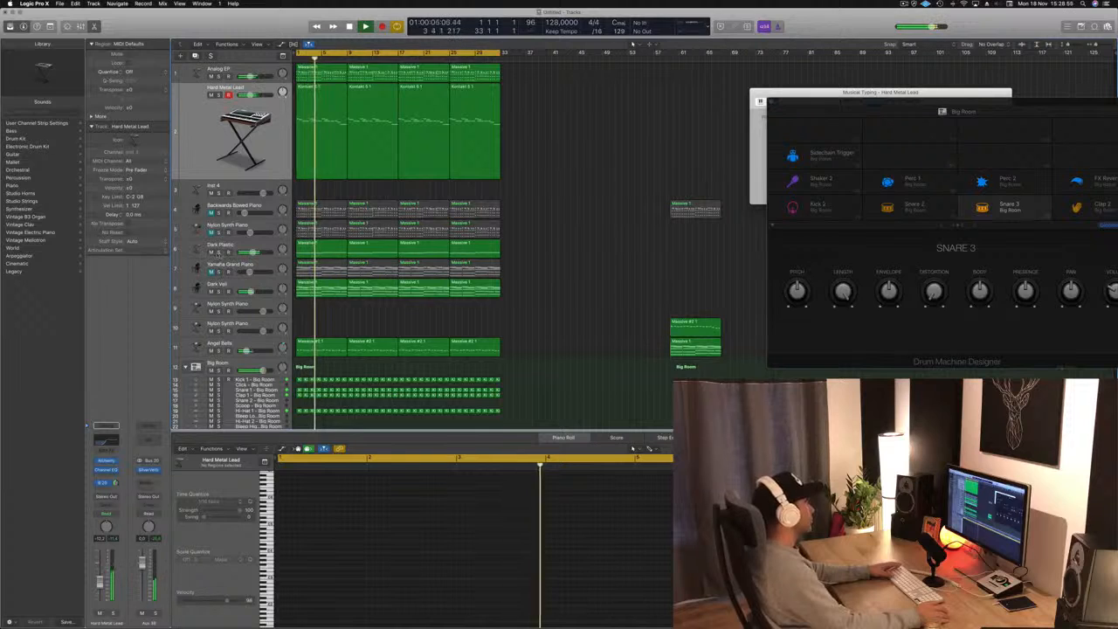
# Audition the Dark Plastic track in solo twice, returning to the full mix each time.
pyautogui.click(218, 252)
pyautogui.click(218, 252)
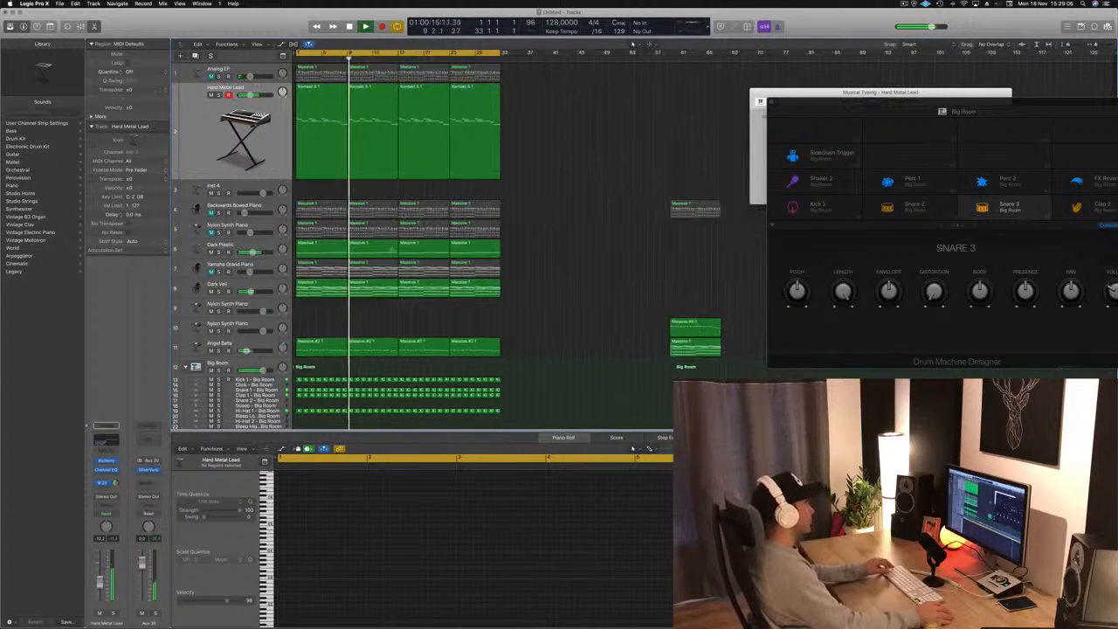
pyautogui.scroll(3, 393, 253)
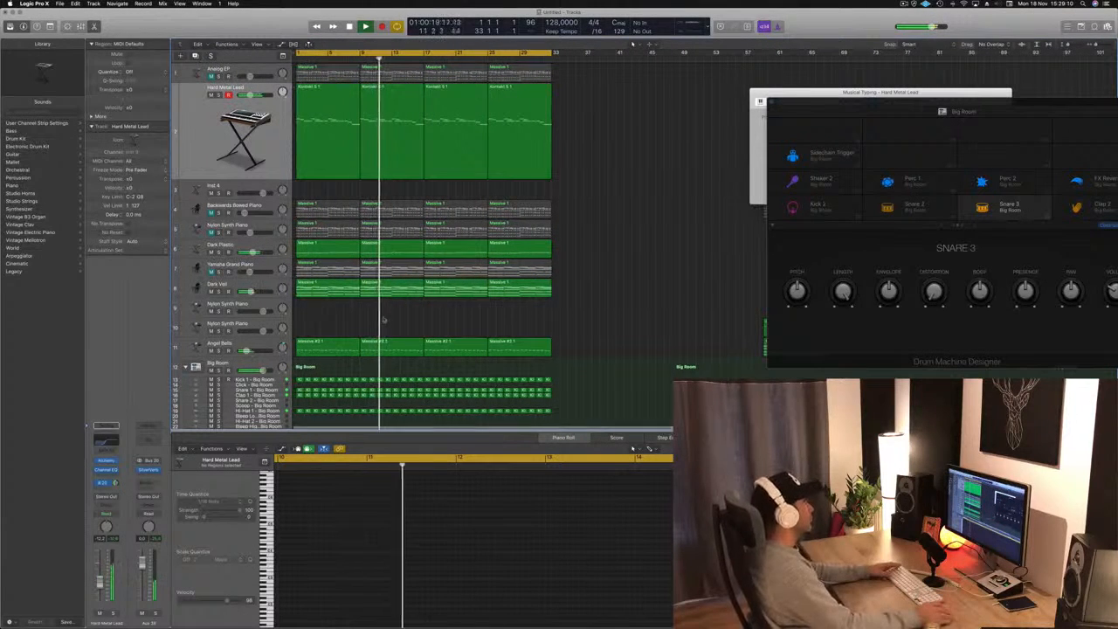
pyautogui.click(218, 252)
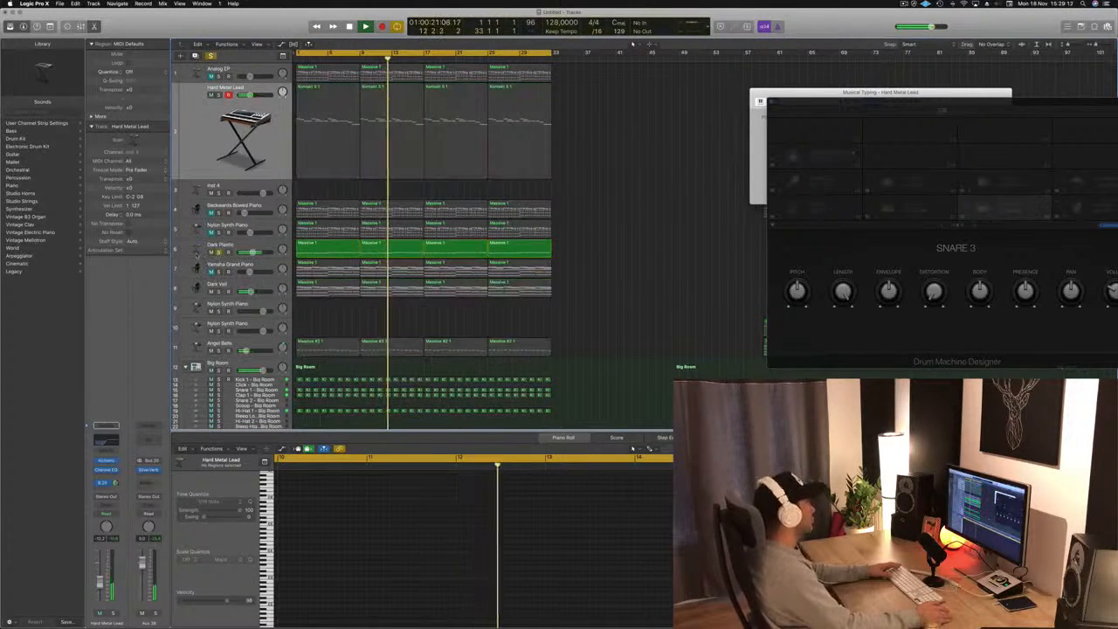
pyautogui.click(218, 252)
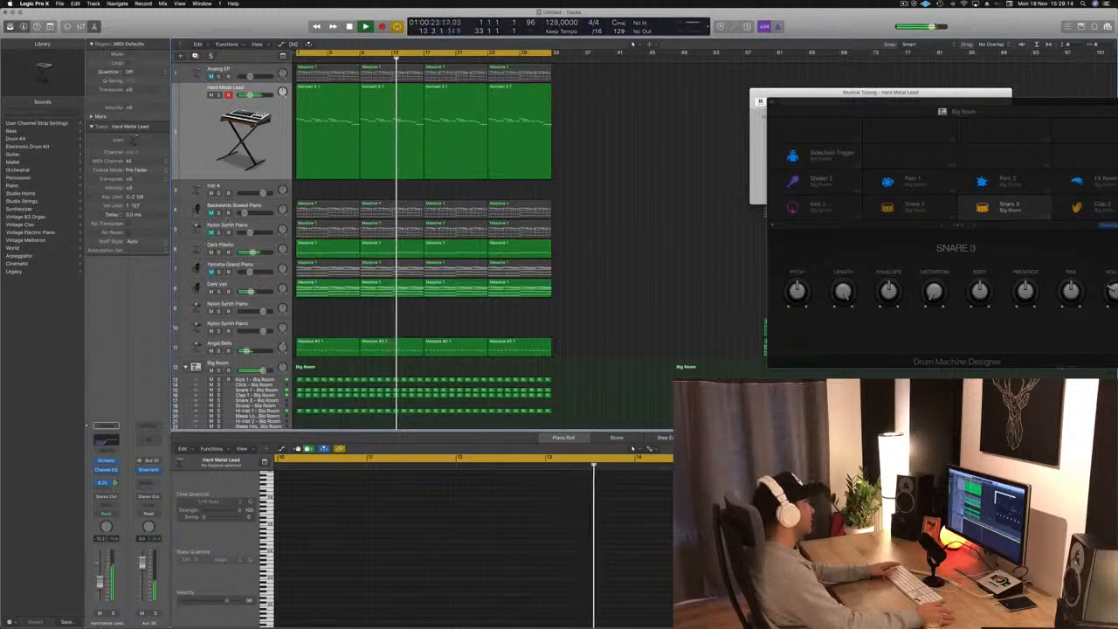
# Raise the Backwards Bowed Piano track's volume slightly while auditioning it unmuted and in solo.
pyautogui.click(218, 212)
pyautogui.click(219, 212)
pyautogui.click(211, 213)
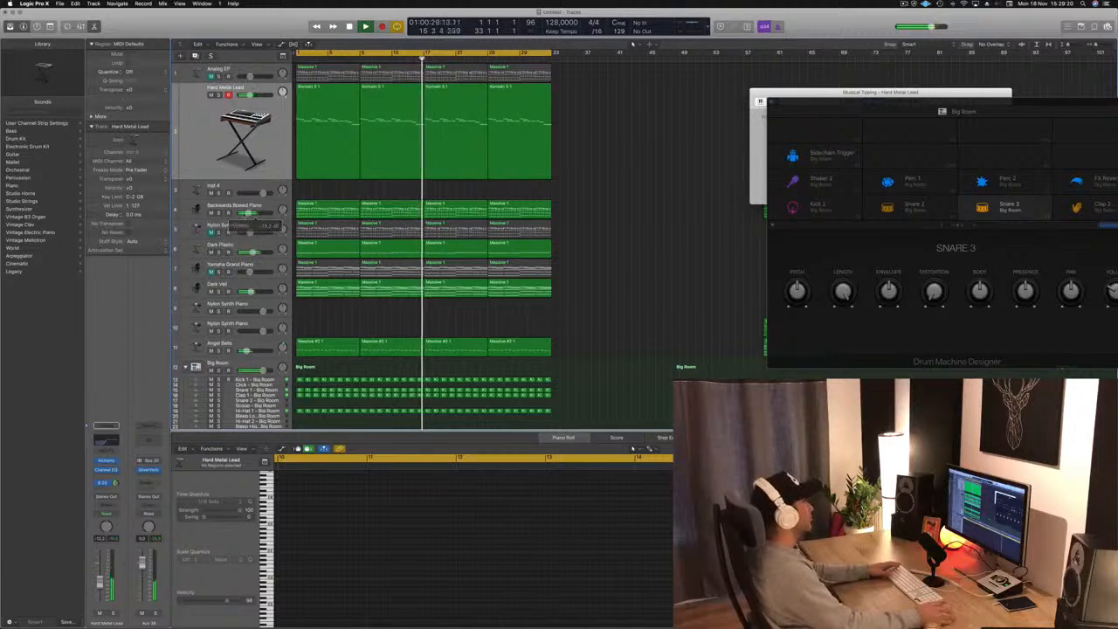
pyautogui.moveTo(249, 213); pyautogui.dragTo(247, 214)
pyautogui.click(219, 212)
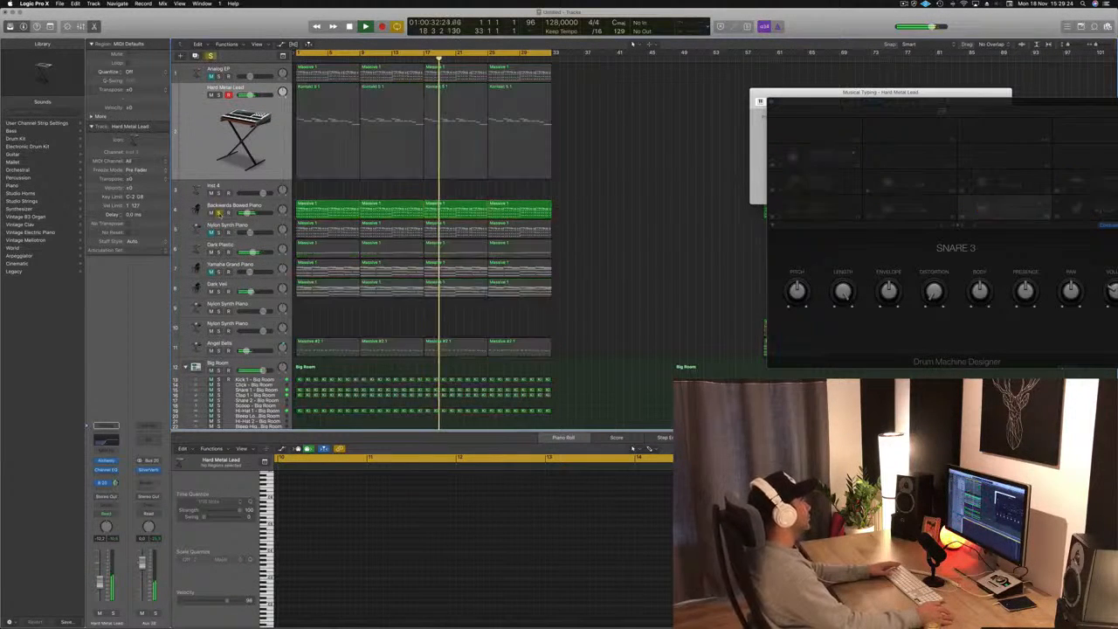
pyautogui.click(218, 213)
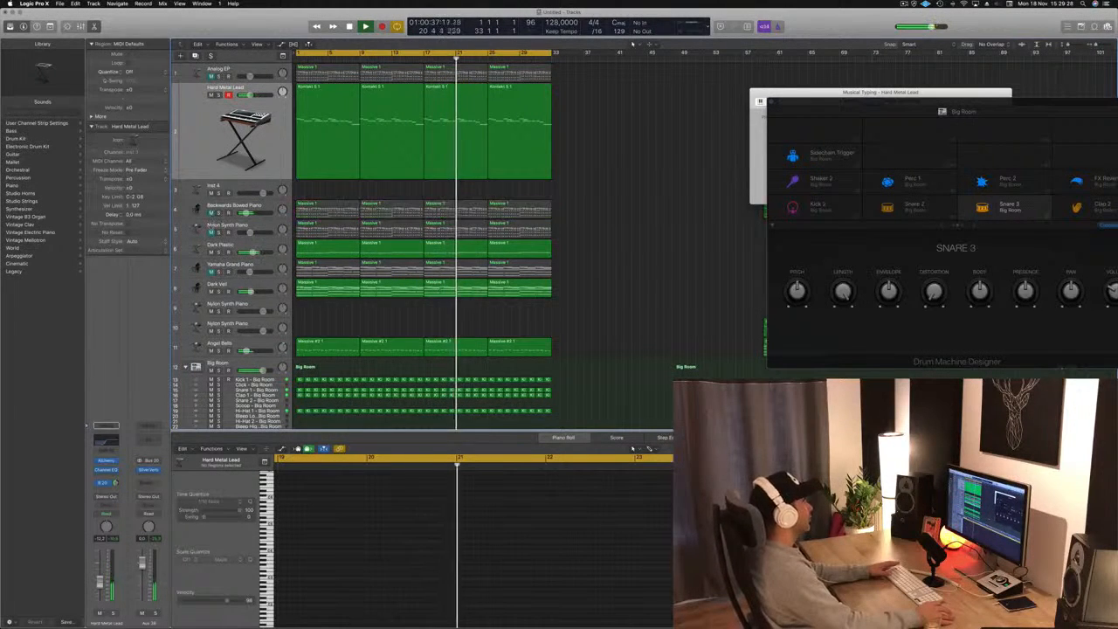
# Audition the Nylon Synth Piano track in solo, unmute it in the full mix, and lower its volume slightly.
pyautogui.click(217, 232)
pyautogui.click(216, 232)
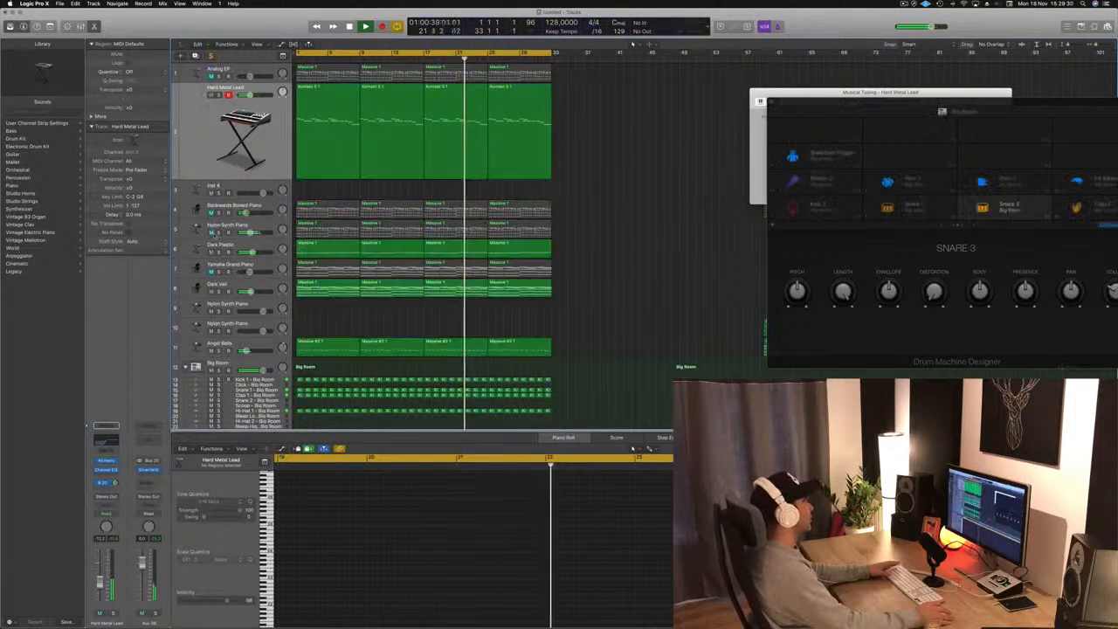
pyautogui.click(211, 233)
pyautogui.moveTo(251, 234); pyautogui.dragTo(250, 233)
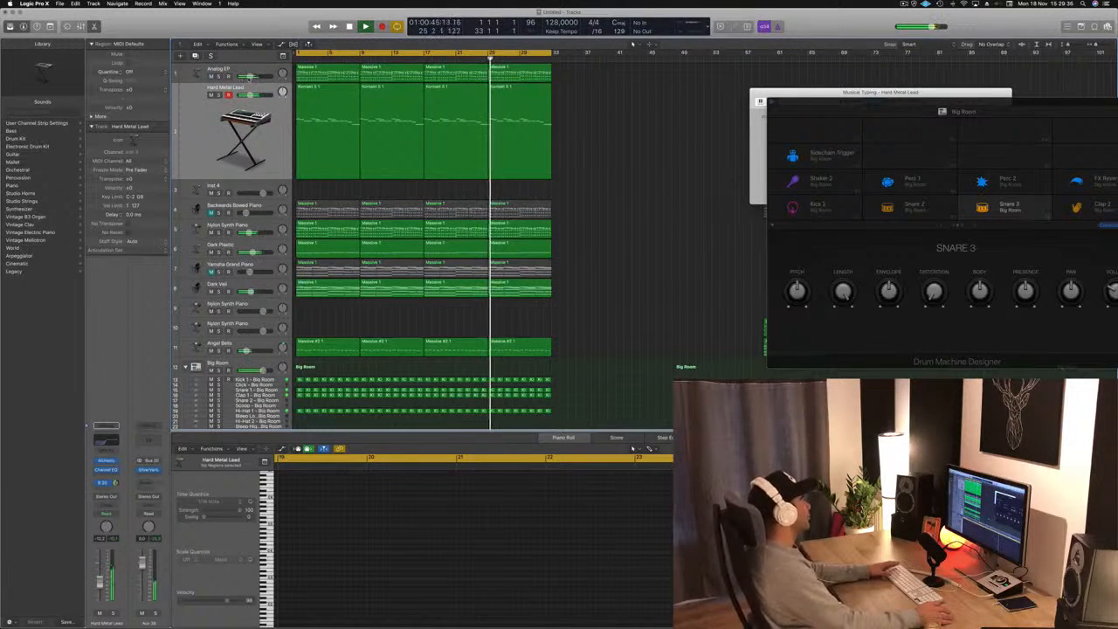
# Lower the unmuted Analog EP track's volume slightly and check it briefly in solo.
pyautogui.click(252, 90)
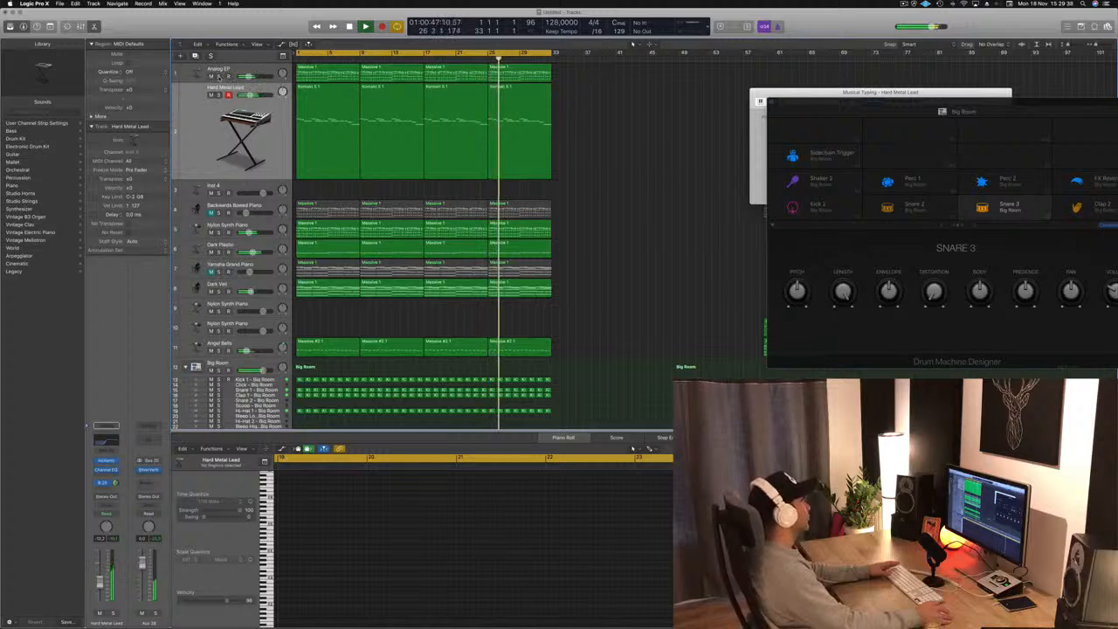
pyautogui.click(218, 75)
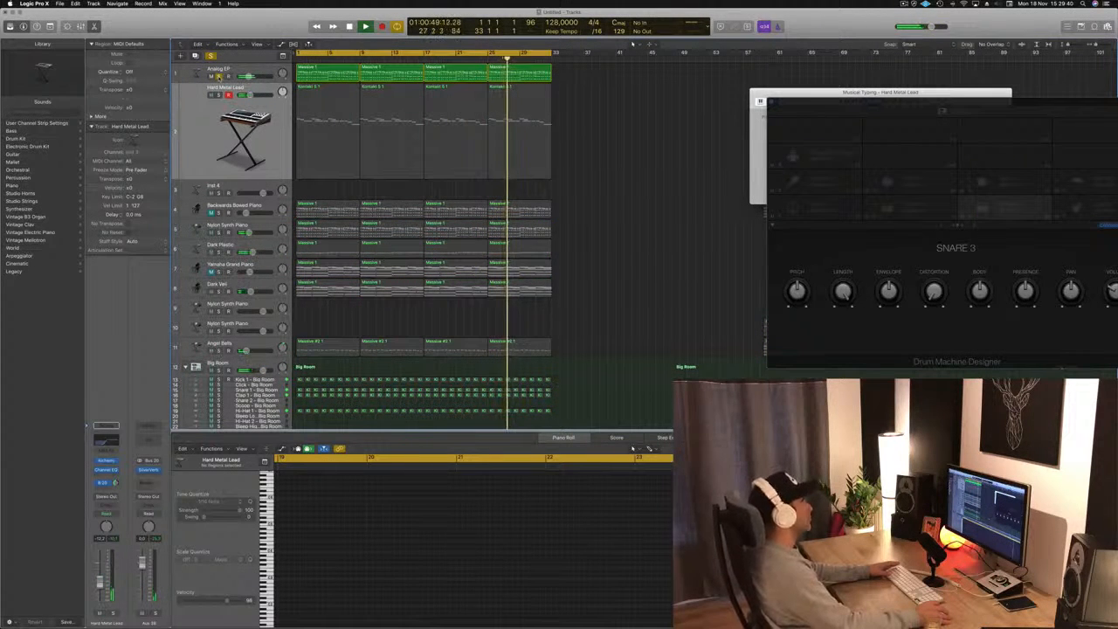
pyautogui.press('super+a')
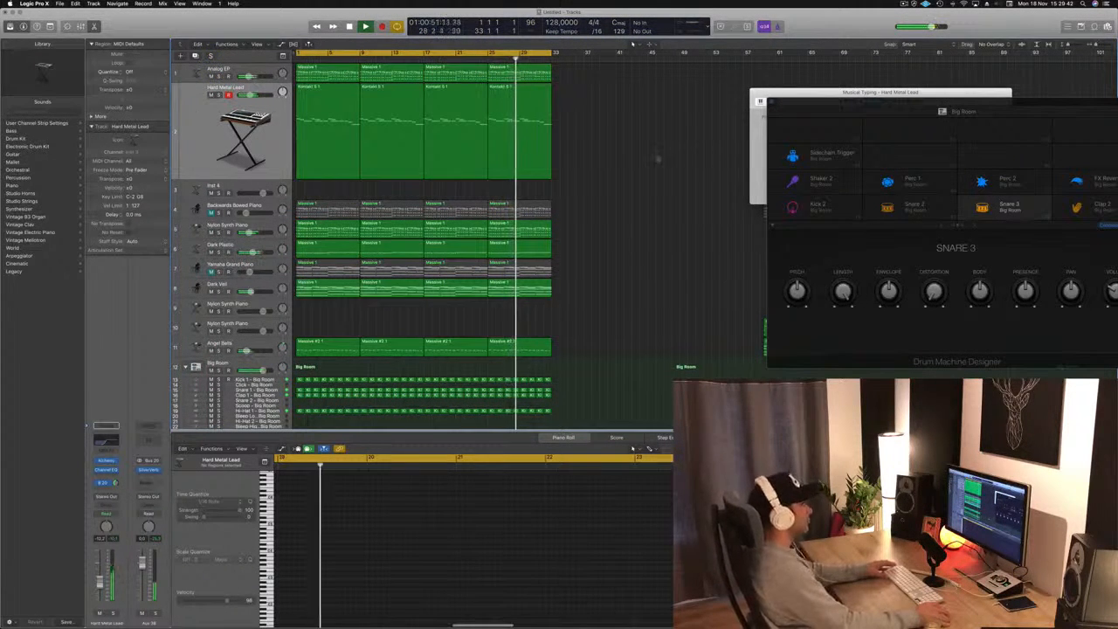
# Move the Musical Typing window out of the way and close the Big Room Drum Machine Designer window.
pyautogui.moveTo(876, 92); pyautogui.dragTo(1049, 68)
pyautogui.moveTo(769, 104); pyautogui.dragTo(570, 85)
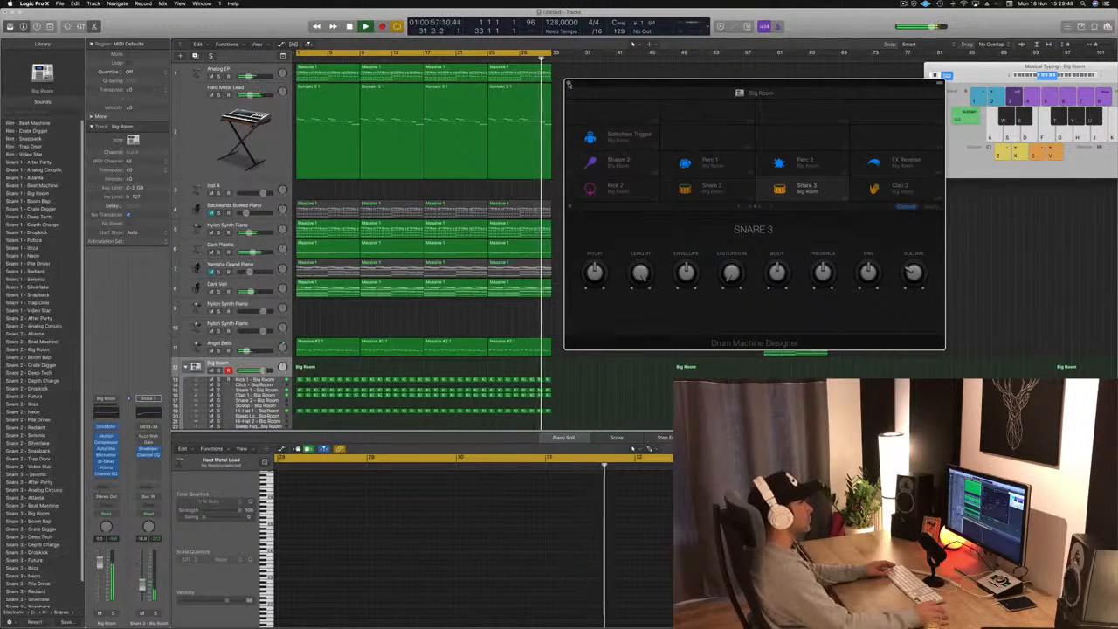
pyautogui.click(569, 85)
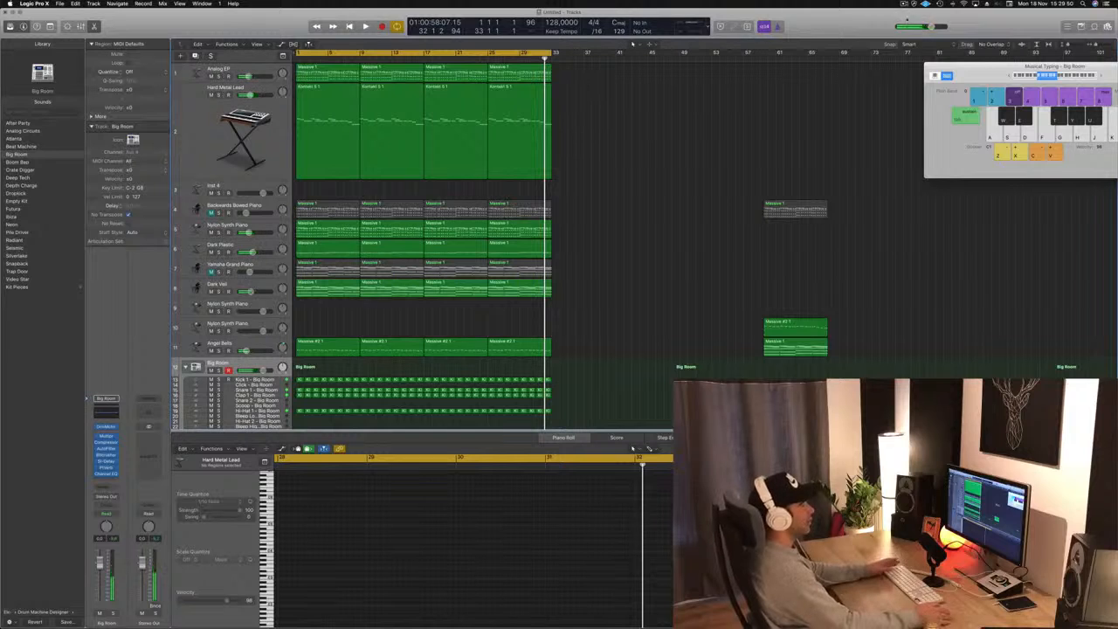
pyautogui.click(905, 5)
pyautogui.click(706, 137)
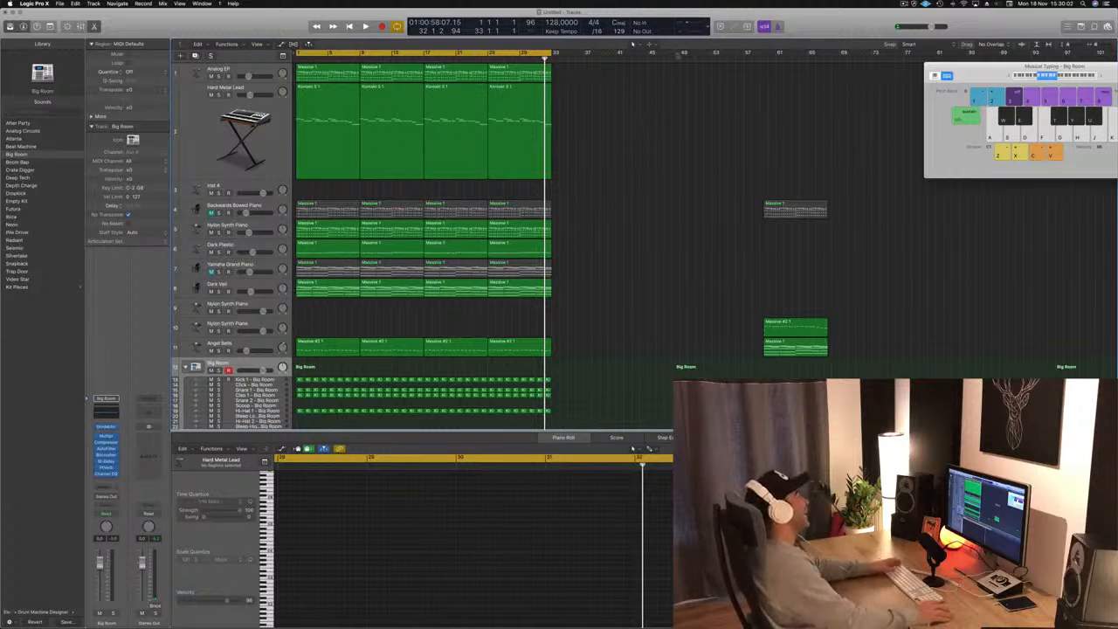
# Play the song from the start, audition the Angel Bells track in solo, and select the Hard Metal Lead track.
pyautogui.press('space')
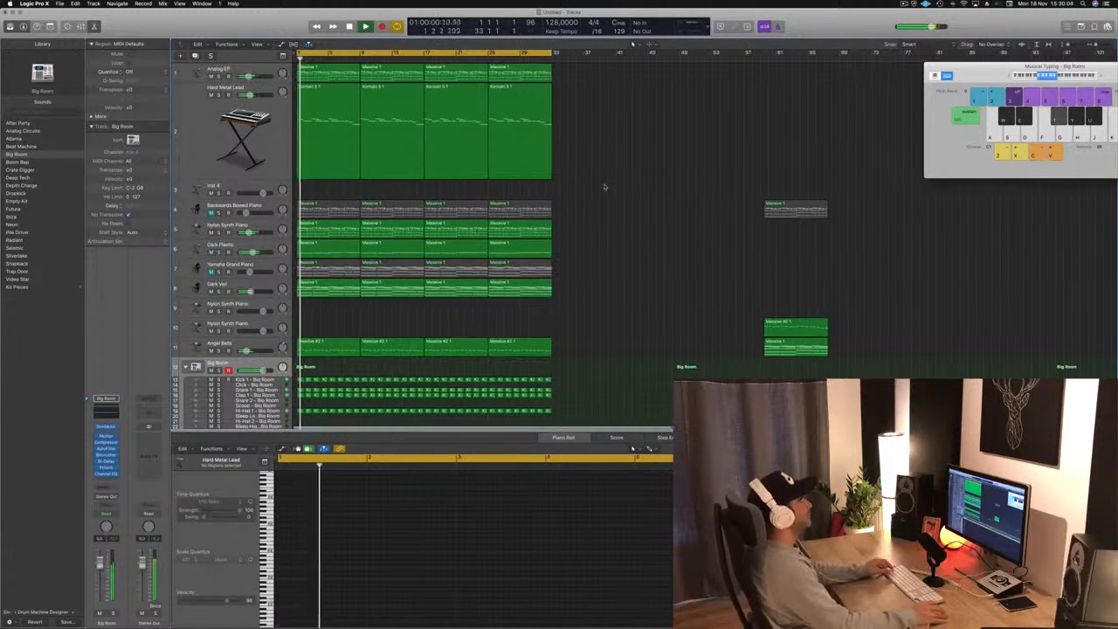
pyautogui.press('super+Left')
pyautogui.click(219, 351)
pyautogui.click(218, 351)
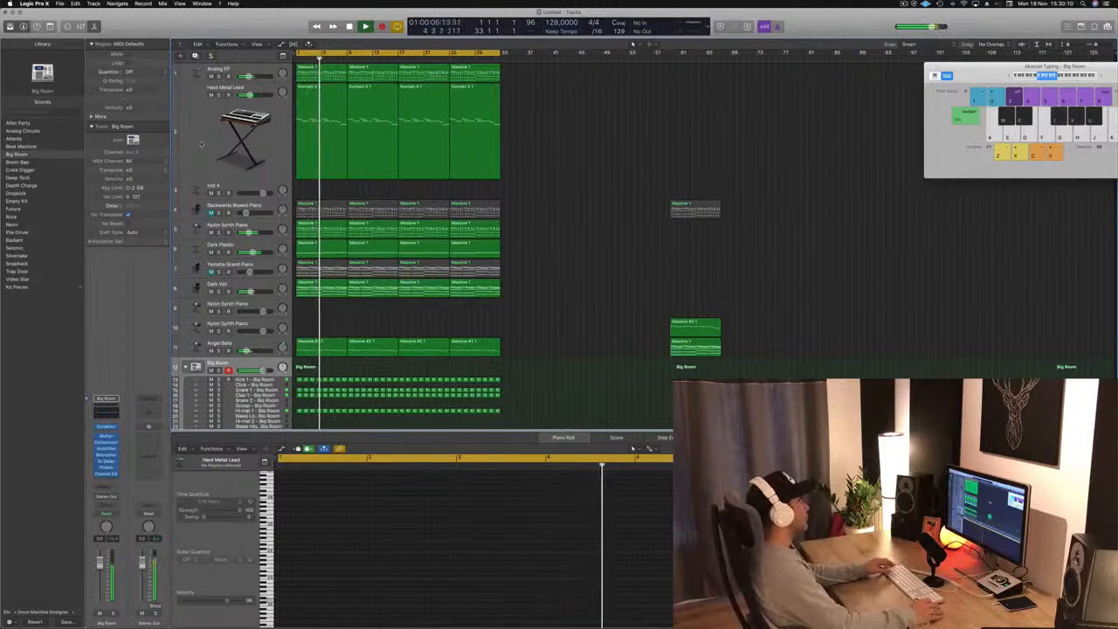
pyautogui.click(229, 87)
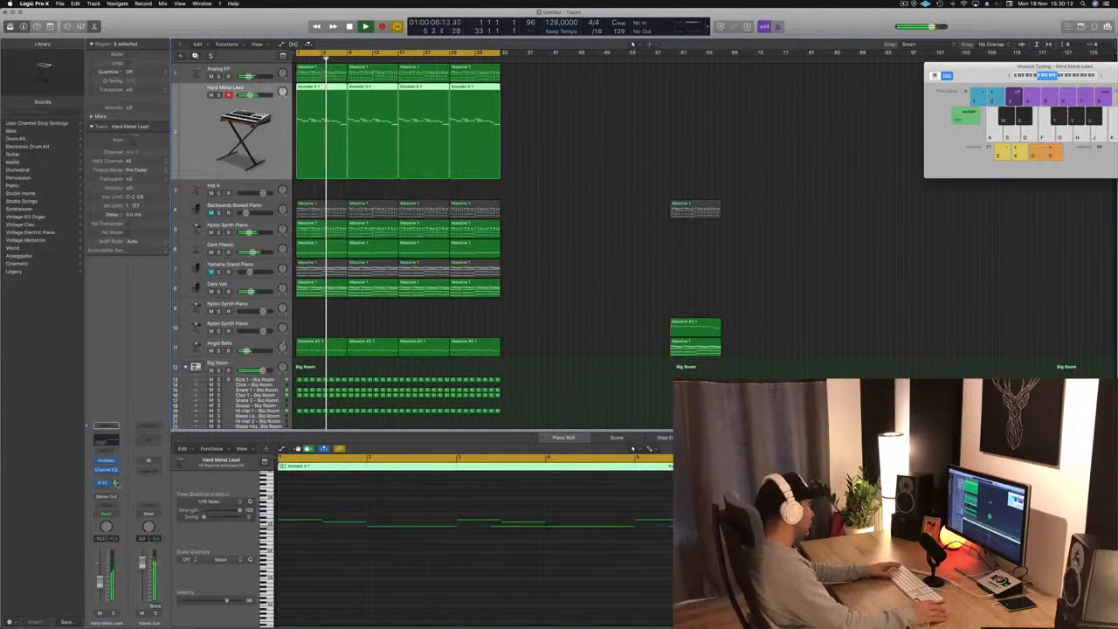
# Stop playback and copy the first Hi-Hat 1 region to bar 1 of the Perc 1 track.
pyautogui.scroll(-5, 563, 293)
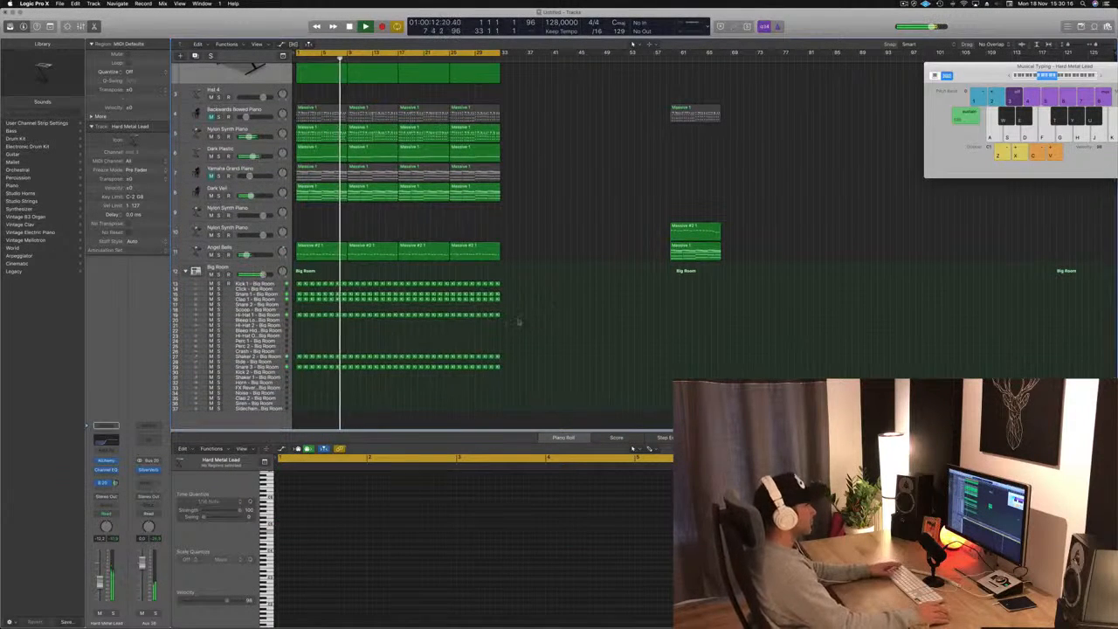
pyautogui.click(326, 345)
pyautogui.press('space')
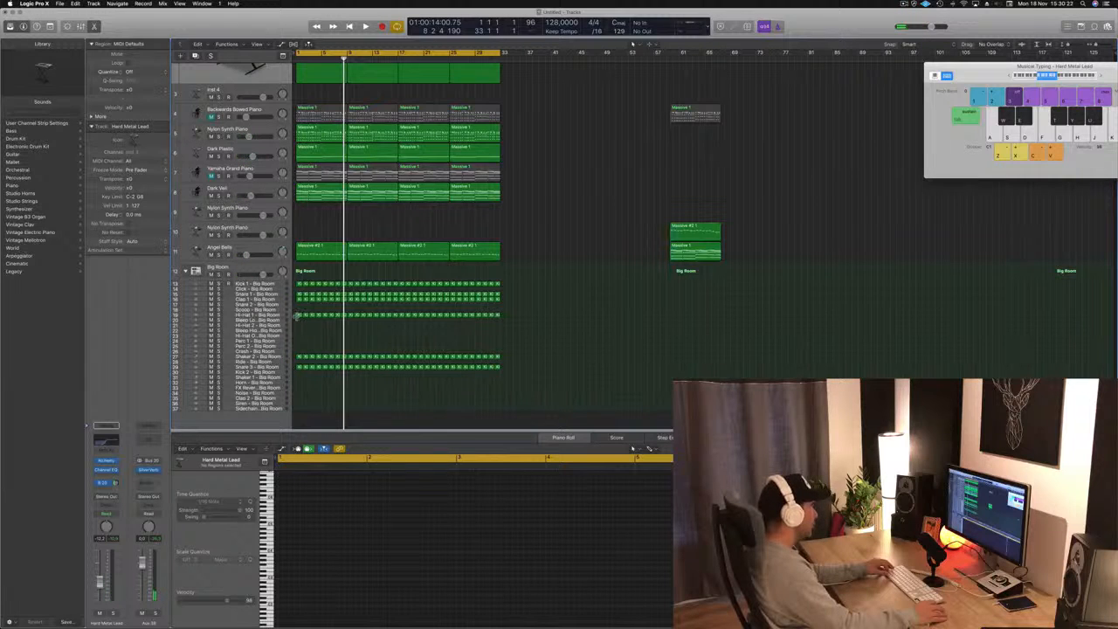
pyautogui.click(300, 315)
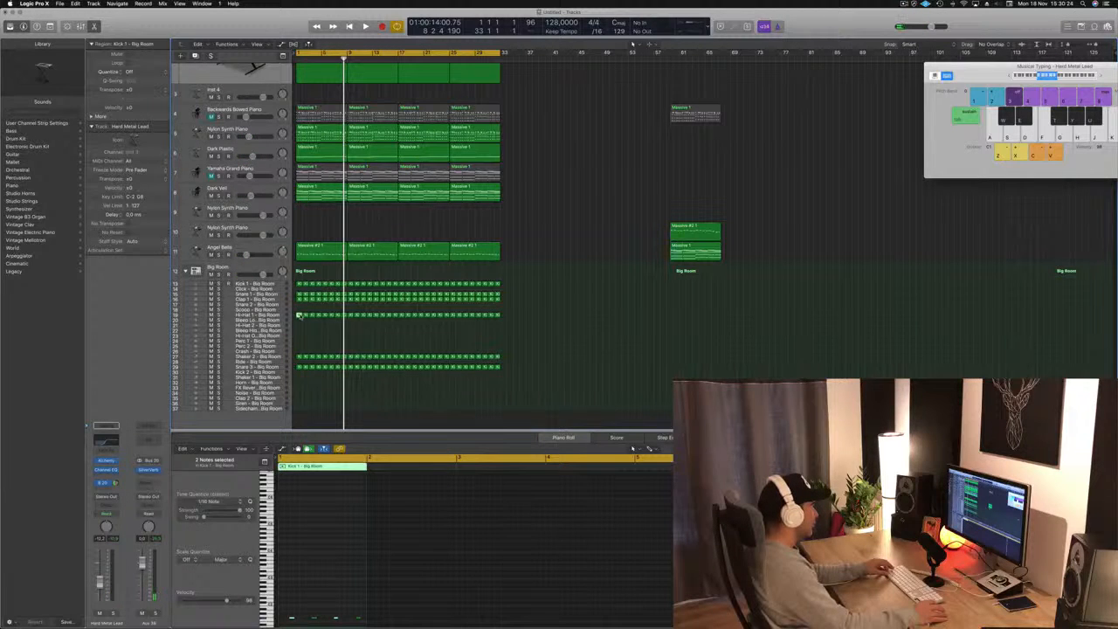
pyautogui.moveTo(299, 315); pyautogui.dragTo(298, 341)
pyautogui.press('super+Right')
pyautogui.press('super+Right')
pyautogui.press('super+Right')
pyautogui.press('super+Right')
pyautogui.press('super+Right')
pyautogui.press('super+Right')
pyautogui.press('super+Right')
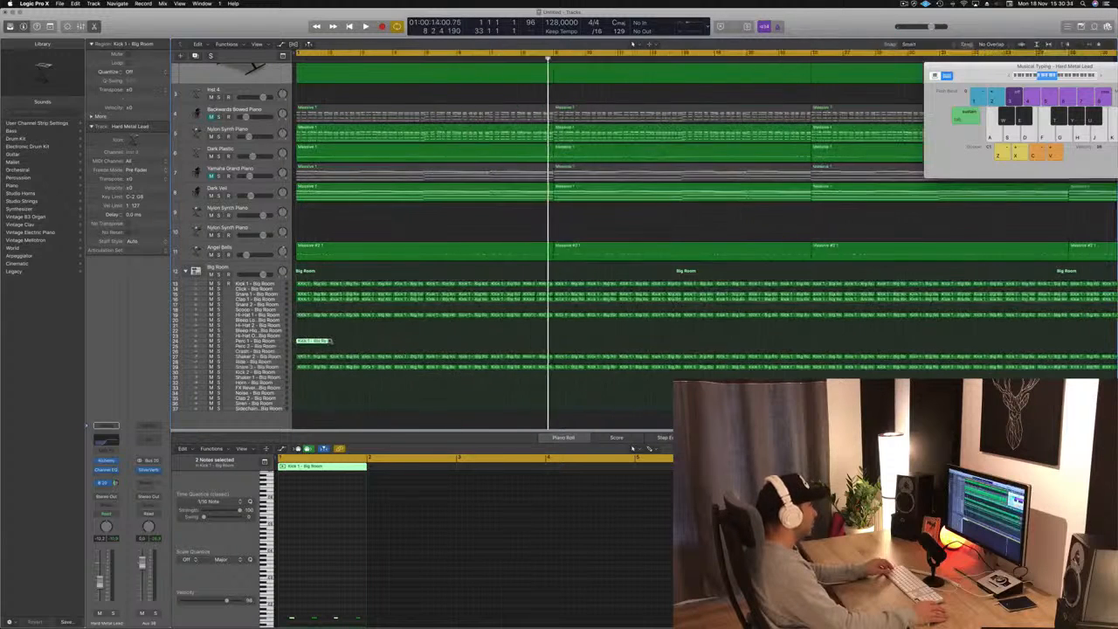
# Delete all notes except the last one from the copied Perc 1 region and play the result.
pyautogui.press('e')
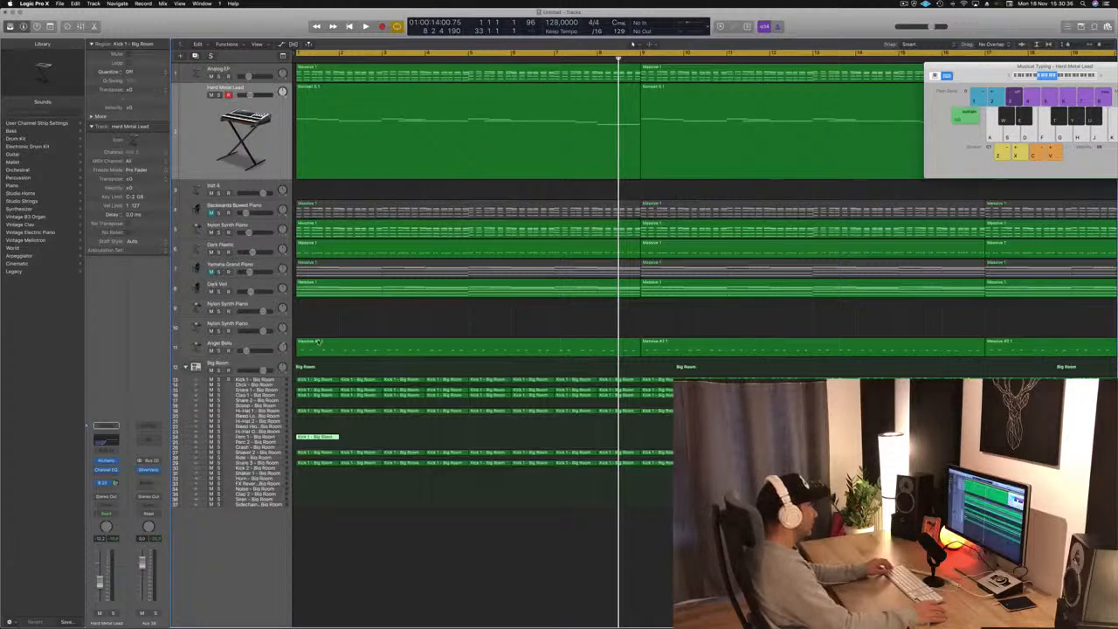
pyautogui.press('e')
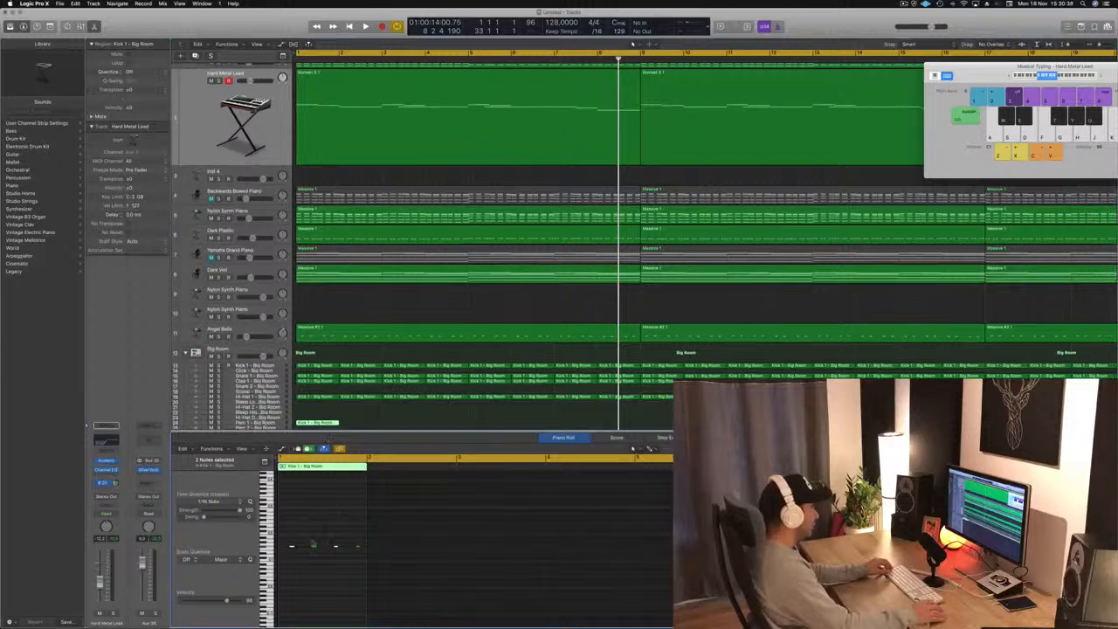
pyautogui.moveTo(334, 551); pyautogui.dragTo(401, 574)
pyautogui.press('Delete')
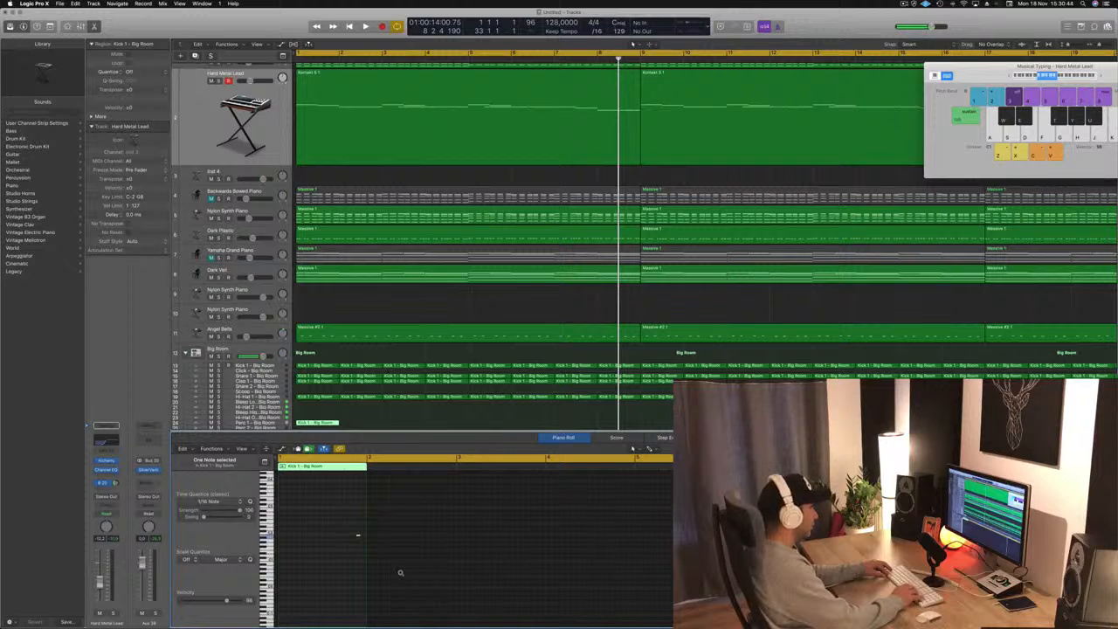
pyautogui.press('space')
pyautogui.press('space')
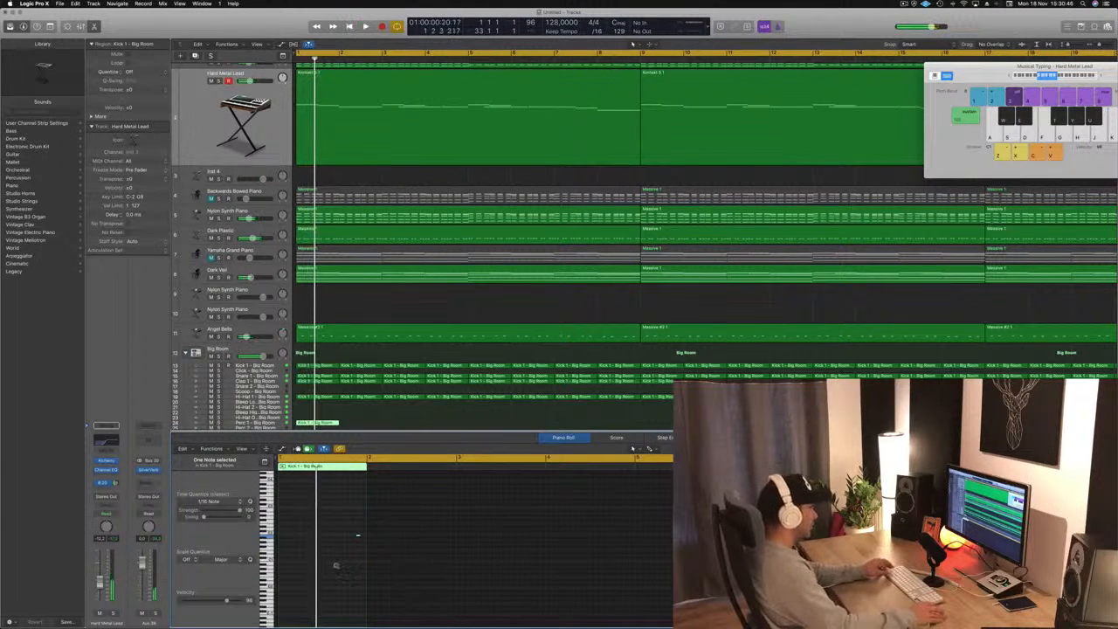
# Try the remaining Perc 1 note at other positions while replaying the bar, and undo the last edit.
pyautogui.scroll(5, 349, 564)
pyautogui.scroll(1, 363, 562)
pyautogui.moveTo(391, 522)
pyautogui.mouseDown()
pyautogui.moveTo(443, 560)
pyautogui.moveTo(476, 538)
pyautogui.moveTo(299, 537)
pyautogui.moveTo(416, 539)
pyautogui.mouseUp()
pyautogui.hscroll(-3, 473, 538)
pyautogui.press('space')
pyautogui.press('space')
pyautogui.press('space')
pyautogui.press('space')
pyautogui.press('space')
pyautogui.press('space')
pyautogui.press('super+z')
# Copy the Perc 1 note to just after beat 3 and again slightly further on during playback.
pyautogui.moveTo(321, 542); pyautogui.dragTo(418, 539)
pyautogui.press('space')
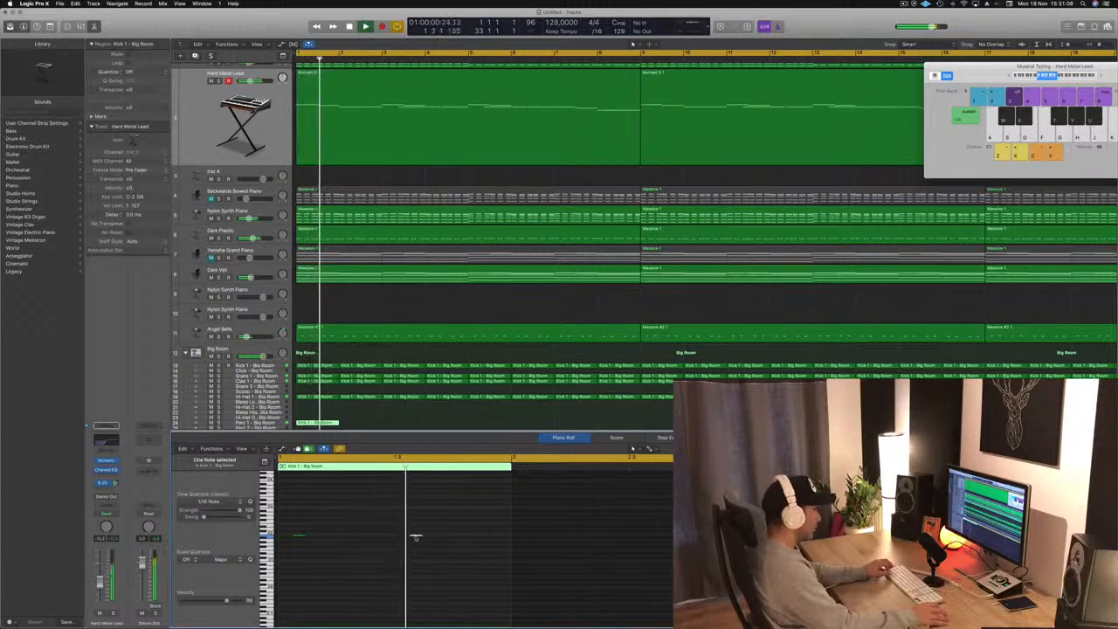
pyautogui.moveTo(421, 538); pyautogui.dragTo(446, 538)
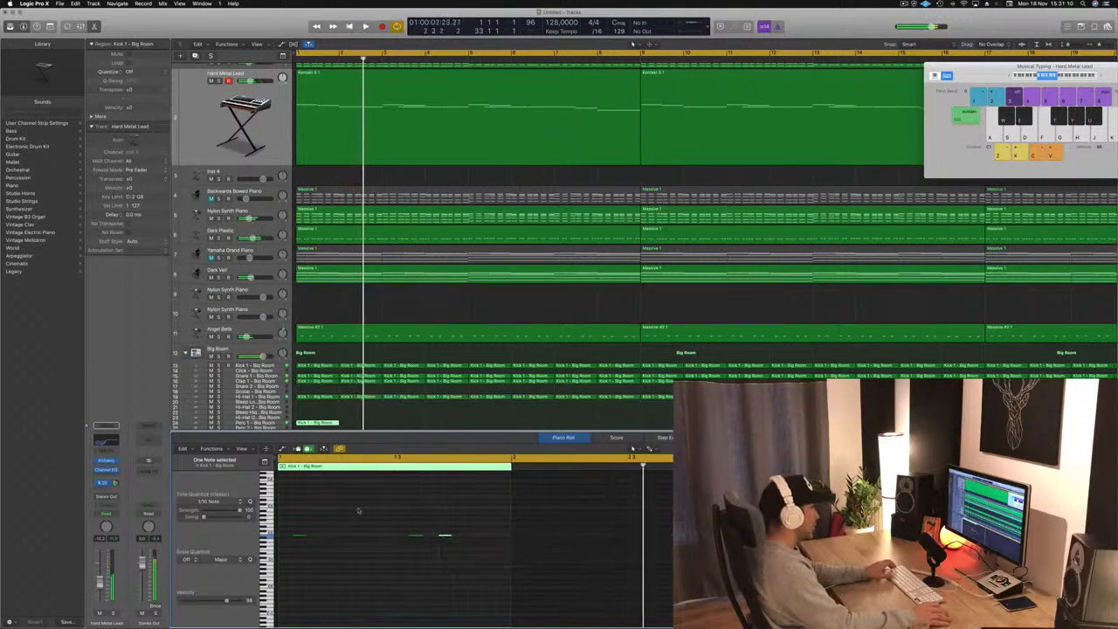
pyautogui.scroll(-2, 357, 508)
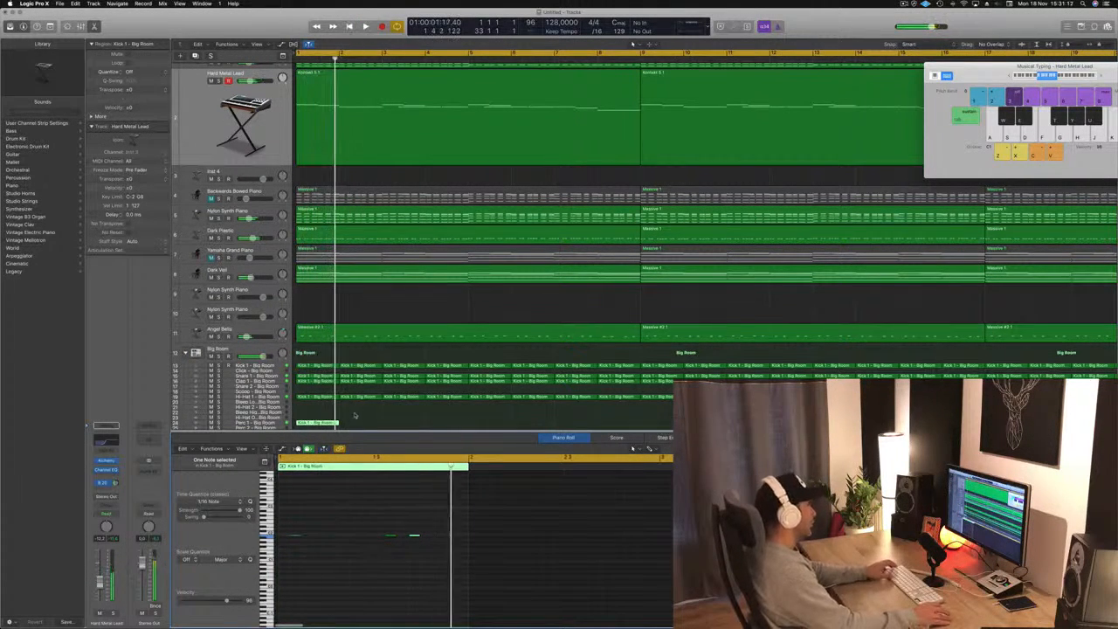
# Duplicate the one-bar Perc 1 region repeatedly to fill the cycle range up to bar 33, and play it.
pyautogui.scroll(-2, 345, 416)
pyautogui.moveTo(316, 422); pyautogui.dragTo(431, 413)
pyautogui.press('super+Left')
pyautogui.press('super+Left')
pyautogui.moveTo(562, 408)
pyautogui.mouseDown()
pyautogui.moveTo(302, 418)
pyautogui.moveTo(563, 419)
pyautogui.mouseUp()
pyautogui.press('space')
# Mute the Hard Metal Lead, Analog EP and Nylon Synth Piano tracks while replaying the song from the start.
pyautogui.scroll(3, 563, 418)
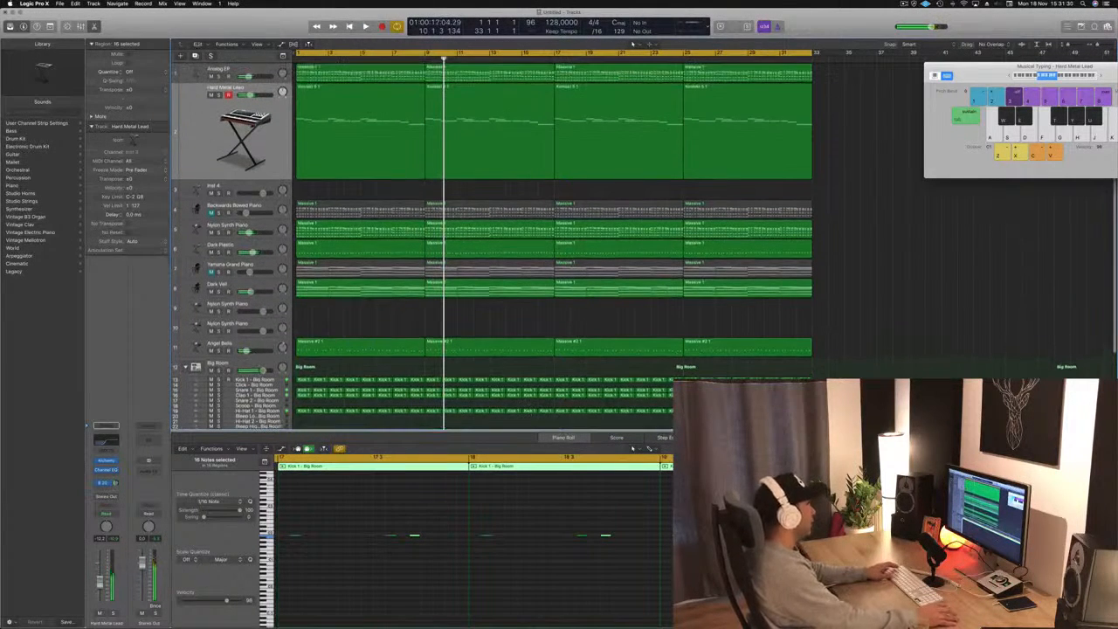
pyautogui.click(212, 95)
pyautogui.press('space')
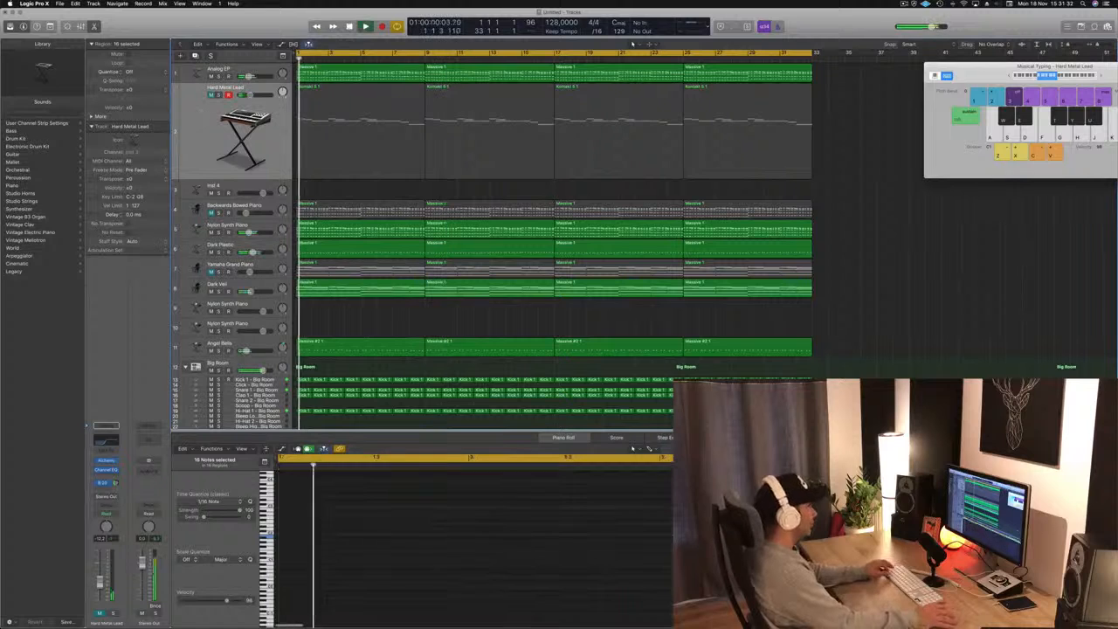
pyautogui.click(210, 76)
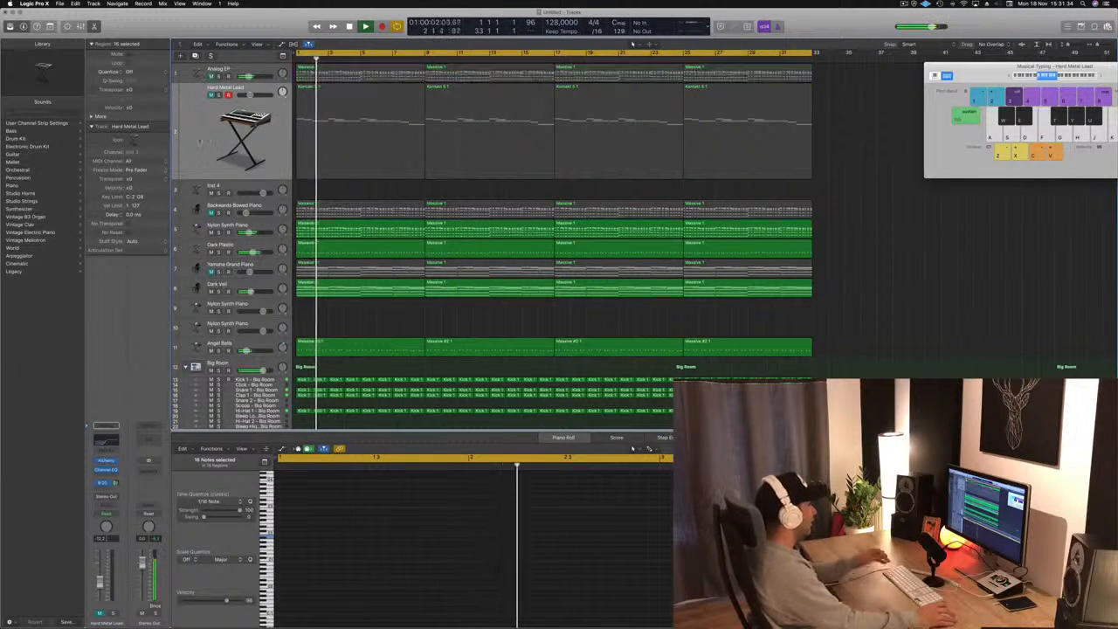
pyautogui.click(210, 232)
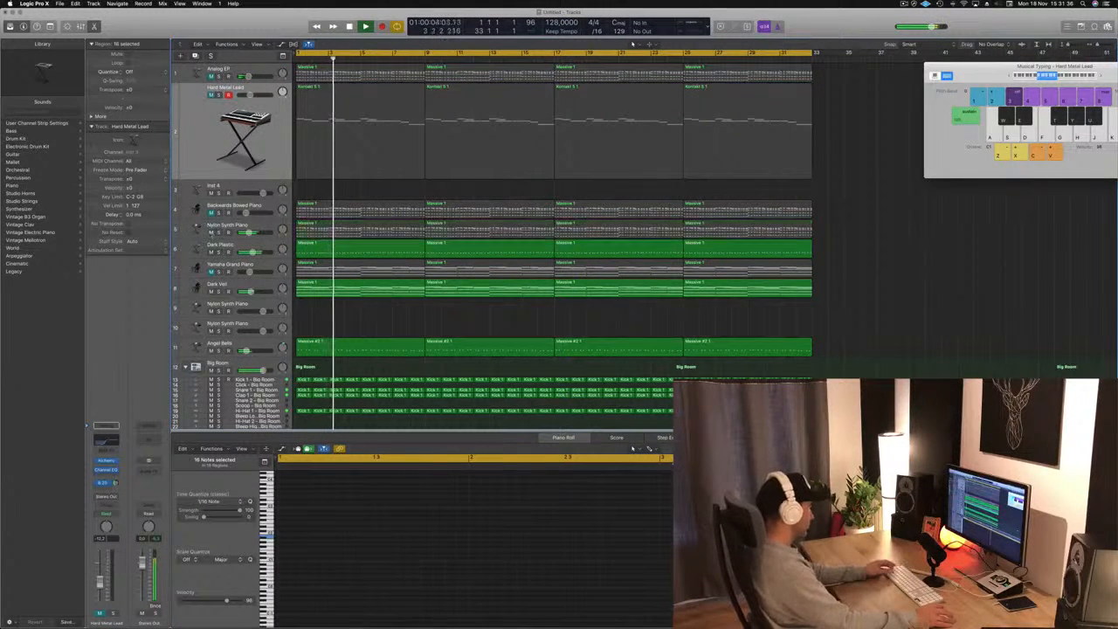
pyautogui.scroll(-1, 311, 288)
pyautogui.scroll(-5, 311, 288)
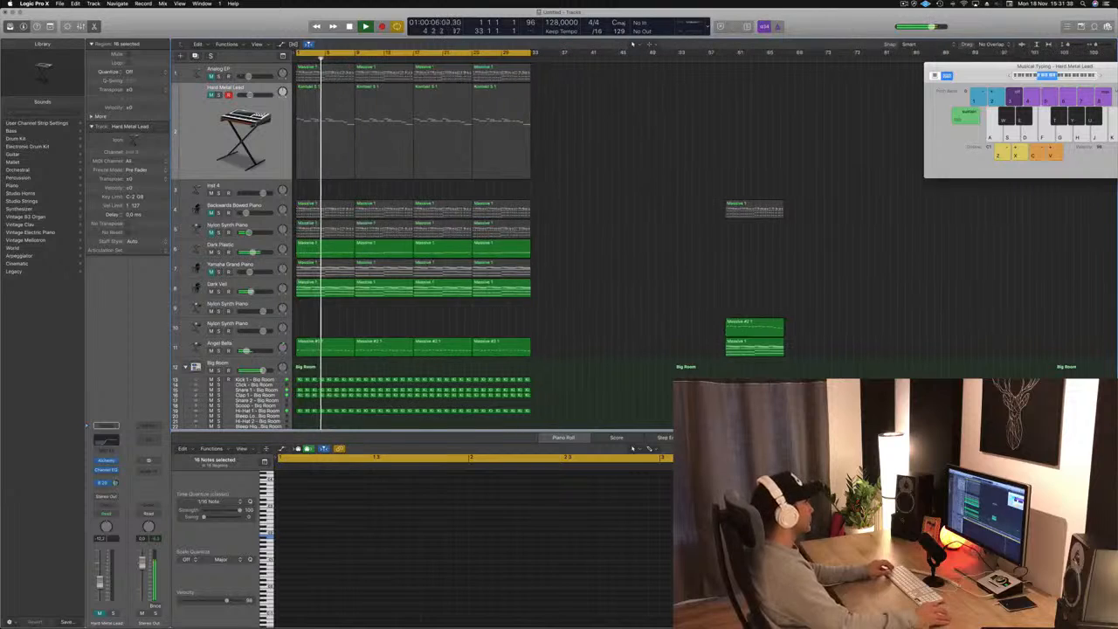
# Check the Angel Bells track in solo, mute it, and return to the full mix.
pyautogui.click(218, 351)
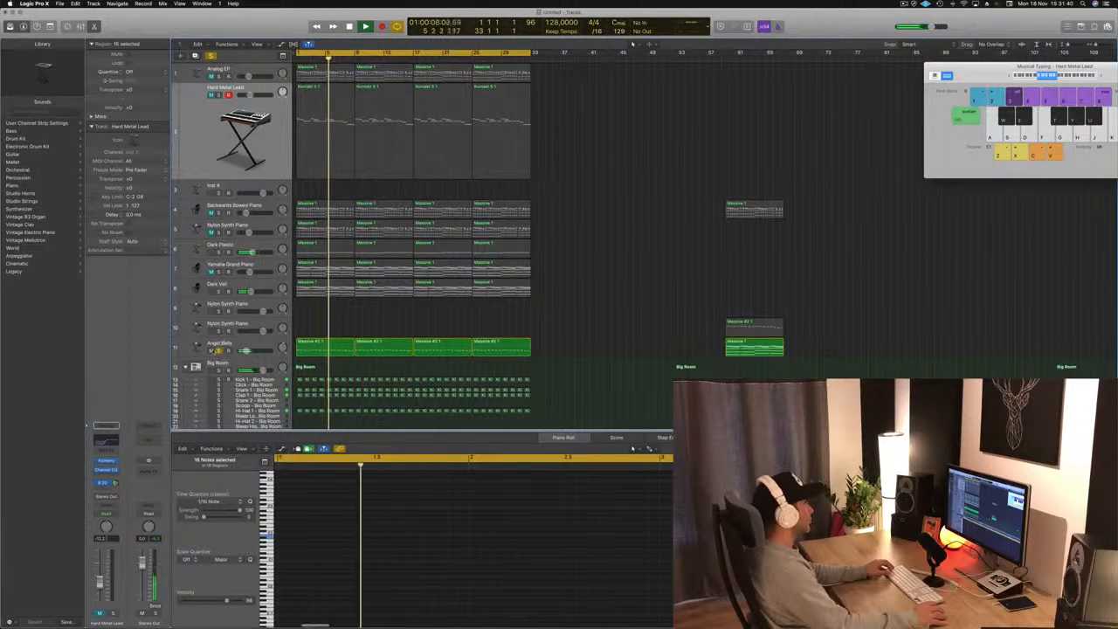
pyautogui.click(211, 351)
pyautogui.click(218, 351)
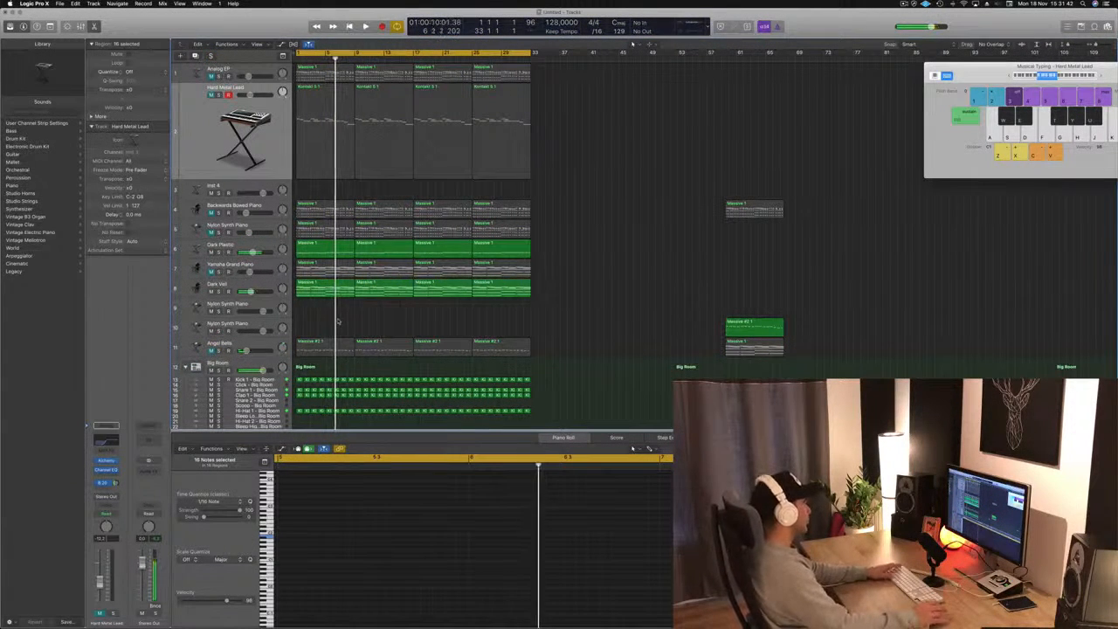
# Select the Dark Veil track, unmute the Yamaha Grand Piano track, and replay the reduced mix from the start.
pyautogui.click(258, 285)
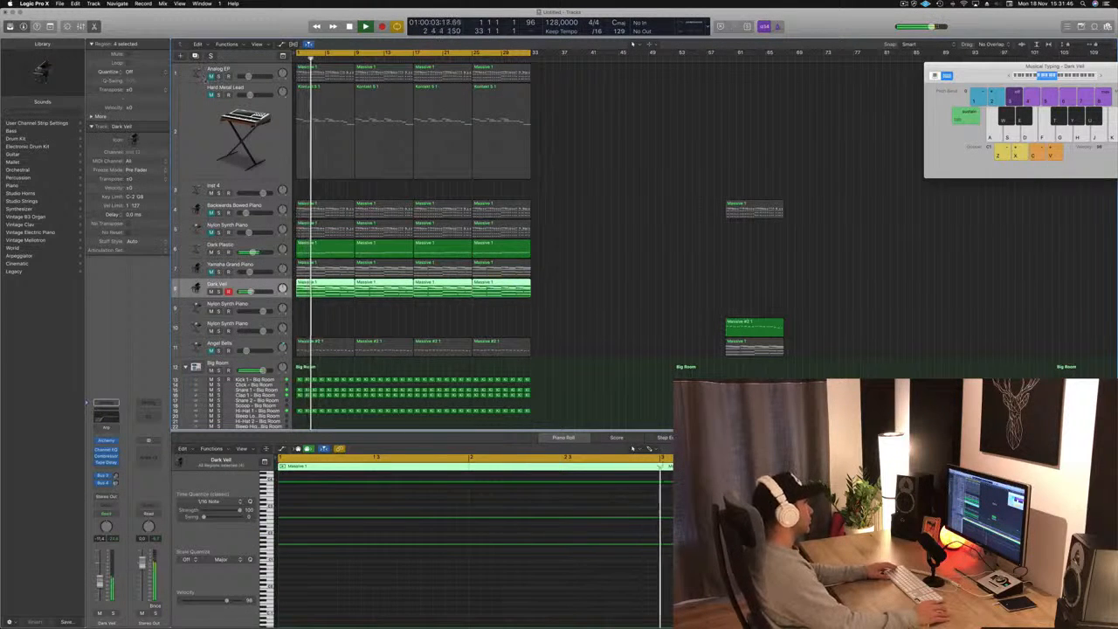
pyautogui.click(211, 76)
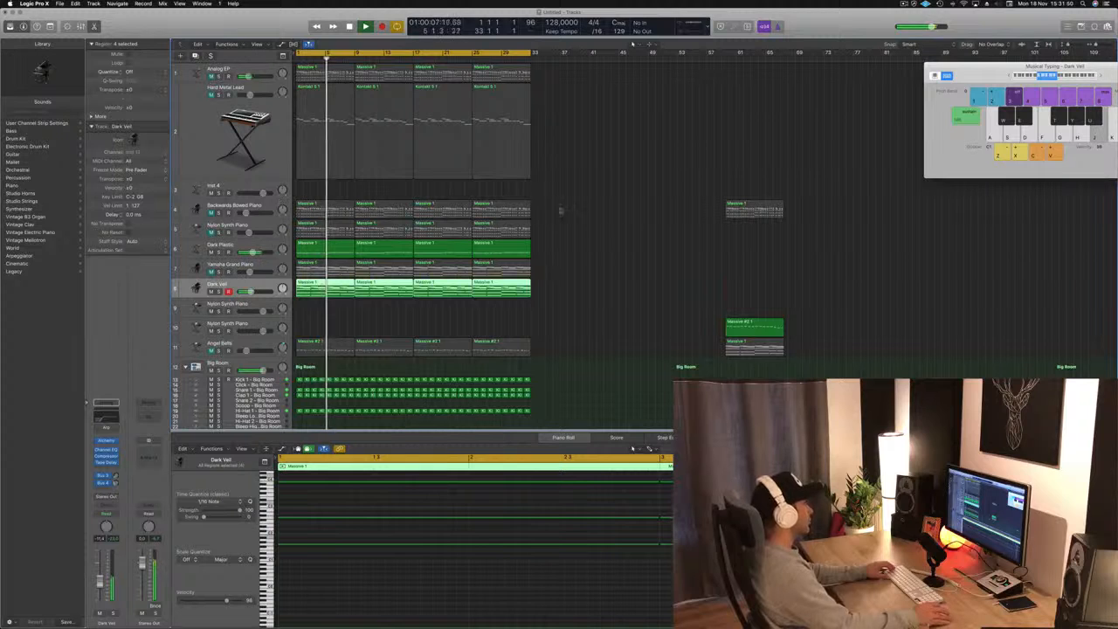
pyautogui.click(608, 203)
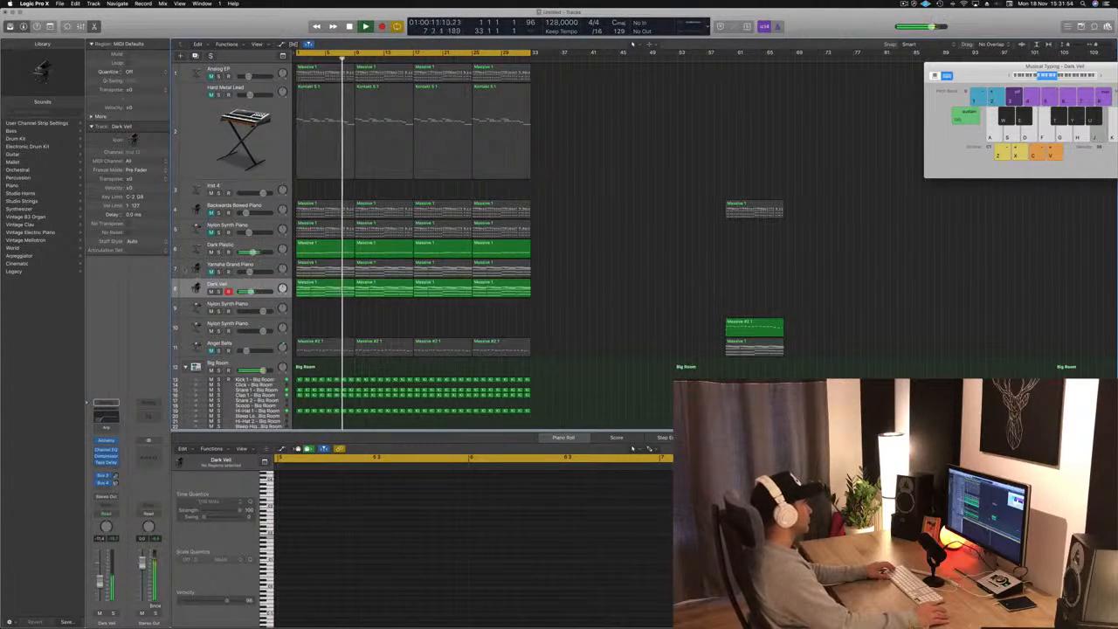
pyautogui.click(211, 272)
pyautogui.press('Return')
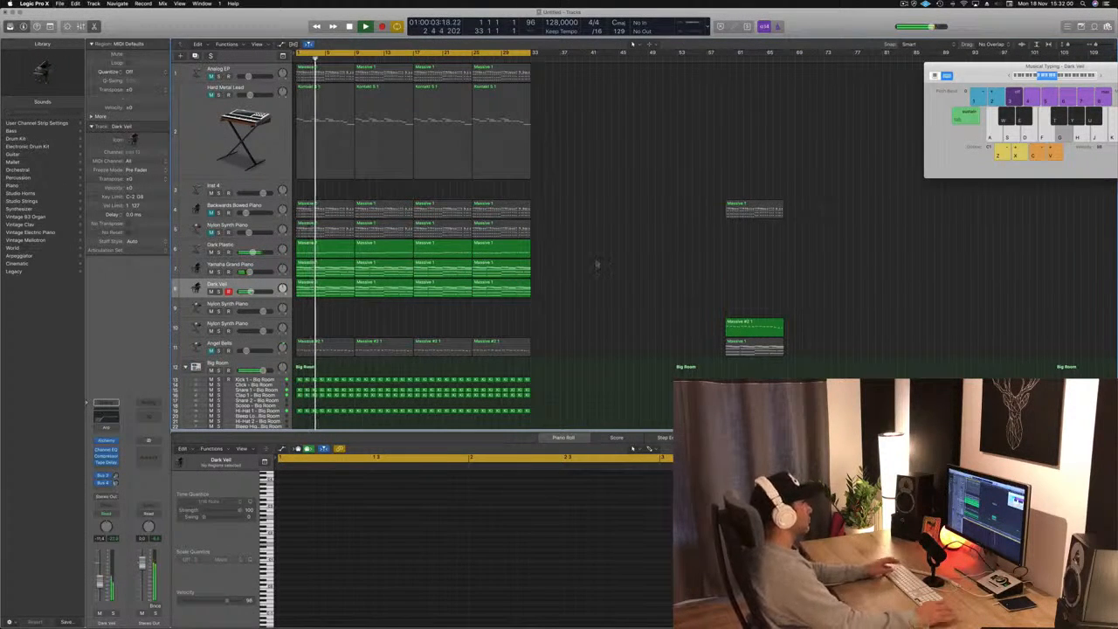
# Save the project as "Episode 29" in the Logic folder.
pyautogui.press('super+s')
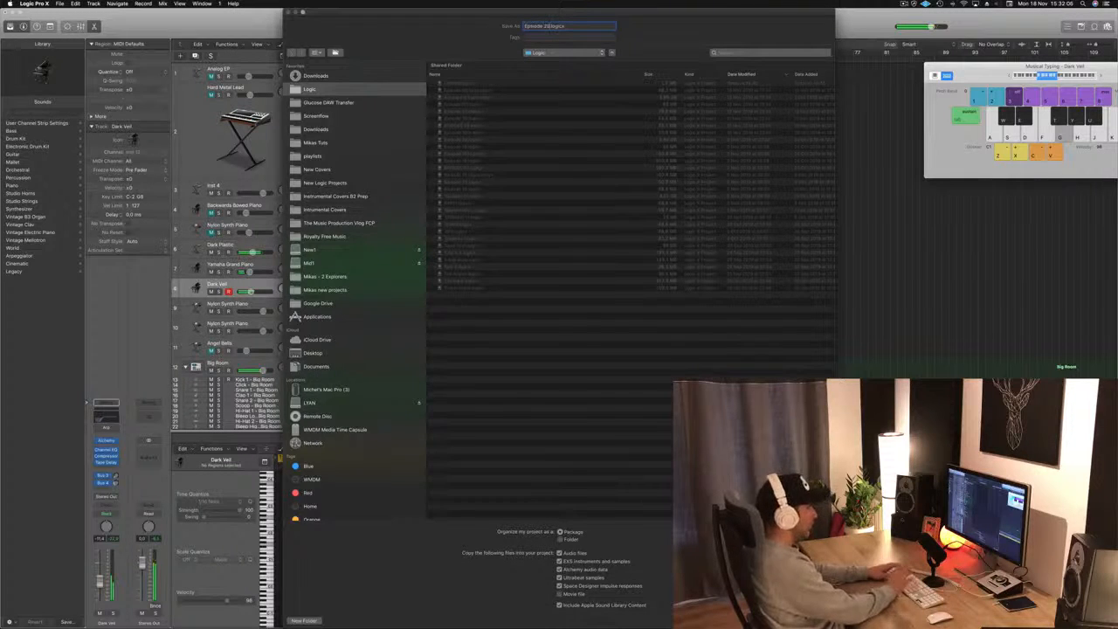
pyautogui.press('Return')
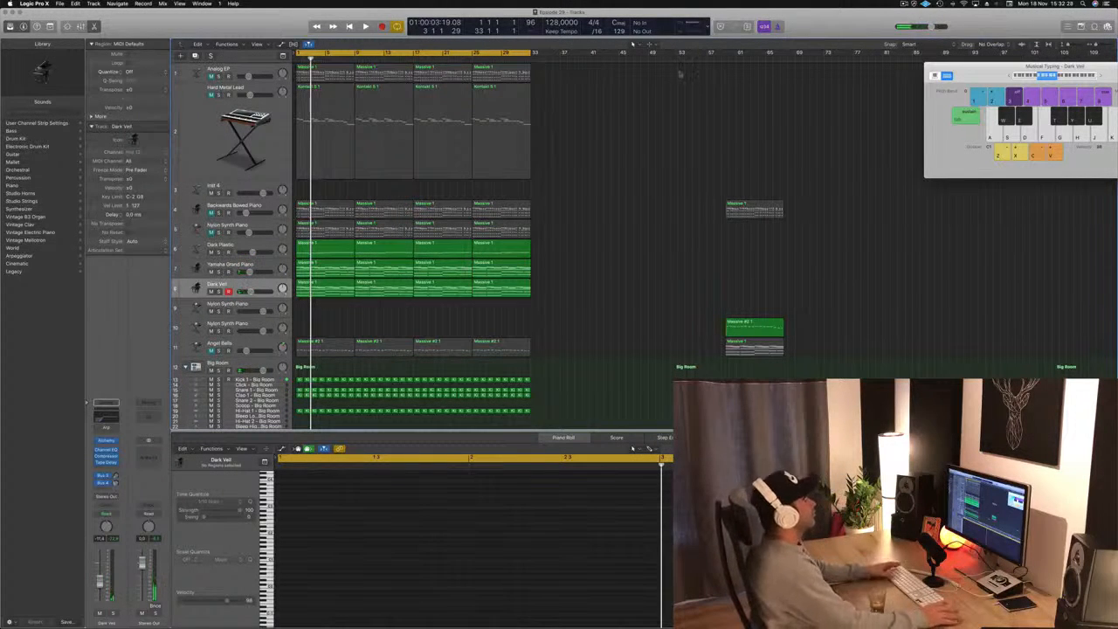
# Play the mix briefly, stop it, and delete the stray Massive regions beyond the end of the arrangement.
pyautogui.press('space')
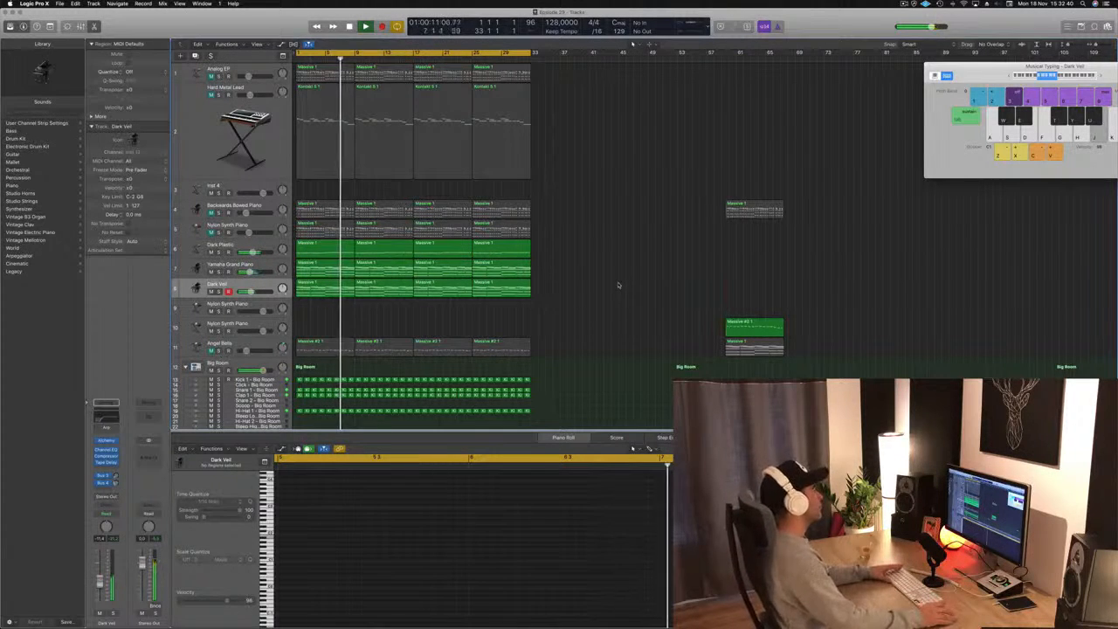
pyautogui.press('space')
pyautogui.moveTo(699, 177); pyautogui.dragTo(783, 364)
pyautogui.press('Delete')
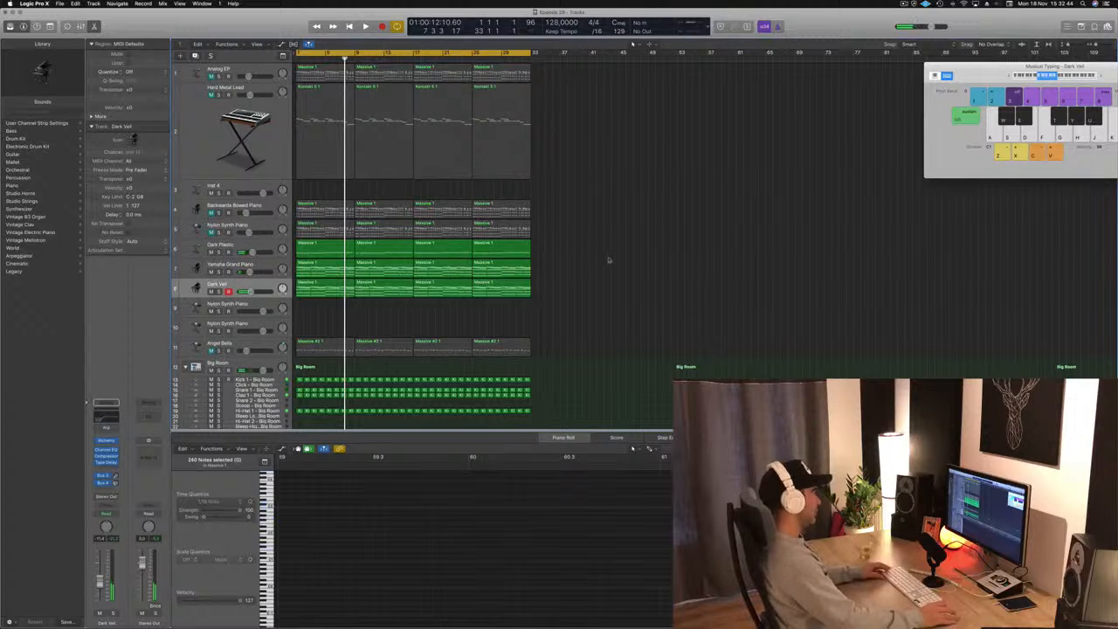
# Show the secondary ruler and repeat all regions once so the arrangement continues from bar 33.
pyautogui.click(256, 44)
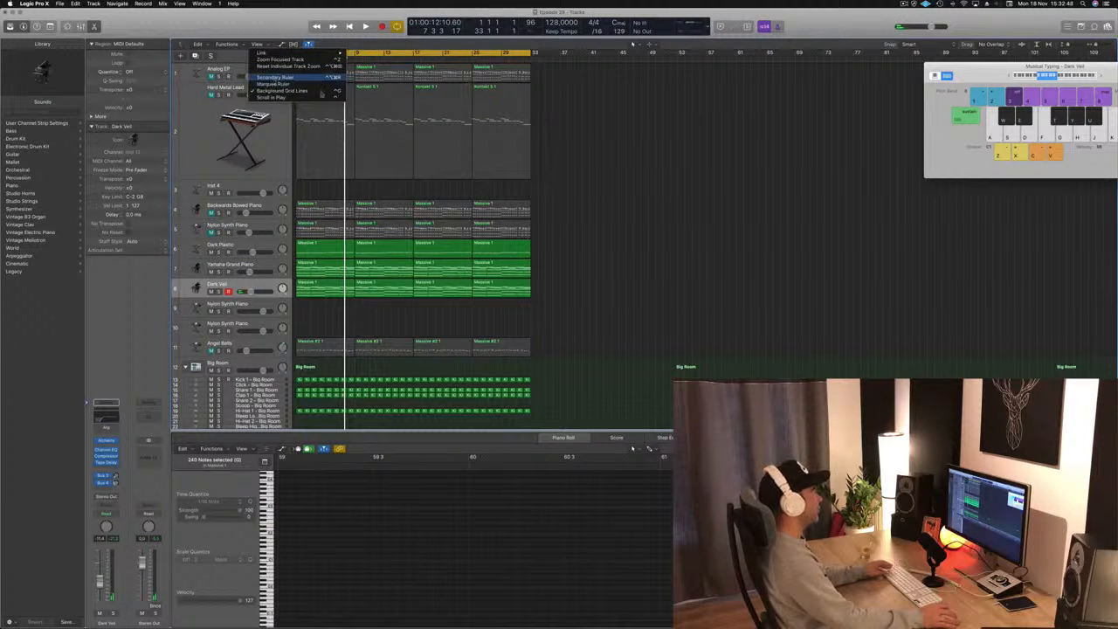
pyautogui.click(276, 77)
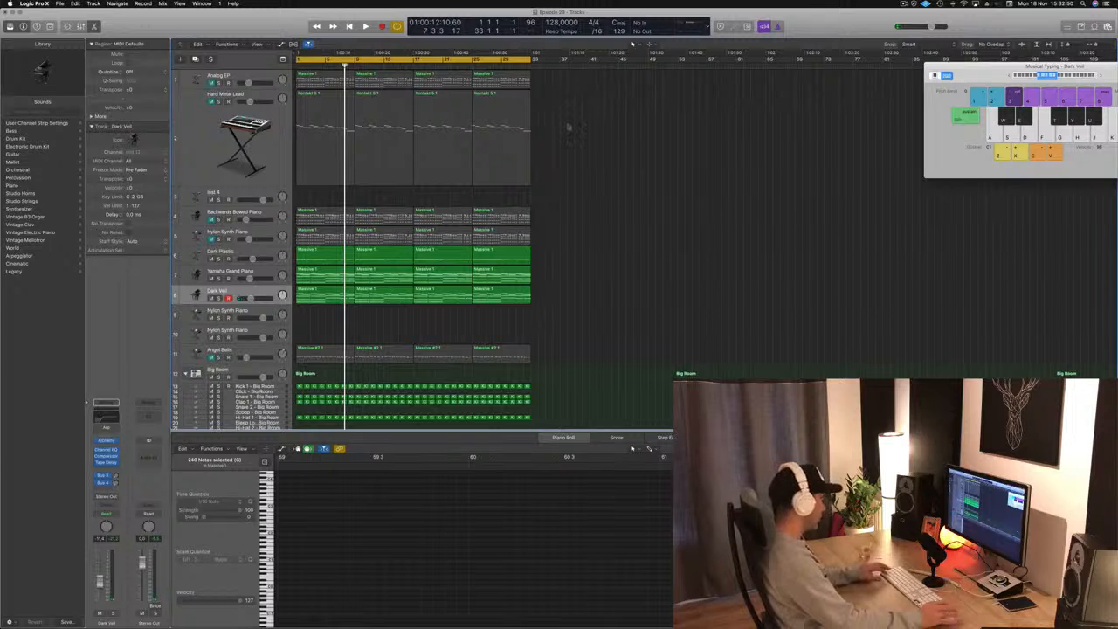
pyautogui.press('super+a')
pyautogui.press('super+r')
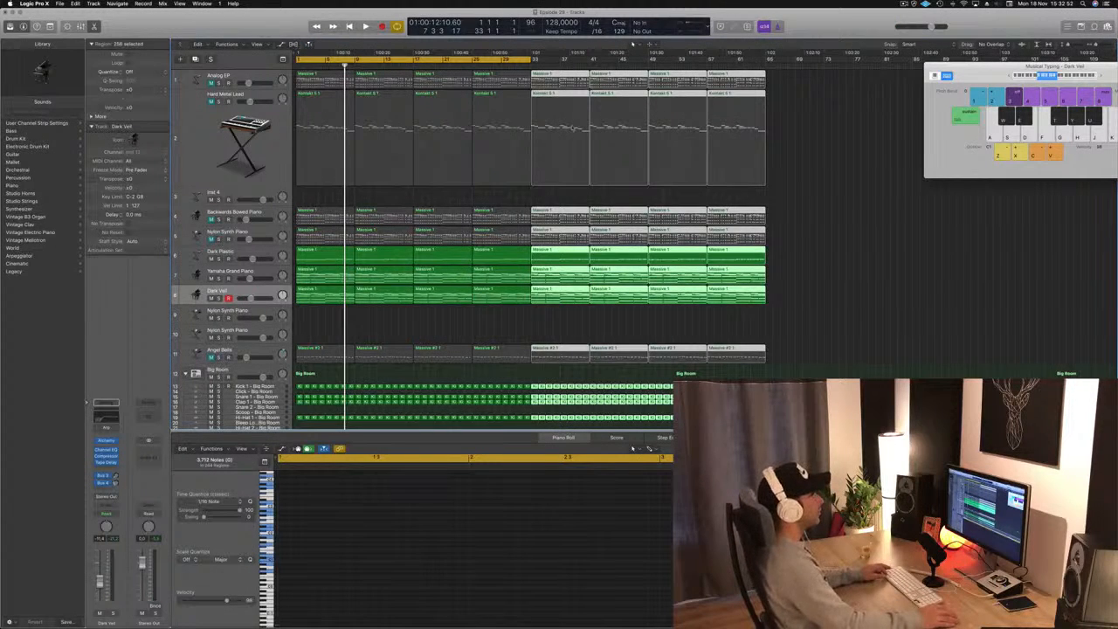
# Move the project end marker to bar 66, keep the Musical Typing window clear of the regions, and deselect everything.
pyautogui.press('super+Left')
pyautogui.moveTo(970, 66); pyautogui.dragTo(296, 105)
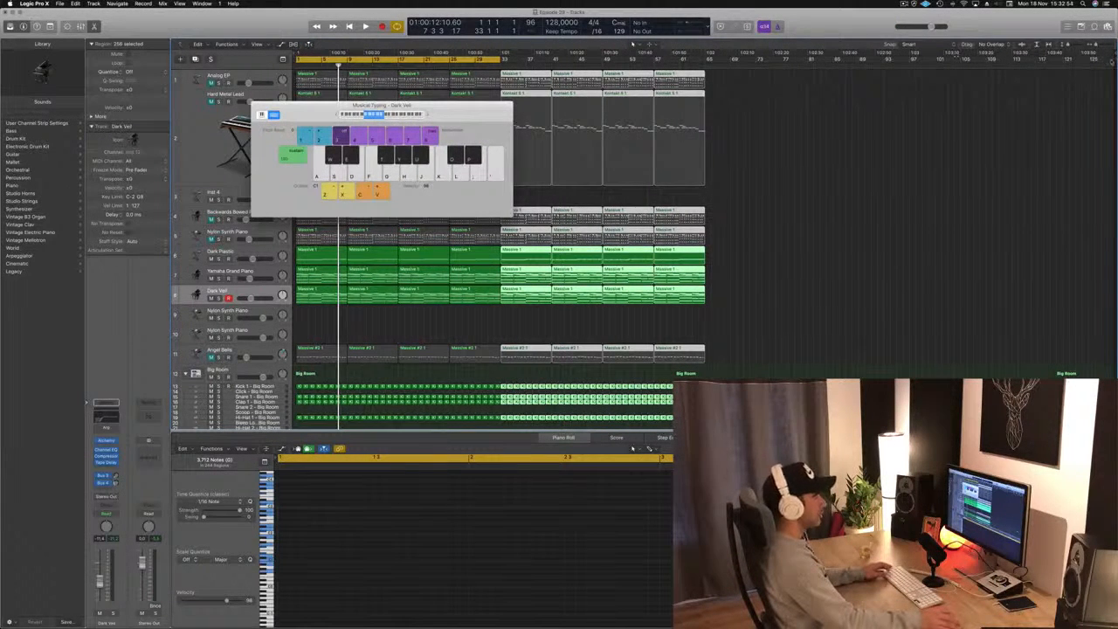
pyautogui.moveTo(1114, 52); pyautogui.dragTo(712, 81)
pyautogui.moveTo(296, 106); pyautogui.dragTo(779, 129)
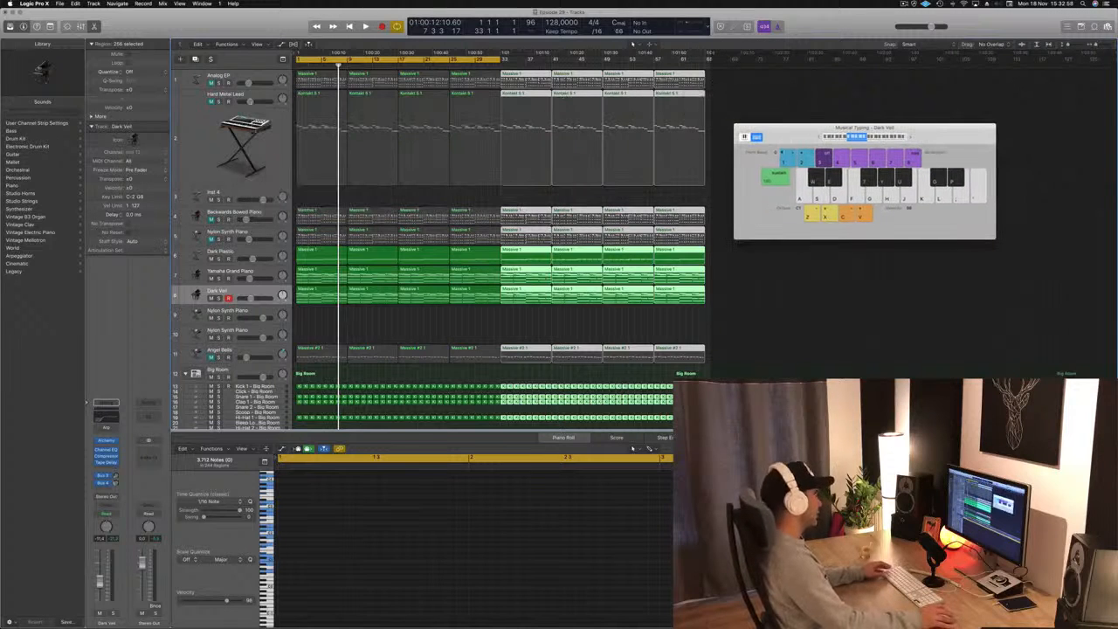
pyautogui.click(481, 202)
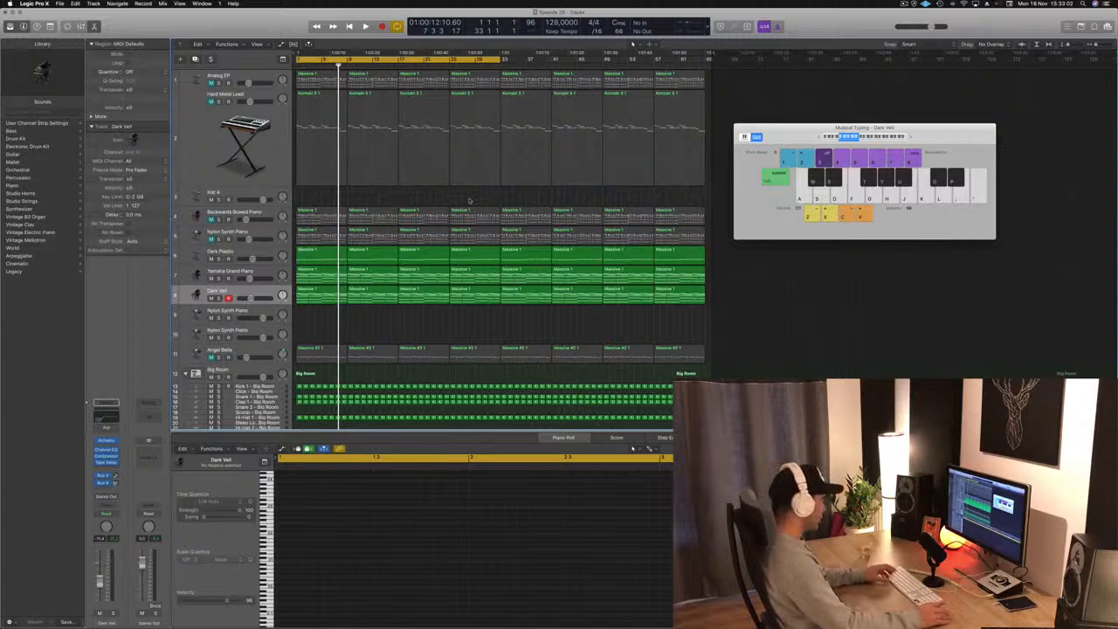
# Close the Musical Typing window and the Piano Roll, and fit the whole arrangement with all its tracks in view.
pyautogui.press('super+k')
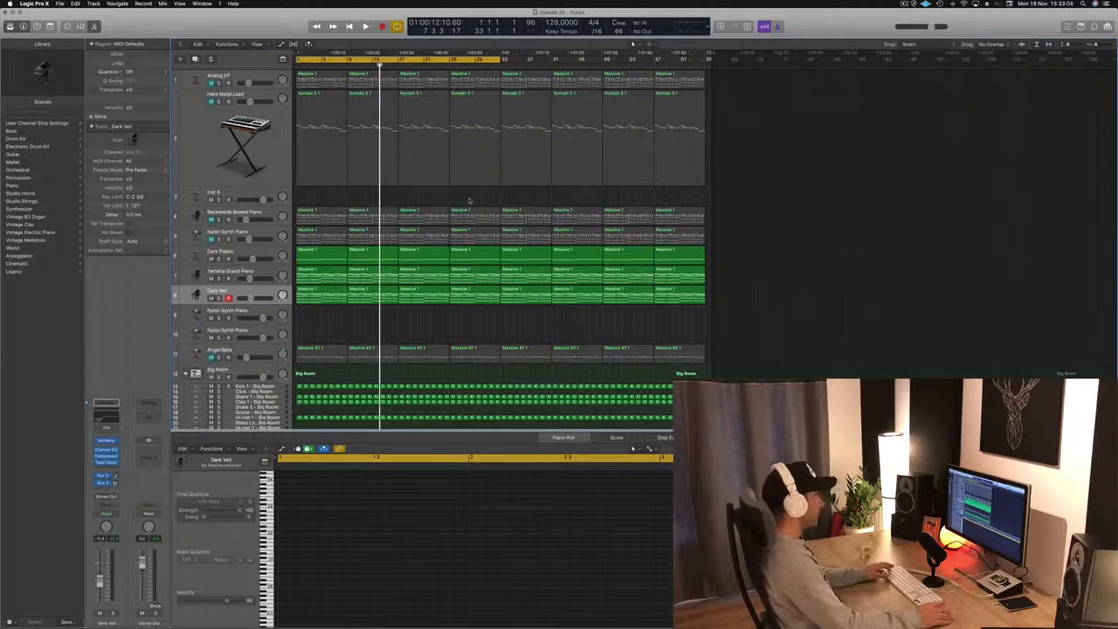
pyautogui.press('z')
pyautogui.press('z')
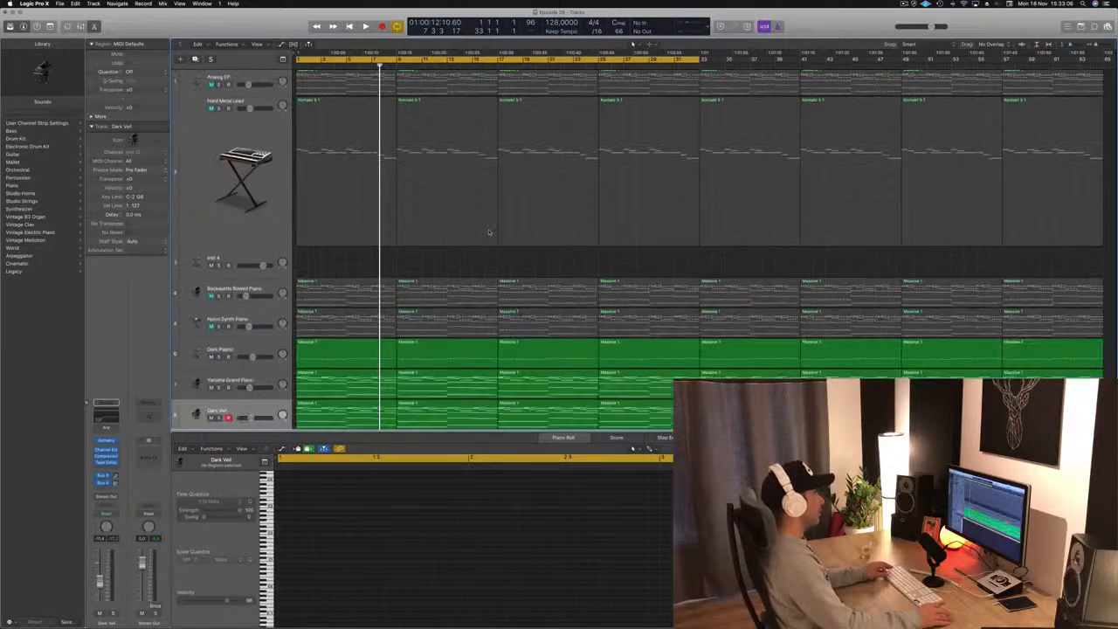
pyautogui.press('e')
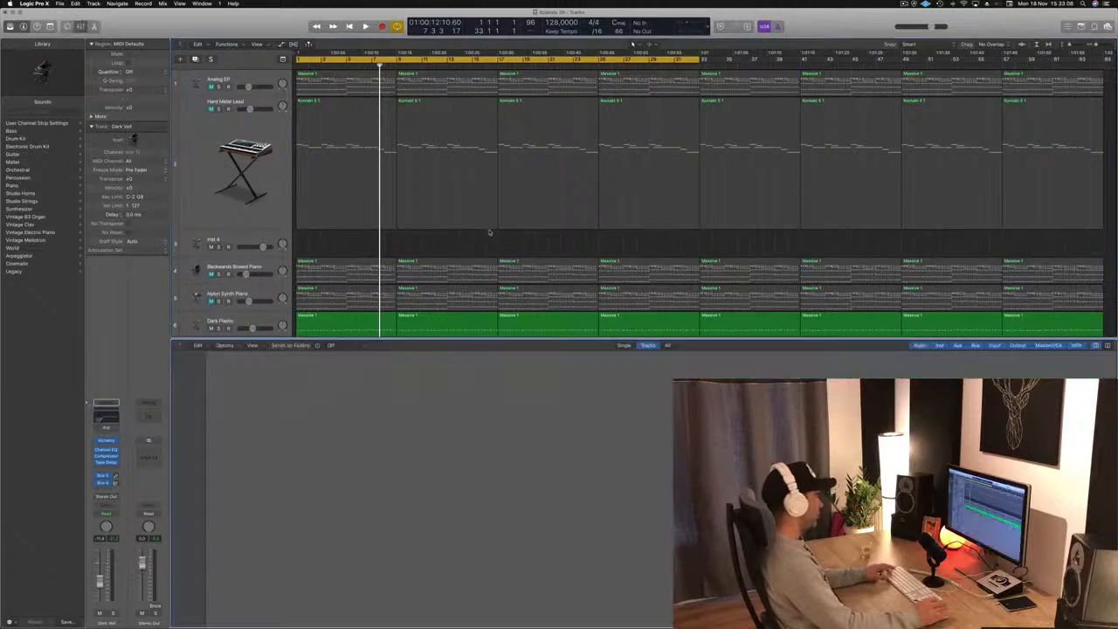
pyautogui.press('super+Up')
pyautogui.press('super+Up')
pyautogui.press('super+Up')
pyautogui.press('super+Up')
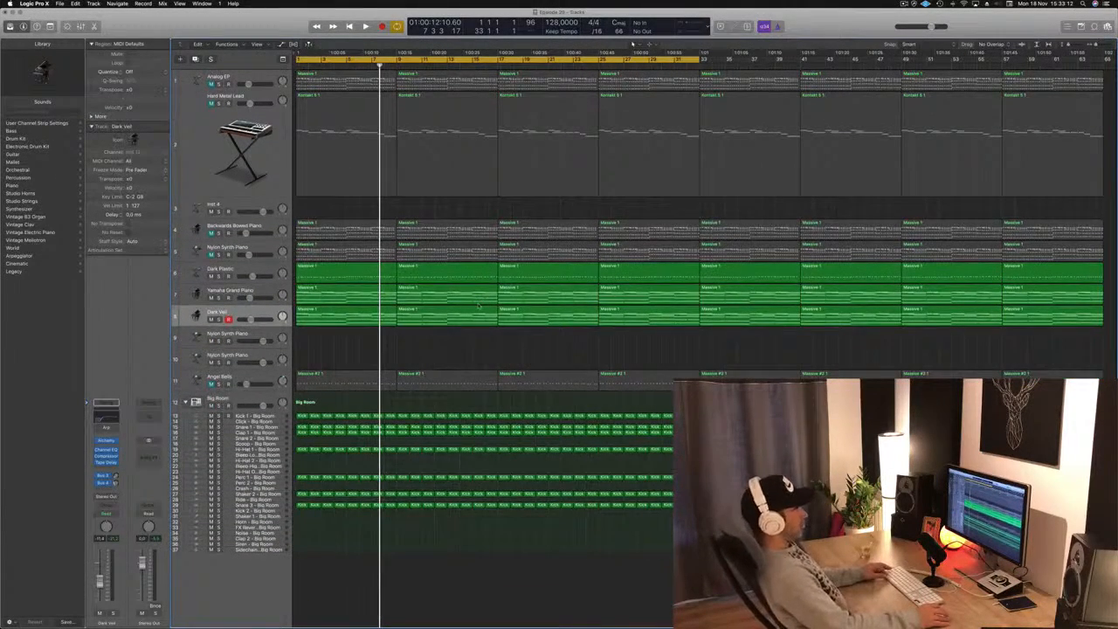
pyautogui.press('super+Down')
# Return to the song start and extend the cycle range to bar 65 to cover the doubled arrangement.
pyautogui.press('Return')
pyautogui.press('space')
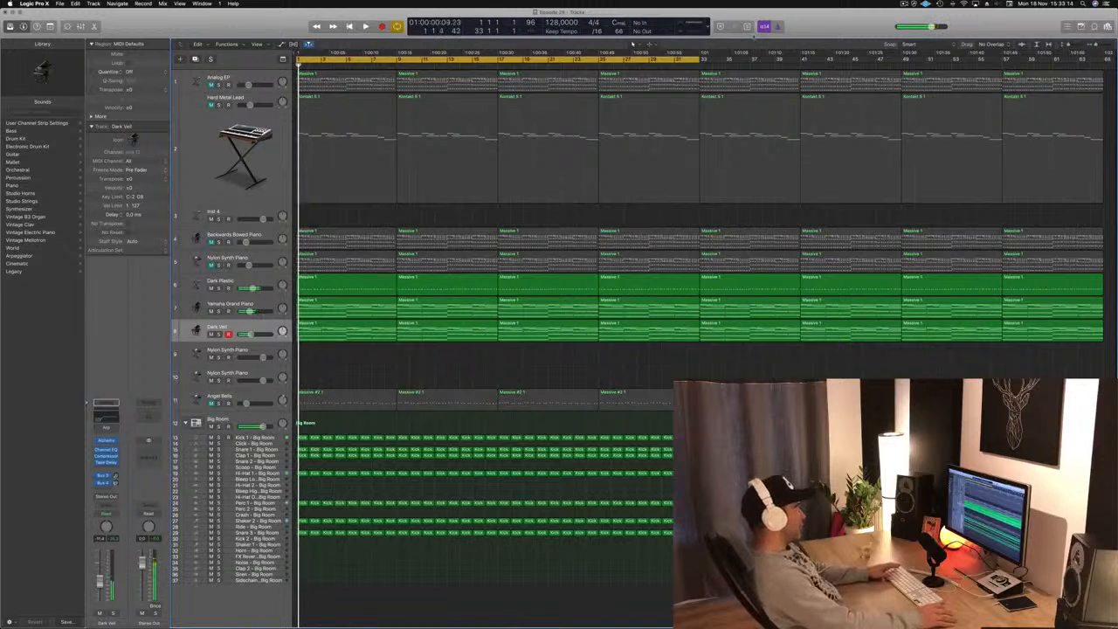
pyautogui.moveTo(703, 59); pyautogui.dragTo(1102, 61)
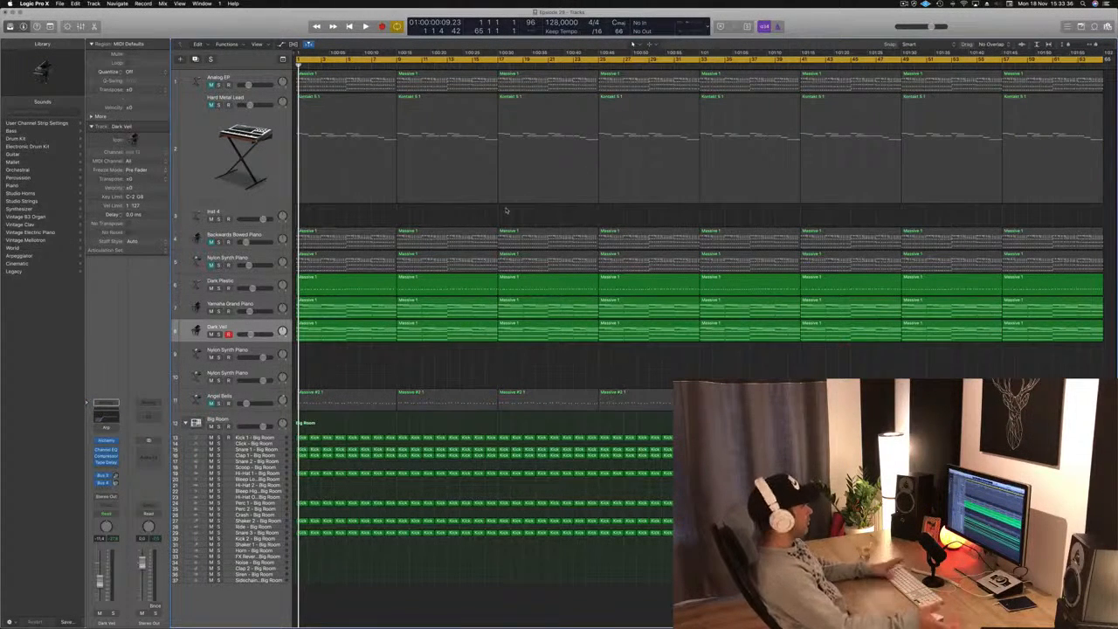
# During playback, mute the Dark Veil and Yamaha Grand Piano tracks, unmute Backwards Bowed Piano, and check the Snare 3 track.
pyautogui.press('space')
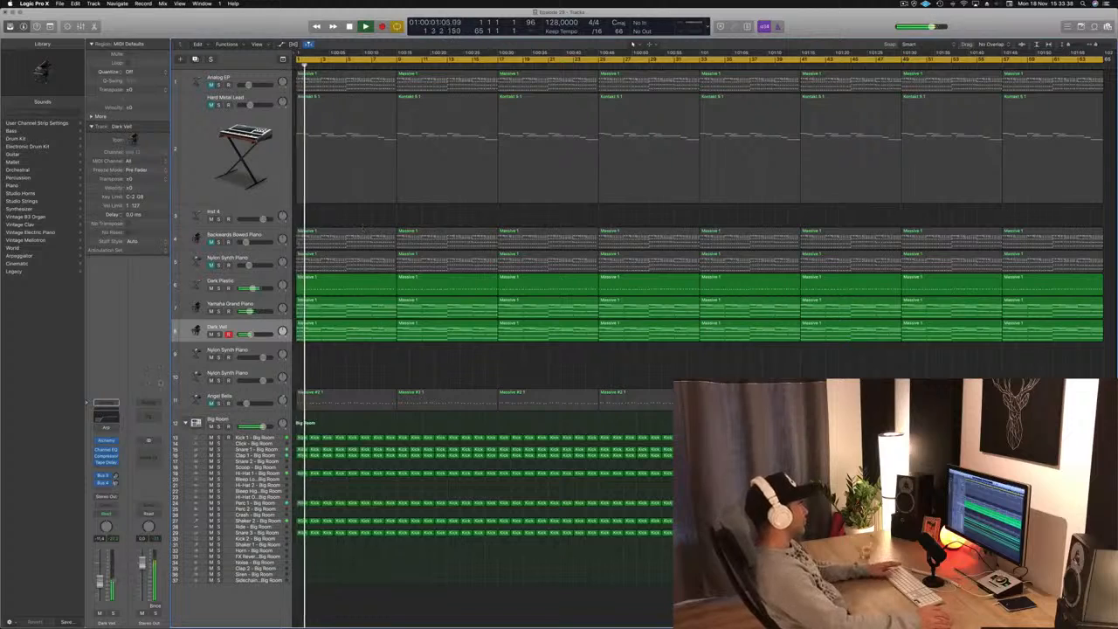
pyautogui.click(349, 350)
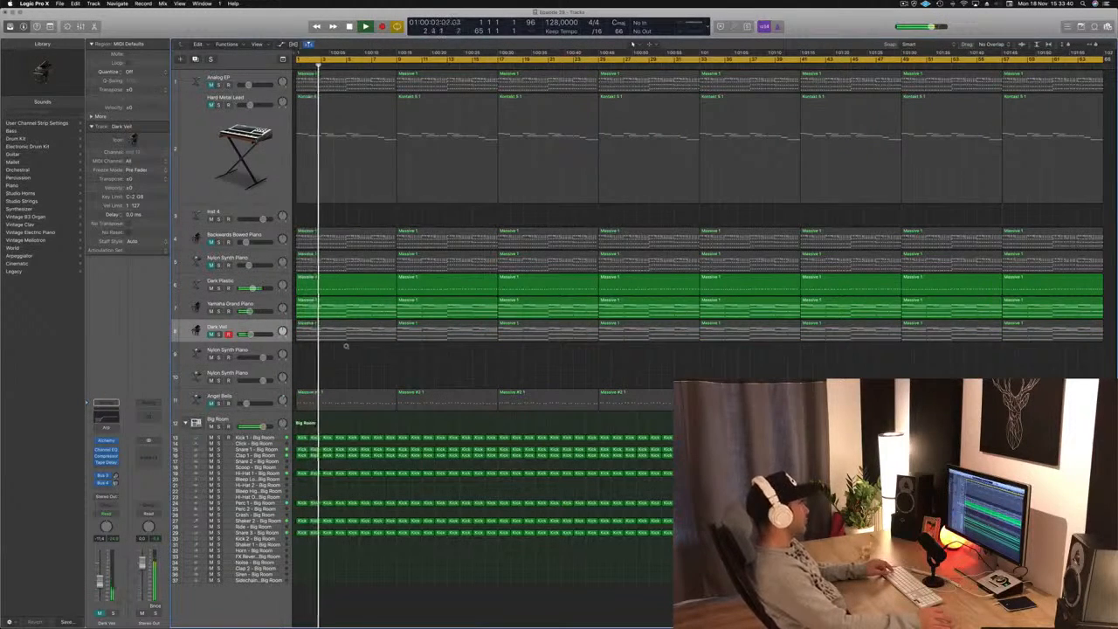
pyautogui.press('super+Up')
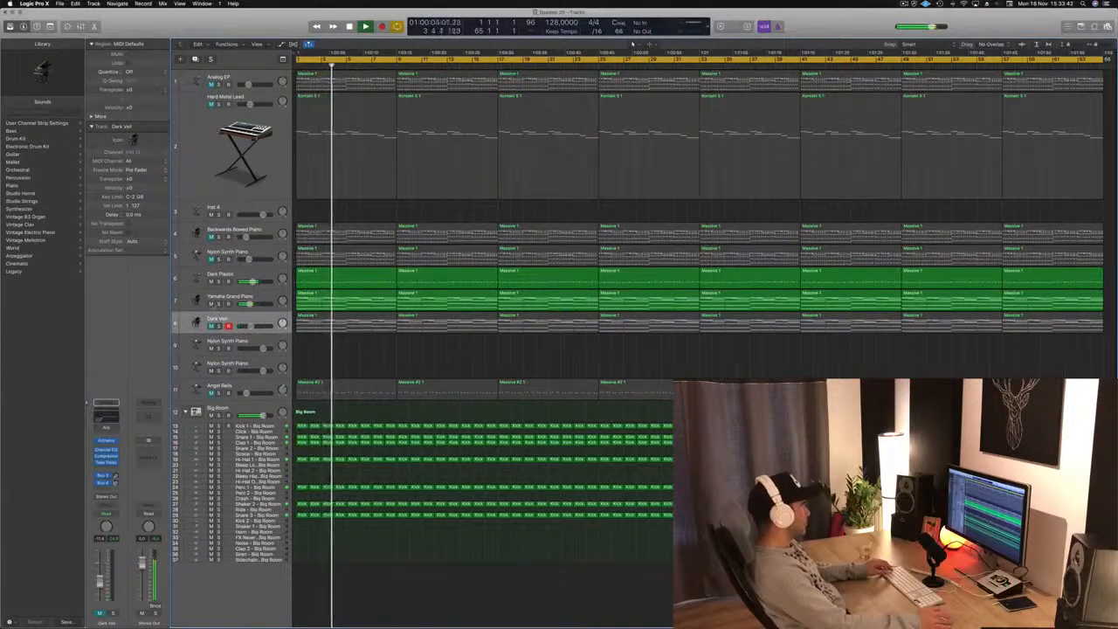
pyautogui.click(210, 303)
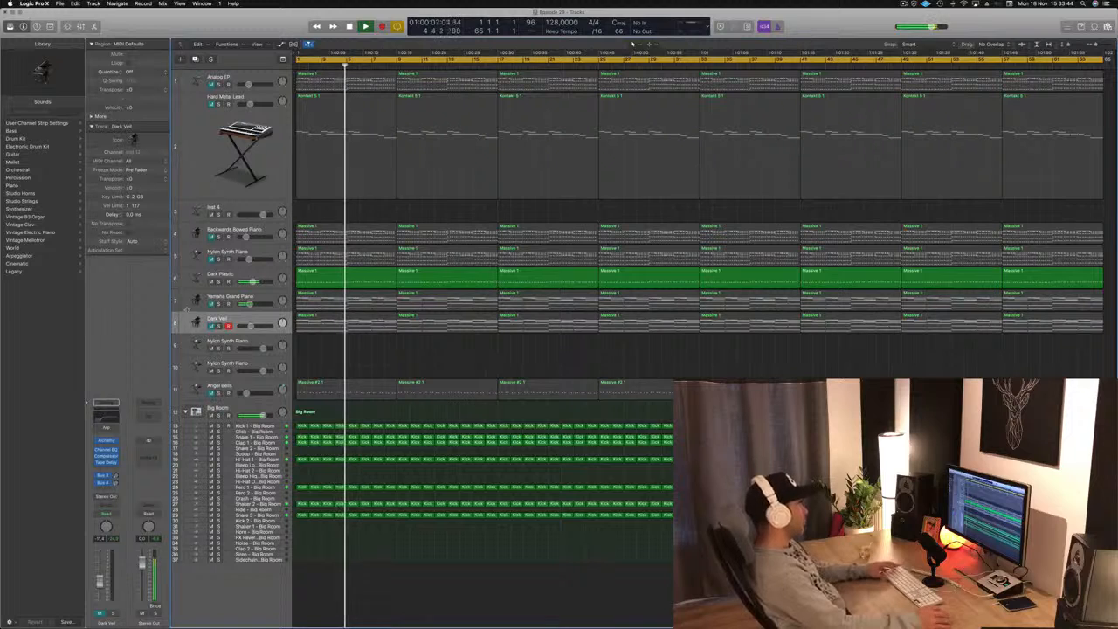
pyautogui.click(211, 237)
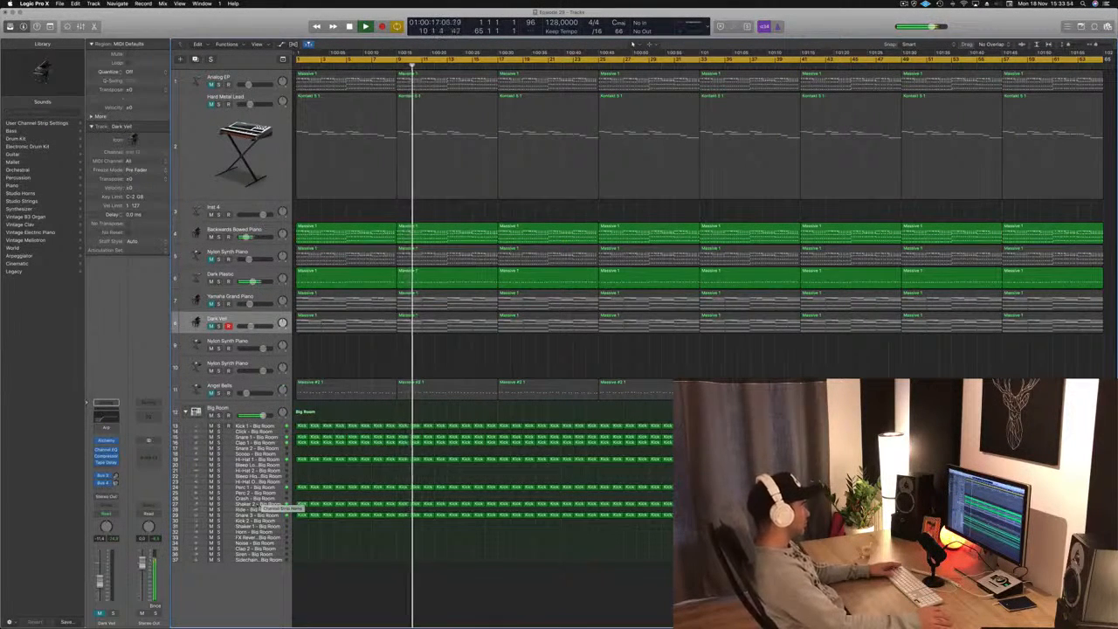
pyautogui.click(262, 516)
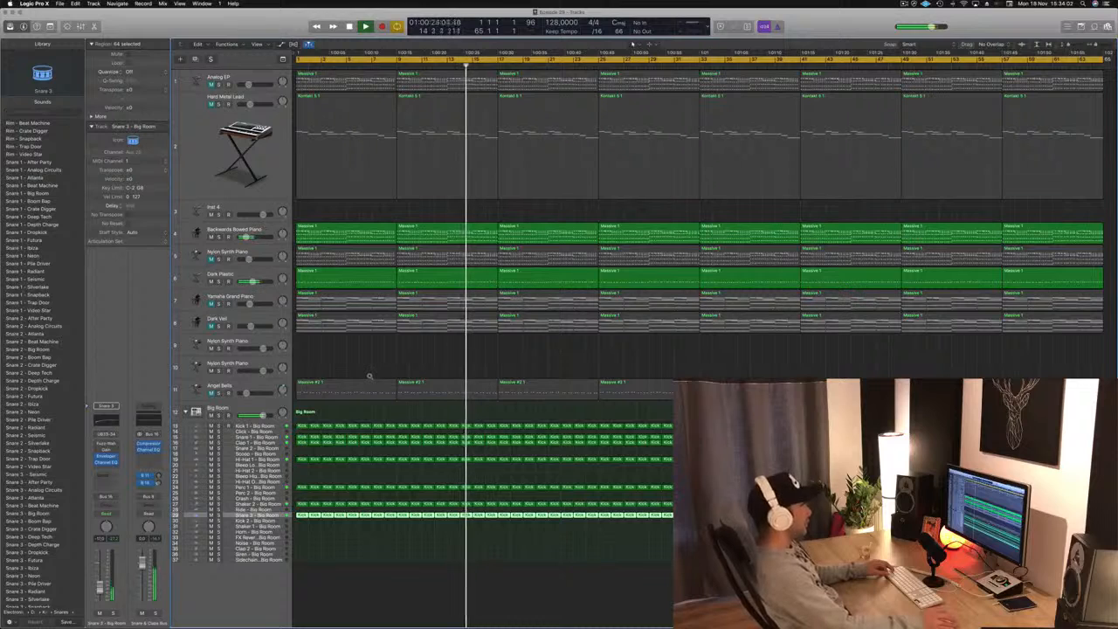
pyautogui.press('space')
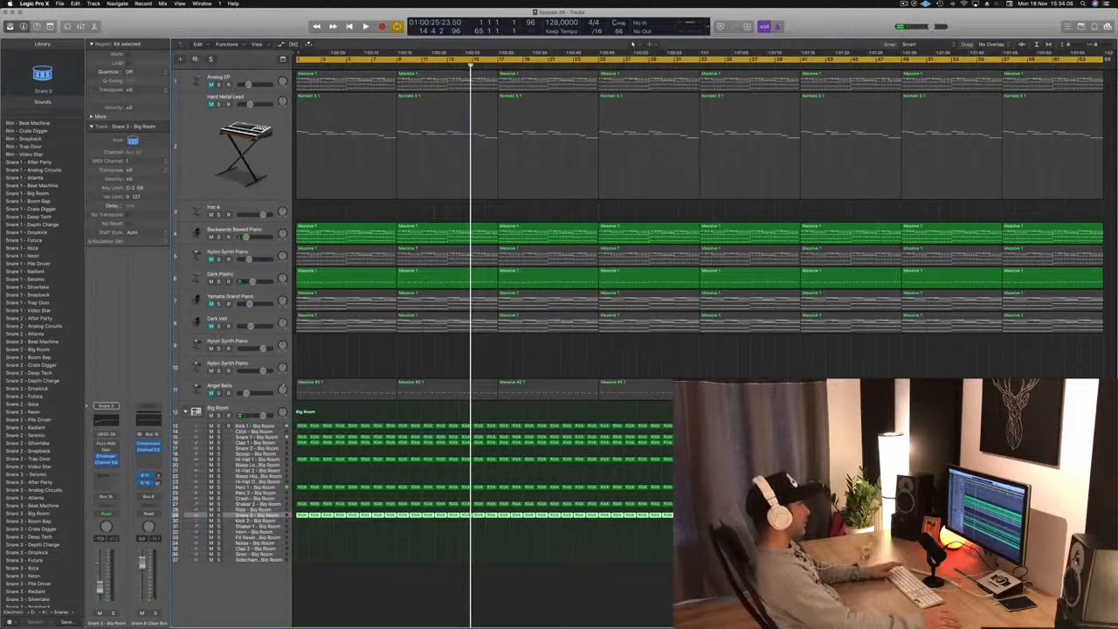
# Delete the first two regions on the Analog EP and Hard Metal Lead tracks, and replay from the start.
pyautogui.click(315, 76)
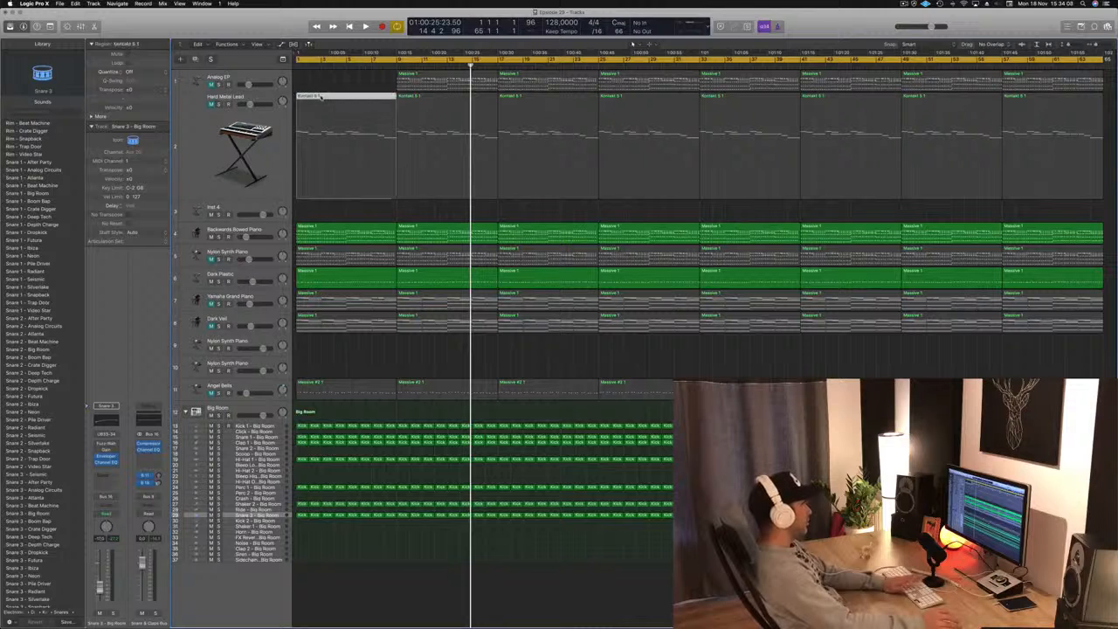
pyautogui.press('Delete')
pyautogui.press('Delete')
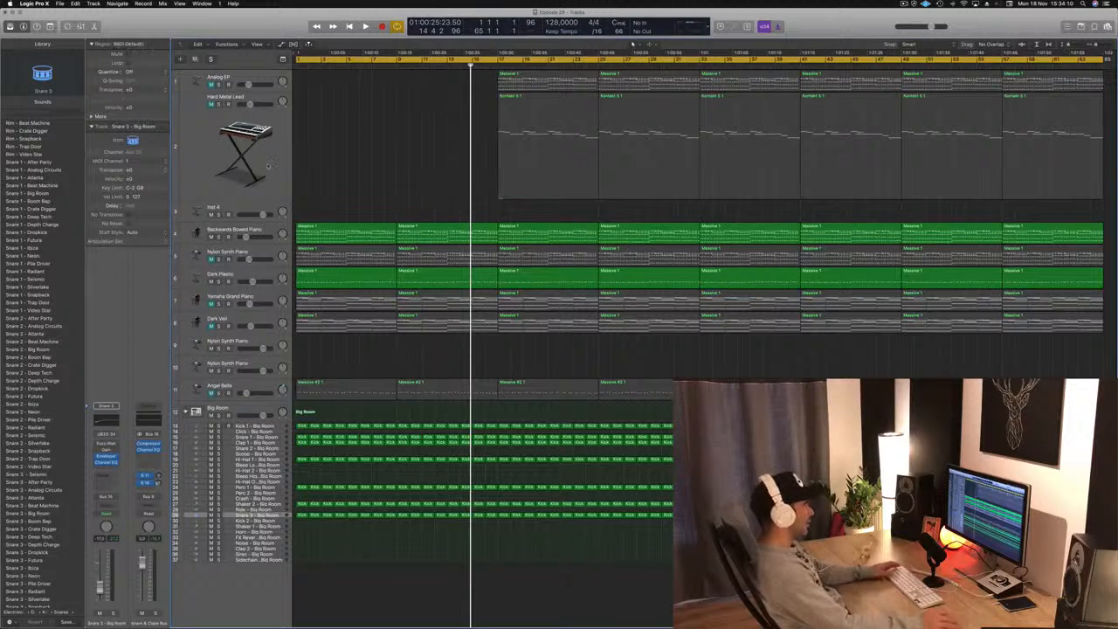
pyautogui.press('Return')
pyautogui.press('space')
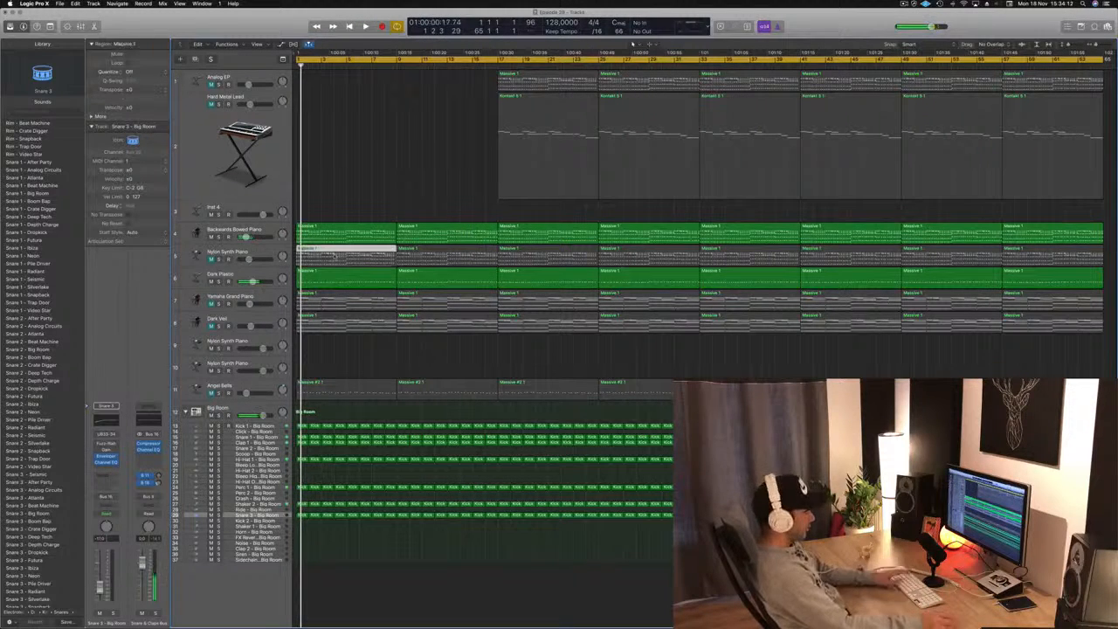
# Delete the first two regions on the Nylon Synth Piano, Yamaha Grand Piano and Dark Veil tracks.
pyautogui.press('Delete')
pyautogui.click(450, 254)
pyautogui.press('Delete')
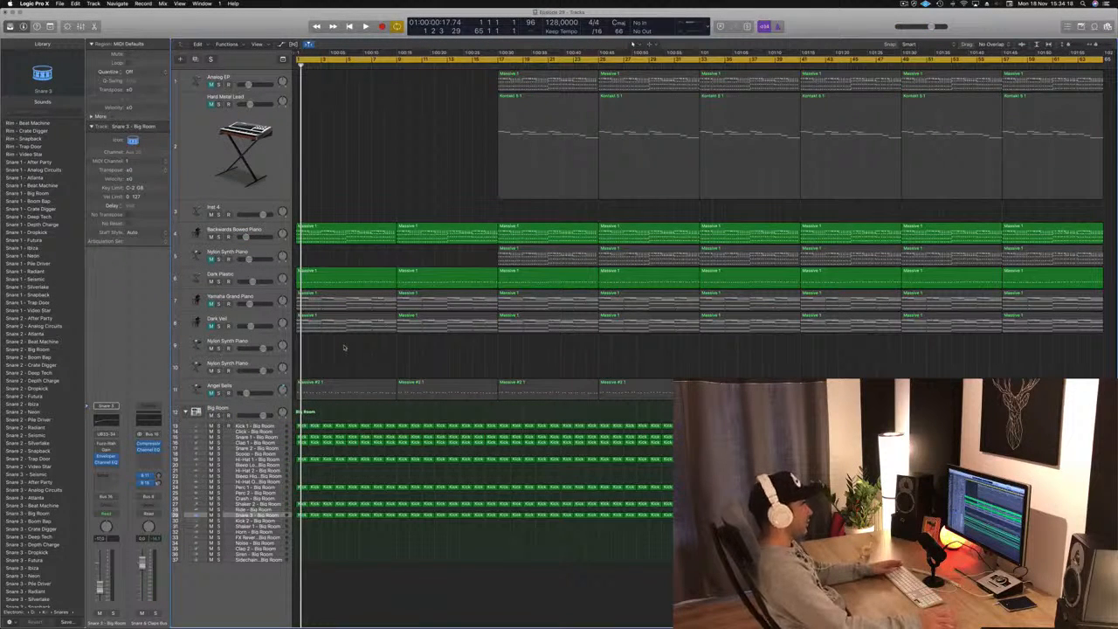
pyautogui.moveTo(423, 342); pyautogui.dragTo(447, 305)
pyautogui.press('Delete')
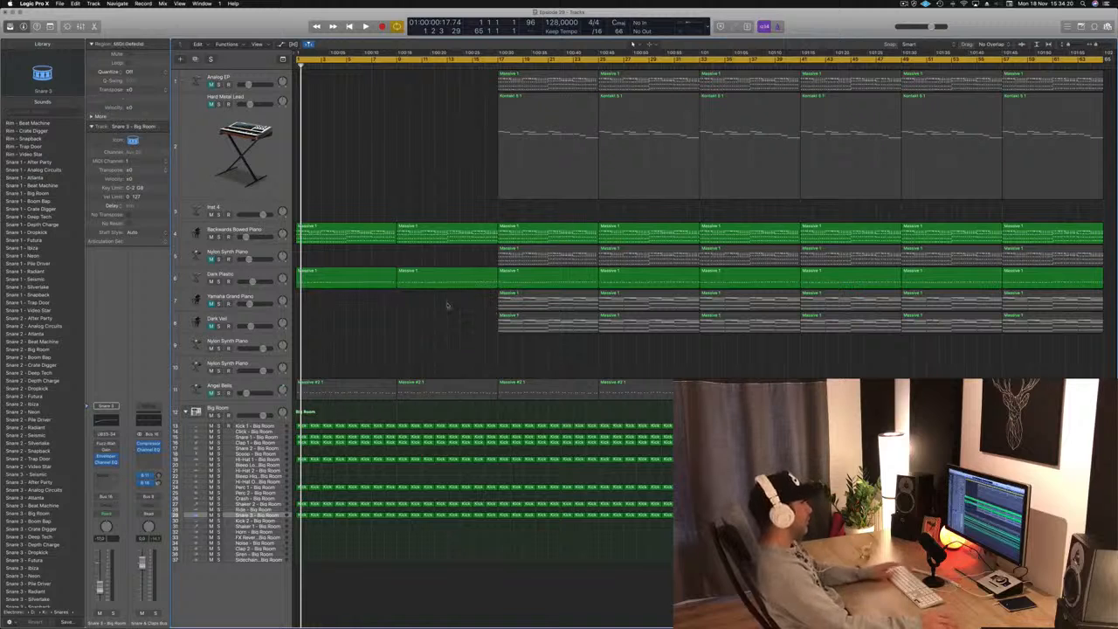
# Unmute the Angel Bells track and play the intro with it.
pyautogui.press('space')
pyautogui.press('space')
pyautogui.click(211, 394)
pyautogui.press('space')
pyautogui.moveTo(245, 394); pyautogui.dragTo(245, 393)
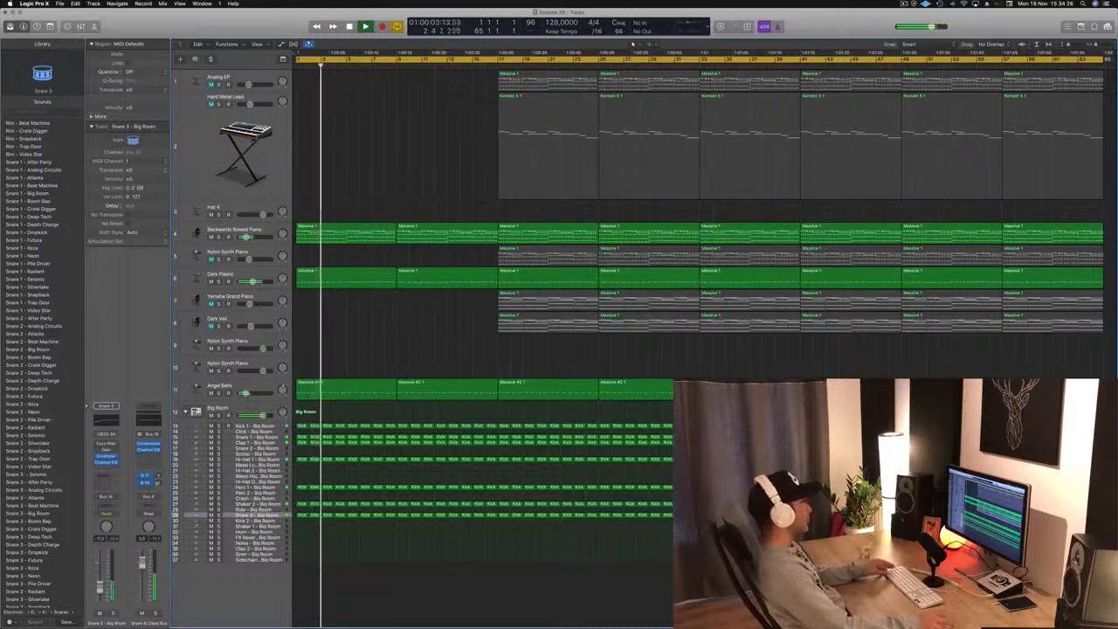
pyautogui.press('super+Right')
pyautogui.press('super+Right')
pyautogui.press('super+Right')
pyautogui.press('super+Right')
pyautogui.press('super+Right')
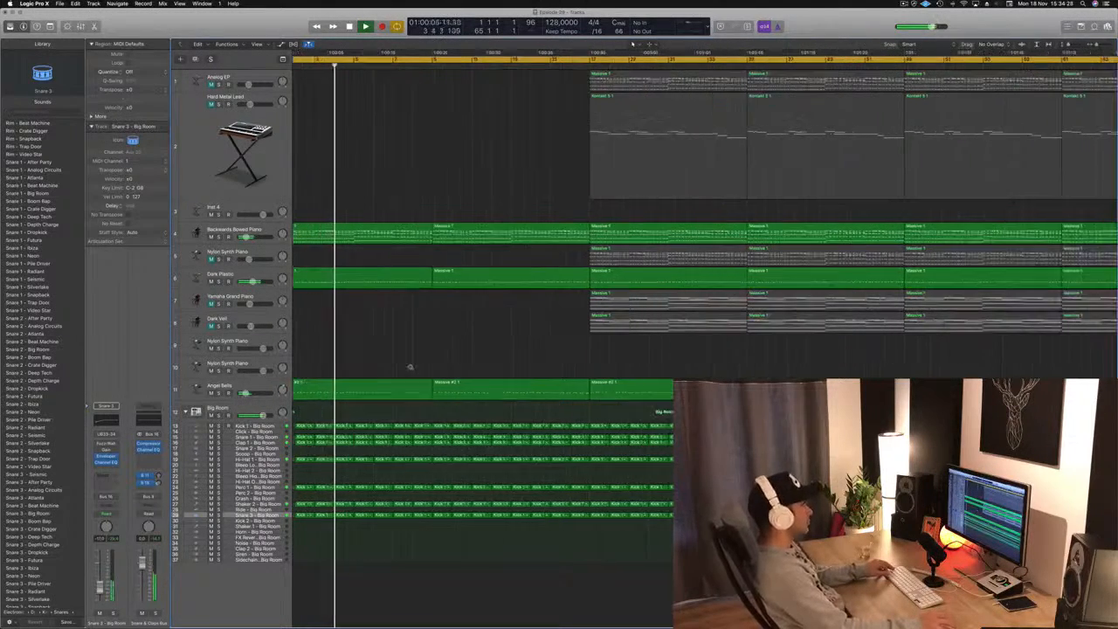
pyautogui.press('super+Left')
pyautogui.press('super+Left')
pyautogui.press('super+Left')
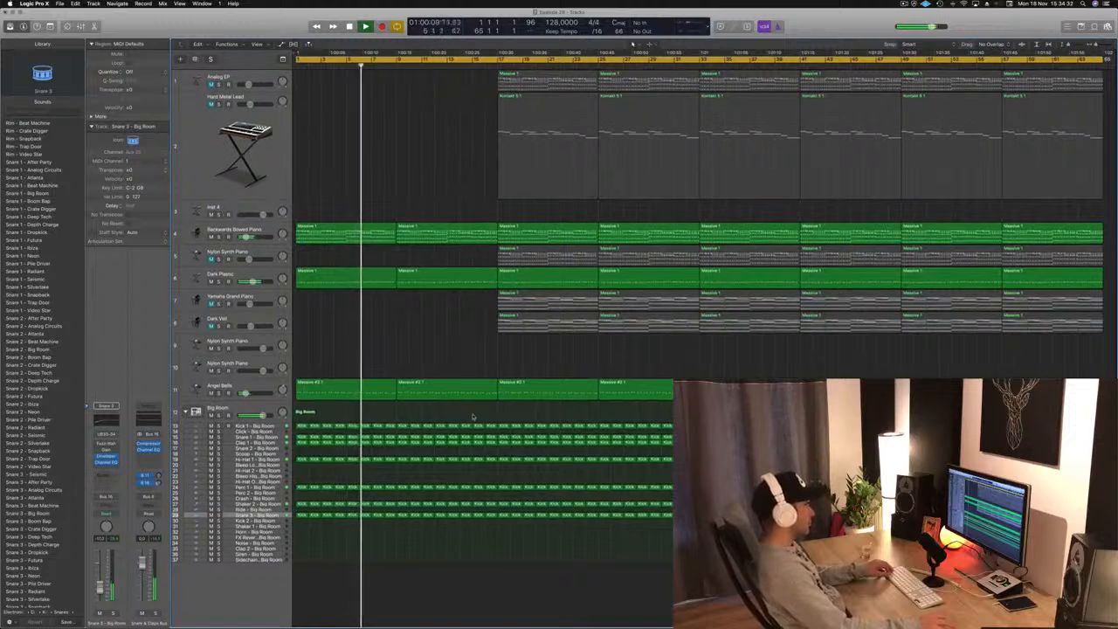
# Replay the intro from the start and compare it with Angel Bells muted, unmuted and in solo.
pyautogui.press('Return')
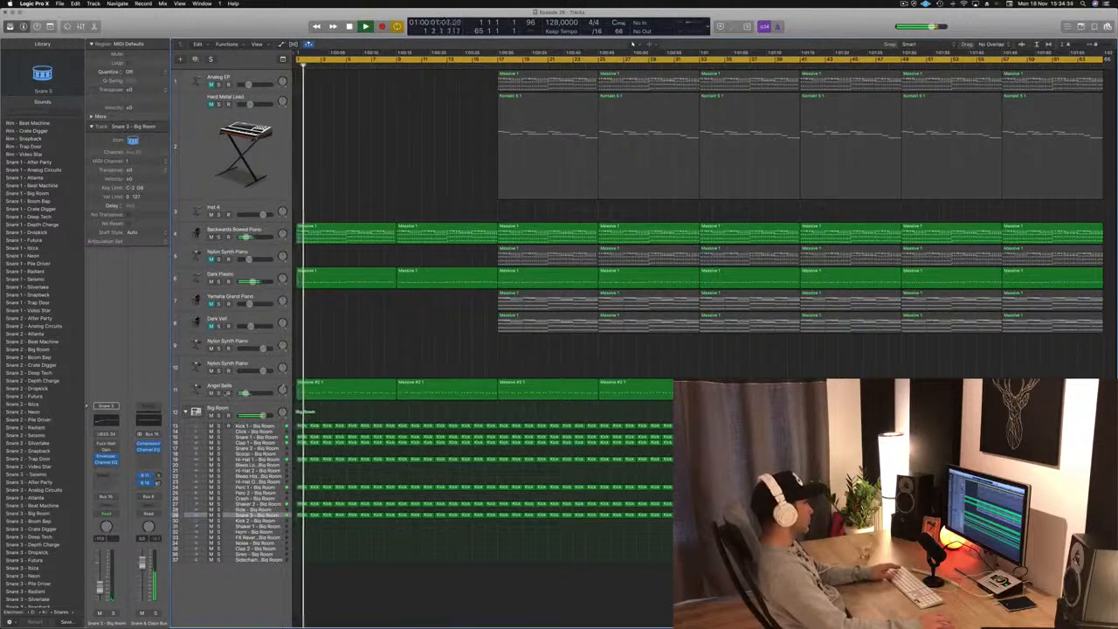
pyautogui.click(210, 394)
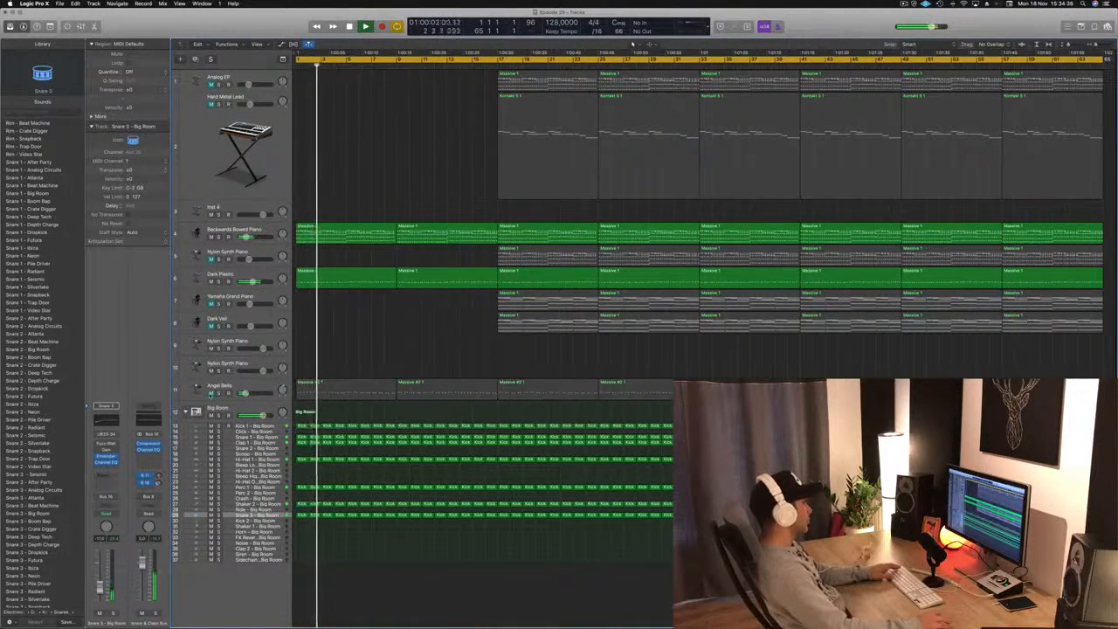
pyautogui.click(210, 394)
pyautogui.click(219, 395)
pyautogui.click(220, 395)
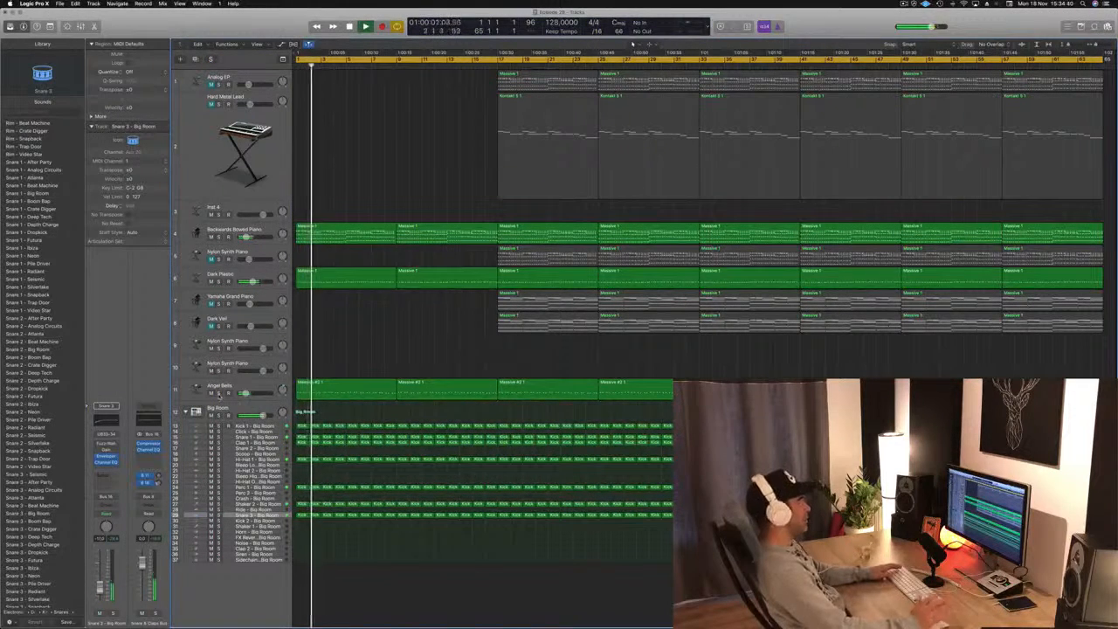
# Delete the first two regions on the Angel Bells track and replay from the start.
pyautogui.click(224, 387)
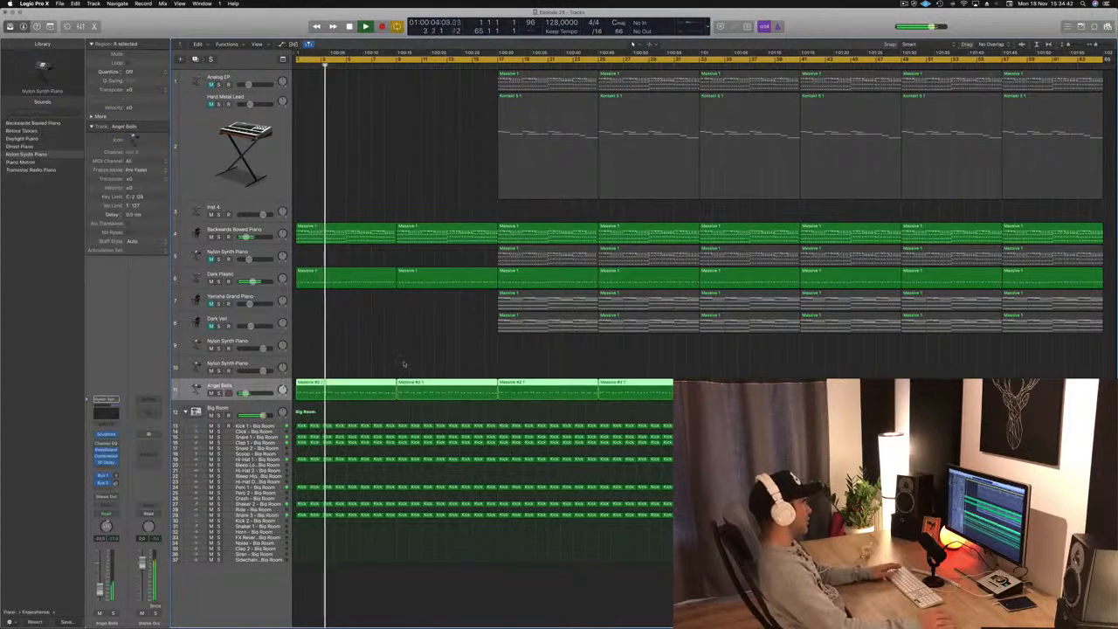
pyautogui.press('space')
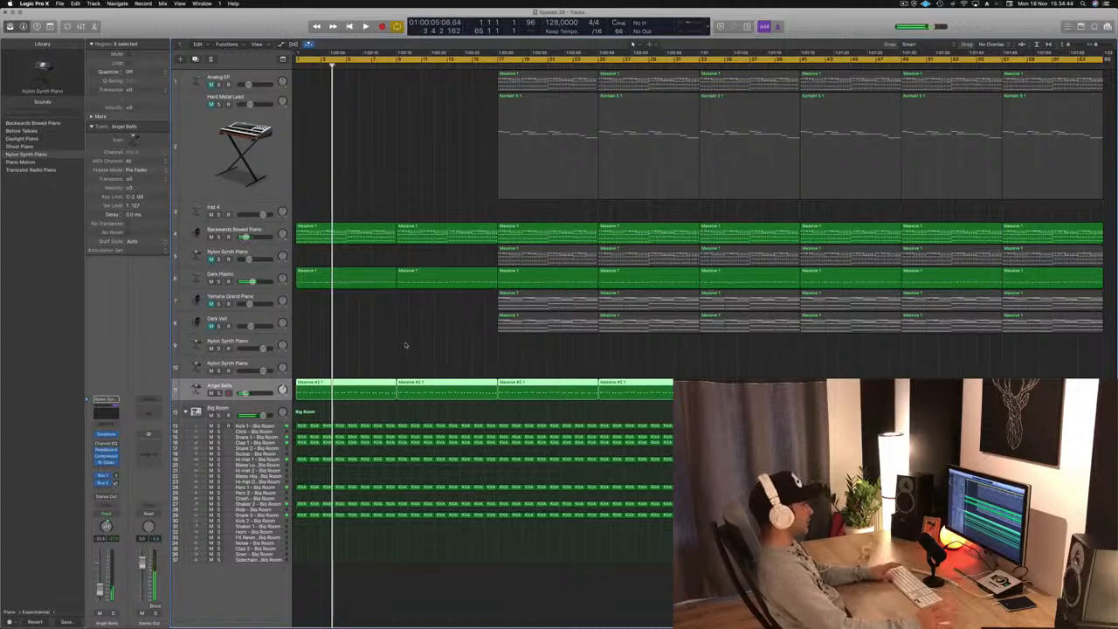
pyautogui.moveTo(366, 365); pyautogui.dragTo(398, 383)
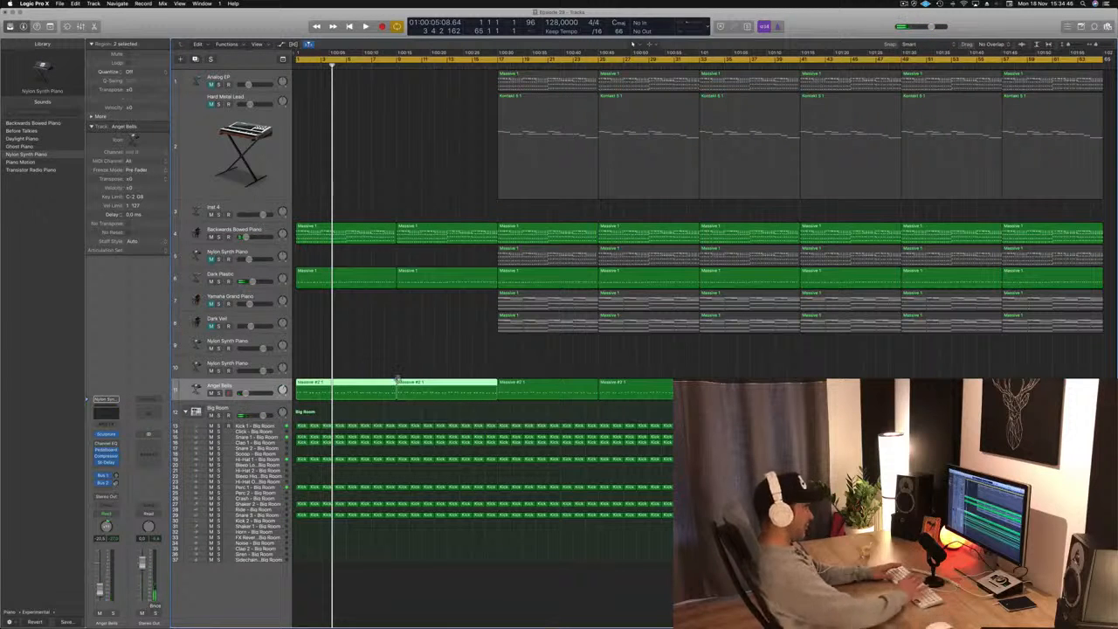
pyautogui.press('Delete')
pyautogui.press('Return')
pyautogui.press('space')
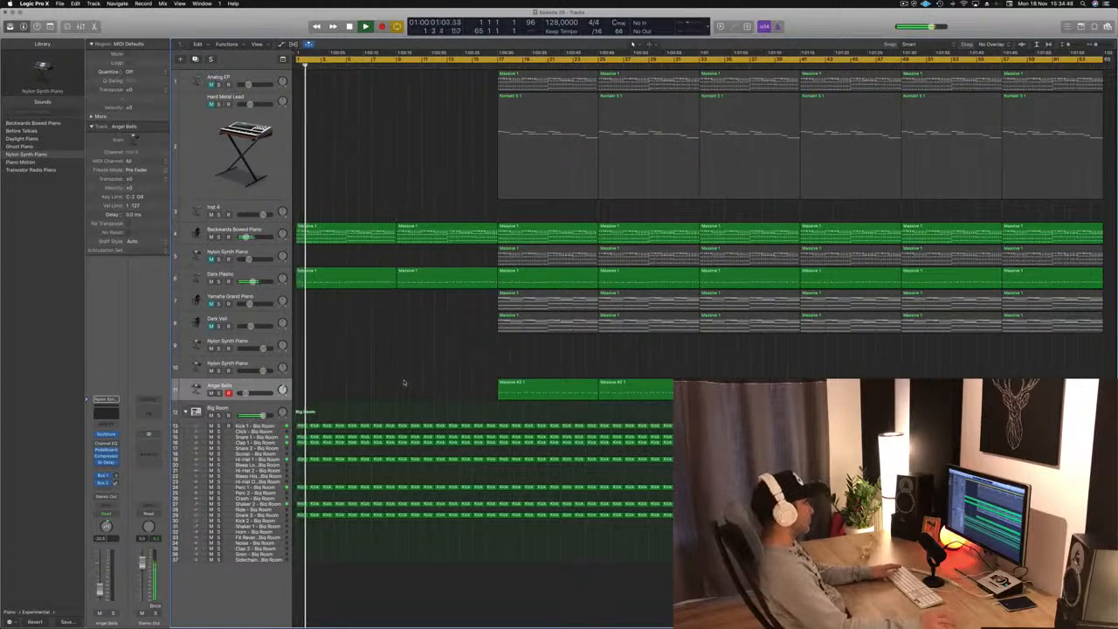
# Delete the Big Room drum regions in bars 13 to 16, keeping only those on the Kick 1 track.
pyautogui.press('super+Right')
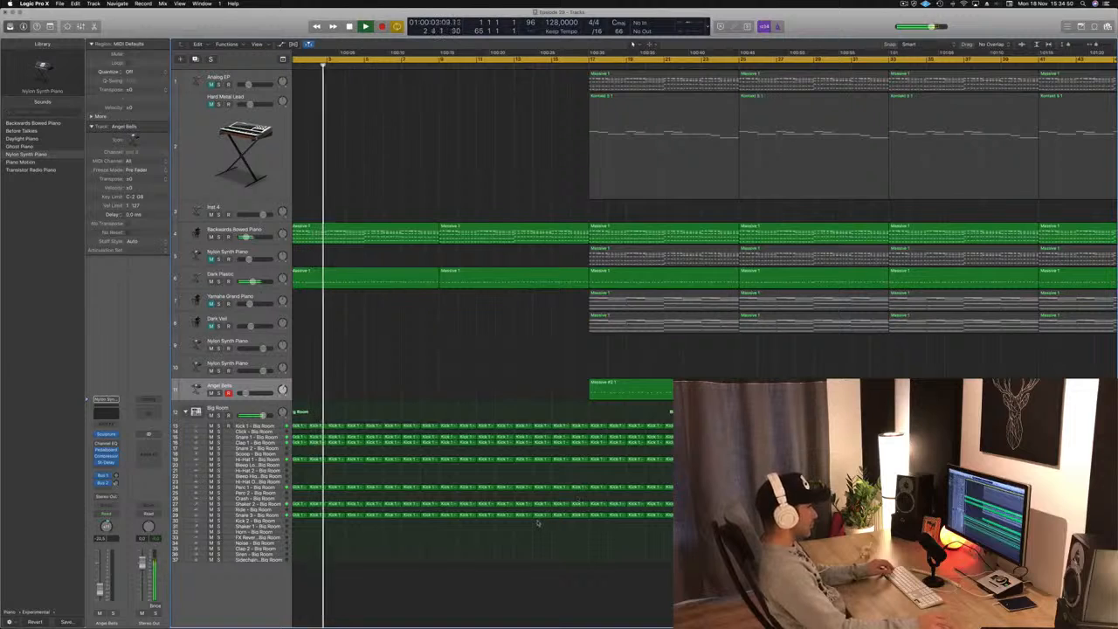
pyautogui.moveTo(556, 519); pyautogui.dragTo(562, 428)
pyautogui.press('Delete')
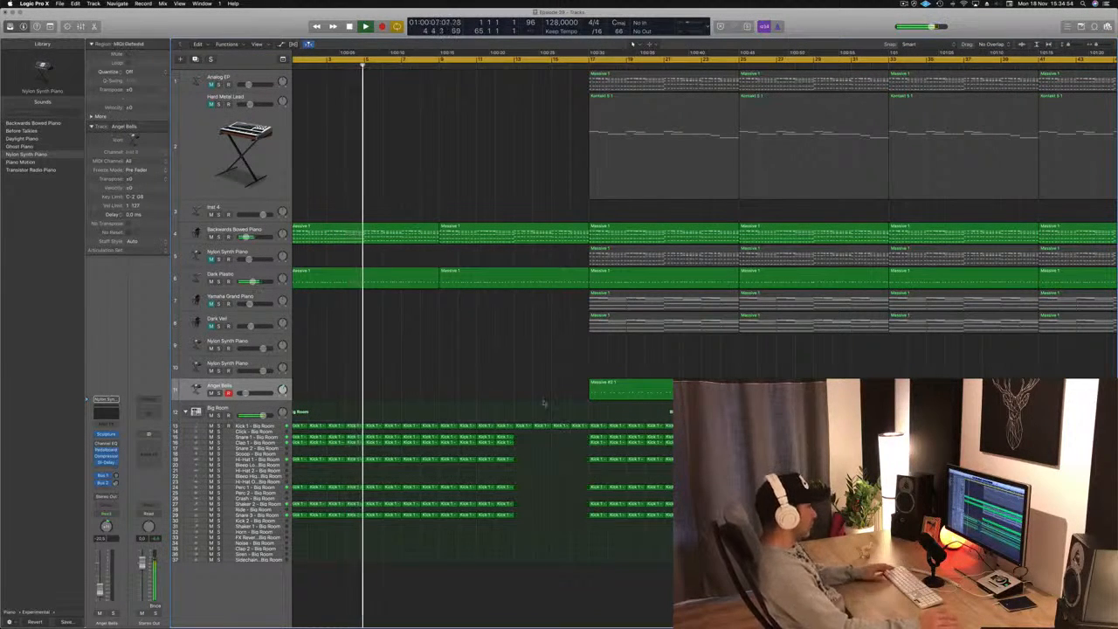
pyautogui.press('super+Left')
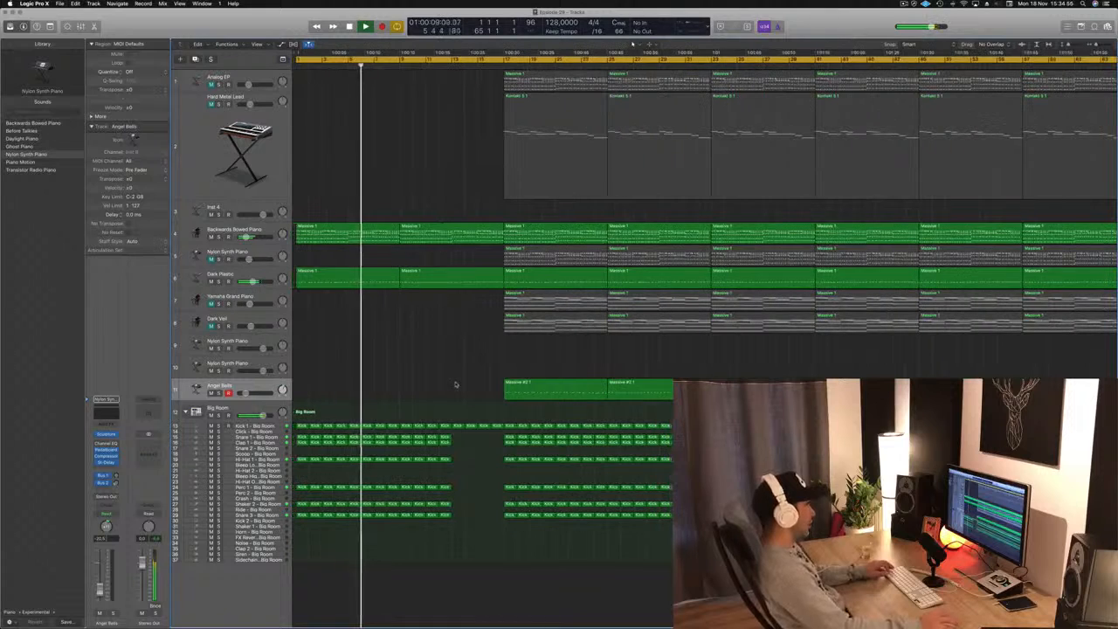
pyautogui.press('super+Left')
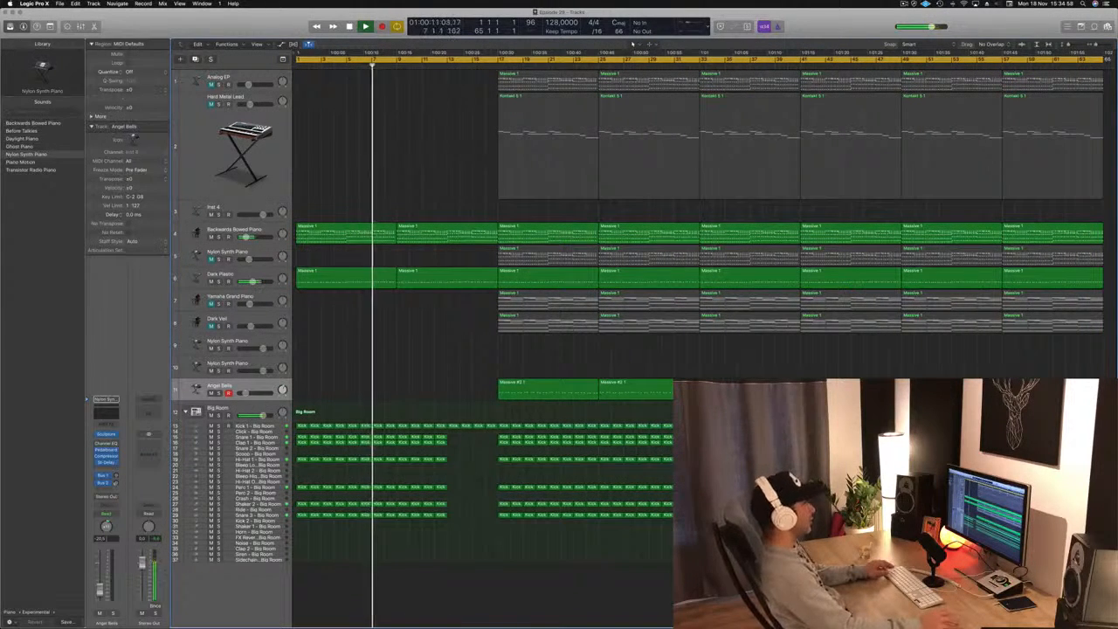
# Delete the bar 17 regions on the Backwards Bowed Piano, Yamaha Grand Piano and Dark Veil tracks.
pyautogui.click(538, 226)
pyautogui.press('Delete')
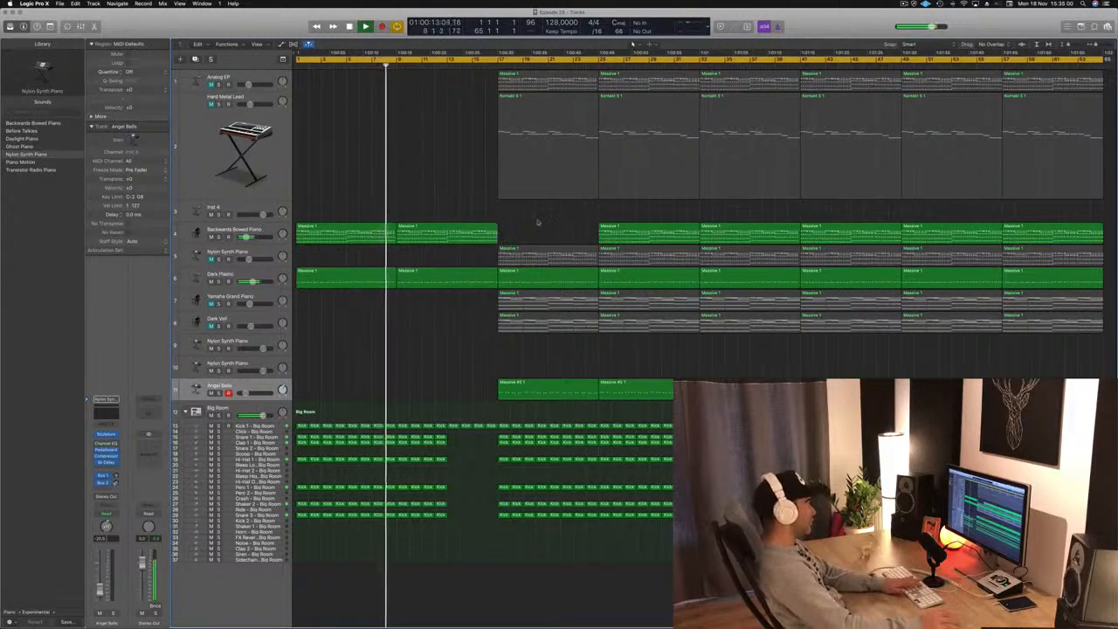
pyautogui.moveTo(470, 82); pyautogui.dragTo(508, 122)
pyautogui.click(486, 127)
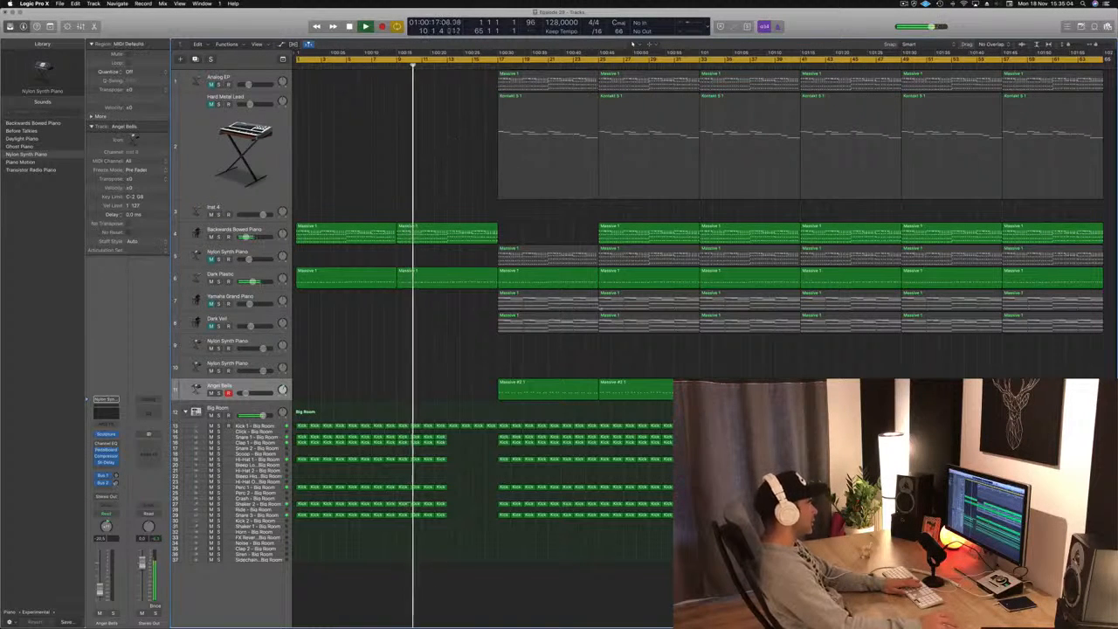
pyautogui.click(550, 253)
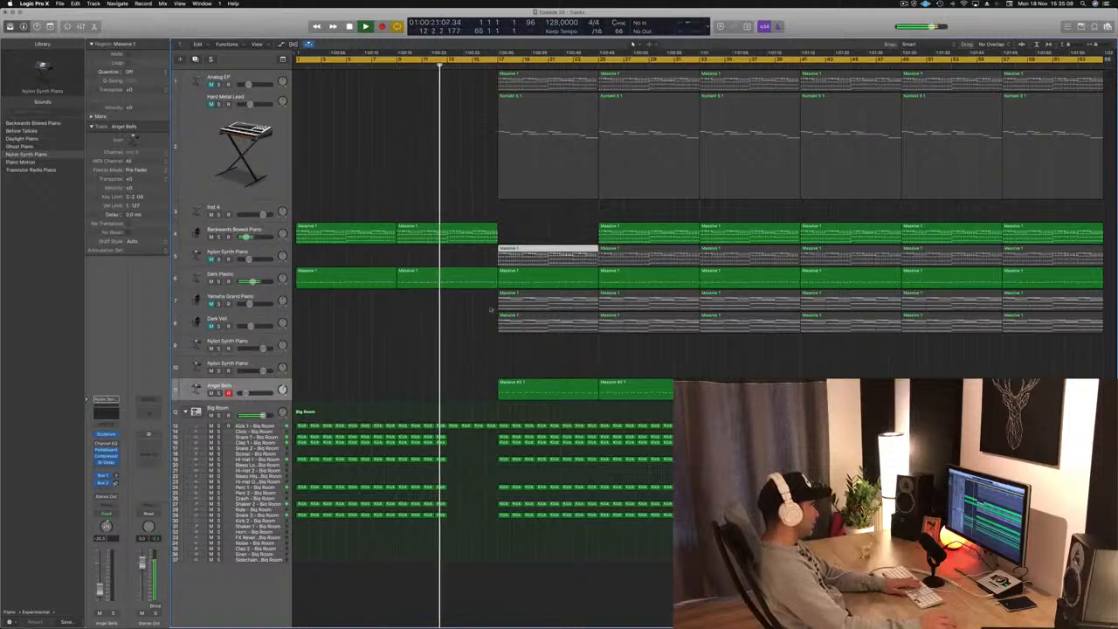
pyautogui.click(522, 301)
pyautogui.press('Delete')
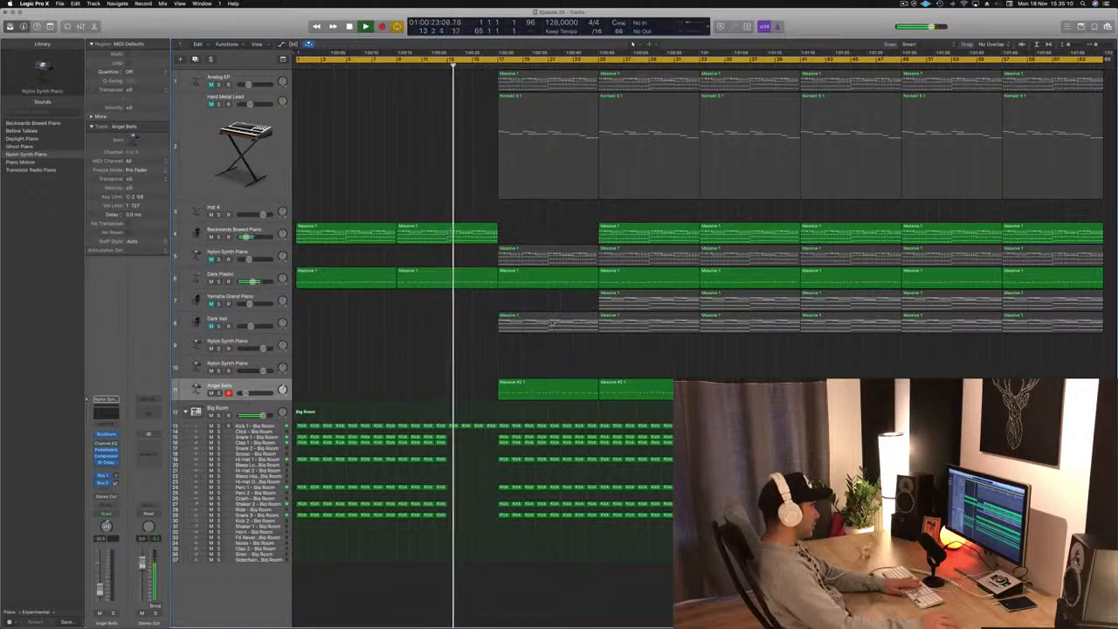
pyautogui.click(551, 326)
pyautogui.press('Delete')
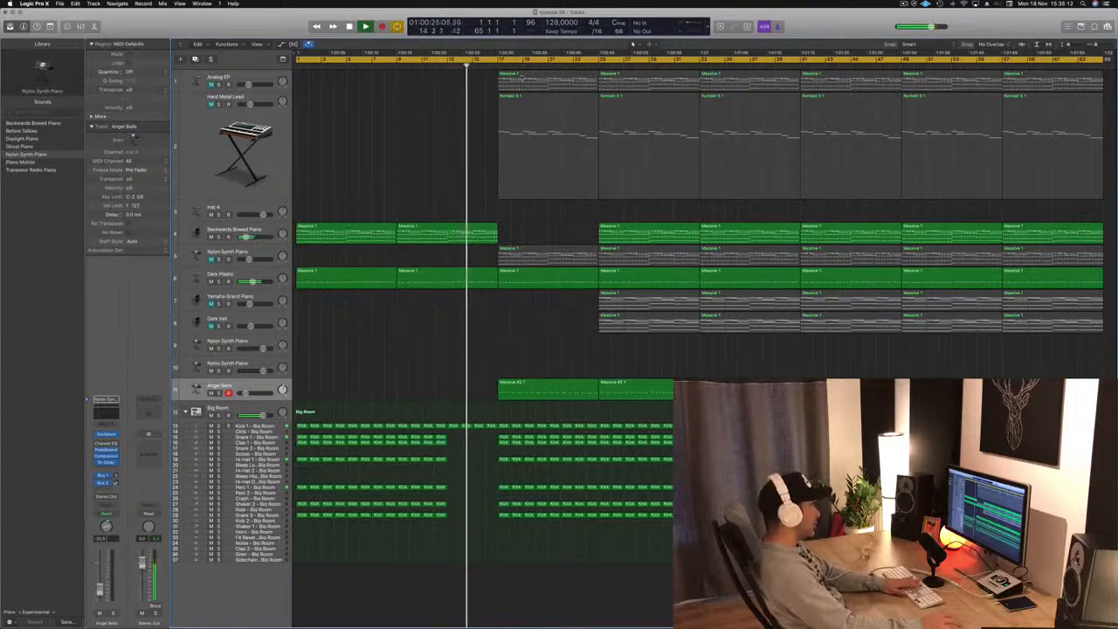
# Unmute the Analog EP and Nylon Synth Piano tracks and delete the Hard Metal Lead region at bar 17.
pyautogui.click(210, 85)
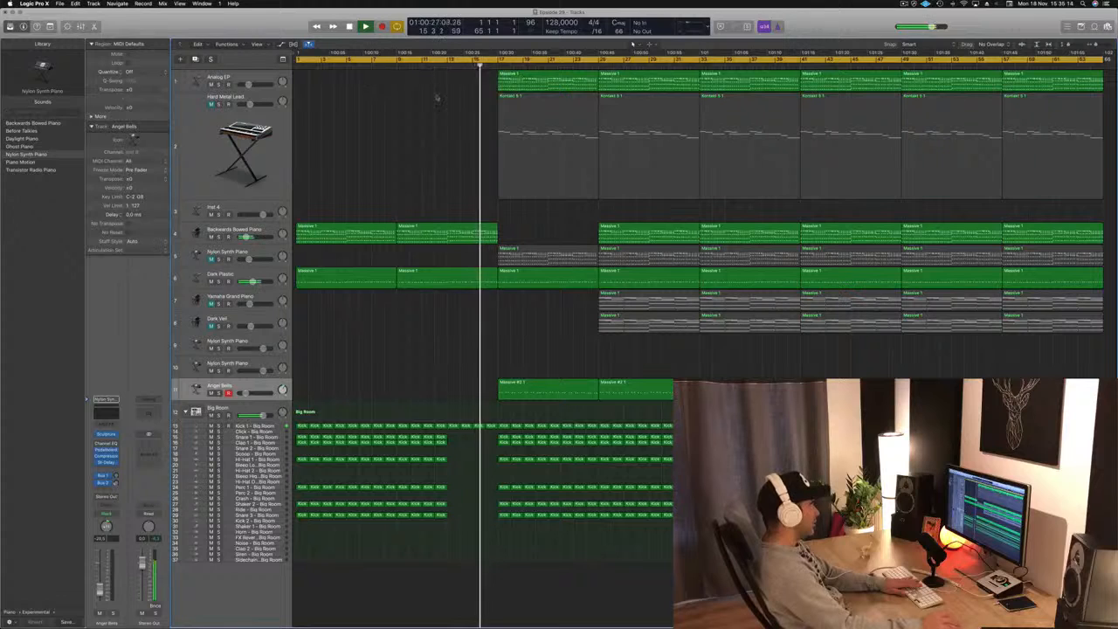
pyautogui.click(507, 153)
pyautogui.press('Delete')
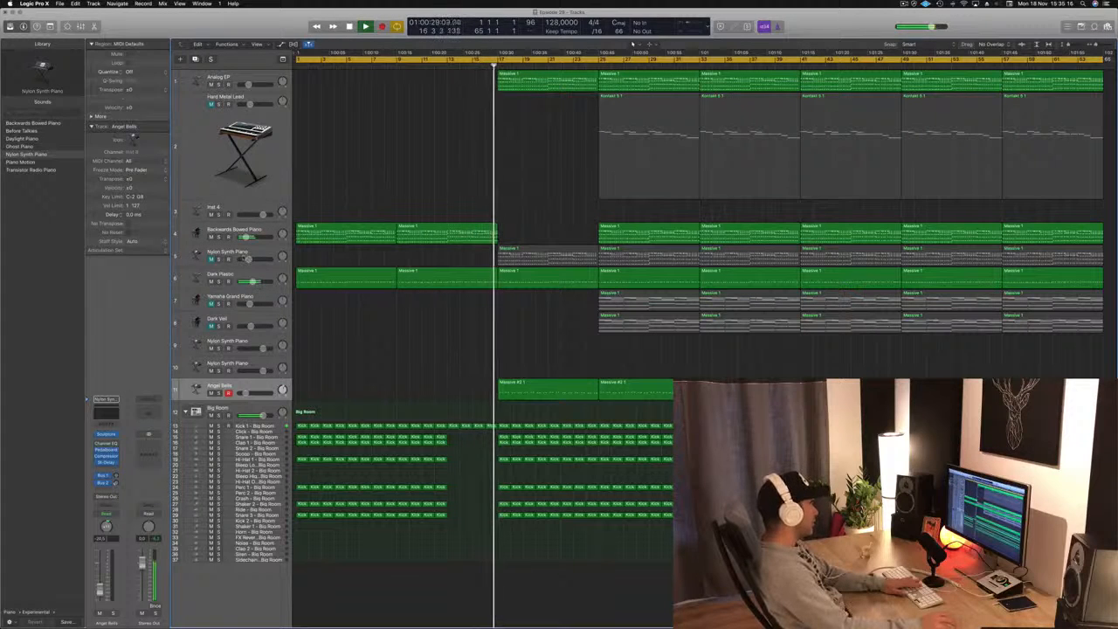
pyautogui.click(211, 259)
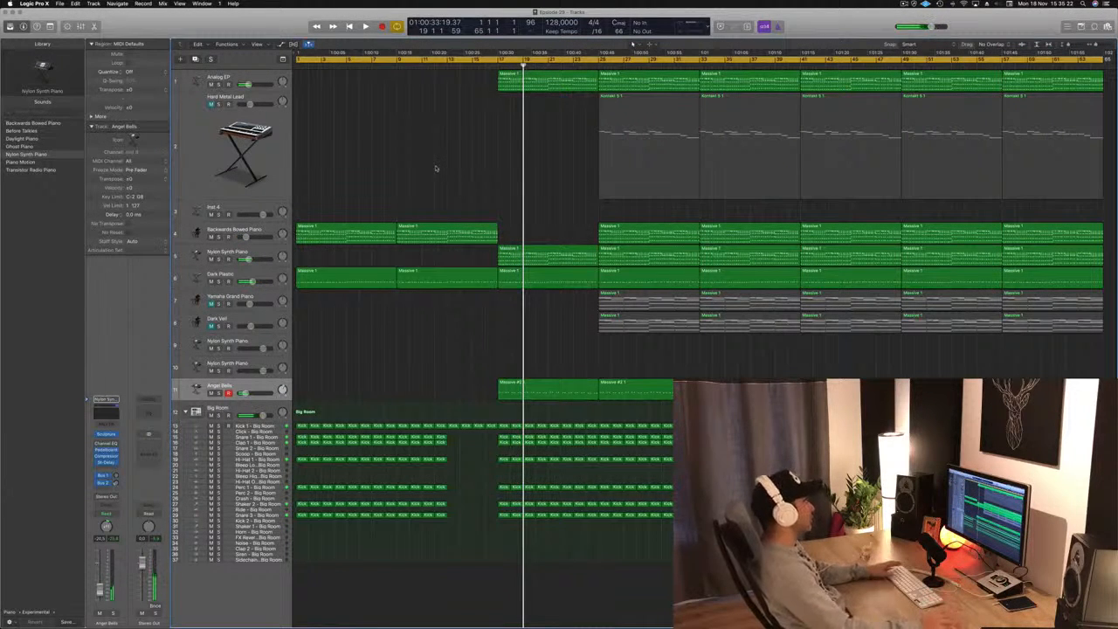
# Cut short the last Kick 1 region before bar 17 and save the project.
pyautogui.press('Return')
pyautogui.click(492, 426)
pyautogui.moveTo(493, 426); pyautogui.dragTo(490, 425)
pyautogui.scroll(2, 464, 399)
pyautogui.press('super+s')
pyautogui.hscroll(-3, 369, 349)
pyautogui.scroll(-1, 399, 335)
pyautogui.scroll(-1, 399, 336)
# Copy the Hard Metal Lead region at bar 25 to bar 9 and unmute the track.
pyautogui.moveTo(649, 105); pyautogui.dragTo(445, 104)
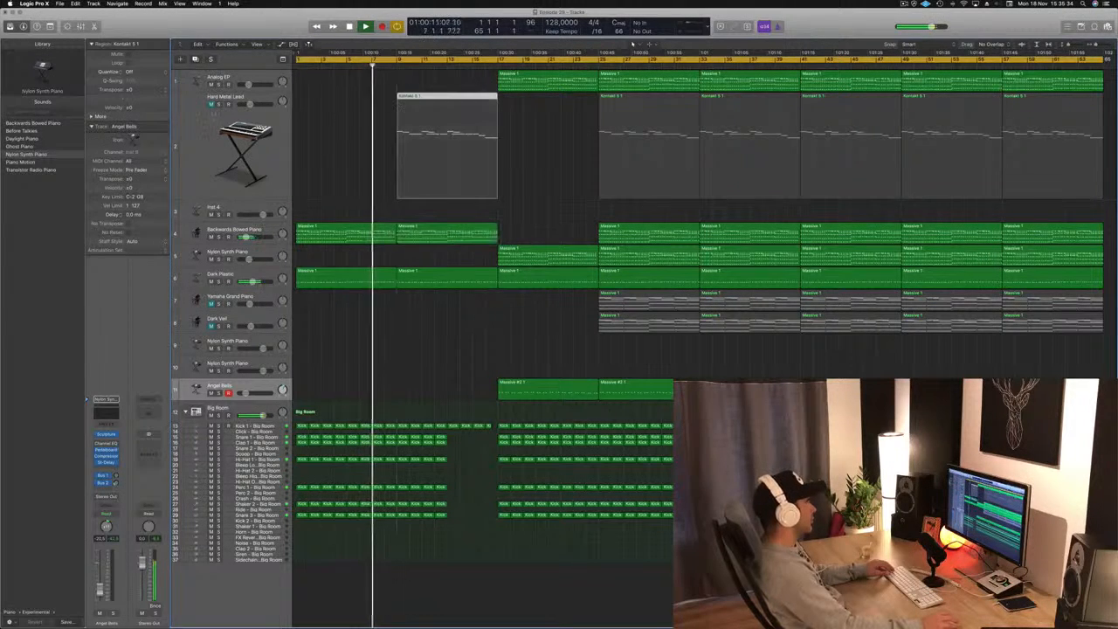
pyautogui.click(211, 105)
pyautogui.press('space')
# Shorten the opening notes of the bar 9 Hard Metal Lead region in the Piano Roll and replay from the start.
pyautogui.press('p')
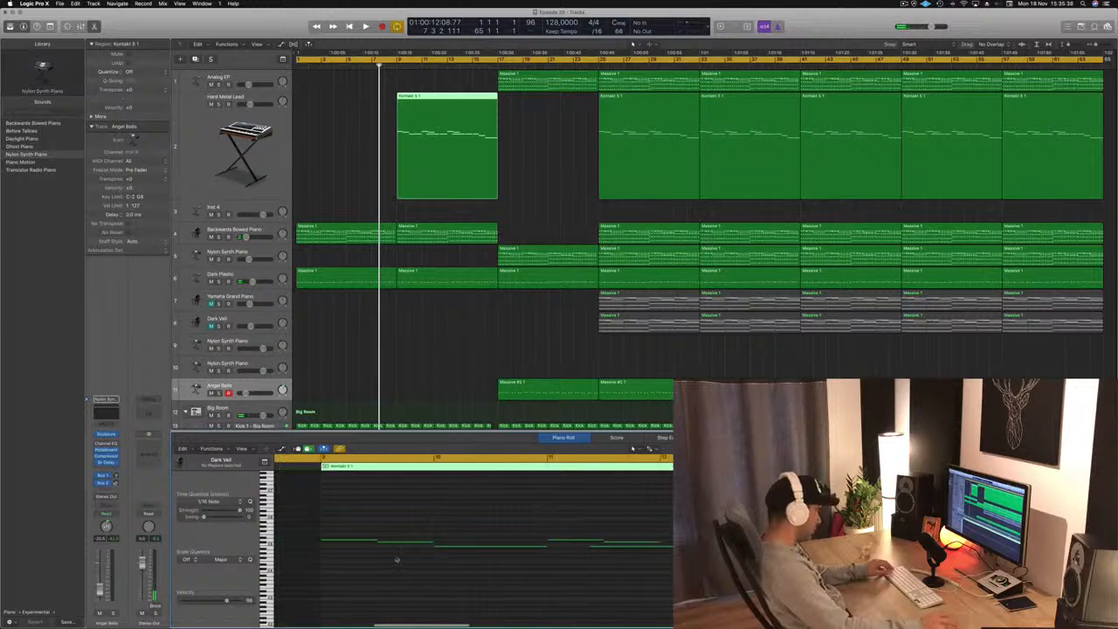
pyautogui.moveTo(443, 543); pyautogui.dragTo(512, 548)
pyautogui.click(470, 522)
pyautogui.moveTo(497, 545); pyautogui.dragTo(441, 549)
pyautogui.press('Return')
pyautogui.press('space')
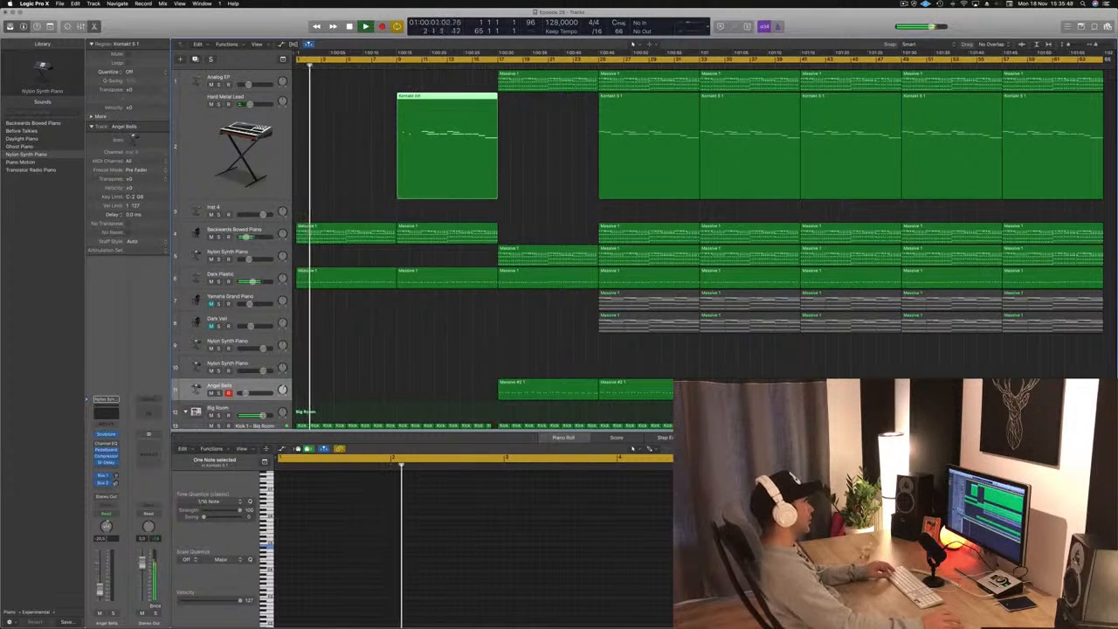
# Split the bar 9 Hard Metal Lead region at bar 11, delete the rest and copy the short piece to bar 13.
pyautogui.click(424, 98)
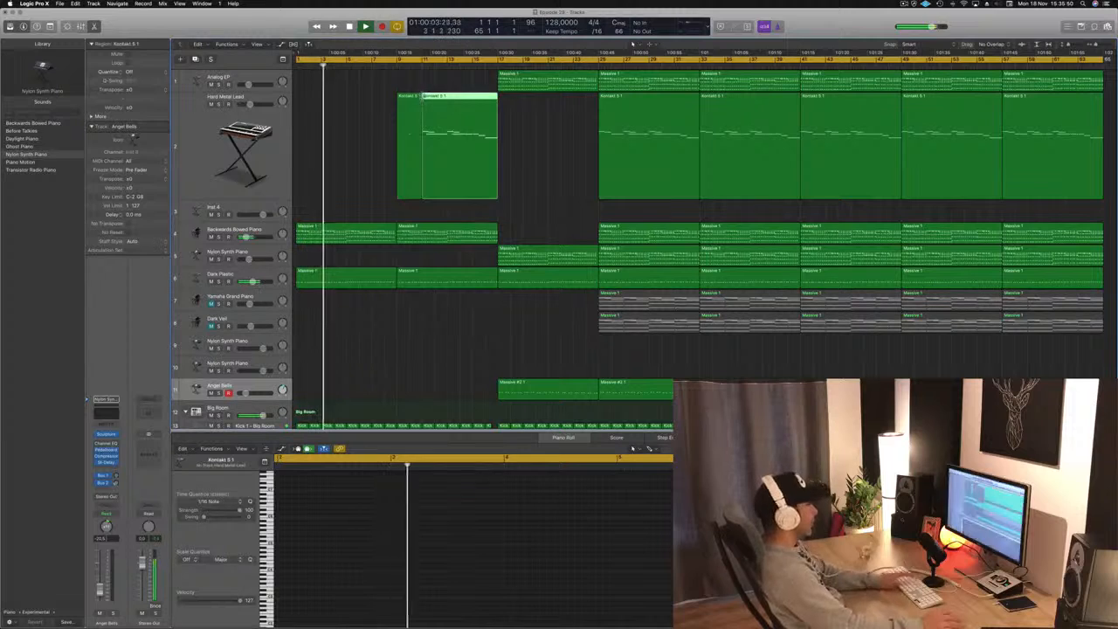
pyautogui.press('Delete')
pyautogui.moveTo(418, 103); pyautogui.dragTo(469, 103)
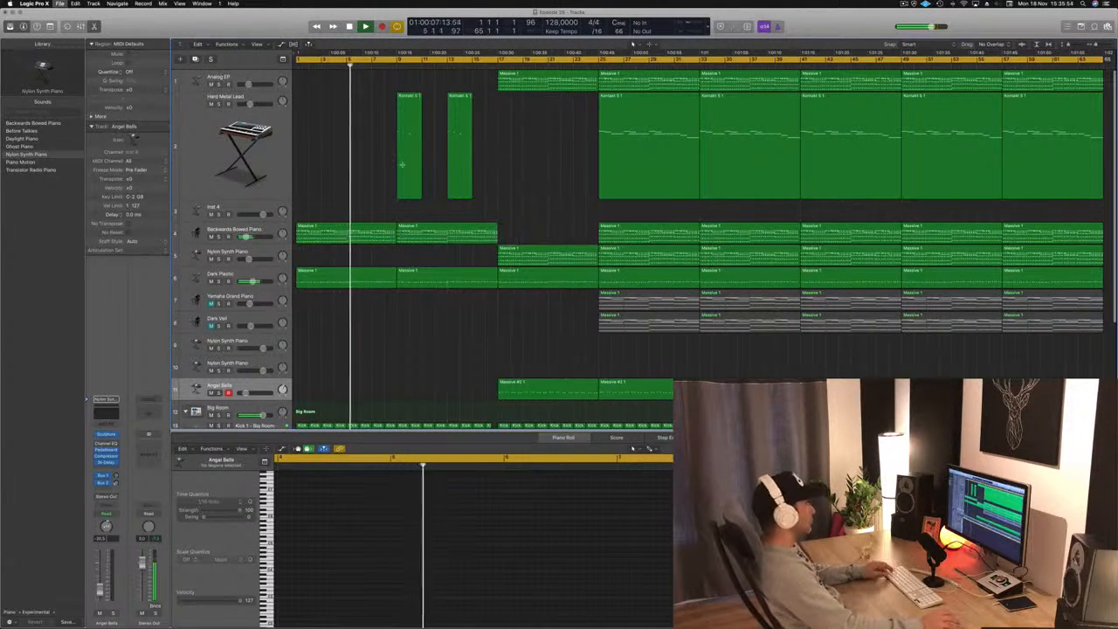
pyautogui.click(429, 339)
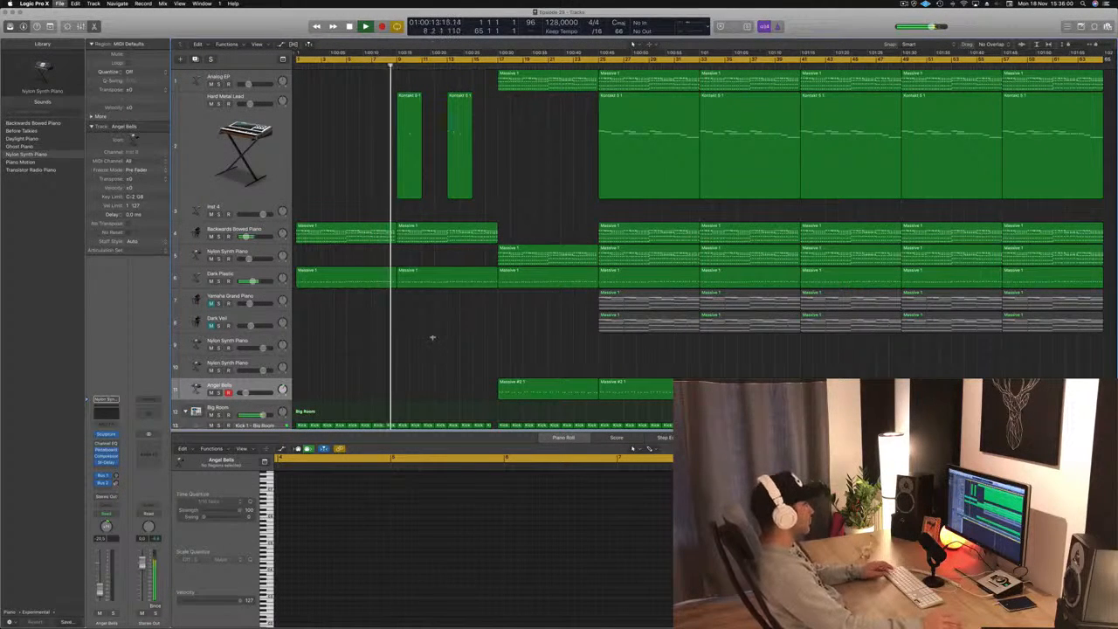
# Copy the two short Hard Metal Lead regions at bars 9 and 13 to bars 17 and 21.
pyautogui.scroll(3, 458, 344)
pyautogui.scroll(-1, 457, 344)
pyautogui.scroll(2, 454, 344)
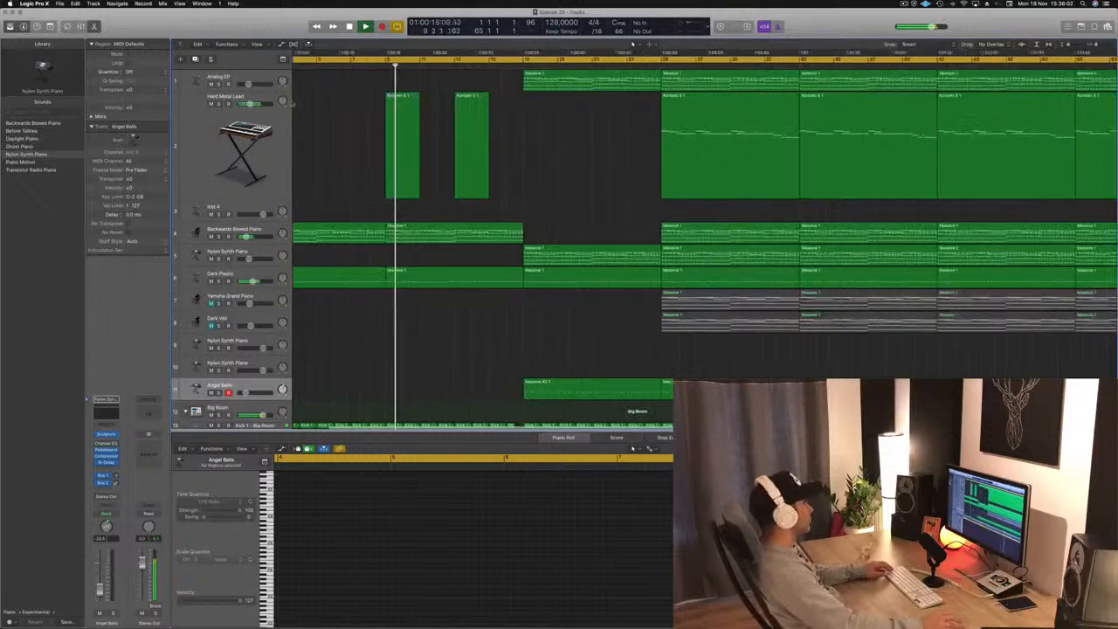
pyautogui.click(262, 144)
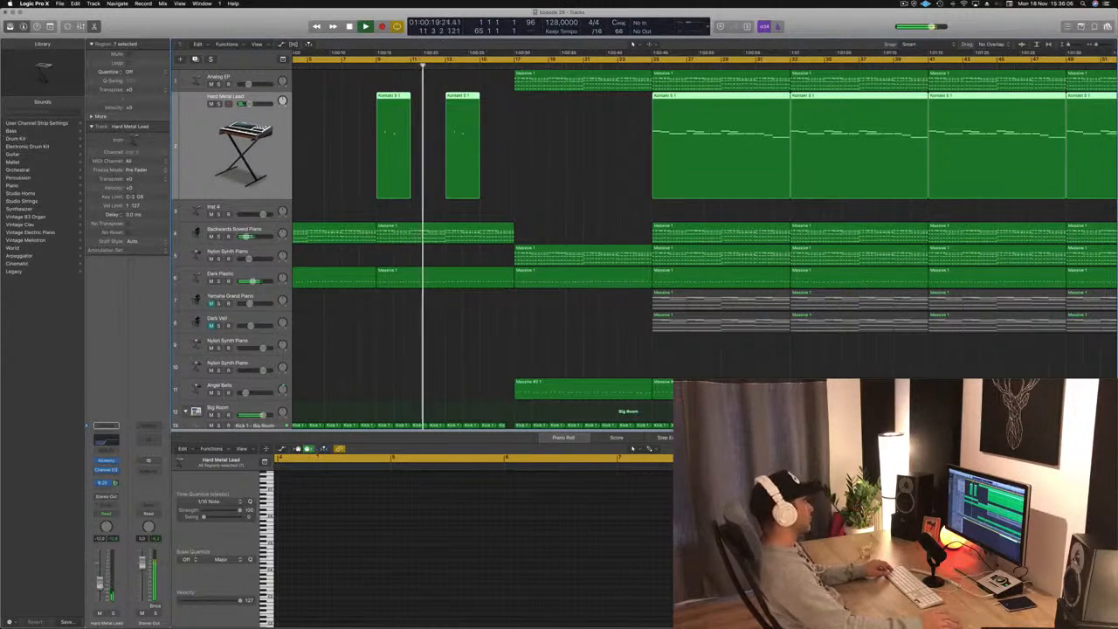
pyautogui.scroll(-1, 353, 132)
pyautogui.scroll(-2, 353, 131)
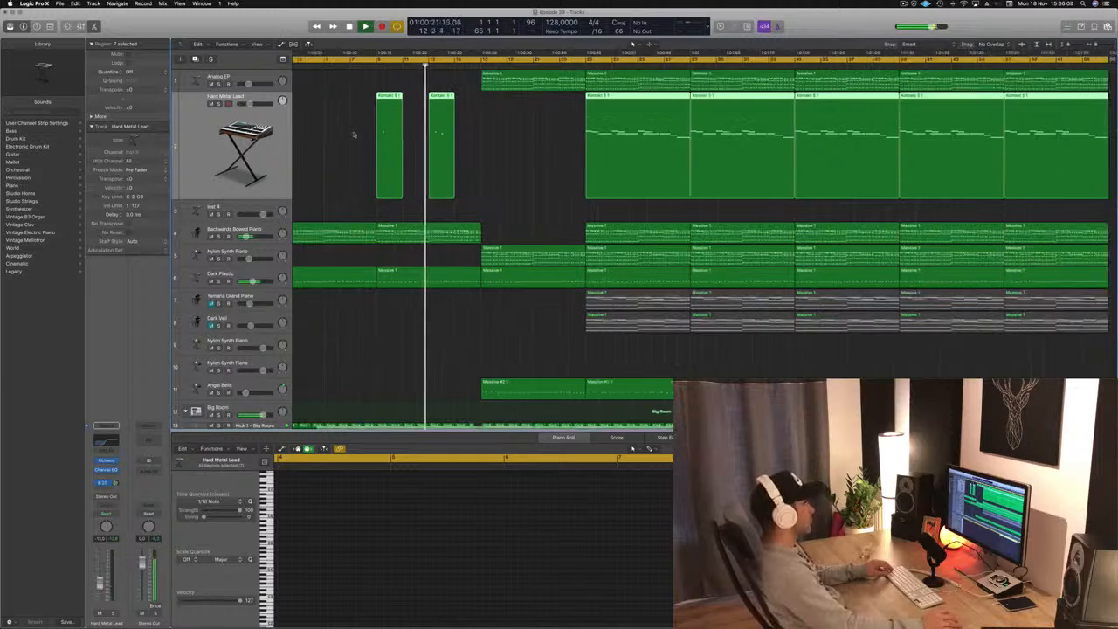
pyautogui.moveTo(353, 133); pyautogui.dragTo(477, 138)
pyautogui.moveTo(404, 104); pyautogui.dragTo(506, 104)
pyautogui.scroll(-1, 460, 123)
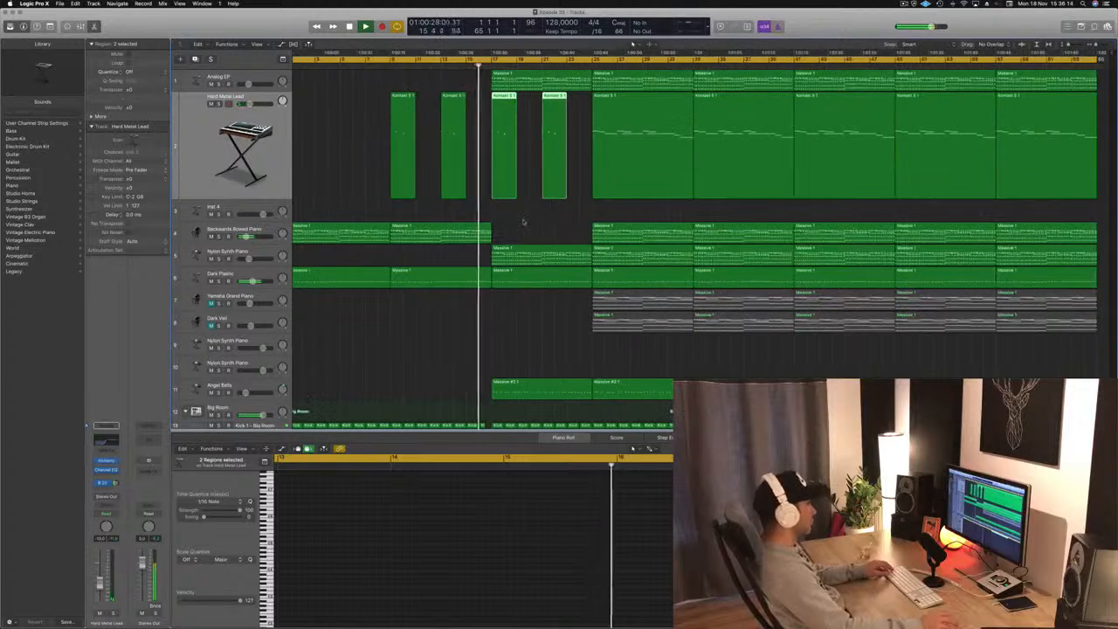
# Try removing the Nylon Synth Piano region at bar 17 during playback, and undo the deletion.
pyautogui.click(538, 248)
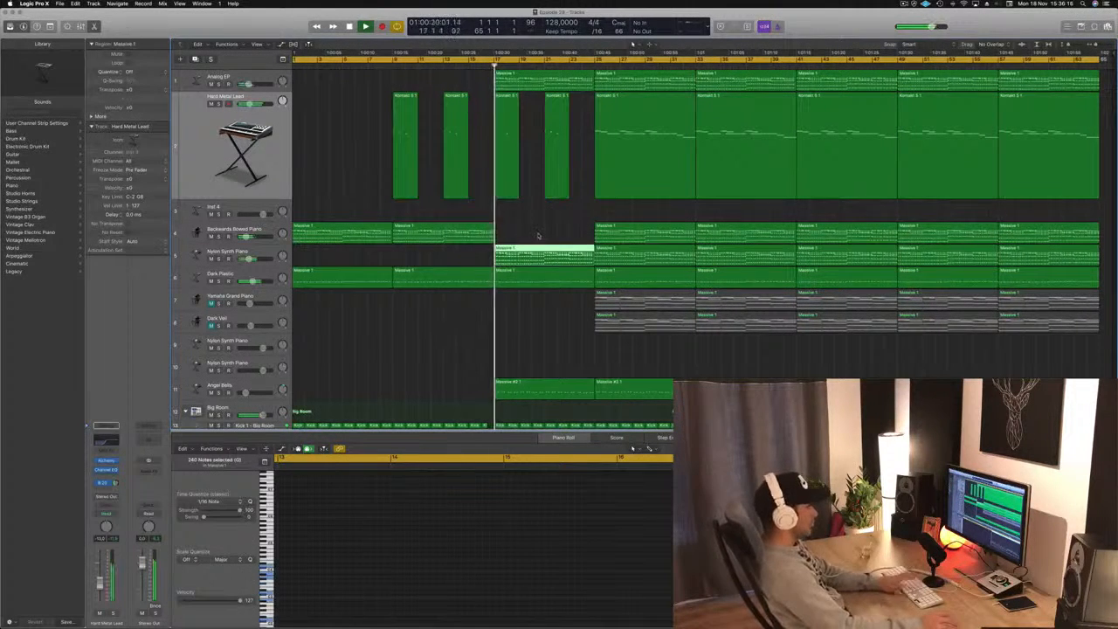
pyautogui.press('Delete')
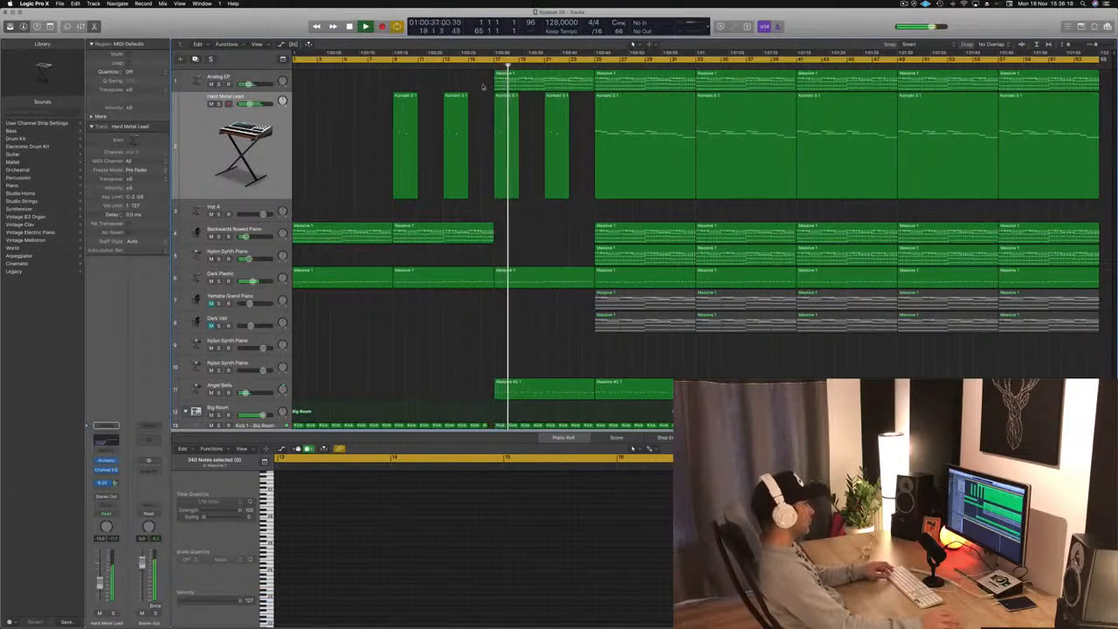
pyautogui.press('super+z')
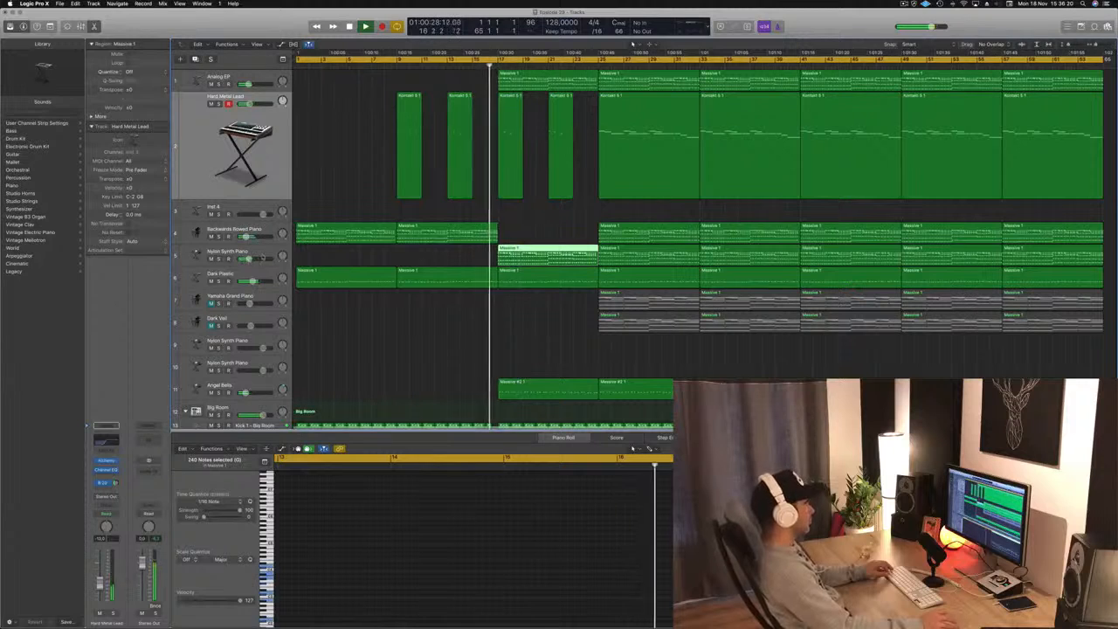
# Lower the Nylon Synth Piano track's volume to about -15.4 dB and audition the track in solo.
pyautogui.click(251, 257)
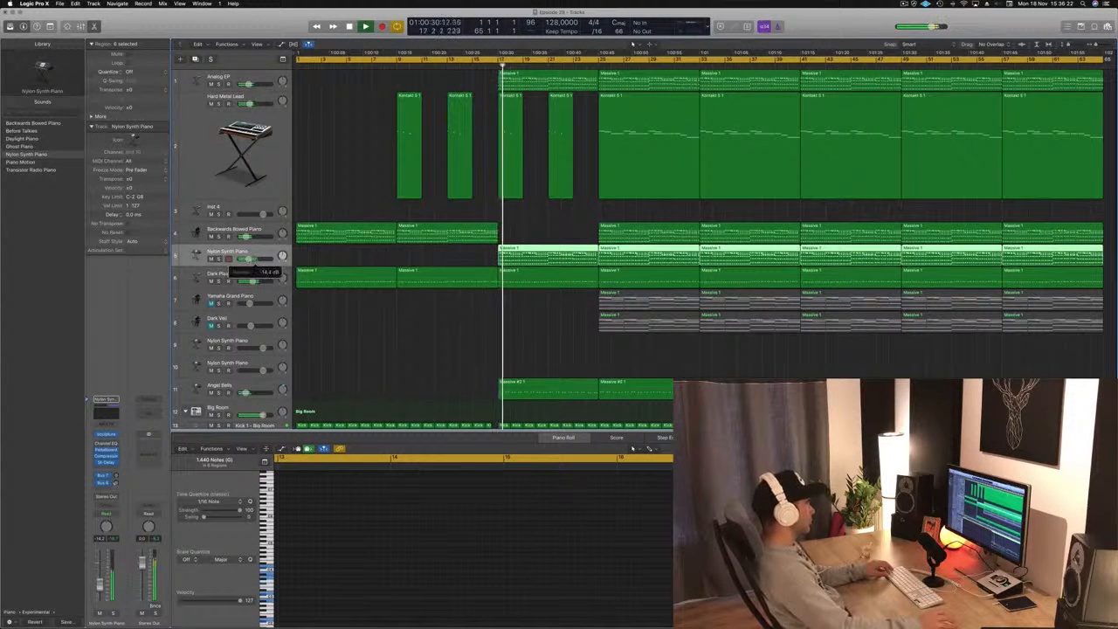
pyautogui.click(219, 258)
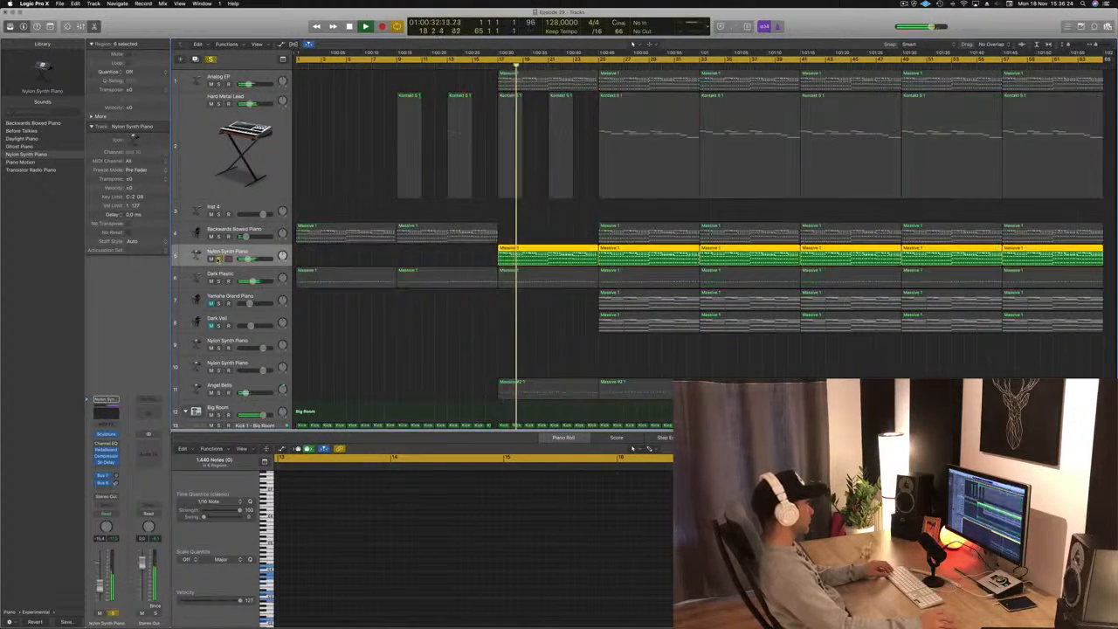
pyautogui.click(218, 259)
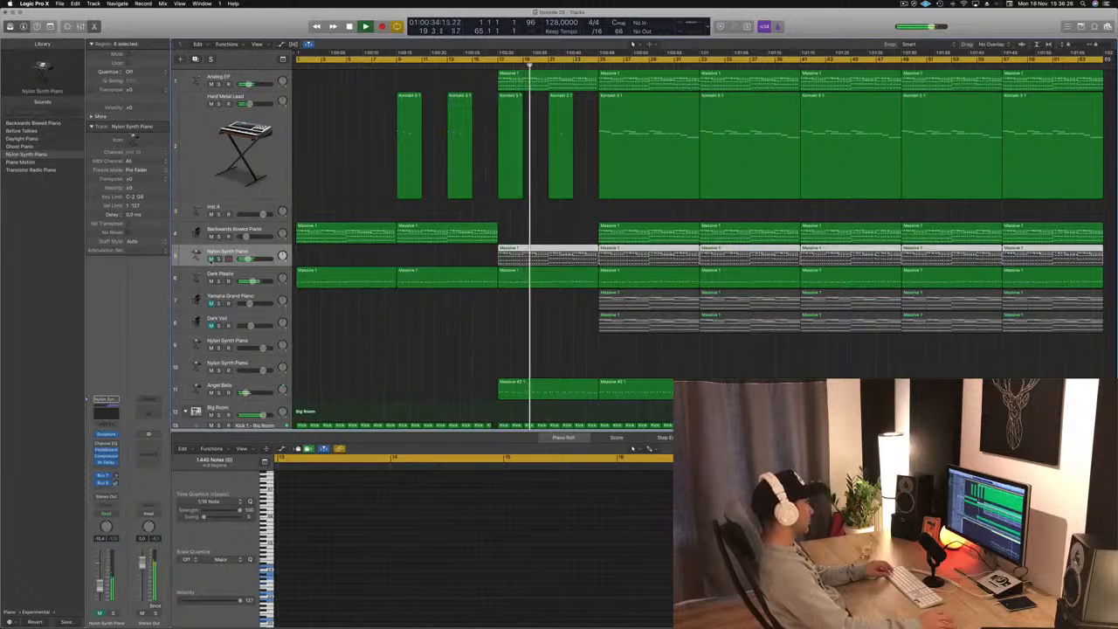
# Delete the Angel Bells region at bar 17 and replay from just before bar 17.
pyautogui.click(524, 390)
pyautogui.press('Delete')
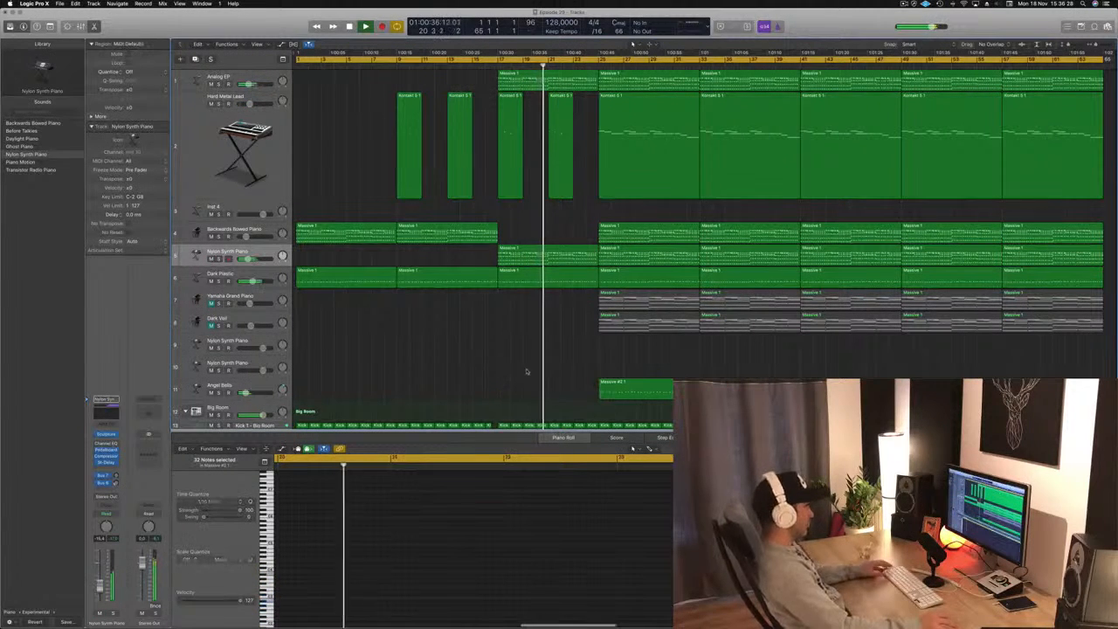
pyautogui.click(485, 65)
# Lower the Nylon Synth Piano track's volume slightly while the section from bar 17 plays, and stop playback.
pyautogui.click(228, 252)
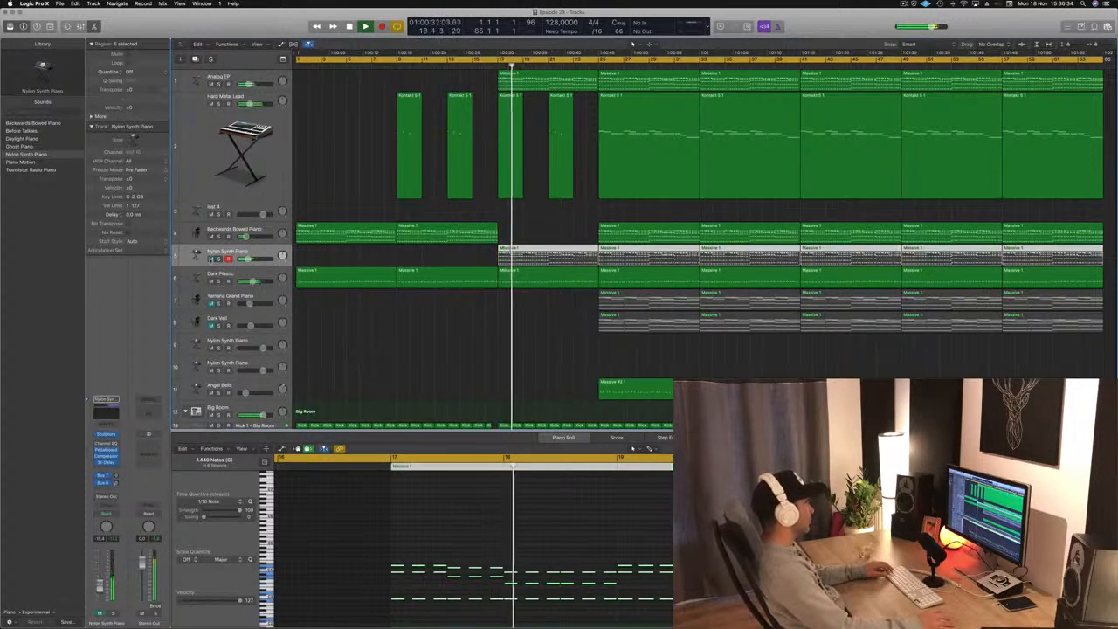
pyautogui.moveTo(249, 260)
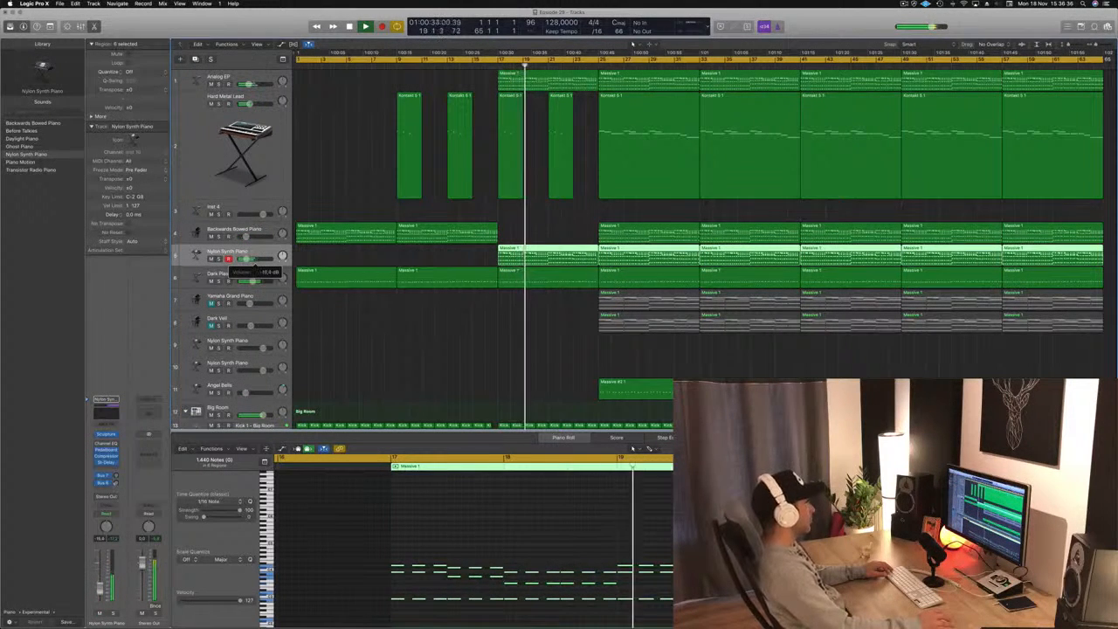
pyautogui.press('space')
# Duplicate the Analog EP track with its settings and copy its bar 17 region onto the new track.
pyautogui.click(206, 77)
pyautogui.click(196, 58)
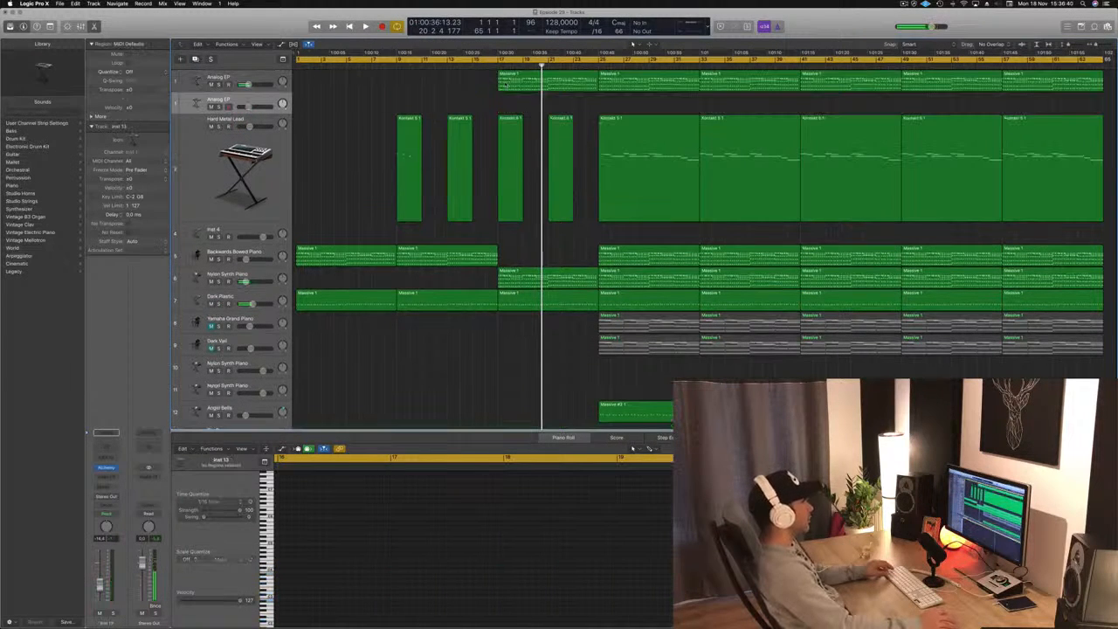
pyautogui.moveTo(545, 80); pyautogui.dragTo(546, 103)
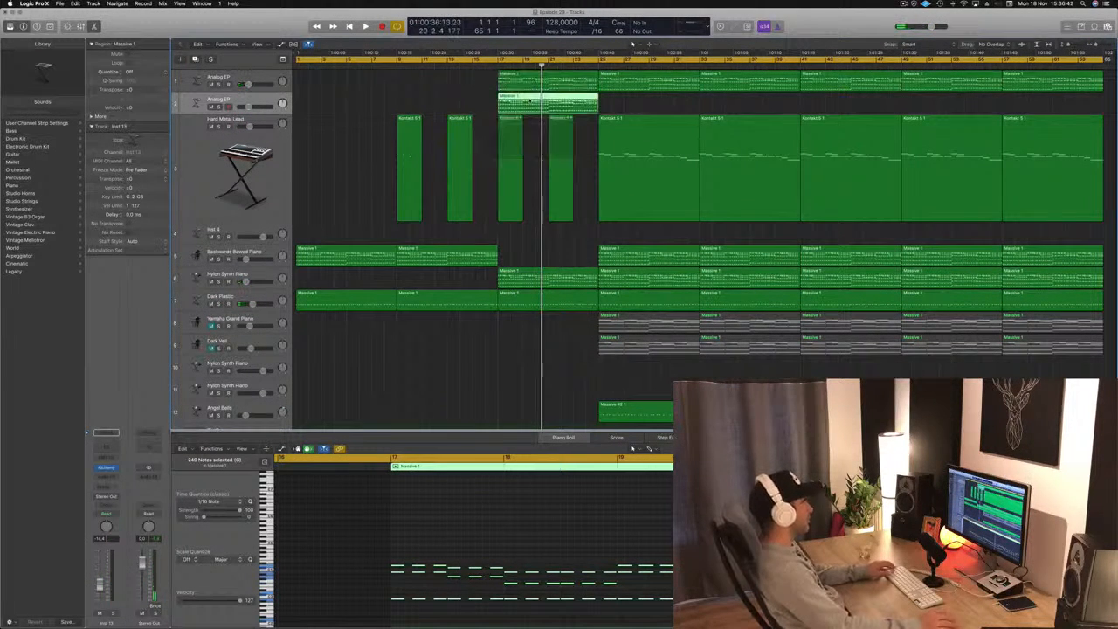
# Start the cycle range at bar 17 and load the Anthem Hook Lead preset in the duplicated track's Alchemy instrument, auditioning it.
pyautogui.moveTo(297, 58); pyautogui.dragTo(498, 58)
pyautogui.press('space')
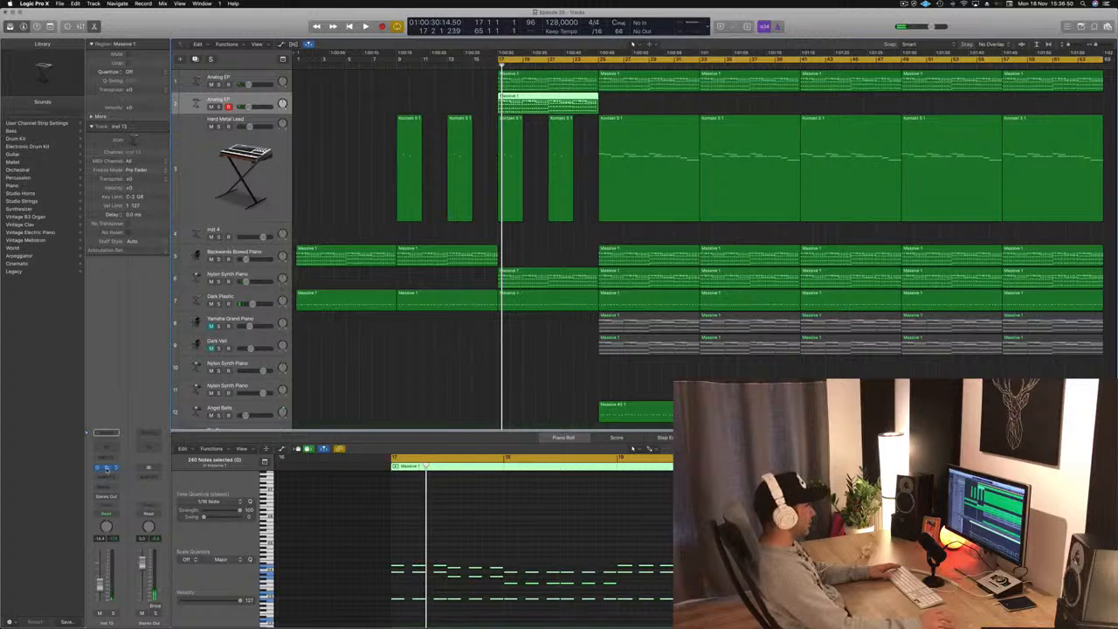
pyautogui.click(106, 468)
pyautogui.moveTo(307, 30); pyautogui.dragTo(444, 83)
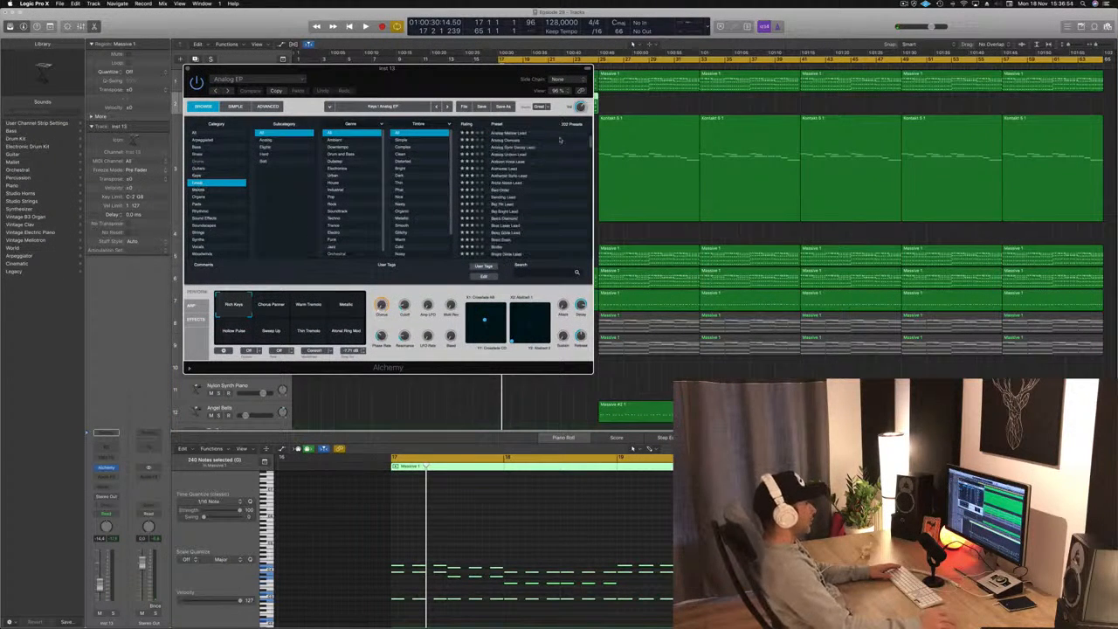
pyautogui.moveTo(479, 68); pyautogui.dragTo(915, 188)
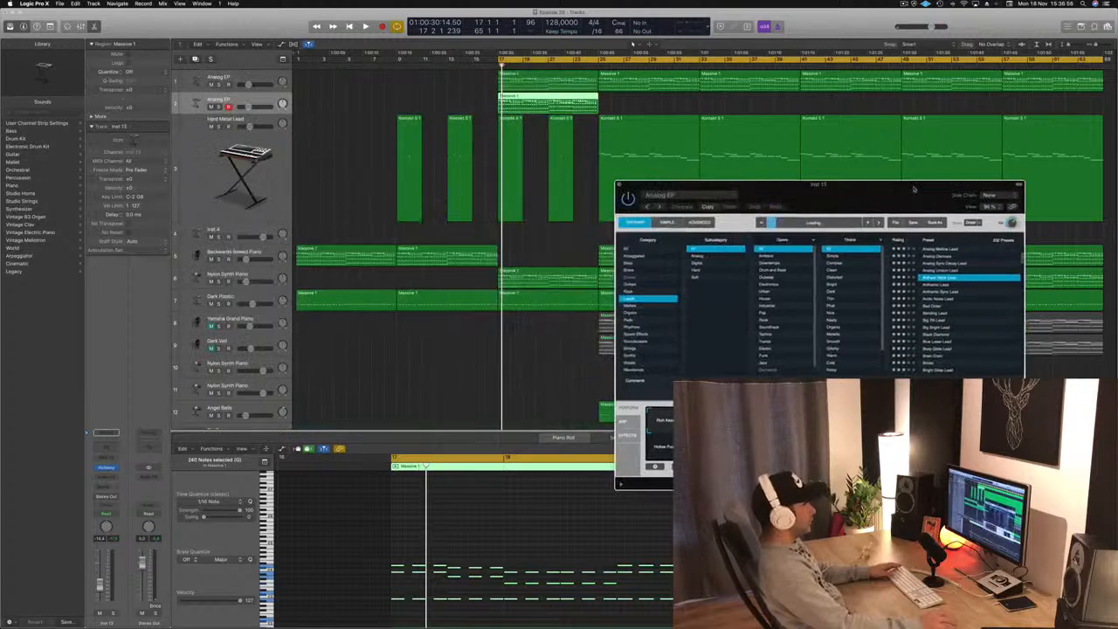
pyautogui.press('space')
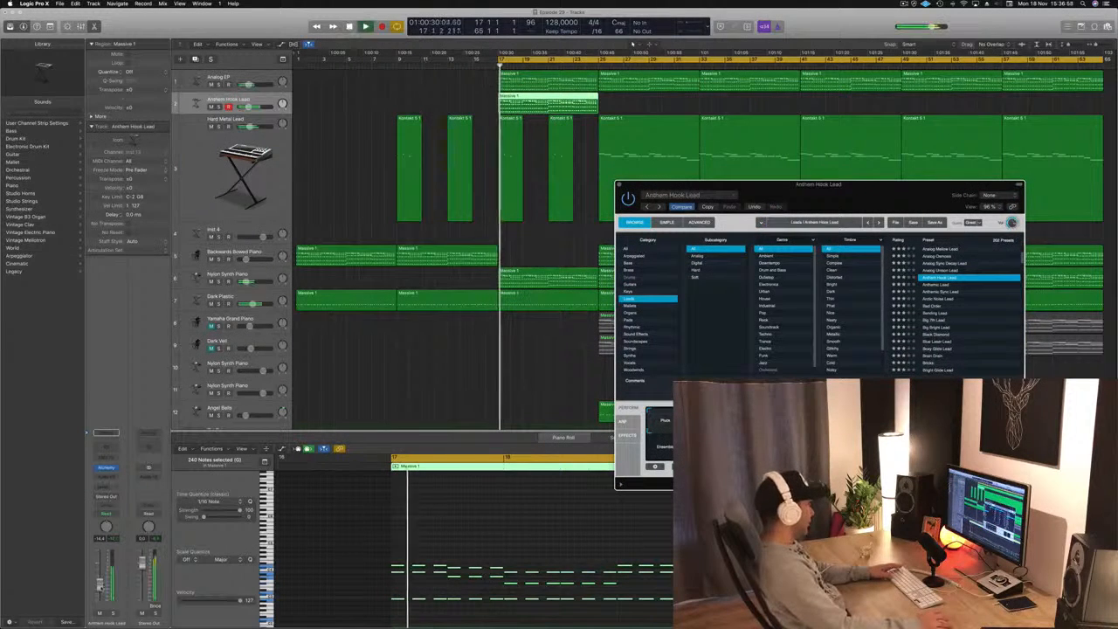
# Load the Anthemic Lead preset in Alchemy and raise the duplicated track's volume slightly during playback.
pyautogui.click(936, 285)
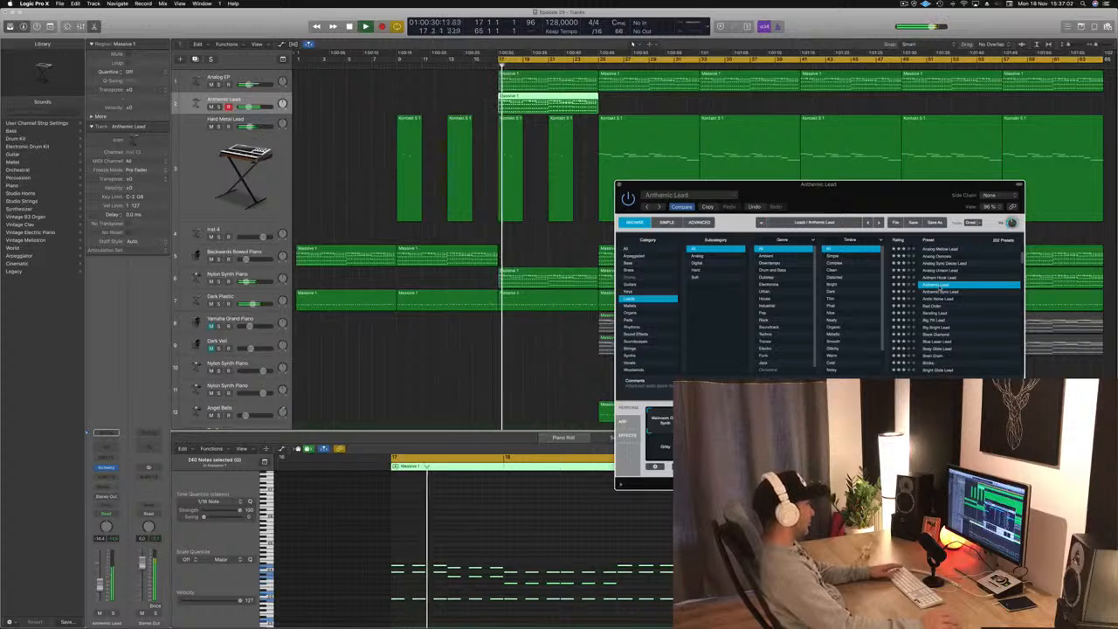
pyautogui.click(247, 440)
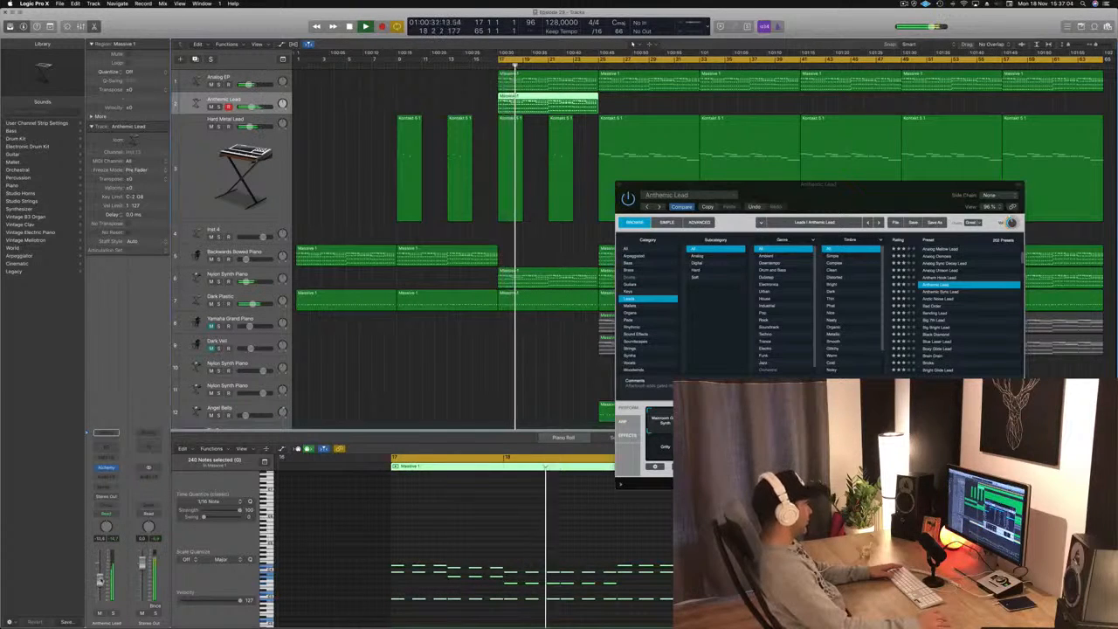
pyautogui.press('space')
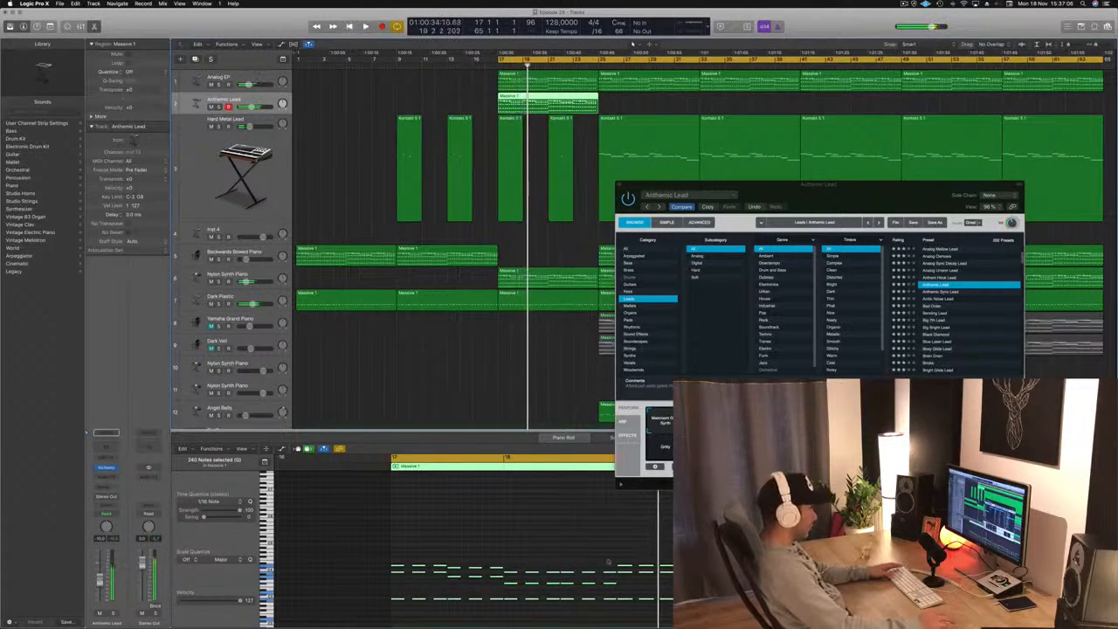
# Shorten all notes of the duplicated track's bar 17 region in the piano roll and play the result.
pyautogui.click(507, 536)
pyautogui.press('super+Left')
pyautogui.press('super+Left')
pyautogui.press('super+Left')
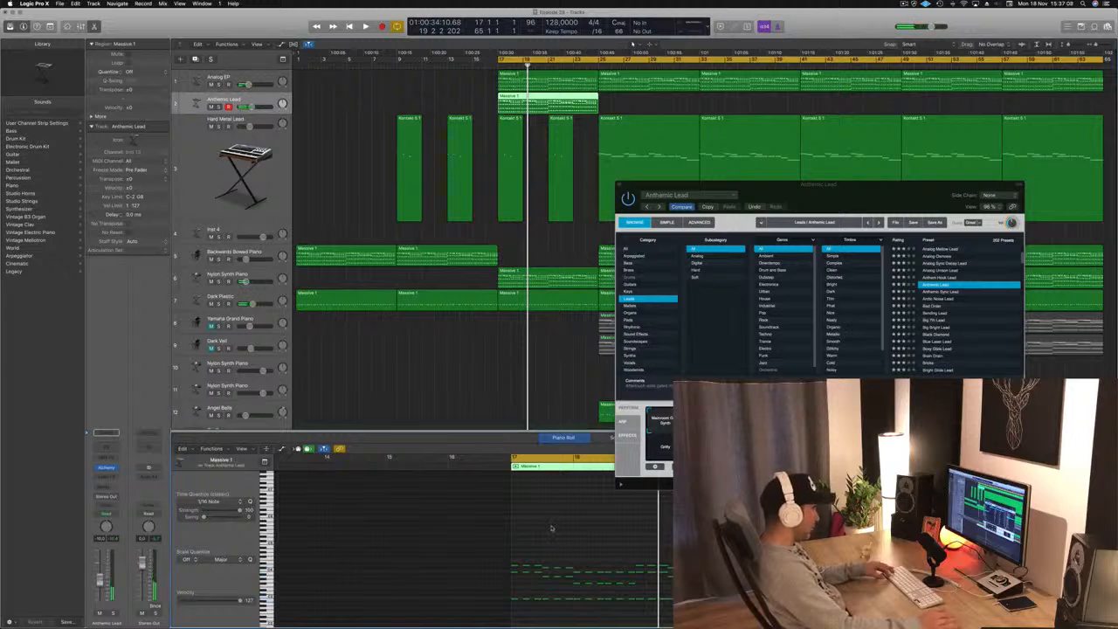
pyautogui.press('super+Right')
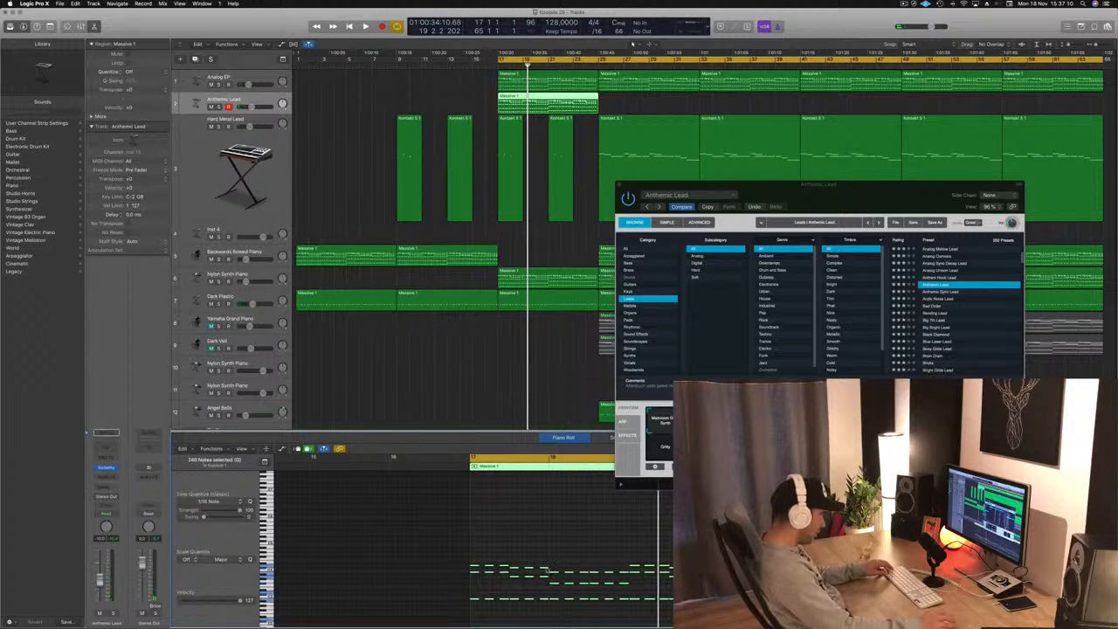
pyautogui.click(545, 568)
pyautogui.press('space')
pyautogui.press('super+Right')
pyautogui.press('super+Right')
pyautogui.press('super+Right')
pyautogui.press('super+Right')
pyautogui.press('super+Left')
pyautogui.press('super+Left')
pyautogui.press('super+Left')
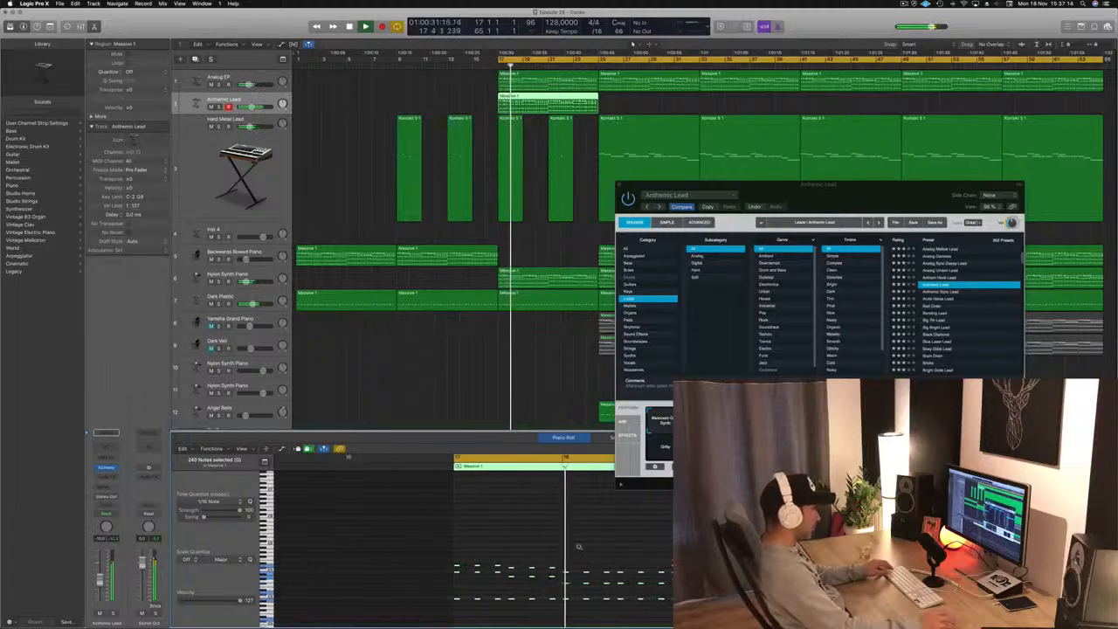
# Audition Alchemy lead presets from Anthemic Sync Lead through Bending Lead to Big 7th Lead, and lower the duplicated track's volume.
pyautogui.click(943, 292)
pyautogui.click(939, 300)
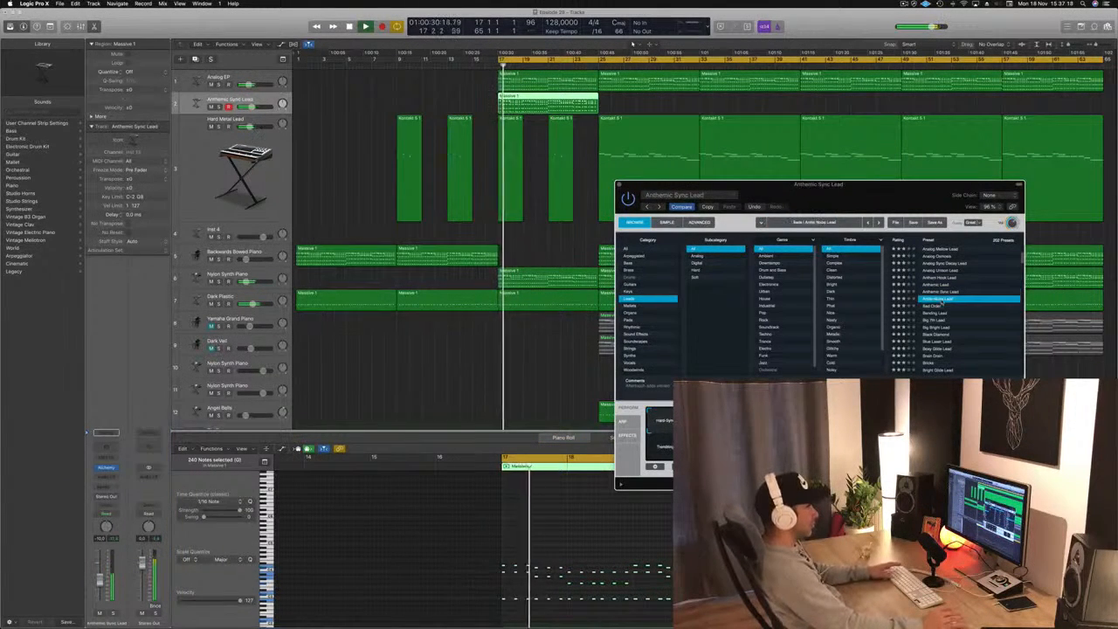
pyautogui.click(932, 314)
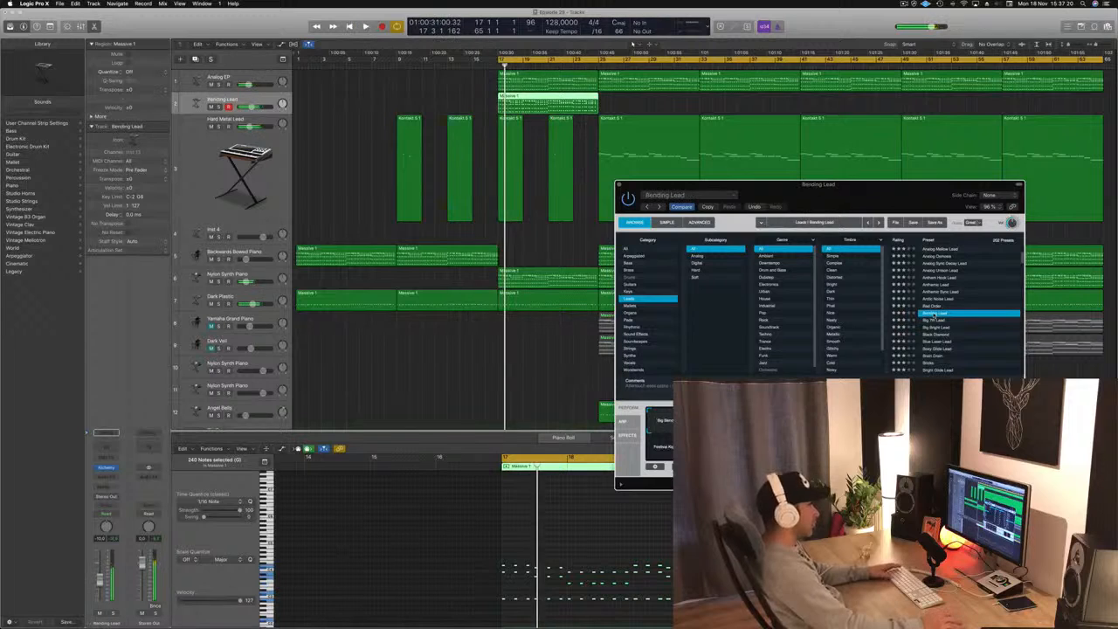
pyautogui.click(935, 321)
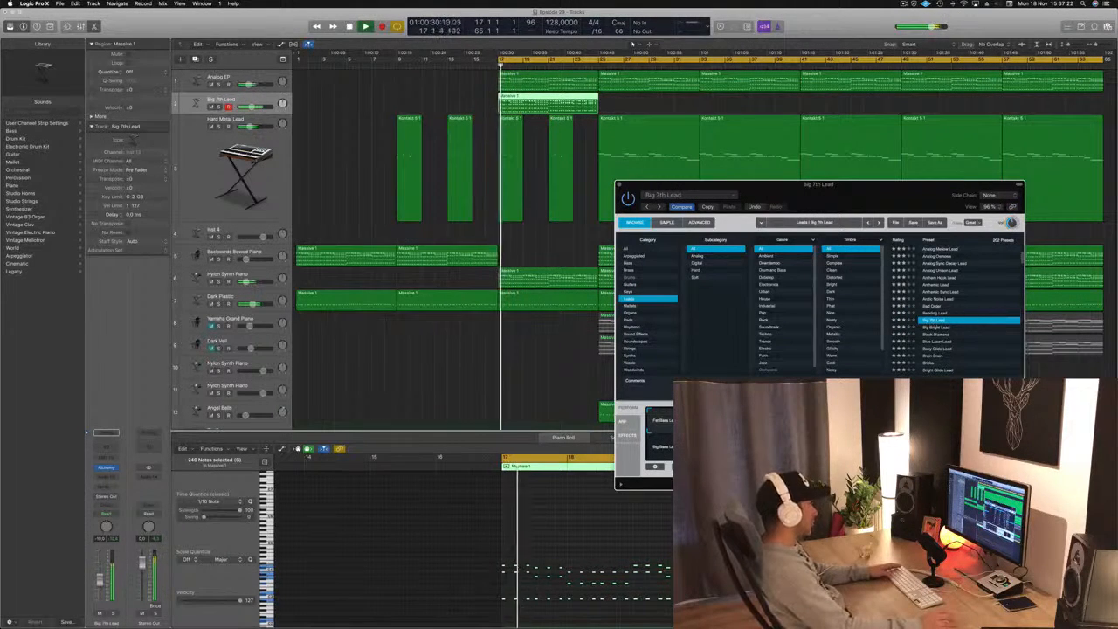
pyautogui.moveTo(99, 580); pyautogui.dragTo(101, 590)
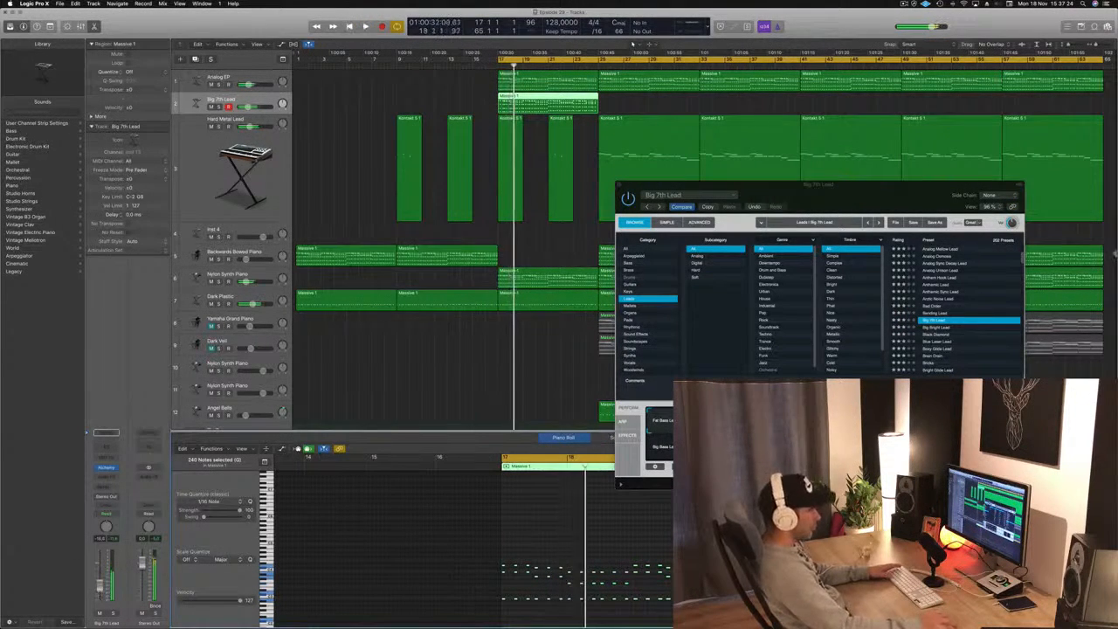
# Try the Black Diamond, Blue Laser Lead, Bricks and Burst Of Light presets on the duplicated track during playback.
pyautogui.click(948, 336)
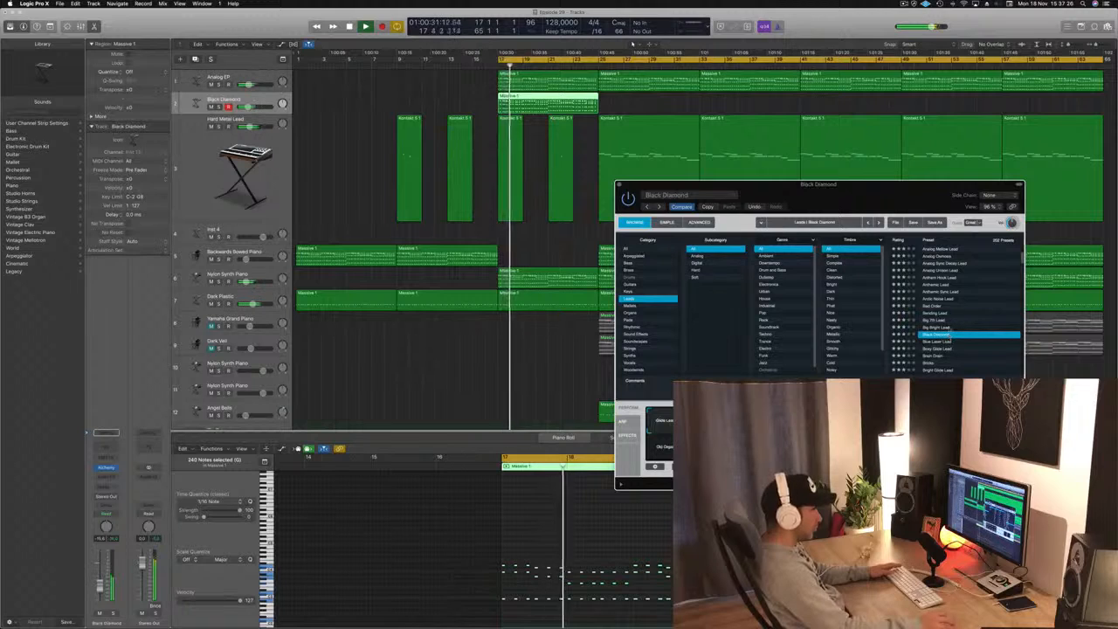
pyautogui.click(936, 341)
pyautogui.scroll(-3, 976, 301)
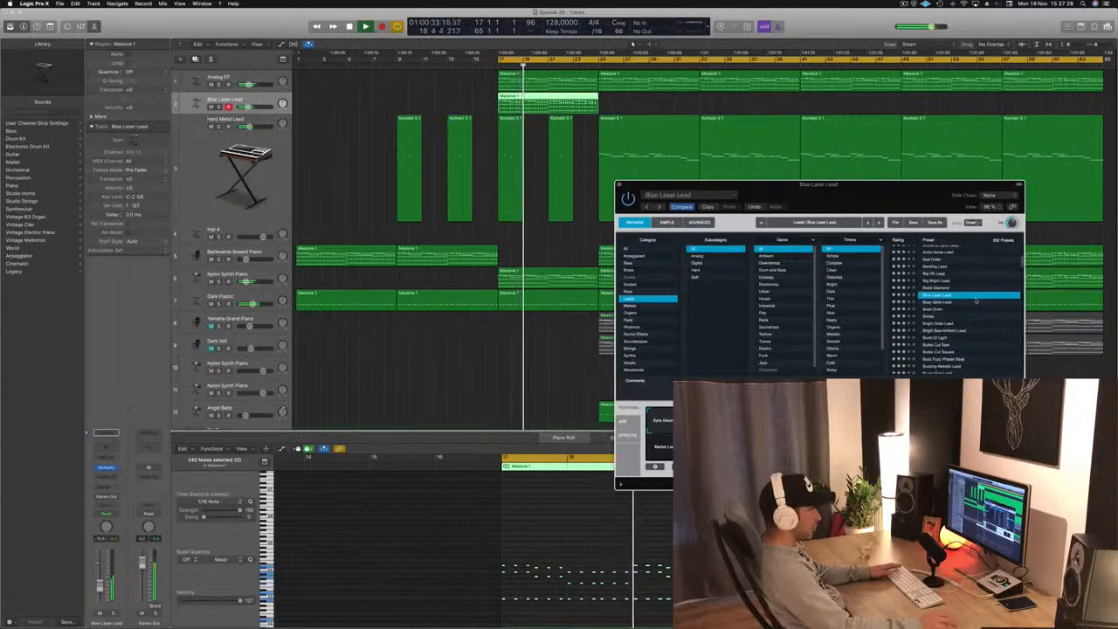
pyautogui.click(937, 316)
pyautogui.scroll(-2, 939, 315)
pyautogui.click(941, 310)
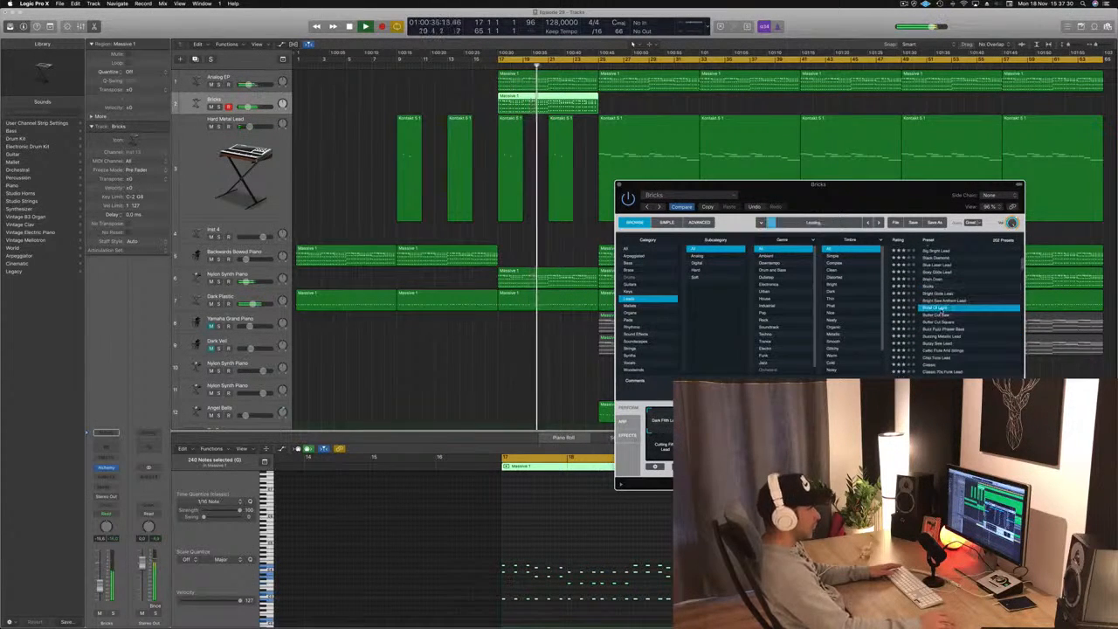
pyautogui.scroll(-4, 961, 323)
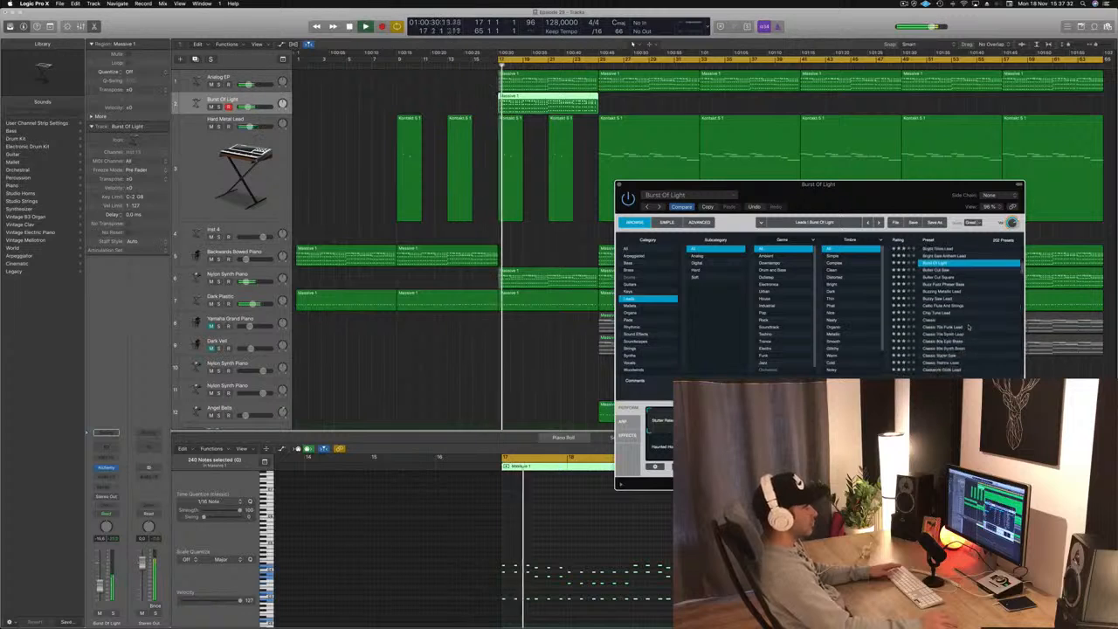
# Try the Chip Tune Lead, Classic and Crazy Diamond presets on the duplicated track during playback.
pyautogui.click(927, 306)
pyautogui.click(928, 313)
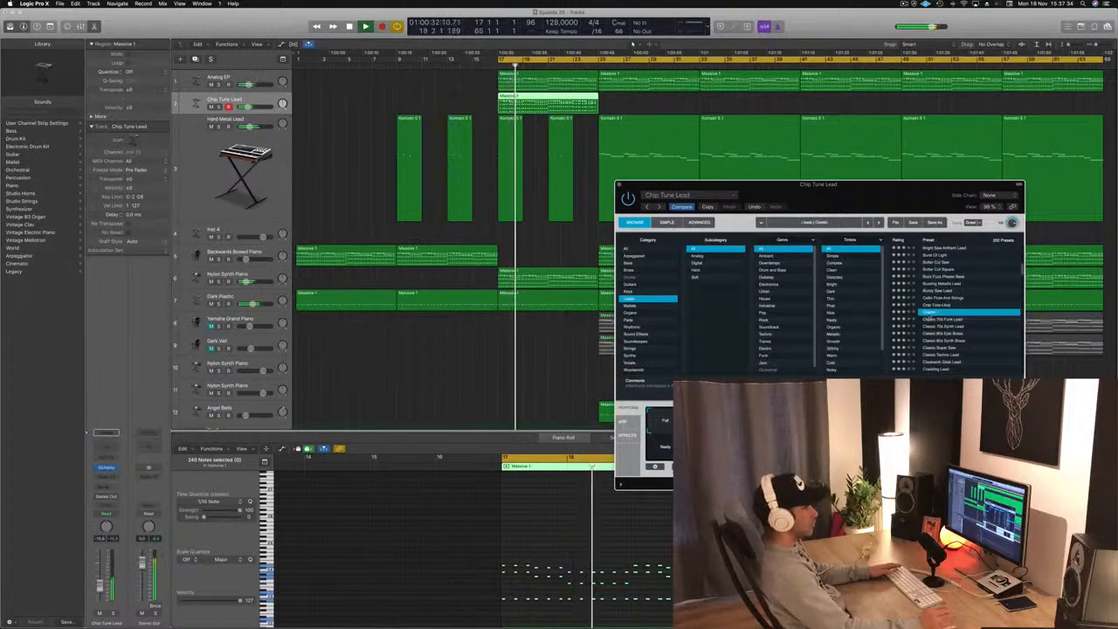
pyautogui.scroll(-5, 972, 306)
pyautogui.scroll(-2, 975, 301)
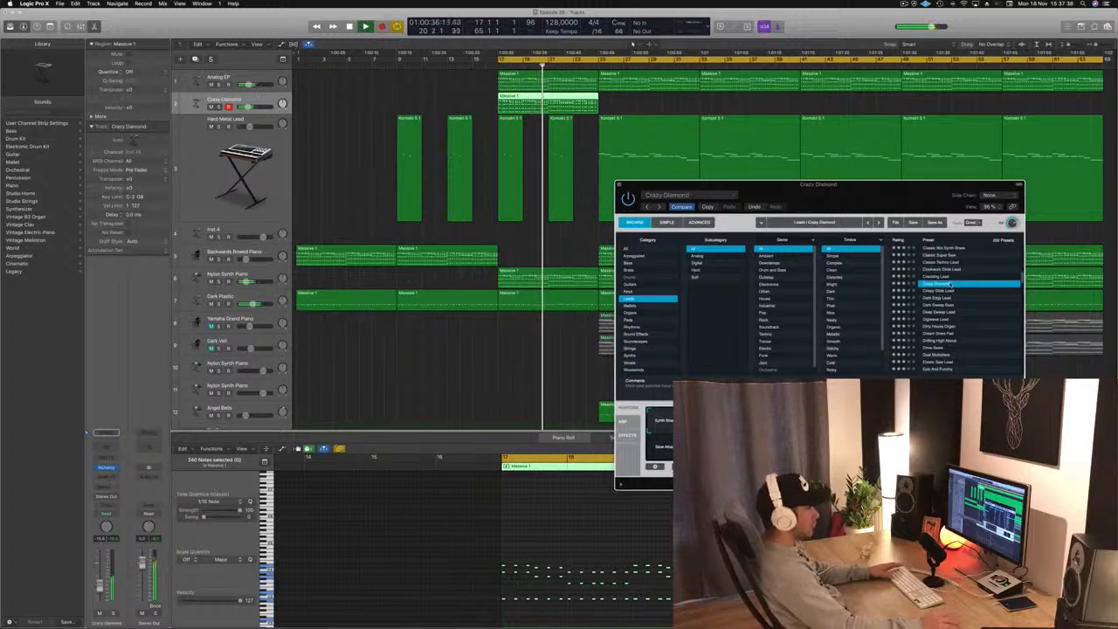
pyautogui.scroll(5, 955, 312)
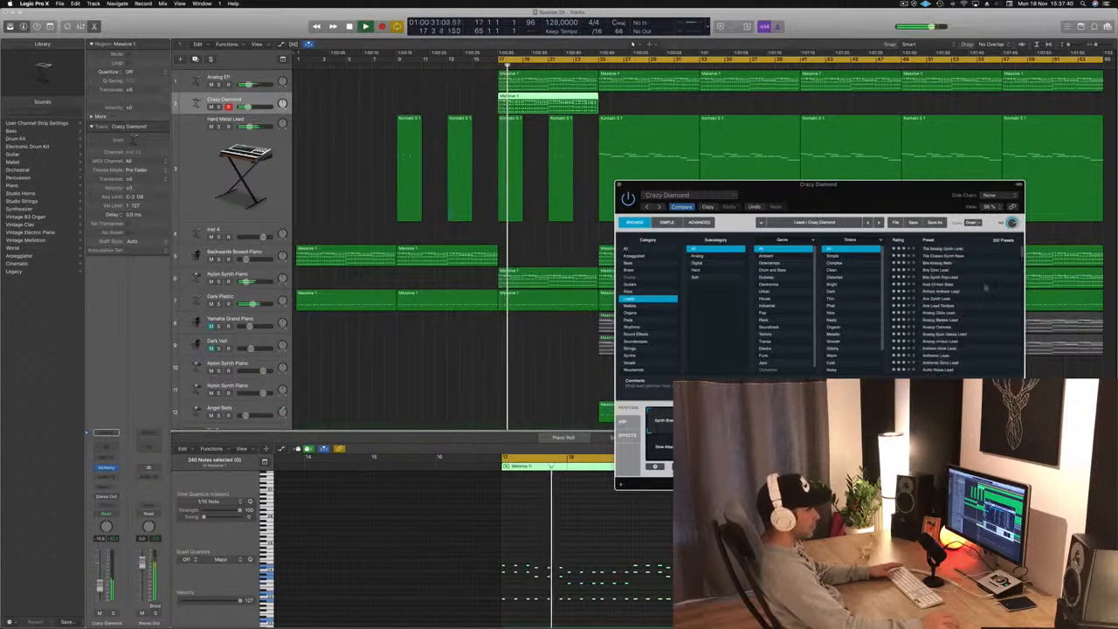
# Try the 80s Analog Bells, 80s Sync Lead, Acid Etched Bass, Ana Lead Toolbox and Analog Glide Lead presets on the duplicated track.
pyautogui.click(939, 263)
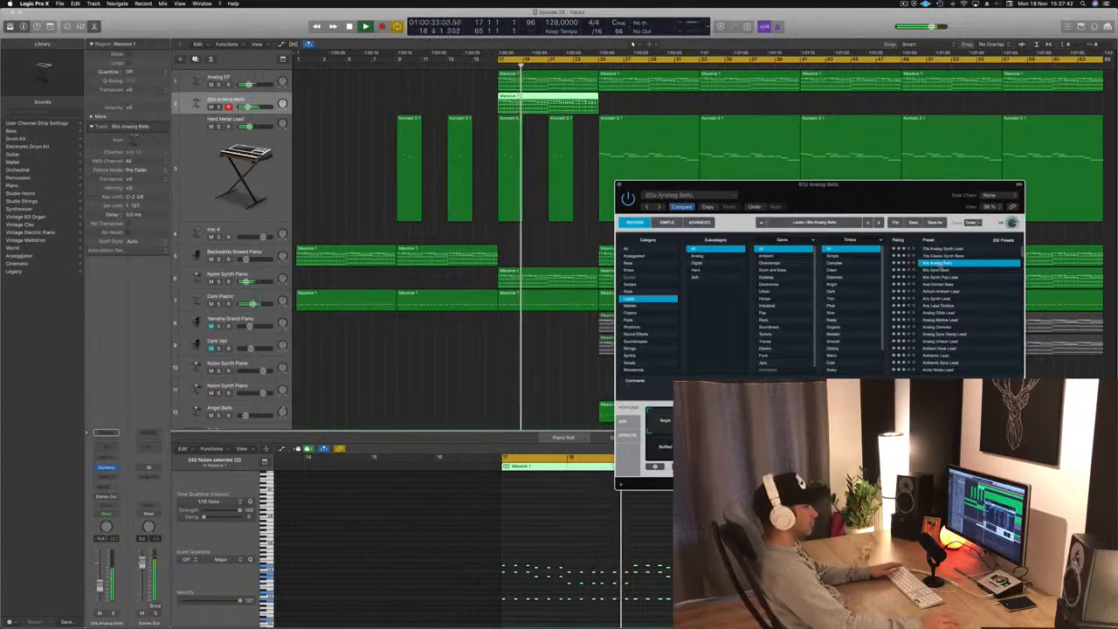
pyautogui.click(939, 269)
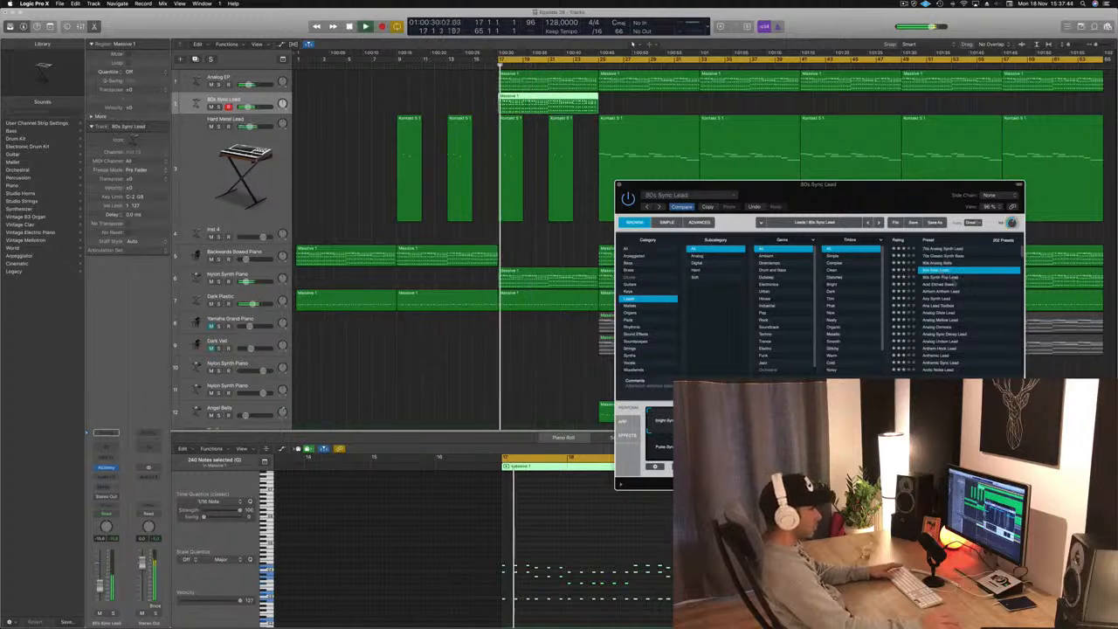
pyautogui.click(945, 285)
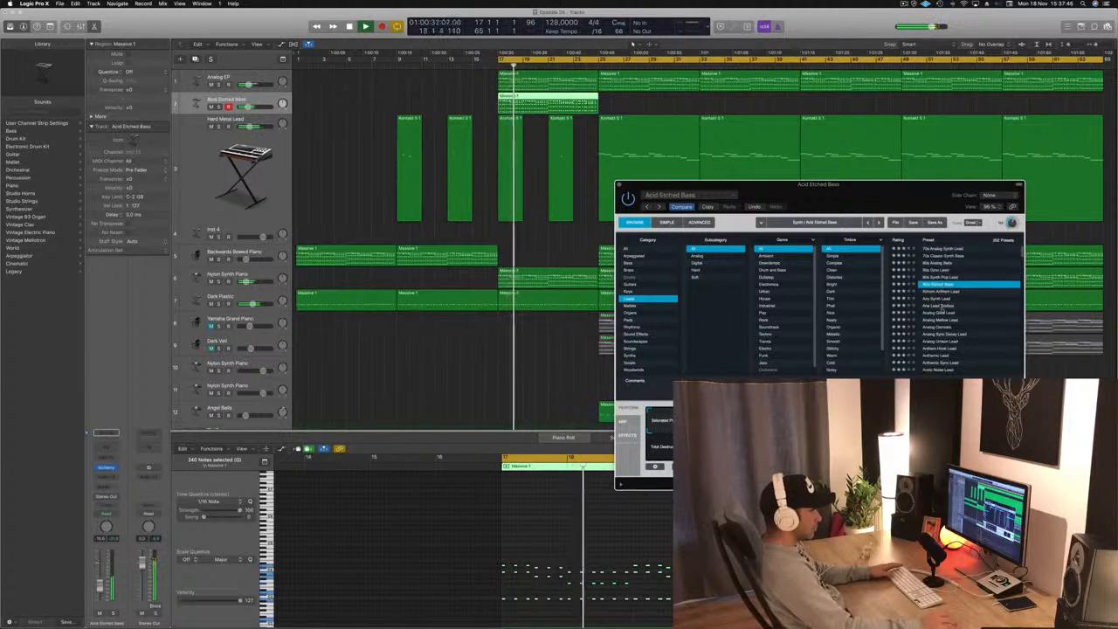
pyautogui.click(944, 306)
pyautogui.click(946, 314)
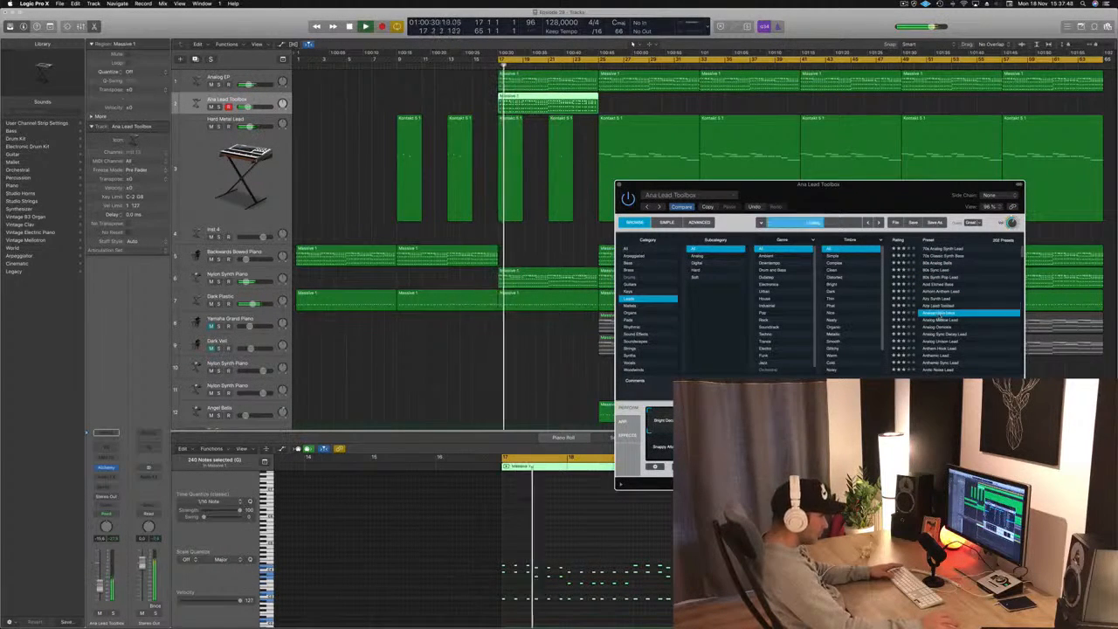
# Filter the lead presets by the Bright timbre, audition Analog Osmosis and Analog Sync Decay Lead, and load Anthemic Lead.
pyautogui.scroll(-5, 852, 290)
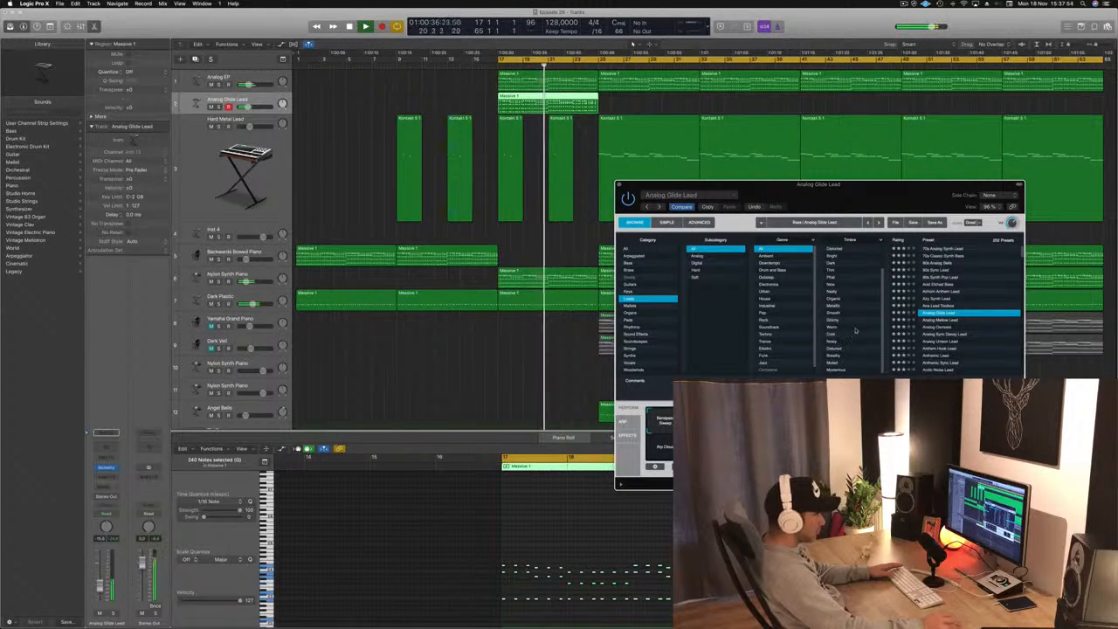
pyautogui.scroll(4, 856, 278)
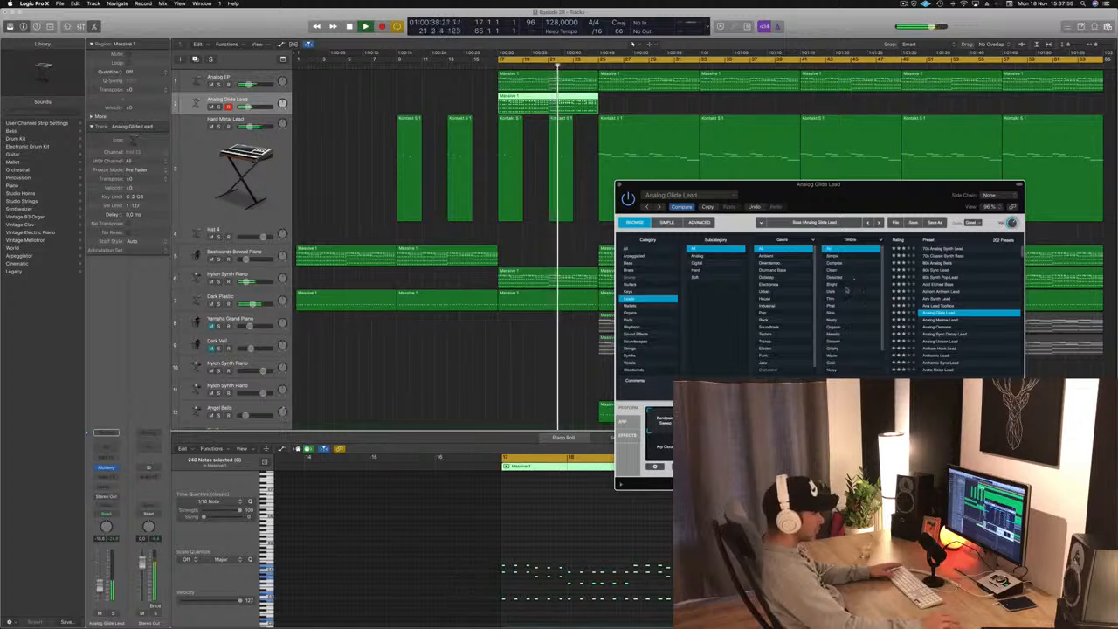
pyautogui.click(834, 284)
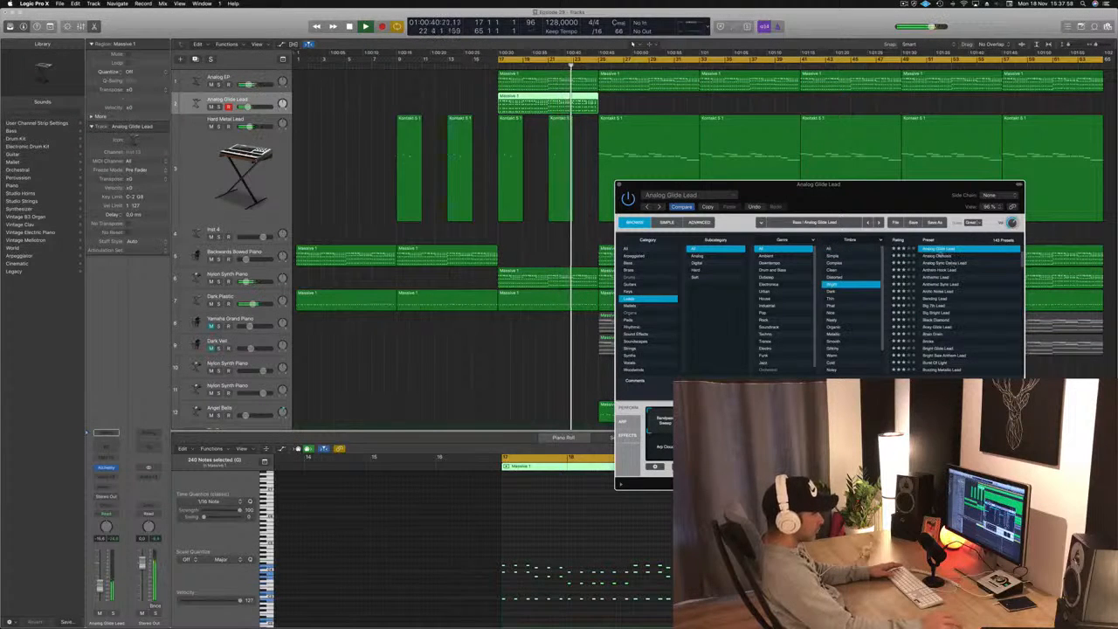
pyautogui.click(946, 256)
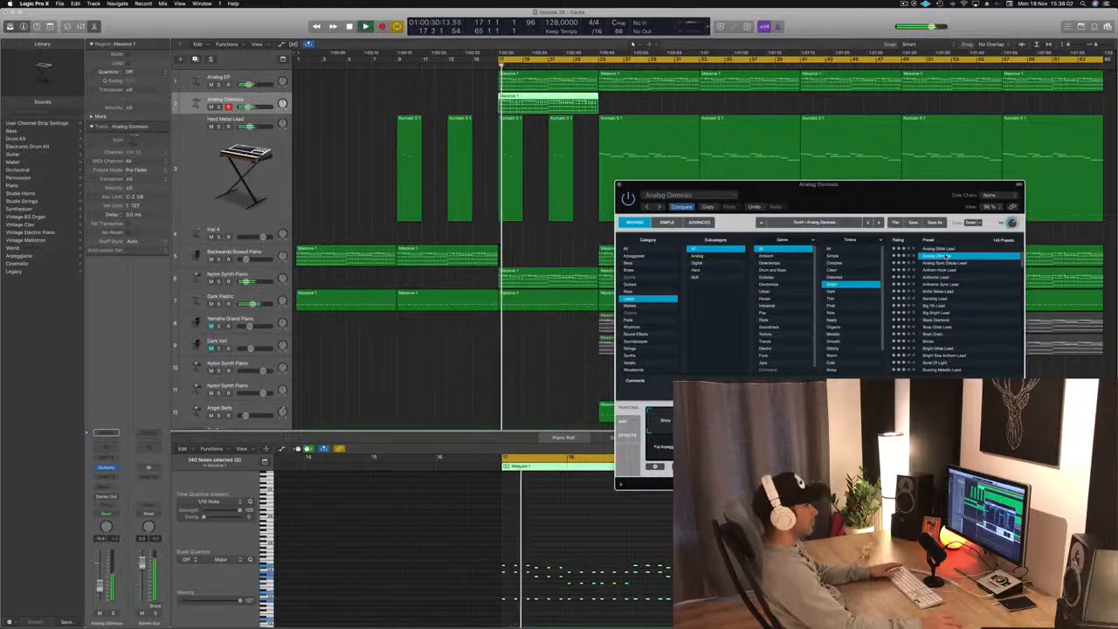
pyautogui.click(939, 263)
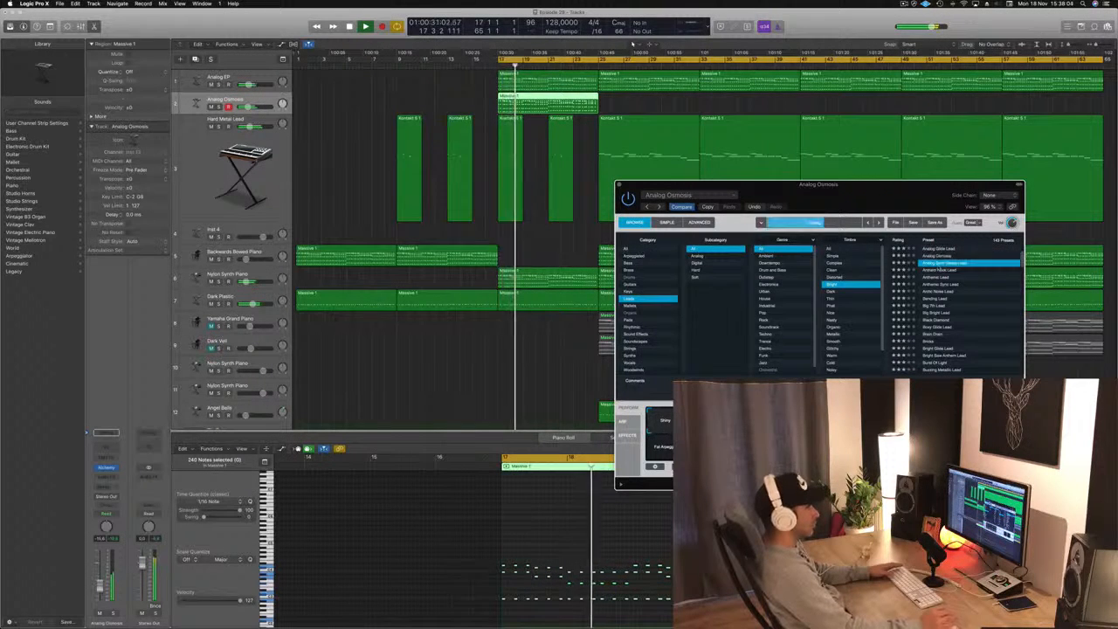
pyautogui.click(938, 277)
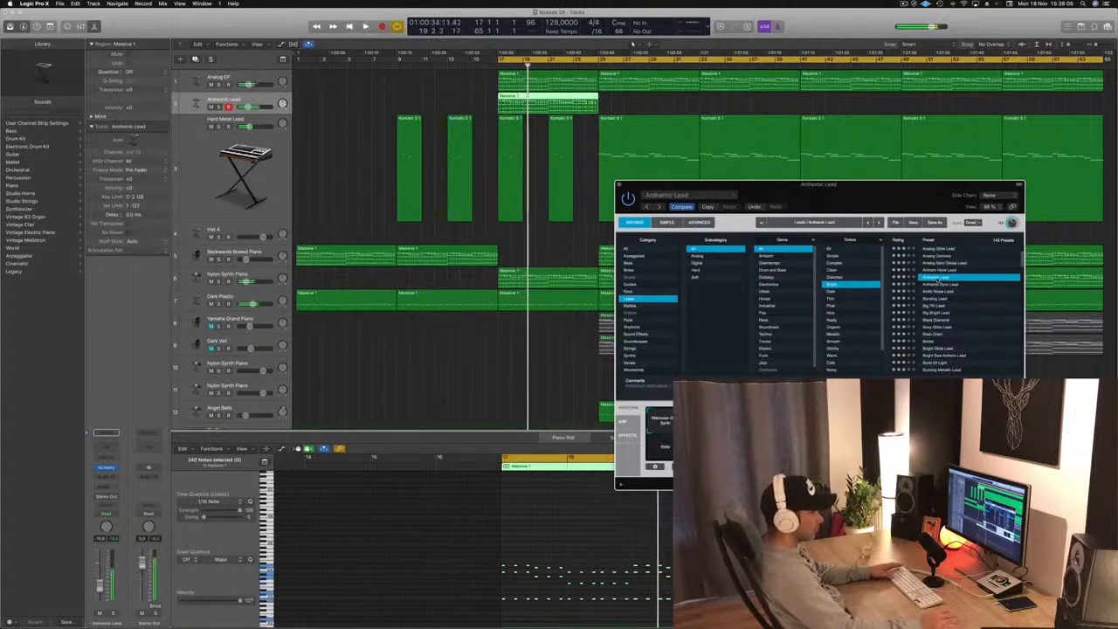
# Send the Anthemic Lead track to Bus 20 and adjust the send level during playback.
pyautogui.press('space')
pyautogui.click(101, 585)
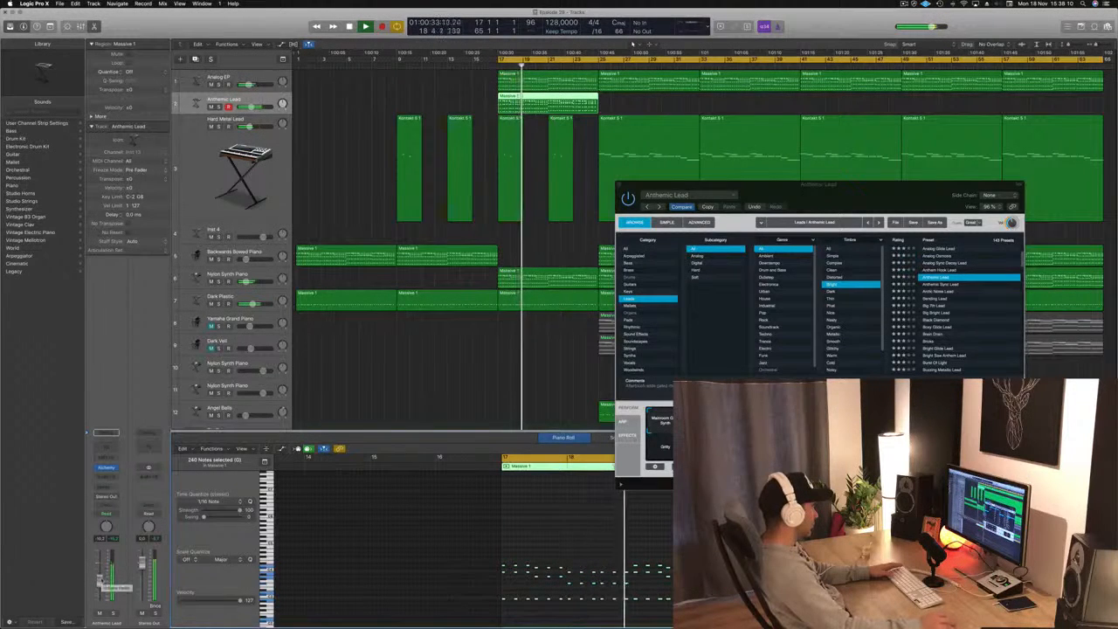
pyautogui.click(106, 488)
pyautogui.moveTo(104, 503)
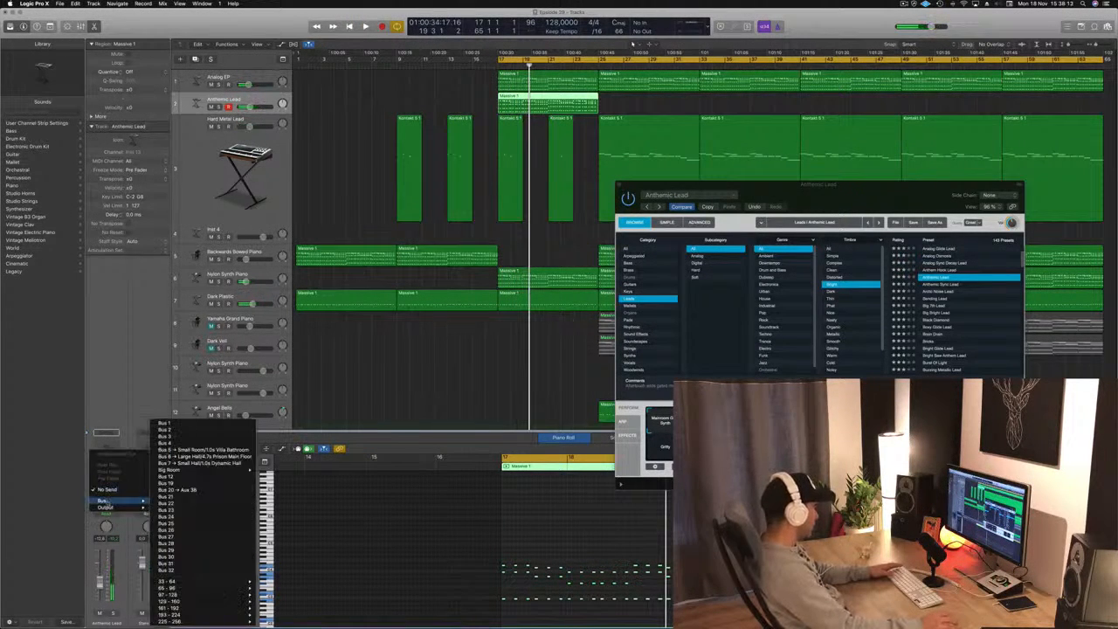
pyautogui.click(179, 490)
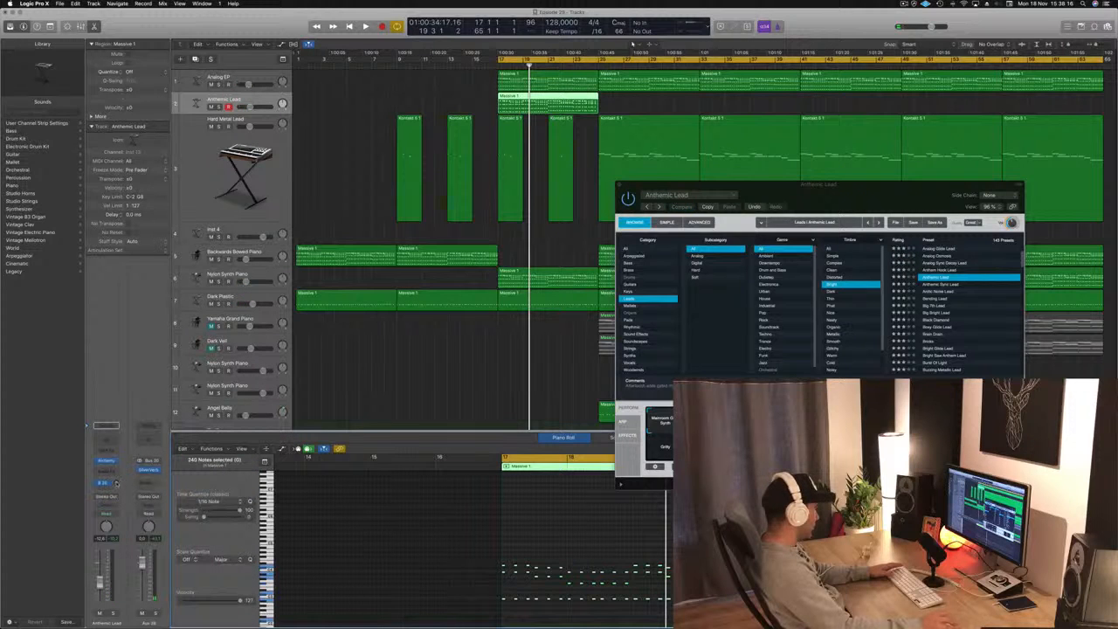
pyautogui.press('space')
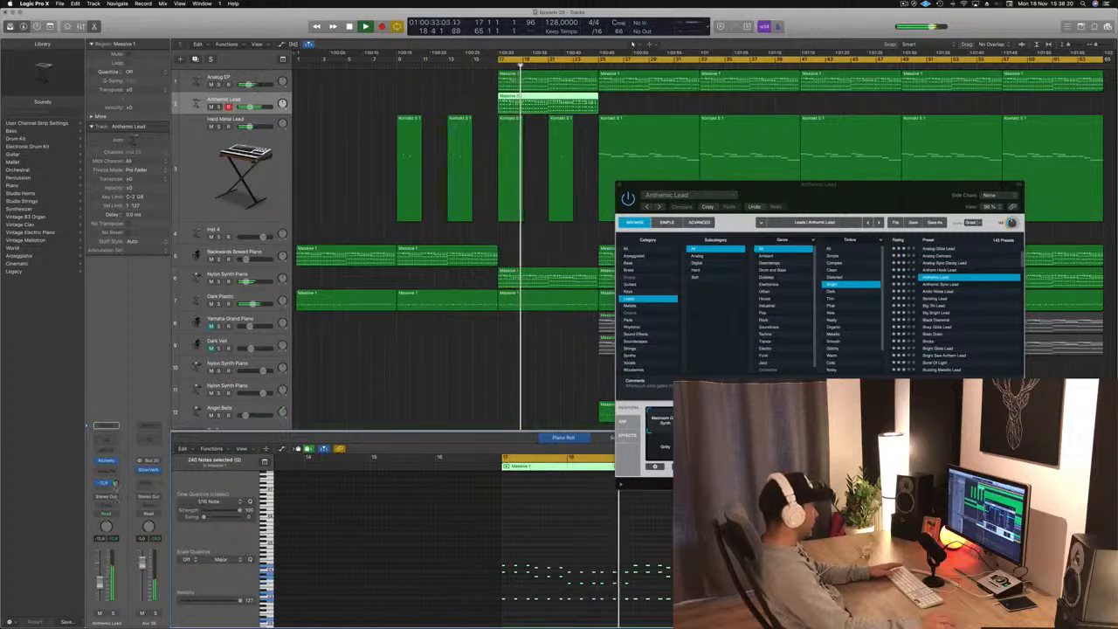
pyautogui.moveTo(1011, 223); pyautogui.dragTo(1012, 225)
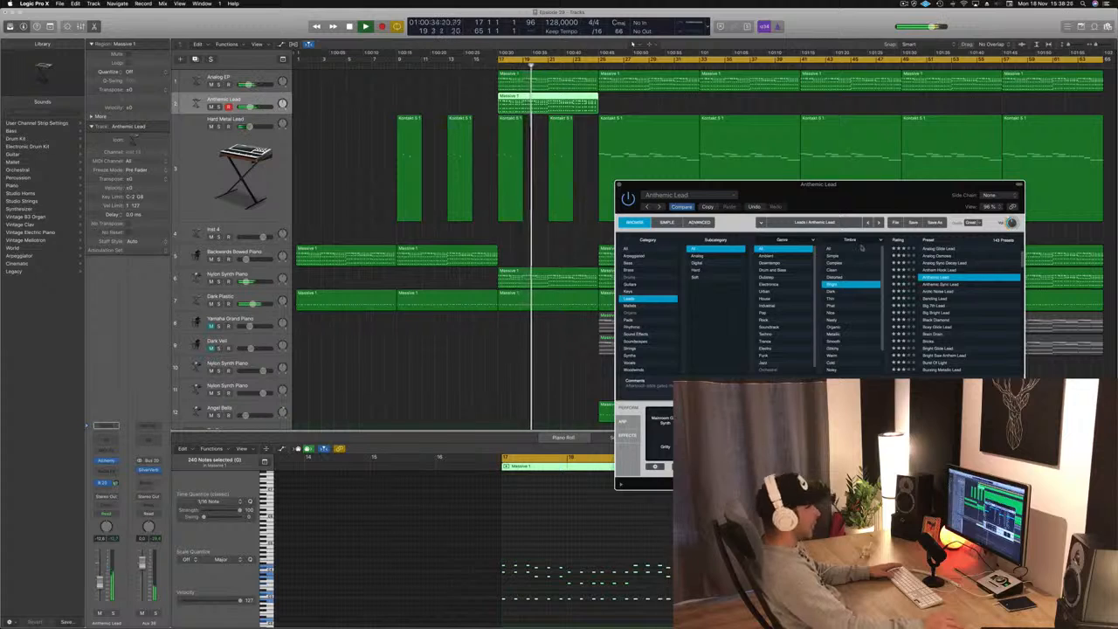
# Audition the Gritty, Epic Synth, Pumping Sidechain and Thick Crunchy Synth variations, return to Big Pluck, and lower the Anthemic Lead track to about -14.4 dB.
pyautogui.moveTo(903, 195); pyautogui.dragTo(725, 185)
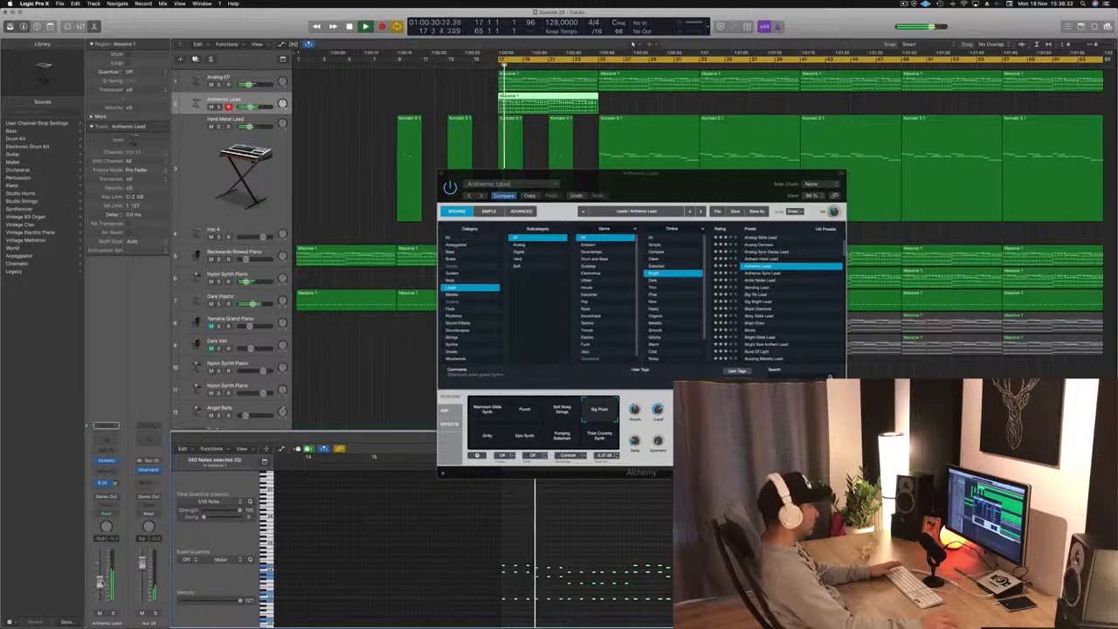
pyautogui.click(483, 441)
pyautogui.click(527, 438)
pyautogui.click(562, 439)
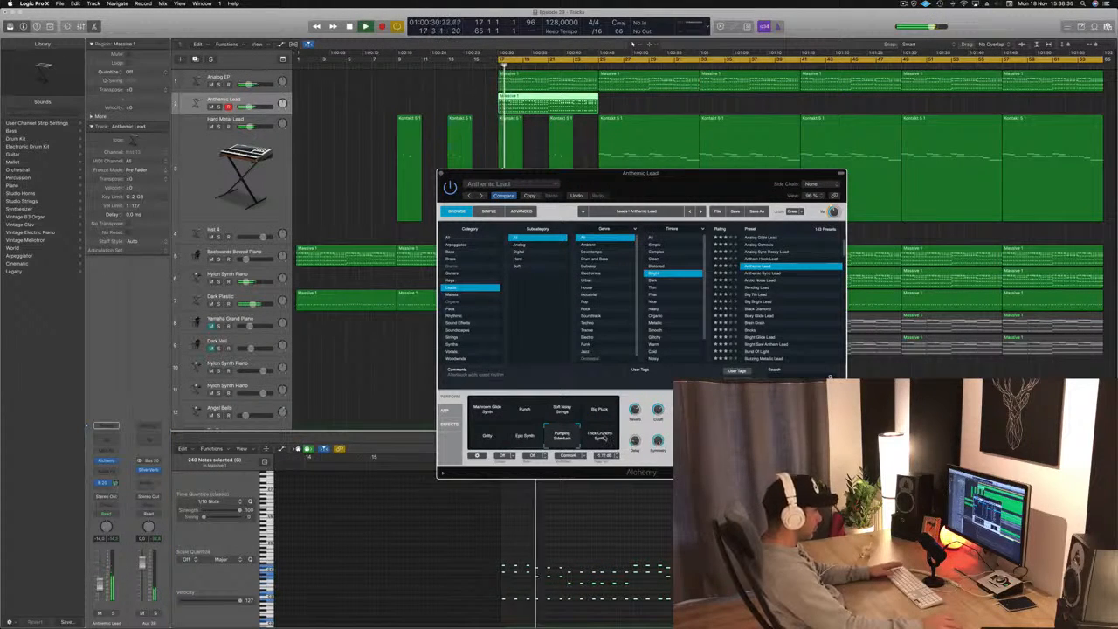
pyautogui.click(601, 435)
pyautogui.click(599, 416)
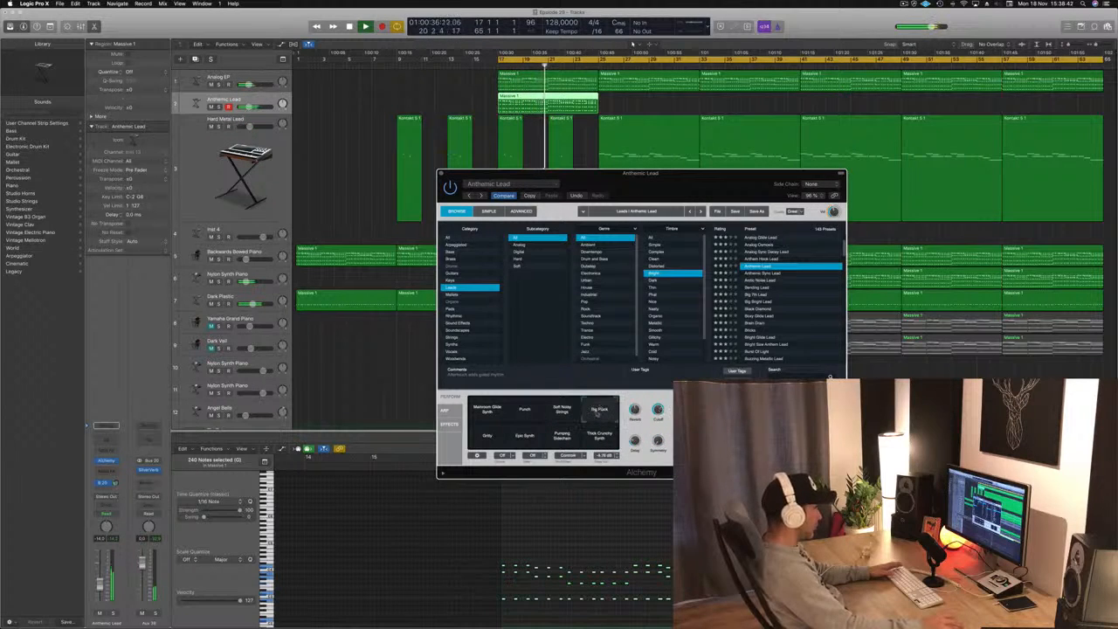
pyautogui.moveTo(100, 586); pyautogui.dragTo(99, 612)
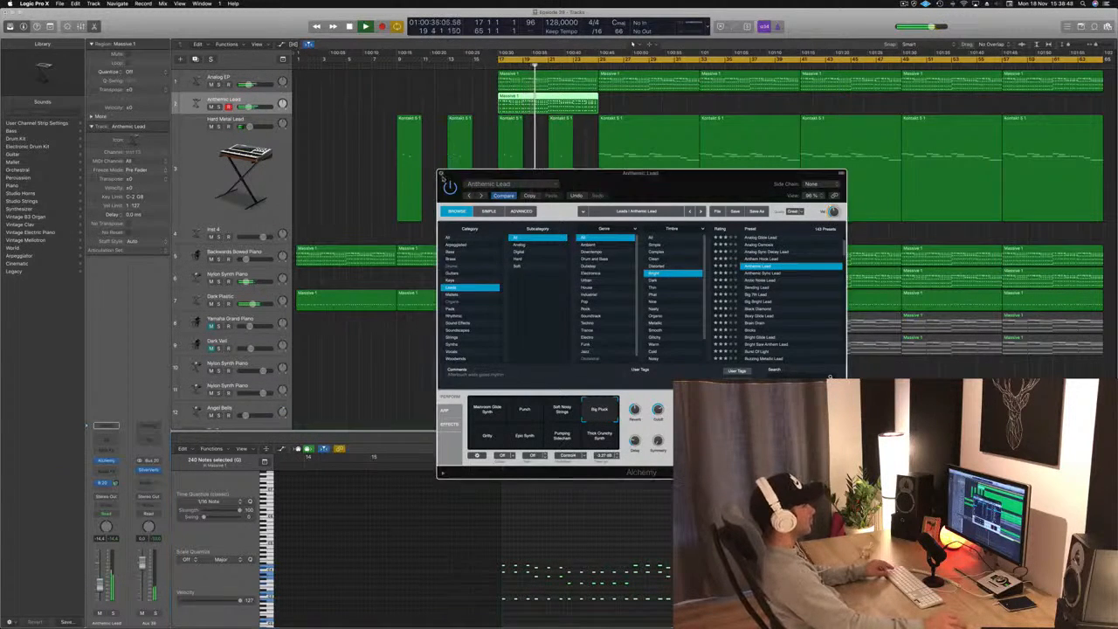
pyautogui.click(442, 174)
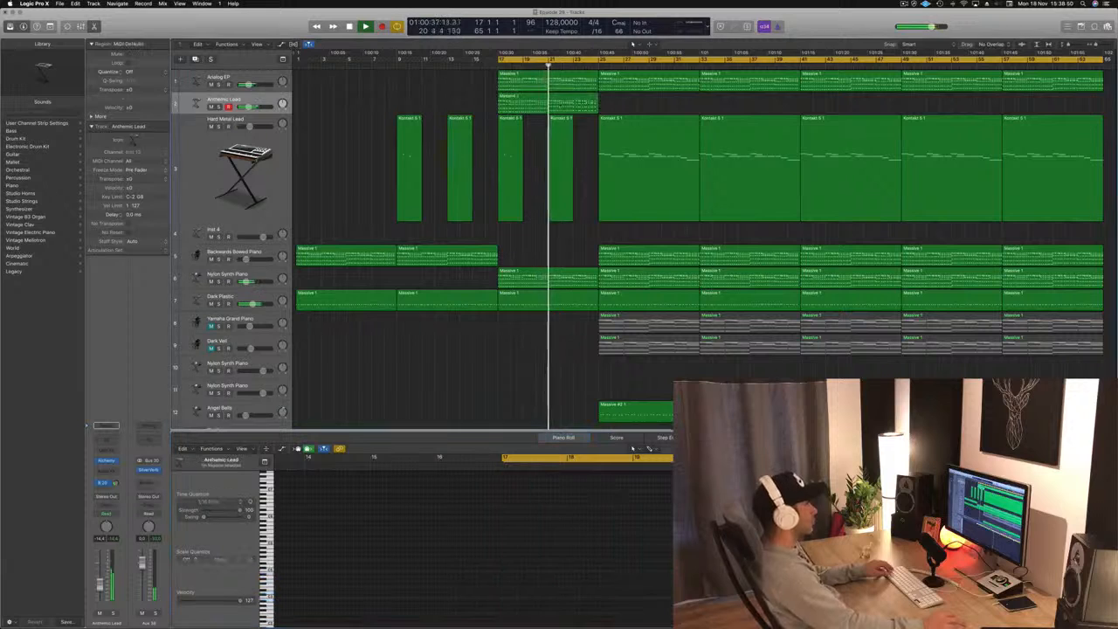
# Copy the Anthemic Lead region from bar 17 to bar 25 and delete the Hard Metal Lead region at bar 25.
pyautogui.moveTo(543, 105); pyautogui.dragTo(645, 110)
pyautogui.click(663, 171)
pyautogui.press('Delete')
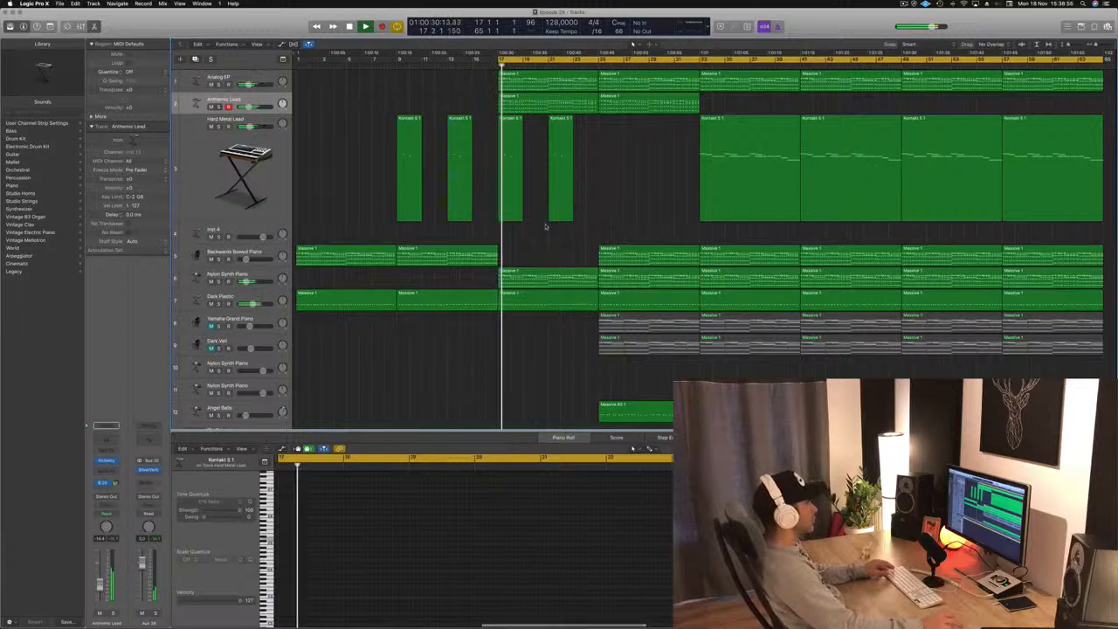
pyautogui.press('super+Up')
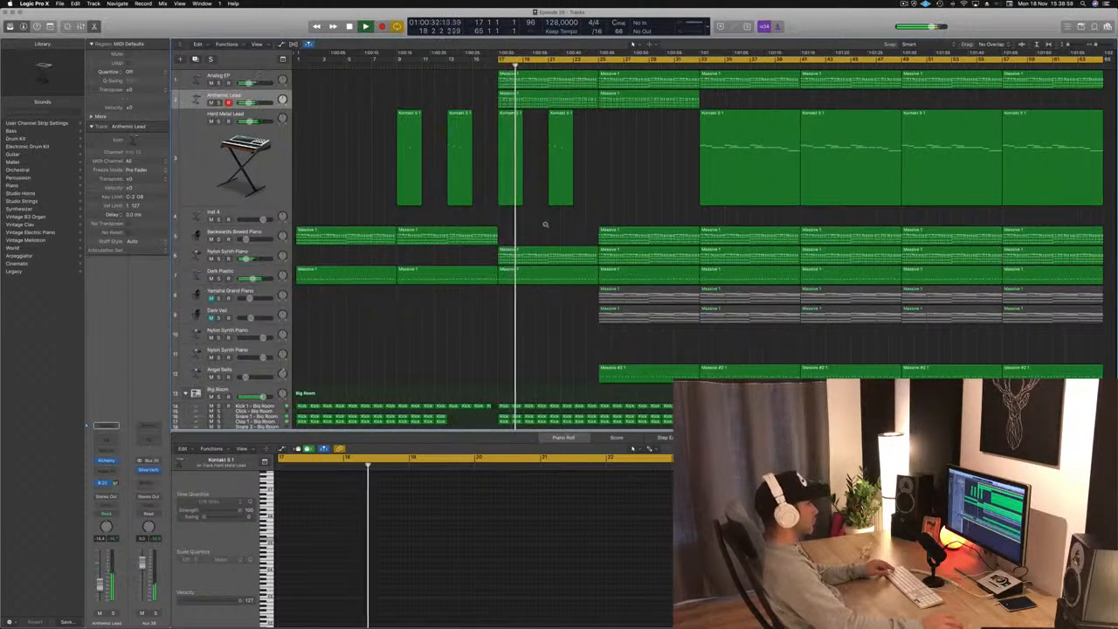
# Unmute the Yamaha Grand Piano track and replay the section from bar 17.
pyautogui.press('space')
pyautogui.press('space')
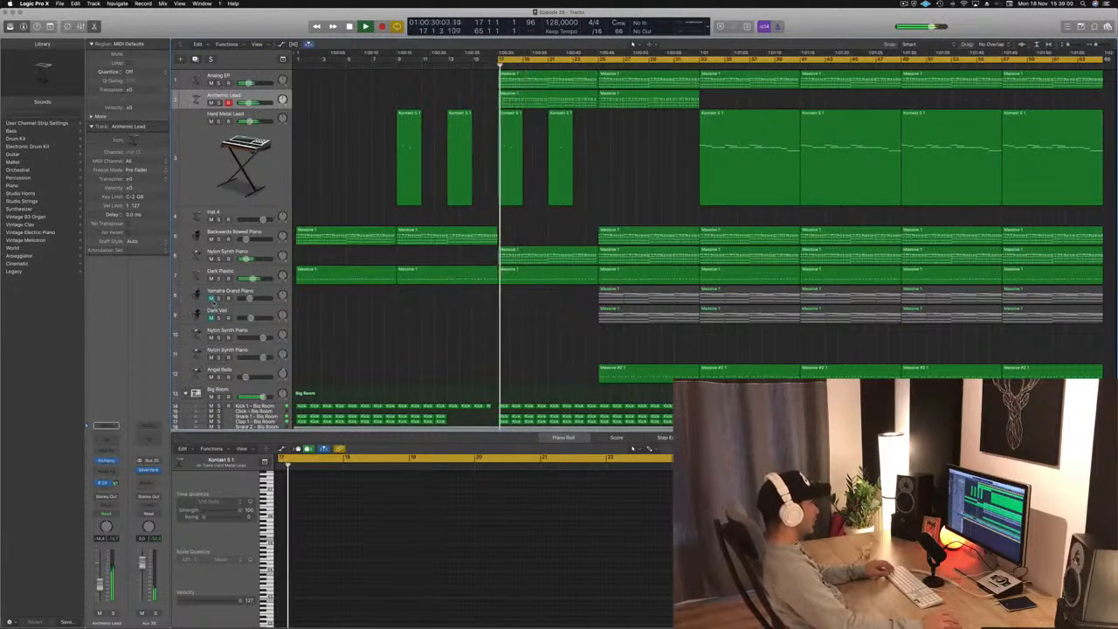
pyautogui.click(211, 299)
pyautogui.press('space')
pyautogui.press('space')
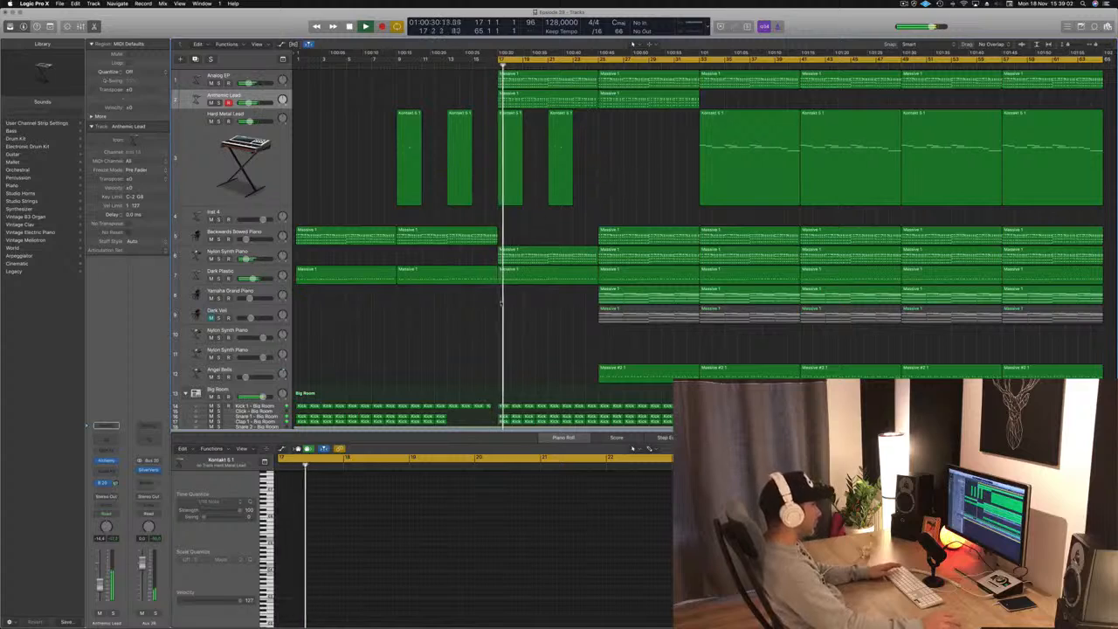
# Lower the Perc 1 track of the Big Room kit to about -14.8 dB during playback.
pyautogui.scroll(-5, 458, 251)
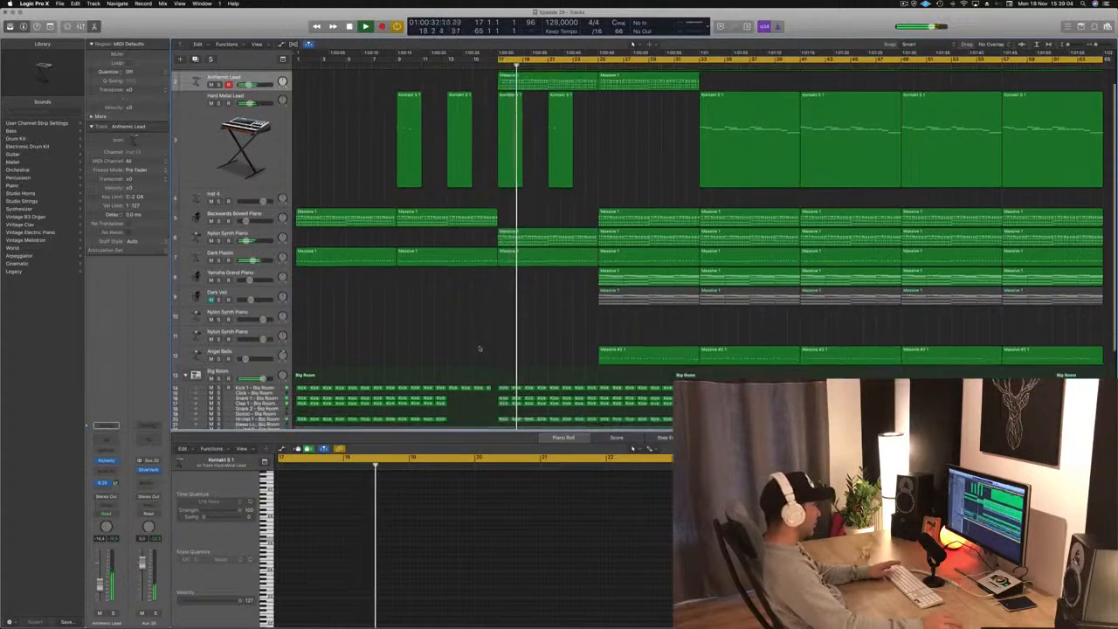
pyautogui.scroll(-2, 459, 251)
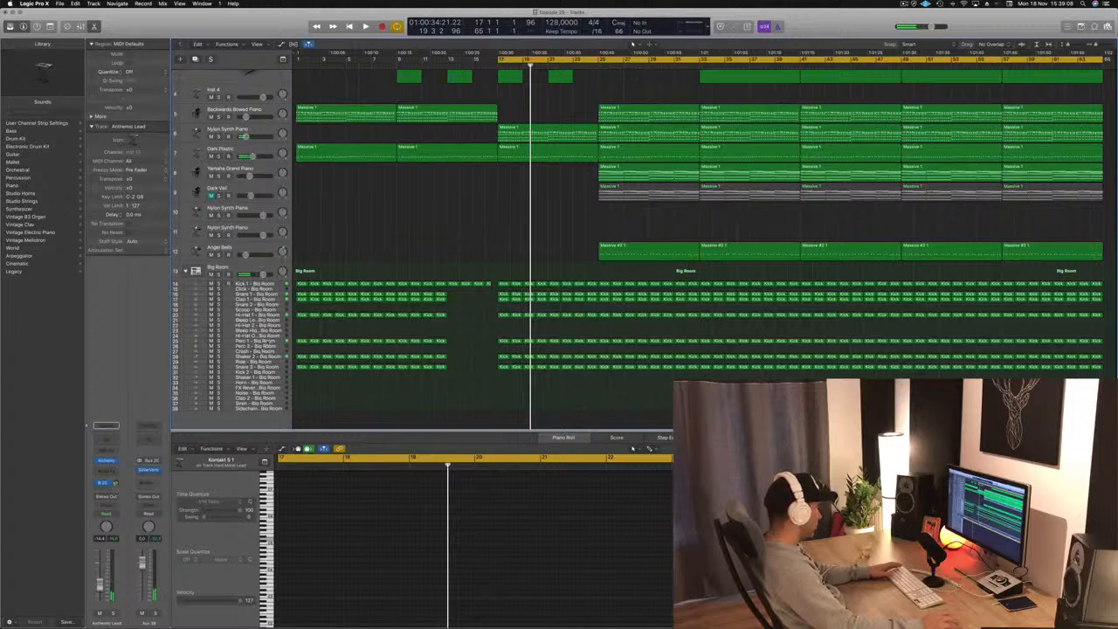
pyautogui.click(253, 340)
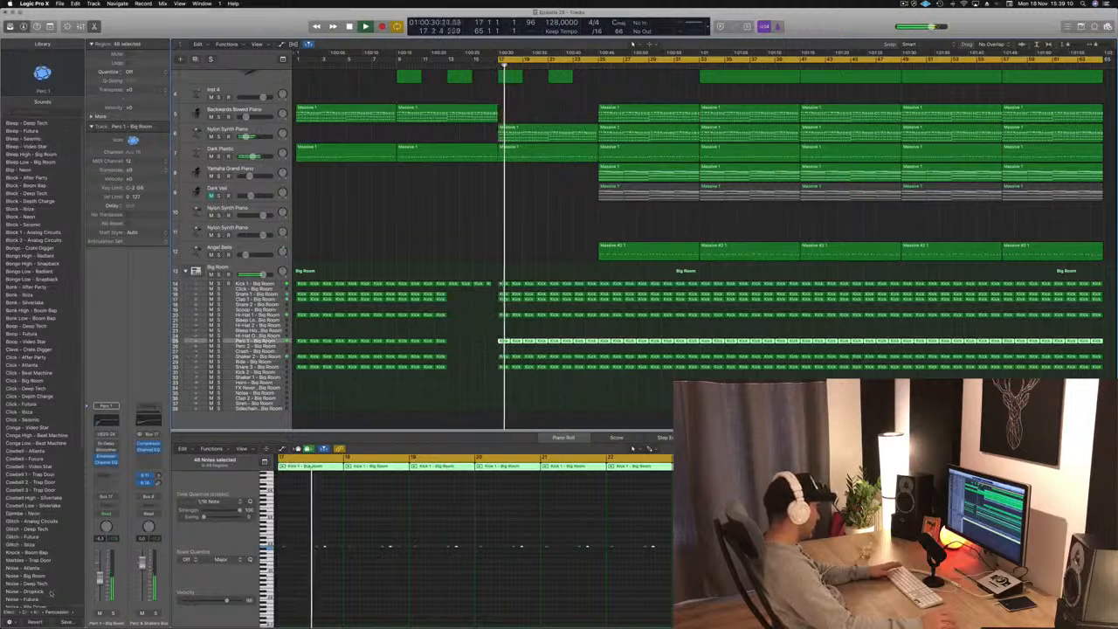
pyautogui.press('space')
pyautogui.press('space')
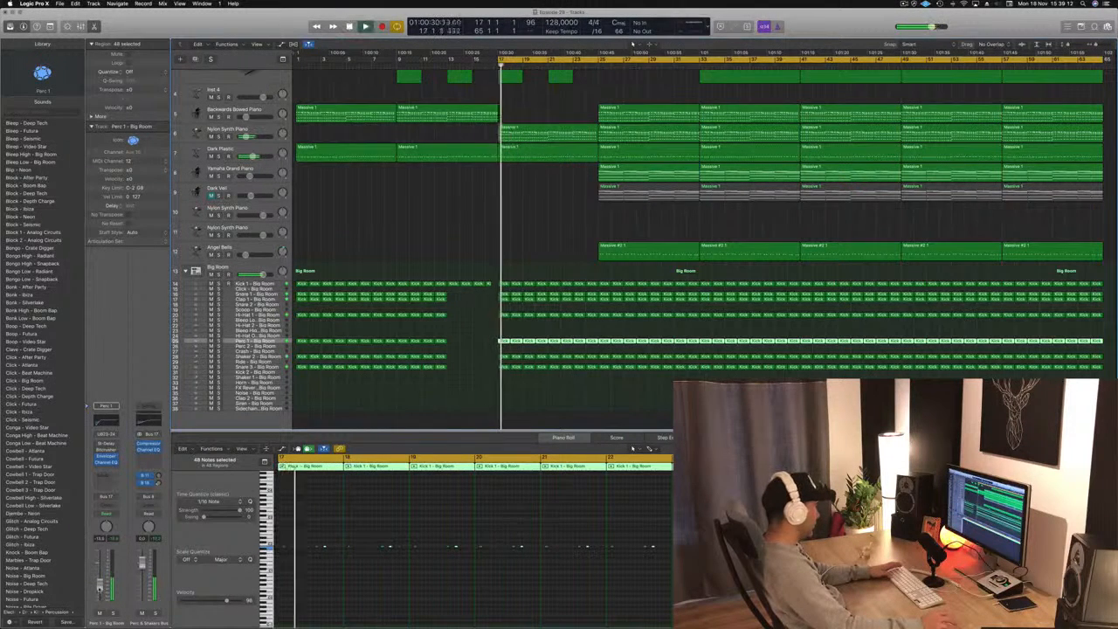
pyautogui.click(522, 196)
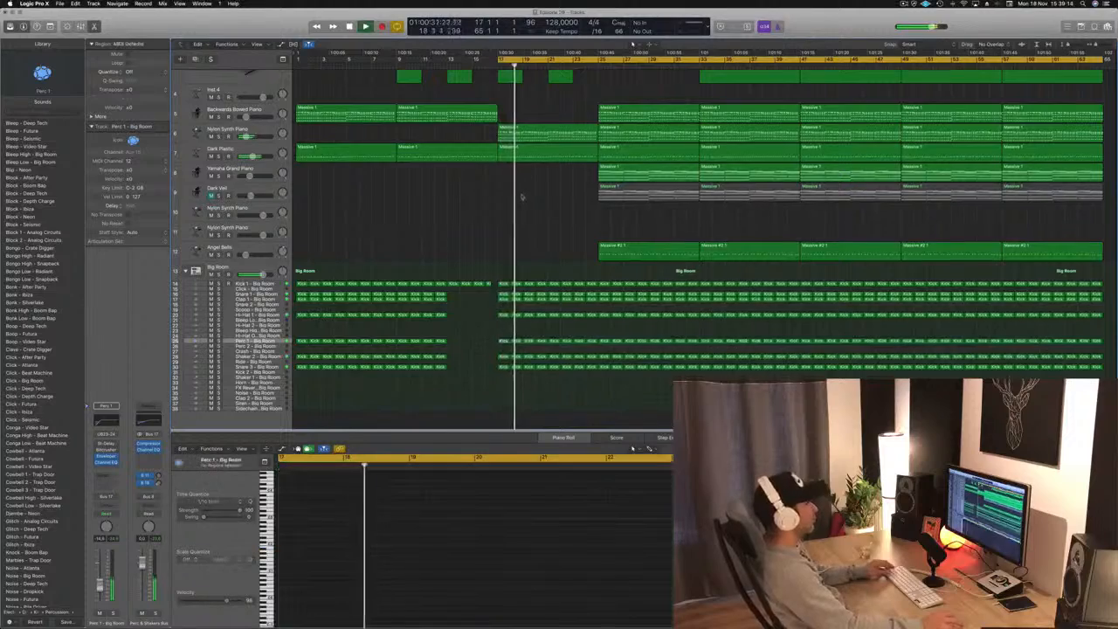
# Delete the Backwards Bowed Piano region at bar 25.
pyautogui.scroll(5, 529, 182)
pyautogui.hscroll(5, 546, 174)
pyautogui.scroll(1, 552, 177)
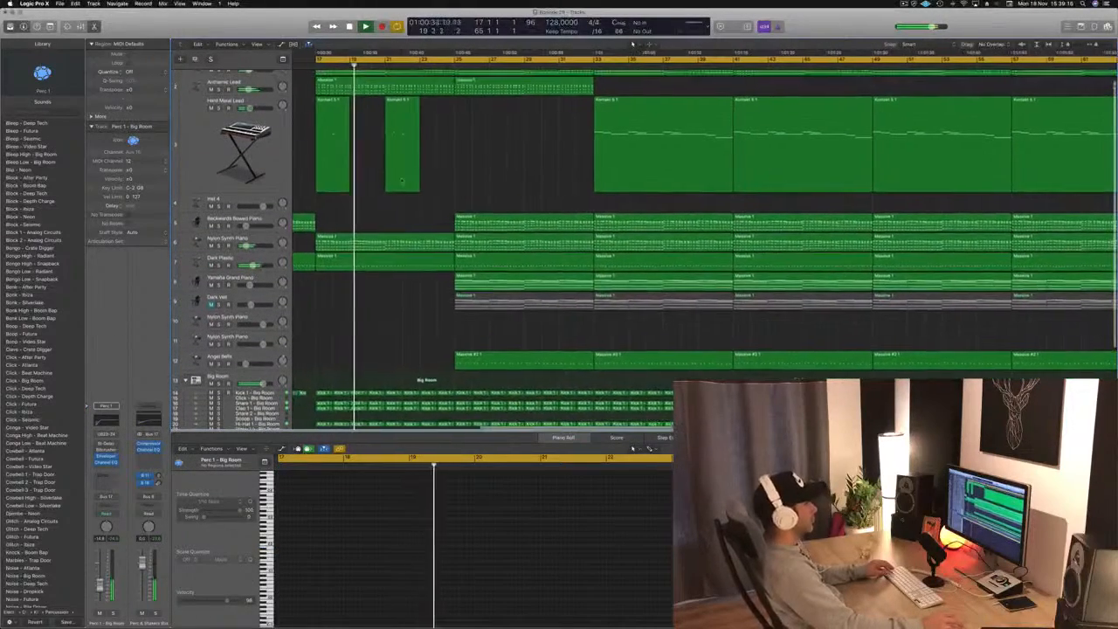
pyautogui.hscroll(-3, 400, 181)
pyautogui.scroll(1, 423, 186)
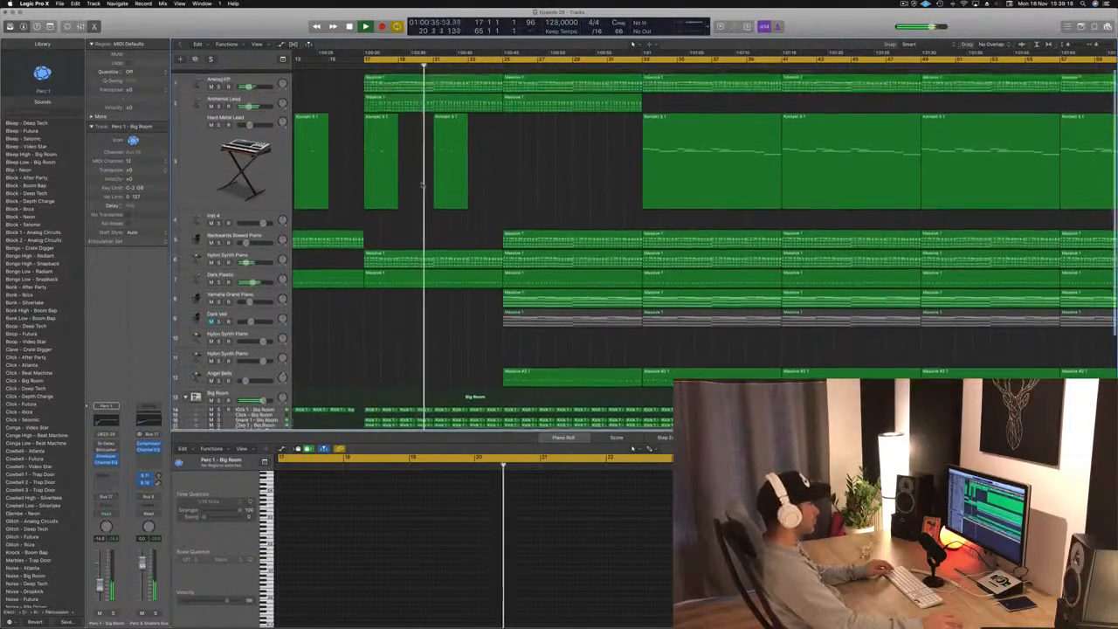
pyautogui.scroll(-3, 423, 174)
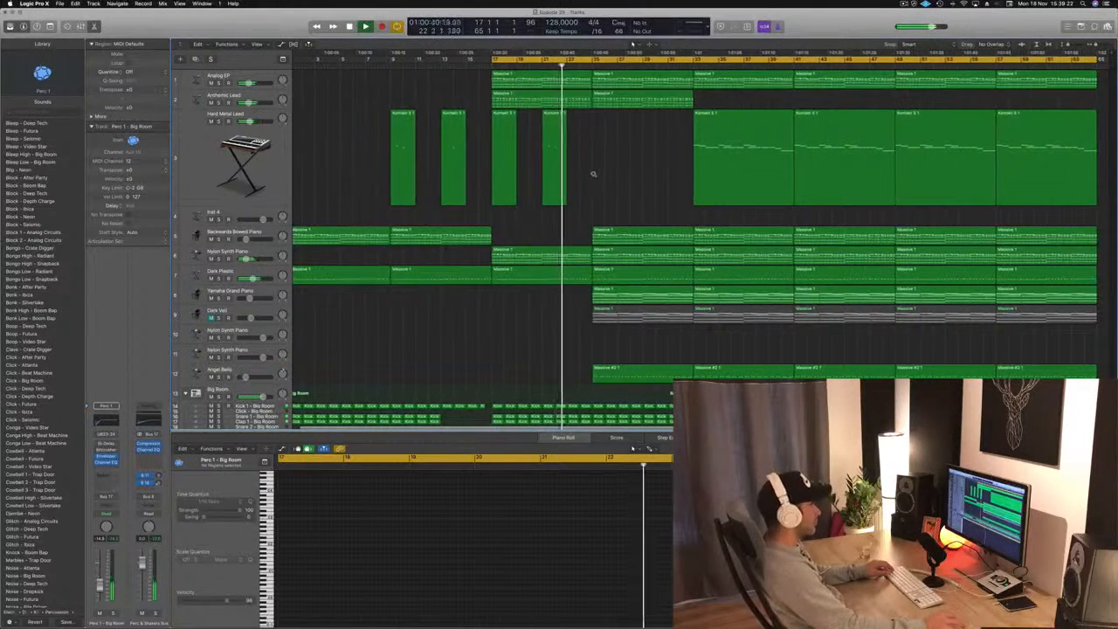
pyautogui.click(640, 236)
pyautogui.press('Delete')
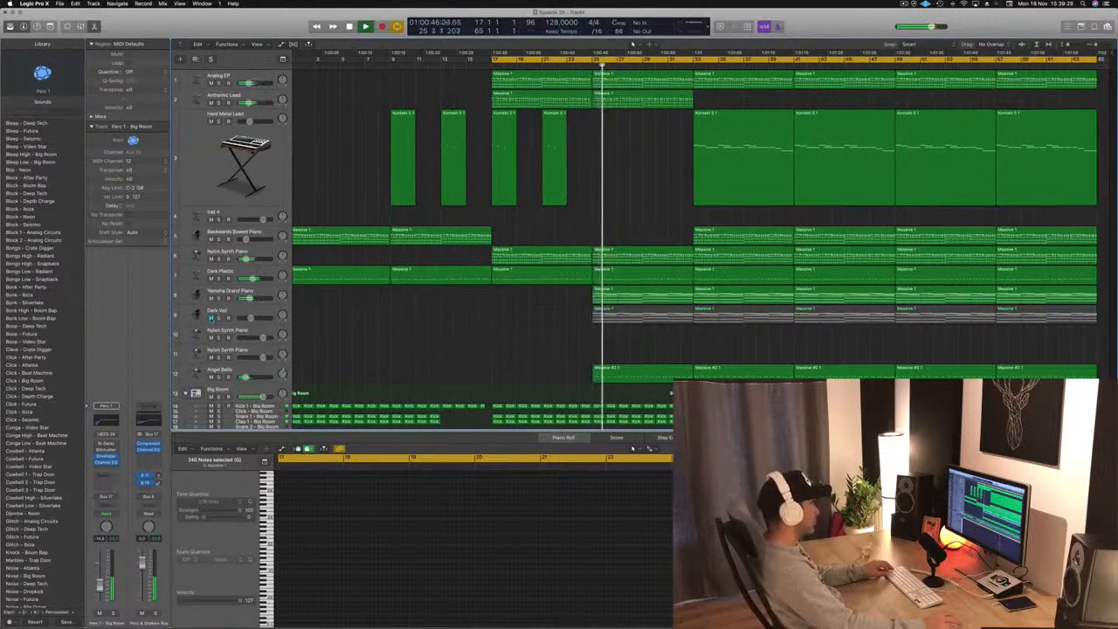
# Unmute the Dark Veil track and delete the Analog EP region at bar 25.
pyautogui.click(210, 317)
pyautogui.click(580, 65)
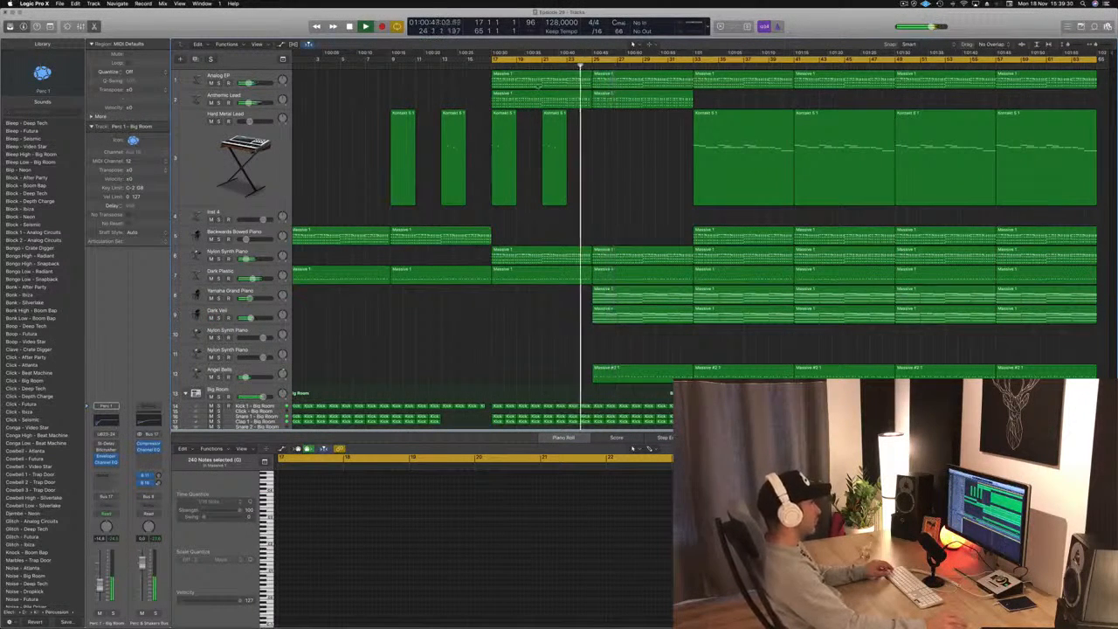
pyautogui.click(638, 83)
pyautogui.press('Delete')
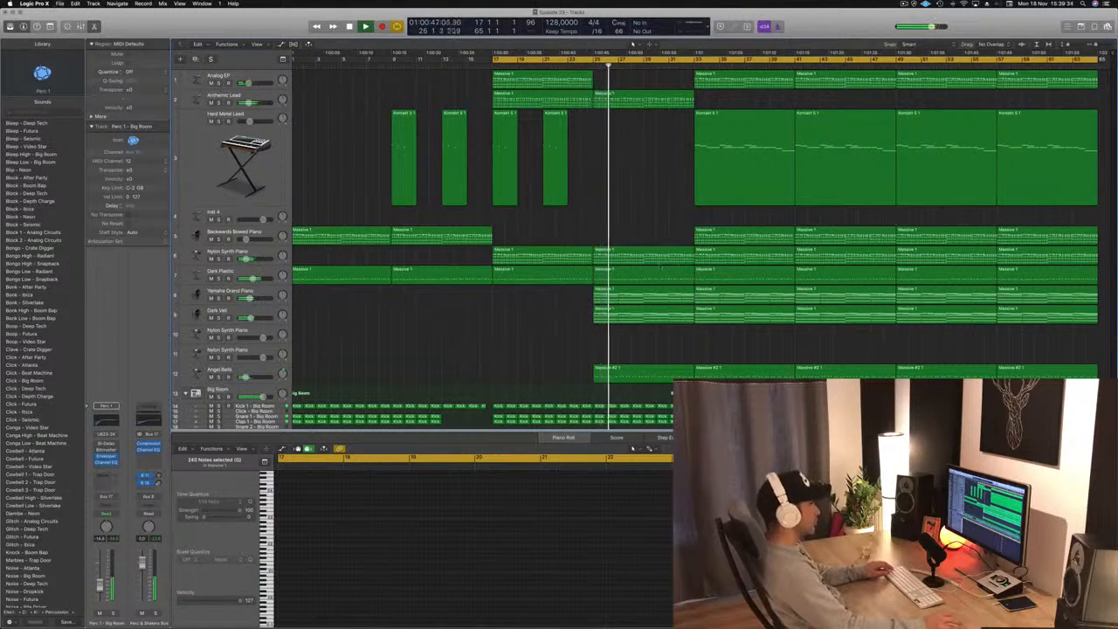
# Replace the Hard Metal Lead and Analog EP regions at bar 33 with a copy of the Anthemic Lead region.
pyautogui.click(765, 130)
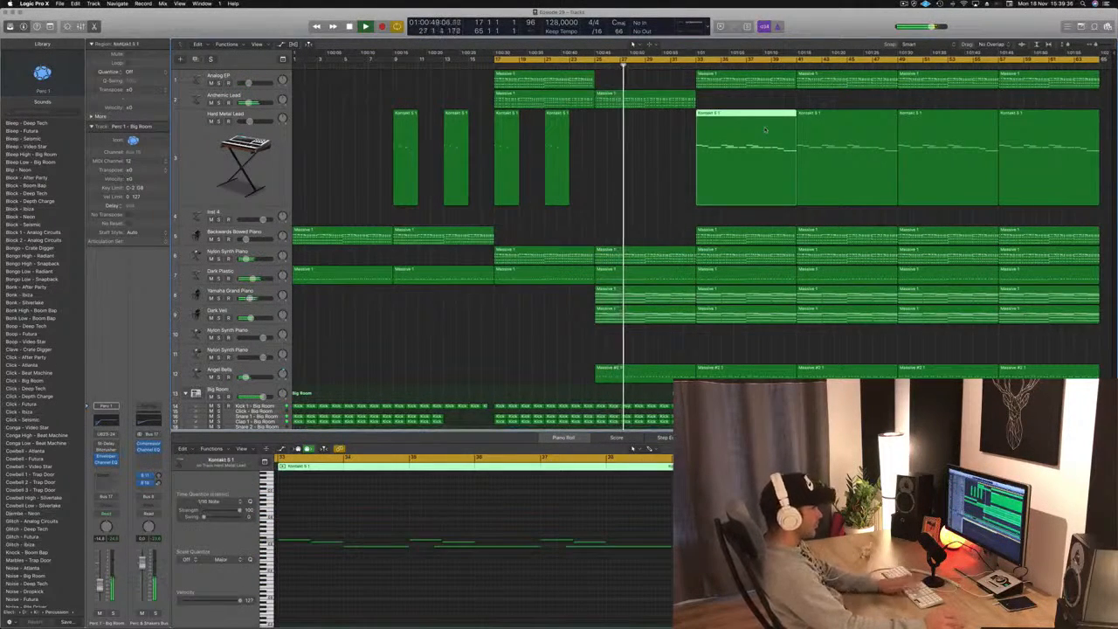
pyautogui.press('Delete')
pyautogui.moveTo(644, 99); pyautogui.dragTo(745, 107)
pyautogui.click(734, 80)
pyautogui.press('Delete')
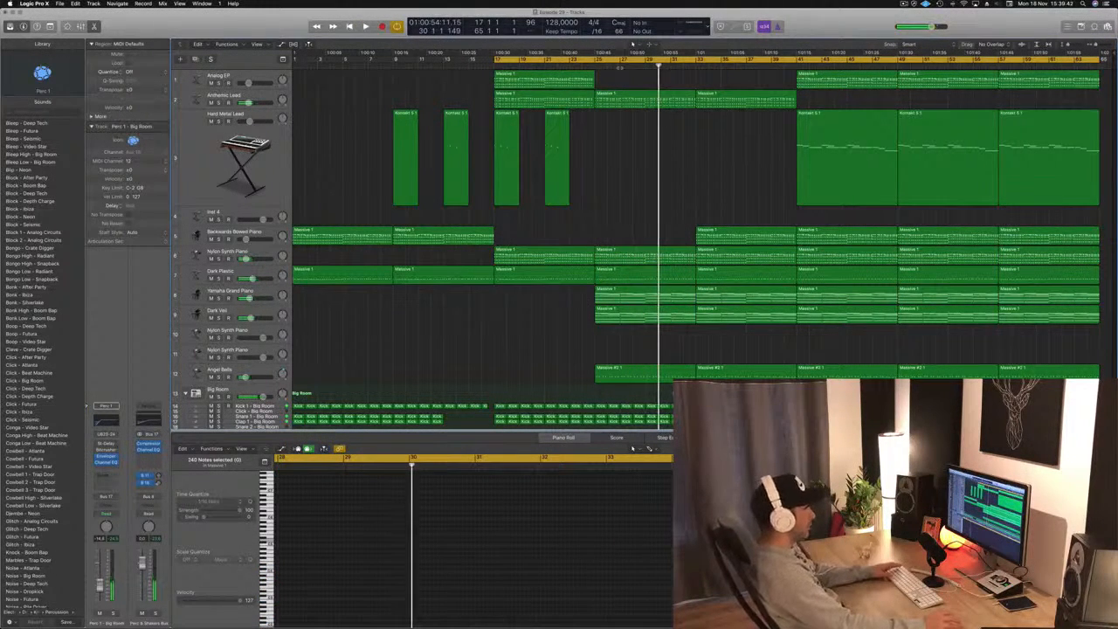
# Set the cycle range to start at bar 25 and play the section from there.
pyautogui.moveTo(499, 61); pyautogui.dragTo(596, 61)
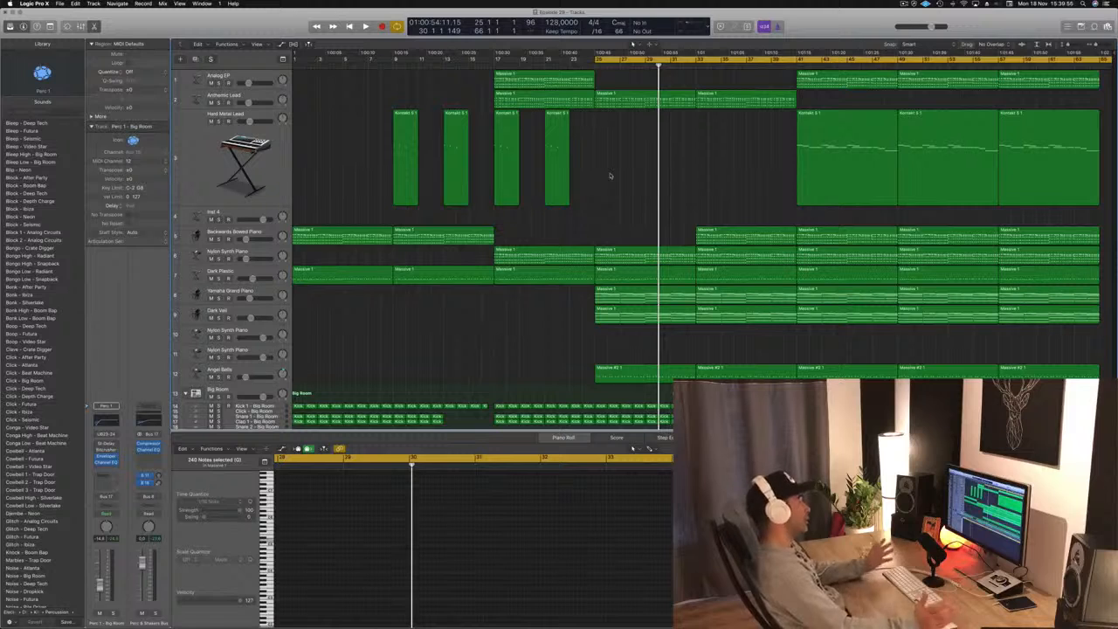
pyautogui.press('space')
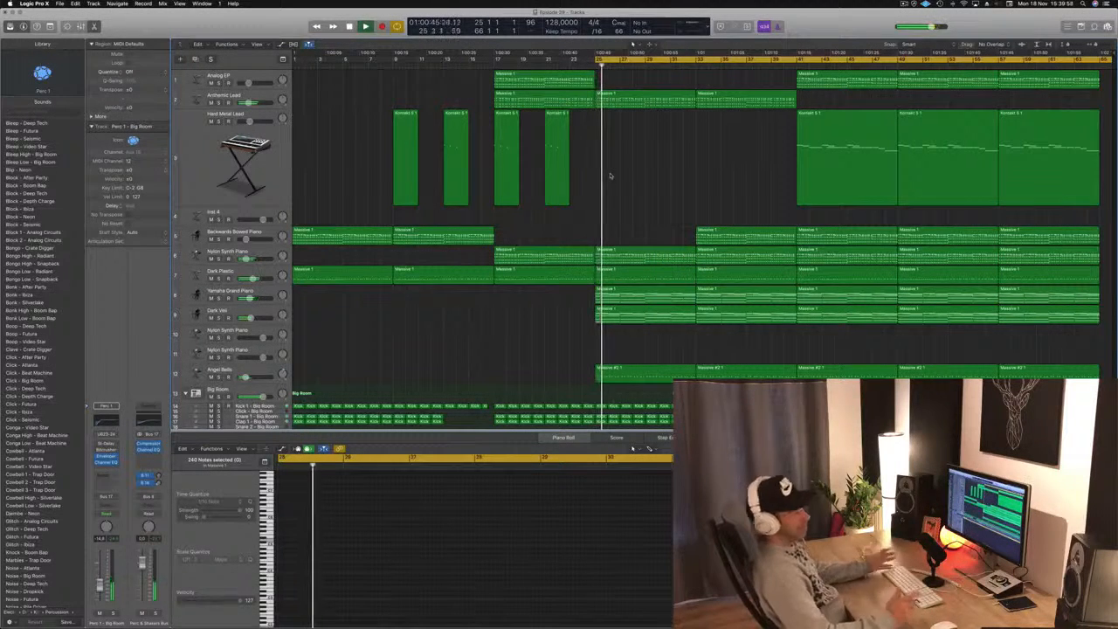
pyautogui.press('space')
pyautogui.press('space')
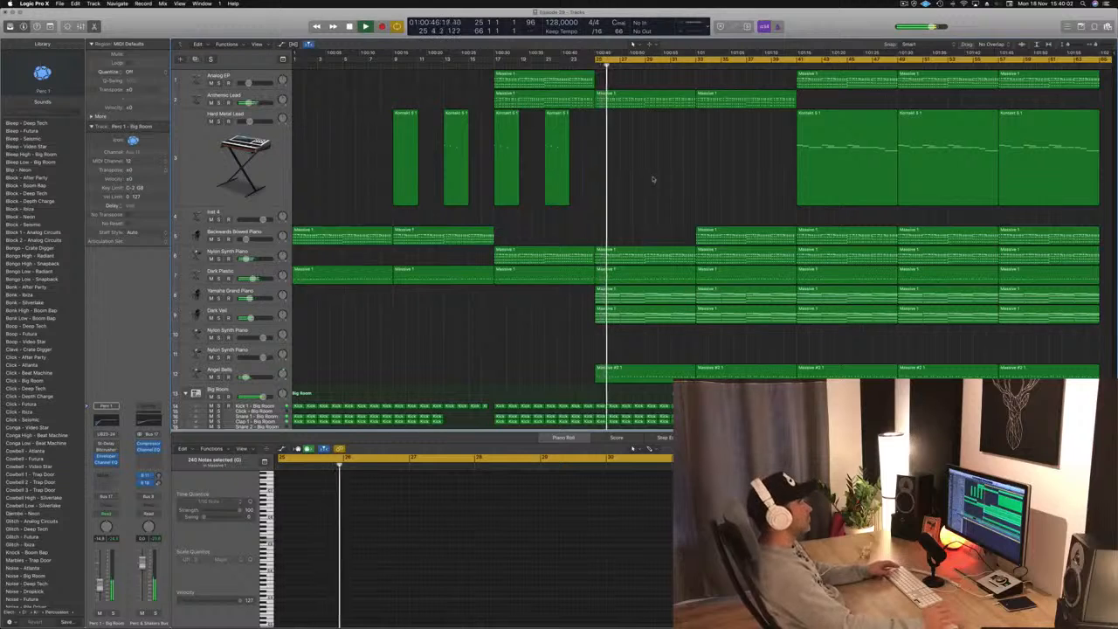
pyautogui.click(905, 4)
pyautogui.click(937, 57)
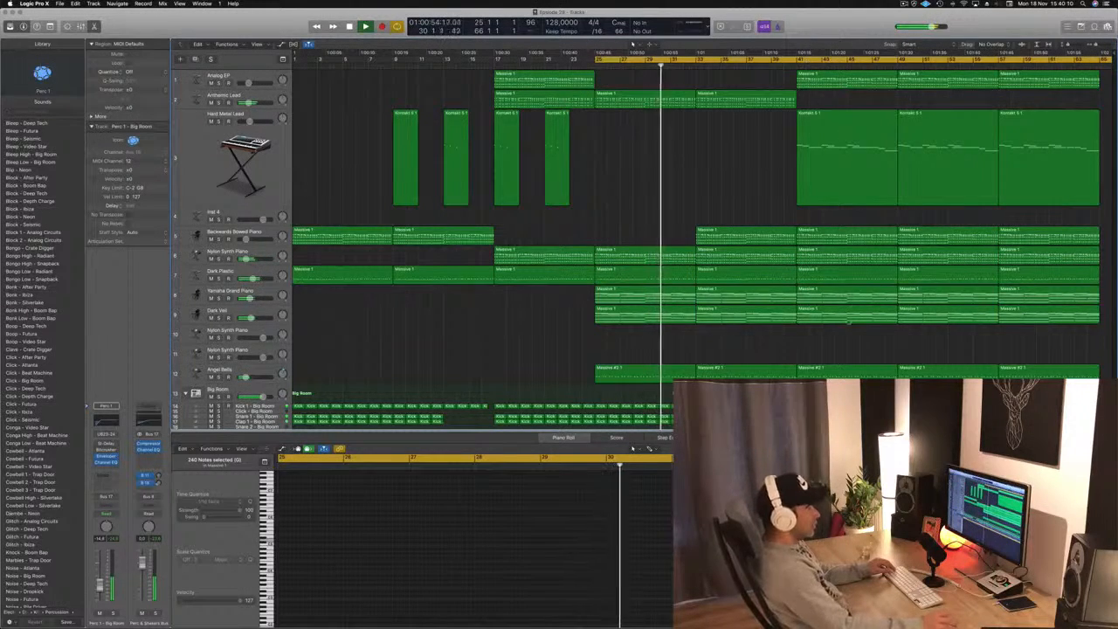
# Delete all Big Room drum regions except the kick in bars 41 to 48.
pyautogui.scroll(-3, 852, 310)
pyautogui.moveTo(801, 352); pyautogui.dragTo(898, 423)
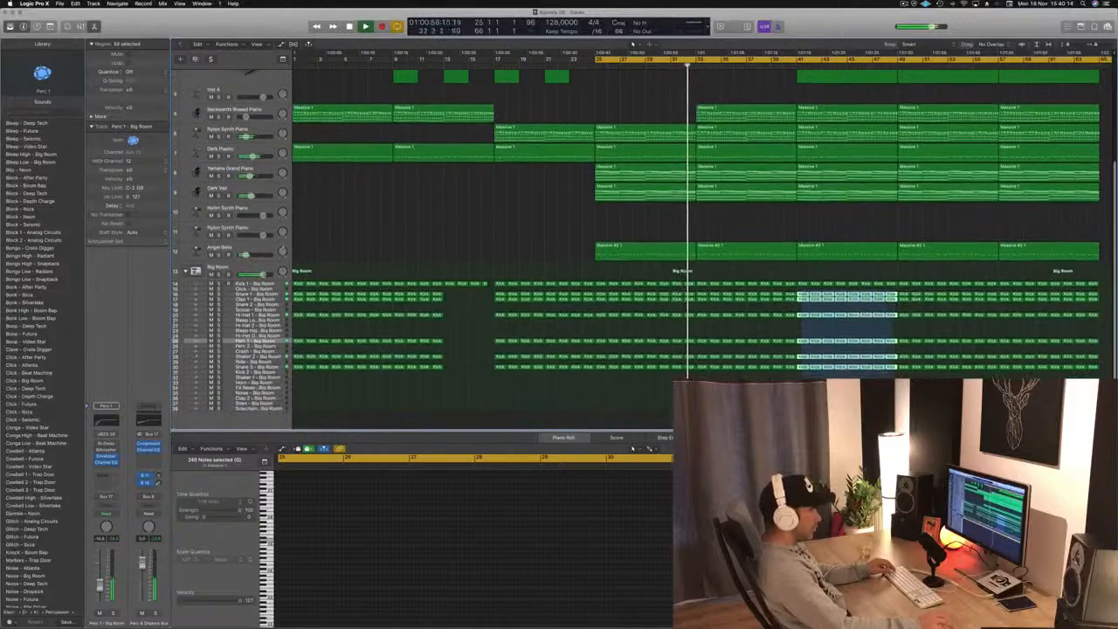
pyautogui.press('Delete')
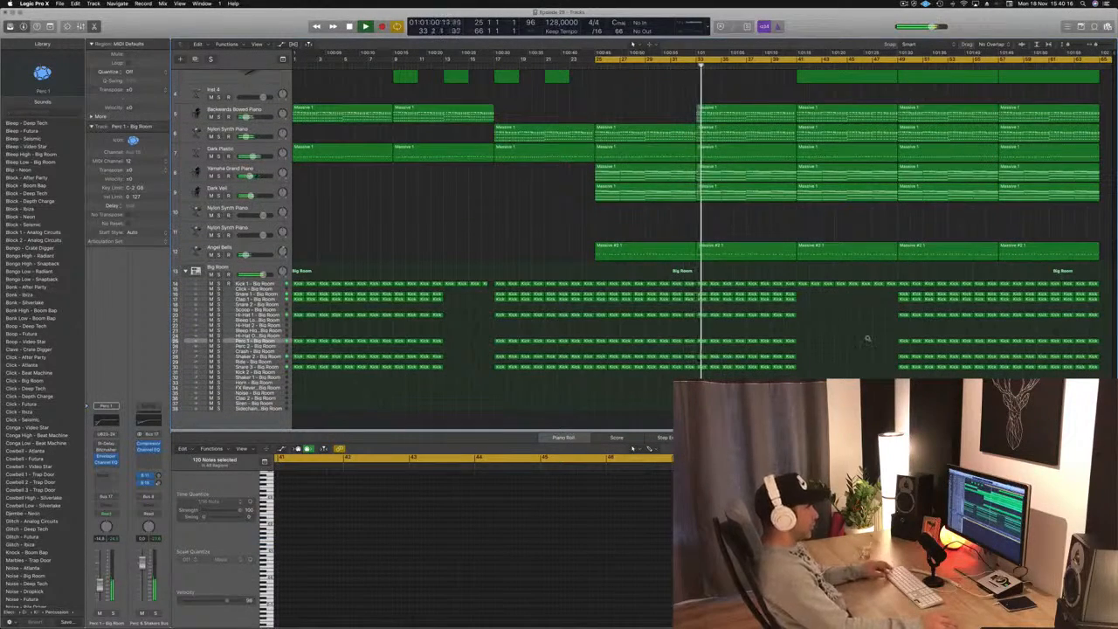
# Delete the Dark Plastic region at bar 41.
pyautogui.scroll(4, 867, 338)
pyautogui.scroll(1, 861, 303)
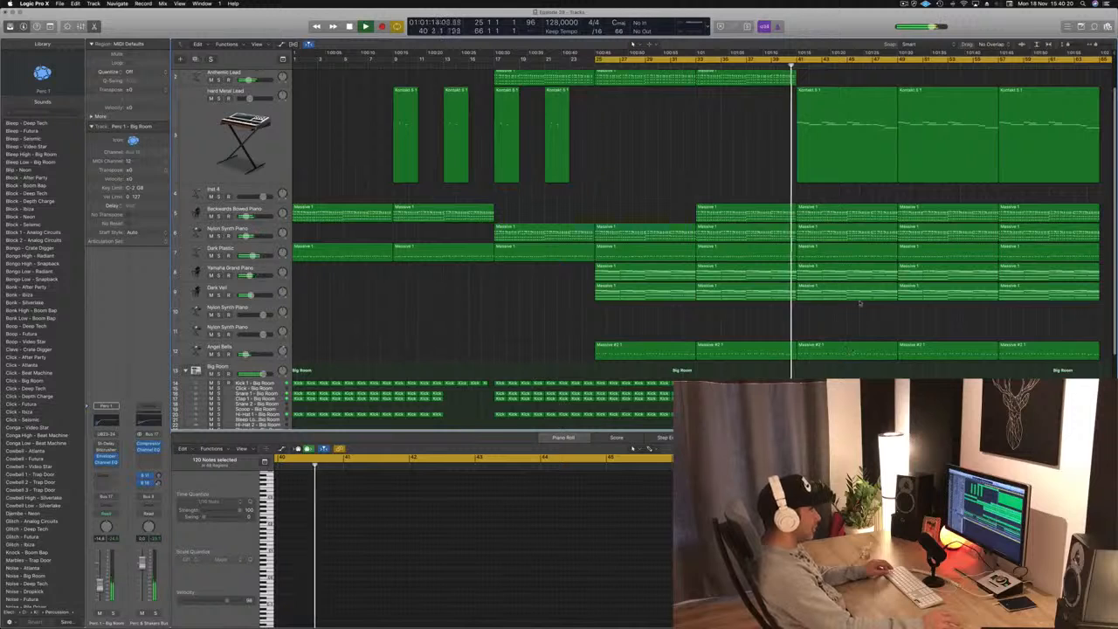
pyautogui.click(838, 249)
pyautogui.press('Delete')
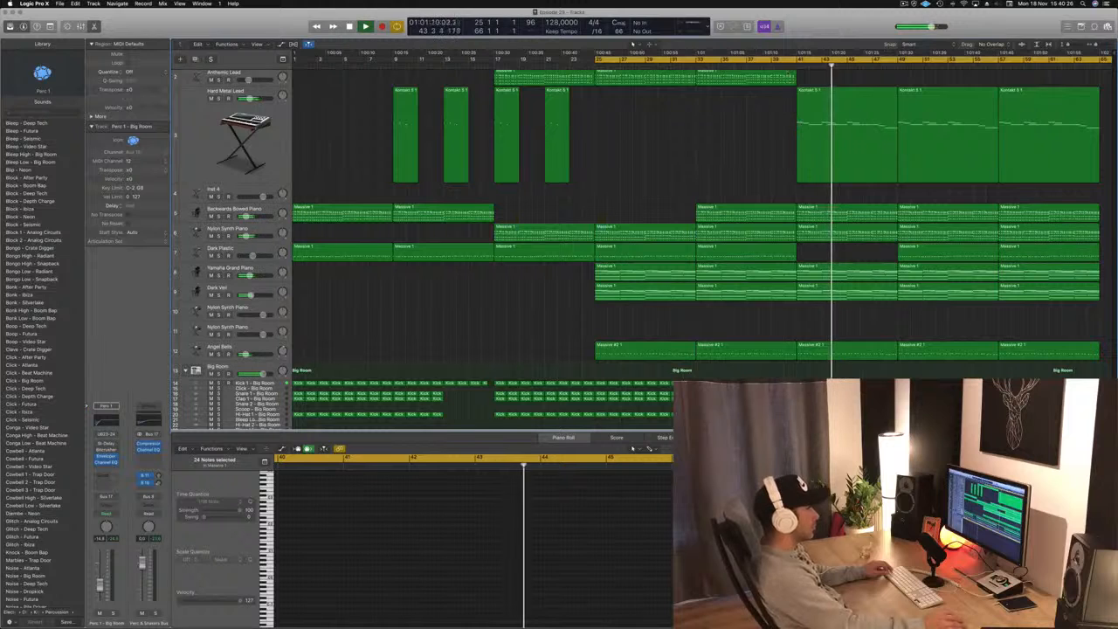
# Select the Hard Metal Lead track and delete the Analog EP and Yamaha Grand Piano regions at bar 41.
pyautogui.click(255, 156)
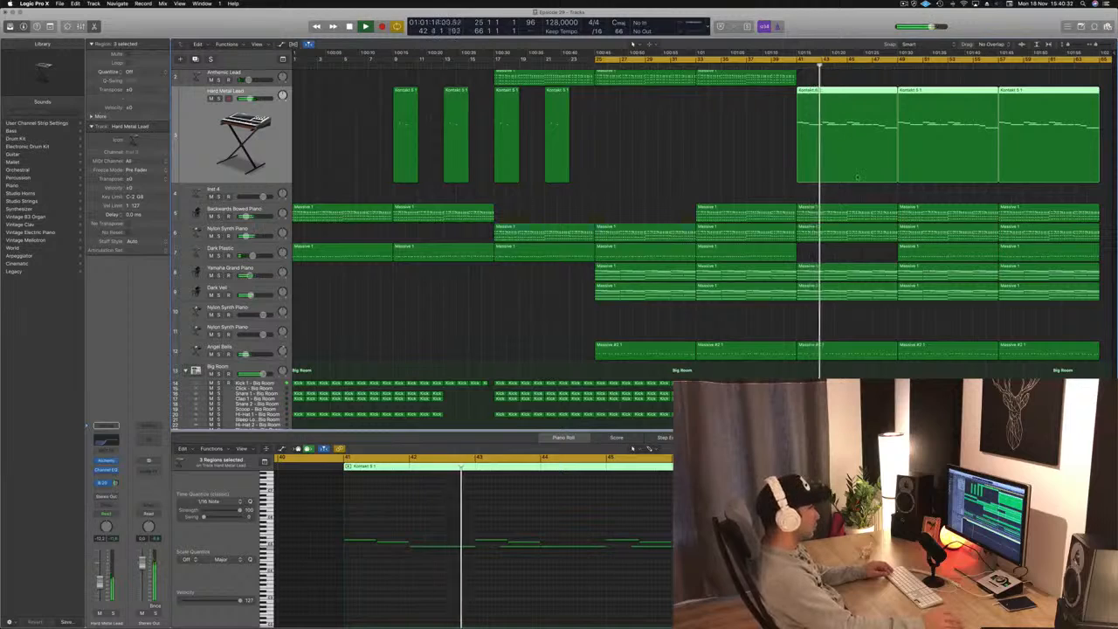
pyautogui.scroll(3, 858, 177)
pyautogui.click(819, 75)
pyautogui.press('Delete')
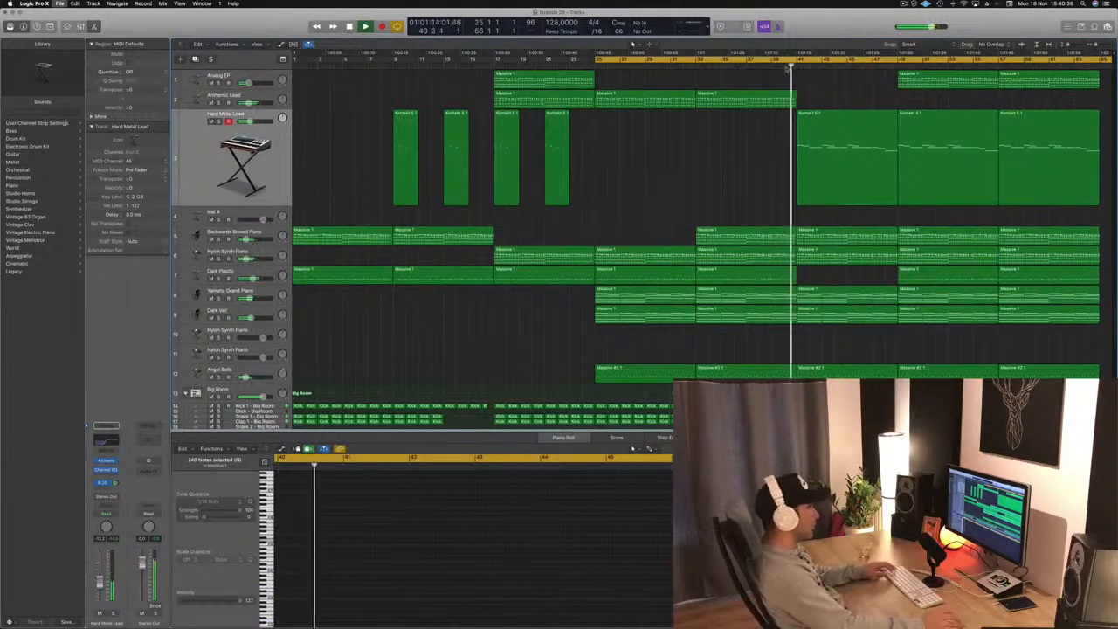
pyautogui.click(828, 293)
pyautogui.press('Delete')
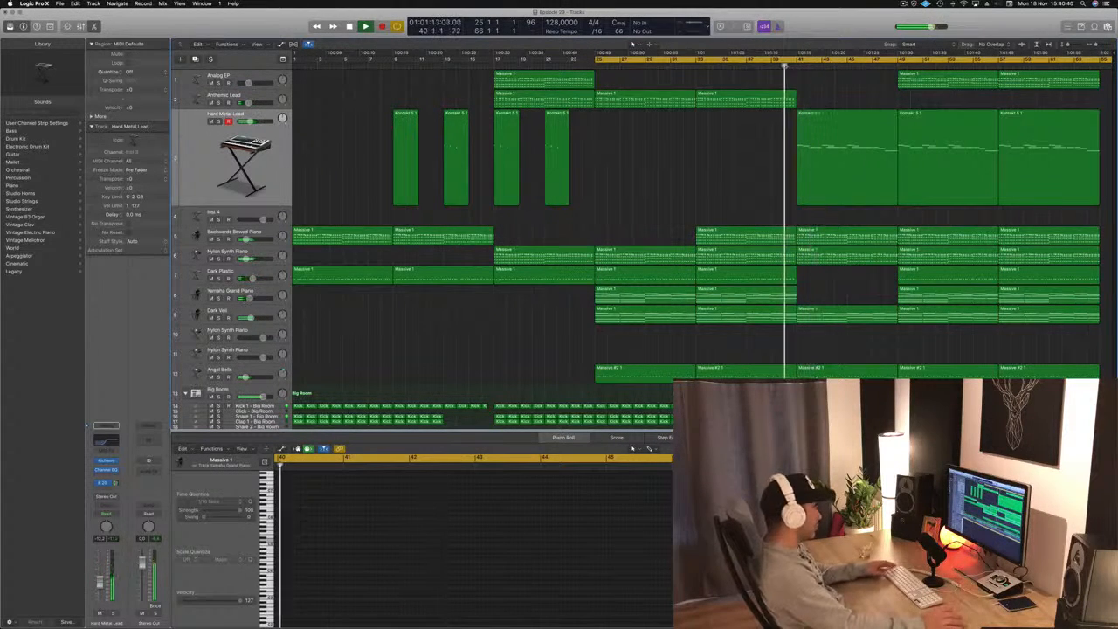